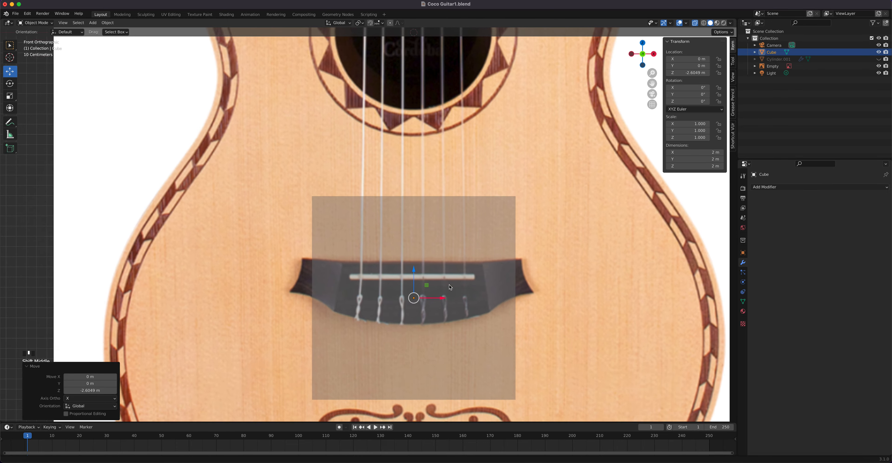
- Scale the cube to about 0.62 m along Z and move it to about Z -2.56 m, matching the guitar bridge's height
click(11, 98)
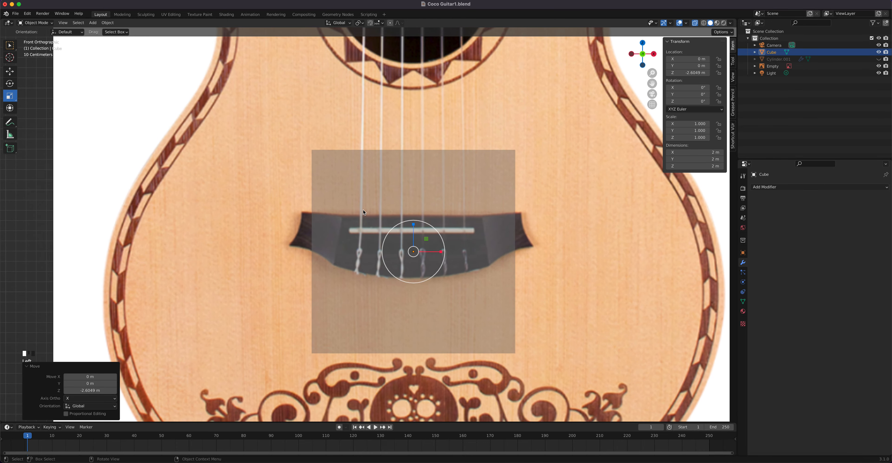
mouse_move(414, 224)
mouse_down()
mouse_move(414, 246)
mouse_move(414, 216)
mouse_up()
click(10, 71)
click(10, 95)
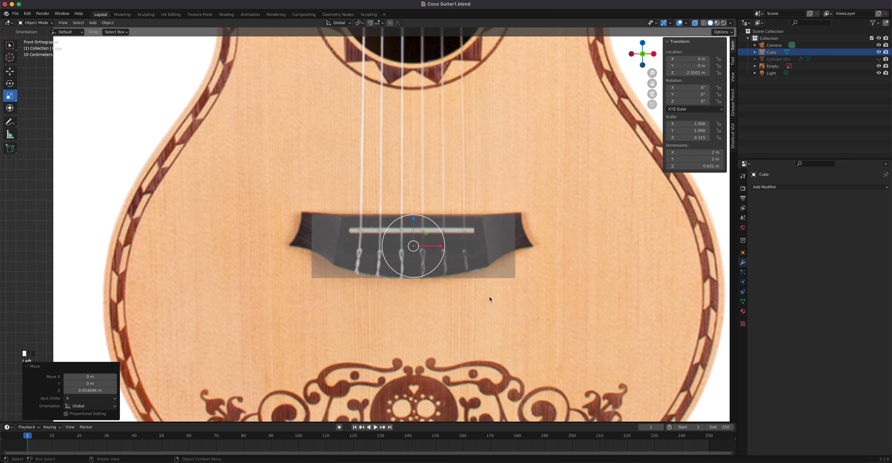
drag(413, 219, 414, 221)
click(10, 71)
- Scale the cube down along Y to a thickness of about 0.19 m
middle_drag(525, 278, 463, 303)
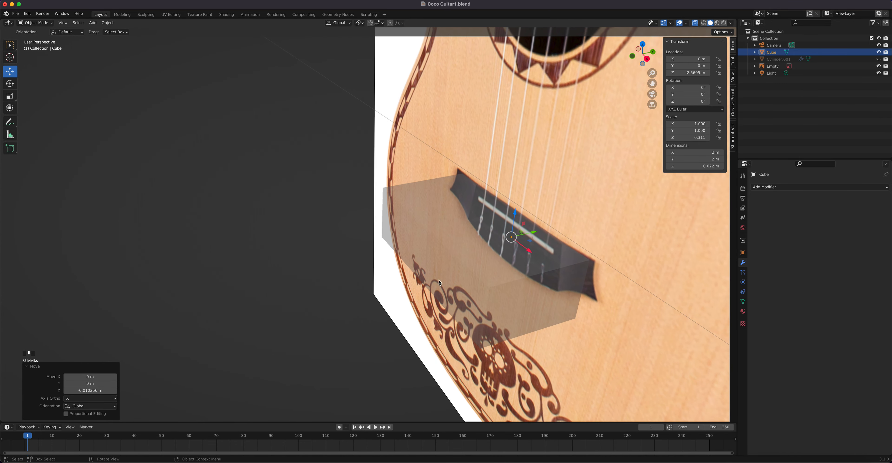
click(16, 98)
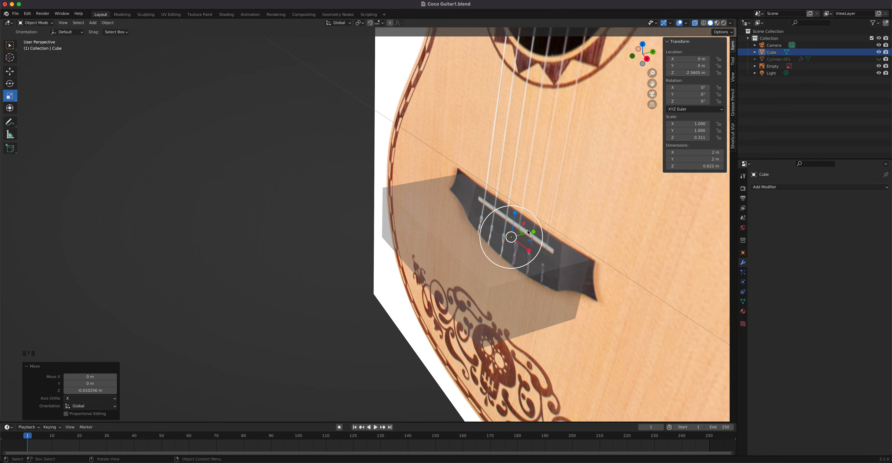
key(KP_3)
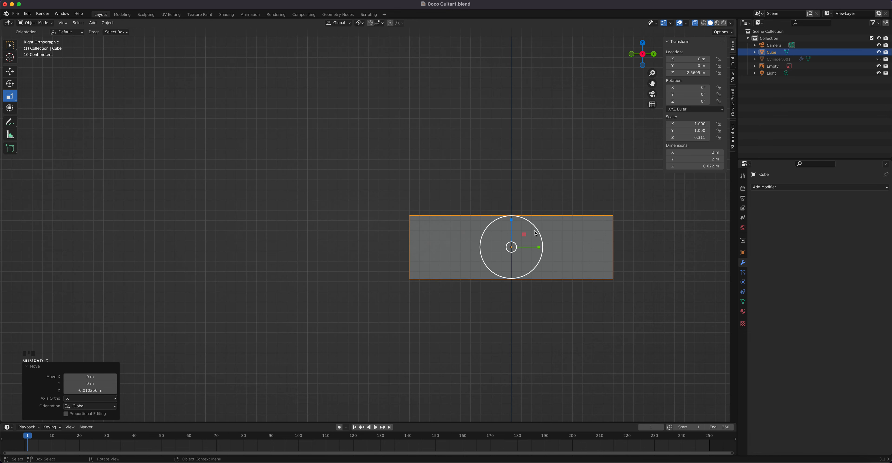
drag(539, 249, 508, 247)
middle_drag(508, 247, 499, 277)
mouse_move(537, 221)
middle_down()
mouse_move(526, 204)
mouse_move(533, 231)
middle_up()
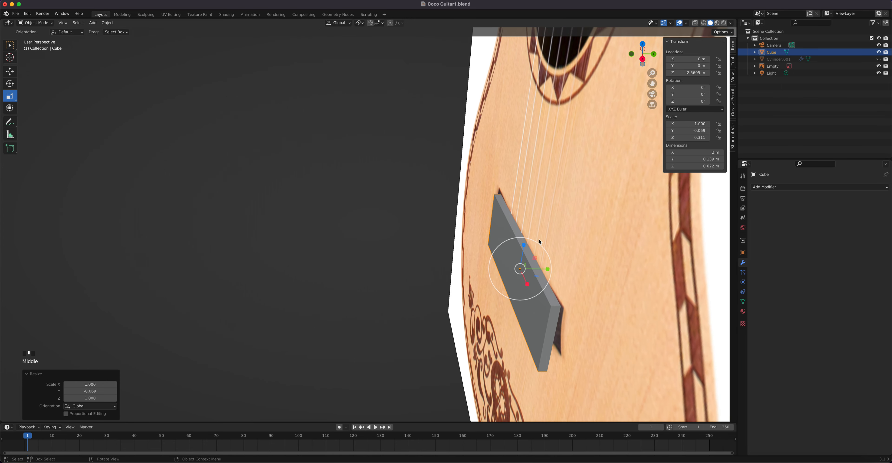
click(549, 269)
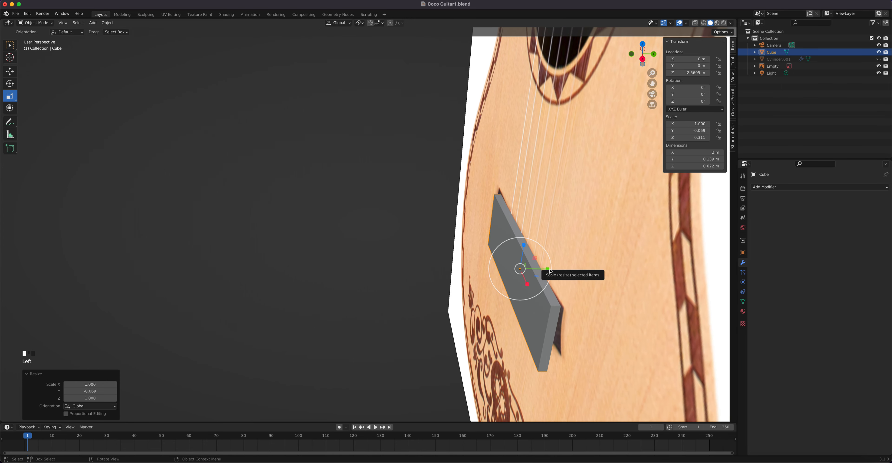
drag(551, 272, 561, 269)
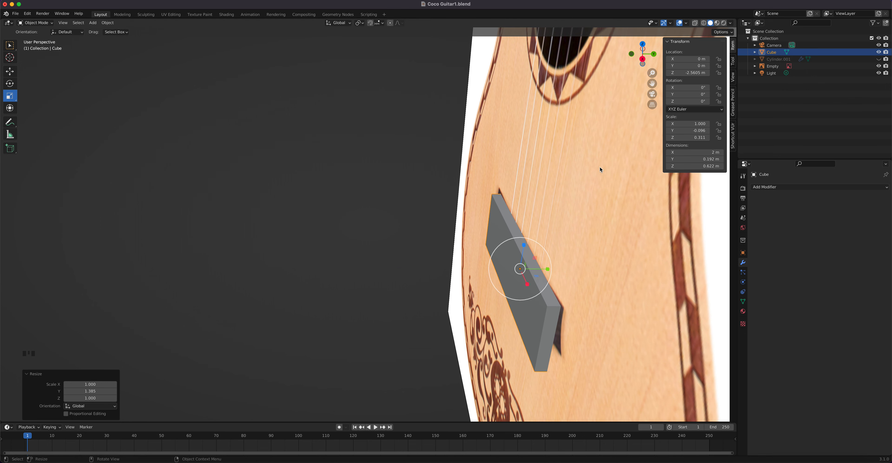
- In front view with X-ray on, widen the cube along X to about 2.17 m to span the bridge's upper edge
key(KP_1)
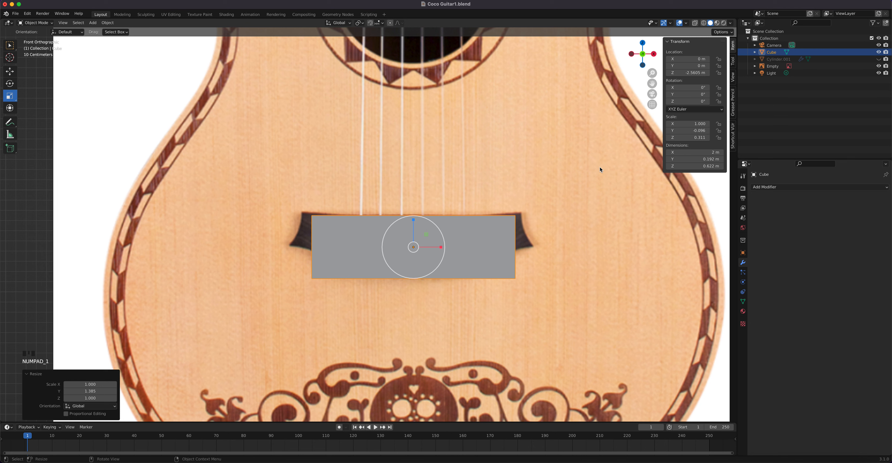
click(694, 23)
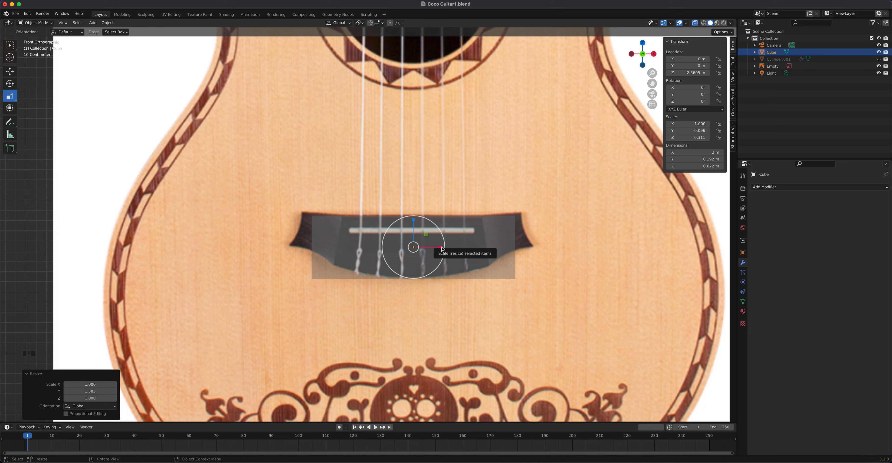
drag(442, 248, 447, 247)
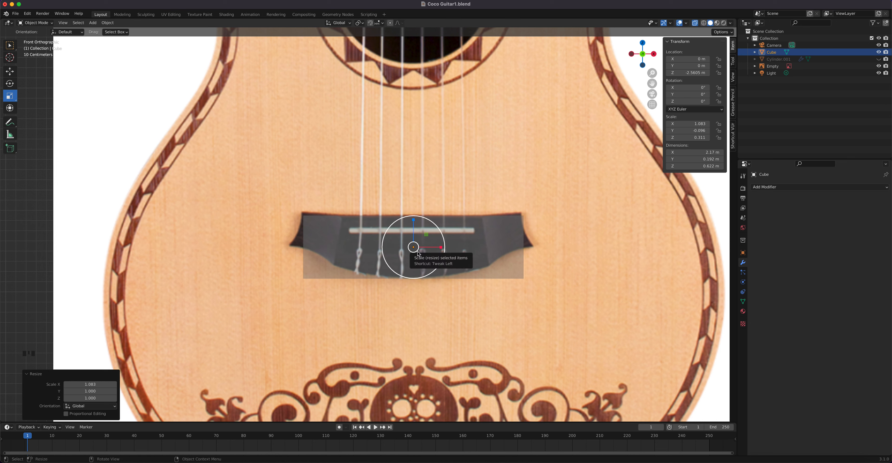
- Turn off X-ray and apply the cube's scale in Object Mode
key(Tab)
key(Tab)
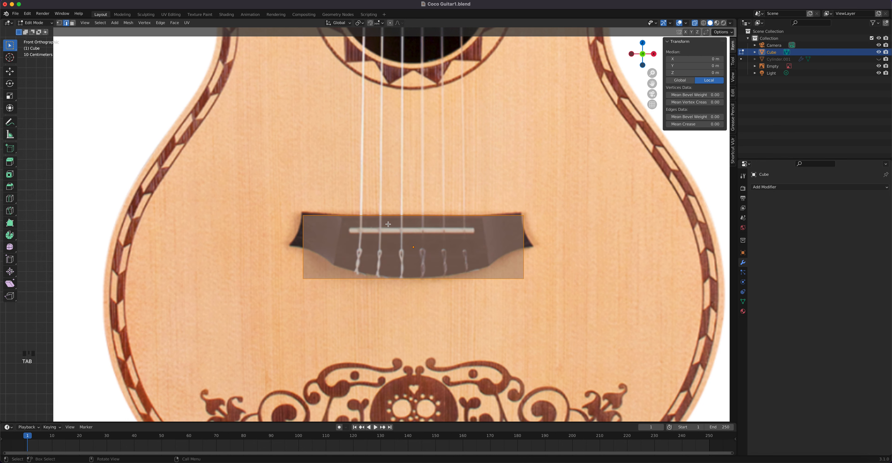
click(695, 23)
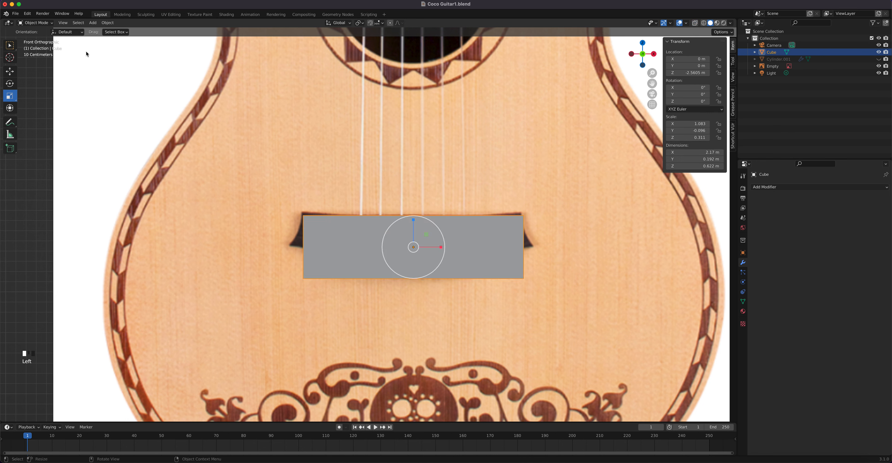
click(107, 23)
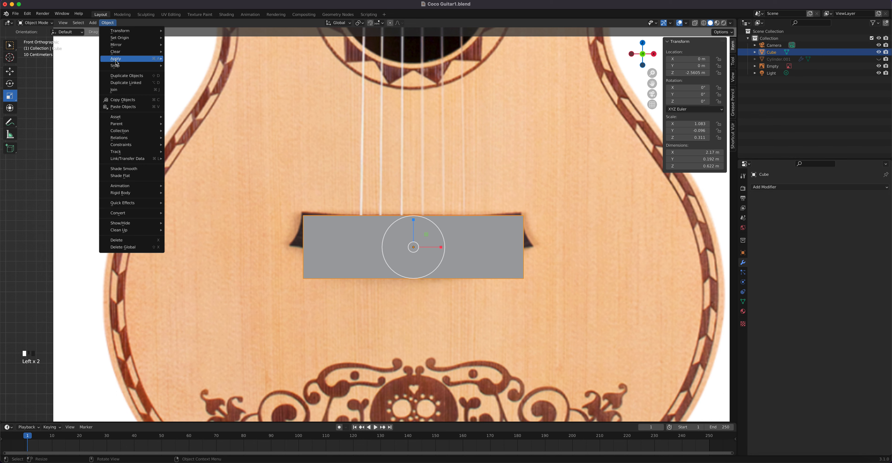
mouse_move(116, 61)
click(193, 74)
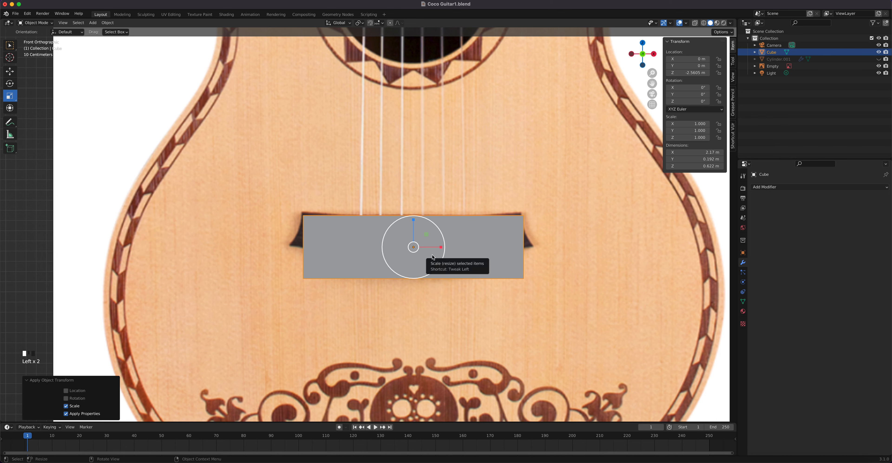
- Add one centred vertical loop cut through the bridge block in Edit Mode
key(Tab)
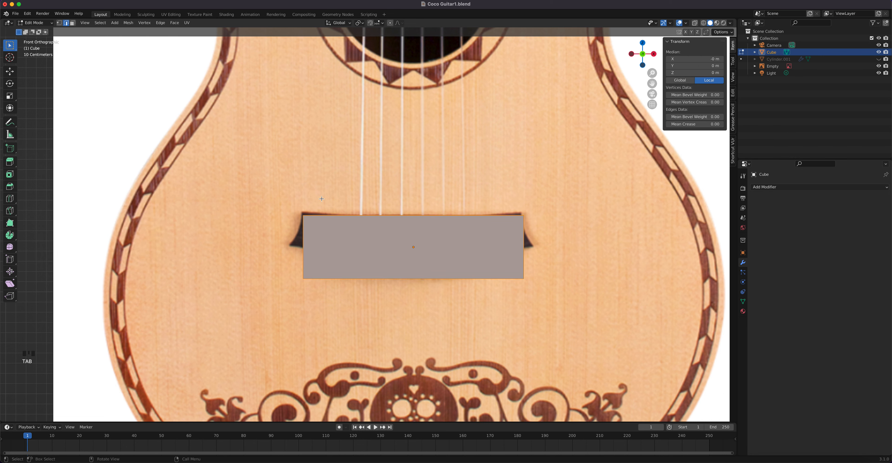
key(ctrl)
key(ctrl+r)
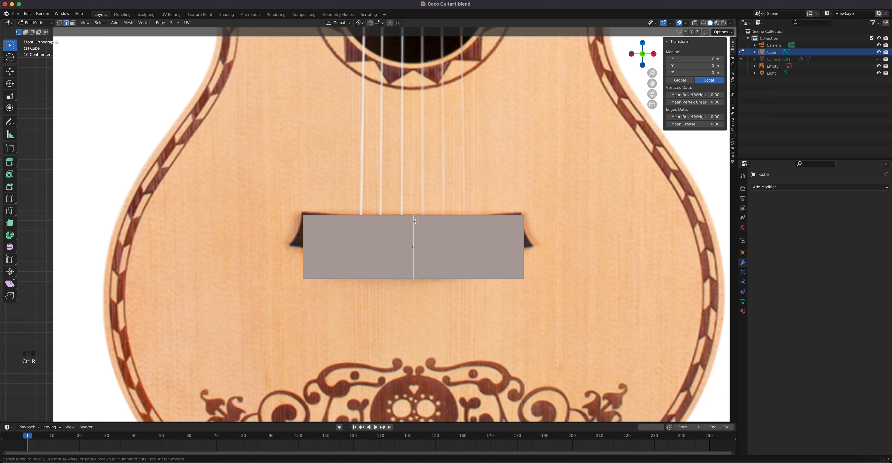
click(415, 222)
right_click(415, 221)
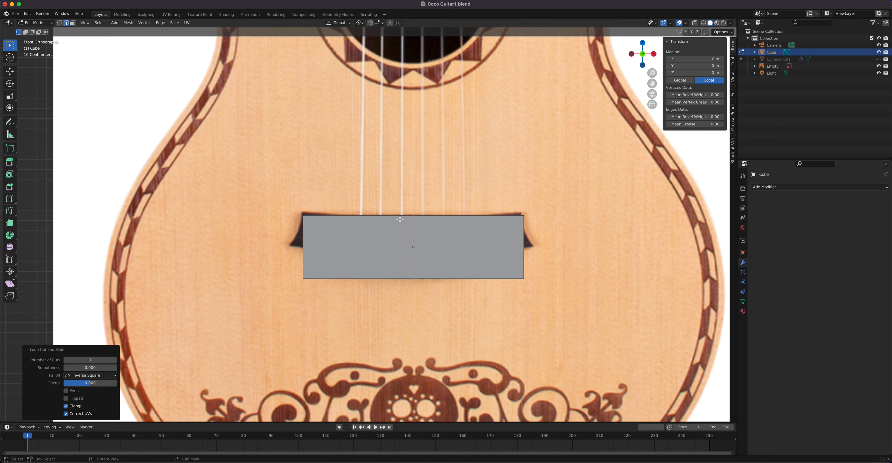
- With X-ray on, select the faces of the bridge block's negative-X half and delete them
key(3)
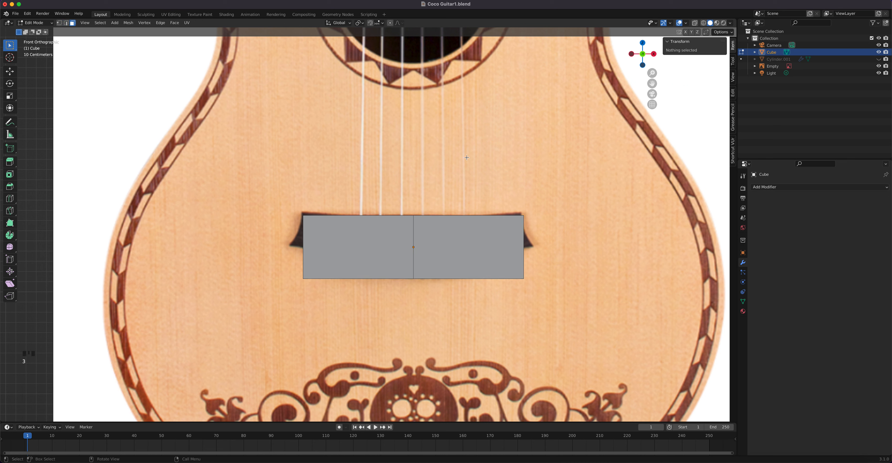
click(695, 23)
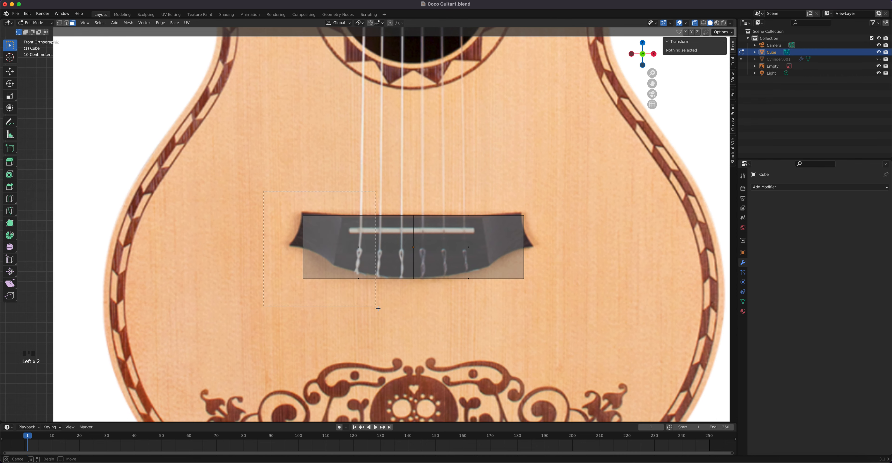
click(382, 263)
key(x)
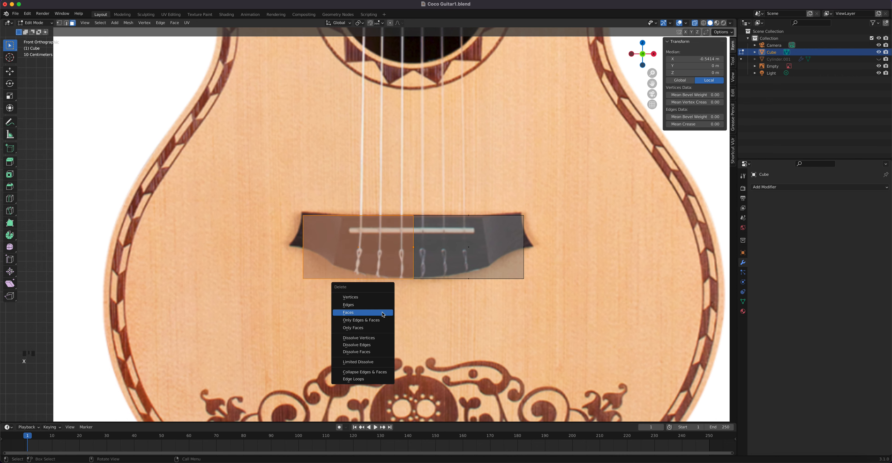
click(383, 314)
- Add a Mirror modifier on the X axis to the half block in Object Mode and enable Clipping
middle_drag(383, 314, 519, 295)
key(Tab)
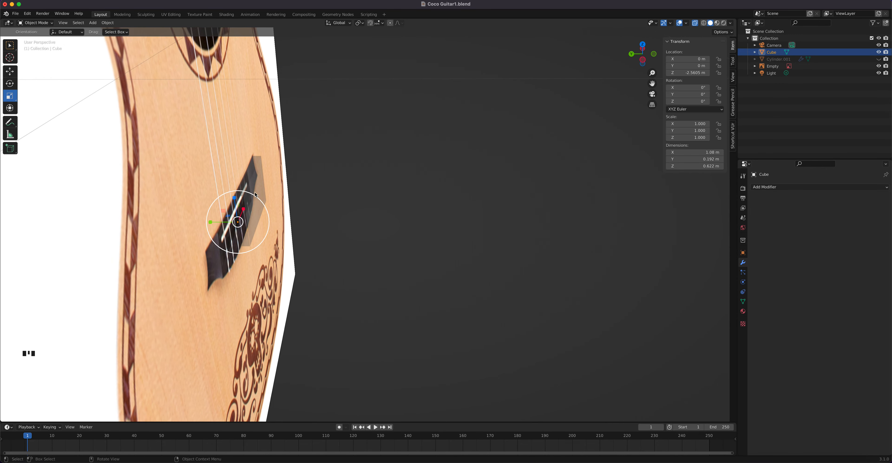
key(Tab)
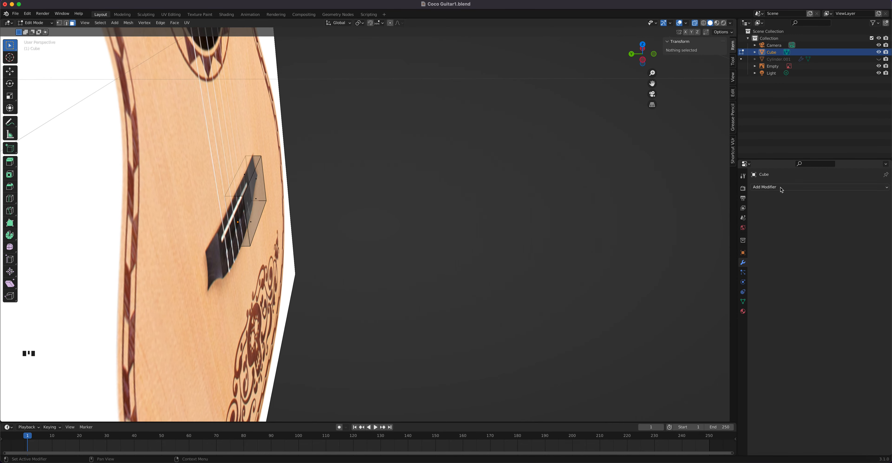
key(Tab)
click(773, 187)
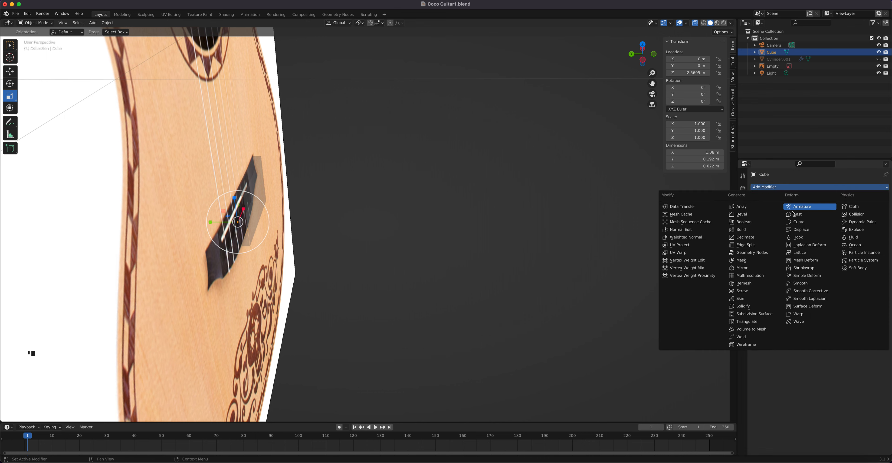
click(756, 268)
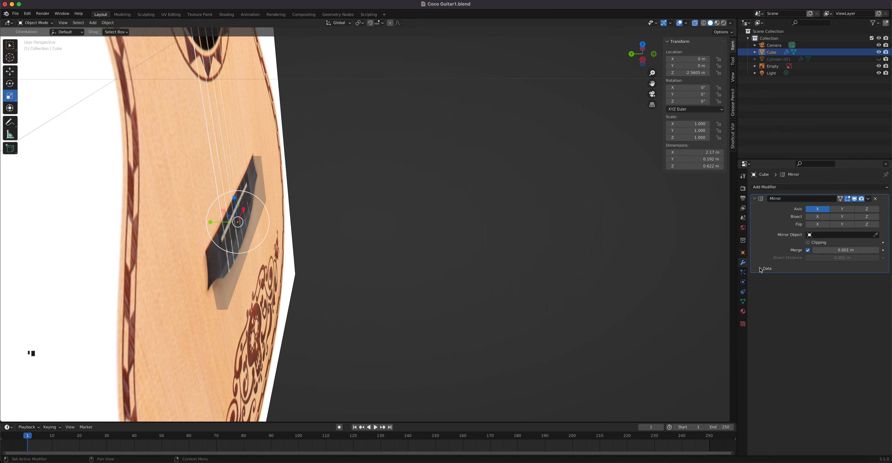
click(808, 243)
- In front view, add a vertical loop cut to the half block and slide it outward to about X 0.68 m, beyond the saddle's end
middle_drag(456, 249, 350, 236)
scroll(350, 234, down, 2)
key(KP_1)
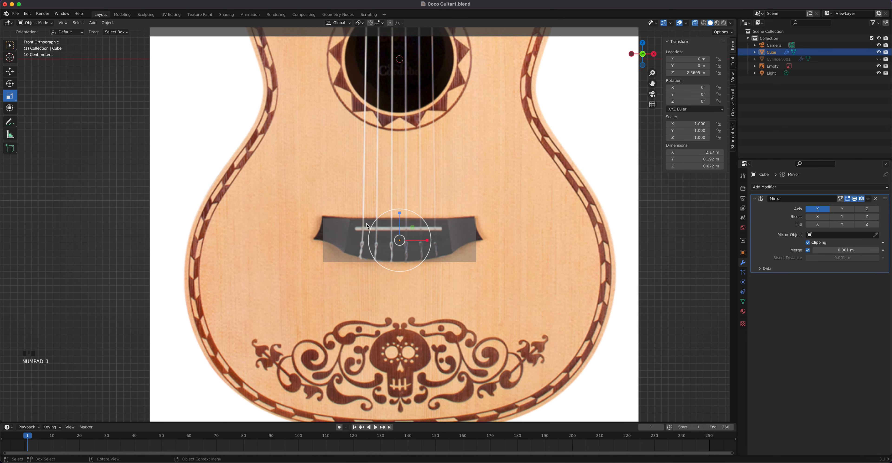
scroll(367, 226, up, 6)
key(Tab)
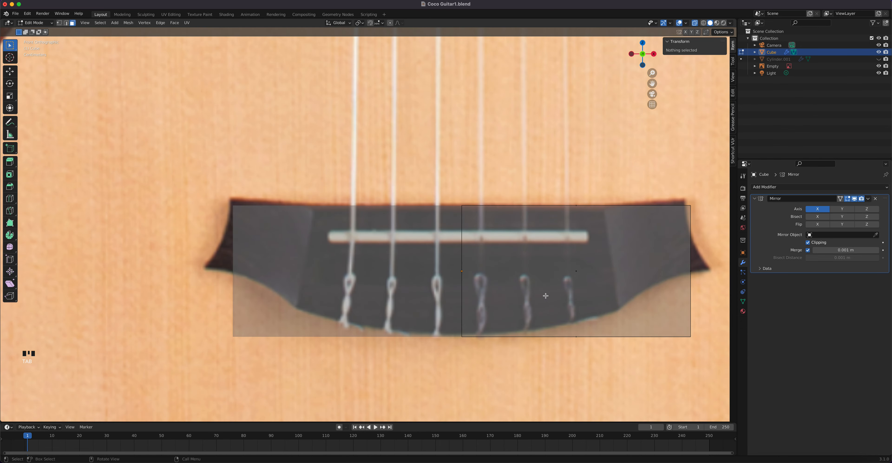
shift+middle_drag(548, 298, 444, 287)
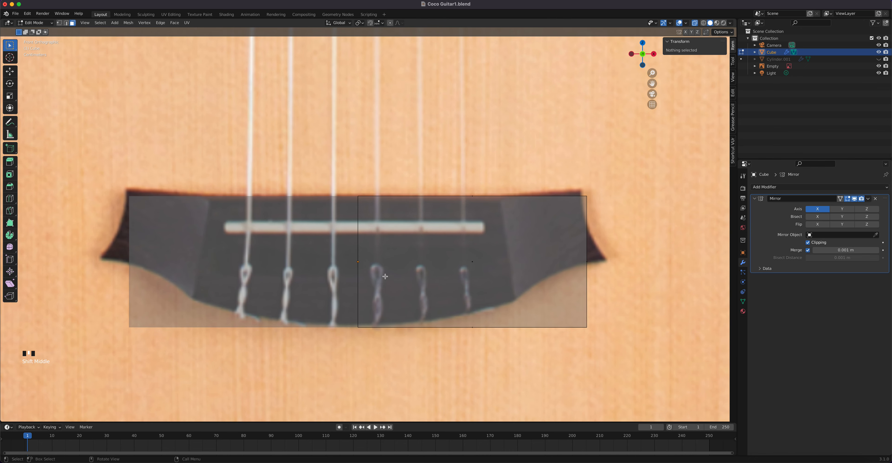
key(ctrl+r)
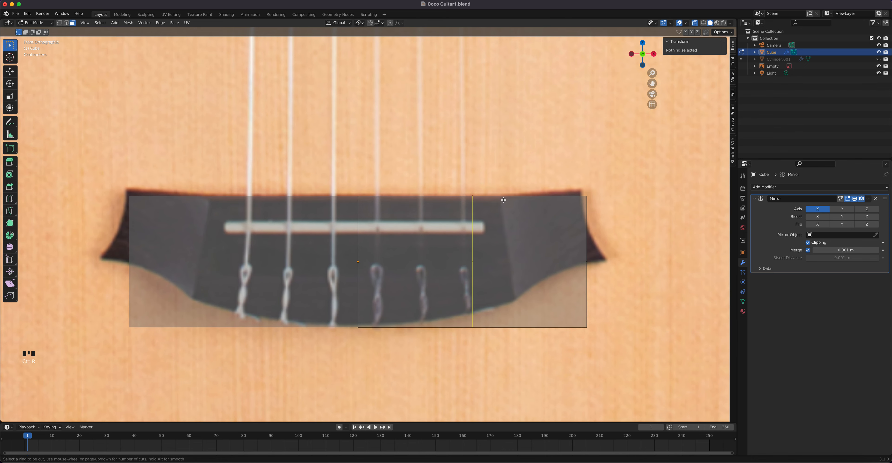
click(503, 200)
drag(503, 200, 533, 199)
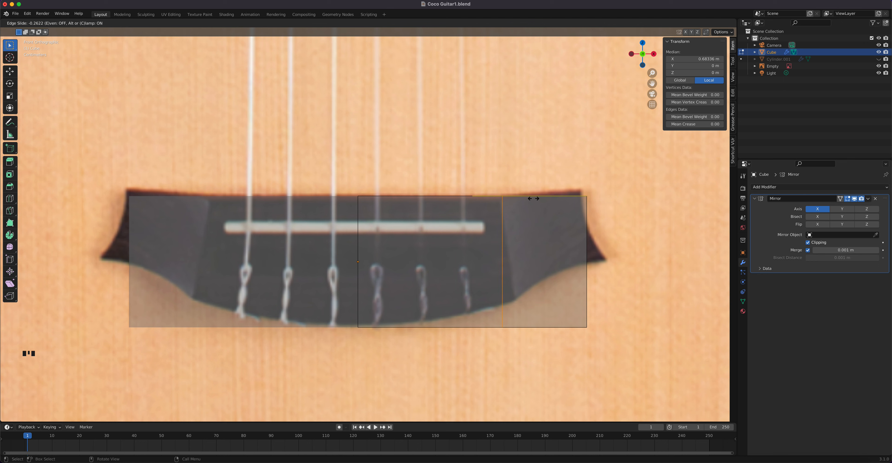
drag(534, 199, 533, 198)
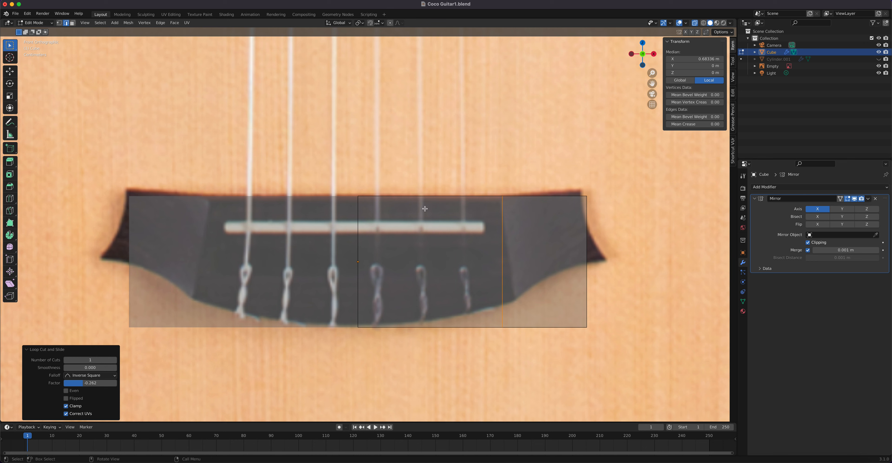
- Add a second vertical loop cut at about X 0.6 m, aligned with the end of the white saddle
key(ctrl+r)
click(488, 205)
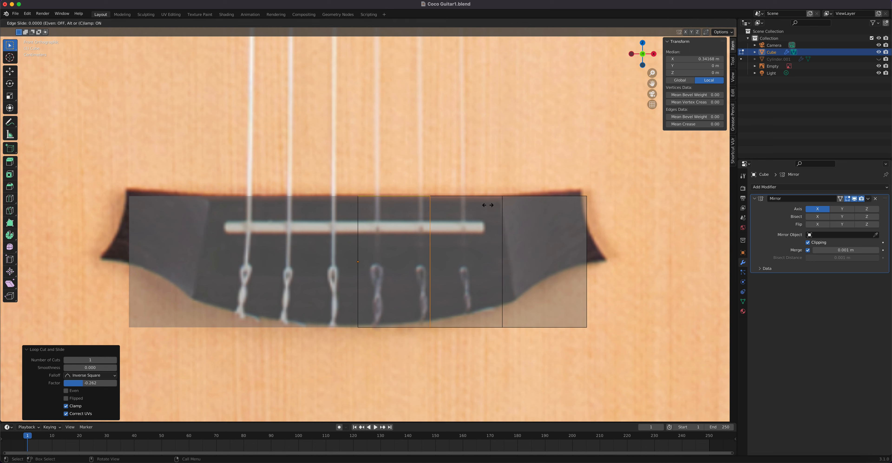
click(542, 206)
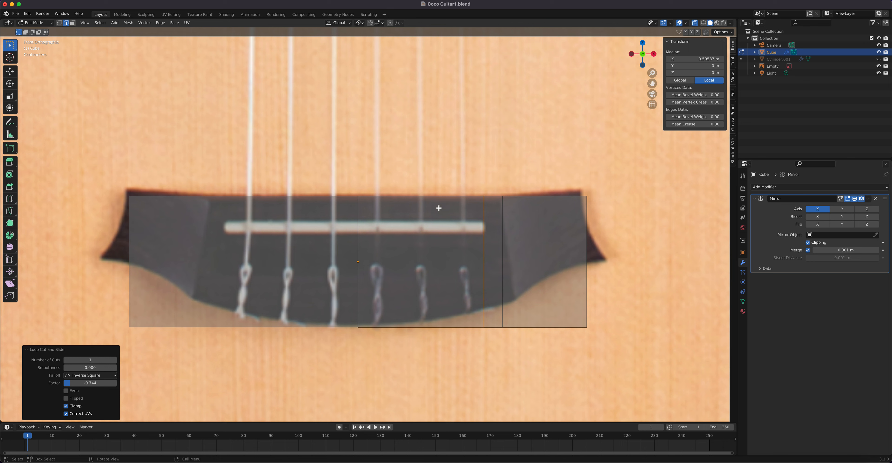
- Add three evenly spaced vertical loop cuts between the bridge's centre line and the cut at the saddle's end
key(ctrl+r)
scroll(450, 196, up, 1)
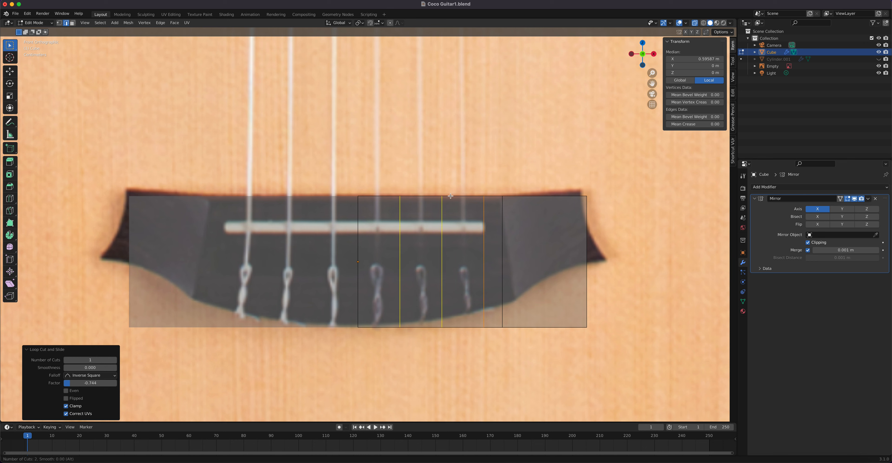
scroll(450, 196, up, 1)
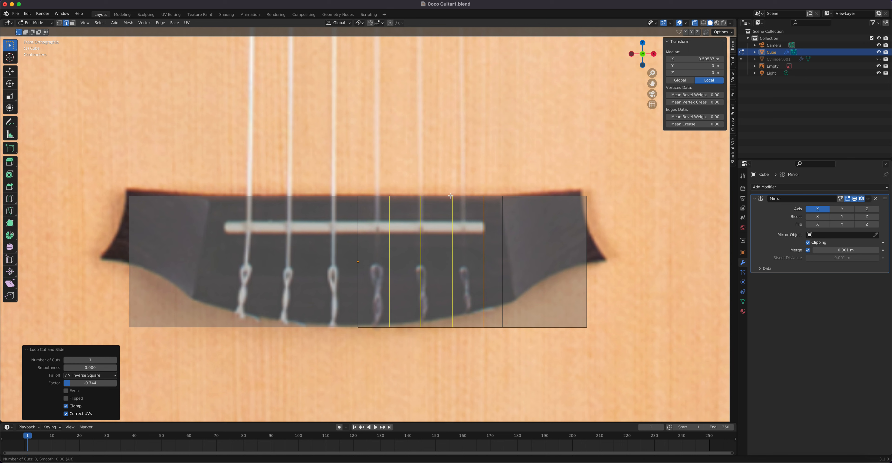
click(450, 196)
right_click(454, 195)
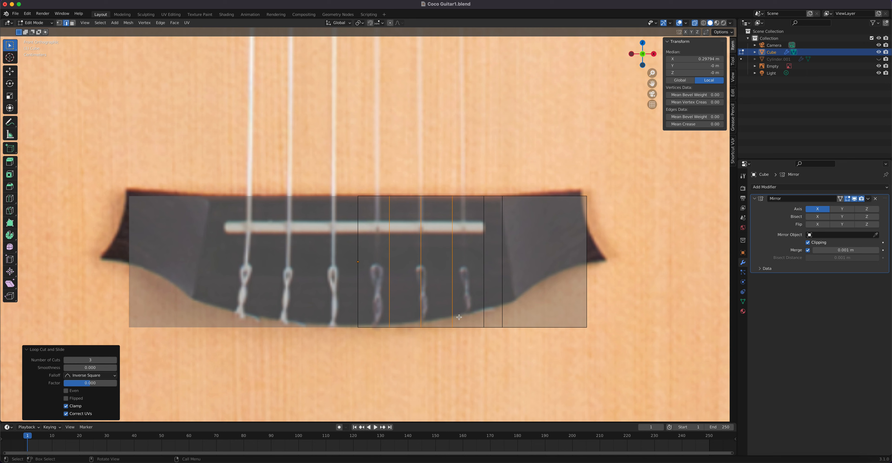
- Select all the lower vertices of the half block and raise them about 0.008 m to the bridge's lower edge in the reference
key(1)
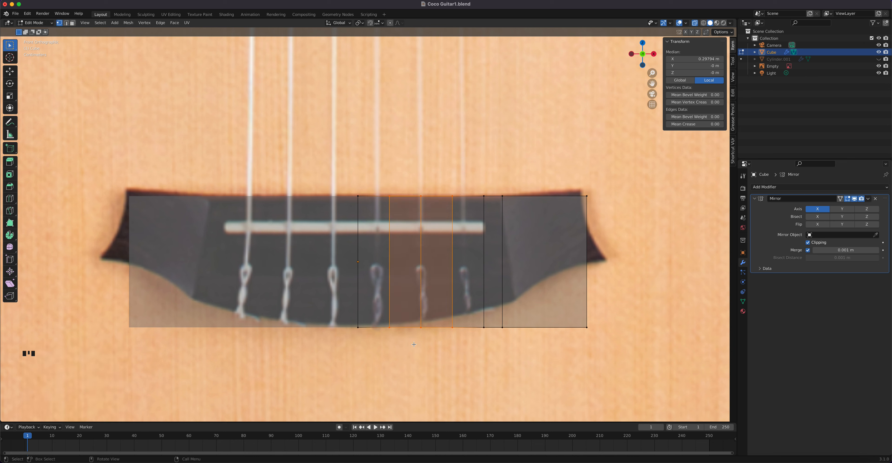
drag(619, 369, 313, 314)
click(10, 72)
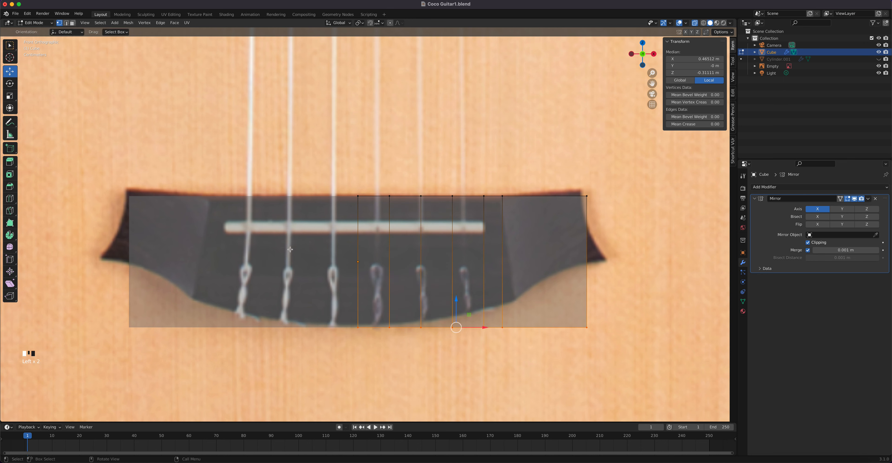
drag(457, 299, 456, 296)
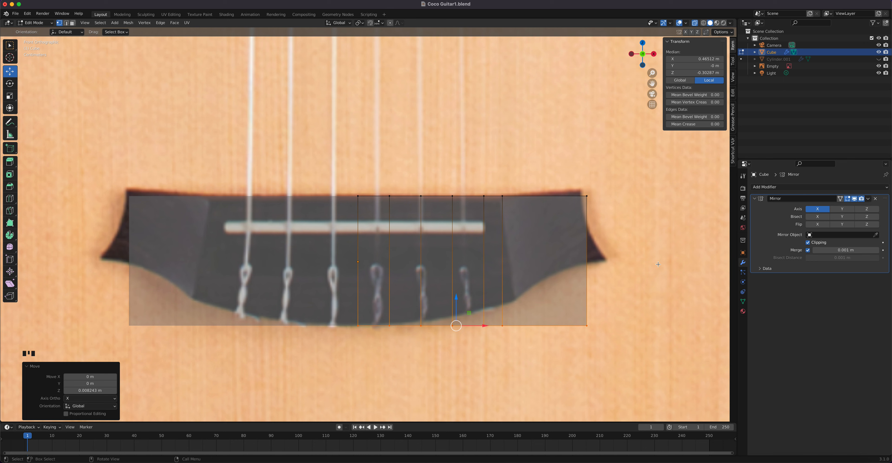
- Move the outer upper corner to about X 1.06 m, Z 0.33 m and the outer lower corner up onto the bridge's wing tip
click(585, 197)
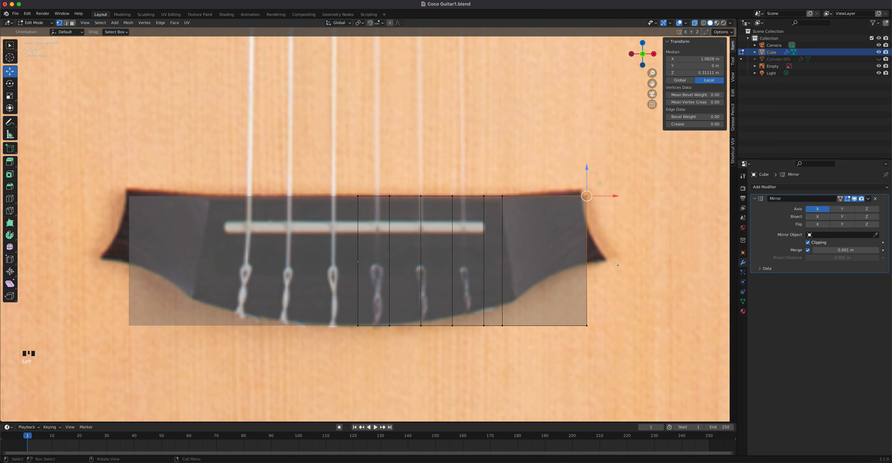
key(g)
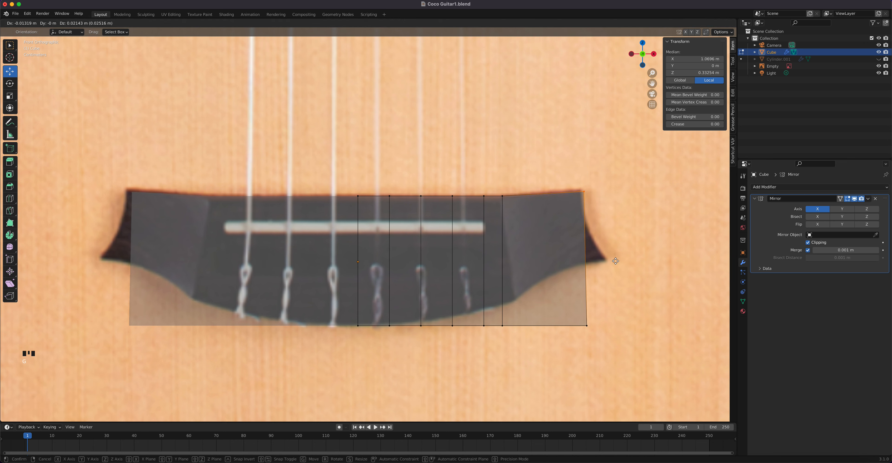
click(613, 261)
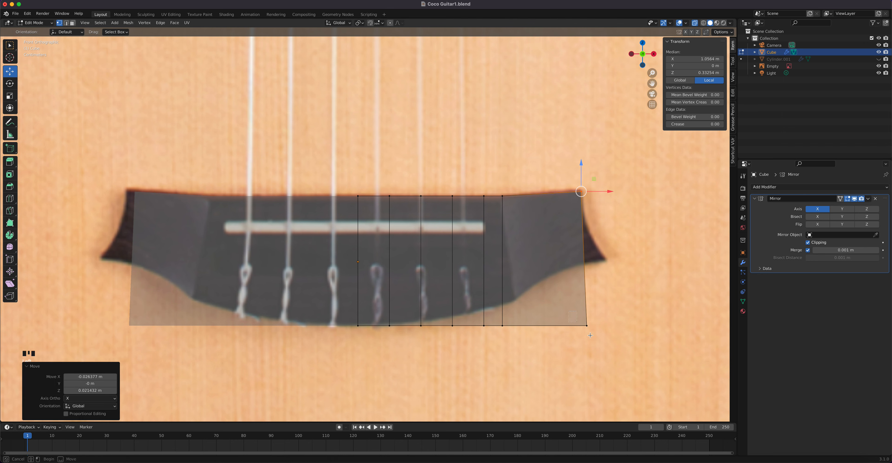
click(585, 324)
key(g)
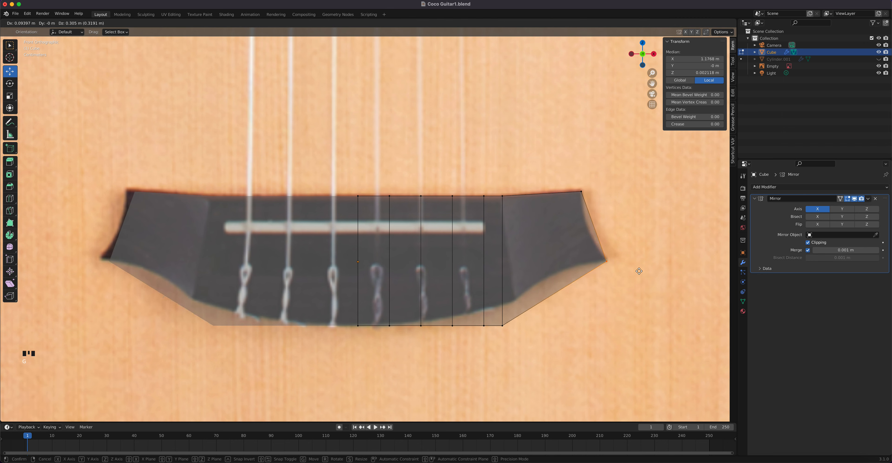
click(638, 269)
- Move the lower ends of the two outermost vertical cuts up and outward onto the bridge's lower contour, adjusting each one separately
drag(517, 345, 480, 309)
key(g)
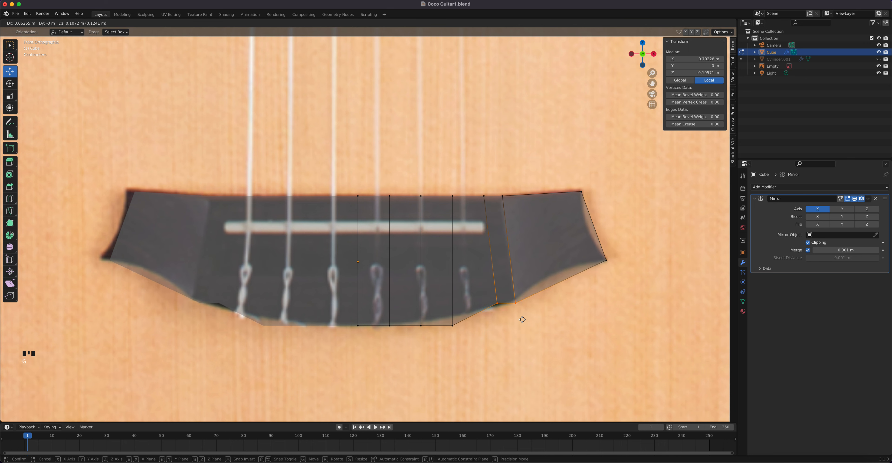
click(491, 300)
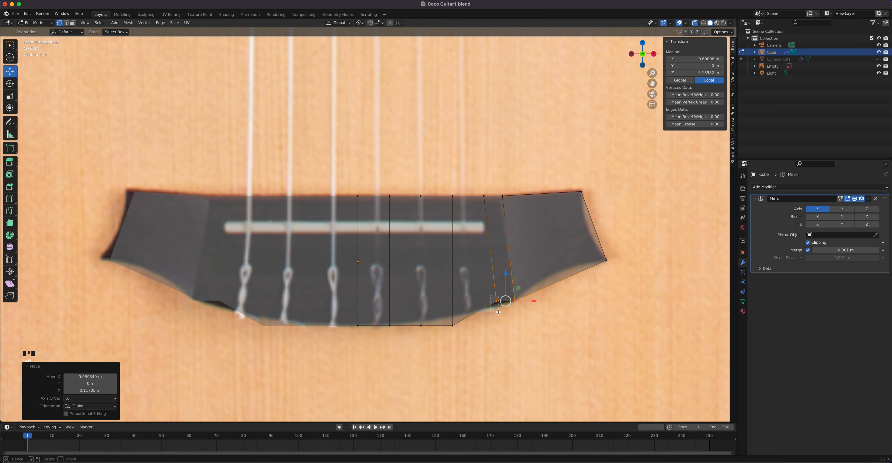
click(496, 301)
key(g)
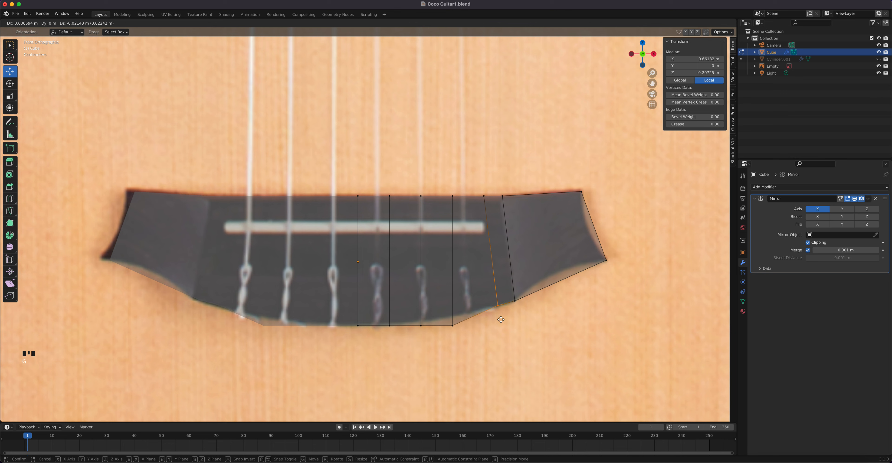
click(500, 319)
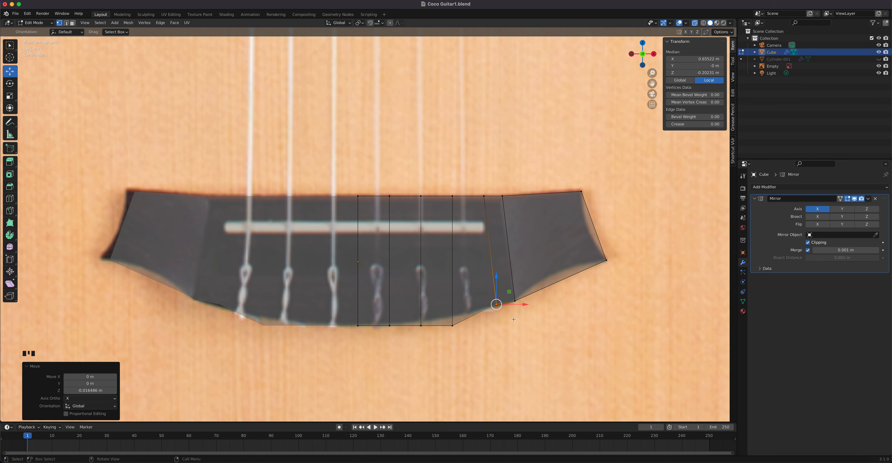
click(514, 299)
key(g)
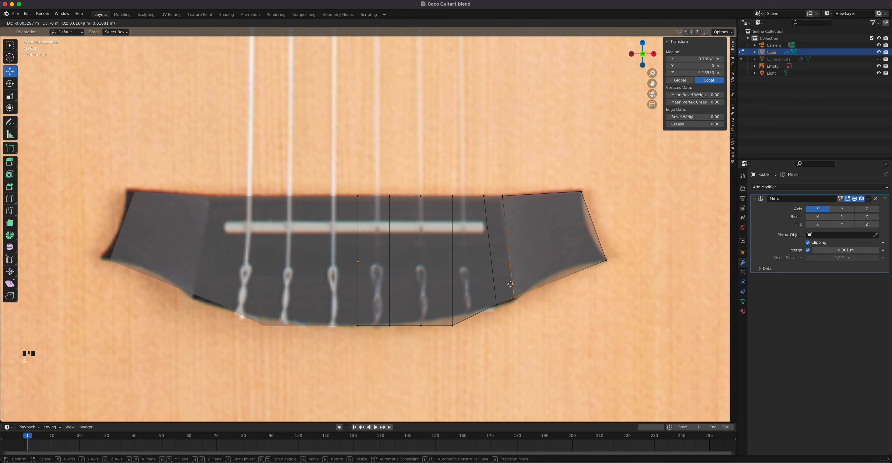
click(511, 284)
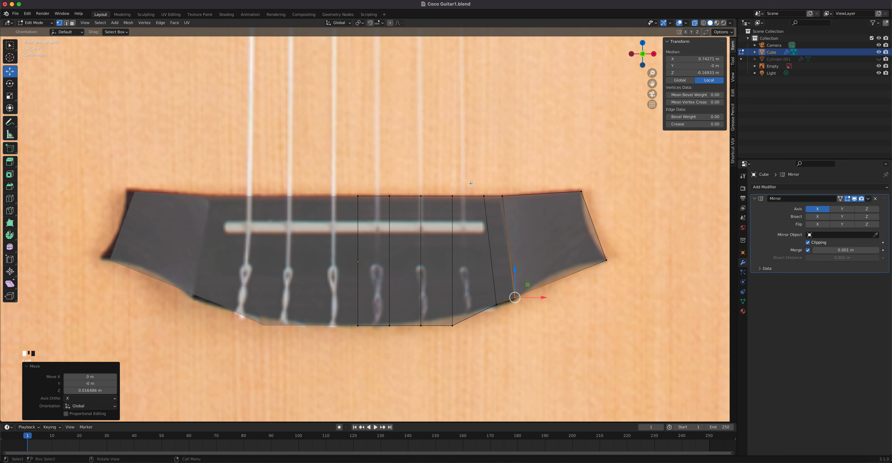
- Lower the upper-edge vertices inside the wing by about 0.005 m and nudge the top ends of the two outermost cuts slightly inward
click(485, 195)
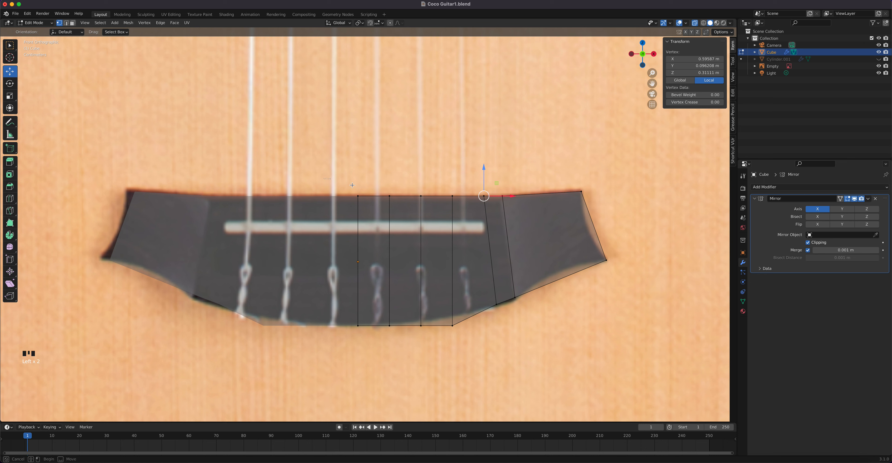
double_click(461, 196)
drag(436, 170, 435, 171)
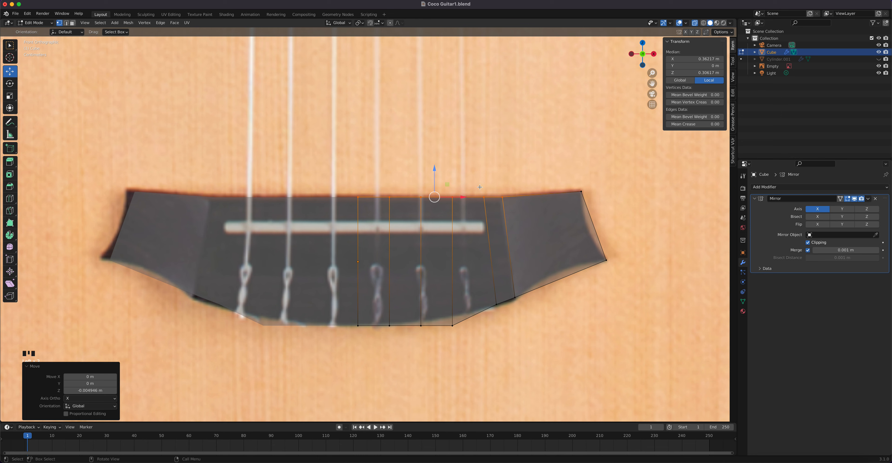
click(492, 198)
drag(521, 197, 518, 197)
- Move the lower end of the third vertical cut from the centre about 0.038 m outward and 0.053 m up onto the curved outline
drag(476, 342, 450, 313)
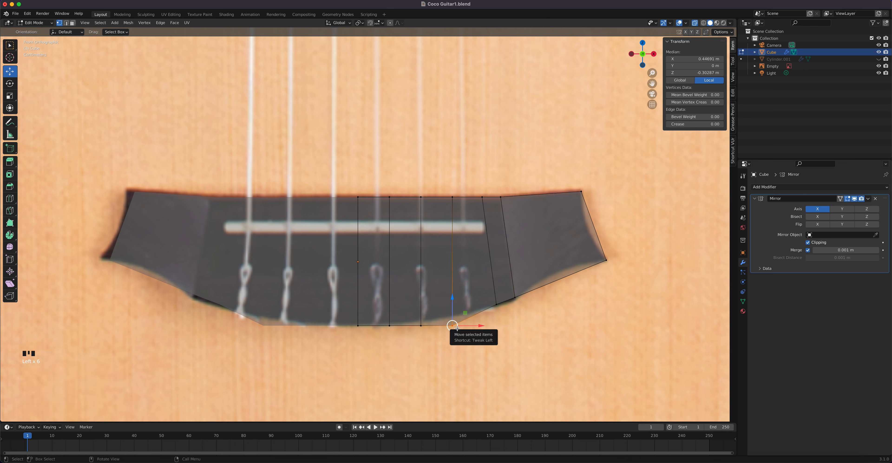
key(g)
click(463, 315)
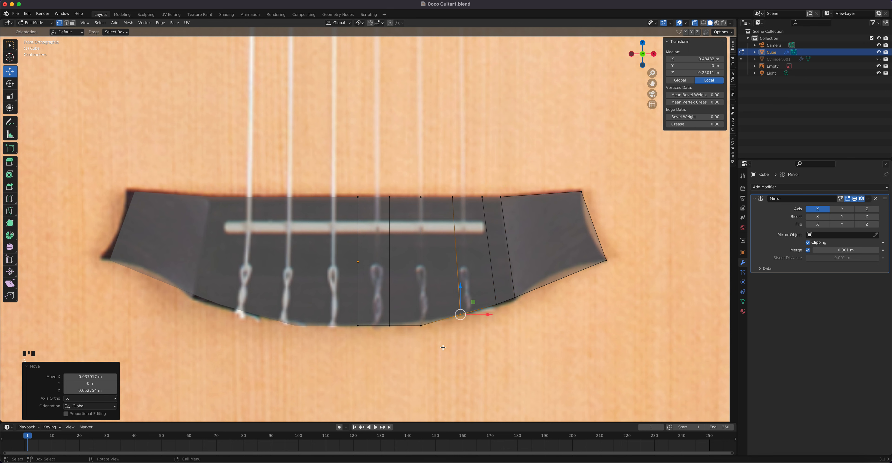
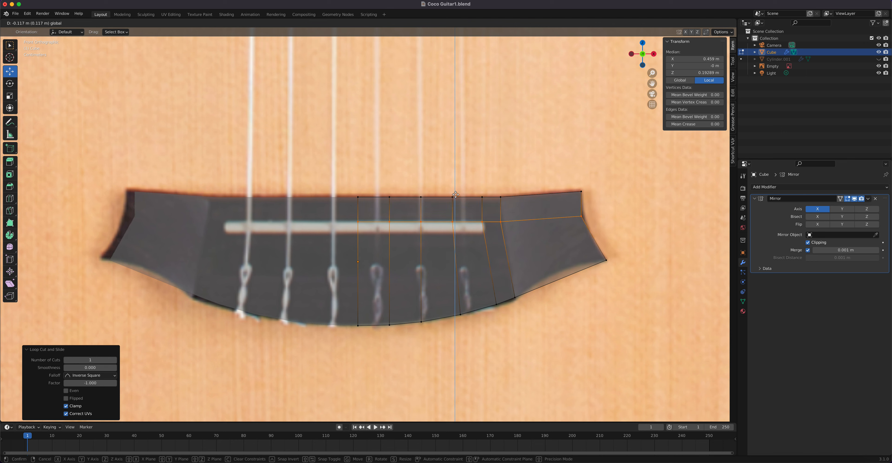
- Lower the horizontal loop to the saddle's lower edge at about Z 0.14 m and add another along its upper edge at about Z 0.2 m
click(455, 195)
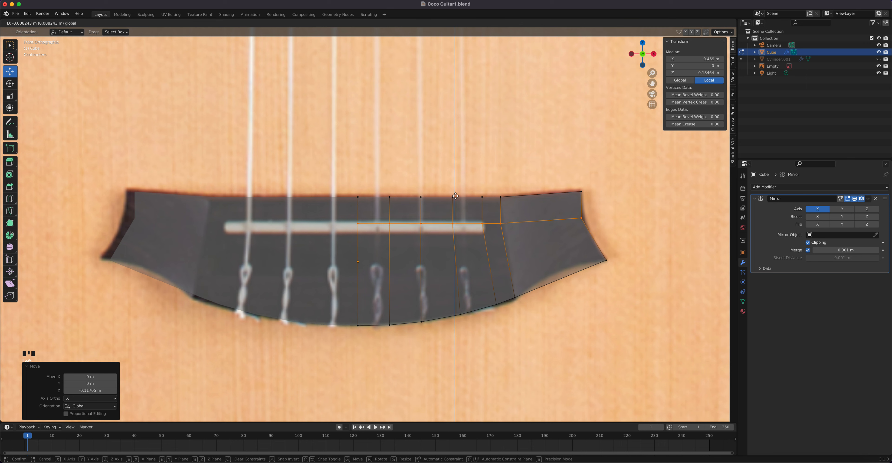
drag(456, 194, 457, 204)
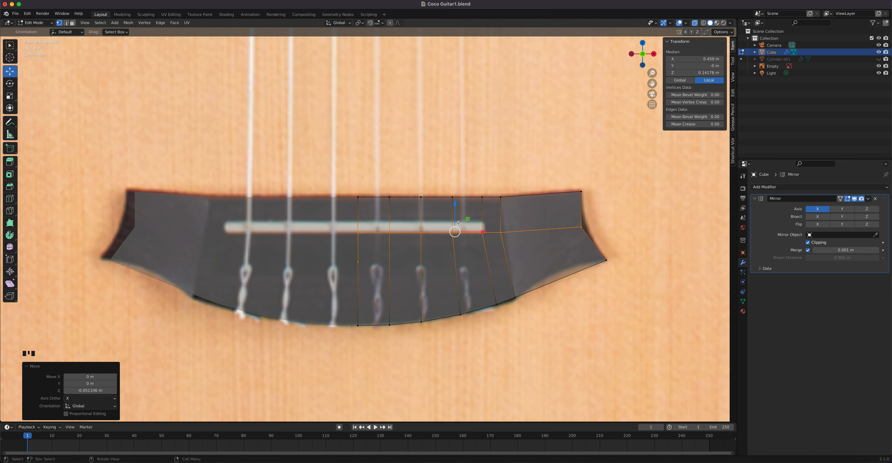
key(ctrl+r)
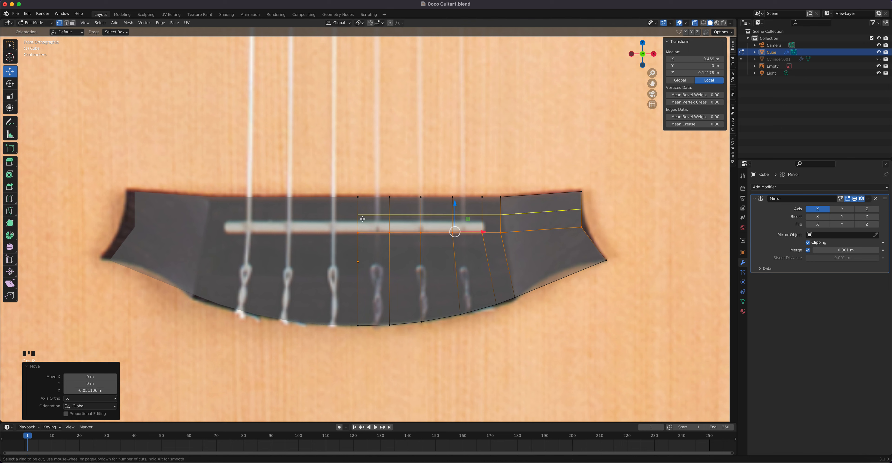
click(362, 220)
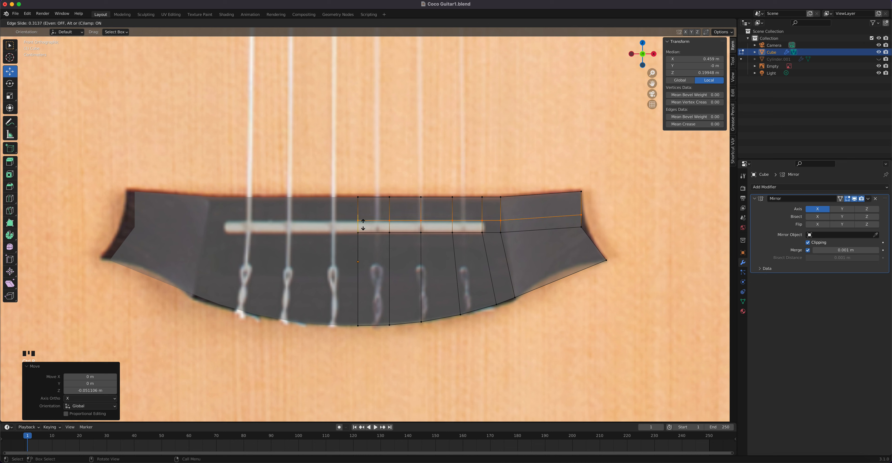
click(370, 239)
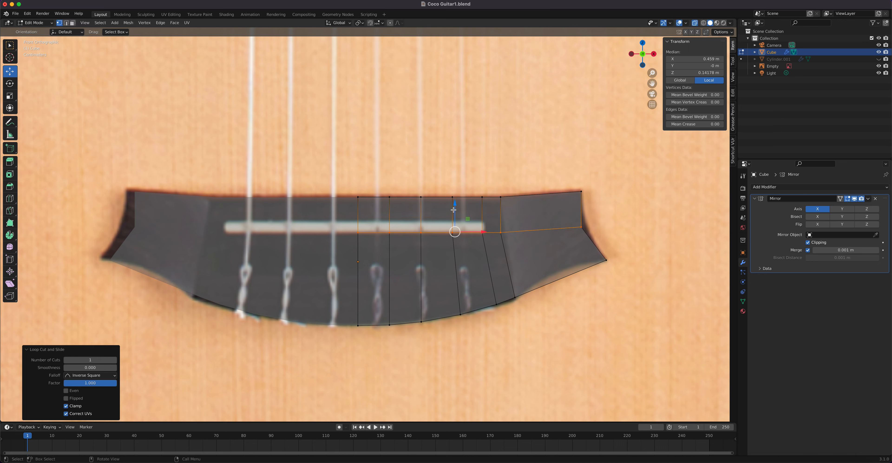
drag(454, 203, 456, 191)
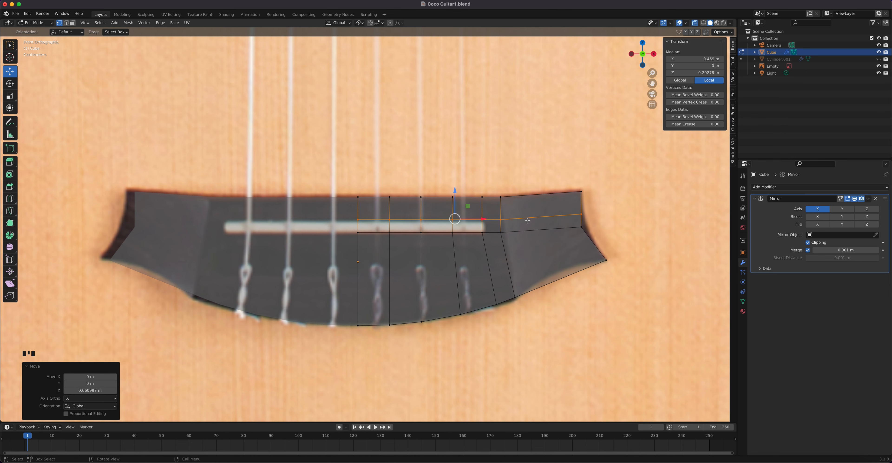
- Vertex-slide the two front vertices where the horizontal loops cross the outermost vertical cut outward, by factors of about 0.038 and 0.061
scroll(515, 223, up, 2)
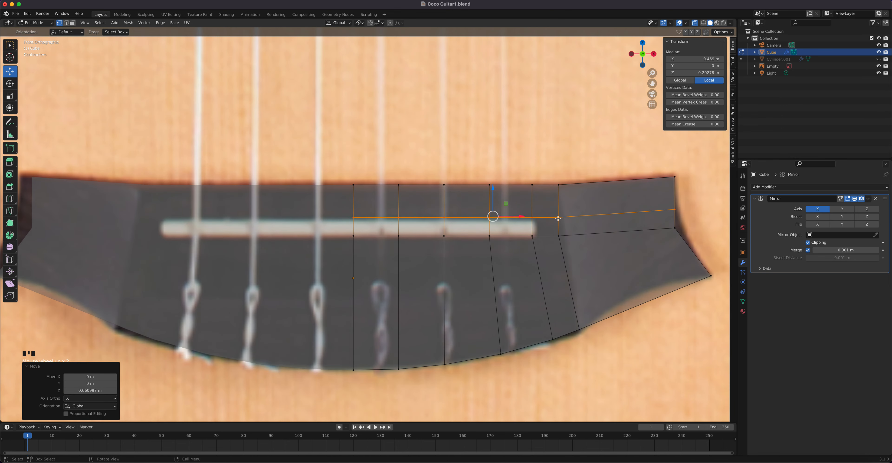
click(558, 218)
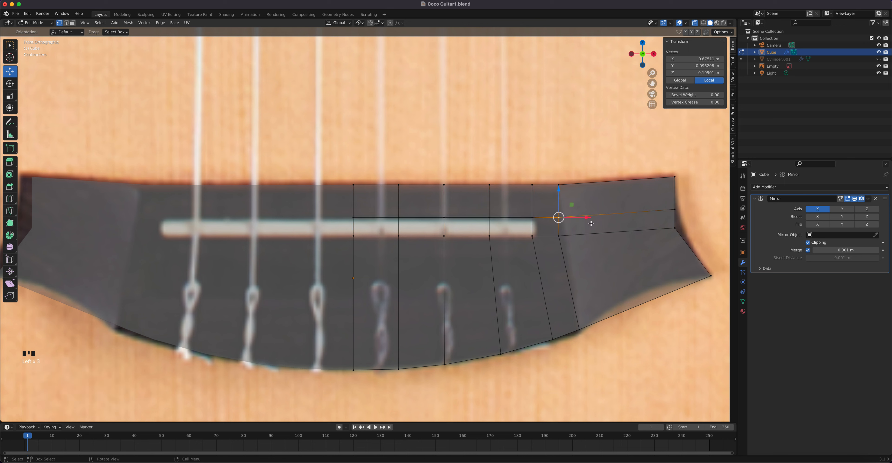
key(g)
key(g)
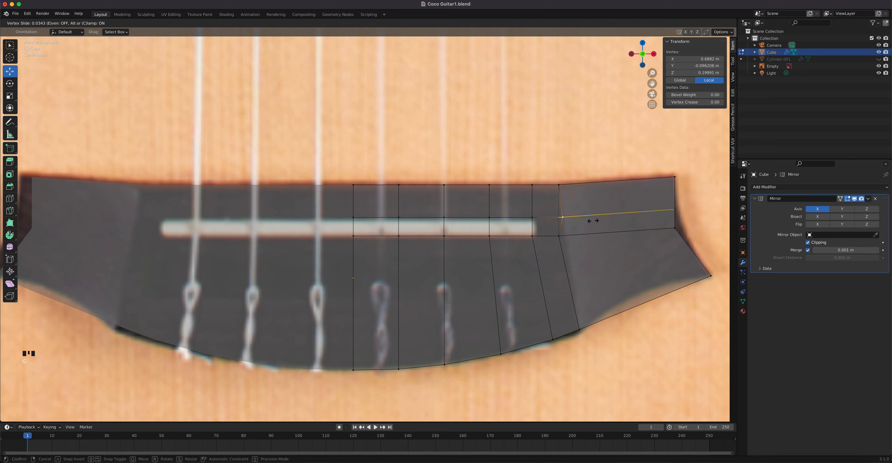
click(594, 220)
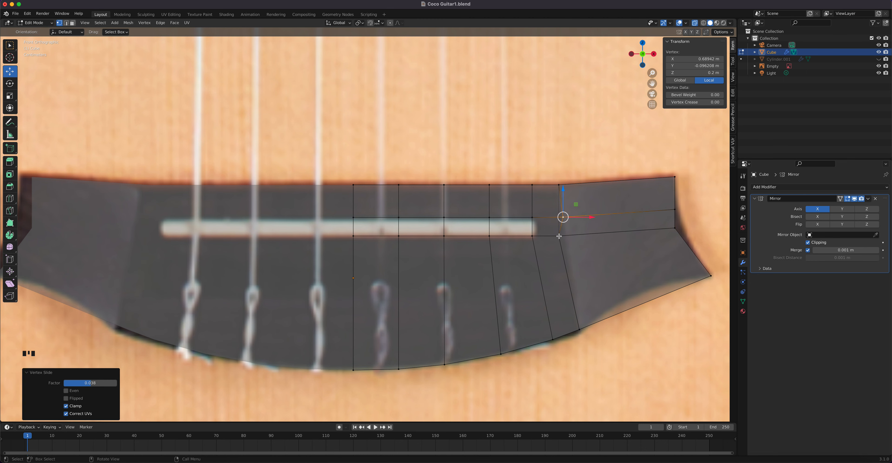
click(559, 236)
key(g)
key(g)
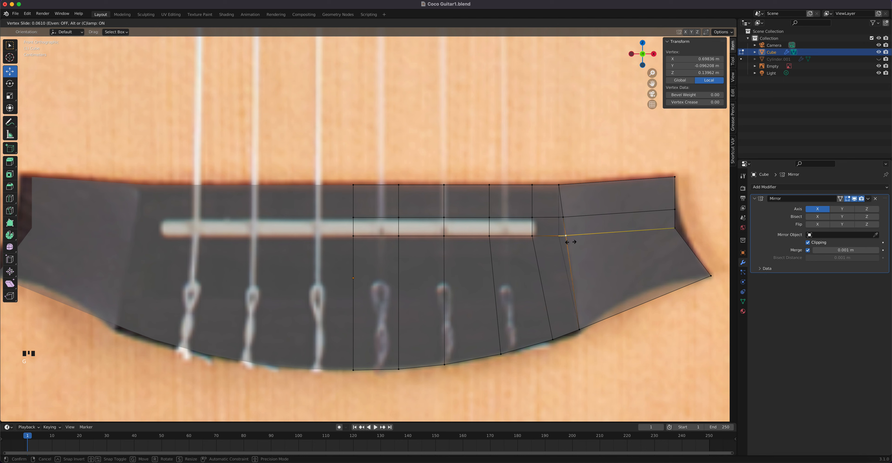
click(571, 242)
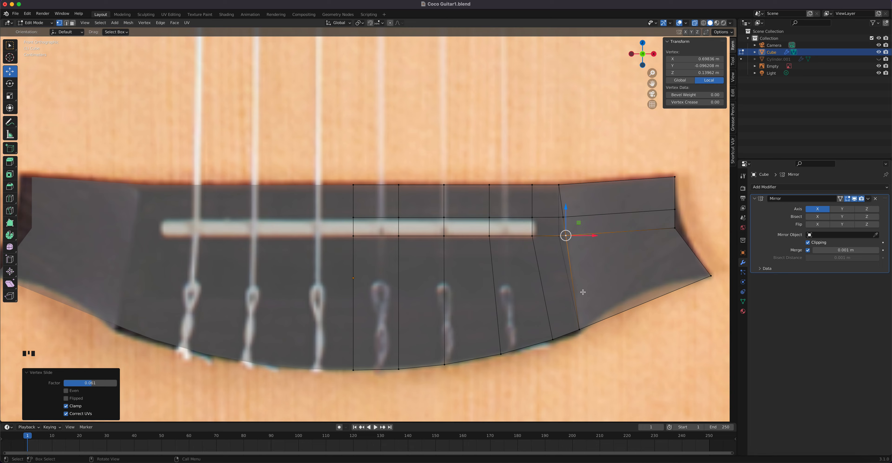
scroll(583, 293, down, 3)
middle_drag(590, 297, 547, 256)
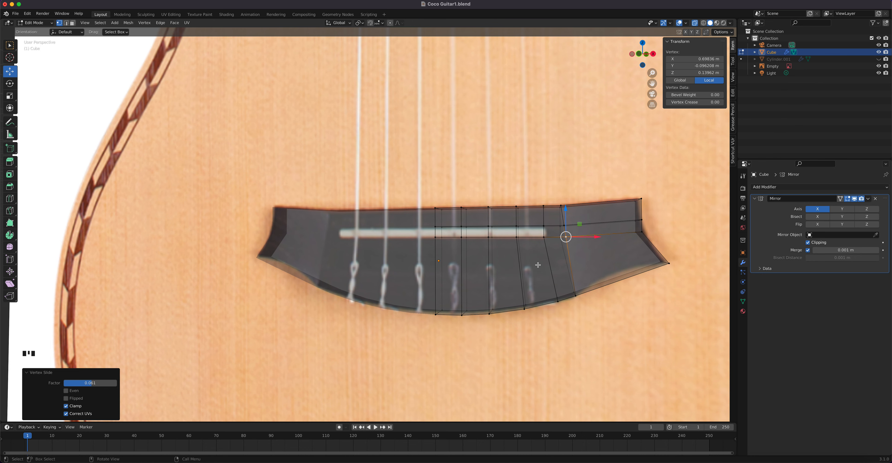
key(KP_1)
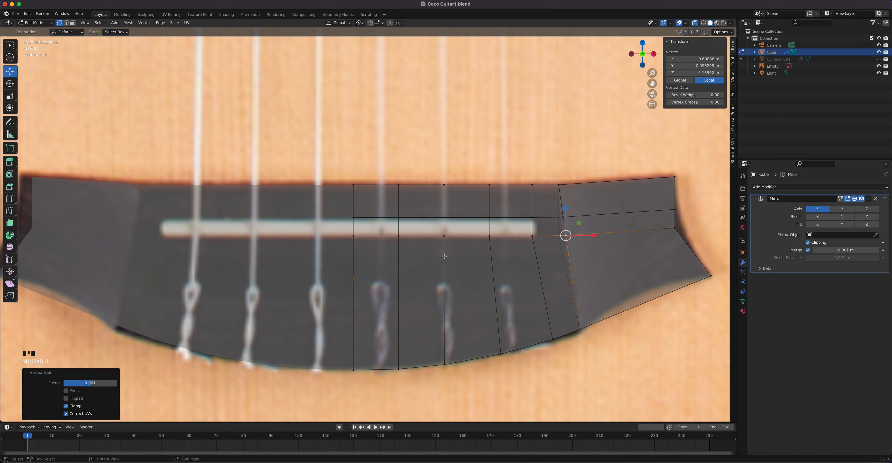
- Add two horizontal loop cuts between the saddle's lower edge and the bridge's curved bottom, at about Z -0.026 m and Z 0.085 m
key(ctrl+r)
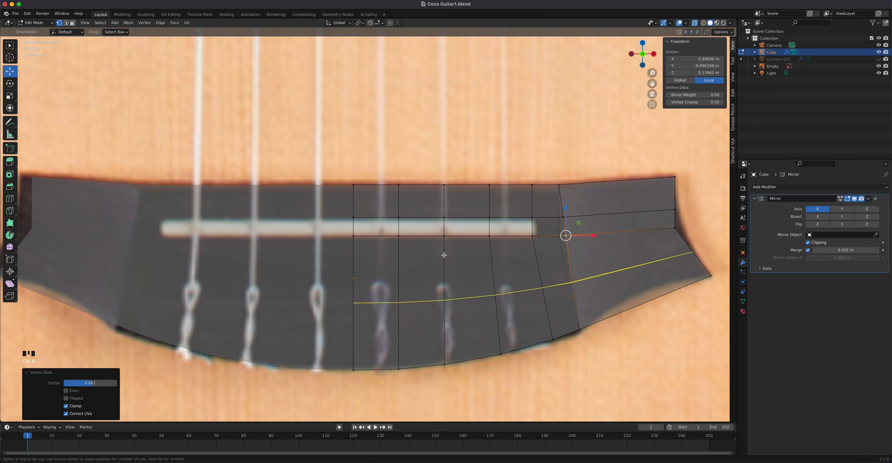
click(444, 255)
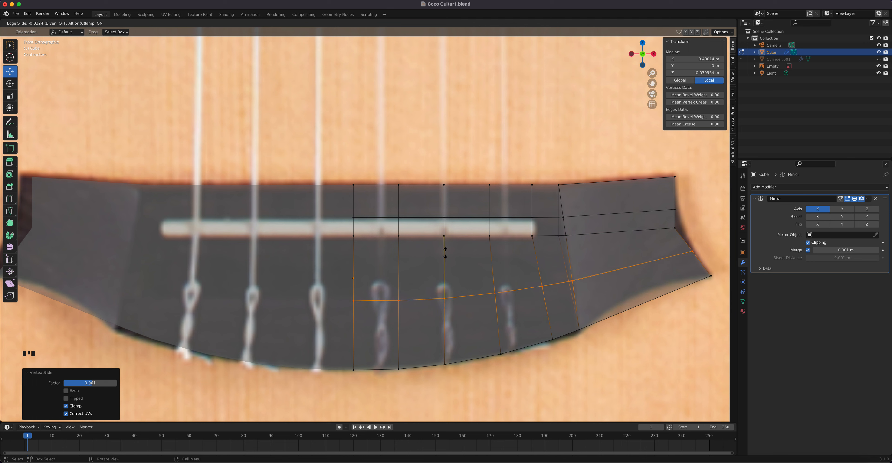
click(446, 251)
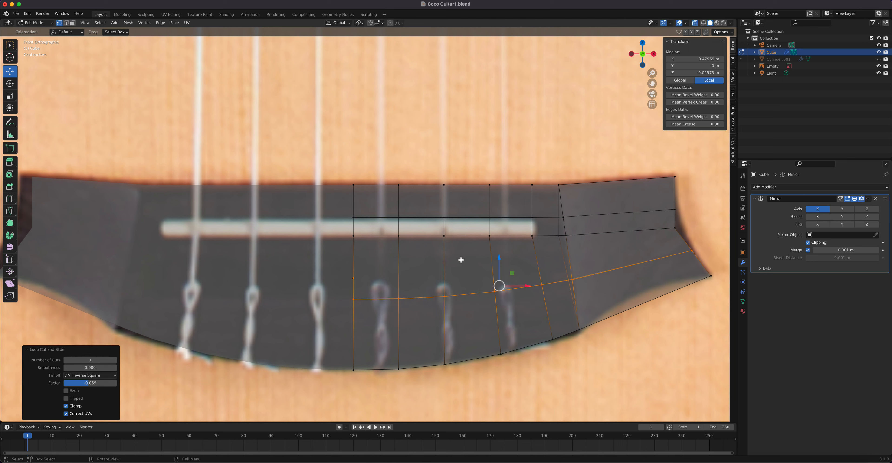
key(ctrl+r)
click(445, 258)
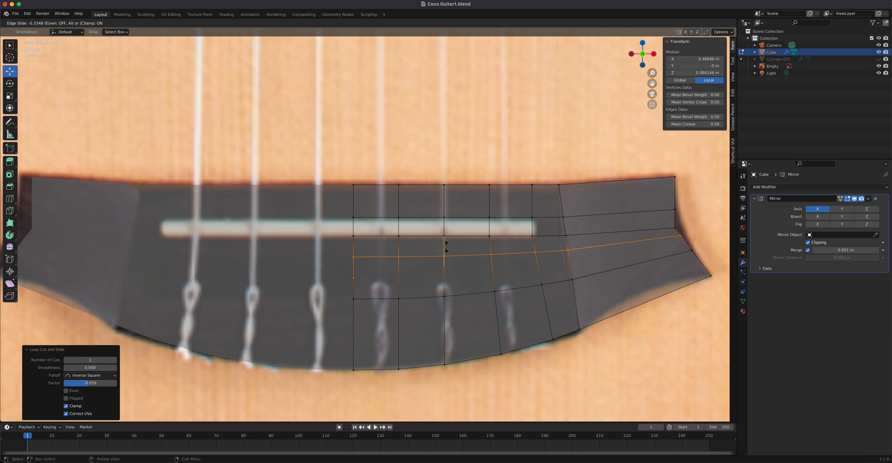
click(447, 247)
- Select only the two front vertices where the horizontal loop just below the saddle crosses the two outermost vertical cuts
click(536, 252)
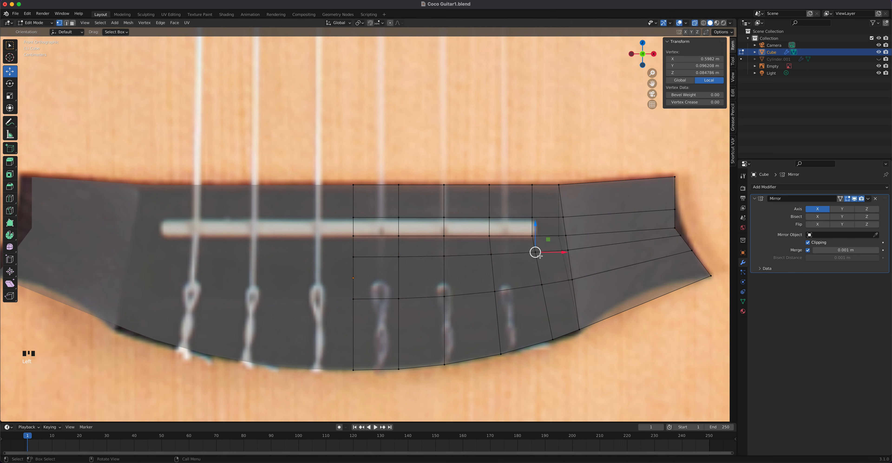
click(568, 250)
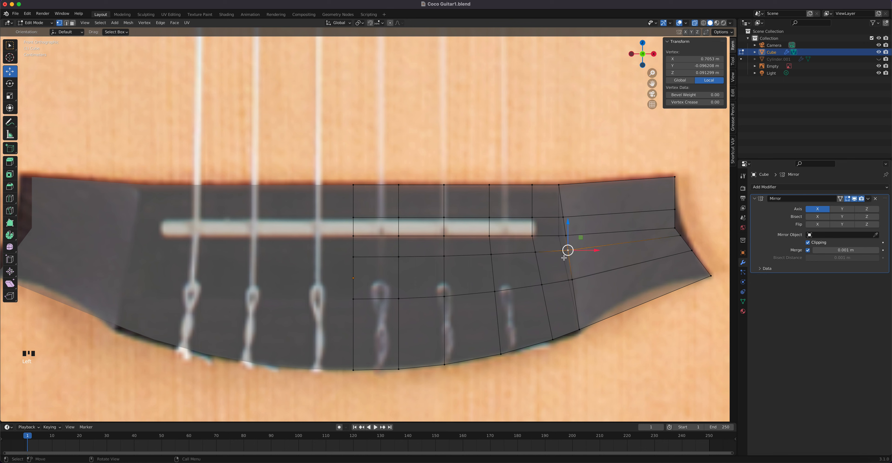
shift+click(537, 252)
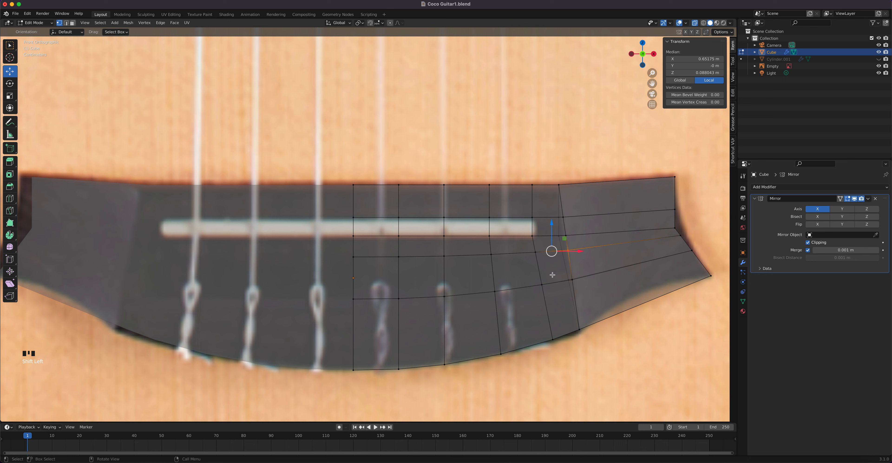
middle_drag(552, 274, 538, 236)
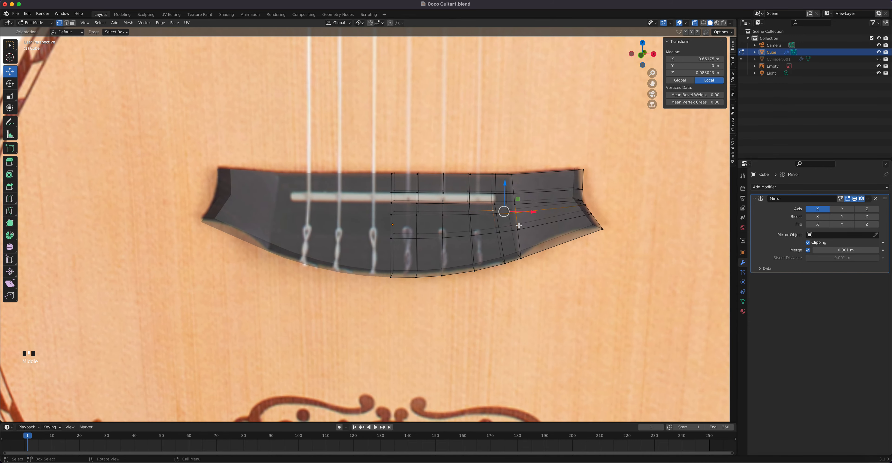
key(KP_Decimal)
middle_drag(451, 255, 352, 276)
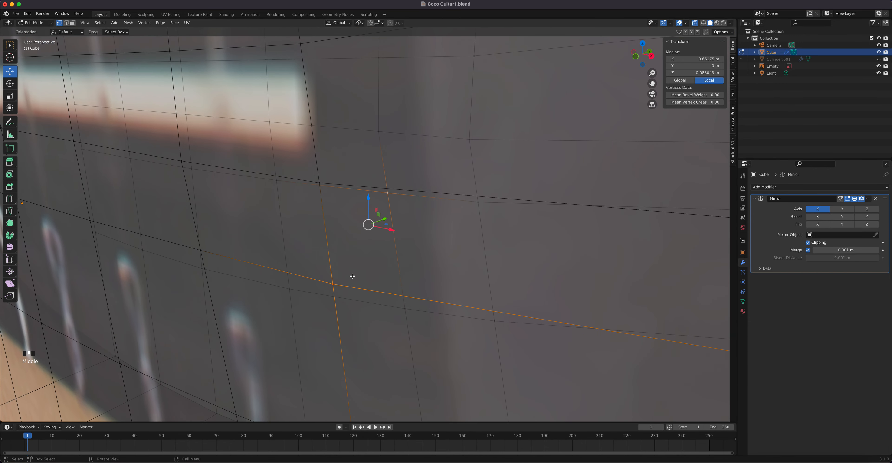
click(333, 284)
shift+click(200, 250)
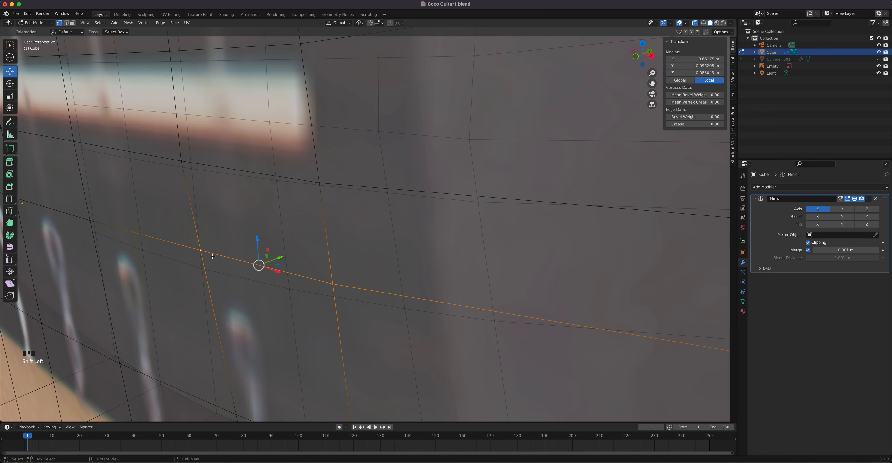
key(KP_1)
scroll(302, 289, down, 8)
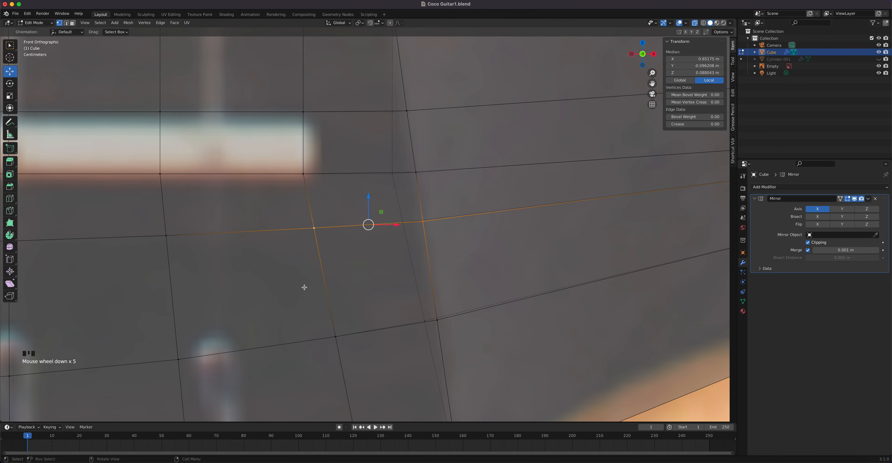
scroll(306, 287, down, 2)
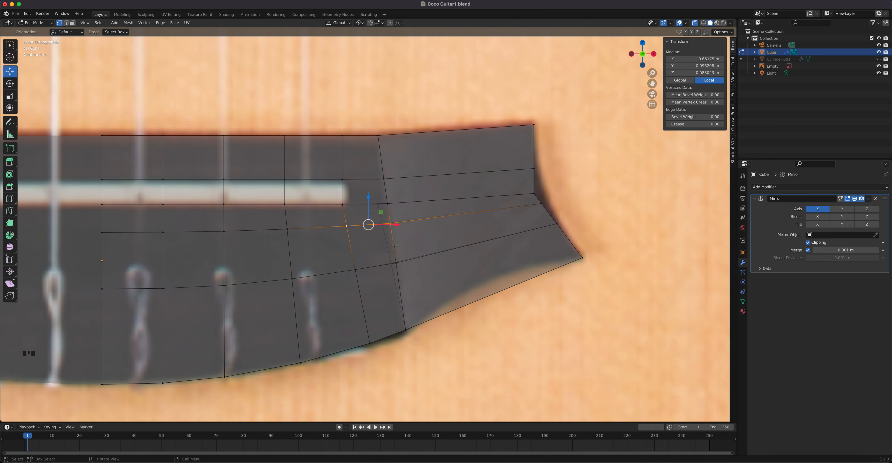
- Try to edge-slide the two selected front vertices downward by a factor of about 0.371, and undo the slide
key(g)
key(g)
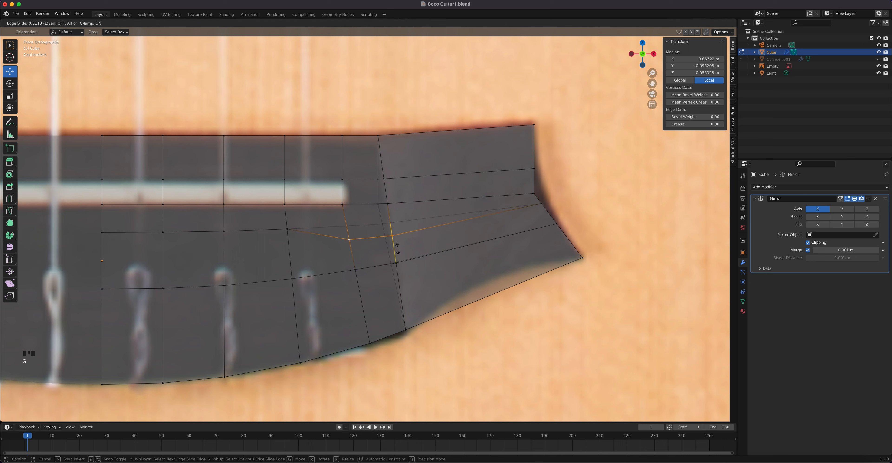
click(398, 250)
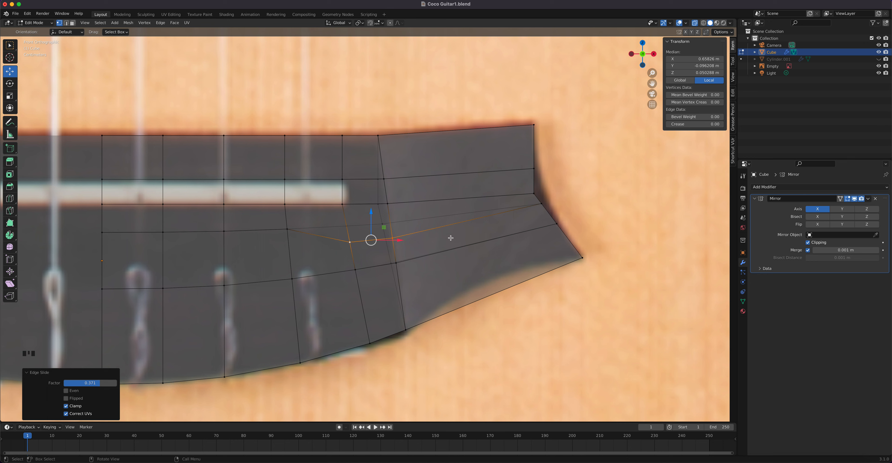
key(super+z)
- Add the same loop's front vertex on the wing's outer edge to the selection and edge-slide all three downward by about 0.435
shift+click(537, 207)
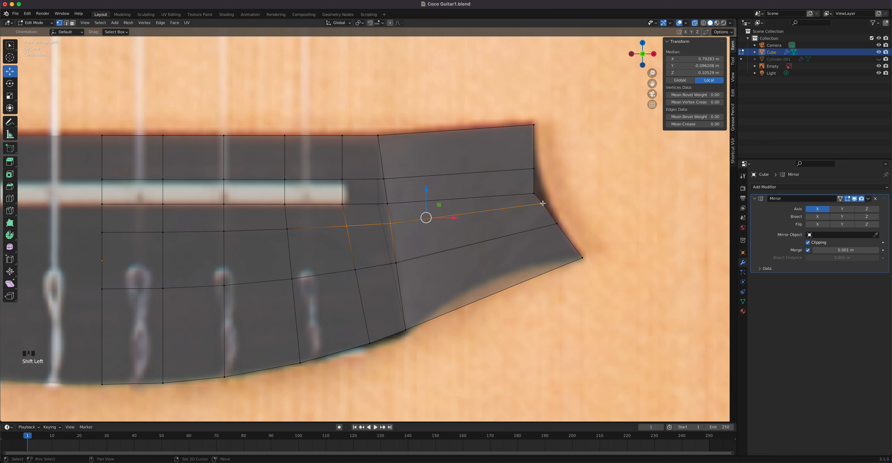
key(g)
key(g)
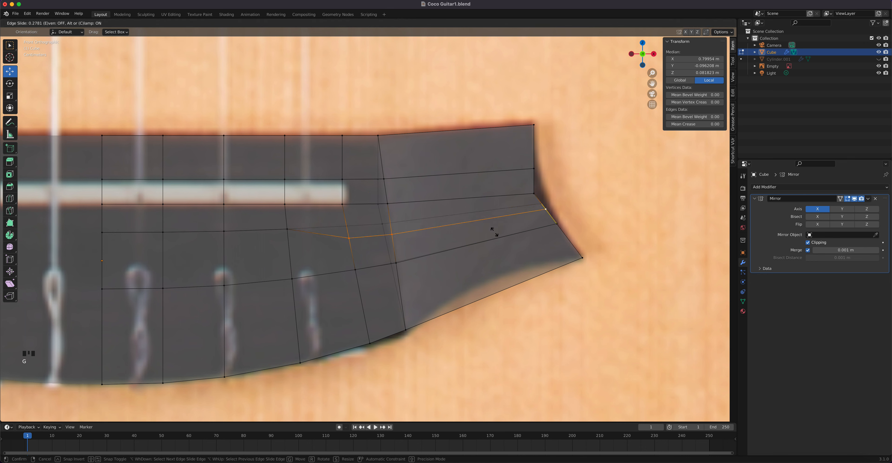
click(493, 236)
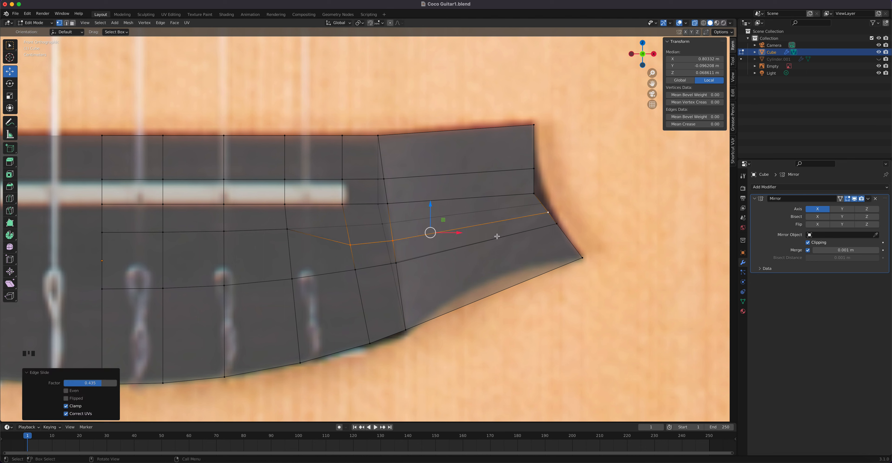
click(517, 184)
drag(517, 182, 558, 207)
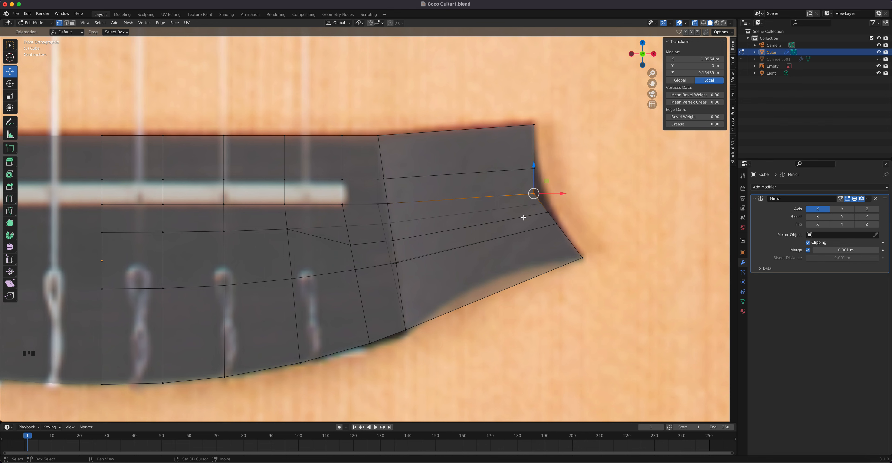
shift+middle_drag(525, 216, 504, 280)
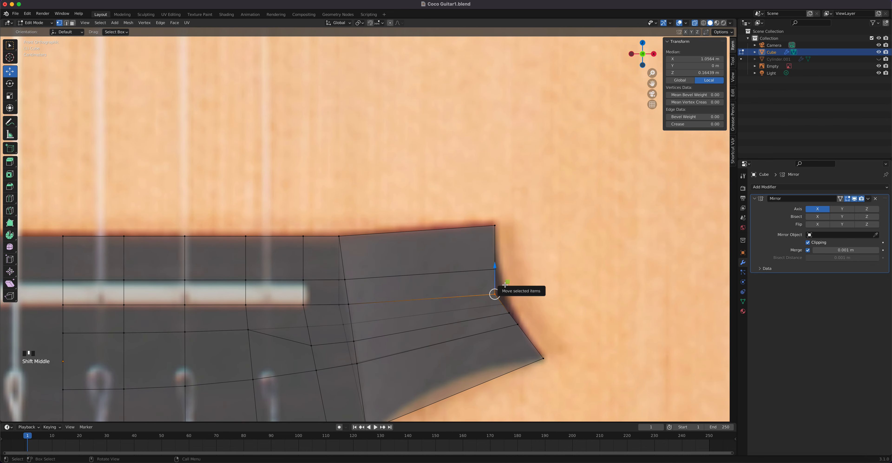
drag(495, 293, 479, 256)
right_click(479, 256)
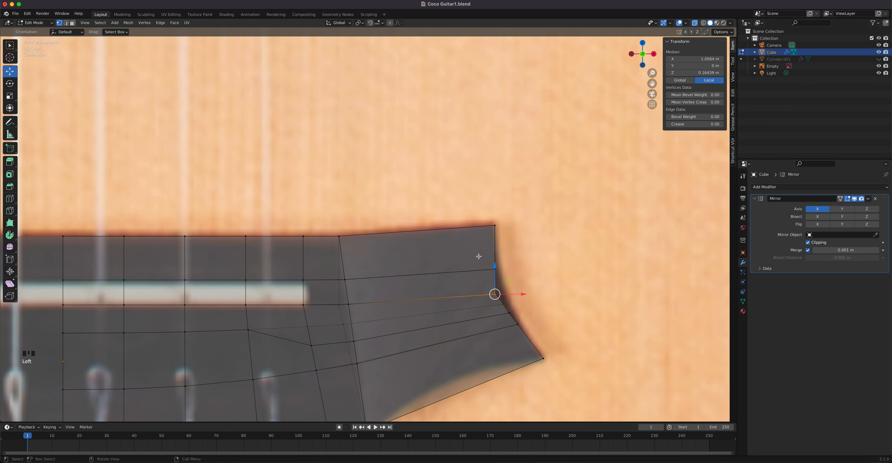
- On the wing's outer edge, raise the upper saddle loop's end about 0.01 m and move the lower saddle loop's end about 0.018 m outward
click(495, 270)
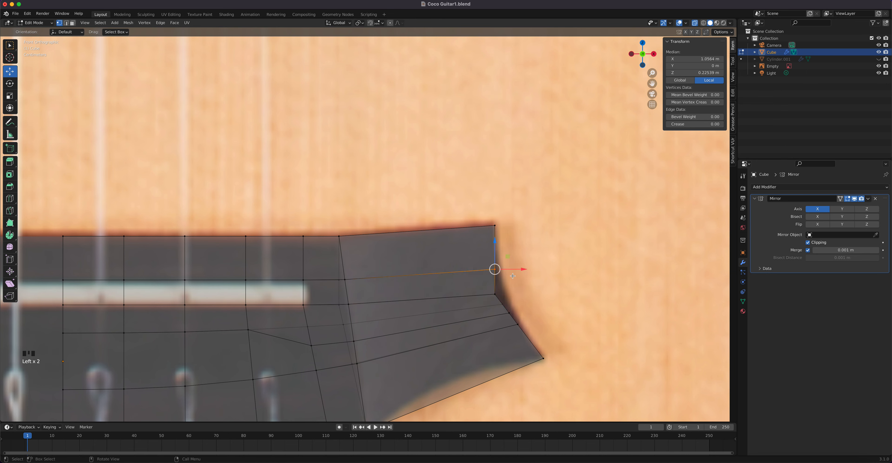
key(g)
click(512, 272)
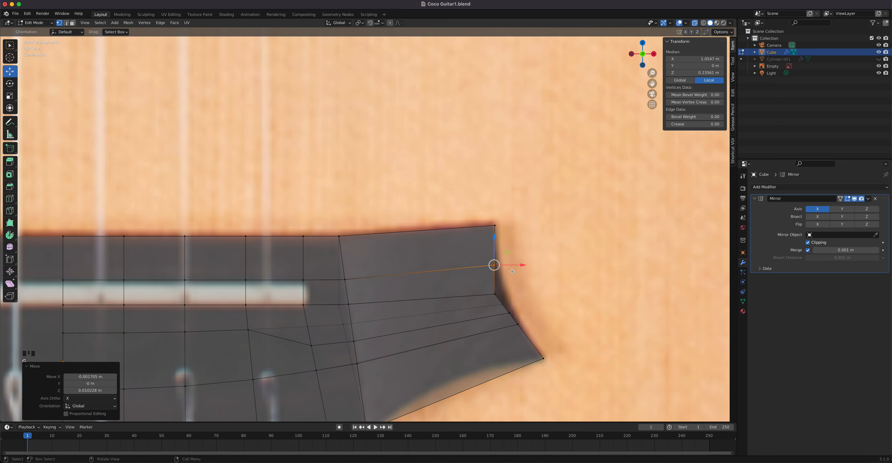
key(g)
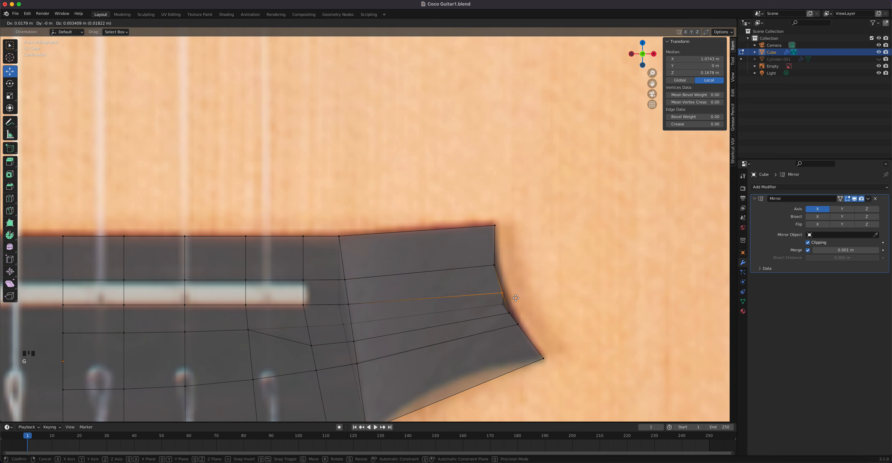
click(516, 298)
- Move the next loop's outer-edge vertices outward onto the curved outline, the back one about 0.009 m and the front one about 0.002 m
click(516, 305)
key(g)
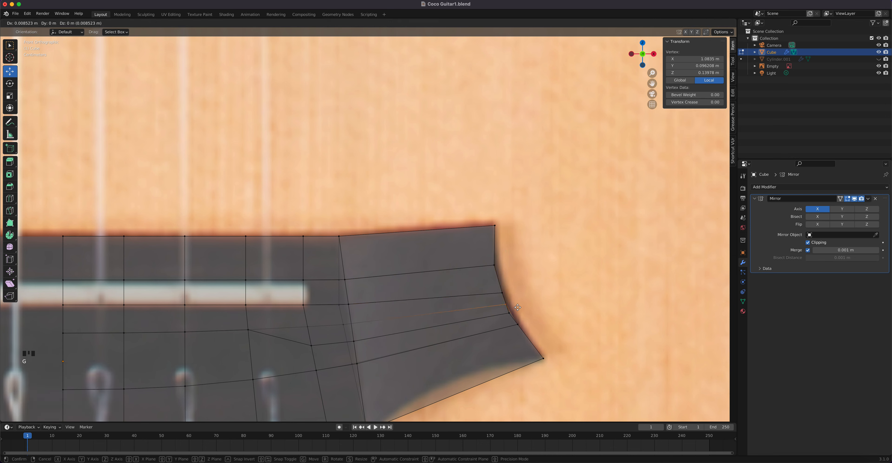
click(518, 308)
drag(503, 310, 505, 313)
click(509, 314)
key(g)
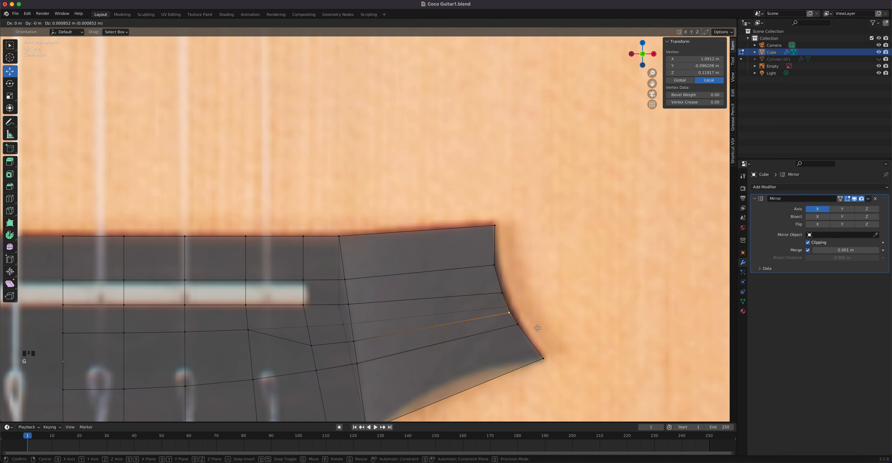
click(537, 331)
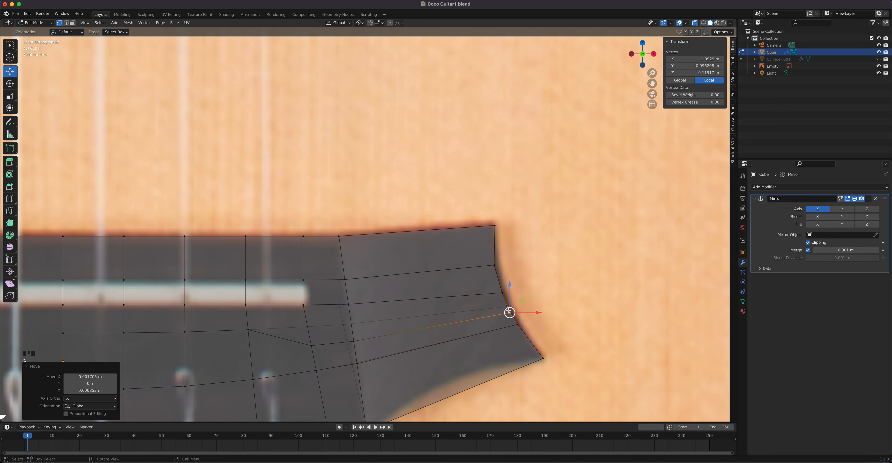
- Nudge the upper saddle loop's end on the wing's outer edge about 0.003 m outward and 0.002 m down
click(503, 273)
key(g)
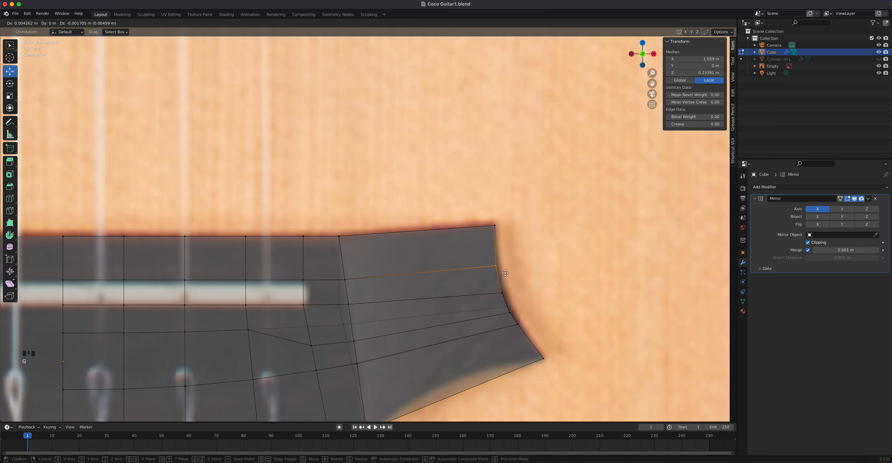
click(504, 273)
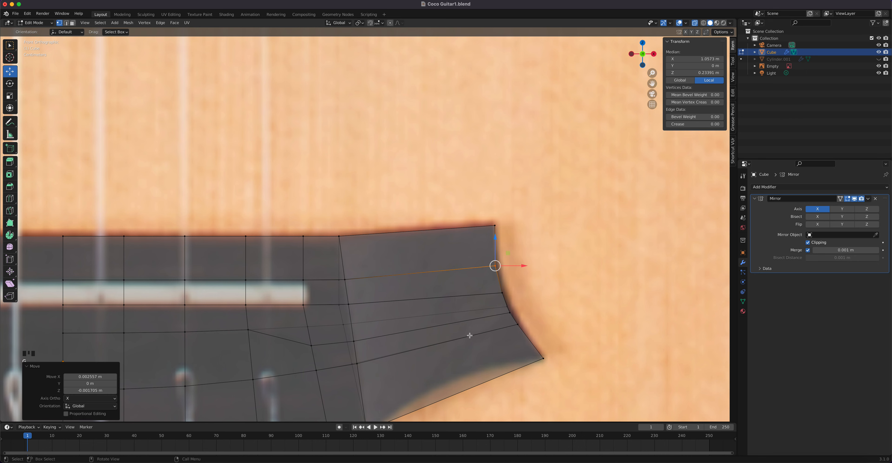
- Turn off X-ray and move the front vertices along the wing's outer end about 0.077 m back along Y to taper the wing
scroll(447, 344, down, 3)
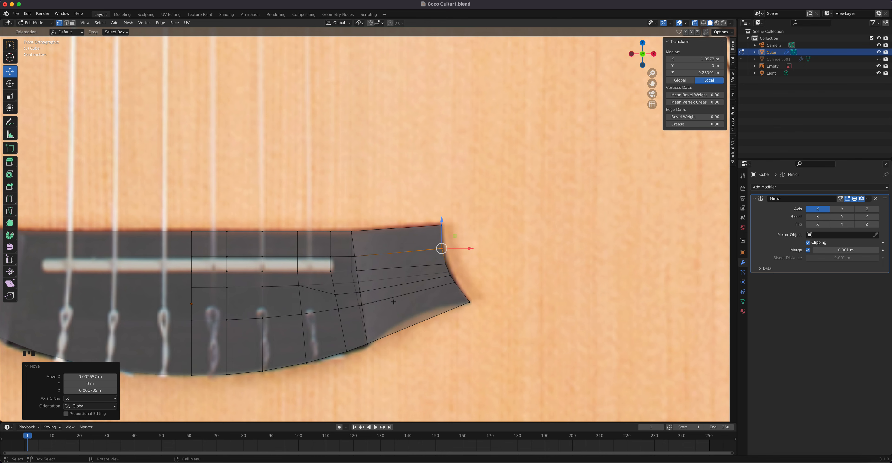
click(695, 23)
middle_drag(347, 270, 404, 282)
shift+click(418, 285)
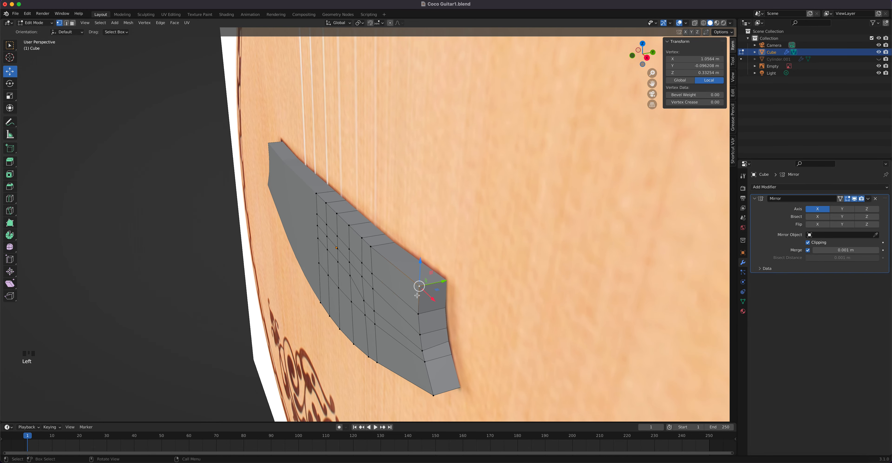
shift+click(417, 314)
shift+click(420, 333)
shift+click(422, 350)
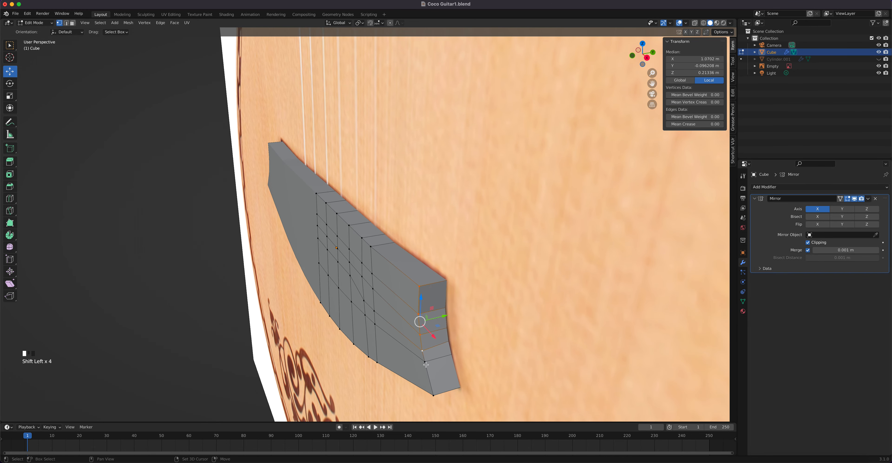
shift+click(433, 395)
drag(446, 335, 471, 332)
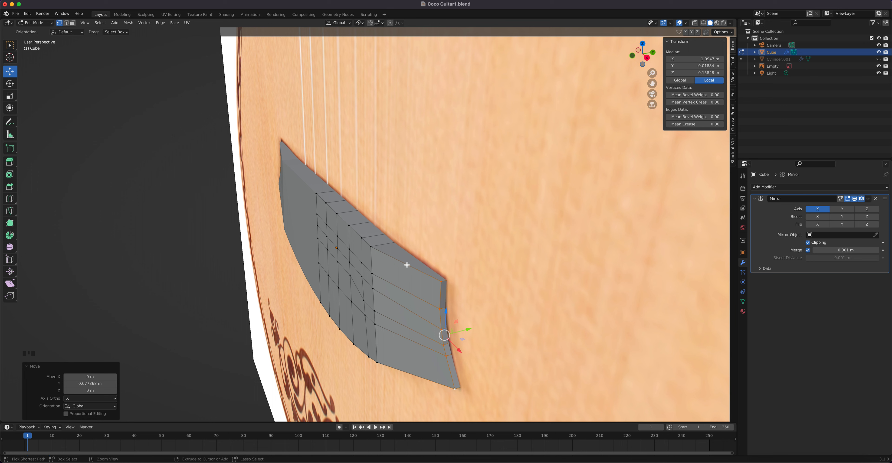
- Add three evenly spaced vertical loop cuts across the tapered wing, leaving them unslid at factor 0
key(ctrl+r)
scroll(407, 265, up, 1)
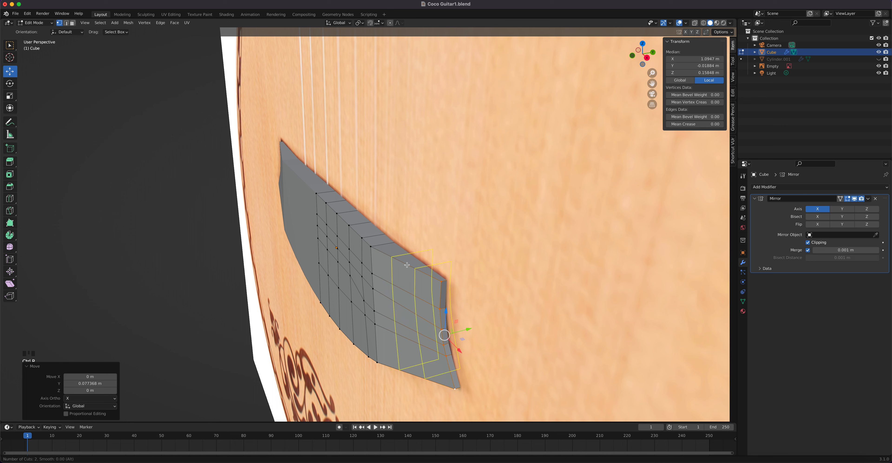
scroll(407, 265, up, 1)
click(408, 270)
right_click(414, 282)
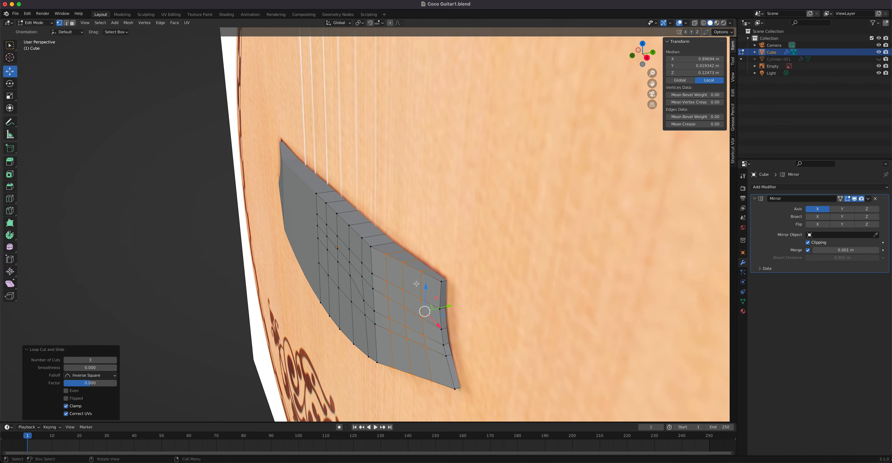
key(KP_7)
scroll(416, 283, up, 3)
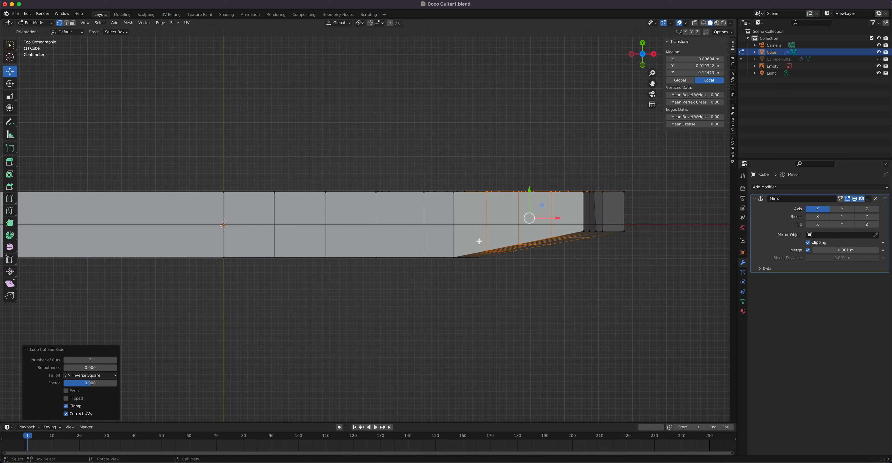
- Turn on X-ray and move the front vertices of the three new wing loops about 0.025 m back along Y to curve the taper
click(694, 22)
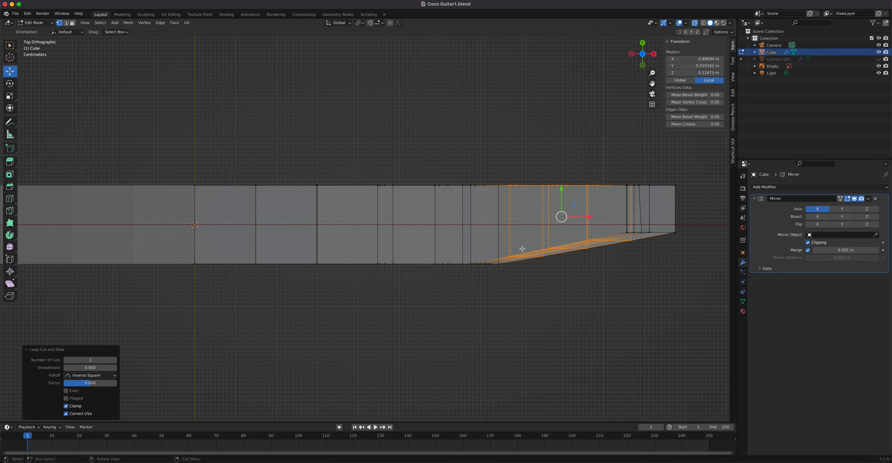
drag(507, 248, 549, 241)
right_click(565, 251)
shift+drag(639, 257, 564, 212)
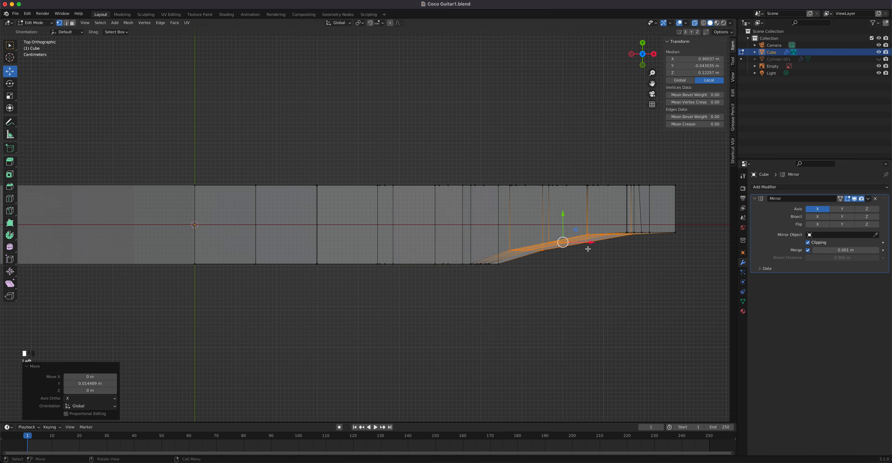
drag(593, 250, 564, 207)
- With X-ray off, move the vertices along the bridge's back side about 0.088 m toward the front along Y to thin the body
middle_drag(534, 271, 501, 249)
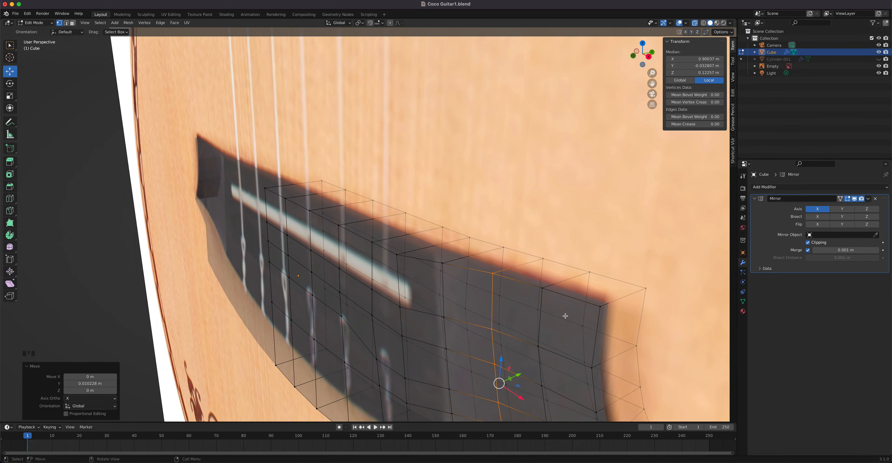
middle_drag(565, 316, 552, 313)
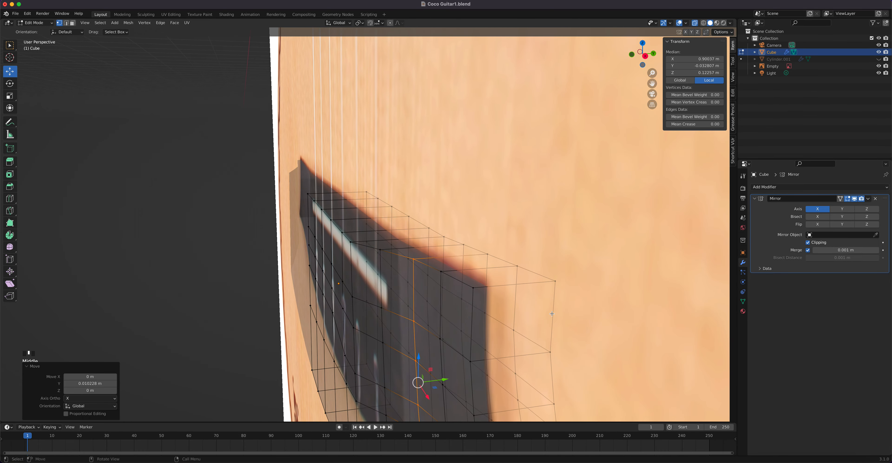
scroll(571, 328, down, 3)
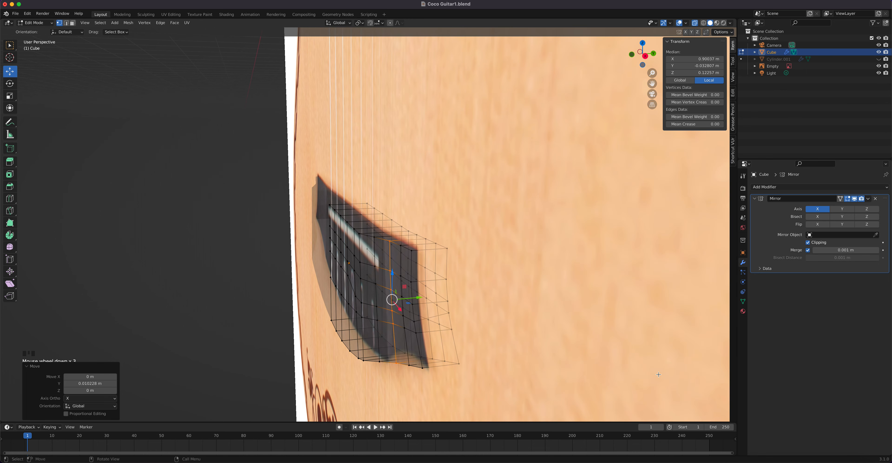
click(696, 25)
mouse_move(448, 229)
middle_down()
mouse_move(471, 215)
mouse_move(458, 217)
mouse_move(448, 246)
mouse_move(443, 237)
middle_up()
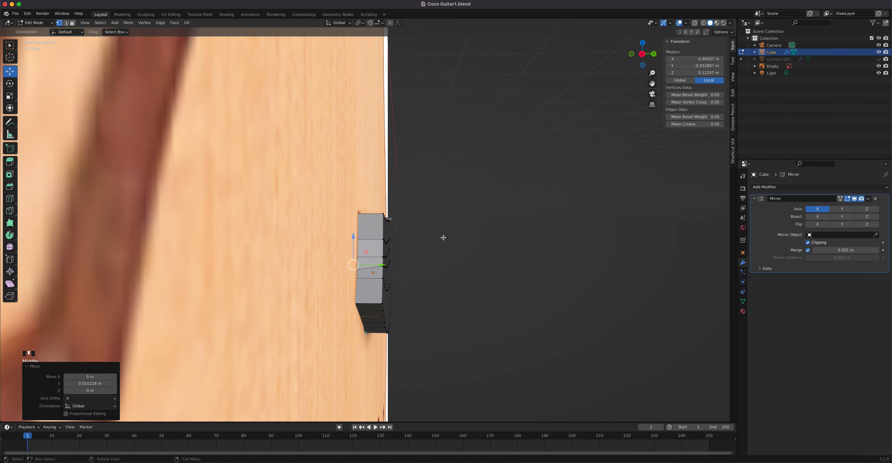
drag(378, 213, 416, 350)
mouse_move(410, 303)
middle_down()
mouse_move(401, 269)
mouse_move(419, 311)
middle_up()
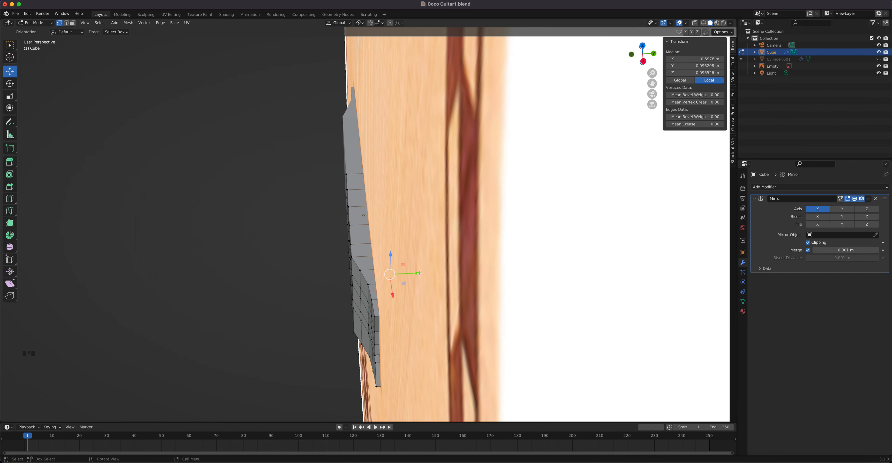
drag(419, 273, 400, 274)
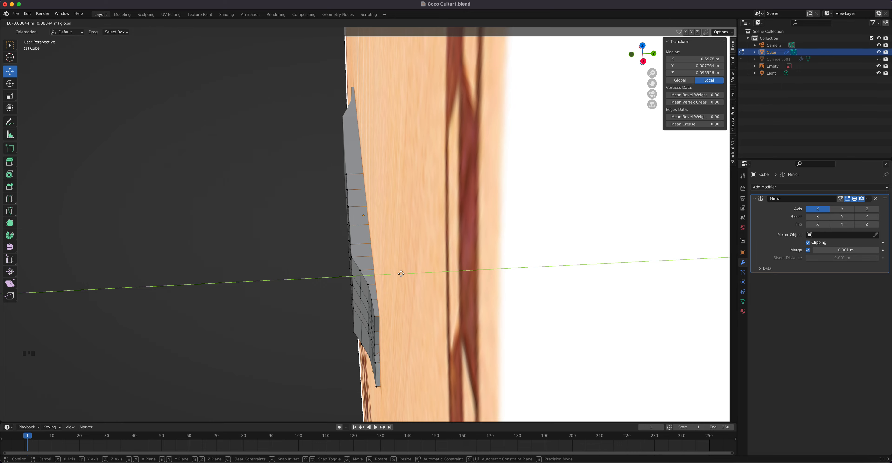
drag(401, 273, 401, 273)
middle_drag(401, 274, 471, 259)
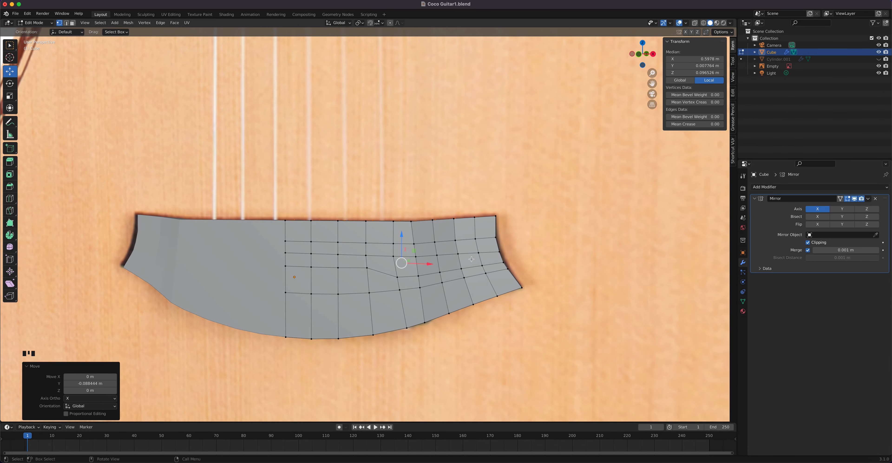
- Show the bridge from the front in wireframe over the reference image and switch to face selection
key(KP_1)
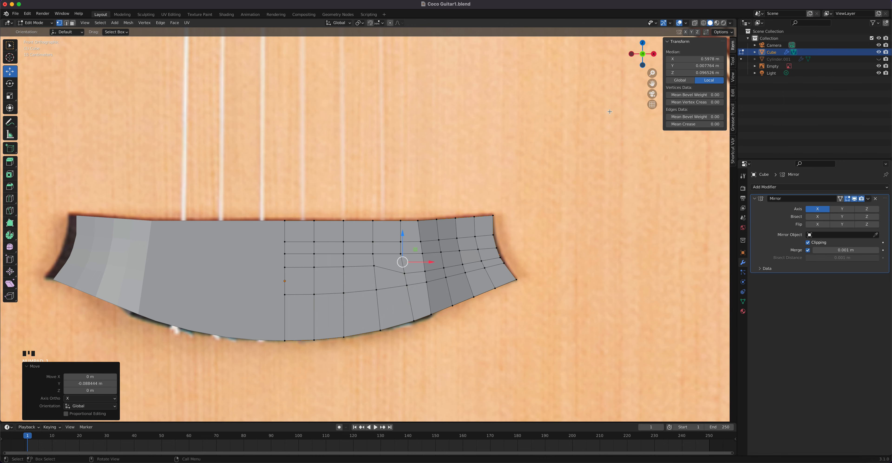
click(704, 24)
scroll(397, 253, down, 5)
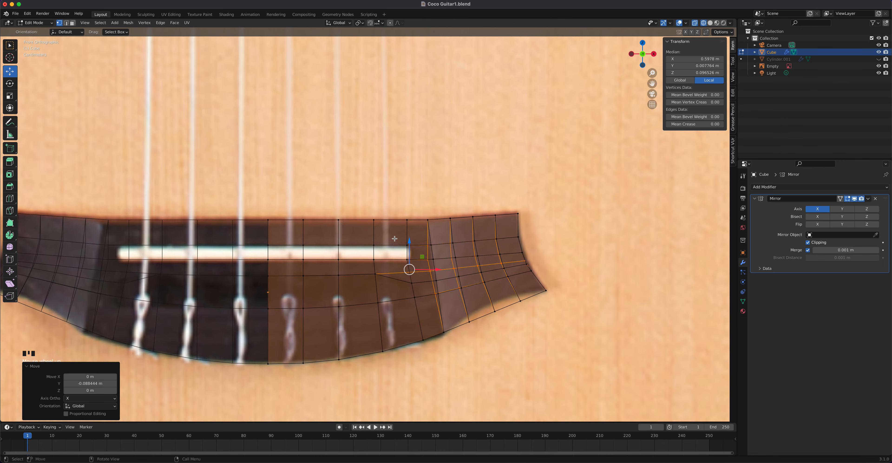
scroll(391, 265, down, 2)
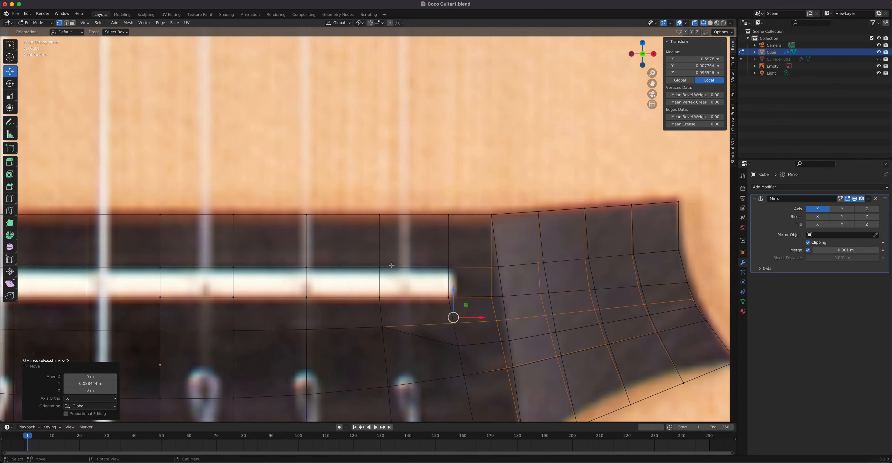
scroll(167, 271, down, 1)
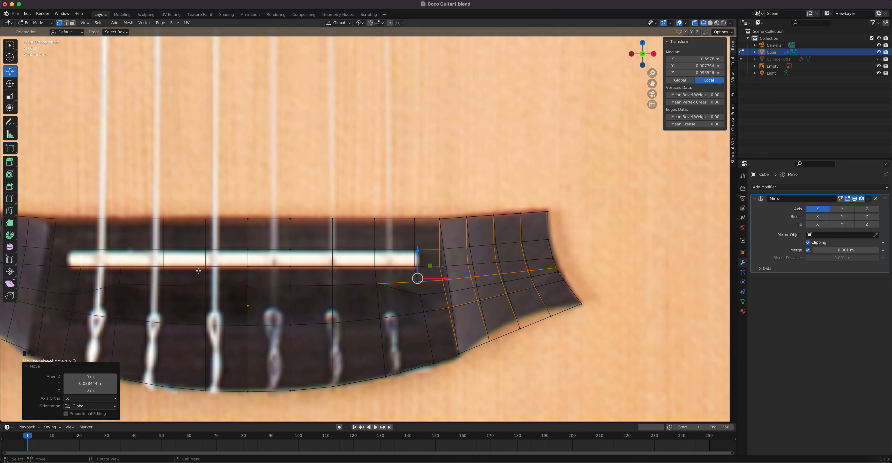
key(3)
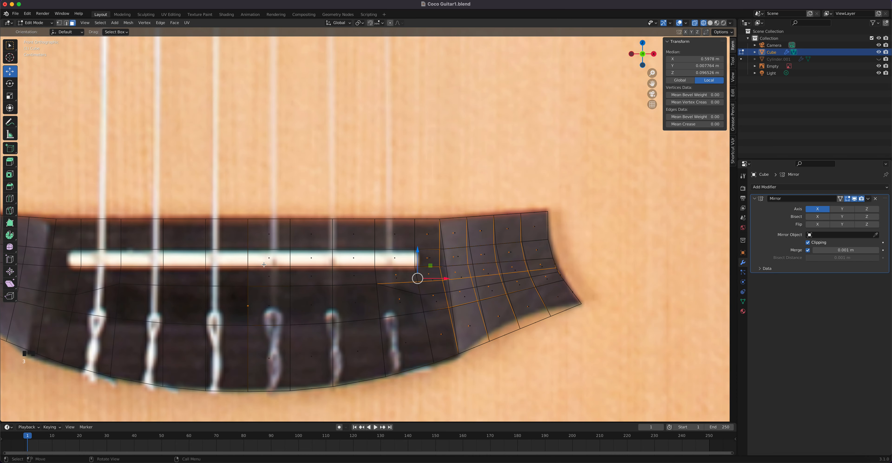
click(267, 258)
shift+click(327, 257)
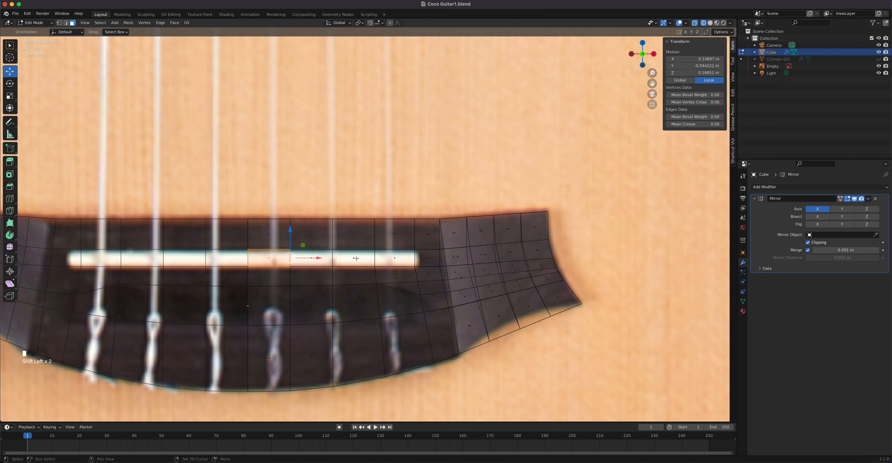
shift+click(403, 259)
shift+click(400, 298)
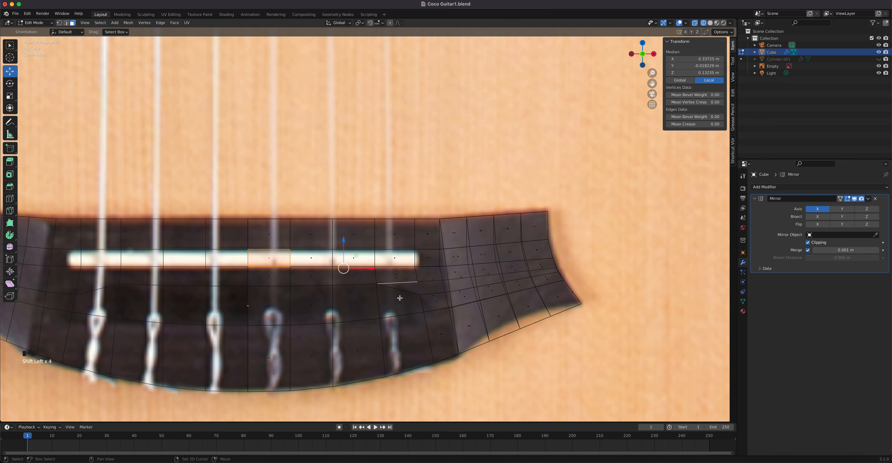
shift+click(348, 297)
click(695, 23)
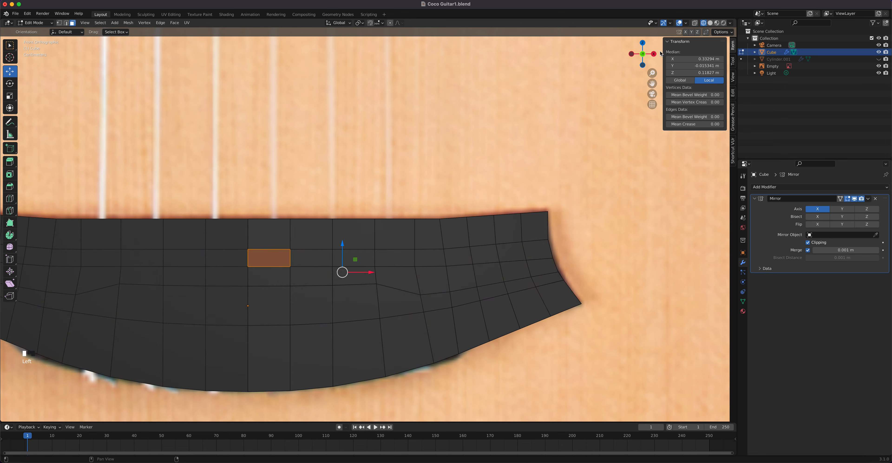
click(695, 23)
- In solid shading, select the four saddle-strip faces and the four faces two rows below, and extrude them about 0.076 m inward as slots
click(400, 260)
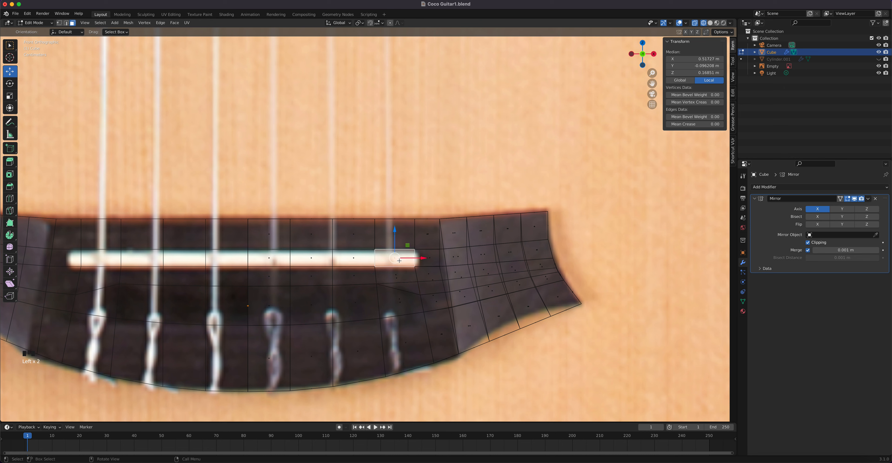
shift+click(400, 307)
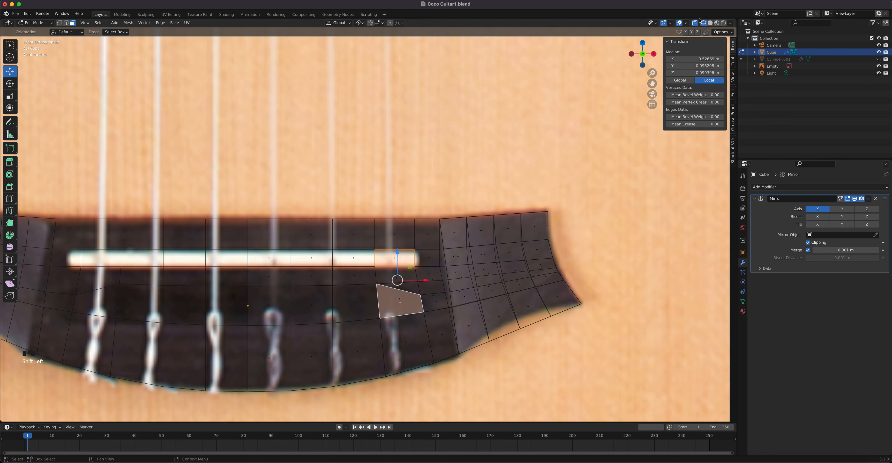
click(695, 23)
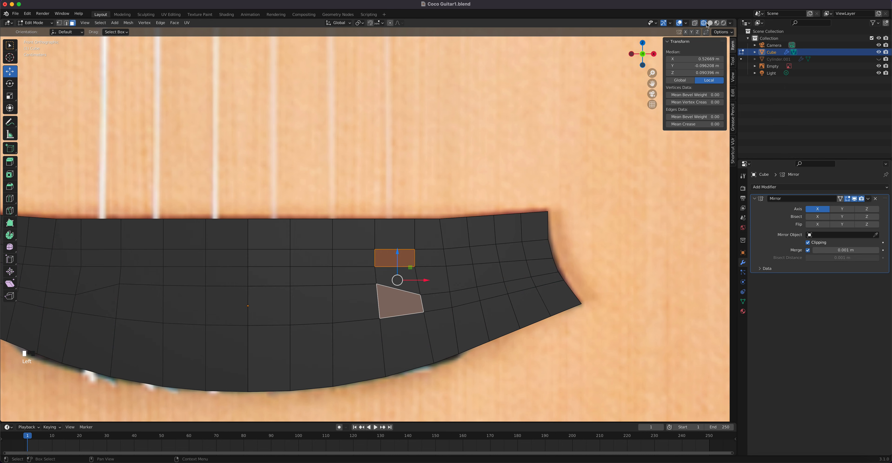
click(714, 24)
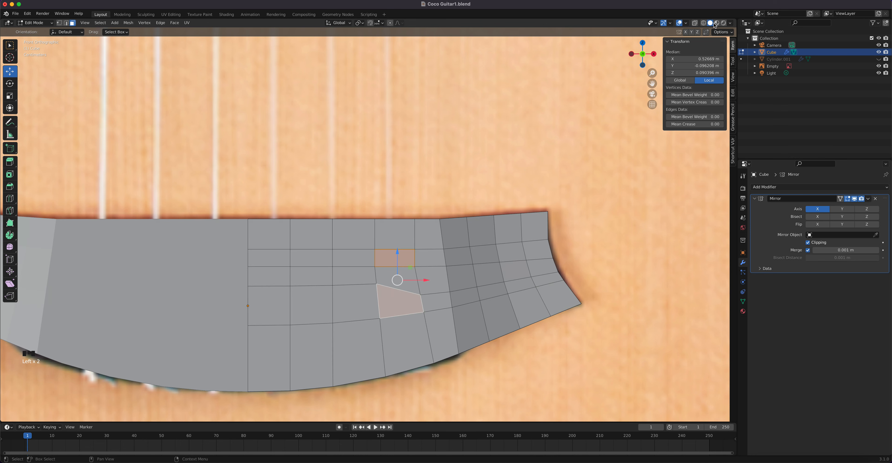
shift+click(356, 254)
shift+click(311, 258)
shift+click(269, 258)
shift+click(269, 304)
shift+click(328, 303)
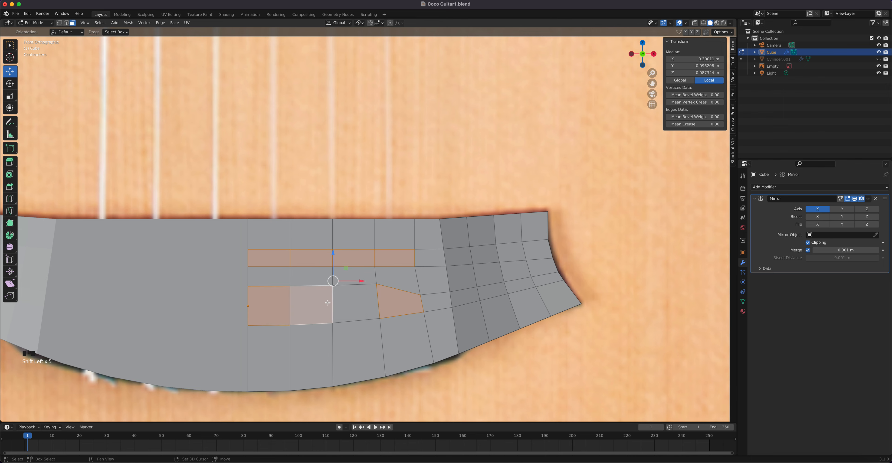
shift+click(355, 304)
middle_drag(354, 304, 374, 267)
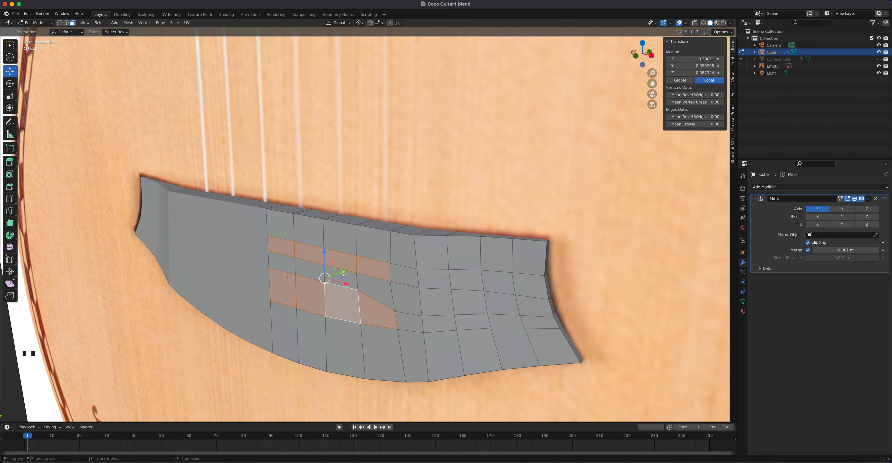
key(e)
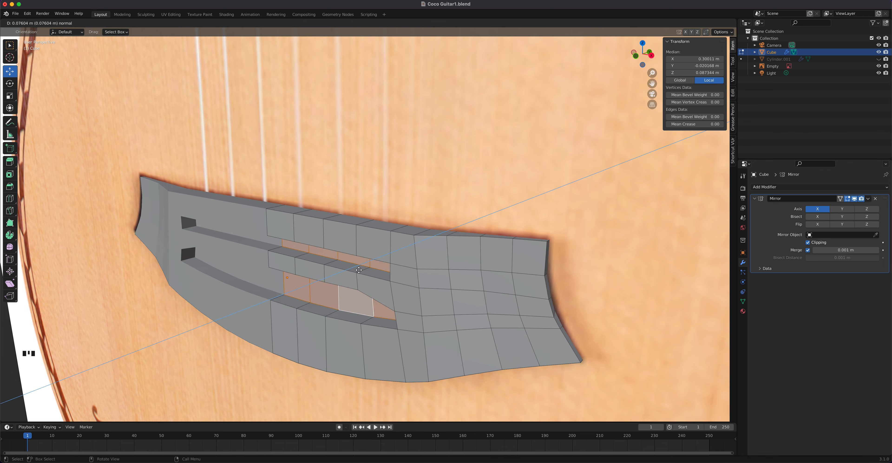
click(358, 270)
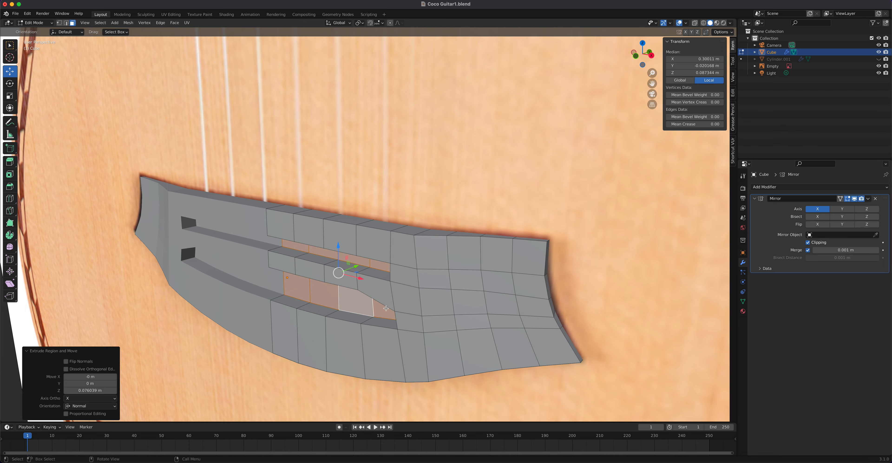
- Move the four bottom edges of the lower slot's floor about 0.019 m forward along Y and 0.009 m up along Z
middle_drag(386, 308, 449, 299)
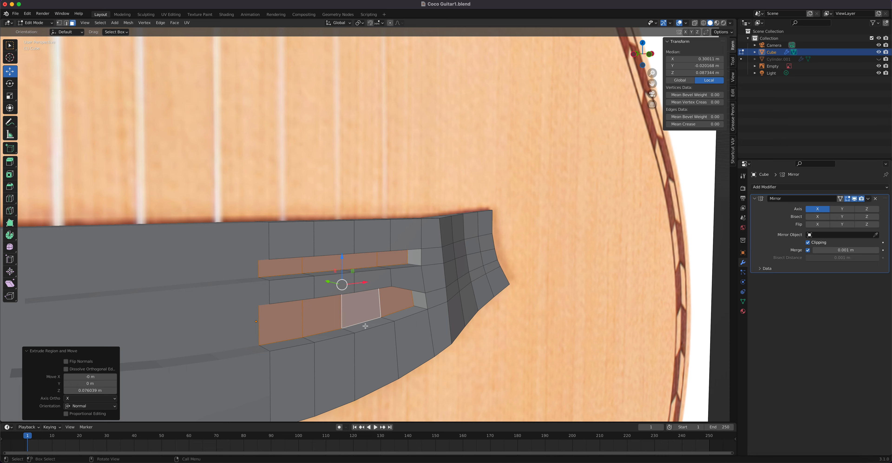
mouse_move(382, 320)
middle_down()
mouse_move(362, 317)
mouse_move(386, 321)
middle_up()
key(2)
click(389, 315)
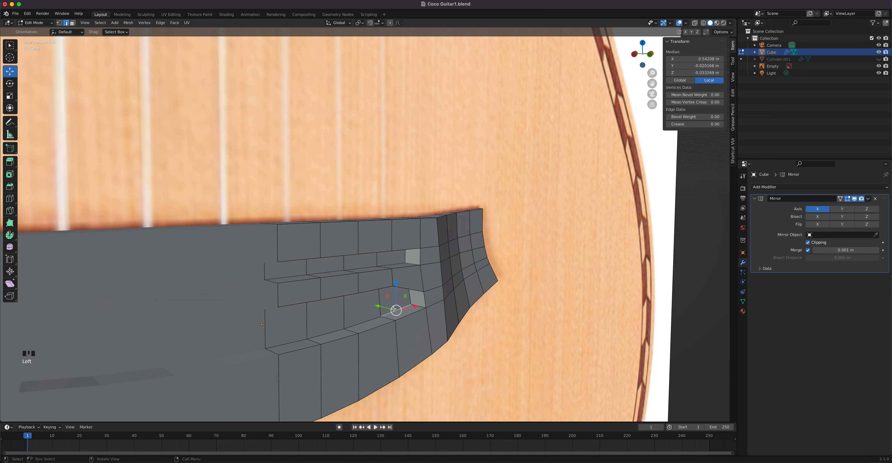
shift+click(365, 323)
shift+click(328, 333)
shift+click(296, 345)
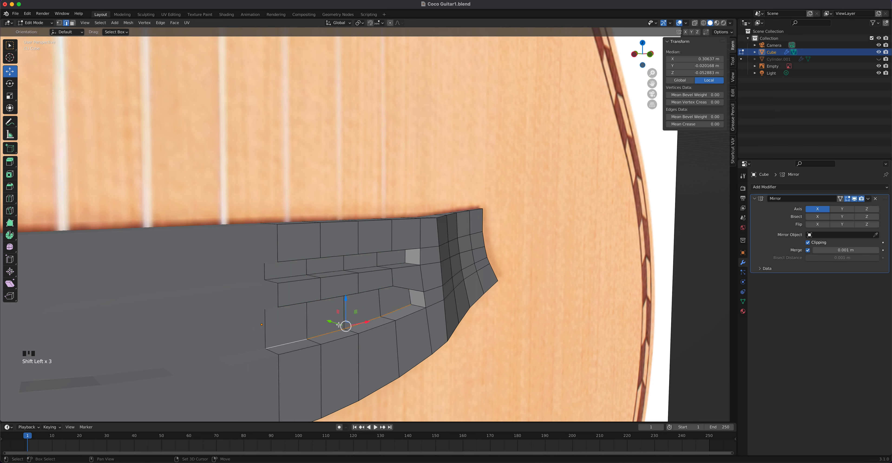
drag(329, 321, 350, 298)
middle_drag(387, 310, 347, 314)
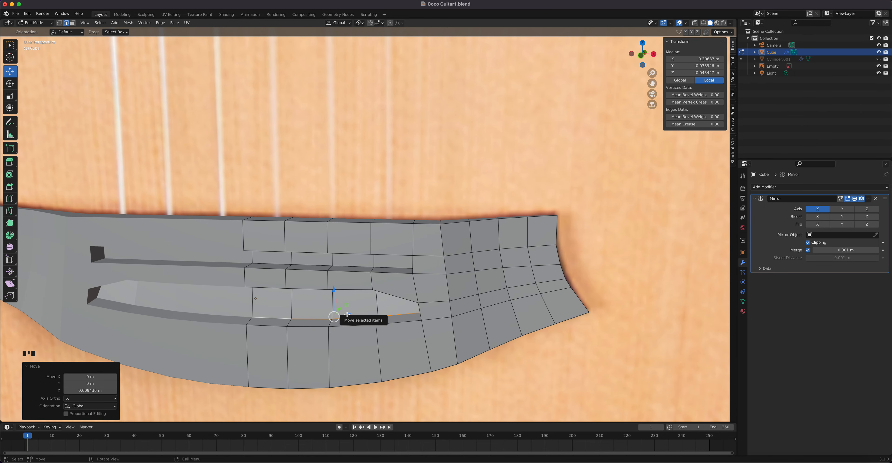
- Return to Object Mode and apply smooth shading to the bridge
key(Tab)
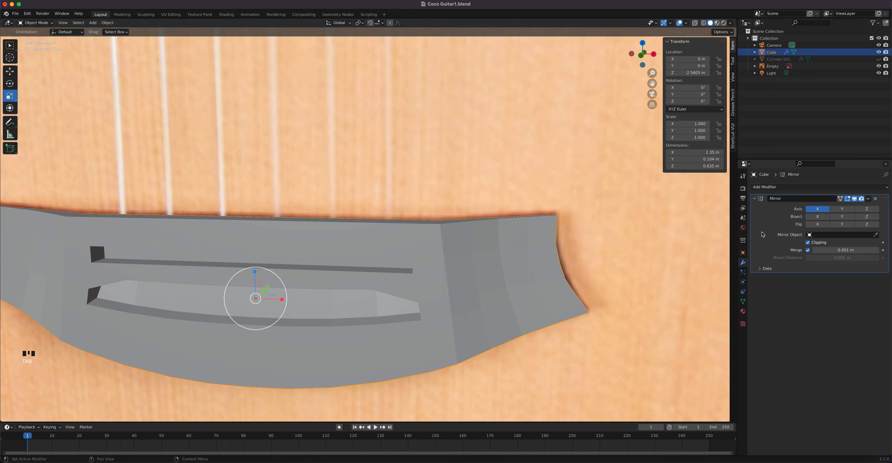
right_click(527, 258)
click(512, 264)
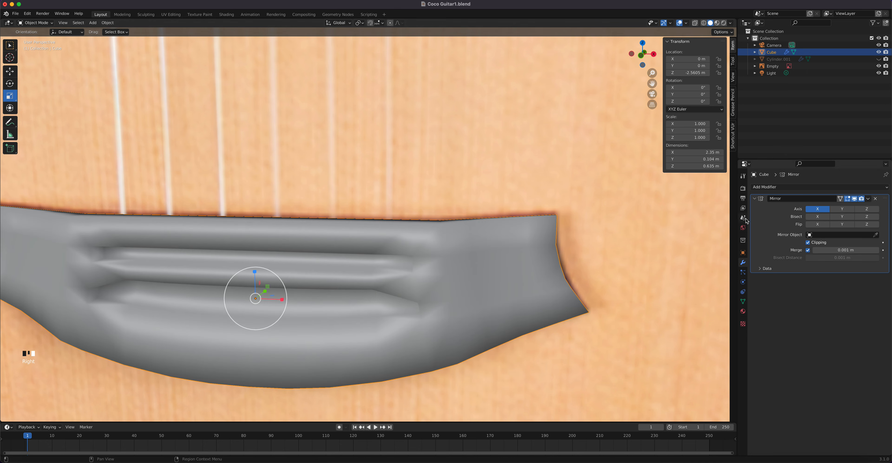
- Add a Subdivision Surface modifier with viewport level 2 to the bridge and return to Edit Mode
click(792, 187)
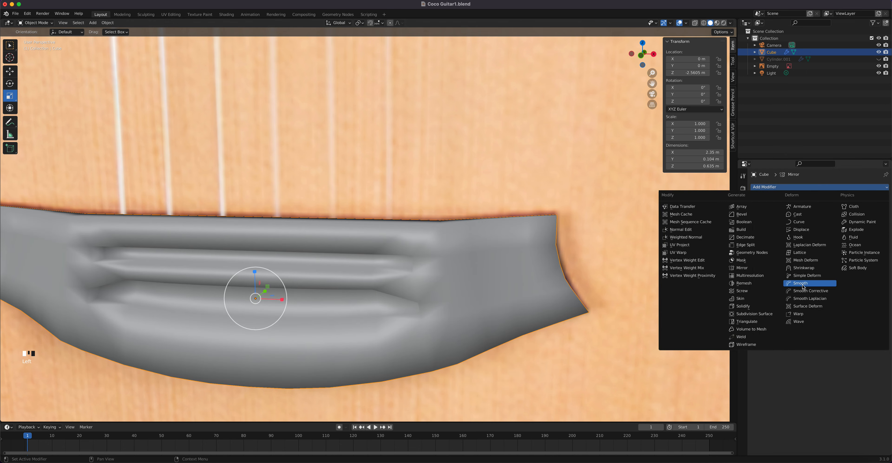
click(754, 313)
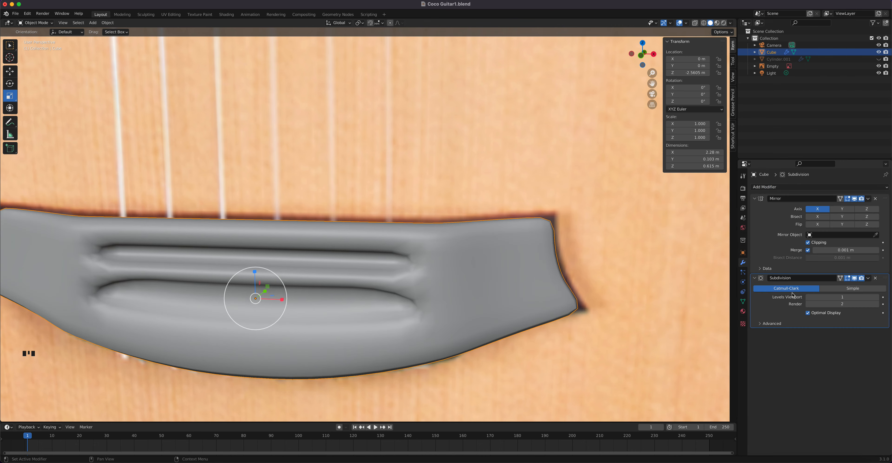
click(875, 297)
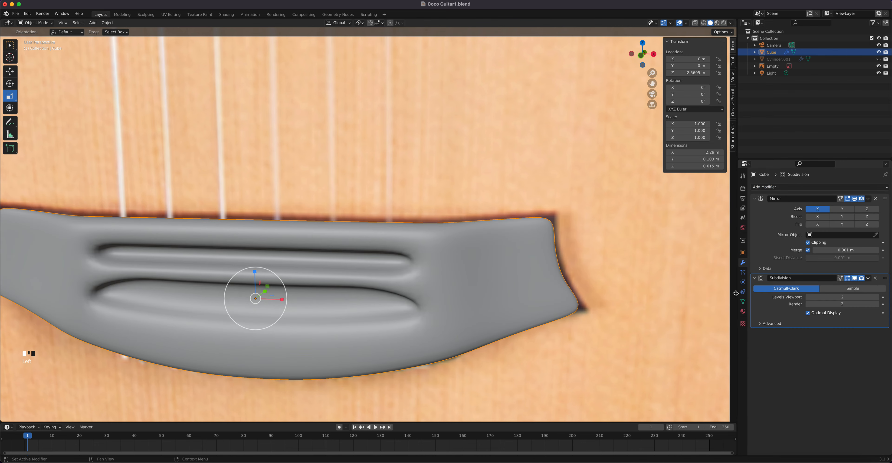
mouse_move(443, 256)
middle_down()
mouse_move(426, 285)
mouse_move(420, 263)
mouse_move(430, 240)
mouse_move(415, 261)
mouse_move(445, 253)
mouse_move(436, 255)
middle_up()
key(Tab)
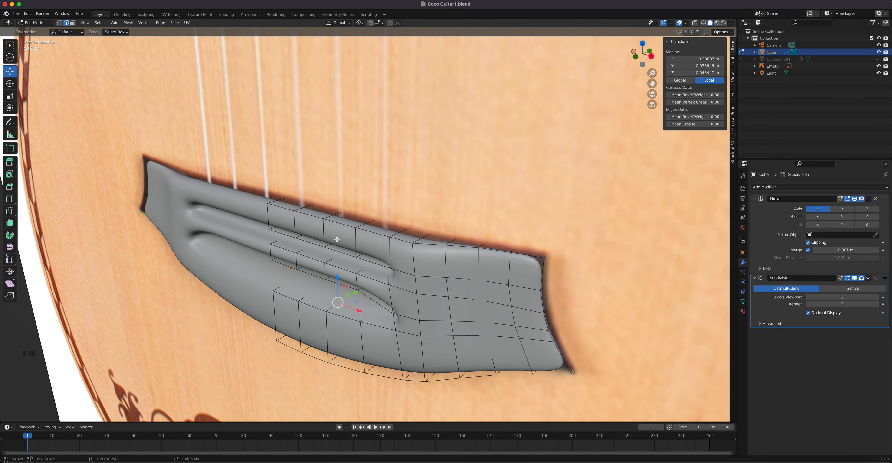
- Select the front top and bottom outline edge loops of the bridge and hide the reference image
mouse_move(337, 240)
middle_down()
mouse_move(378, 224)
mouse_move(341, 236)
middle_up()
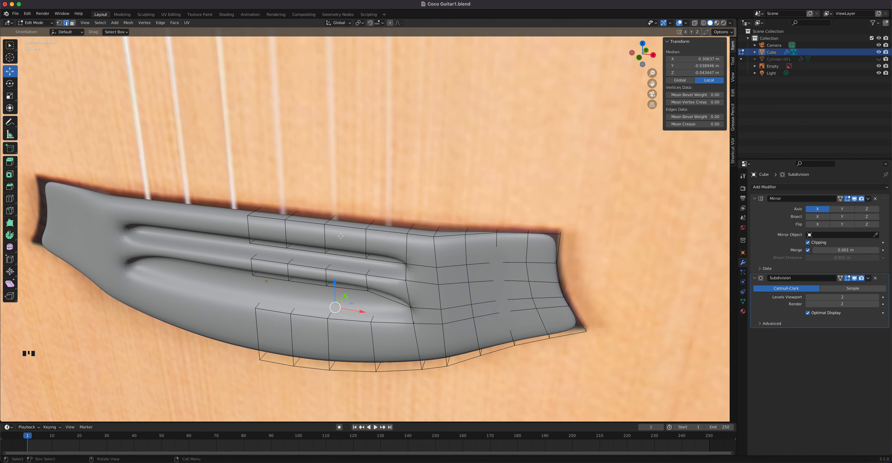
alt+click(276, 219)
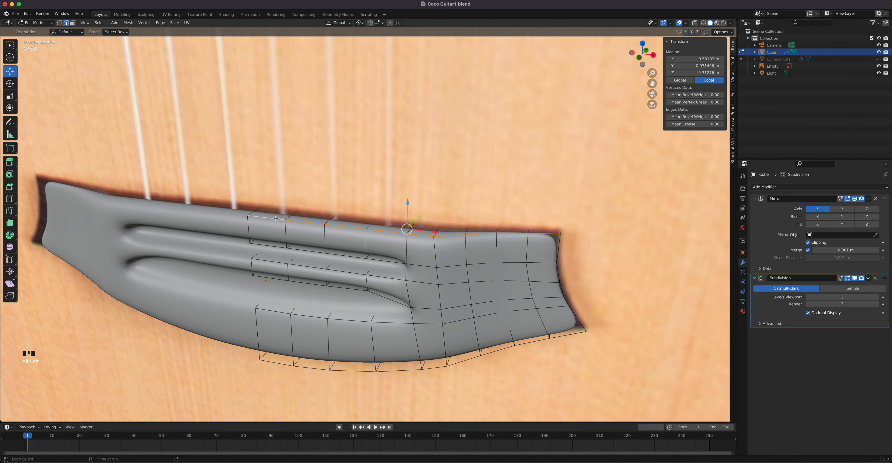
alt+shift+click(464, 361)
middle_drag(464, 361, 524, 288)
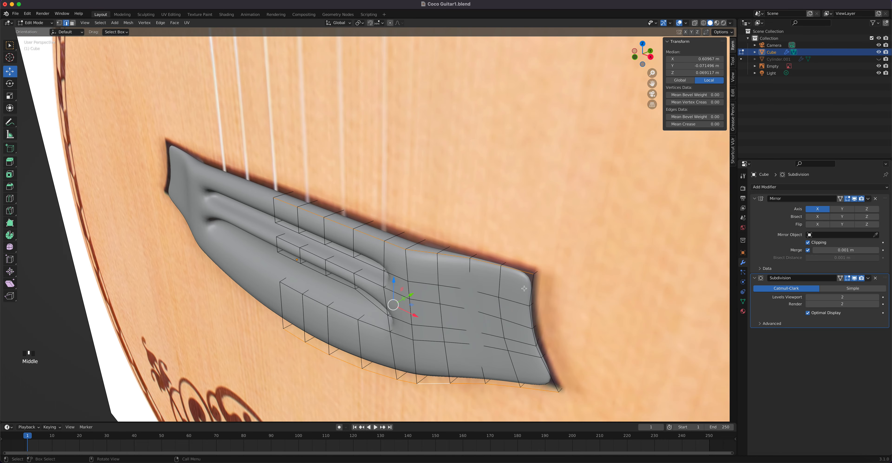
click(879, 66)
middle_drag(683, 201, 592, 223)
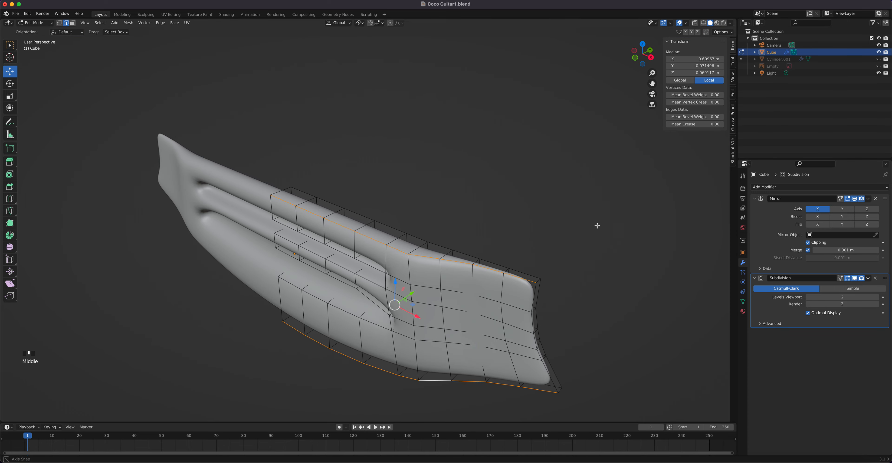
- Extend the selection to the wing tip's side edges and the rear outline, and set the edges' mean crease to 1.00
alt+shift+click(536, 297)
alt+shift+click(540, 293)
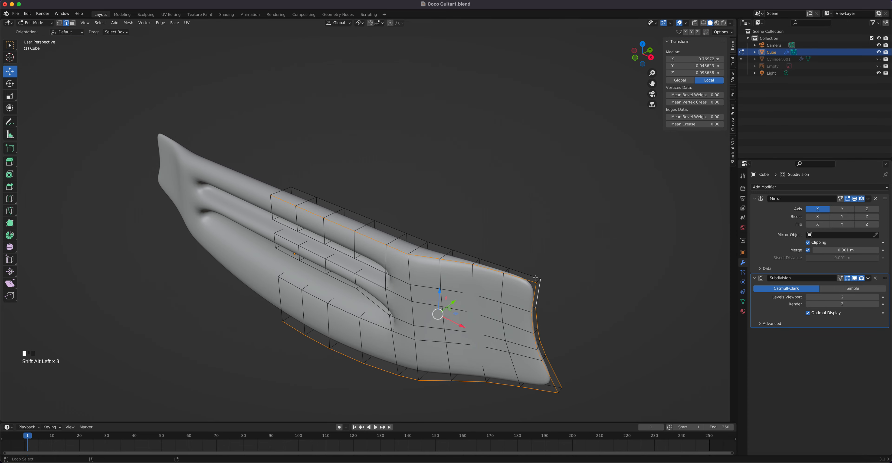
alt+shift+click(539, 280)
alt+shift+click(551, 323)
middle_drag(556, 350, 511, 283)
alt+shift+click(499, 273)
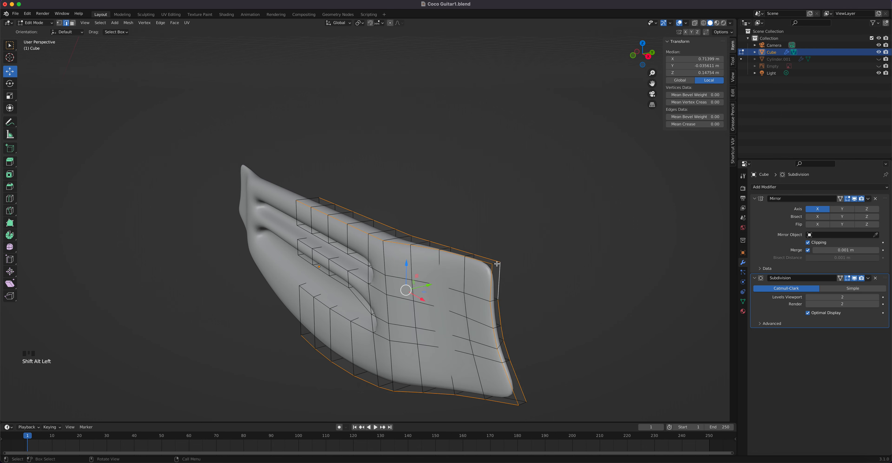
shift+click(524, 402)
mouse_move(423, 332)
middle_down()
mouse_move(528, 324)
mouse_move(424, 324)
middle_up()
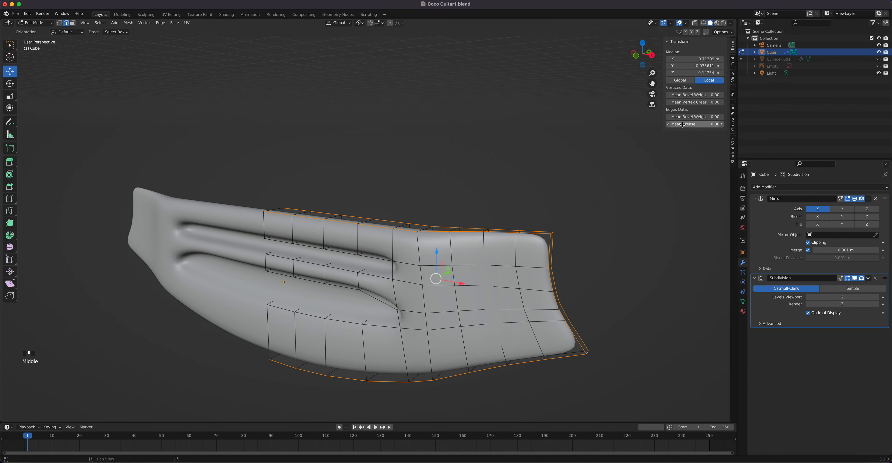
drag(688, 125, 722, 125)
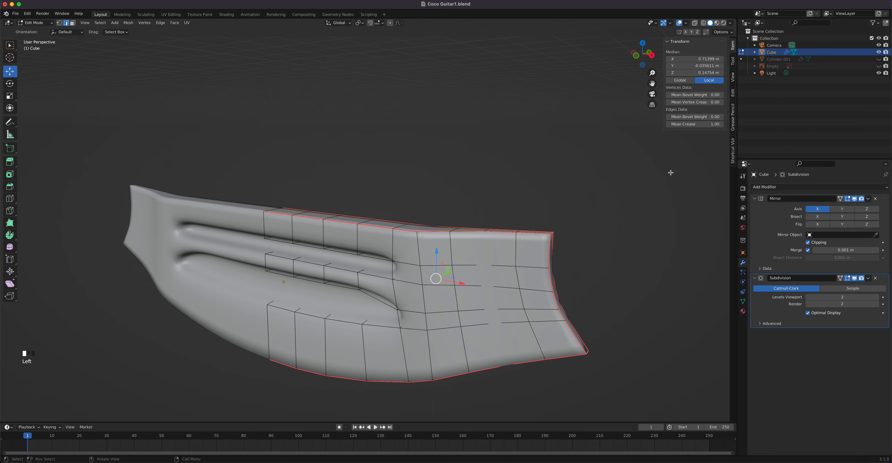
- Return to Object Mode and raise the bridge's subdivision levels to 3 for both viewport and render
key(Tab)
middle_drag(516, 297, 467, 290)
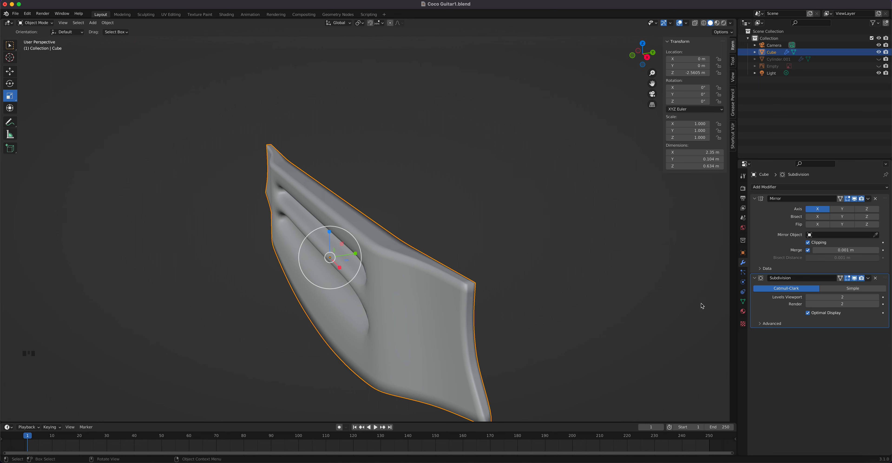
click(877, 299)
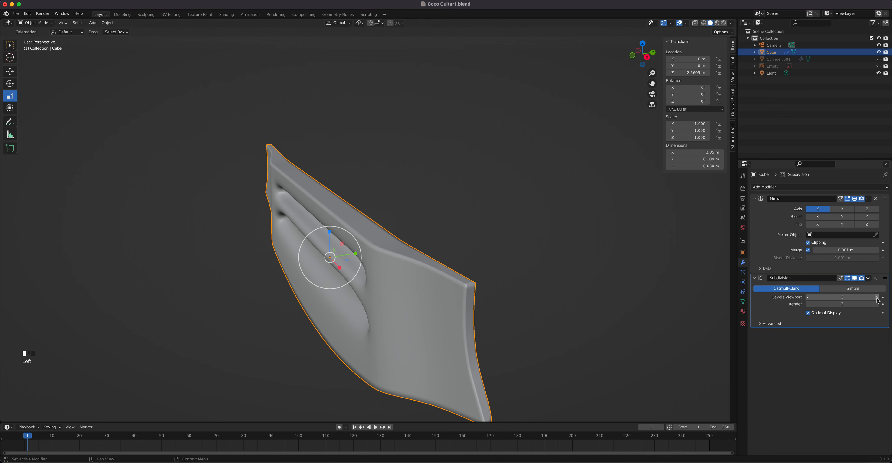
click(878, 302)
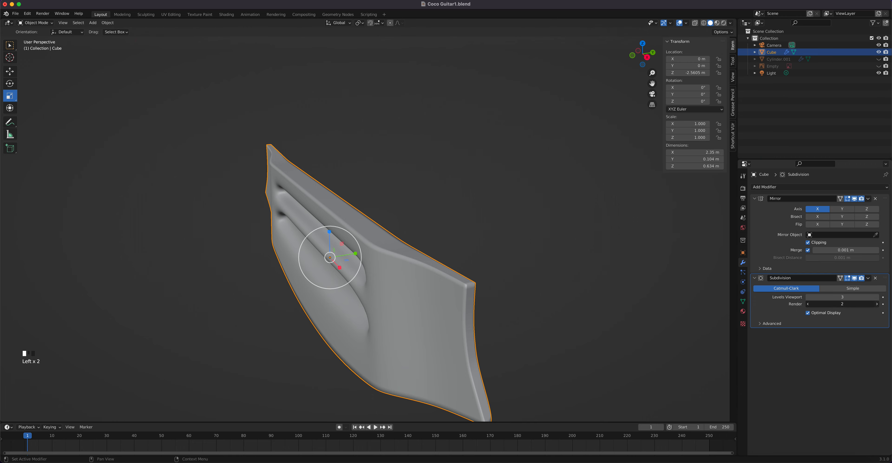
- Adjust the mean crease of the selected outline edges in Edit Mode, and inspect the bridge in Object Mode
middle_drag(390, 287, 591, 191)
key(Tab)
mouse_move(696, 124)
mouse_down()
mouse_move(641, 124)
mouse_move(695, 124)
mouse_up()
key(Tab)
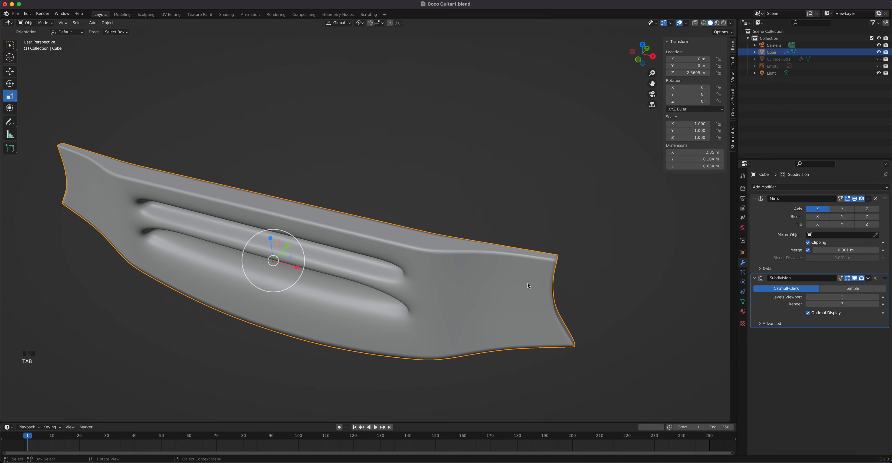
middle_drag(528, 282, 455, 298)
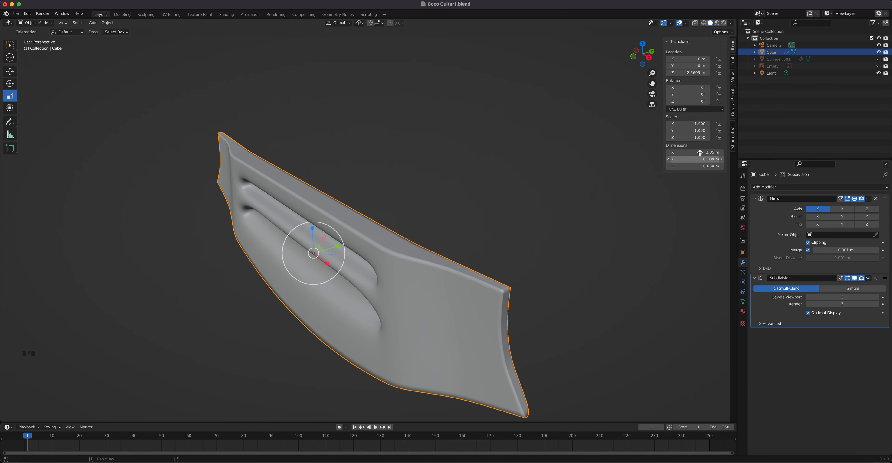
- Reset the outline edges' mean crease to 0.00 in Edit Mode and both subdivision levels to 2
key(Tab)
drag(695, 124, 637, 124)
scroll(487, 292, up, 2)
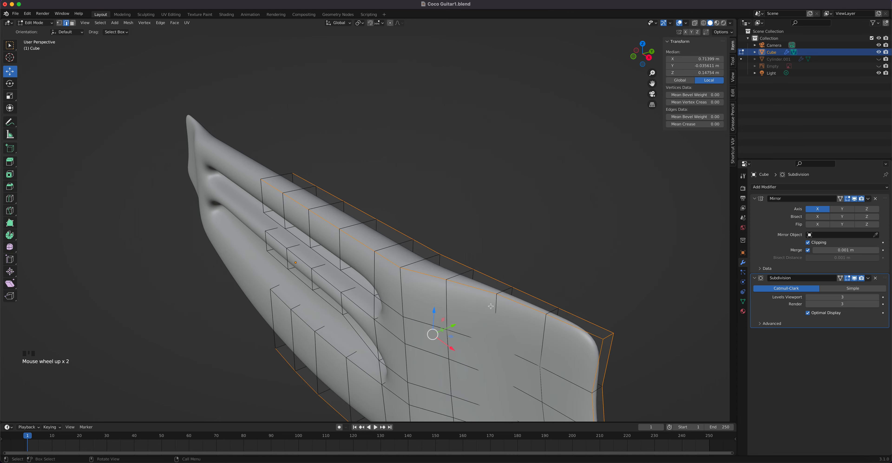
middle_drag(490, 306, 471, 296)
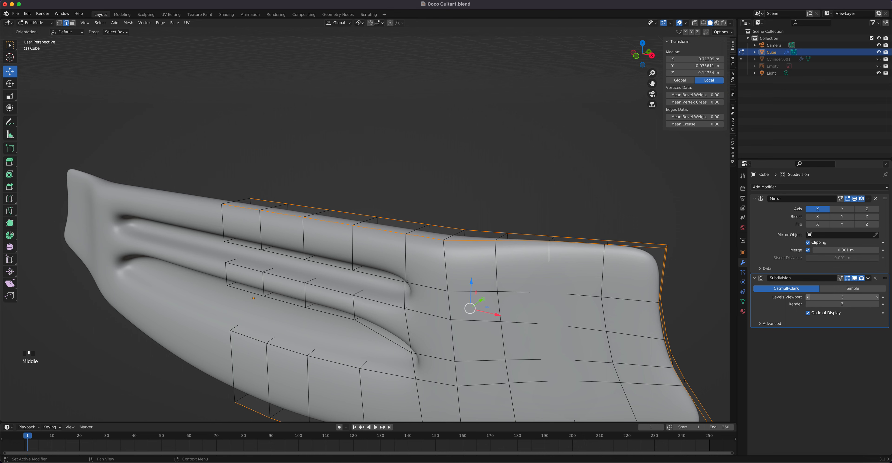
click(808, 297)
click(808, 304)
- Add a vertical loop cut just inside the wing-side end of the slots, slid to factor -0.463
shift+middle_drag(595, 300, 571, 225)
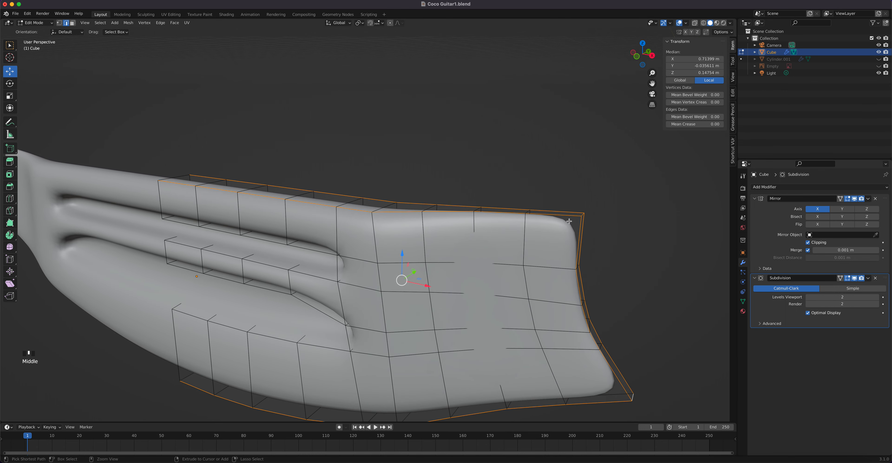
middle_drag(486, 263, 370, 244)
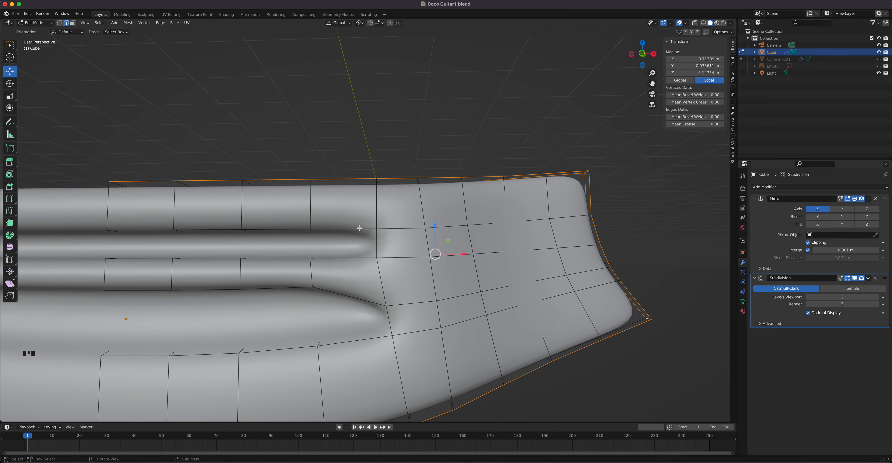
key(ctrl)
key(ctrl+r)
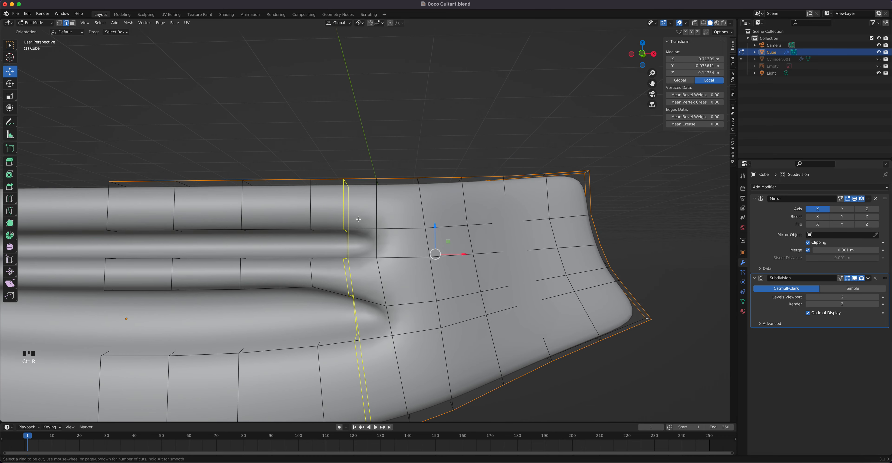
click(360, 222)
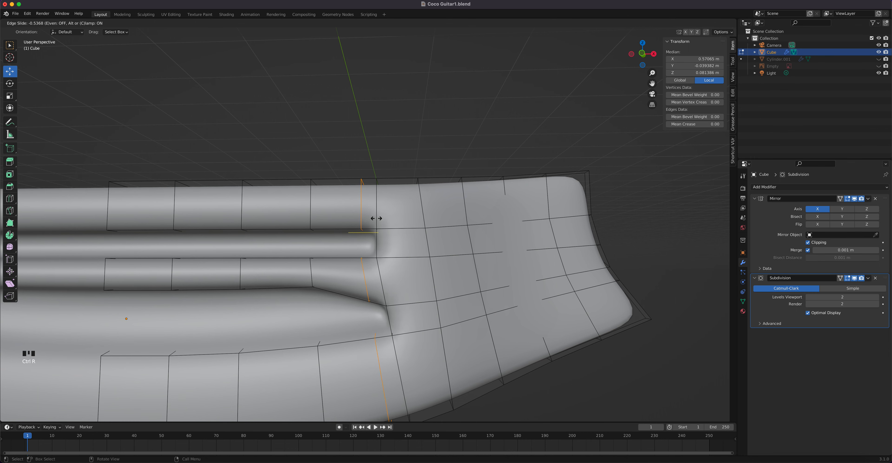
click(374, 219)
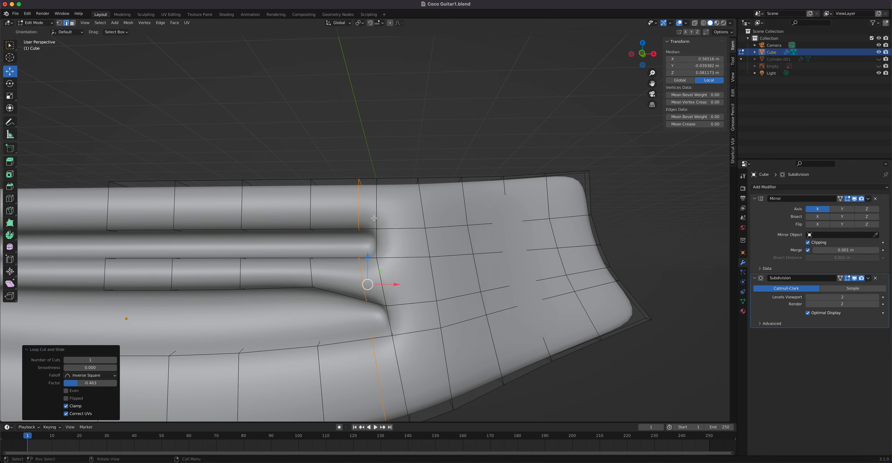
- Add two lengthwise loop cuts between the slots, at factor -0.688 near the upper slot and 0.460 toward the lower one
middle_drag(374, 269, 407, 281)
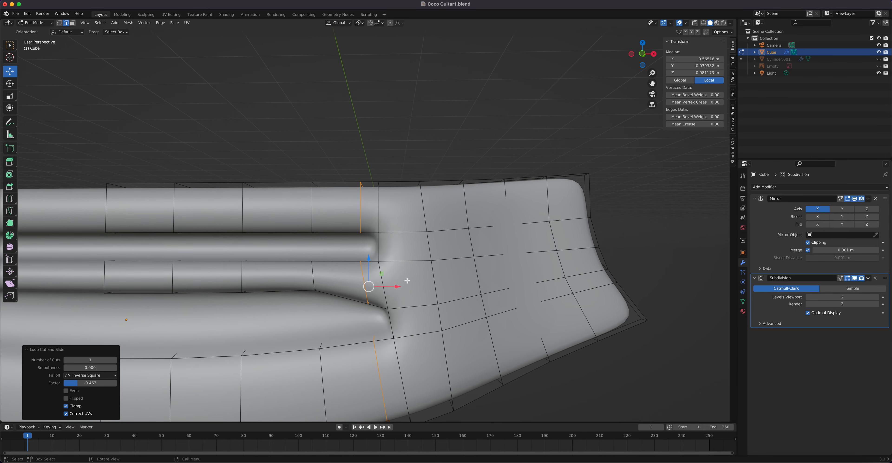
key(ctrl+r)
click(379, 272)
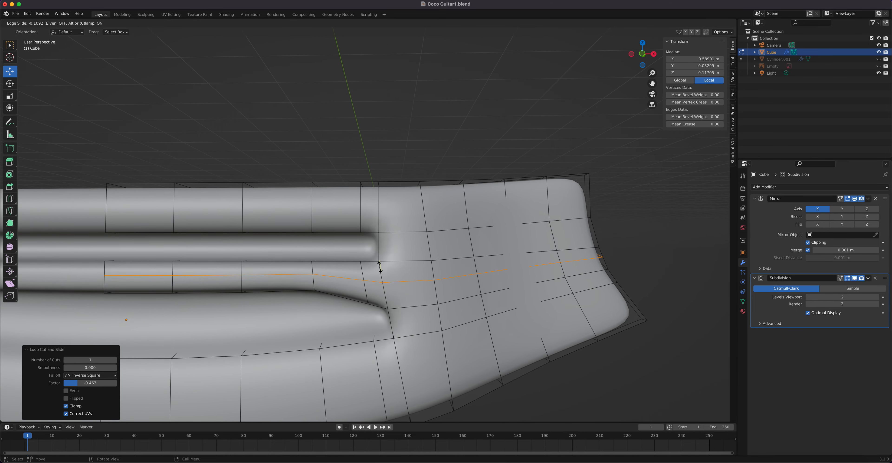
click(386, 252)
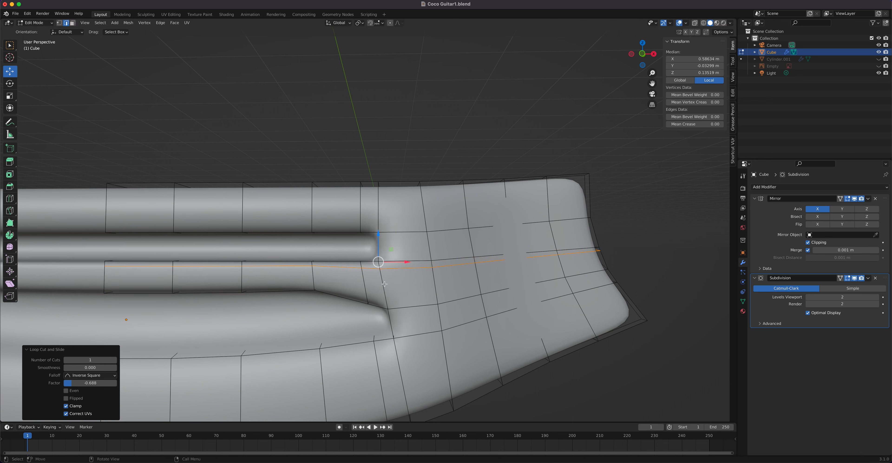
key(g)
key(g)
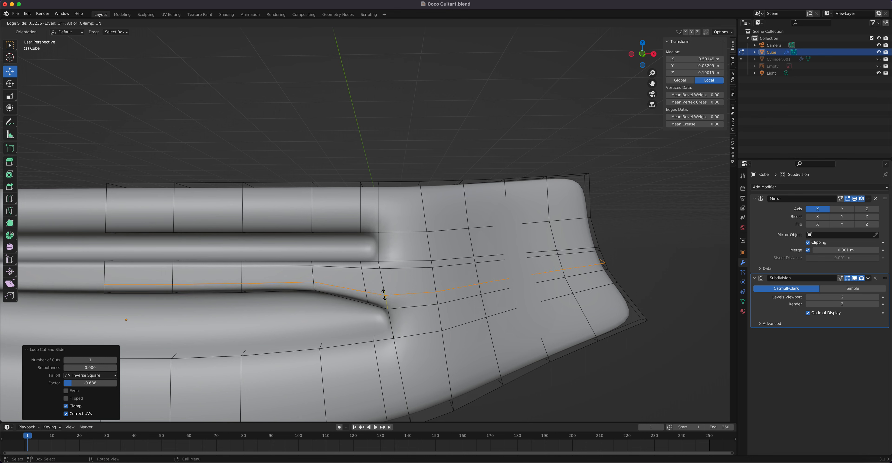
click(384, 297)
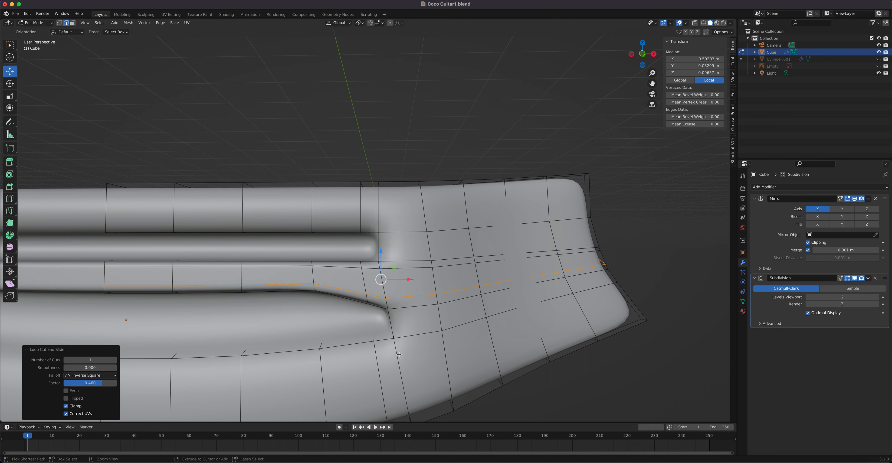
- Add a lengthwise loop cut just below the lower slot, slid to factor -0.878
key(ctrl+r)
click(395, 348)
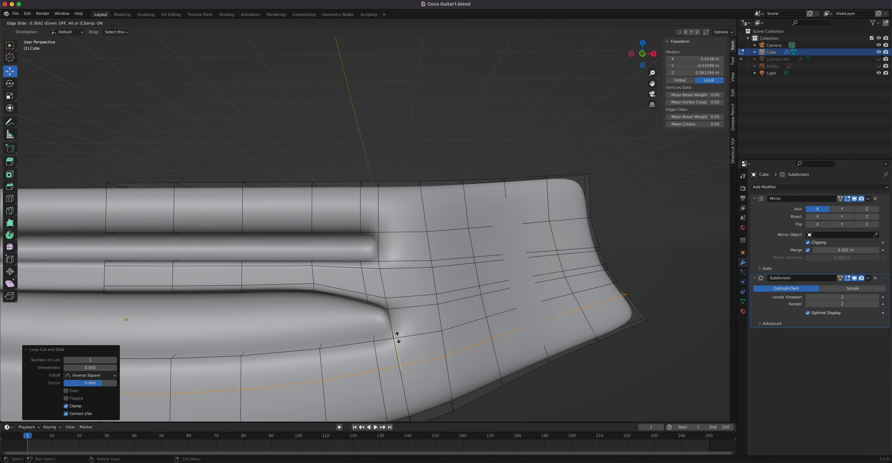
click(394, 315)
- Add a lengthwise loop cut close to the bridge's top edge, slid to factor -0.778
middle_drag(395, 315, 344, 284)
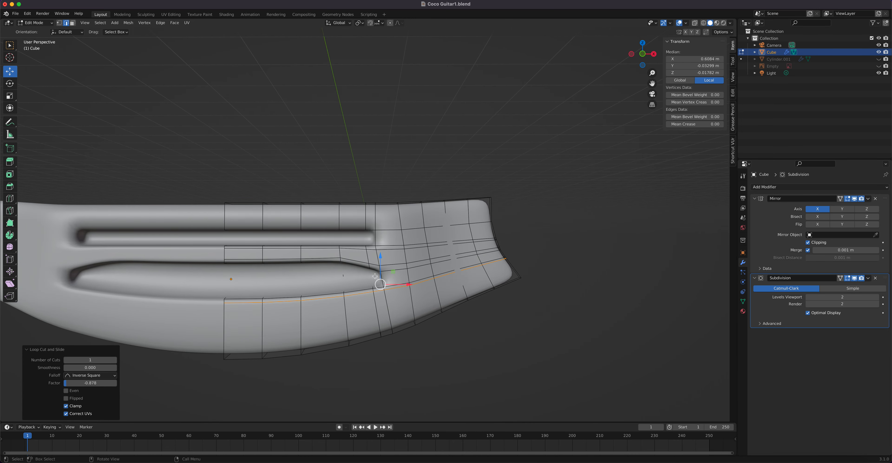
scroll(431, 266, up, 5)
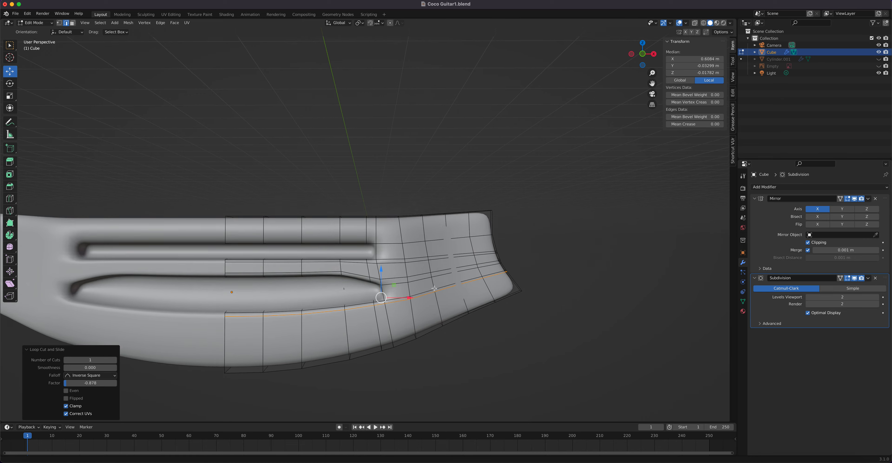
scroll(450, 243, down, 3)
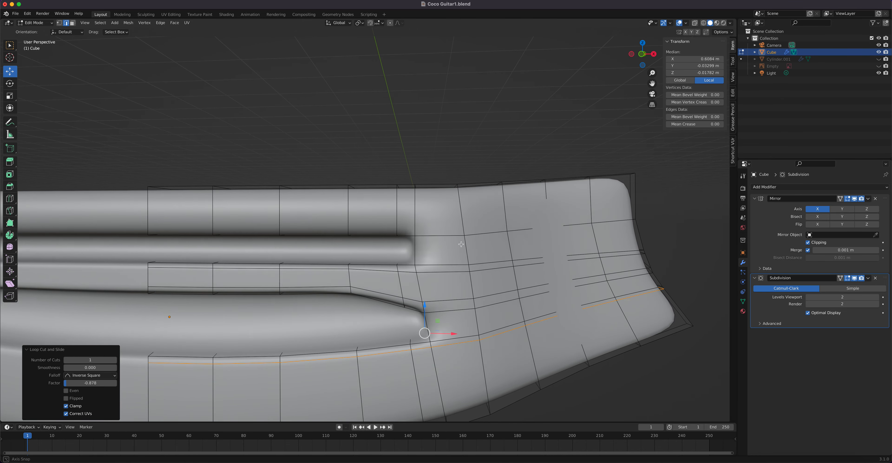
middle_drag(450, 242, 421, 242)
key(ctrl+r)
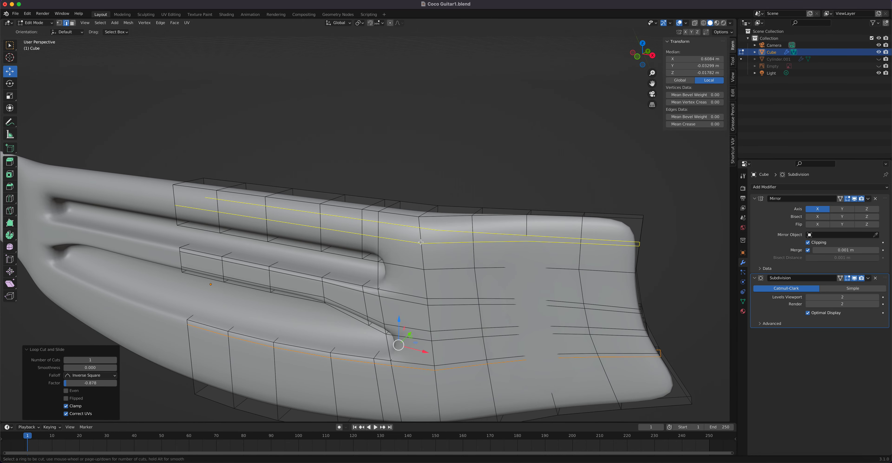
click(419, 237)
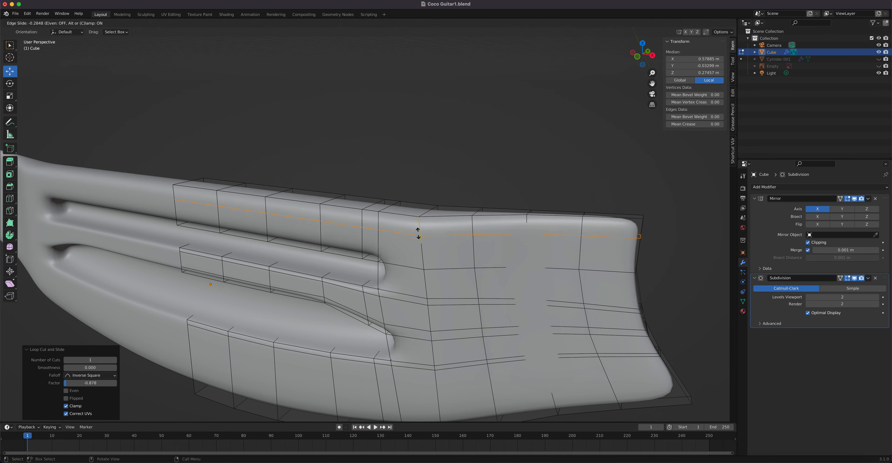
click(419, 220)
- Add a lengthwise loop cut close to the bridge's bottom edge, slid to factor 0.908
key(ctrl+r)
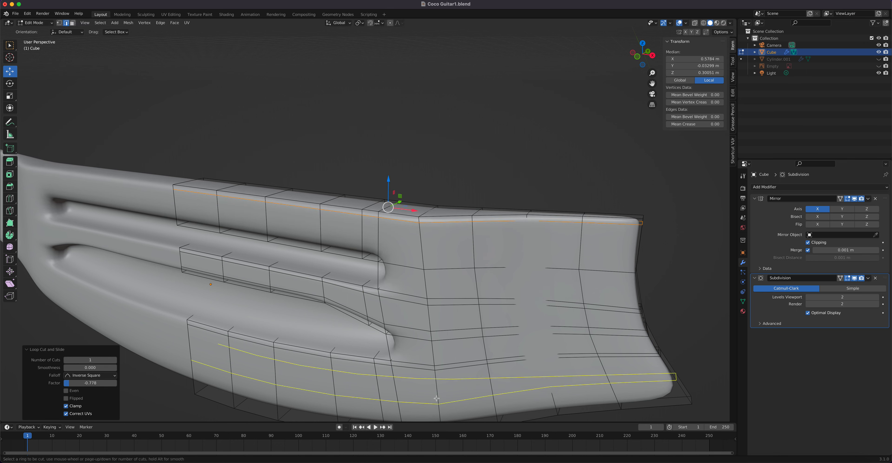
click(436, 399)
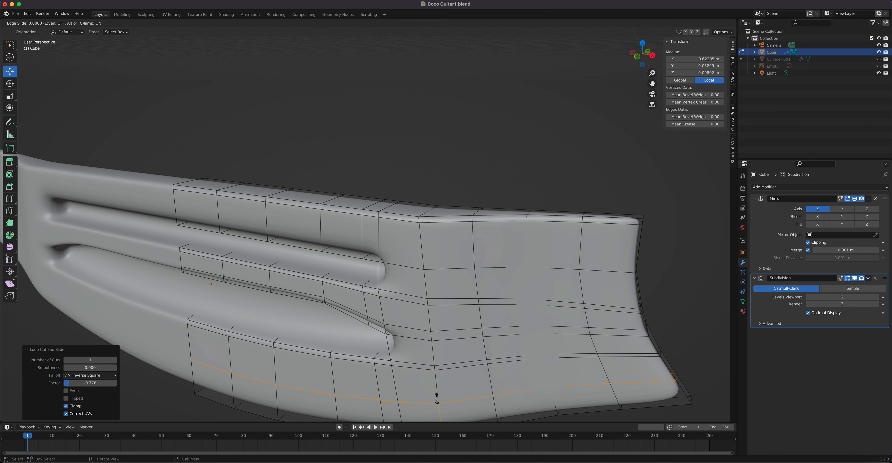
click(436, 38)
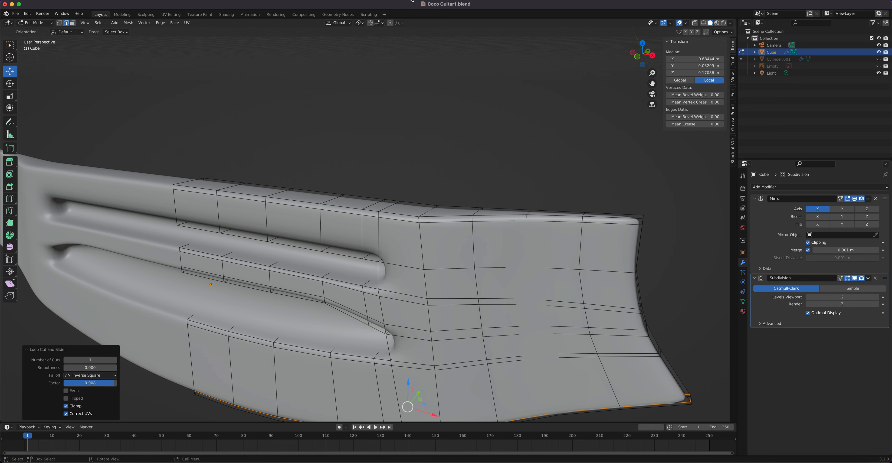
shift+middle_drag(544, 305, 430, 238)
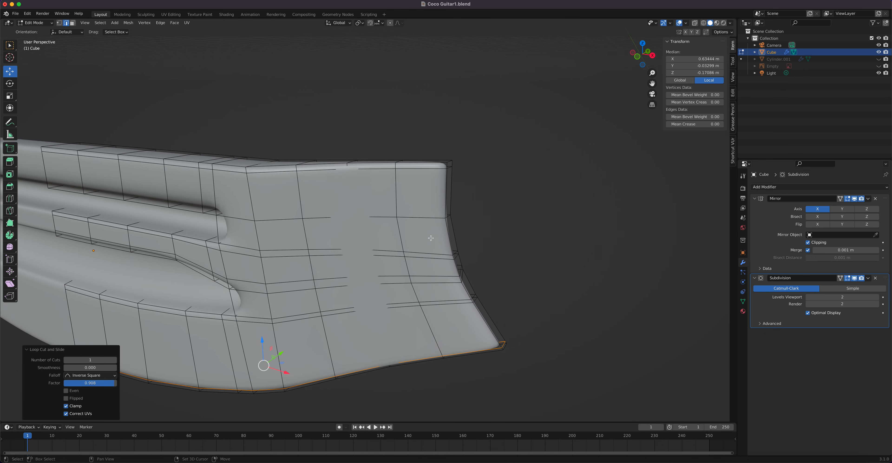
- Add a supporting loop cut close to the wing's outer end edge, slid to factor -0.857
key(ctrl+r)
click(439, 169)
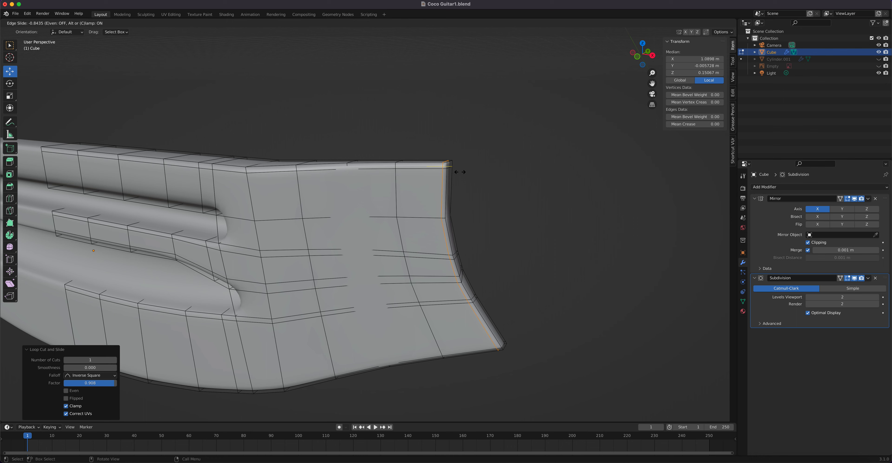
click(460, 171)
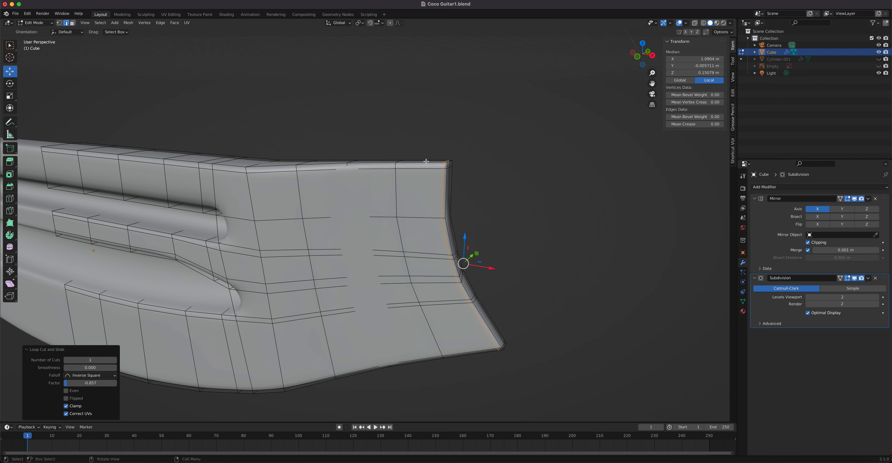
middle_drag(460, 171, 386, 173)
scroll(386, 173, up, 10)
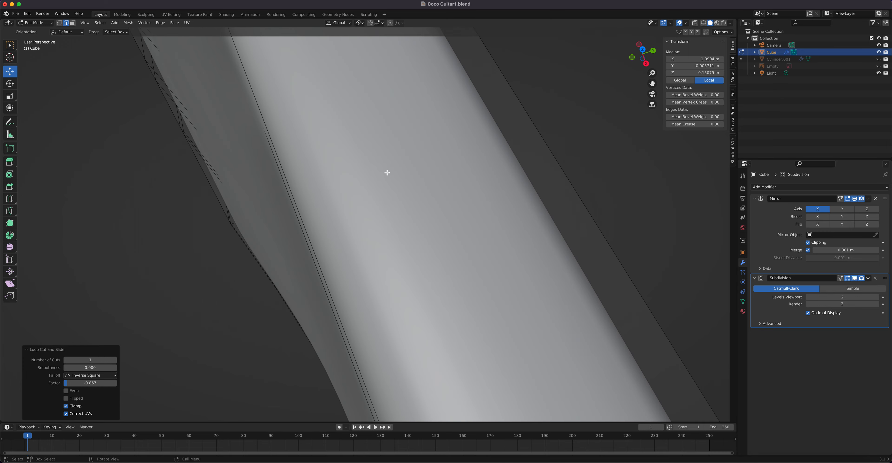
scroll(388, 175, down, 10)
middle_drag(373, 248, 398, 205)
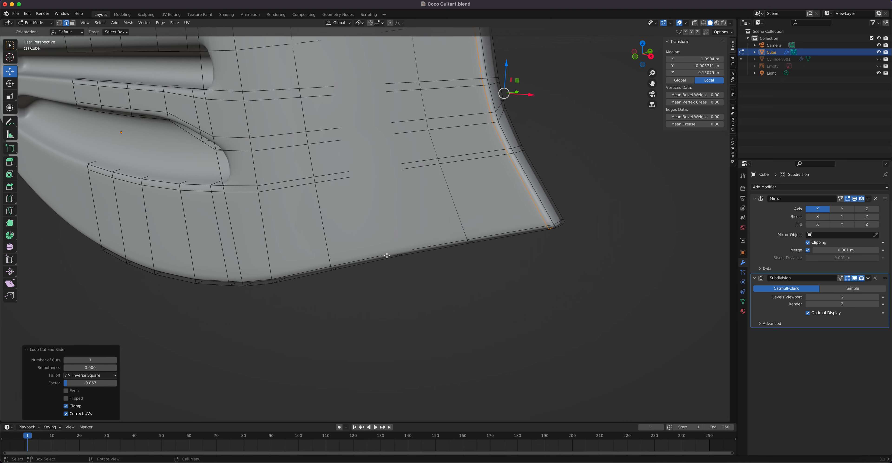
- Leave Edit Mode, add a 2 m cube and give it a Subdivision Surface modifier with viewport level 2
key(Tab)
scroll(363, 249, down, 5)
key(shift+a)
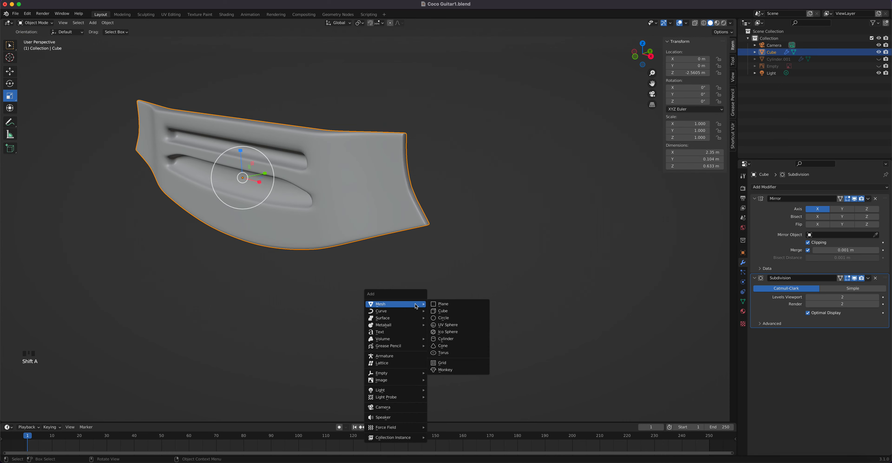
click(453, 314)
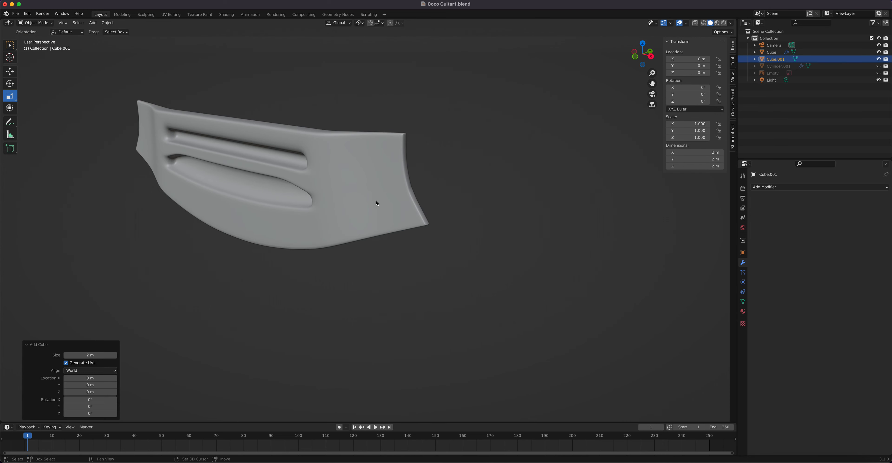
key(KP_Decimal)
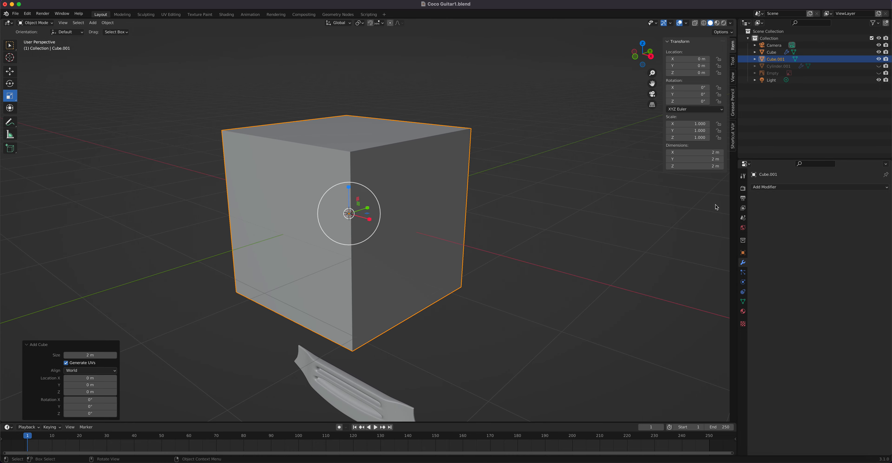
click(790, 190)
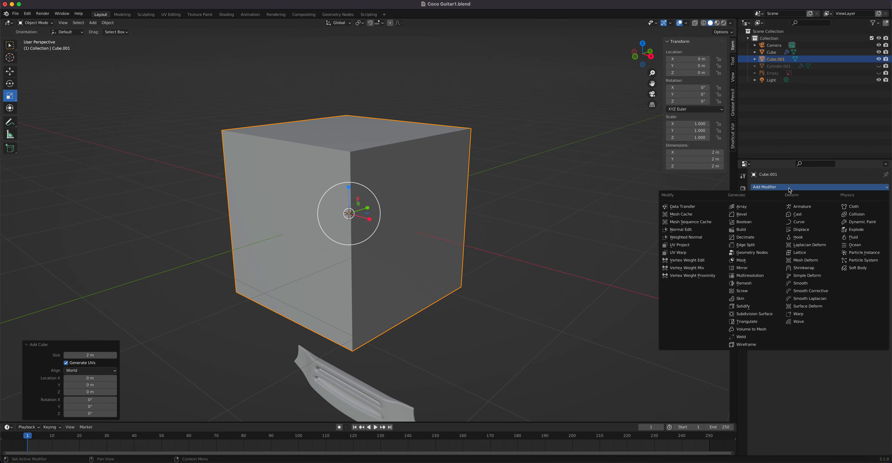
click(763, 316)
click(877, 218)
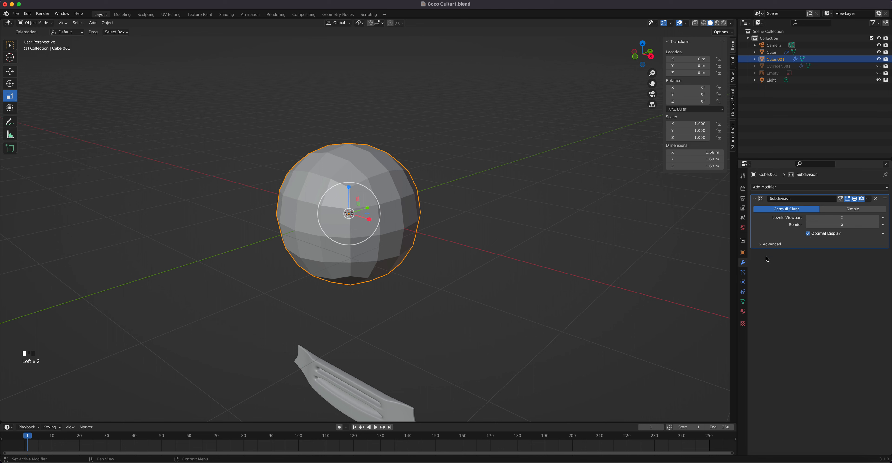
- Shade the new cube's faces smooth in Edit Mode
key(Tab)
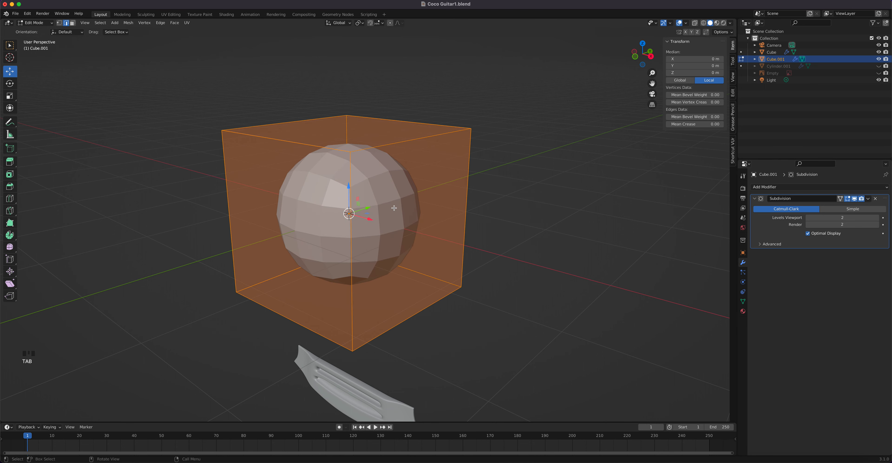
right_click(389, 202)
click(388, 202)
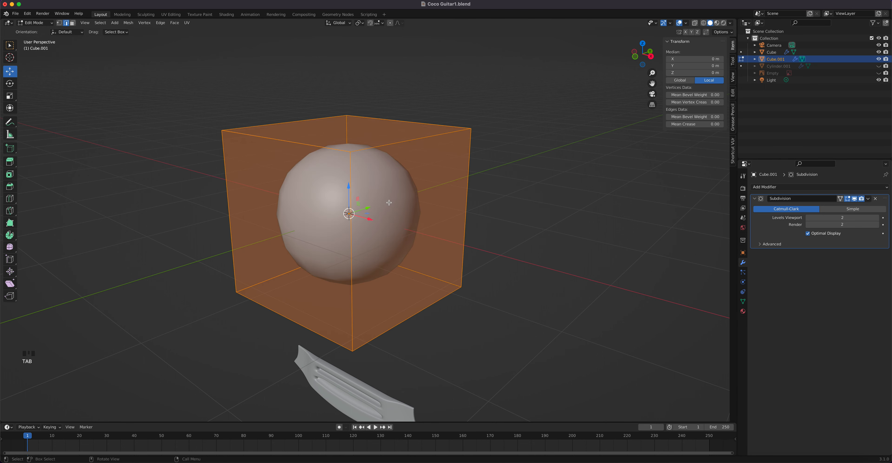
- Add two loop cuts near the cube's opposite Y faces, slid to factors 0.916 and -0.941
key(ctrl+r)
click(360, 150)
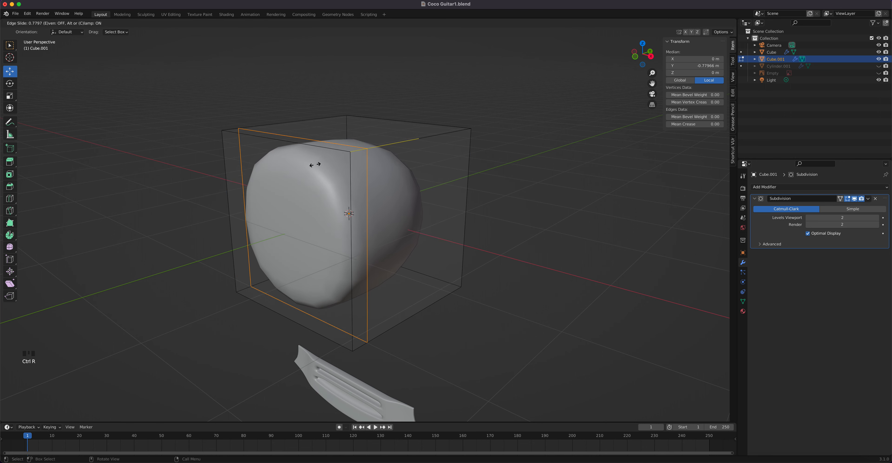
click(378, 147)
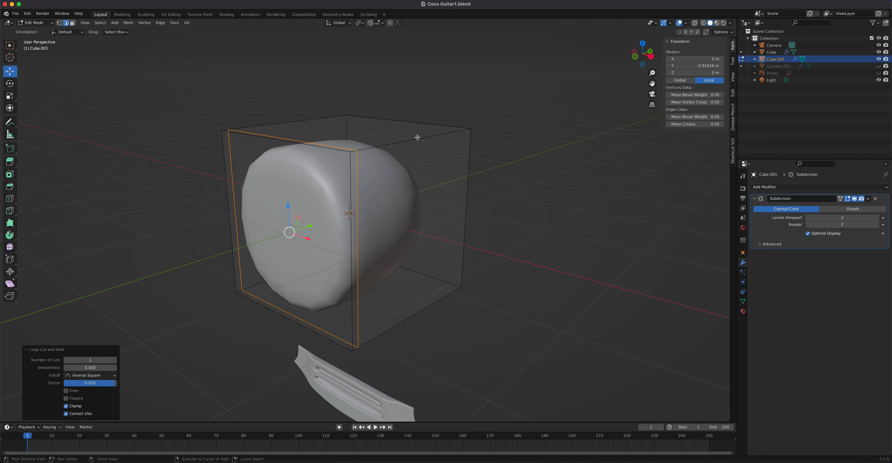
key(ctrl+r)
click(418, 137)
click(449, 159)
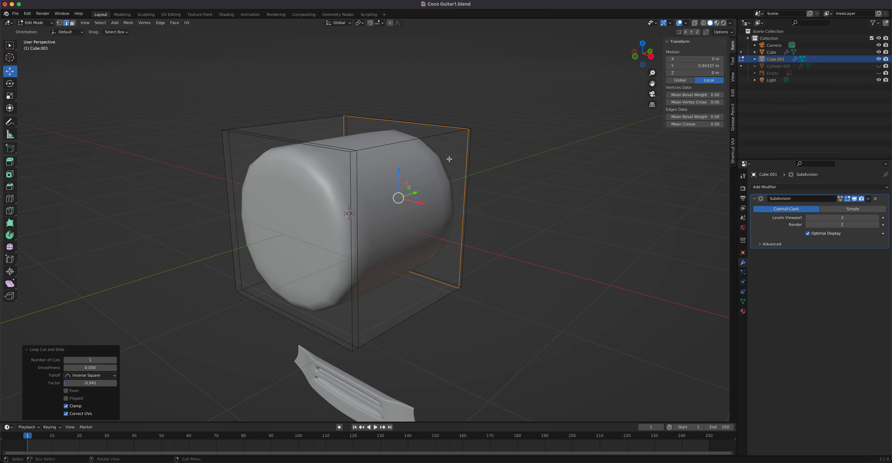
- Add a centred loop cut midway between the cube's two end loops, left at factor 0
middle_drag(449, 159, 387, 174)
key(ctrl+r)
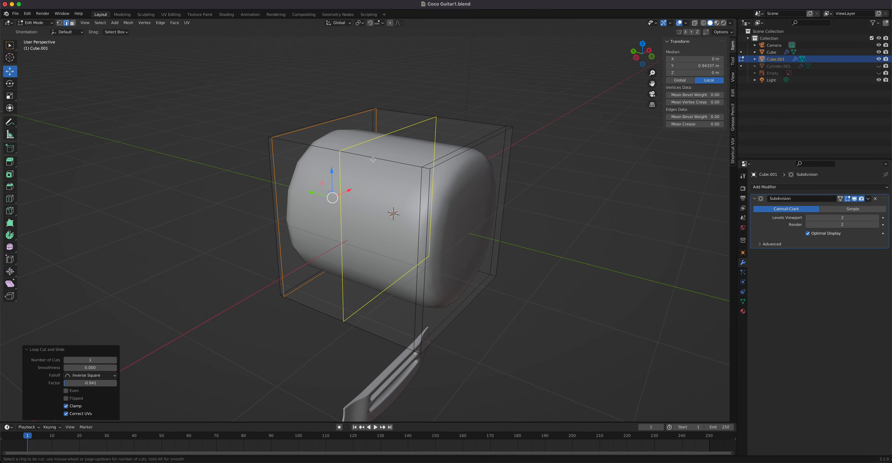
click(389, 166)
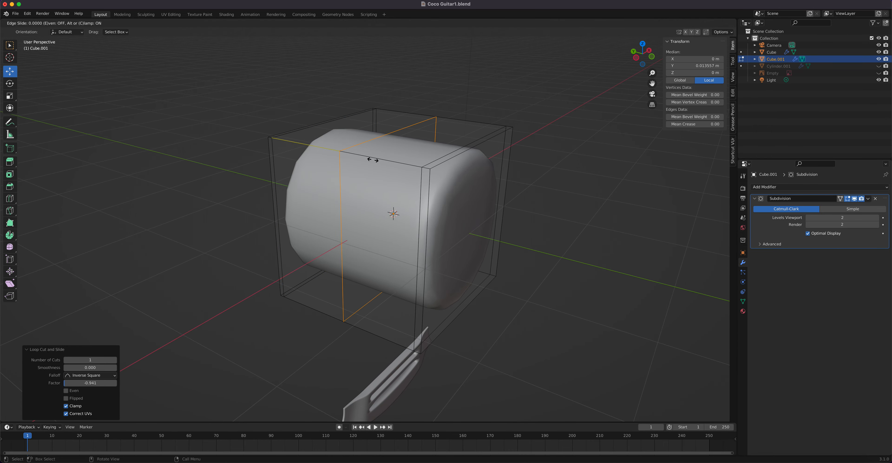
right_click(385, 166)
- Add horizontal loop cuts close to the cube's top and bottom faces, at factors -0.946 and 0.948
middle_drag(384, 166, 364, 159)
key(ctrl+r)
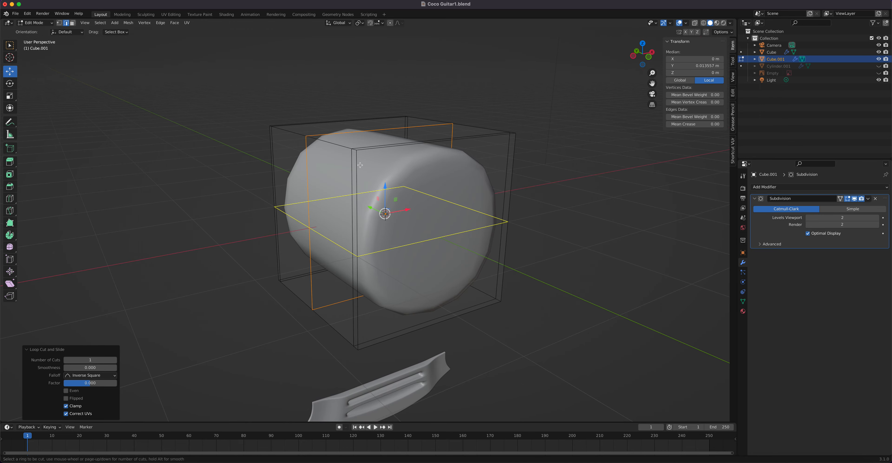
click(363, 159)
click(358, 76)
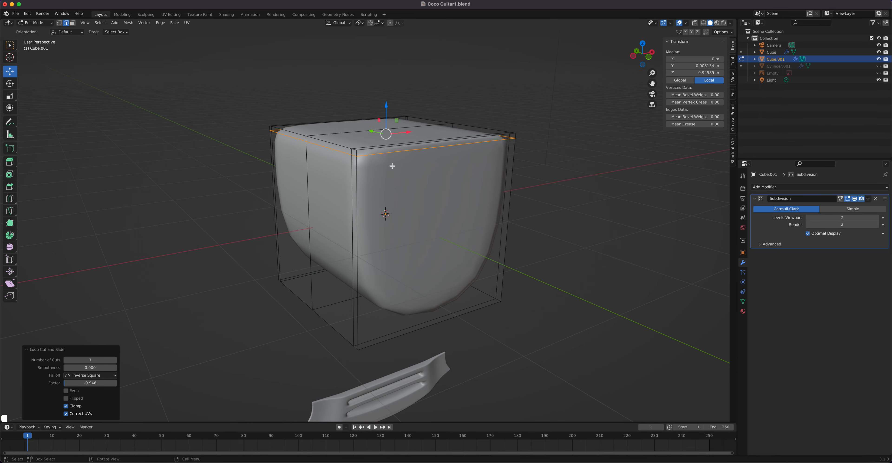
key(g)
key(g)
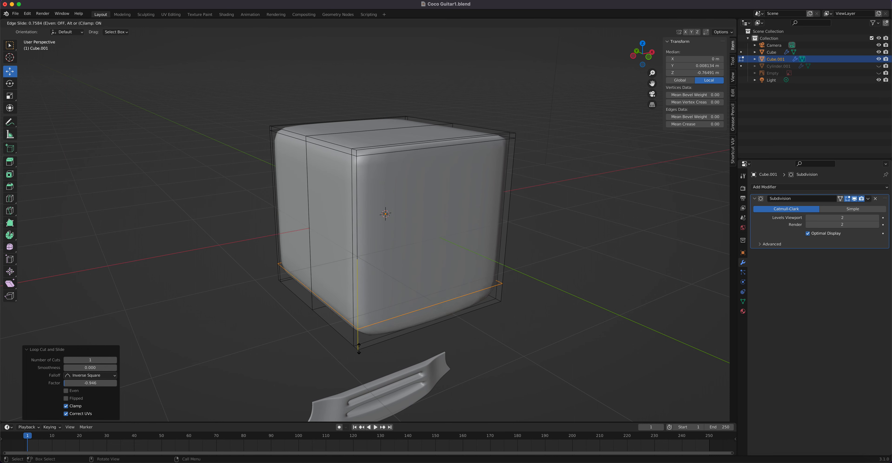
click(367, 341)
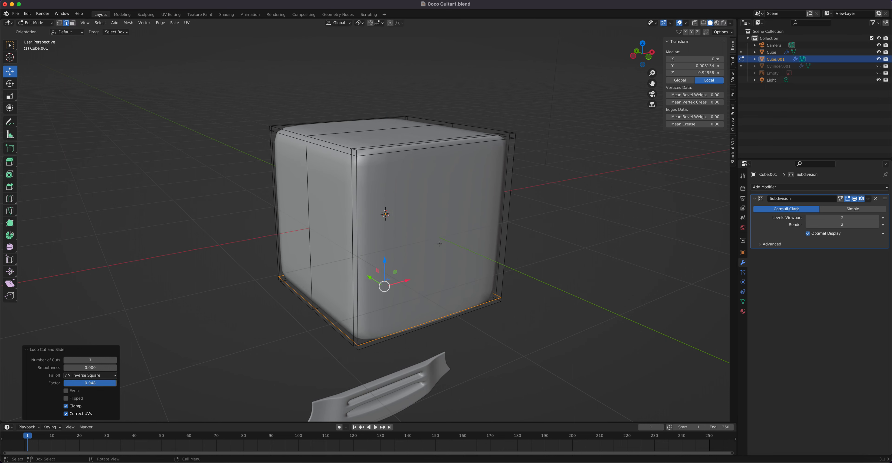
- Leave Edit Mode and delete the practice cube
key(Tab)
key(Delete)
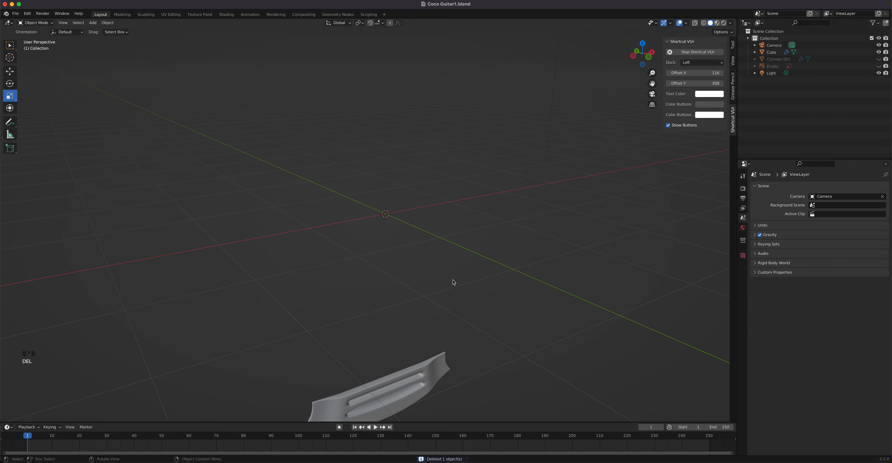
- Edit the bridge mesh and add a loop cut around its thickness near the front face's edge, slid to factor 0.955
click(445, 380)
shift+middle_drag(445, 380, 452, 336)
scroll(400, 254, up, 2)
key(Tab)
scroll(428, 203, up, 5)
scroll(452, 336, up, 5)
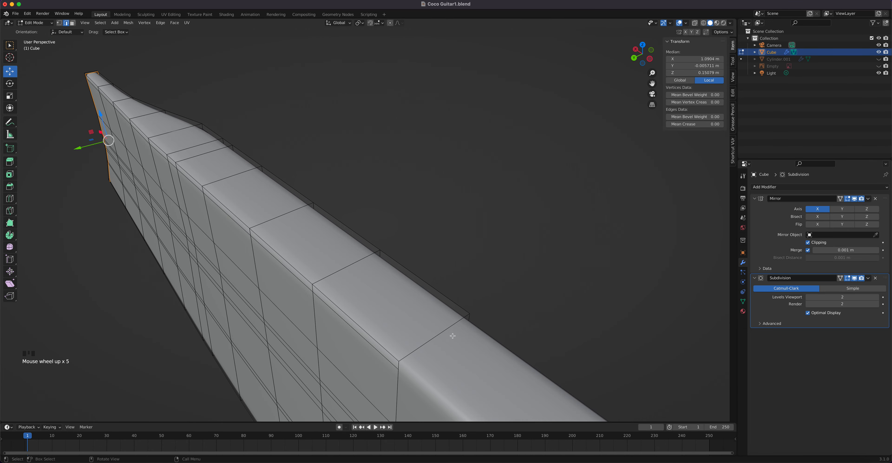
key(ctrl+r)
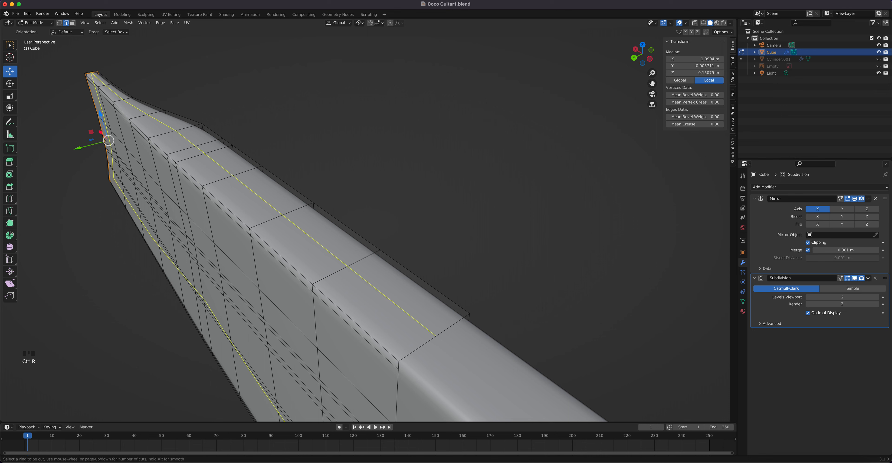
click(457, 325)
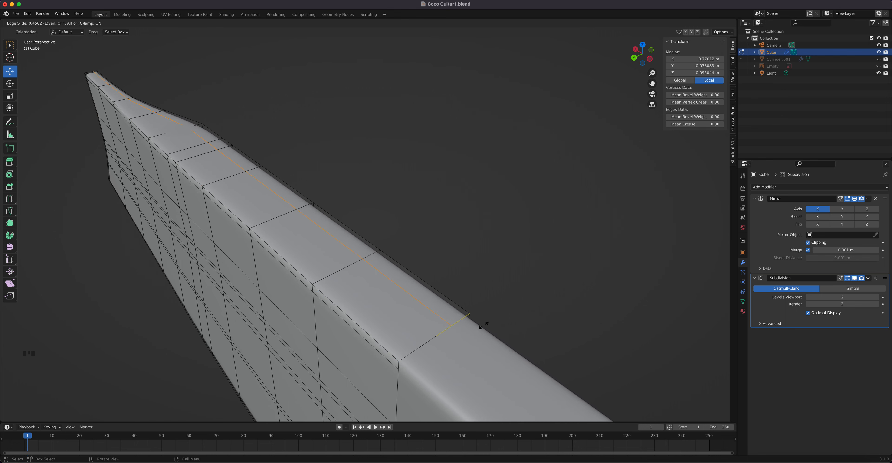
click(500, 314)
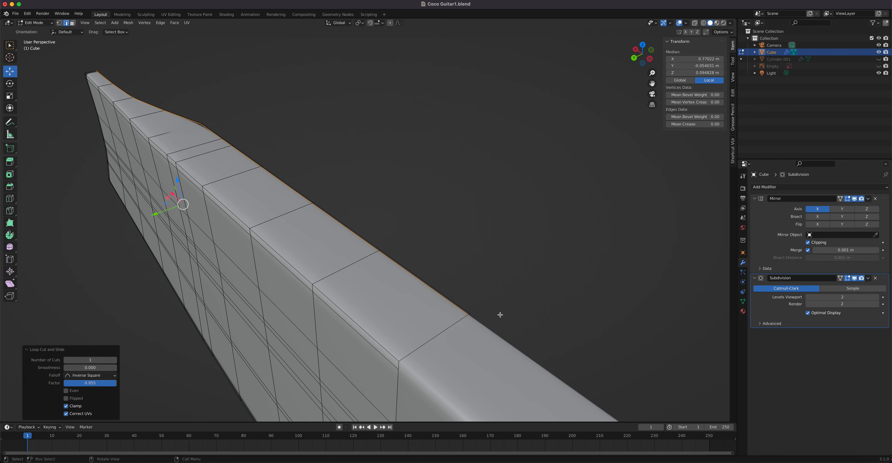
- Add a second loop cut around the bridge's thickness near the back face's edge, slid to factor -0.883
alt+click(413, 345)
key(g)
key(g)
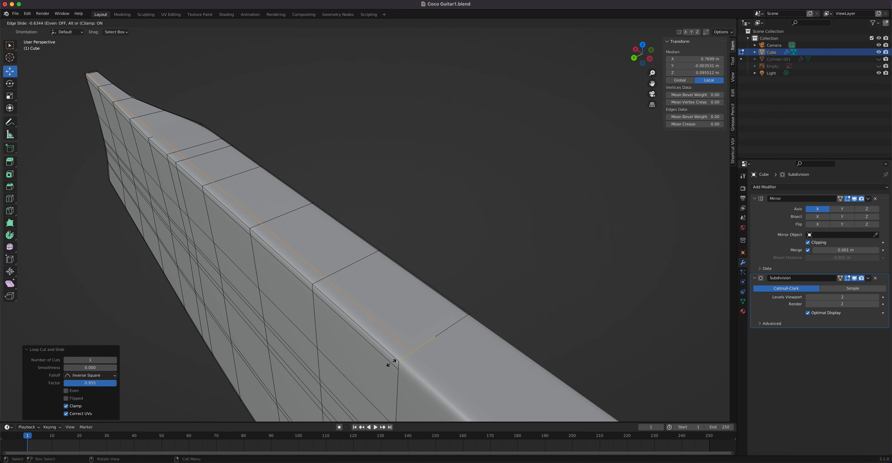
click(384, 368)
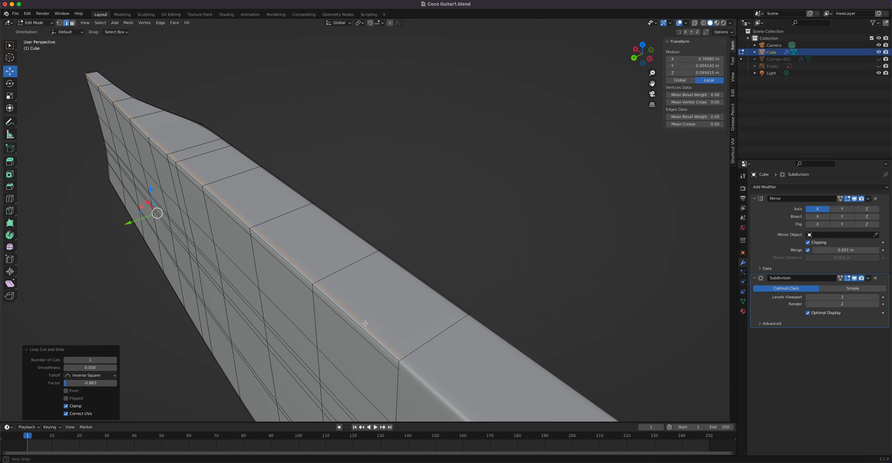
- Turn on X-ray and vertex selection, and select the front-side vertices along the wing's outer end
middle_drag(384, 368, 358, 291)
middle_drag(321, 247, 413, 311)
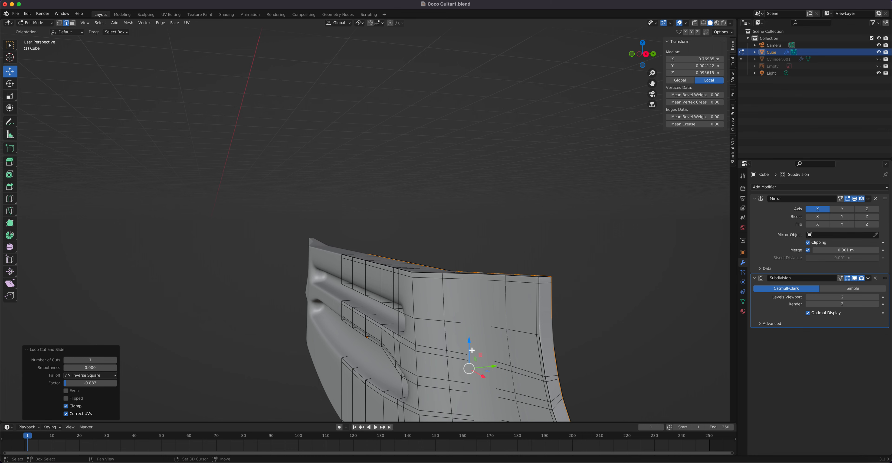
middle_drag(469, 349, 379, 292)
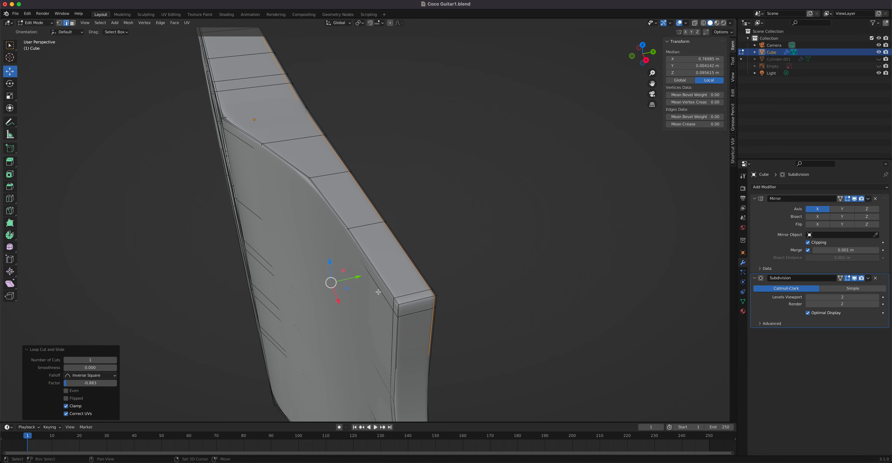
scroll(394, 320, up, 4)
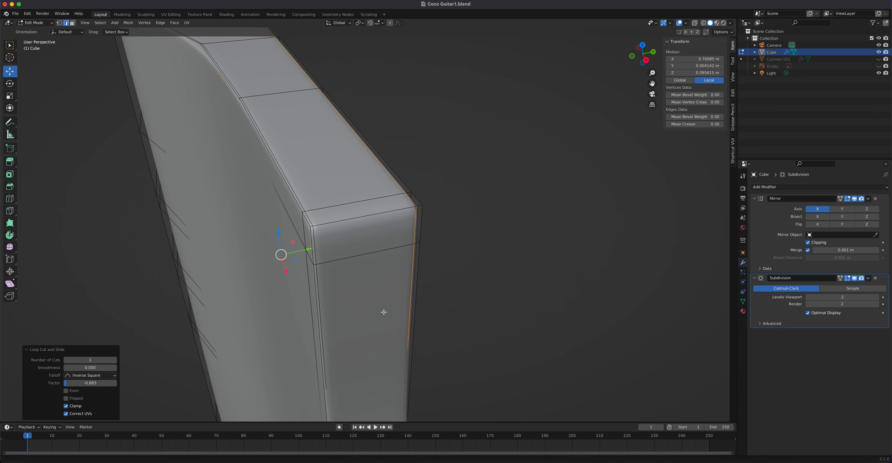
key(KP_7)
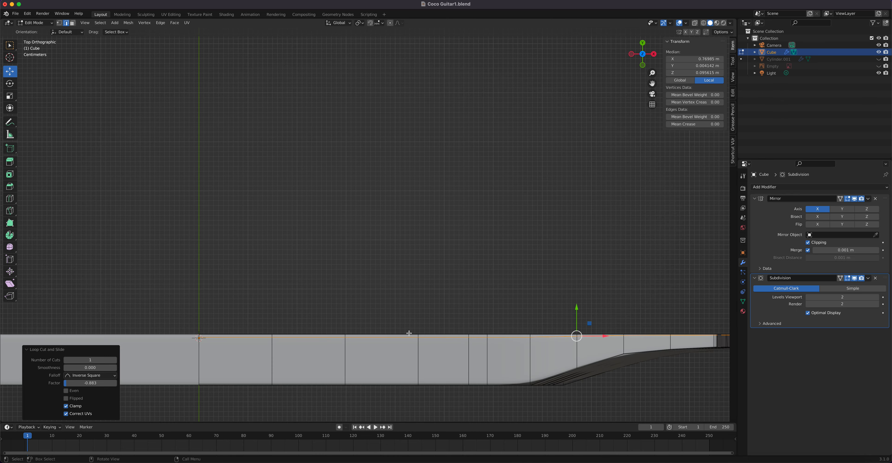
shift+middle_drag(409, 333, 61, 301)
scroll(320, 327, up, 1)
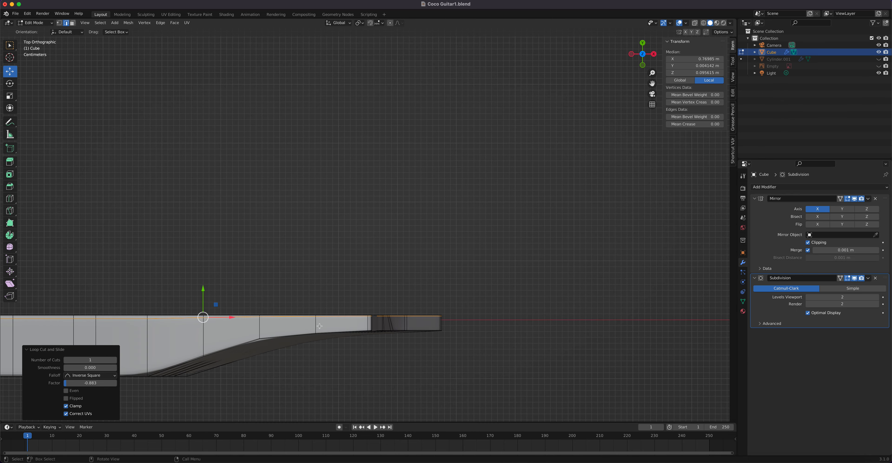
click(695, 23)
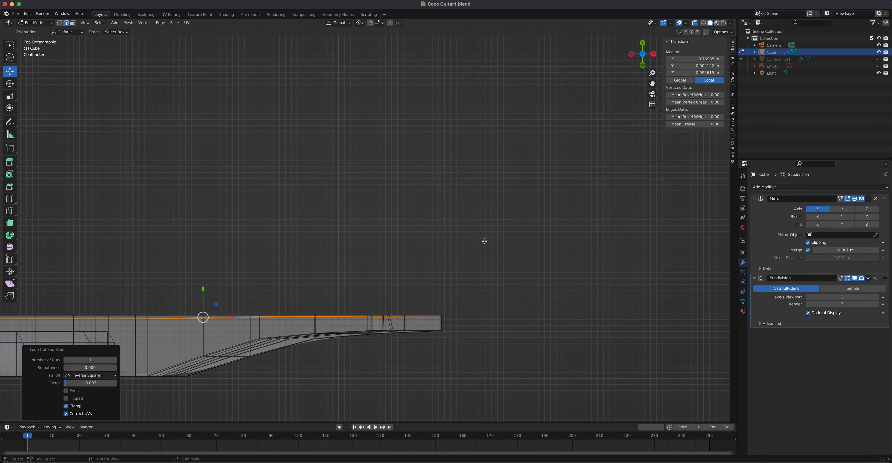
key(1)
drag(469, 356, 367, 327)
middle_drag(412, 334, 413, 306)
shift+click(380, 264)
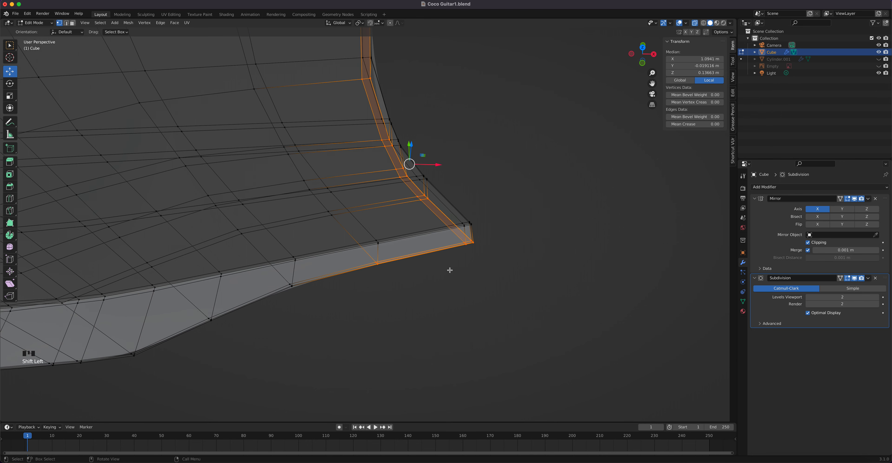
key(KP_7)
drag(469, 358, 430, 323)
middle_drag(430, 324, 445, 304)
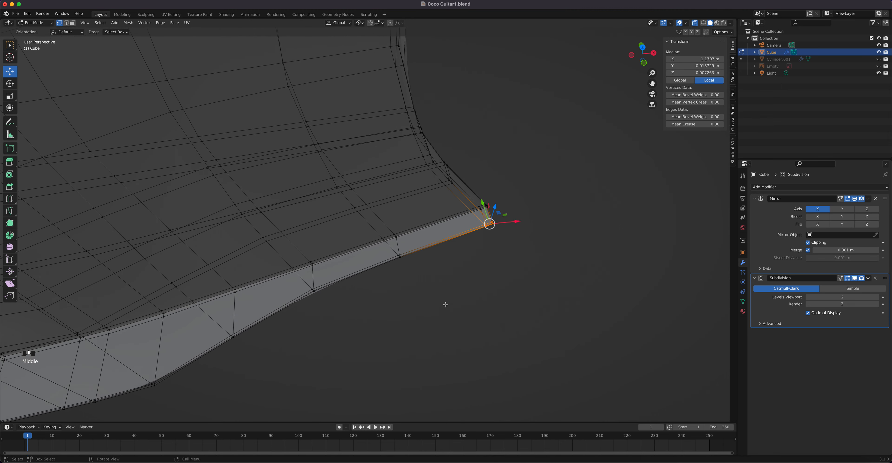
mouse_move(432, 236)
middle_down()
mouse_move(429, 250)
mouse_move(436, 240)
middle_up()
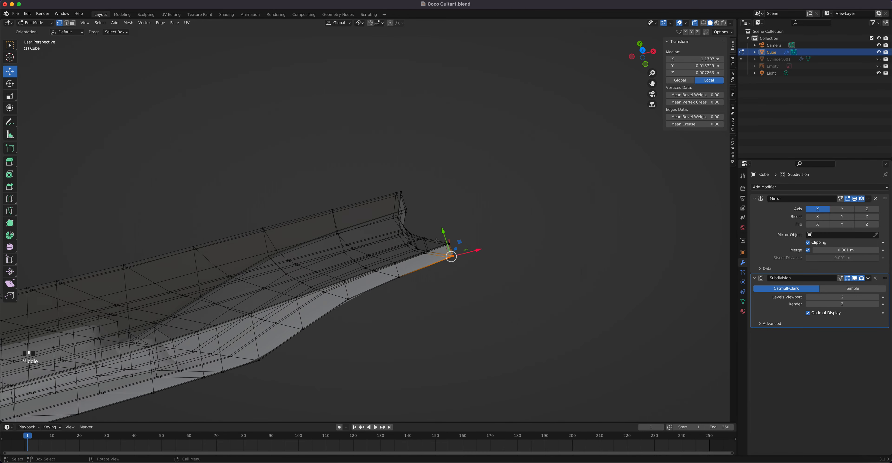
- Reselect the front-side vertices along the wing's outer end and deselect the stray ones farther inward on the lower edge
key(KP_7)
drag(466, 320, 353, 291)
middle_drag(353, 291, 360, 258)
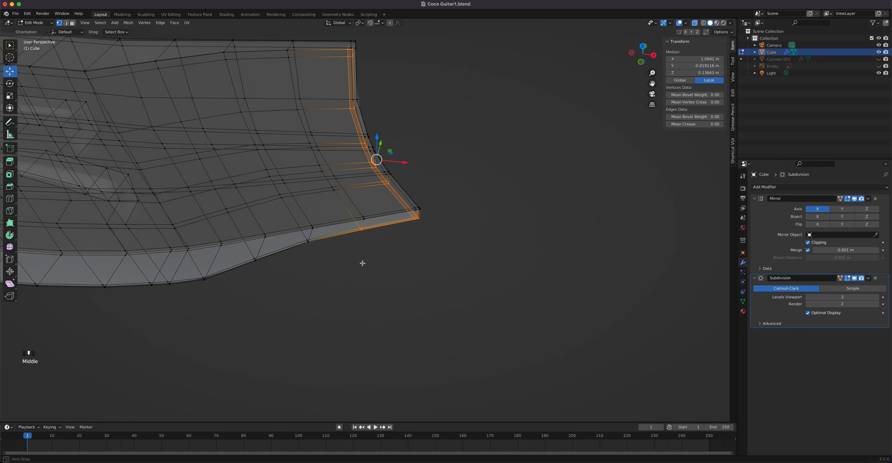
scroll(358, 254, up, 10)
scroll(344, 283, down, 3)
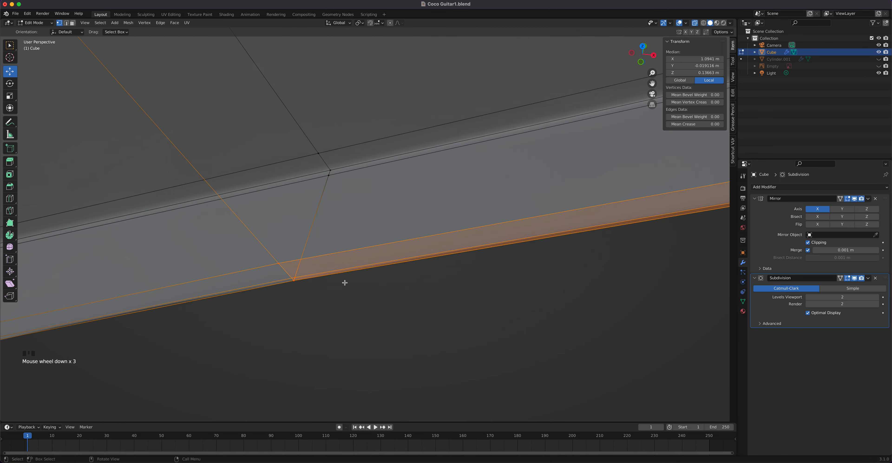
shift+click(279, 262)
shift+click(293, 278)
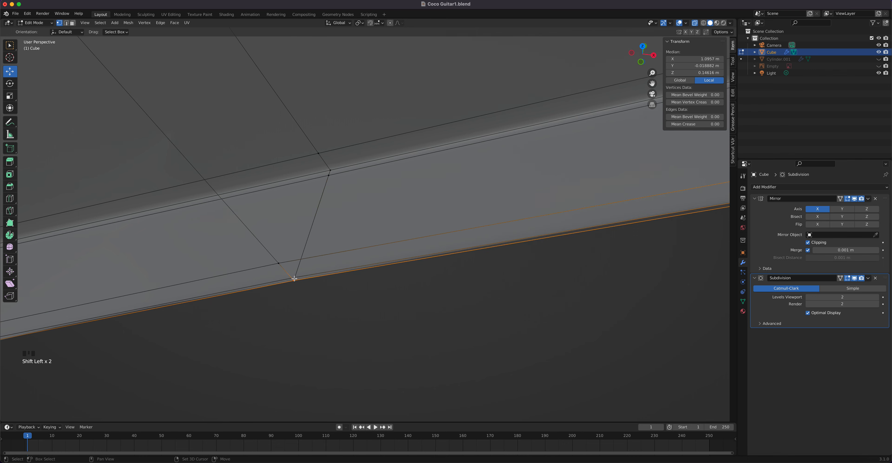
shift+click(295, 280)
- Turn off X-ray and move the selected wing-end vertices 0.013853 m along Y to thin the tip
scroll(364, 293, down, 6)
middle_drag(395, 205, 350, 187)
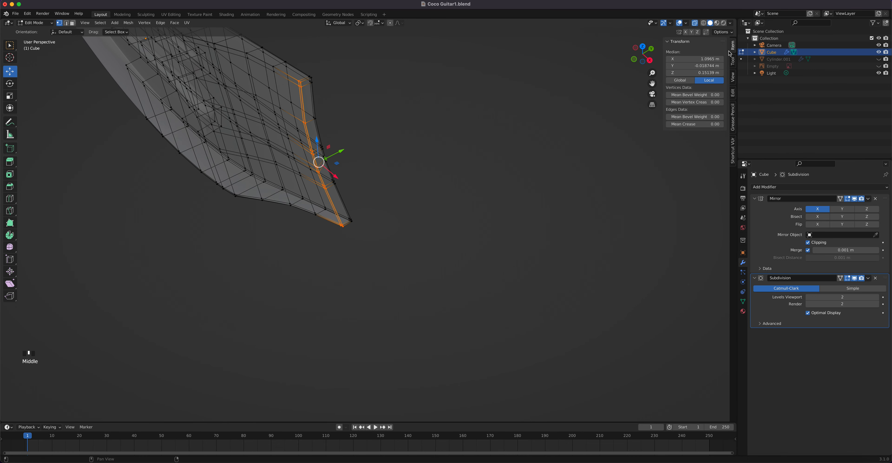
click(695, 23)
scroll(408, 163, up, 2)
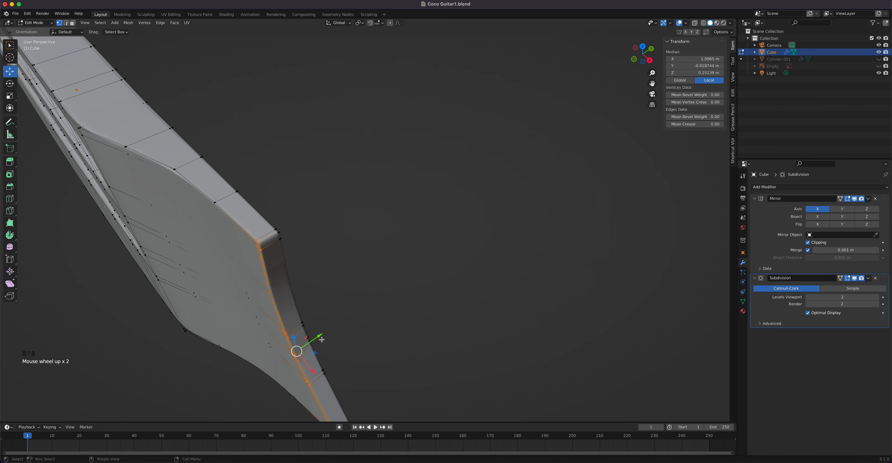
drag(322, 340, 332, 332)
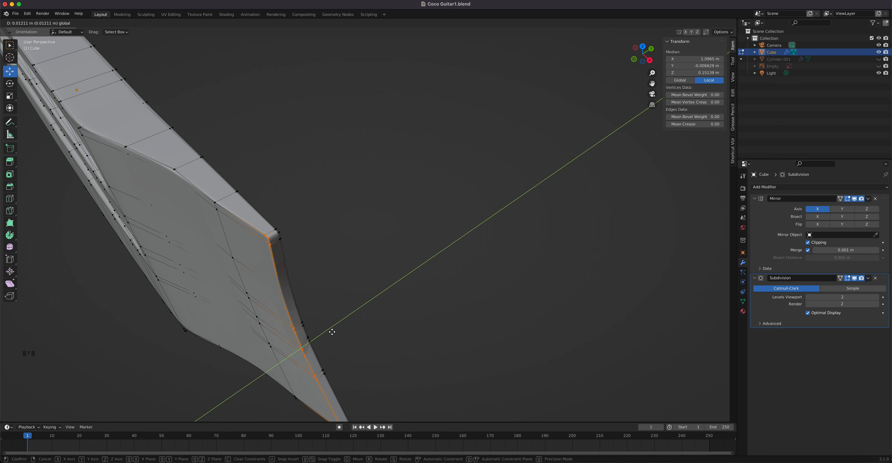
drag(332, 331, 334, 332)
middle_drag(379, 254, 384, 278)
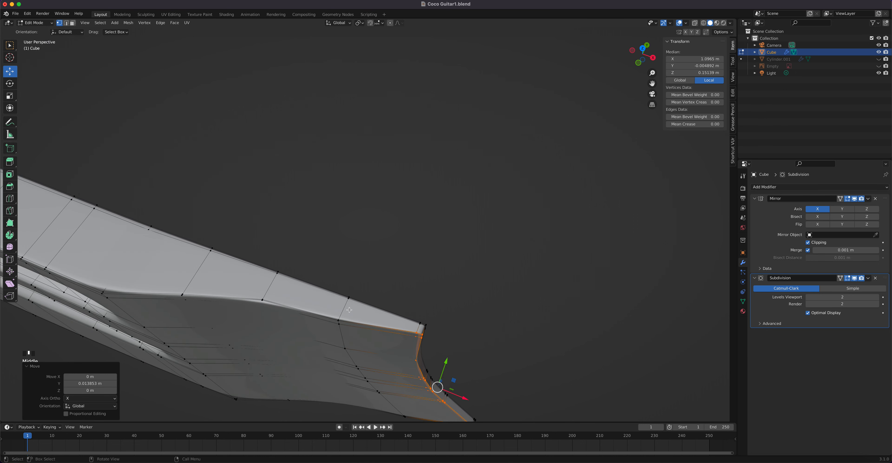
- With X-ray on, select the front-side vertex column just inside the wing tip and deselect the stray lower-edge vertices of the next column
key(KP_7)
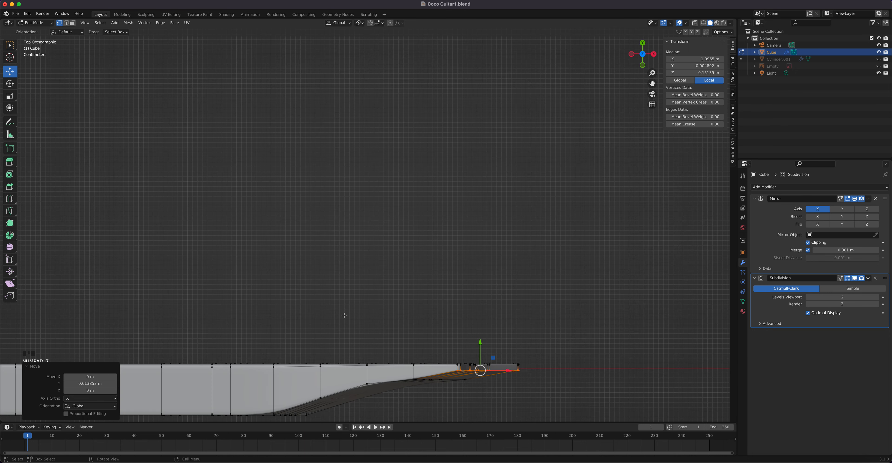
click(549, 337)
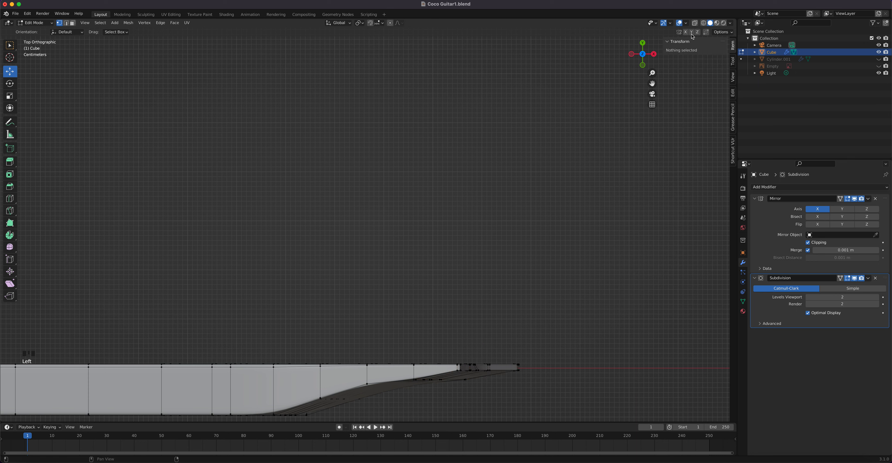
drag(484, 388, 413, 374)
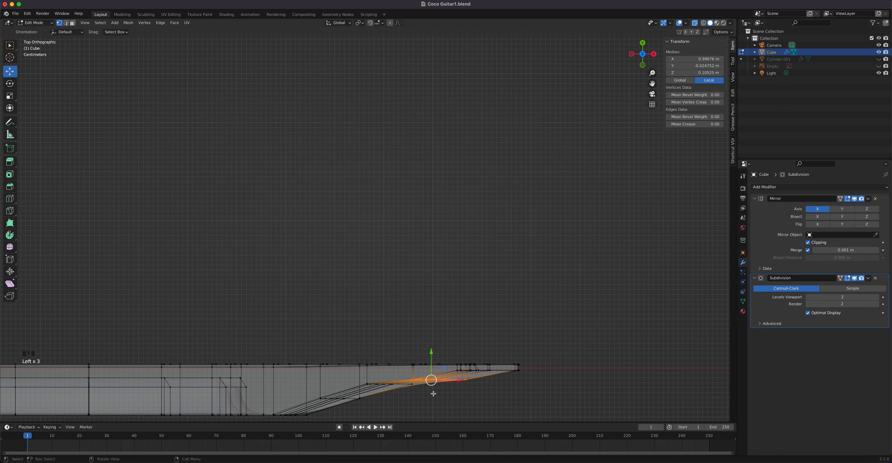
middle_drag(433, 393, 396, 389)
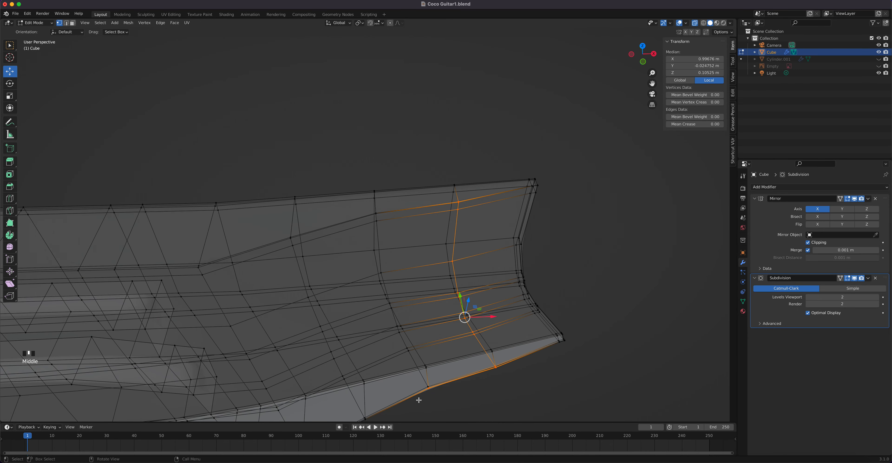
scroll(419, 400, up, 5)
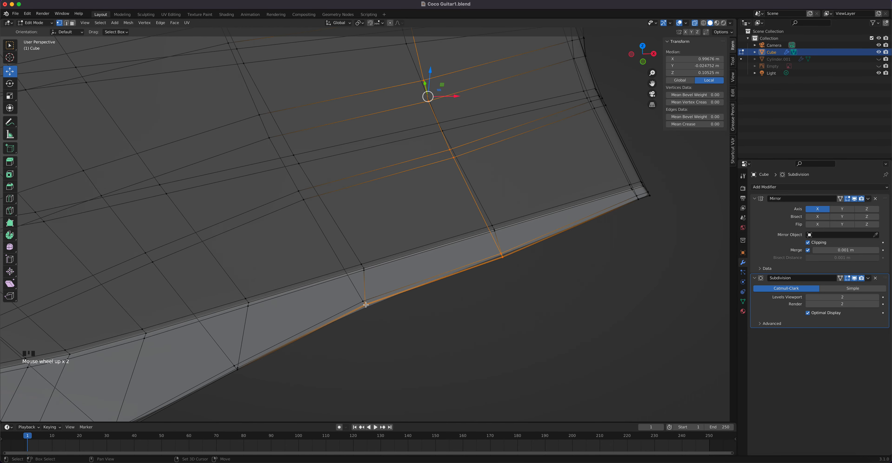
shift+click(366, 305)
shift+click(370, 307)
shift+click(369, 304)
scroll(353, 322, up, 4)
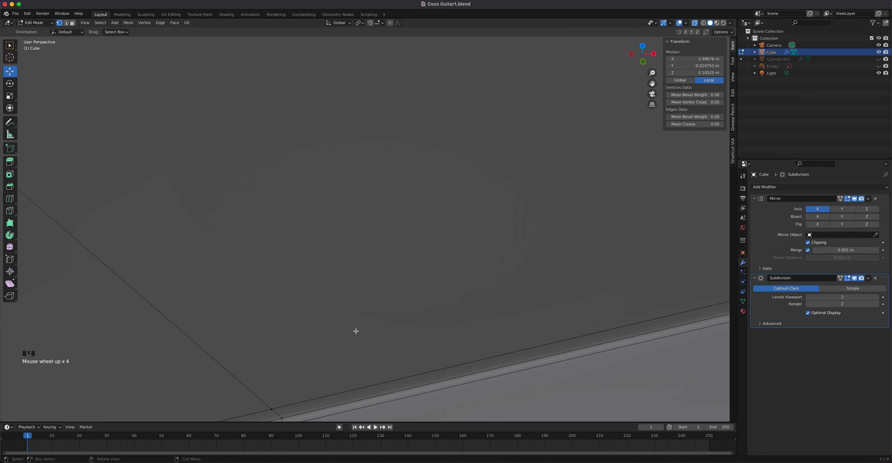
shift+middle_drag(356, 332, 349, 266)
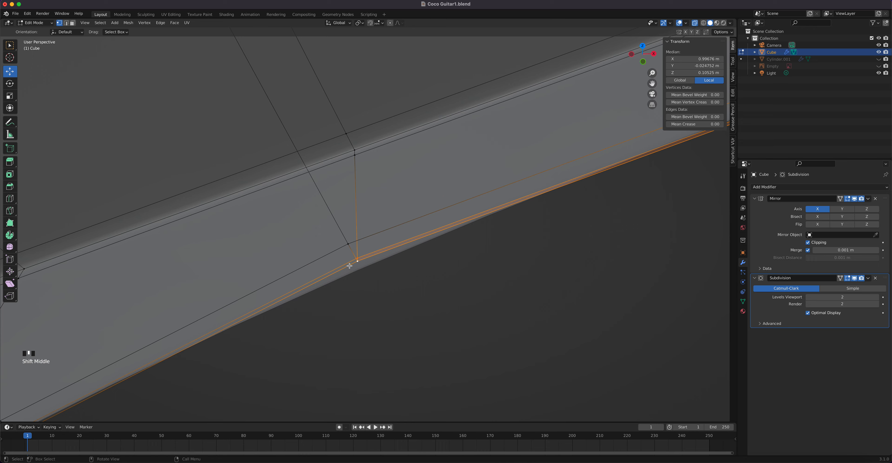
shift+click(355, 258)
shift+click(357, 261)
- Move the selected vertex column about 0.008 m along Y to smooth the wing's taper
scroll(399, 288, down, 8)
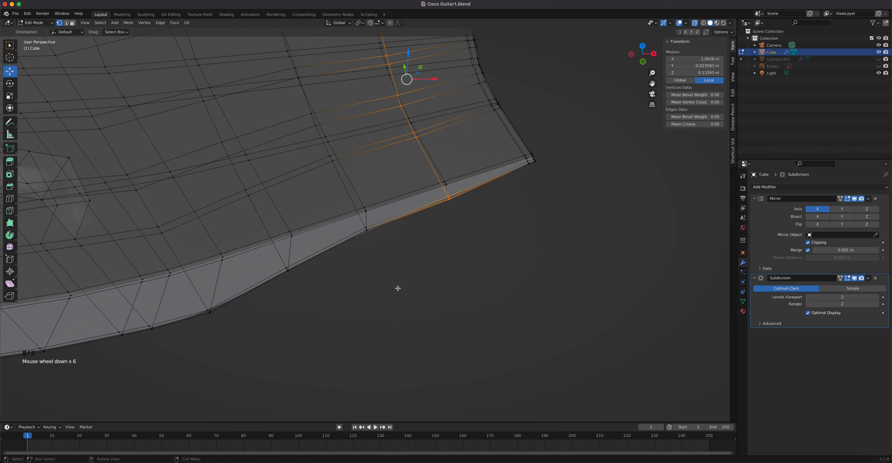
scroll(427, 235, down, 3)
key(KP_7)
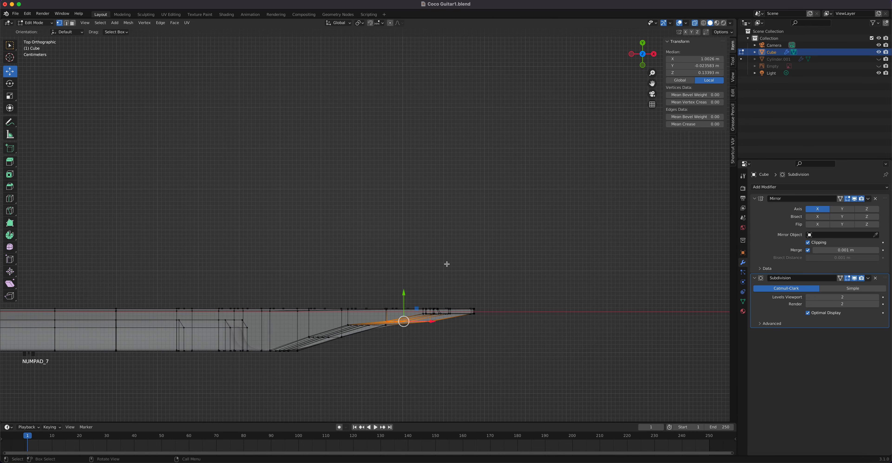
scroll(432, 274, up, 3)
shift+middle_drag(431, 365, 448, 332)
drag(448, 332, 449, 327)
- Leave Edit Mode, turn off X-ray and inspect the smoothed bridge's wings and slots
key(Tab)
scroll(339, 323, down, 2)
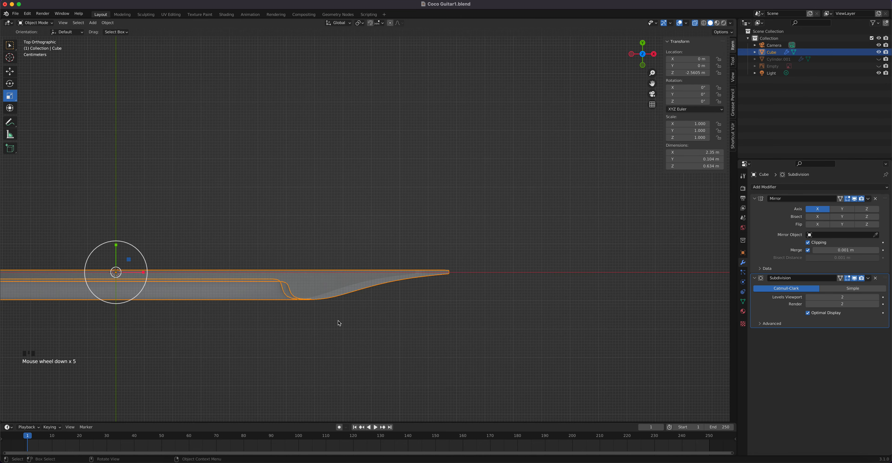
middle_drag(338, 322, 508, 304)
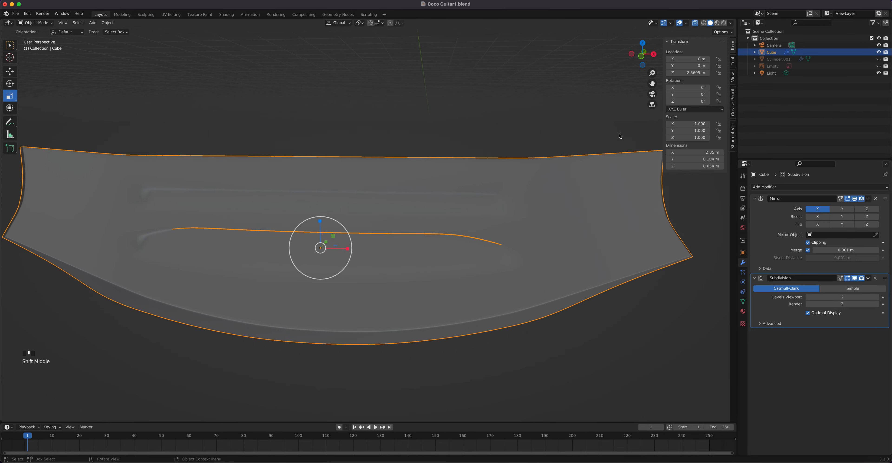
click(695, 24)
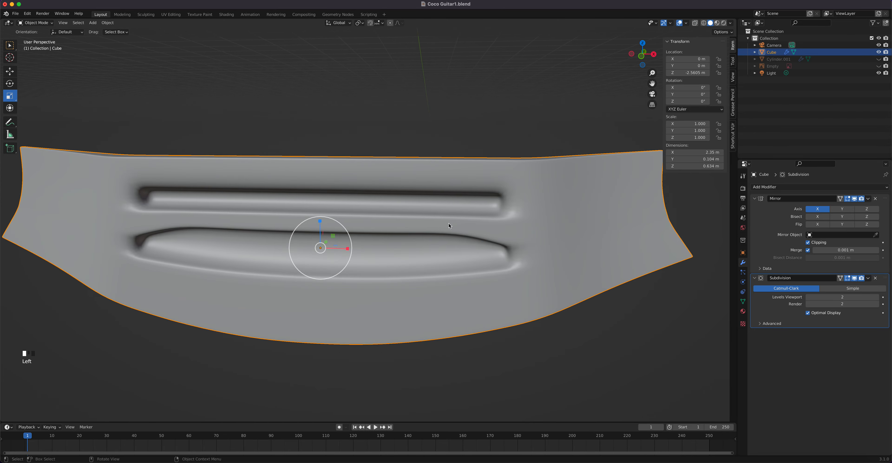
scroll(408, 251, down, 2)
shift+middle_drag(394, 260, 397, 281)
middle_drag(397, 281, 369, 266)
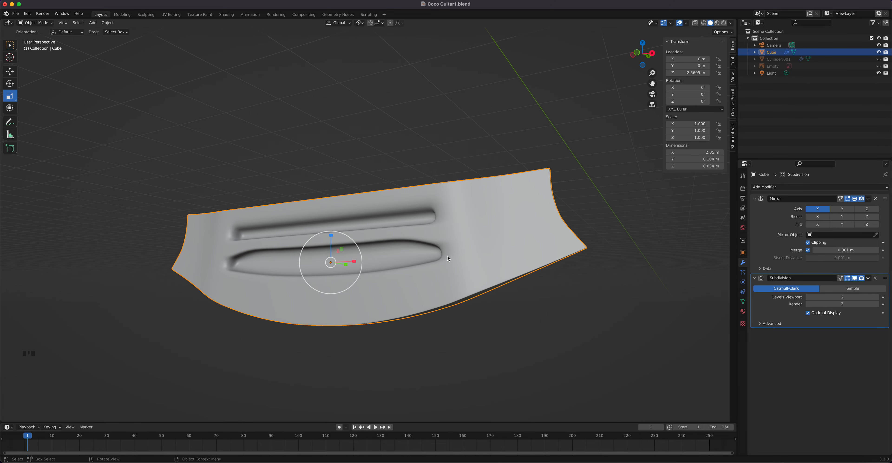
- Edit the bridge with the Subdivision modifier's viewport display off, and select the upper-edge vertices near the lower slot's outer corner
key(Tab)
scroll(517, 248, up, 4)
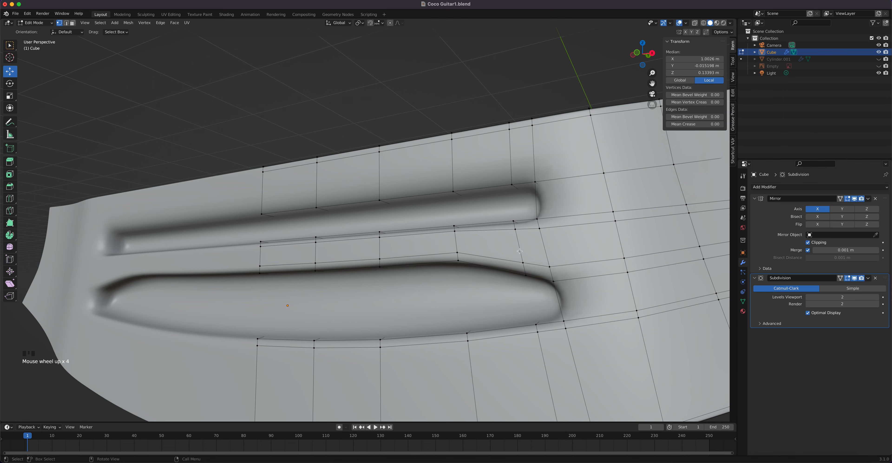
middle_drag(523, 263, 553, 202)
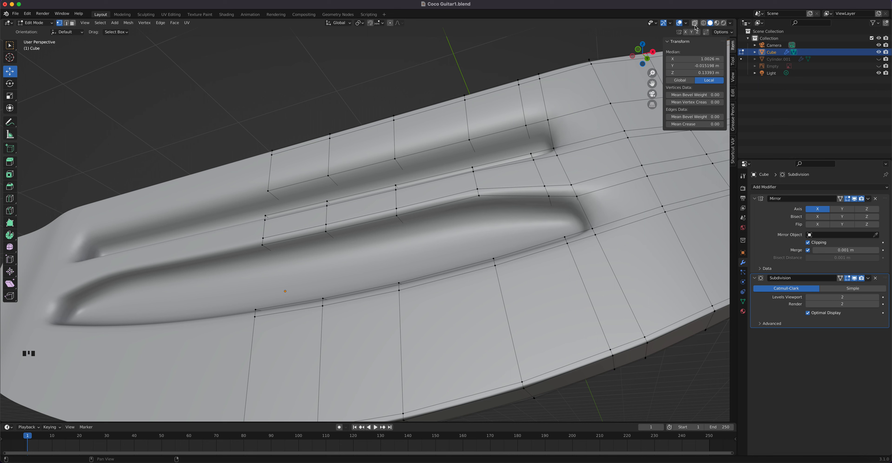
click(854, 279)
click(544, 184)
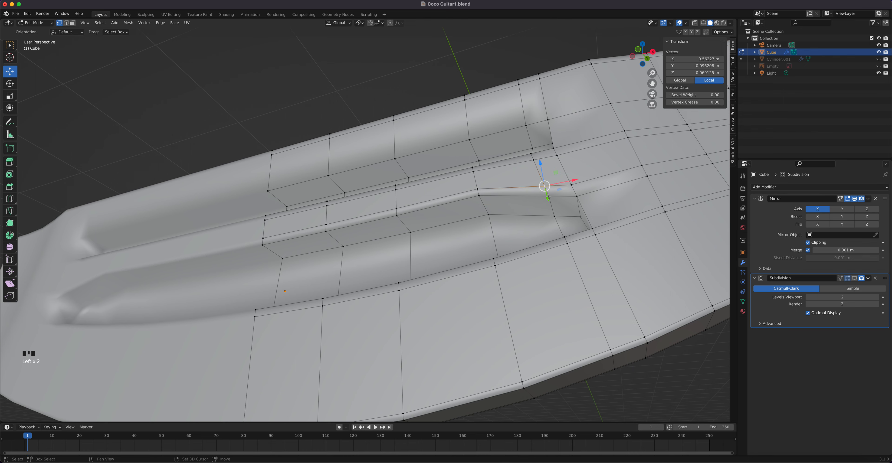
shift+click(549, 196)
shift+click(554, 214)
middle_drag(566, 209, 562, 264)
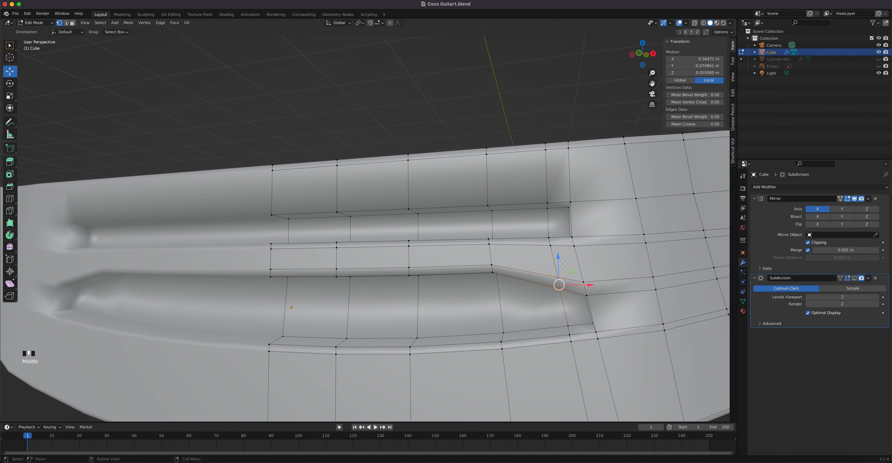
- Raise the selected slot-corner vertices along Z, adjust them by -0.006577 m in front view, and select only the front corner vertex
drag(557, 258, 544, 243)
key(KP_1)
scroll(520, 312, up, 4)
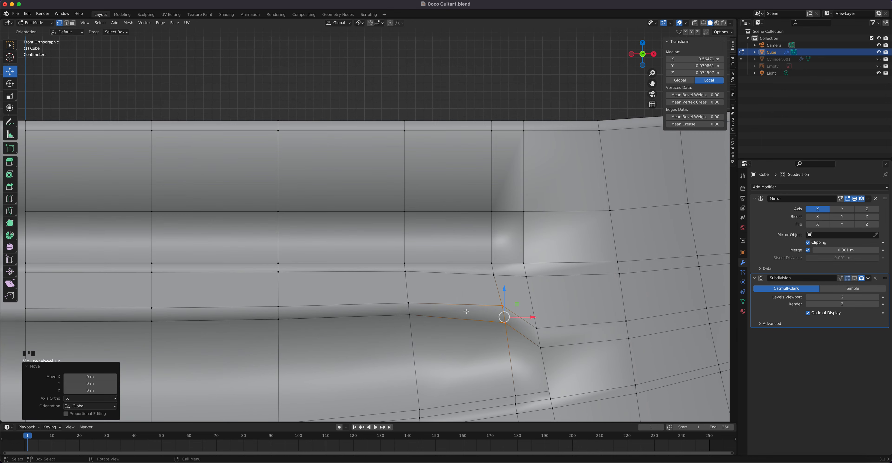
drag(505, 289, 505, 283)
click(503, 304)
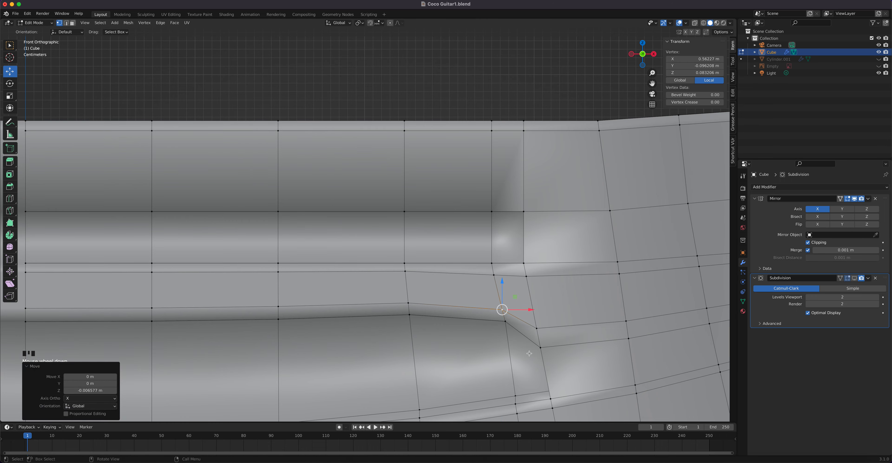
- Add a loop cut around the upper slot's inner walls, slid to factor 0.428, and turn the Subdivision viewport display back on
scroll(529, 353, down, 3)
middle_drag(529, 353, 476, 316)
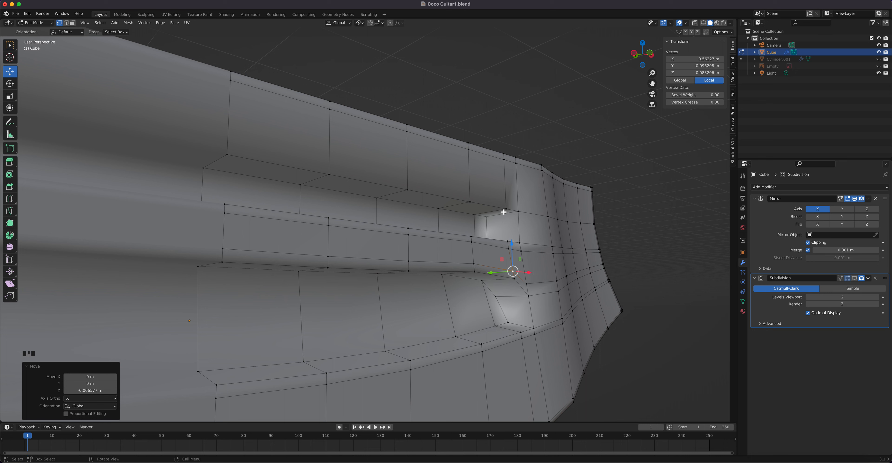
key(ctrl+r)
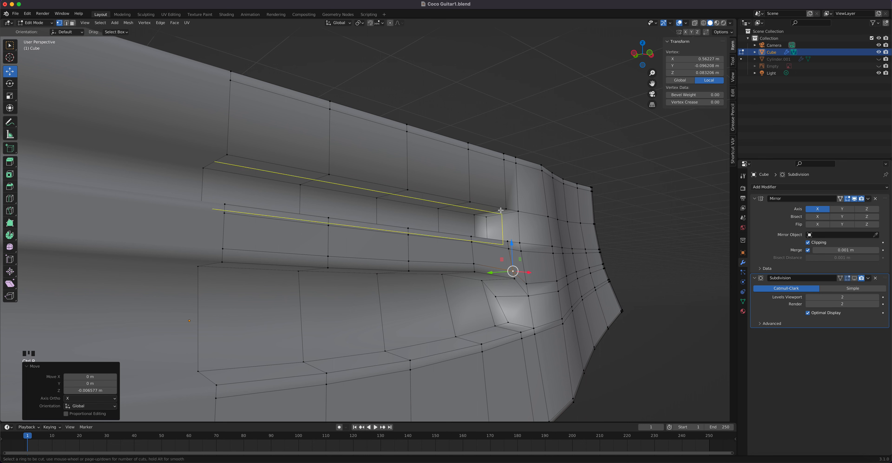
click(501, 210)
click(508, 210)
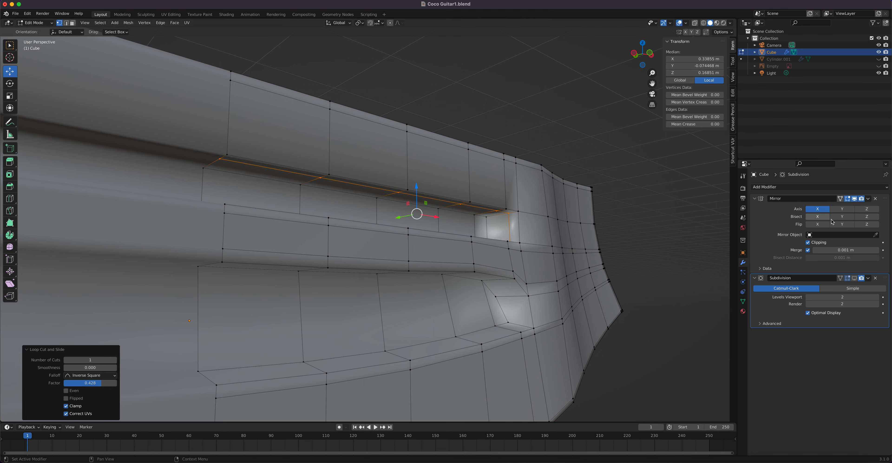
click(854, 278)
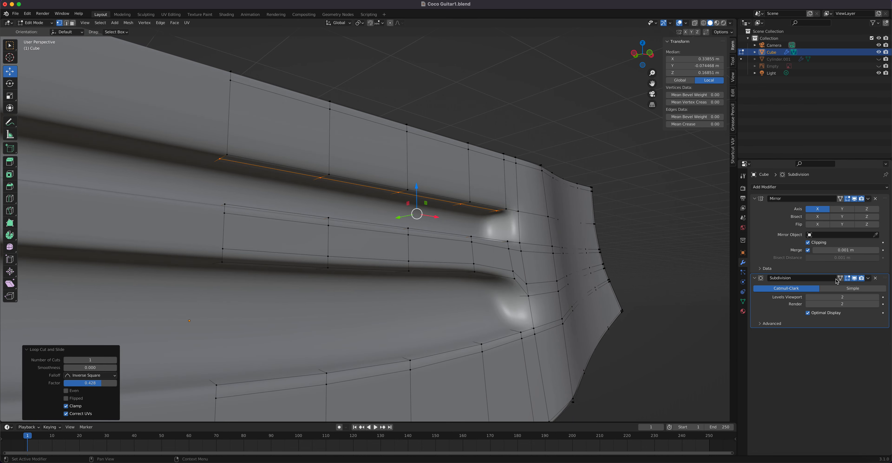
key(Tab)
middle_drag(479, 262, 493, 231)
key(Tab)
- Add a centred loop cut running lengthwise through the upper slot and out across the wing, at factor 0
key(ctrl+r)
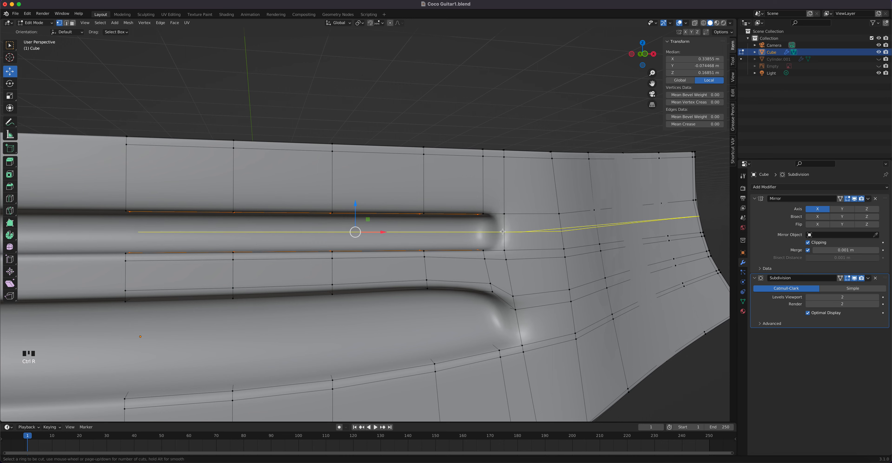
click(502, 231)
right_click(506, 252)
mouse_move(506, 251)
middle_down()
mouse_move(469, 254)
mouse_move(504, 255)
middle_up()
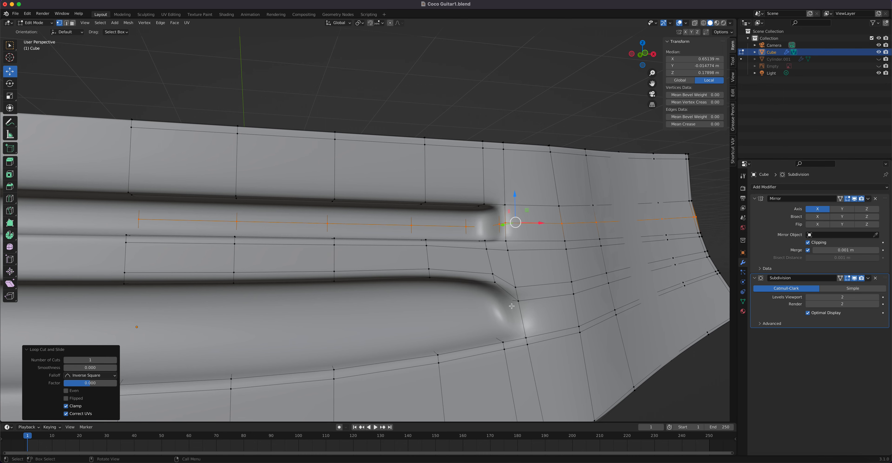
- Add a loop cut around the lower slot's inner walls, slid to factor 0.420, and inspect both slots in Object Mode
middle_drag(510, 307, 512, 334)
key(ctrl+r)
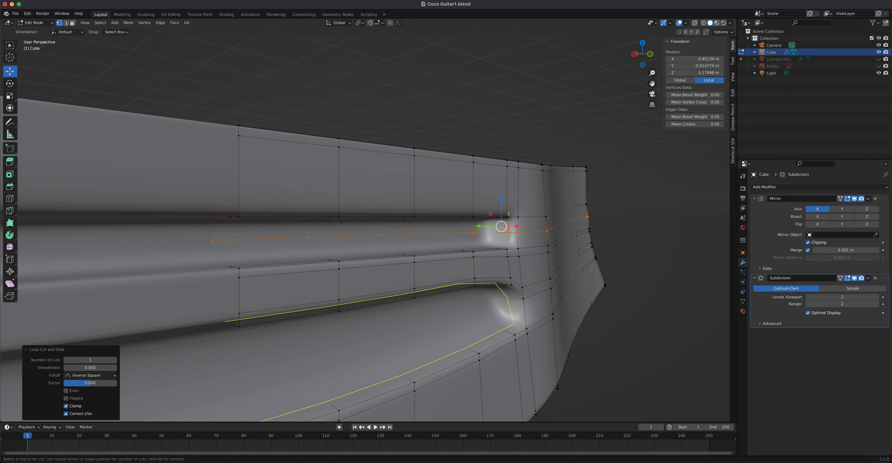
click(512, 330)
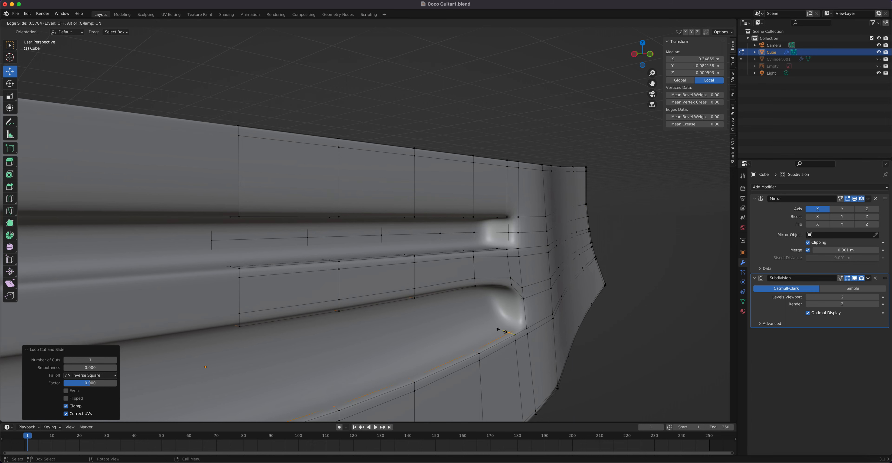
click(500, 329)
middle_drag(477, 328, 382, 330)
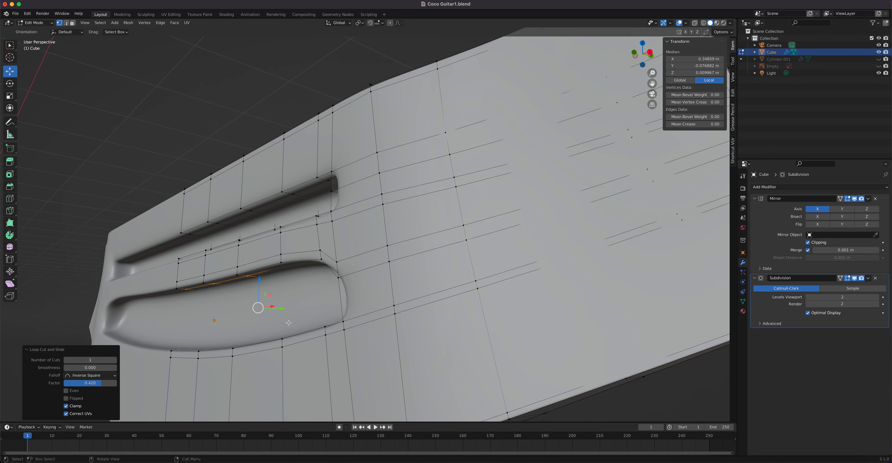
key(Tab)
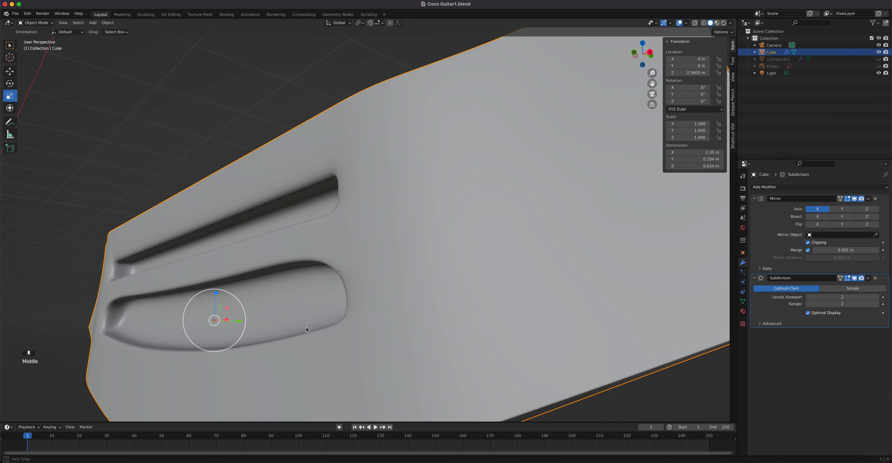
middle_drag(306, 327, 396, 338)
scroll(412, 340, down, 2)
scroll(412, 341, down, 3)
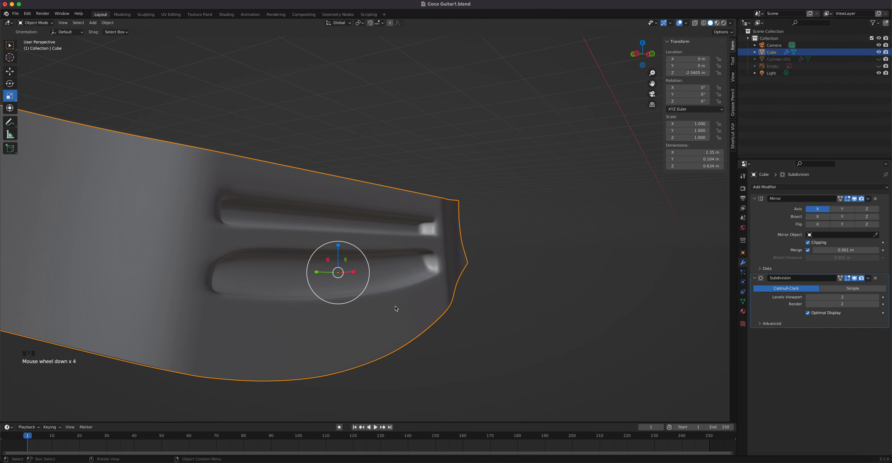
middle_drag(395, 309, 297, 310)
- Select the upper slot's outer rim edge loop in Edit Mode and set its mean crease to 0.70
key(Tab)
scroll(307, 255, up, 3)
scroll(307, 256, up, 2)
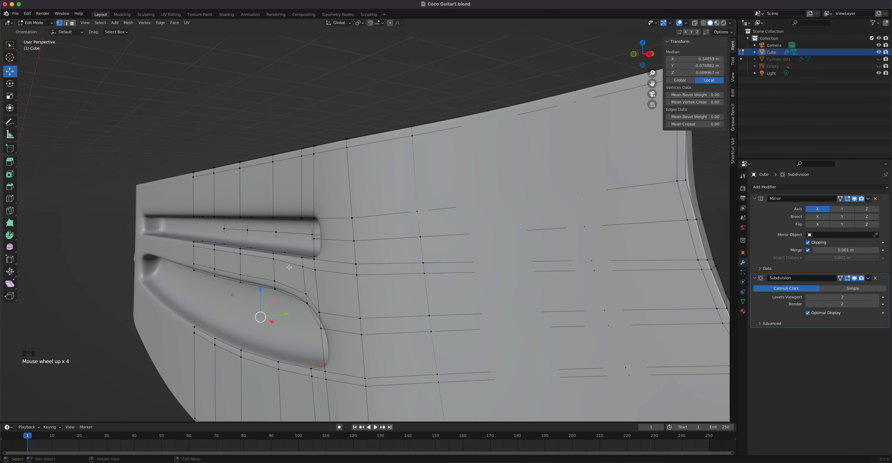
middle_drag(306, 255, 347, 261)
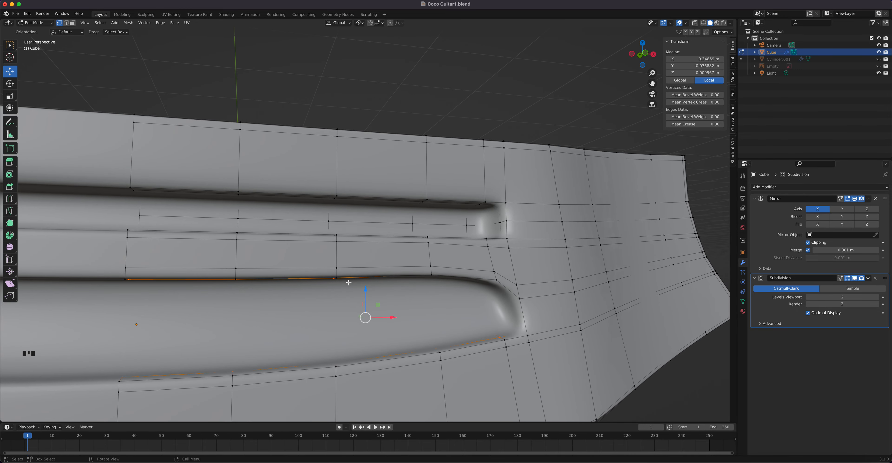
key(2)
click(367, 197)
alt+click(372, 197)
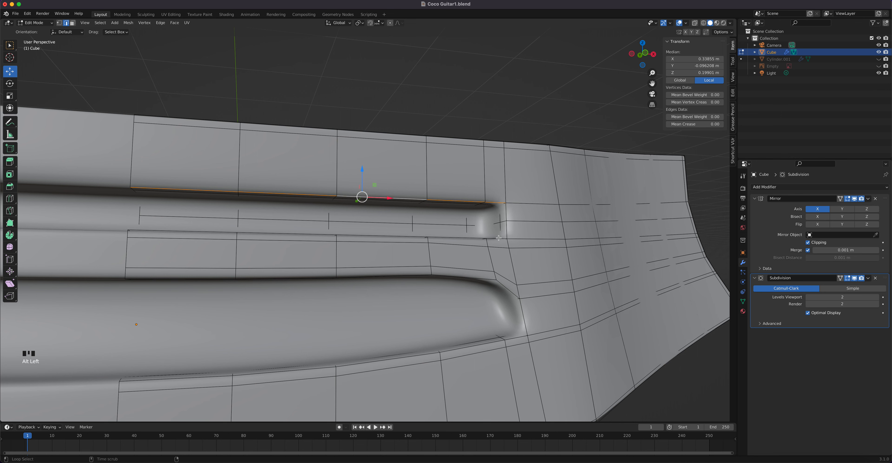
alt+shift+click(506, 235)
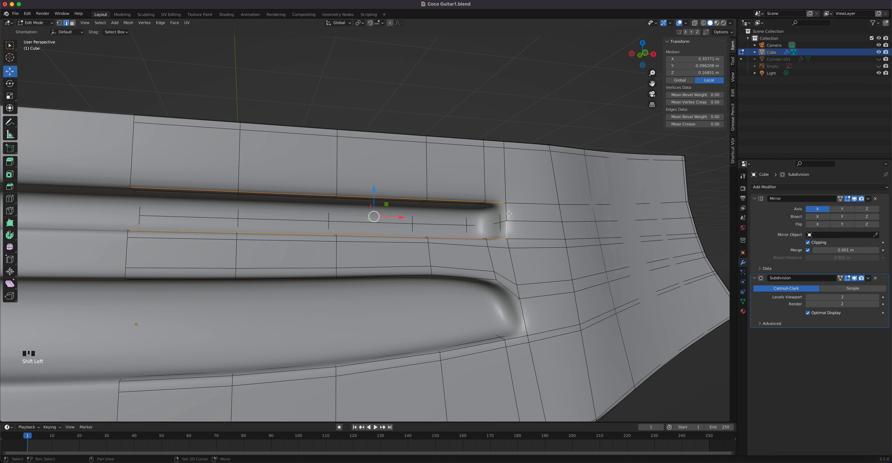
mouse_move(687, 124)
mouse_down()
mouse_move(713, 124)
mouse_move(696, 124)
mouse_up()
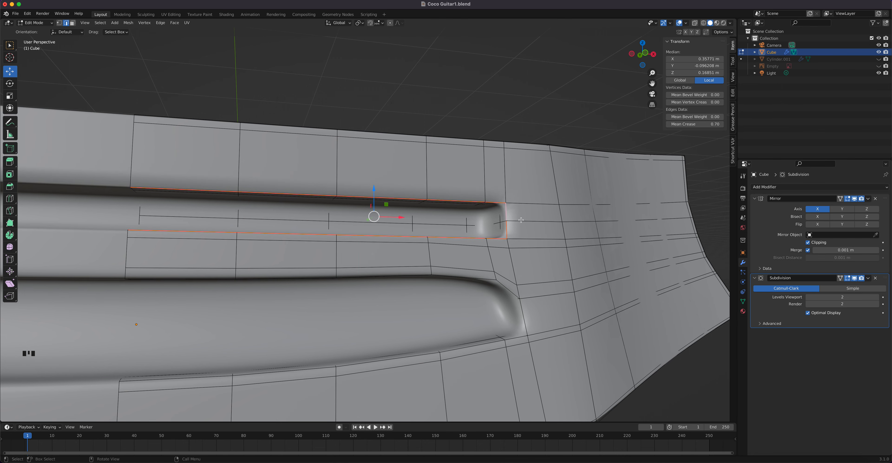
- Inspect the creased upper slot in Object Mode, and reset its rim edges' mean crease to 0.00
scroll(521, 220, up, 5)
scroll(520, 221, down, 3)
mouse_move(596, 245)
middle_down()
mouse_move(575, 248)
mouse_move(597, 259)
middle_up()
key(Tab)
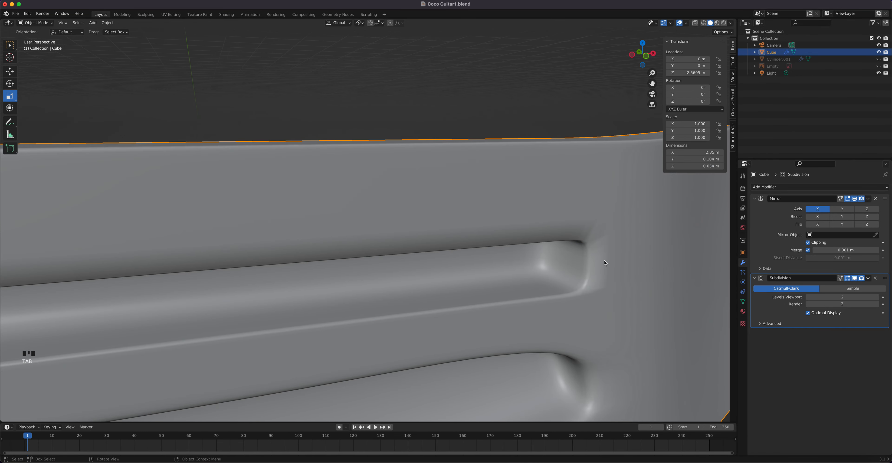
key(Tab)
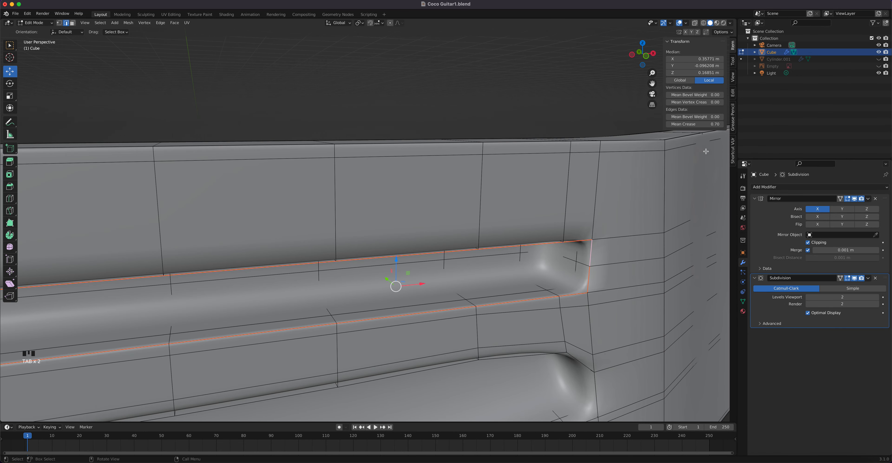
drag(705, 125, 667, 125)
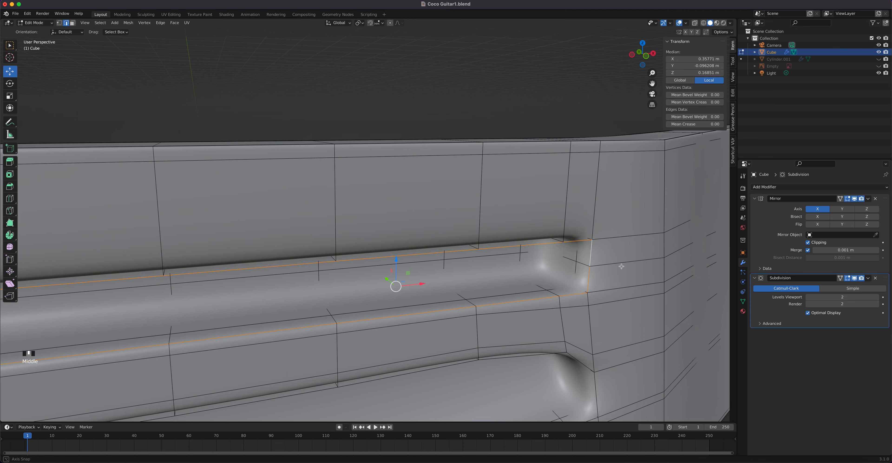
- Add a supporting loop cut around the upper slot's inner walls, slid close to the outer rim, and check the shading
middle_drag(622, 267, 566, 265)
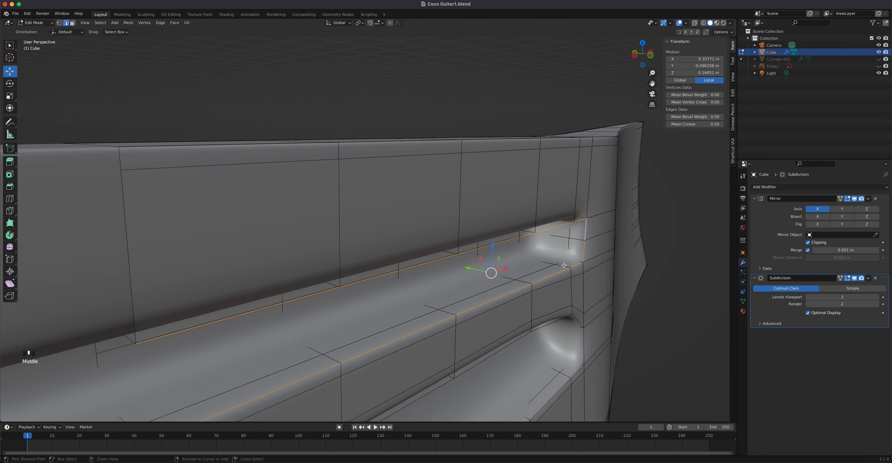
key(ctrl+r)
click(564, 266)
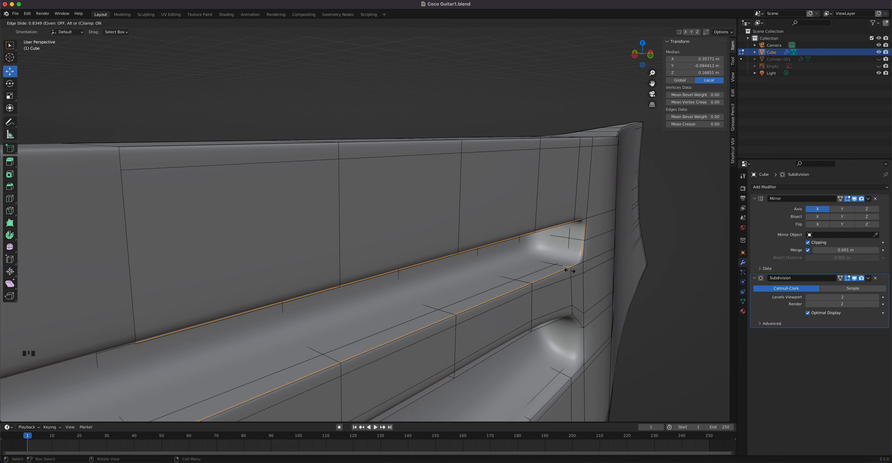
click(567, 268)
middle_drag(567, 269, 576, 298)
key(Tab)
key(Tab)
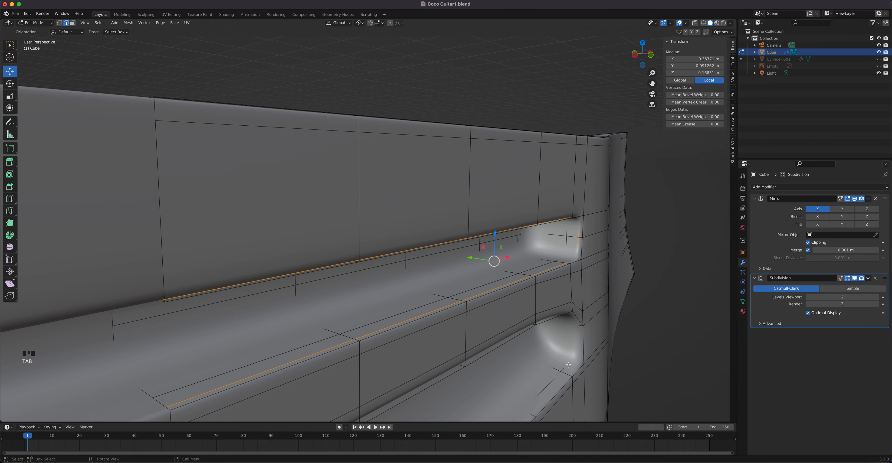
- Add a supporting loop cut near the lower slot's outer rim at factor 0.538, and return to Object Mode
key(ctrl+r)
click(566, 376)
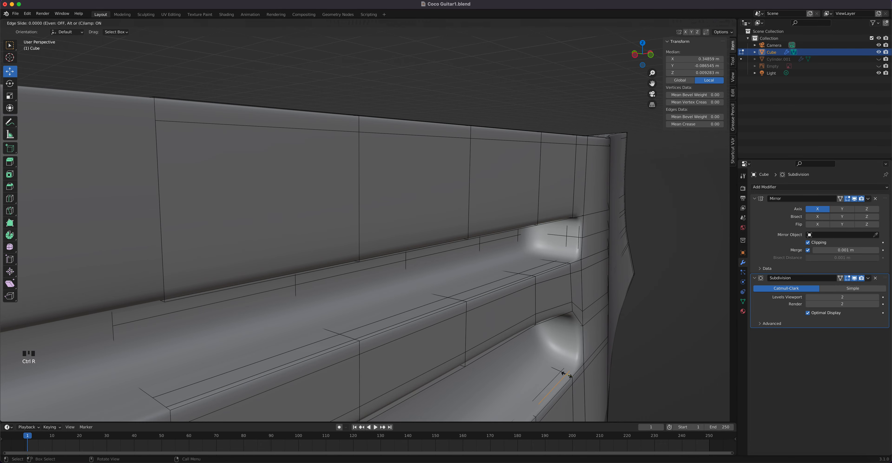
click(568, 377)
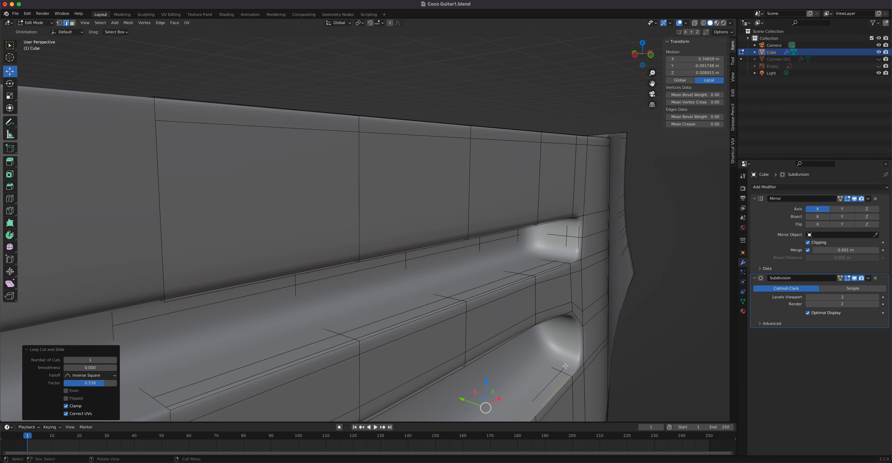
key(Tab)
scroll(556, 328, down, 3)
middle_drag(473, 314, 444, 298)
scroll(444, 297, down, 6)
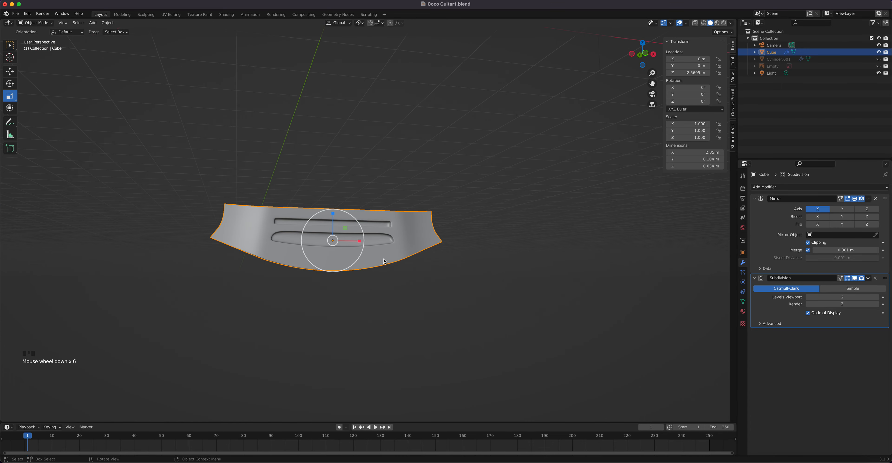
- Unhide the guitar body Cylinder.001 and move the bridge -1.1919 m along Y, out in front of the body
shift+middle_drag(372, 252, 425, 288)
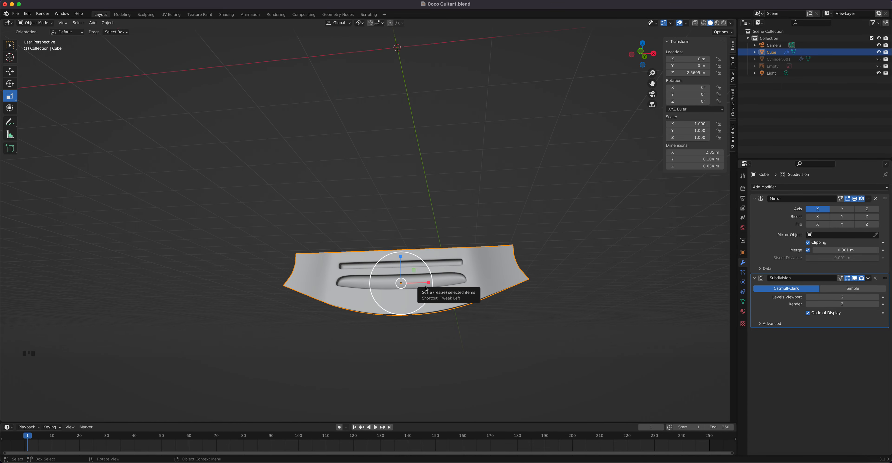
key(KP_1)
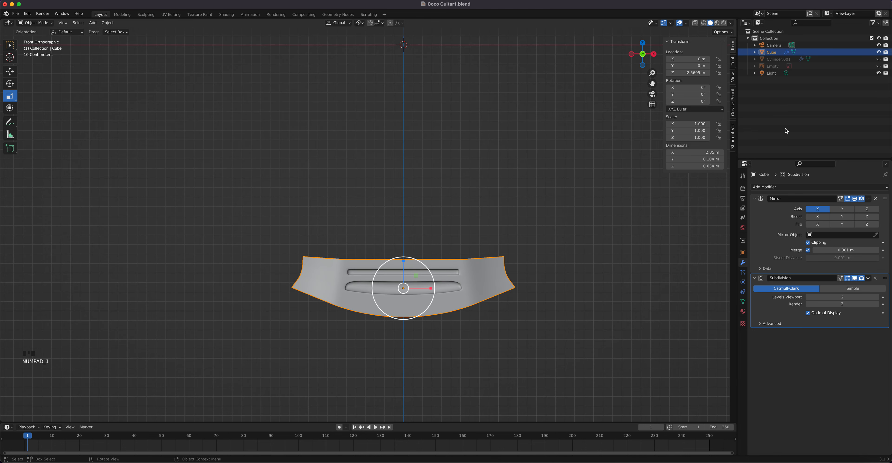
click(878, 60)
middle_drag(475, 241, 407, 230)
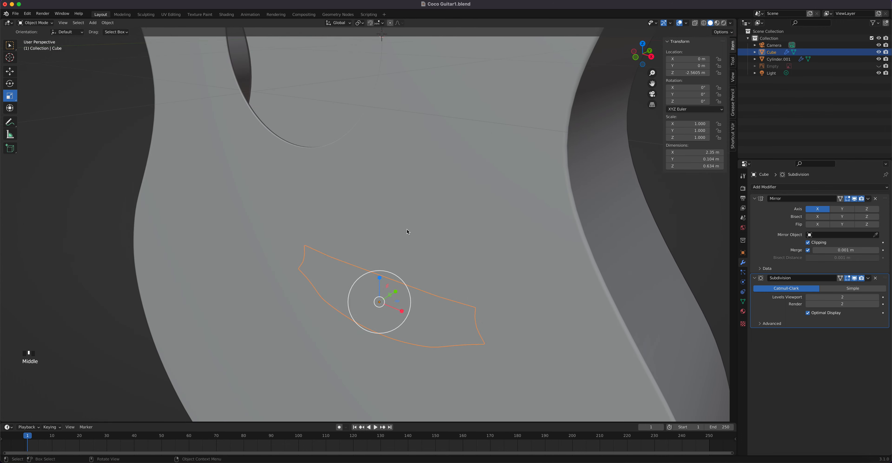
click(11, 73)
drag(397, 293, 301, 344)
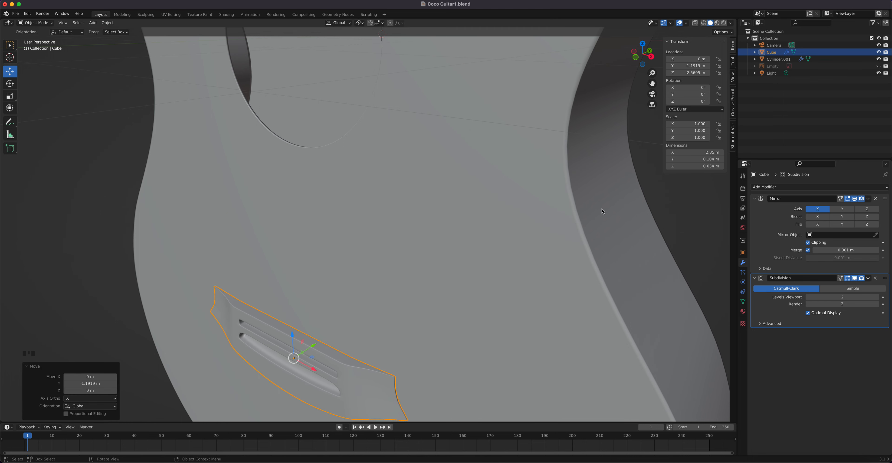
shift+middle_drag(488, 275, 502, 157)
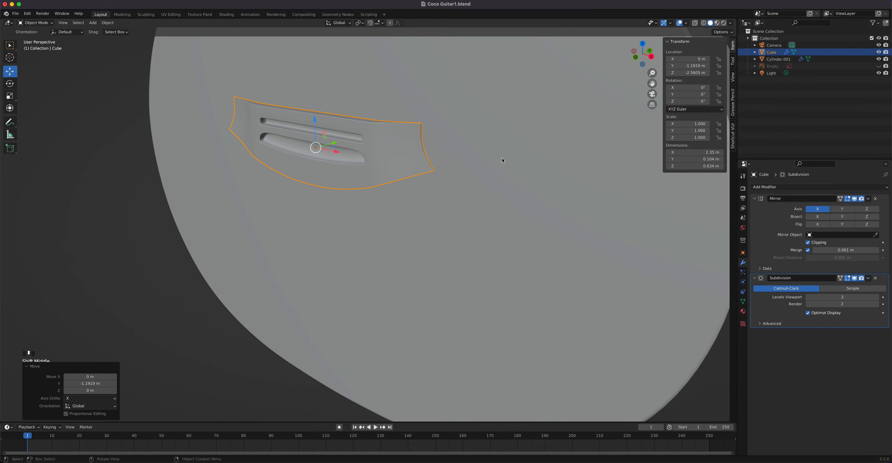
- Move the bridge 0.18292 m along Y towards the body's front face, showing the wireframe overlay only for this move
click(688, 23)
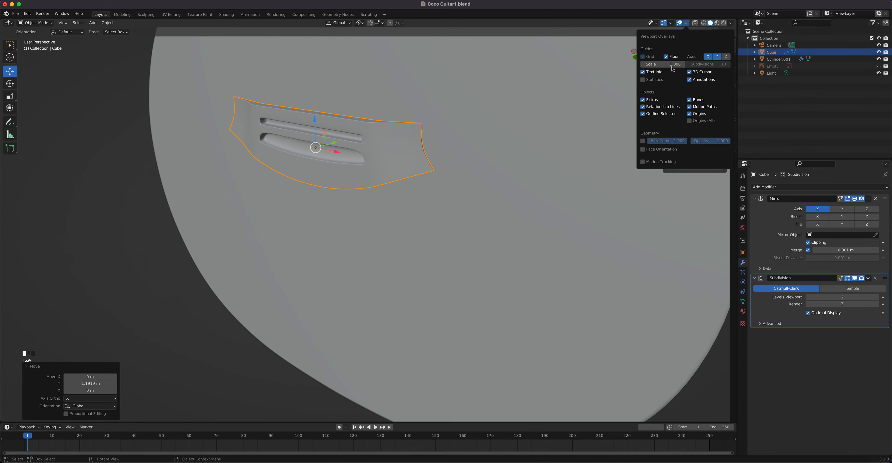
click(643, 141)
middle_drag(505, 128, 433, 183)
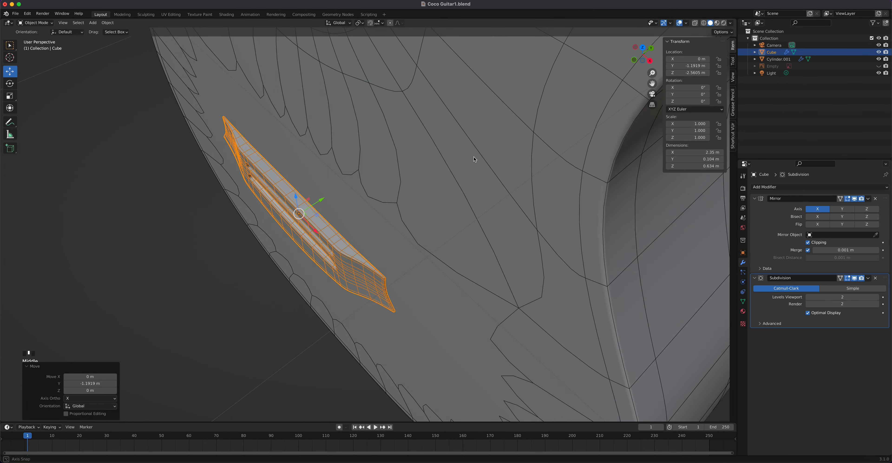
scroll(414, 191, up, 3)
scroll(413, 192, up, 1)
drag(309, 242, 346, 222)
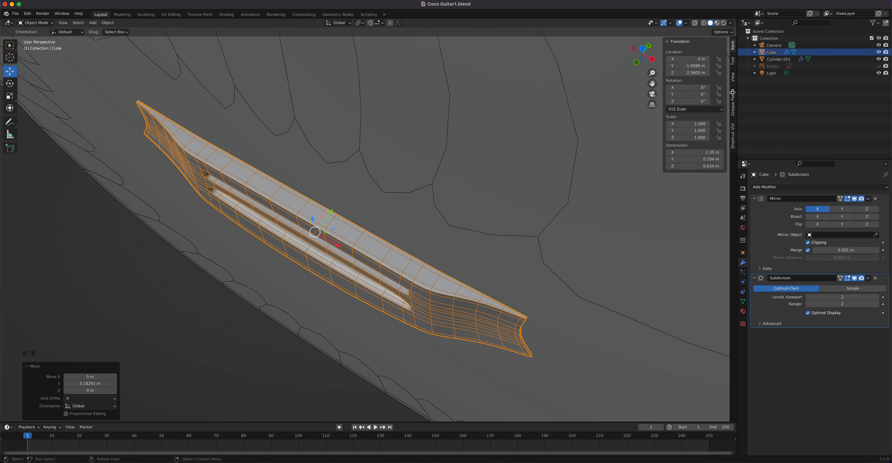
click(686, 23)
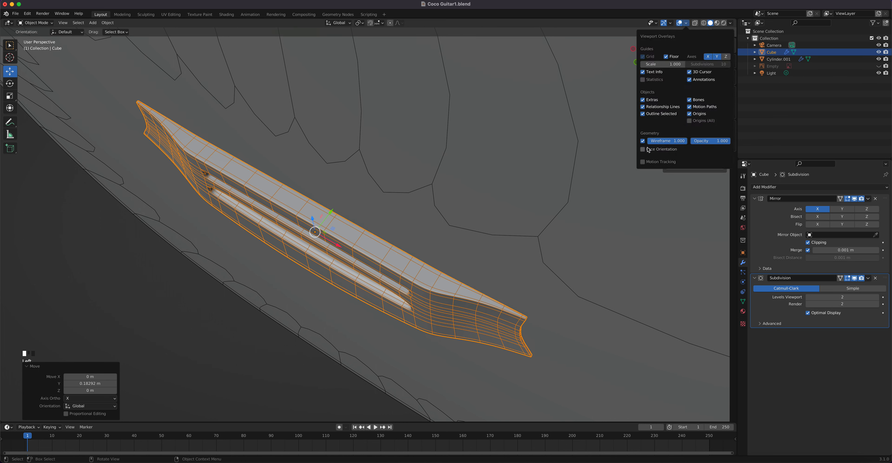
click(643, 141)
- In the right orthographic view, nudge the bridge 0.000852 m along Y so its back sits against the body
key(KP_3)
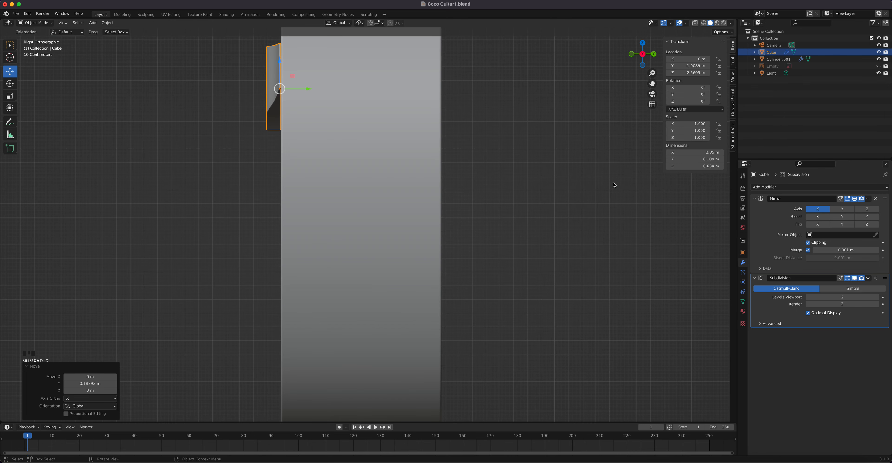
shift+middle_drag(351, 124, 456, 177)
scroll(388, 282, up, 6)
drag(425, 298, 423, 296)
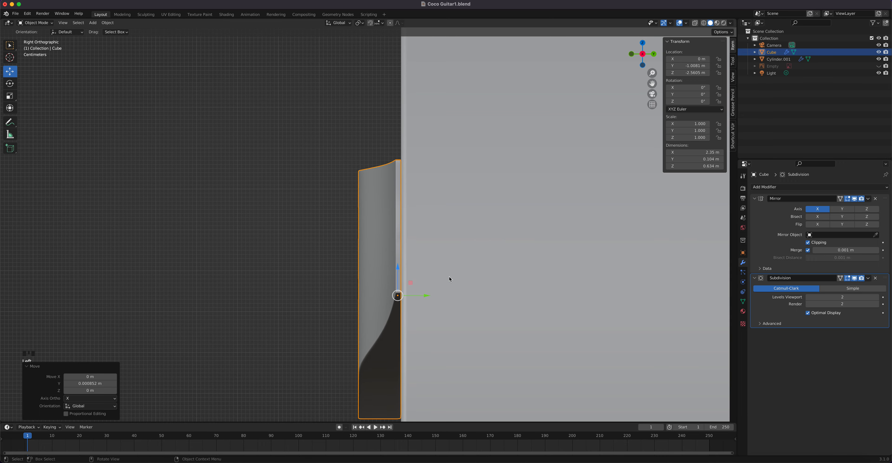
- Give the bridge a new material with a dark brown base colour, HSV 0.032, 1.000, 0.061, shown in Material Preview shading
middle_drag(449, 277, 455, 229)
click(742, 311)
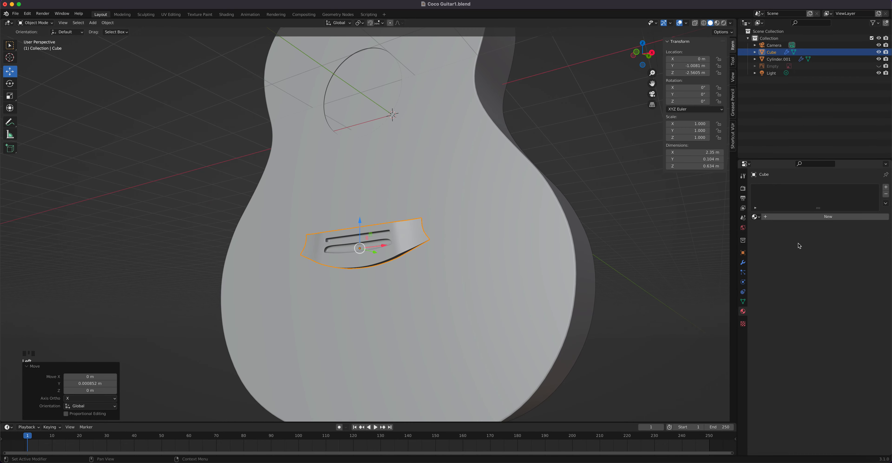
click(786, 217)
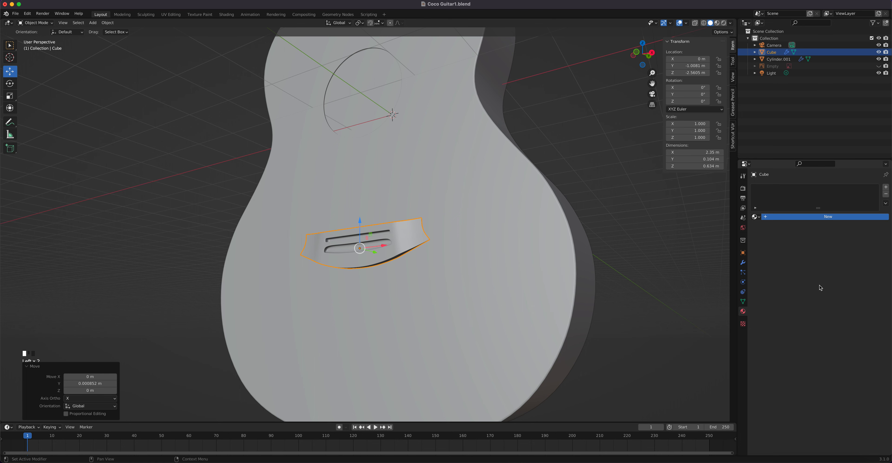
click(717, 23)
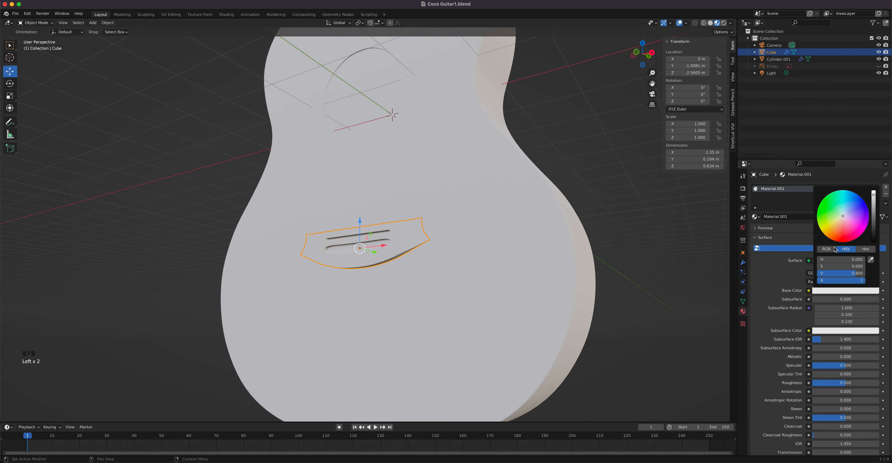
drag(840, 222, 832, 240)
drag(874, 197, 874, 228)
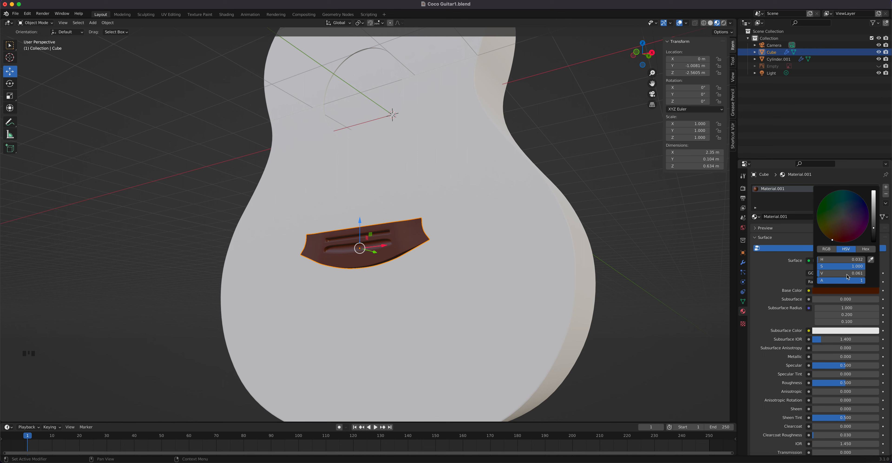
scroll(815, 423, down, 5)
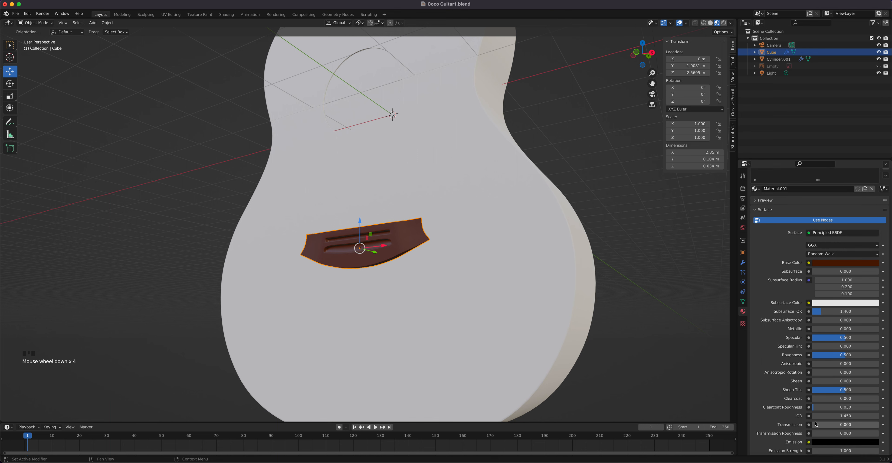
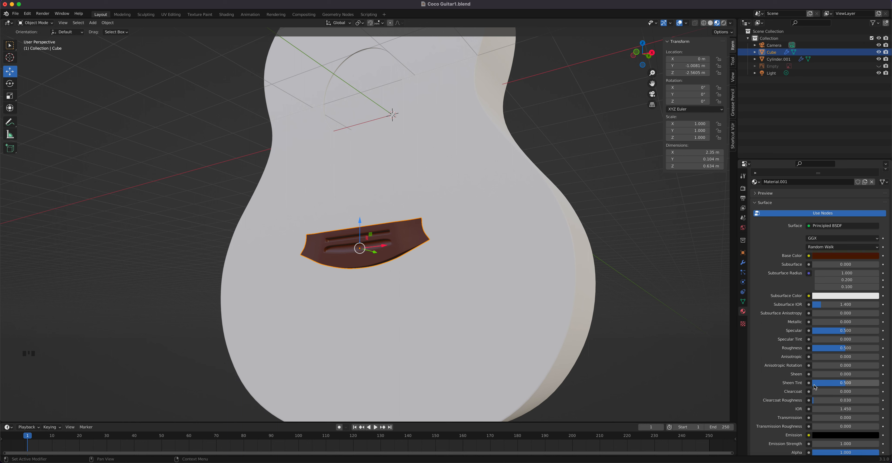
- Set the roughness of the bridge's dark brown material to 0.899
drag(844, 348, 869, 348)
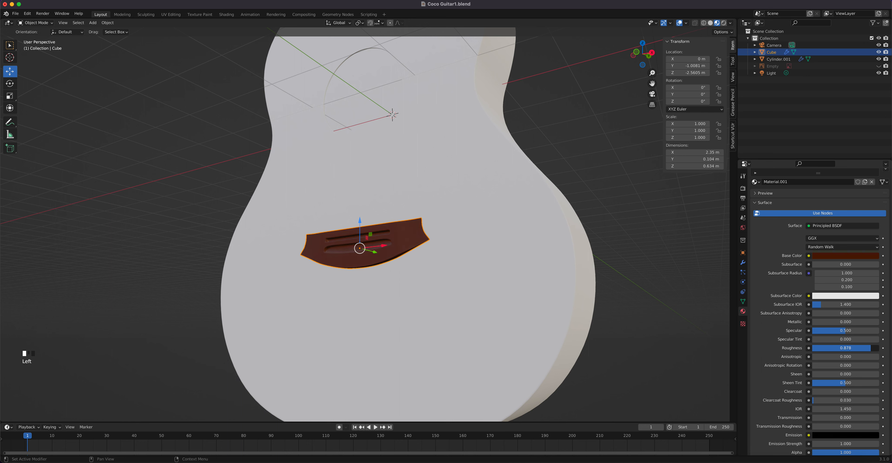
- Give the guitar body a new material with a light orange-tan base colour, HSV 0.084, 0.813, 0.800
click(527, 276)
click(821, 217)
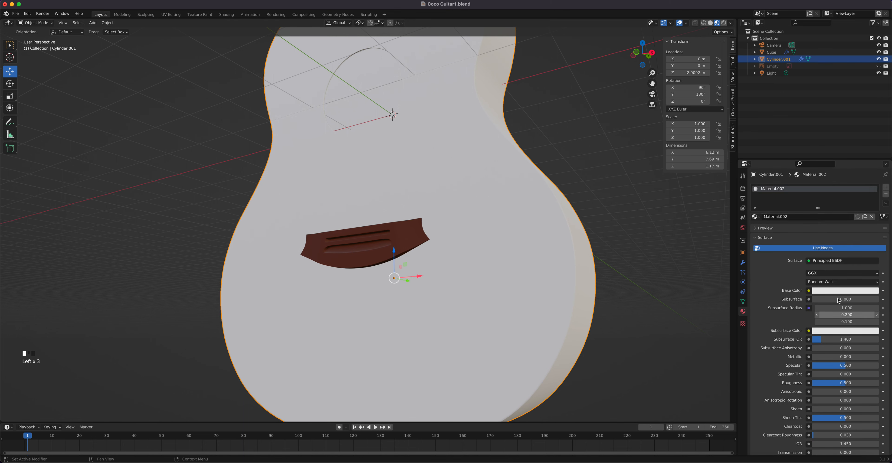
click(842, 291)
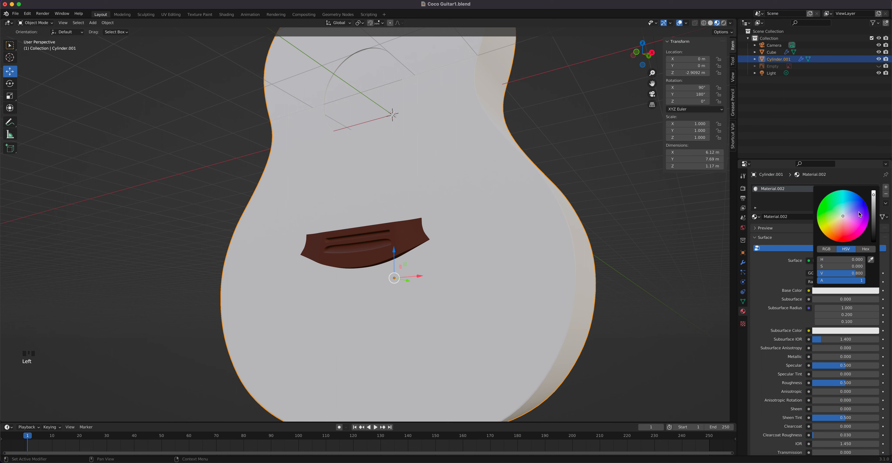
click(838, 226)
drag(837, 224, 834, 228)
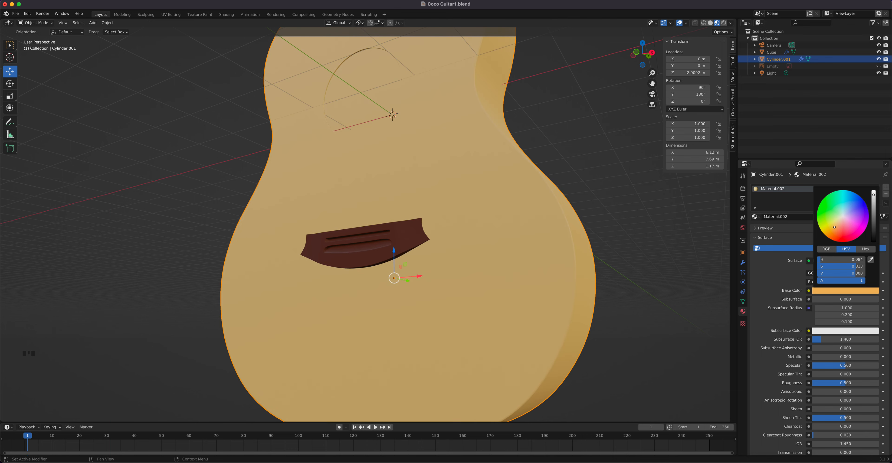
- Darken the guitar body's base colour to a medium golden brown by lowering only its value
middle_drag(528, 189, 743, 228)
click(835, 290)
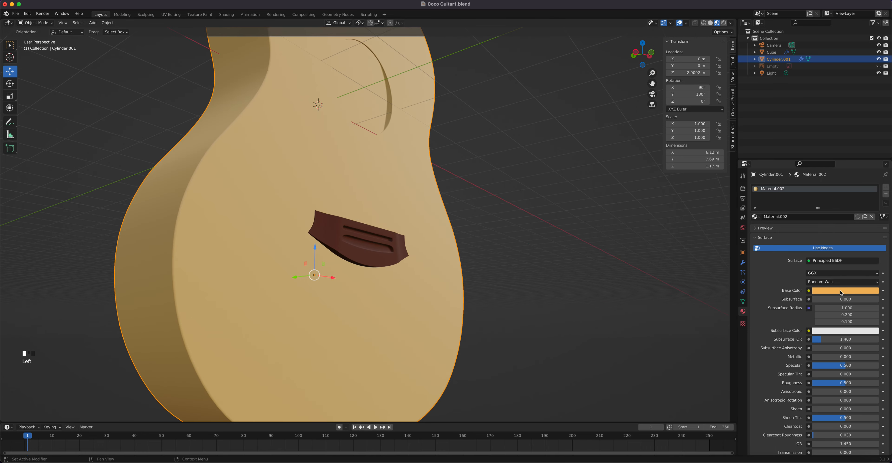
drag(873, 196, 873, 214)
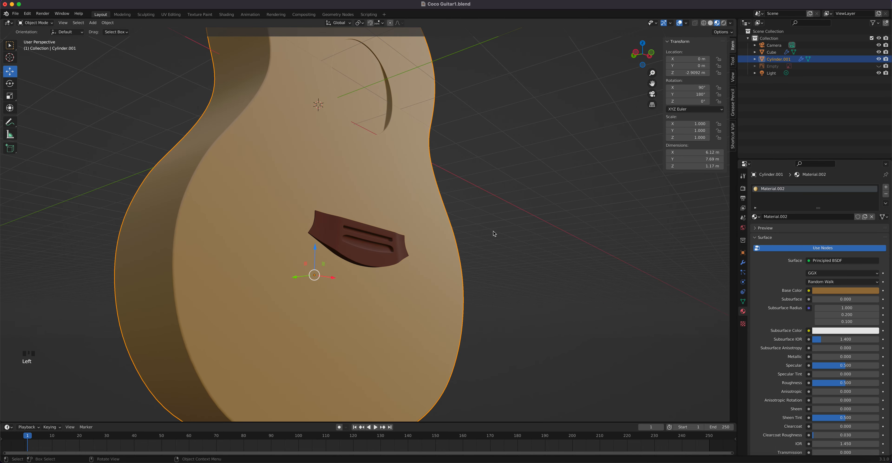
middle_drag(495, 231, 435, 256)
scroll(412, 237, down, 4)
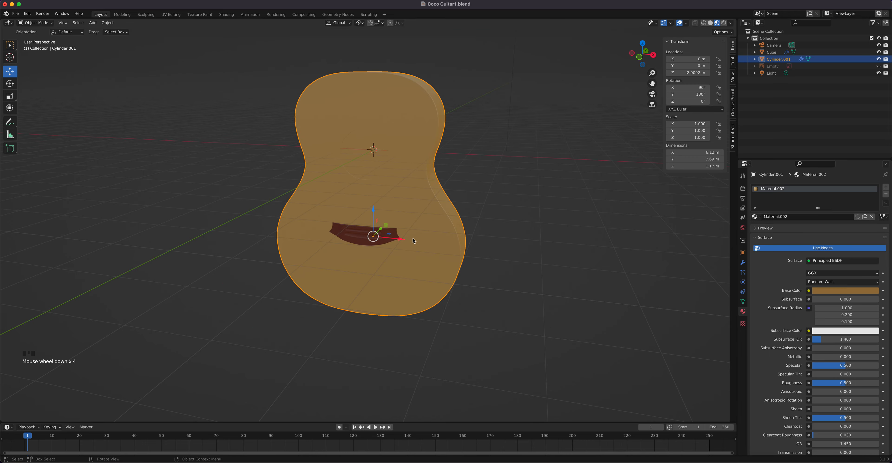
scroll(413, 237, up, 2)
middle_drag(435, 218, 412, 175)
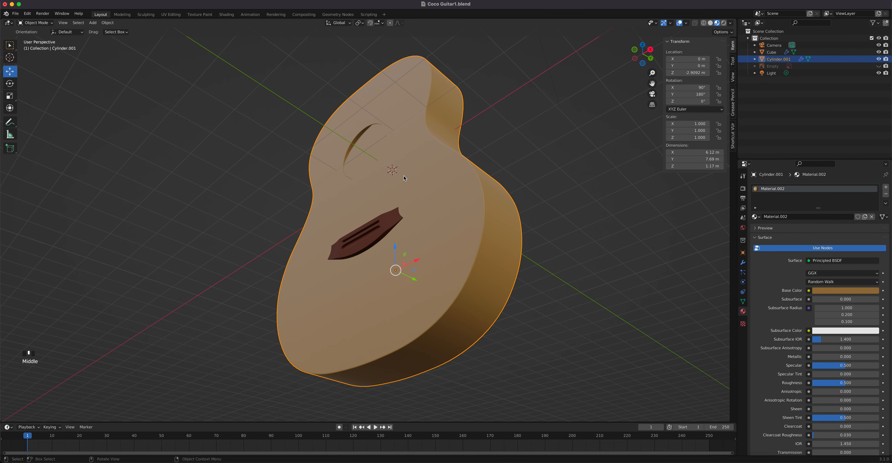
- Open the bridge mesh in Edit Mode and isolate it from the guitar body in local view
scroll(409, 208, up, 8)
key(Tab)
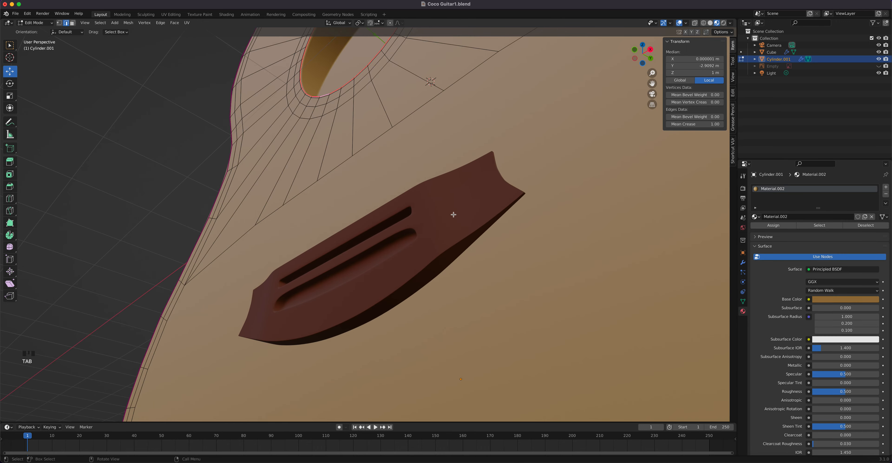
key(Tab)
click(437, 219)
key(Tab)
scroll(439, 219, up, 4)
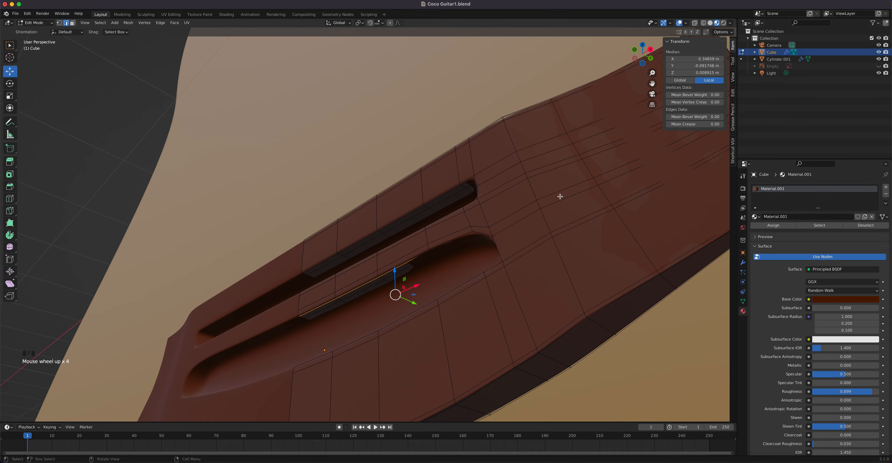
middle_drag(559, 196, 596, 235)
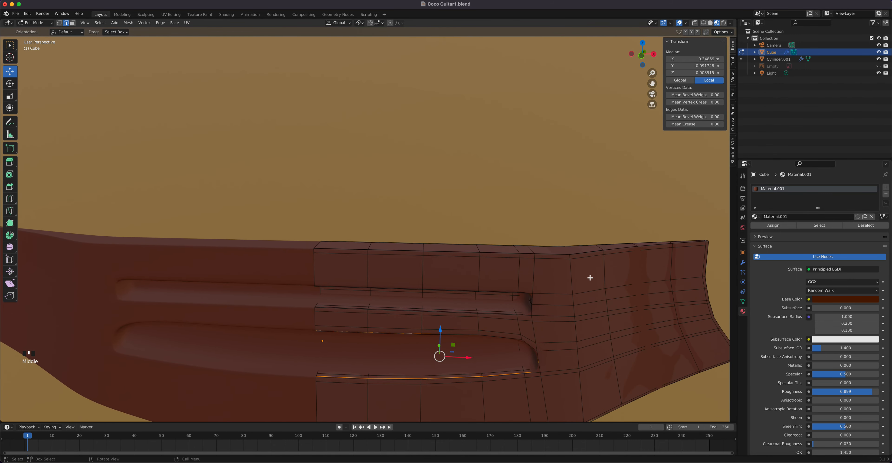
key(KP_Divide)
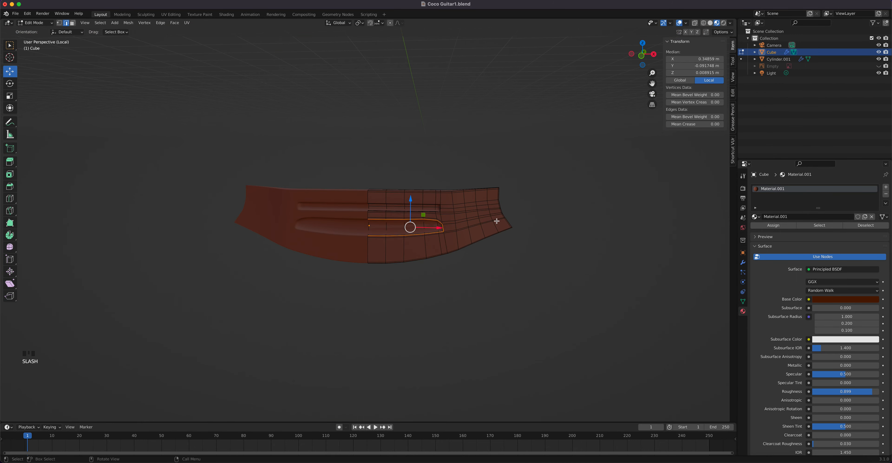
- Add an edge loop across the bridge's height, close beside the bend where the flared end begins
middle_drag(498, 223, 472, 199)
scroll(474, 200, up, 2)
scroll(474, 200, up, 1)
middle_drag(523, 211, 415, 259)
scroll(485, 310, up, 2)
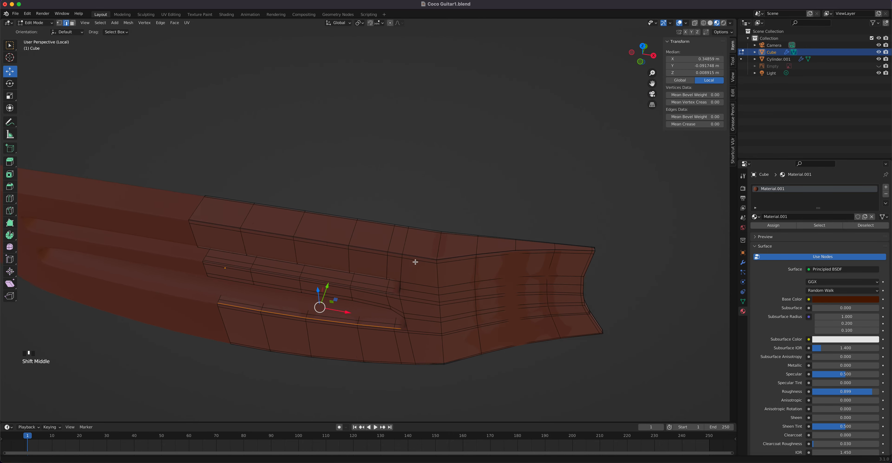
scroll(413, 263, up, 2)
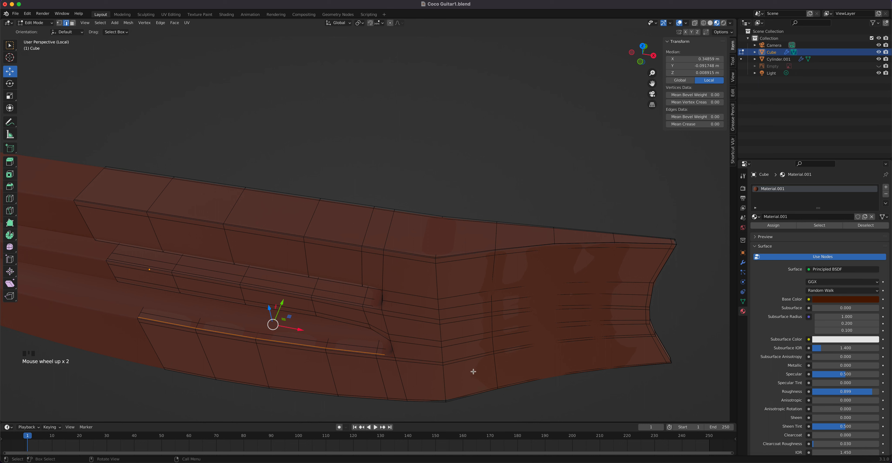
key(ctrl)
key(ctrl+r)
click(447, 256)
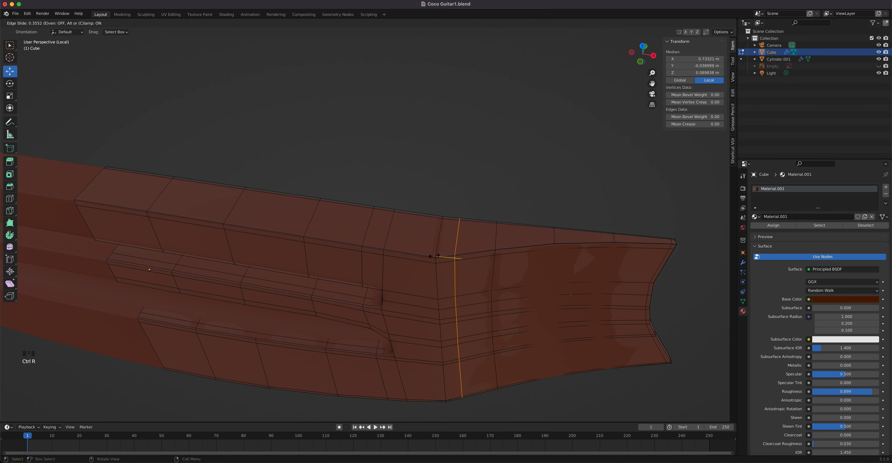
- Add one edge loop on the outer side of the bridge's wing crease, edge-sliding it by about -0.053 from the crease
click(428, 266)
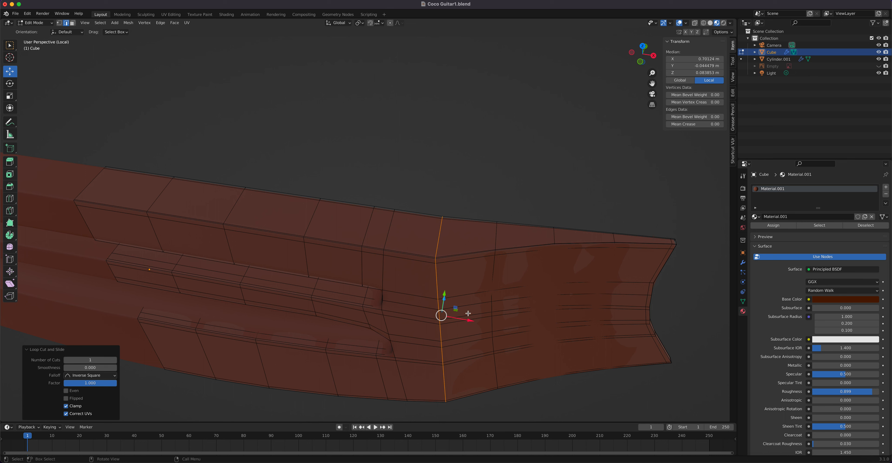
key(g)
key(g)
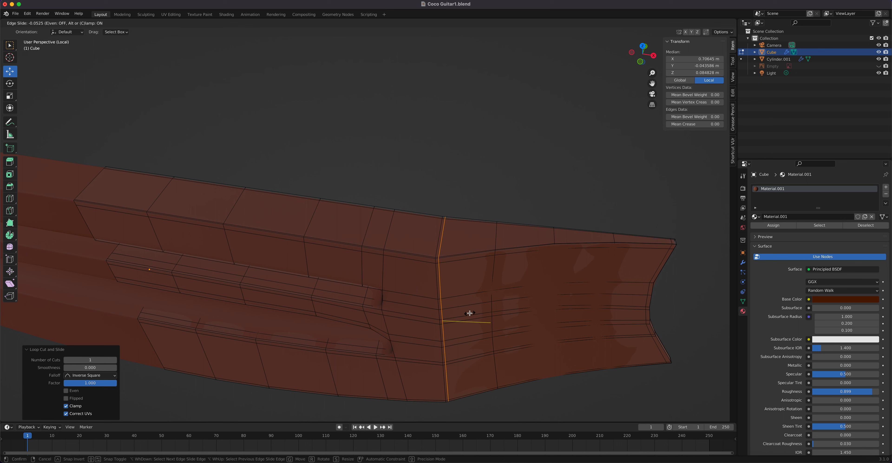
click(469, 314)
- Add a second edge loop on the slotted side of the wing crease, edge-sliding it by about -0.067 from the crease
key(ctrl+r)
click(428, 257)
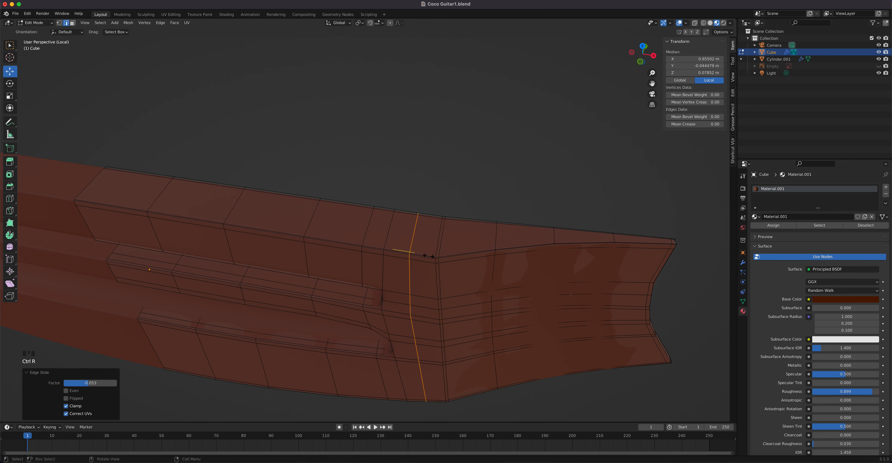
click(452, 269)
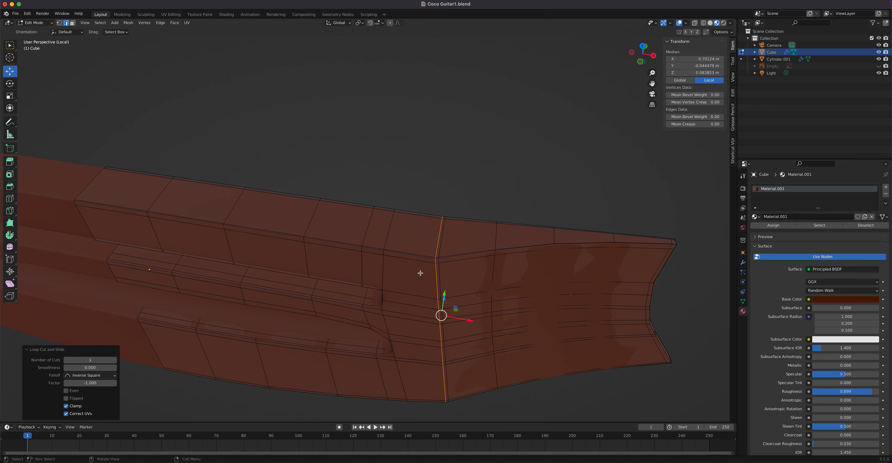
key(g)
key(g)
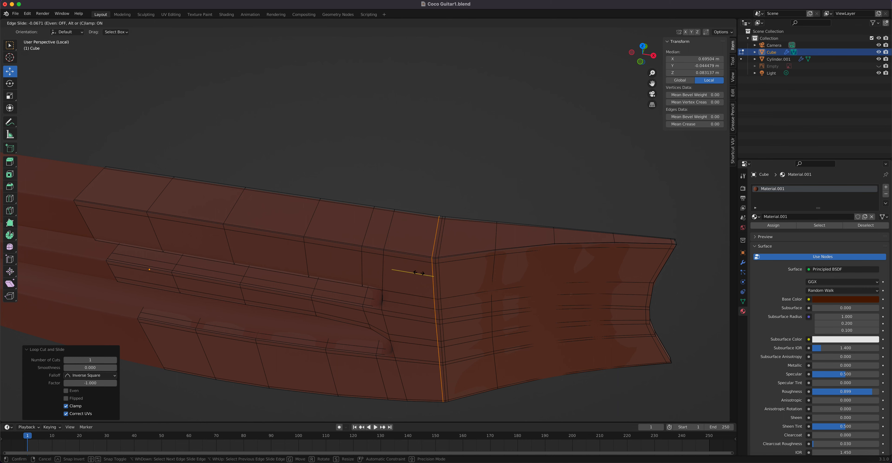
click(418, 273)
- Return the bridge to Object Mode and save the project as a new version named Coco Guitar2.blend
middle_drag(373, 256, 380, 223)
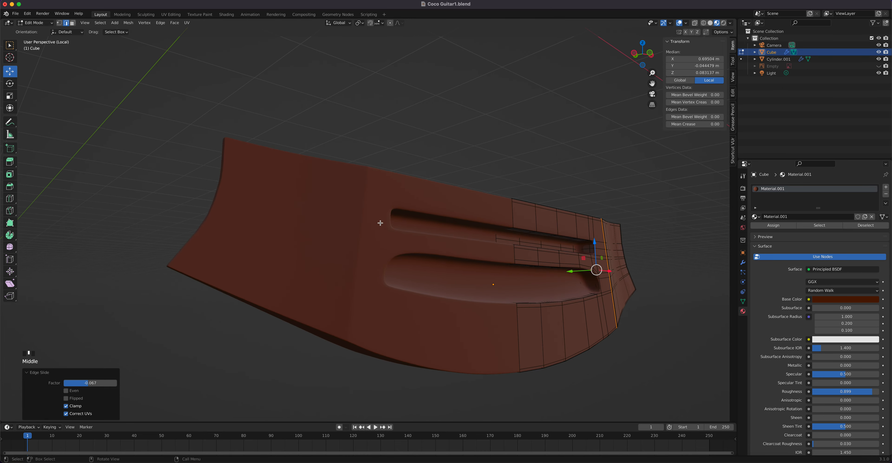
middle_drag(350, 322, 385, 361)
middle_drag(390, 330, 299, 282)
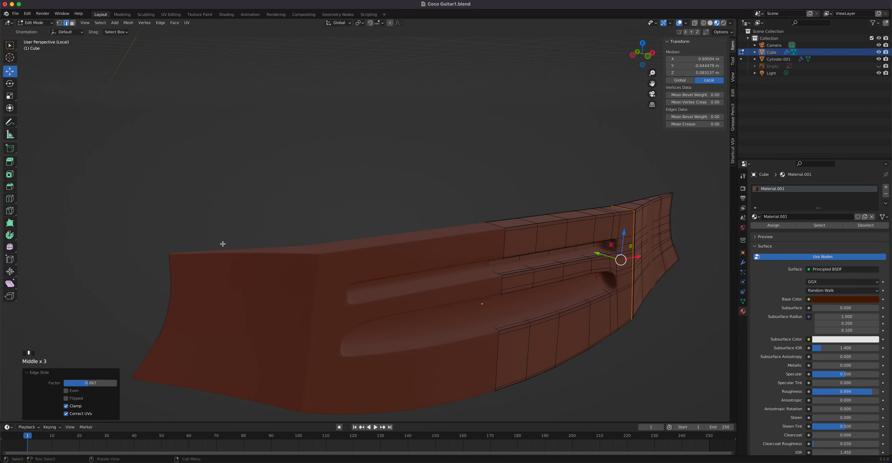
middle_drag(304, 247, 476, 301)
key(Tab)
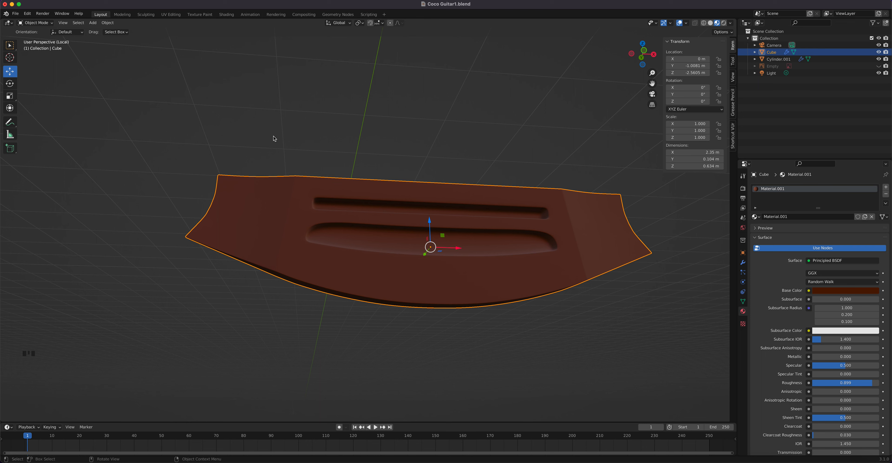
click(15, 13)
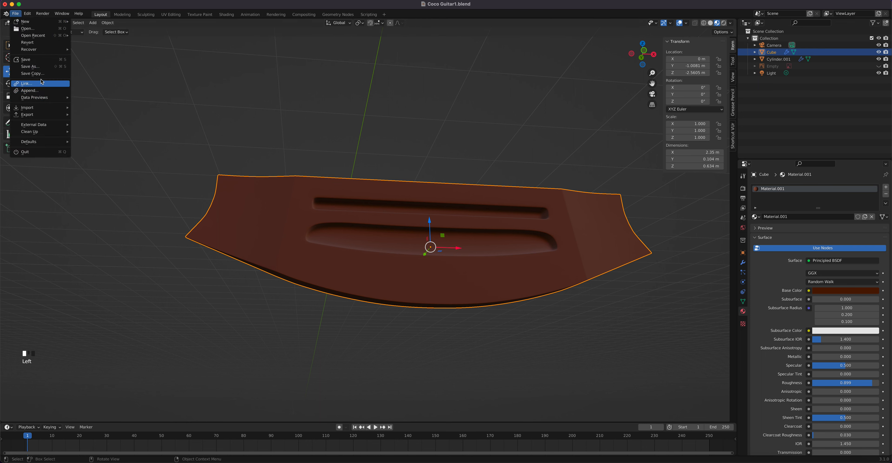
click(30, 66)
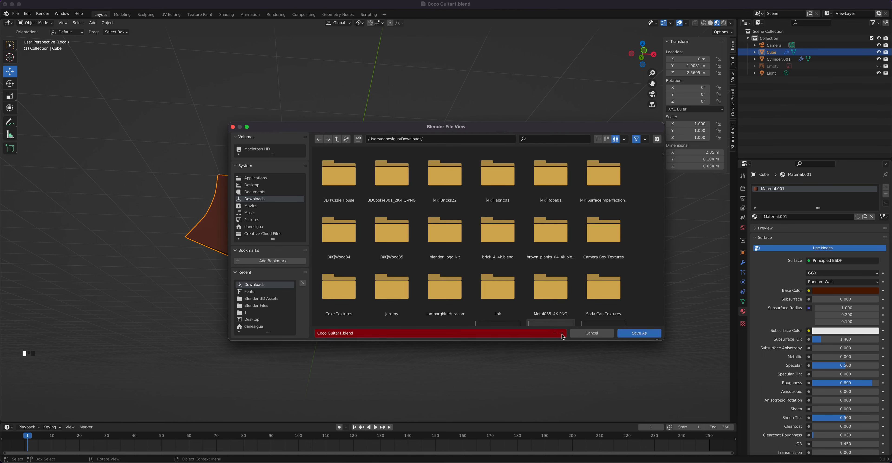
click(562, 334)
click(639, 334)
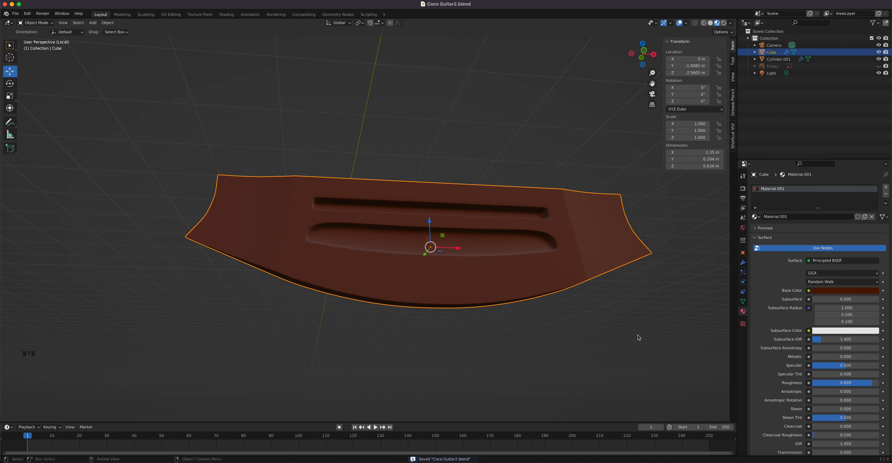
- Unhide the Empty reference image, exit local view and show the whole guitar in front orthographic view
scroll(533, 266, down, 2)
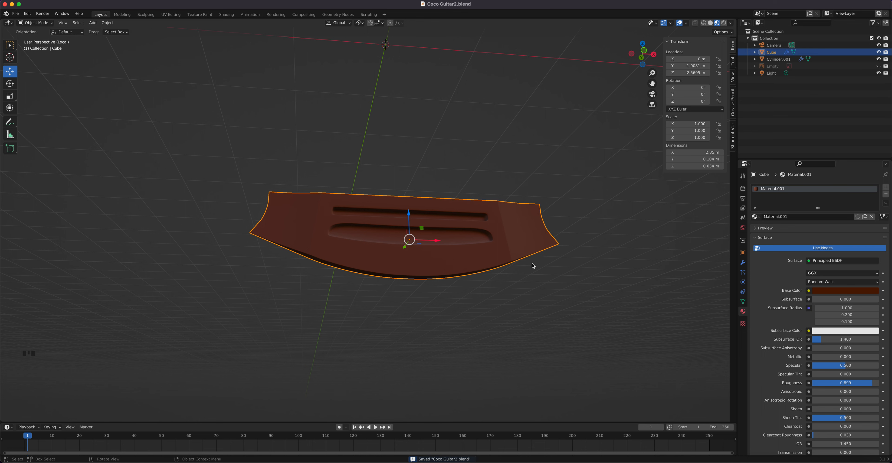
key(KP_1)
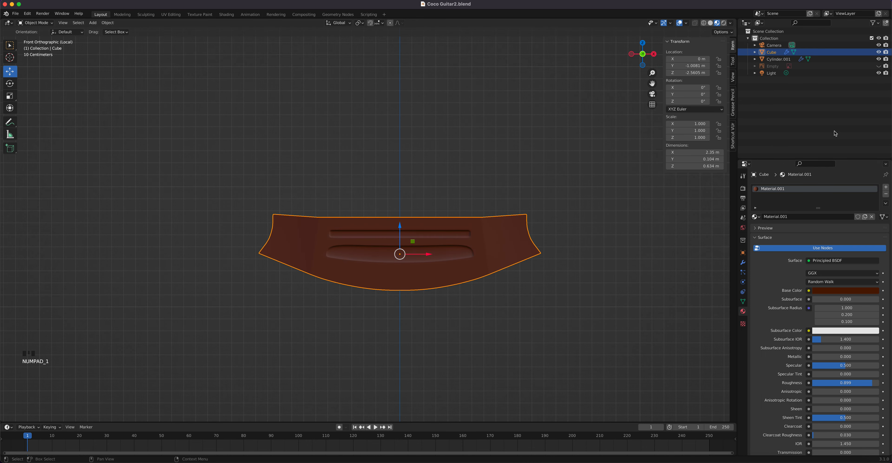
click(878, 66)
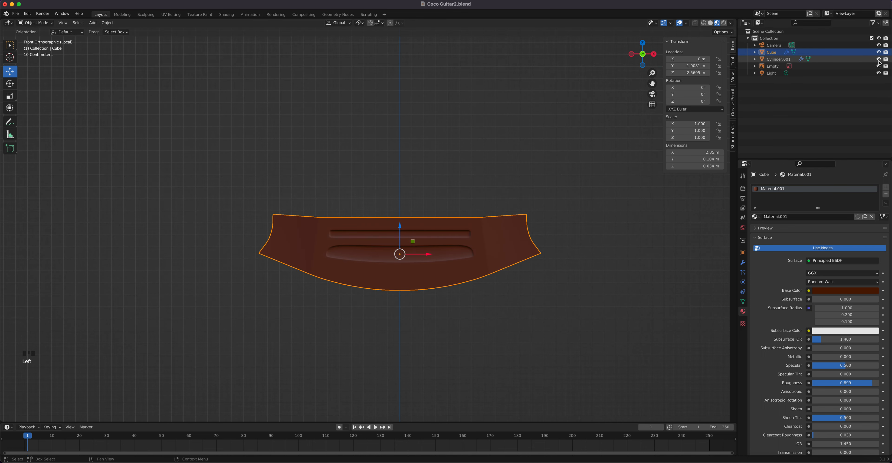
scroll(590, 209, down, 6)
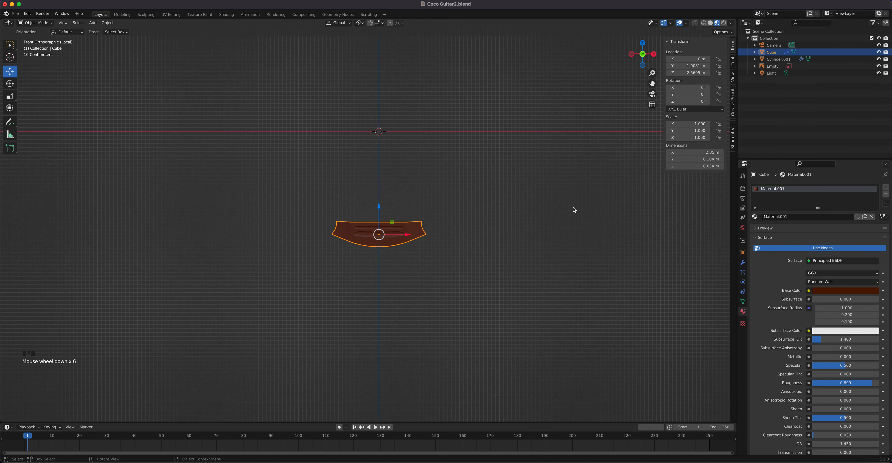
key(KP_1)
key(slash)
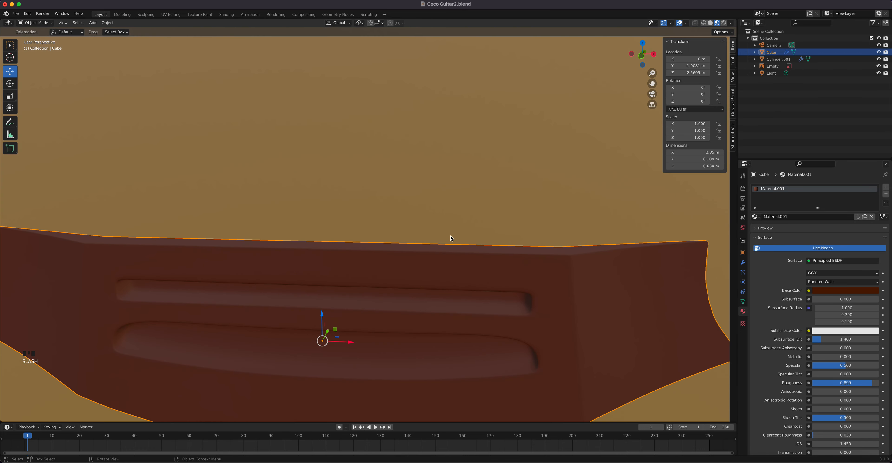
key(KP_1)
scroll(453, 236, down, 10)
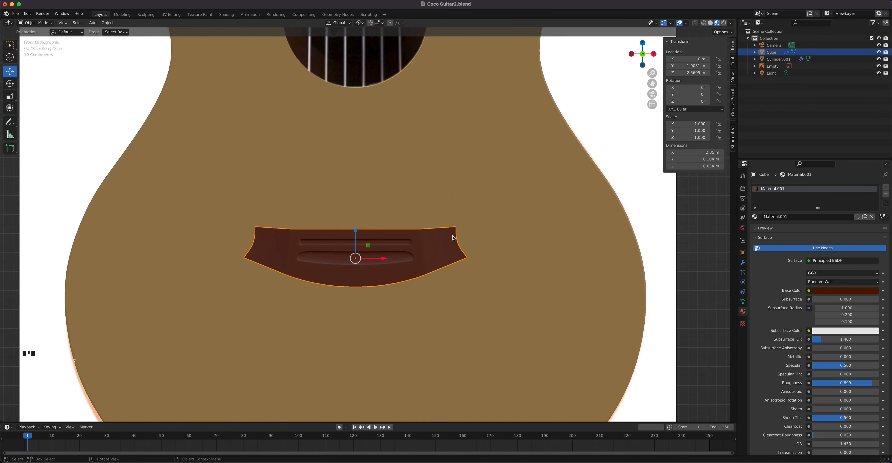
scroll(523, 150, down, 3)
shift+middle_drag(528, 189, 675, 103)
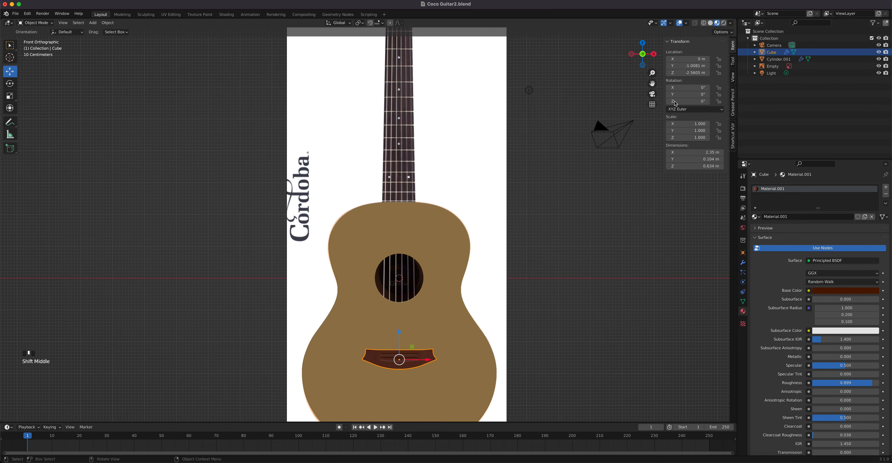
- Switch the viewport to solid shading with X-ray so the reference image shows through the guitar body
click(695, 24)
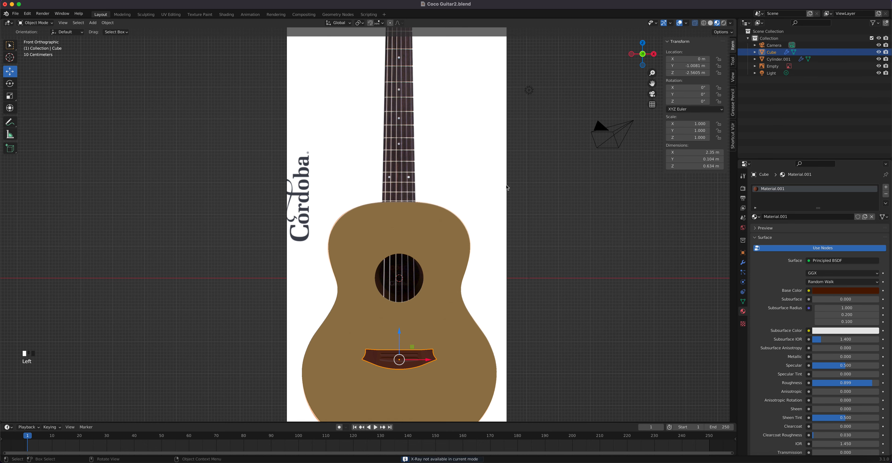
shift+middle_drag(505, 187, 520, 271)
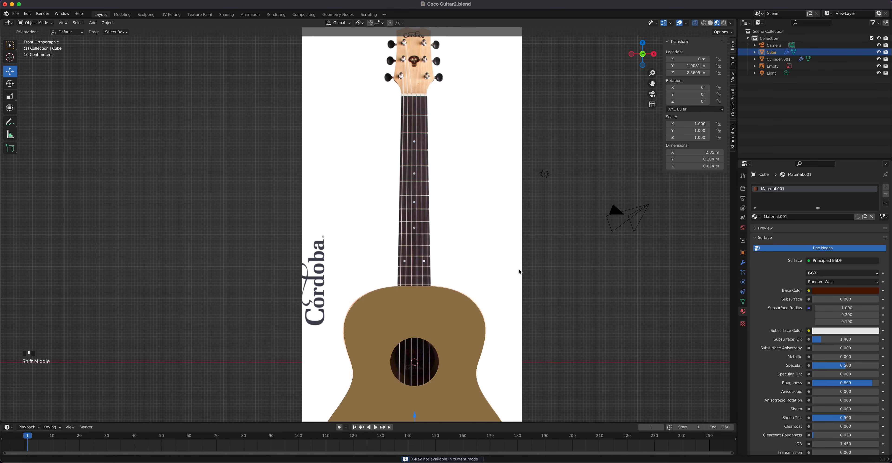
click(710, 24)
shift+middle_drag(471, 208, 482, 225)
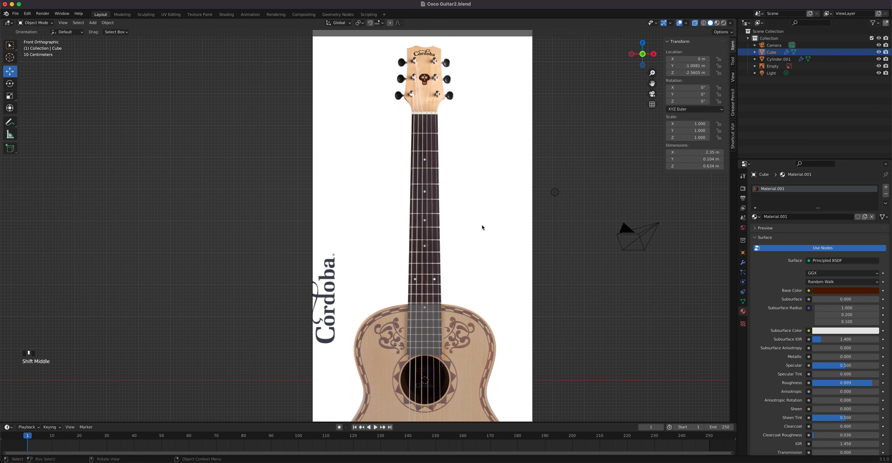
- Add a 2 m mesh plane at the world origin and rotate it 90° about the X axis
scroll(422, 353, up, 3)
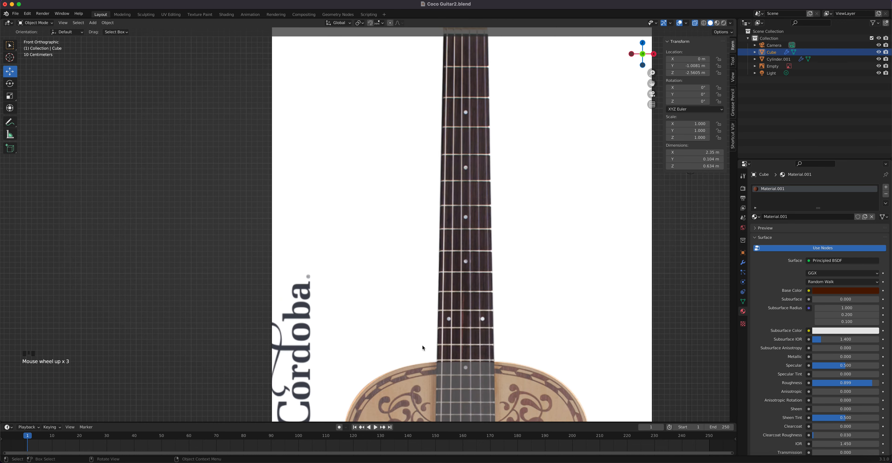
shift+middle_drag(498, 319, 462, 191)
shift+scroll(423, 252, down, 1)
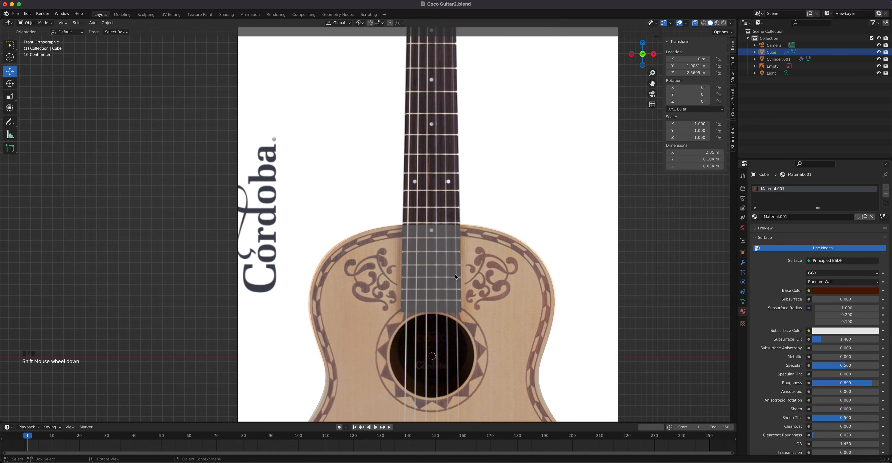
key(shift+a)
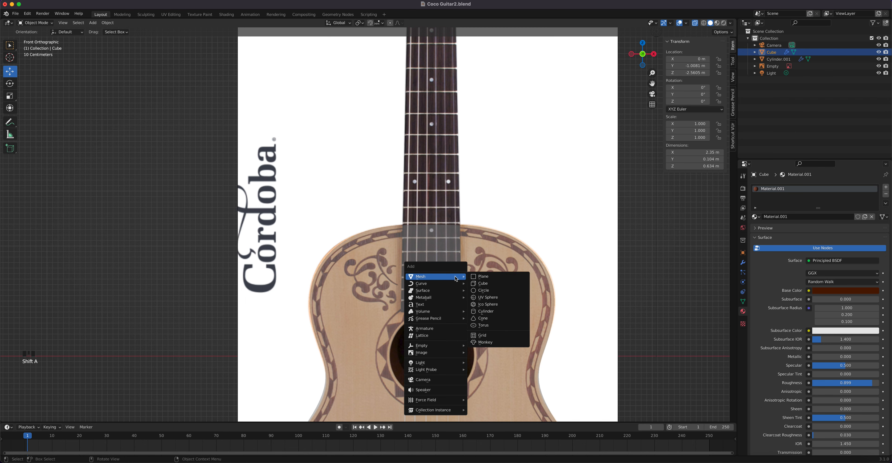
click(473, 277)
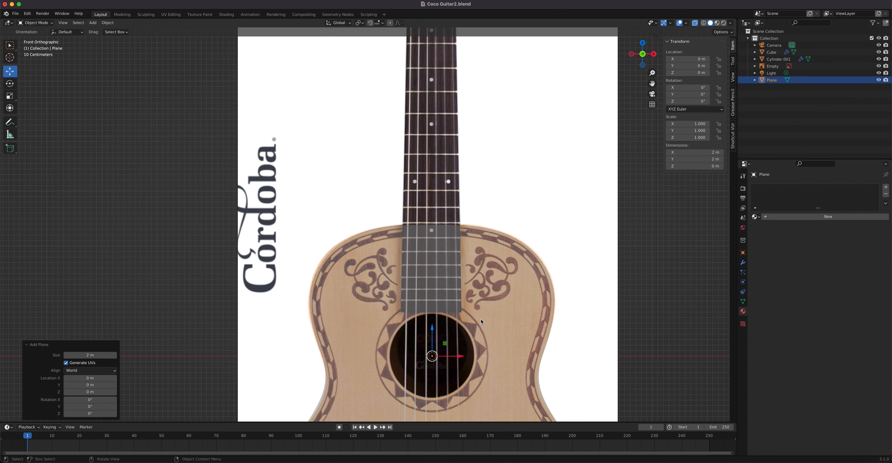
scroll(458, 347, down, 2)
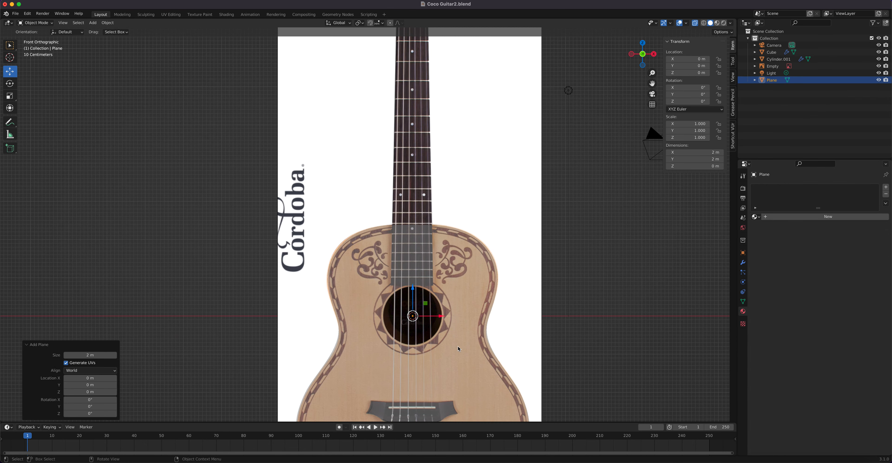
scroll(458, 346, up, 1)
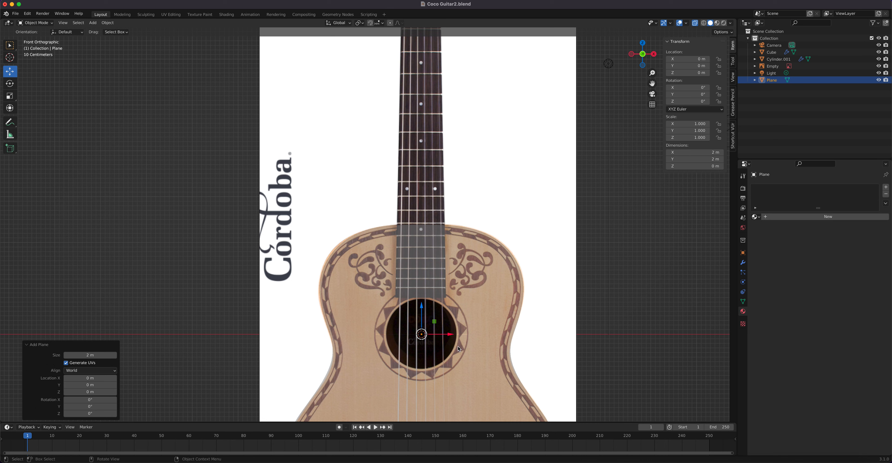
text(rx90)
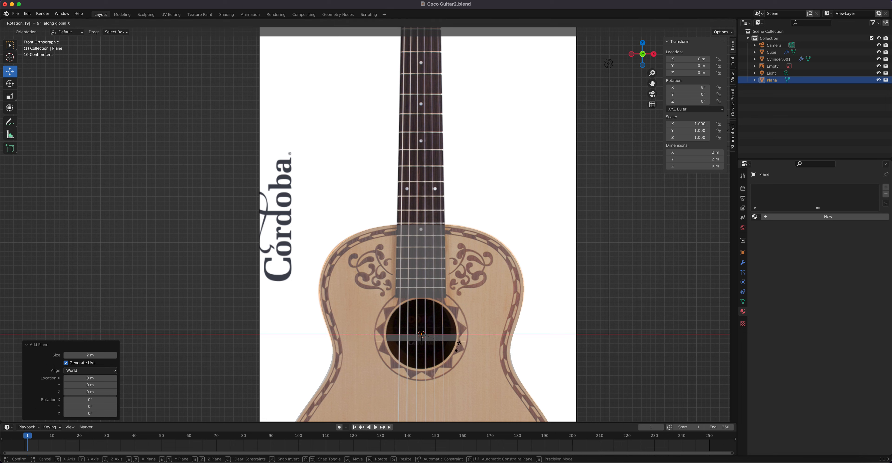
click(458, 346)
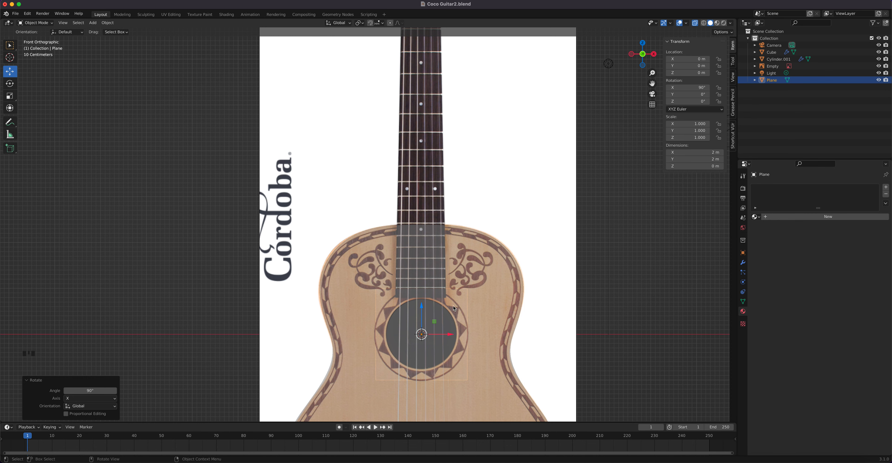
- Select the plane's two left vertices and snap them along X to the centre line at X 0 m
key(Tab)
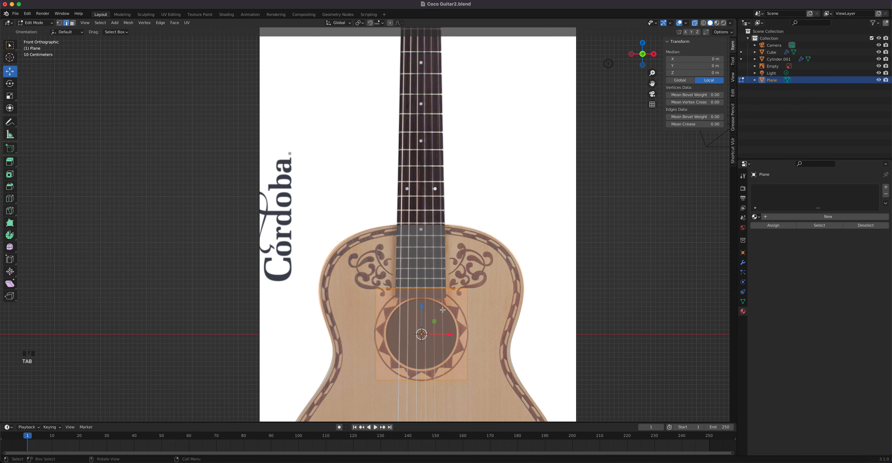
scroll(443, 310, up, 1)
key(1)
shift+middle_drag(363, 301, 362, 191)
drag(340, 167, 390, 342)
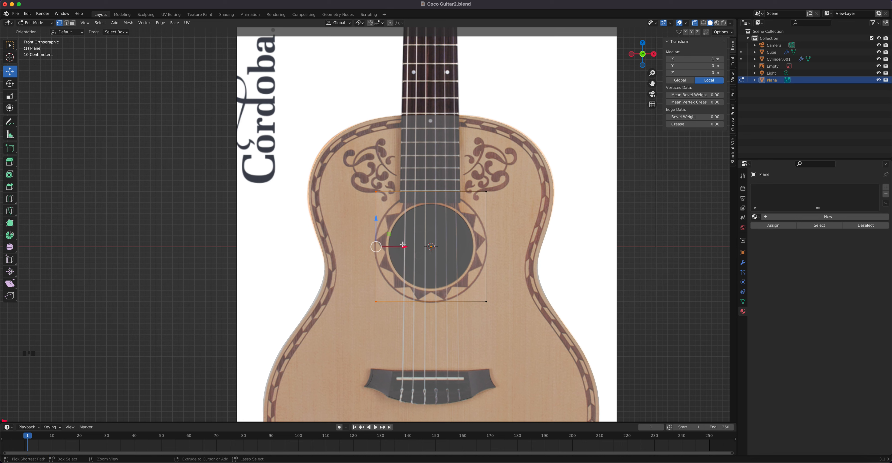
ctrl+drag(404, 247, 465, 246)
key(Tab)
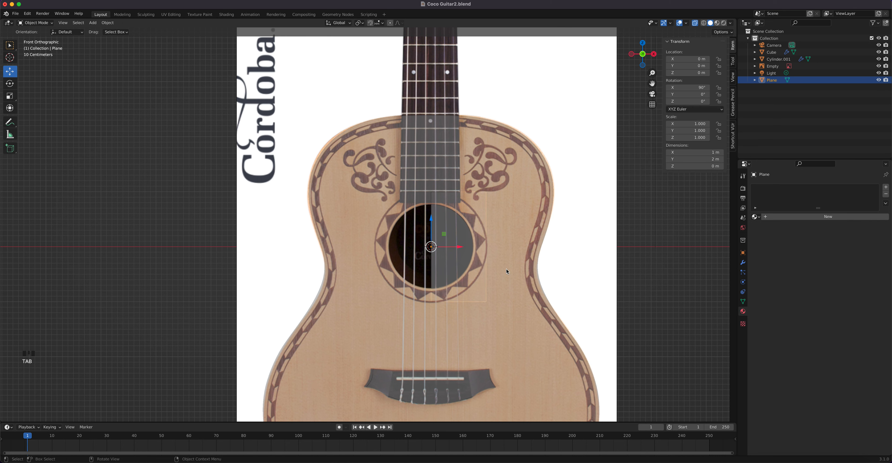
- Add a Mirror modifier on the X axis with Clipping enabled to the half plane and return to Edit Mode
click(743, 262)
click(796, 187)
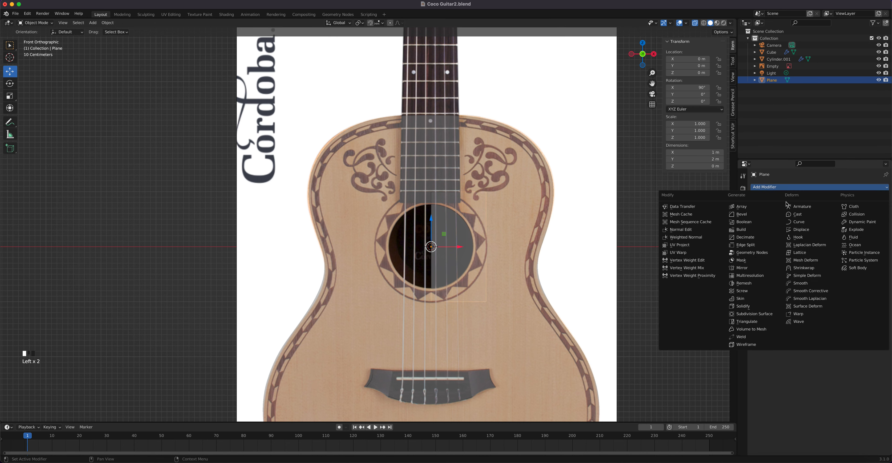
click(754, 268)
click(812, 242)
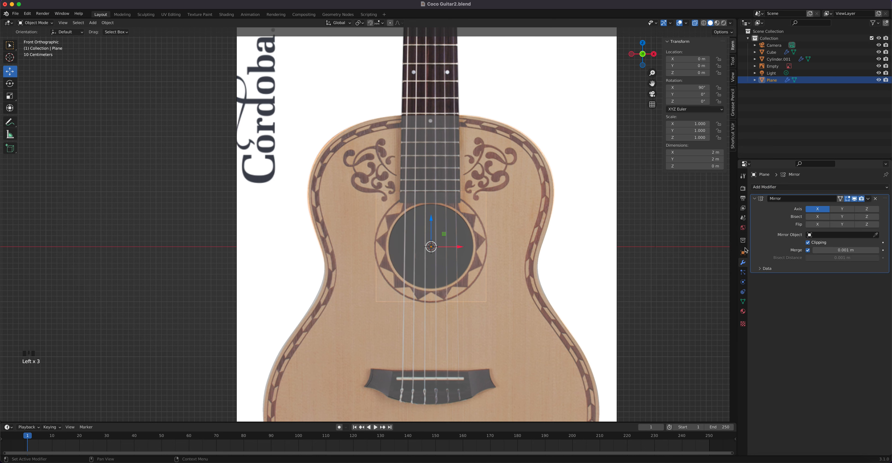
key(Tab)
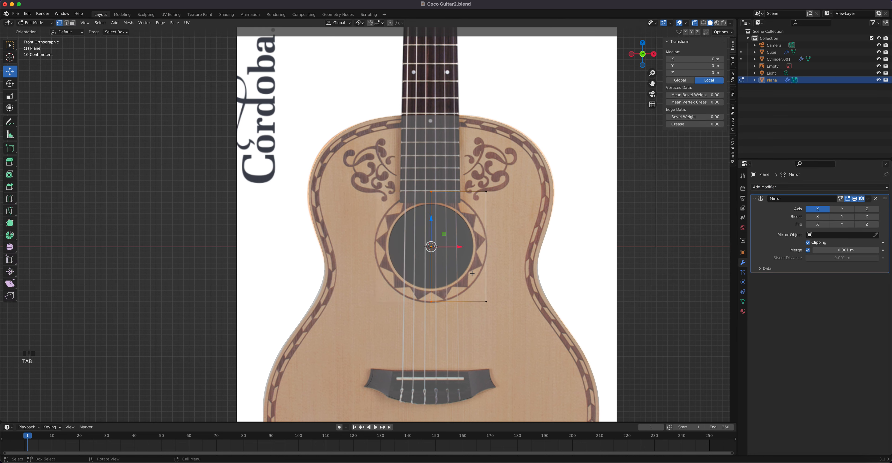
- Leave Edit Mode and raise the plane object about 3.18 m along Z, over the neck of the reference guitar
key(Tab)
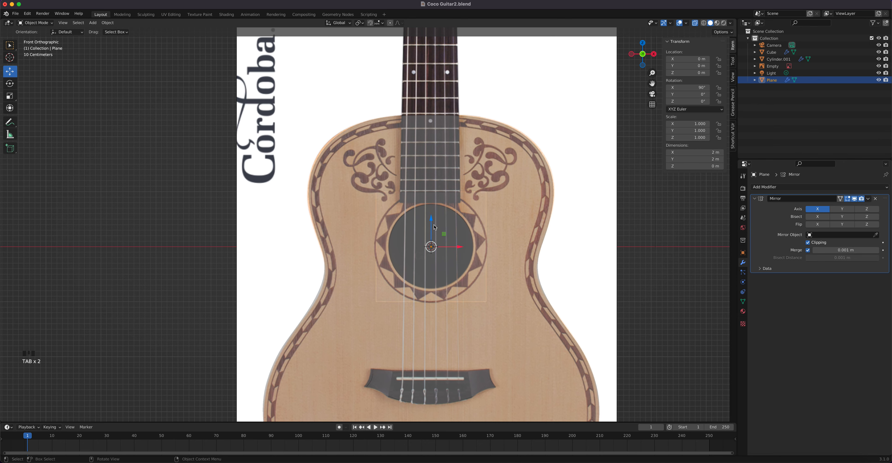
drag(434, 227, 435, 44)
shift+middle_drag(432, 79, 429, 252)
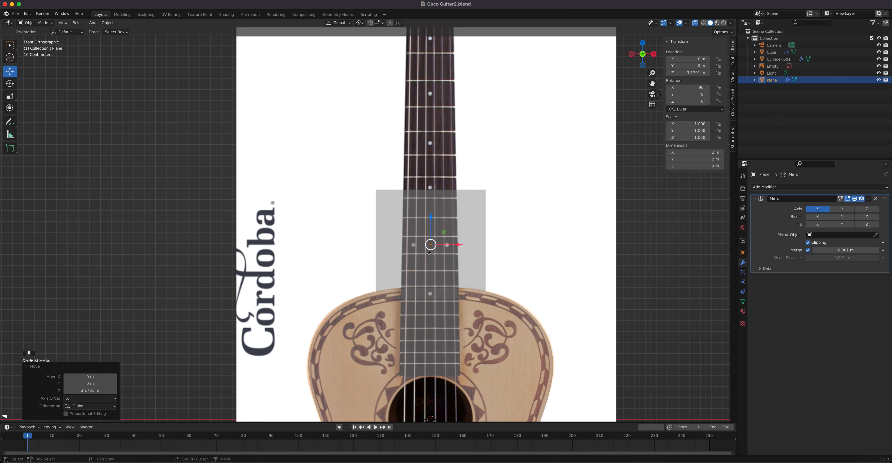
- Lower the plane's bottom edge about 1.38 m to the fretboard's sound-hole end and pull the outer edge in to about X 0.538 m
key(Tab)
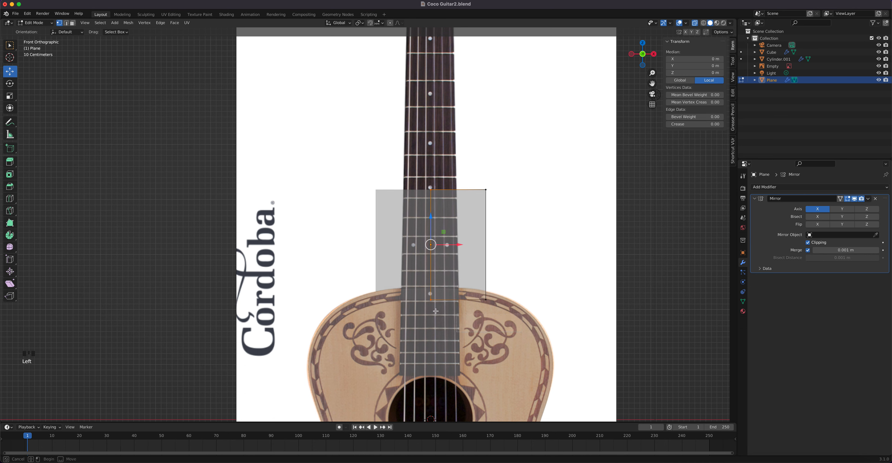
click(487, 299)
drag(457, 272, 452, 349)
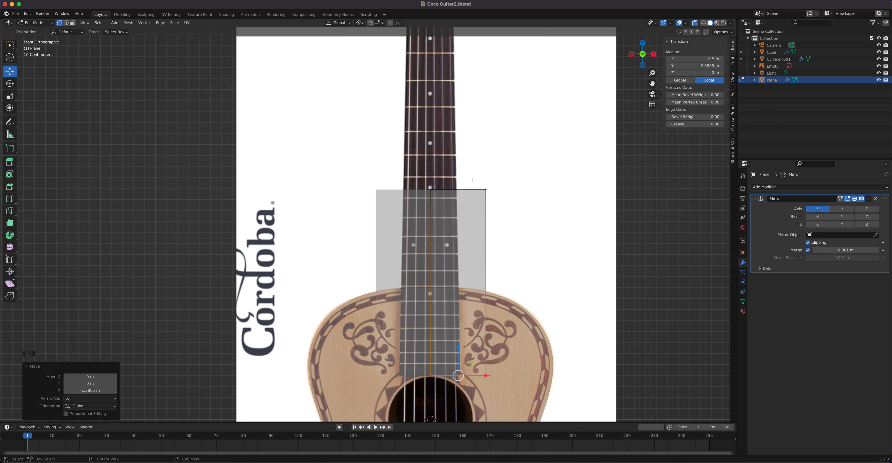
drag(472, 180, 525, 379)
drag(514, 283, 489, 287)
- Raise the plane's top edge along the neck to the lower edge of the reference nut, at about local Y 5.174 m
scroll(456, 219, down, 3)
drag(456, 220, 382, 190)
shift+middle_drag(415, 178, 438, 245)
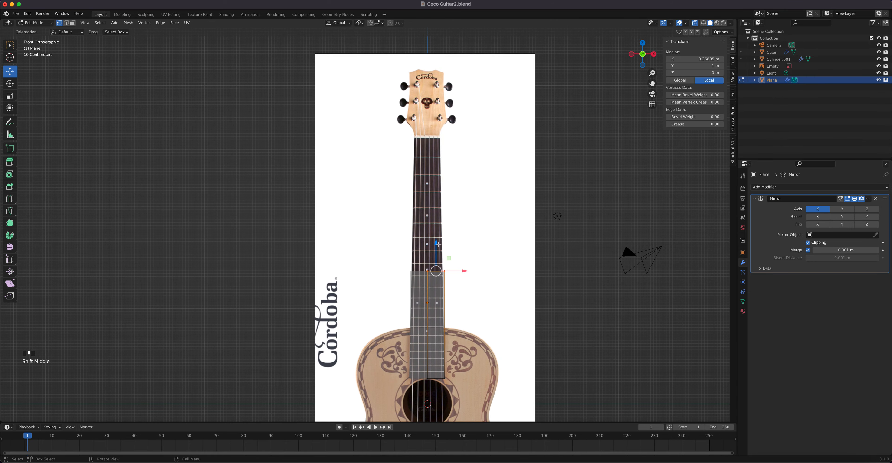
drag(439, 245, 441, 107)
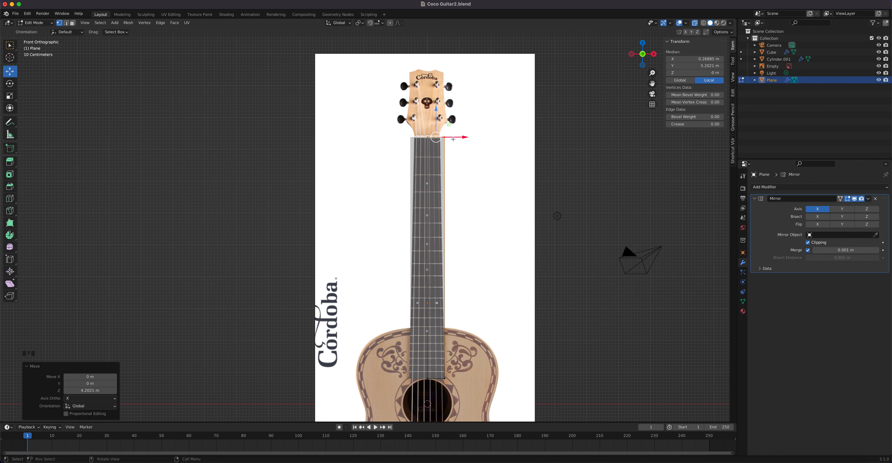
scroll(438, 146, up, 6)
shift+middle_drag(528, 158, 385, 419)
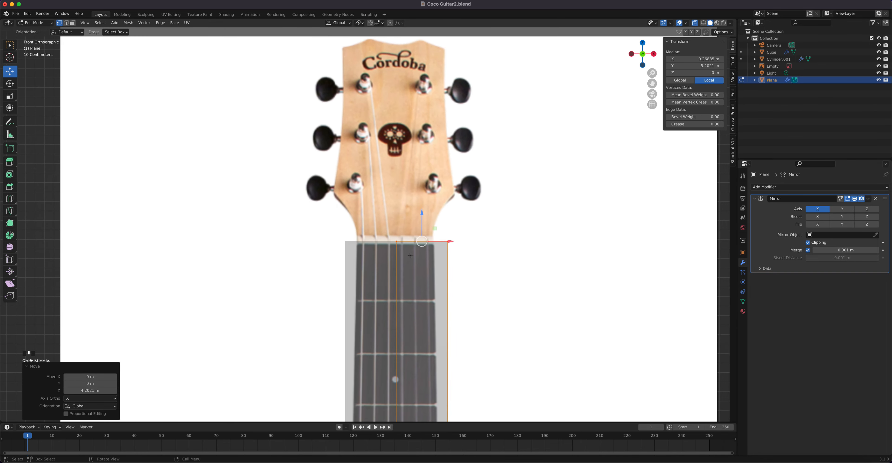
scroll(411, 255, up, 4)
drag(480, 229, 480, 236)
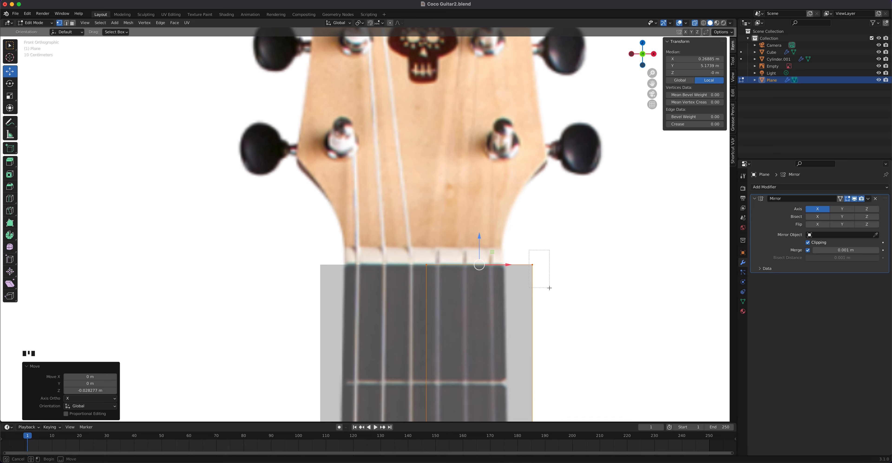
- Move the plane's top outer vertex about 0.143 m inward along X to match the fretboard's width at the nut
click(533, 265)
key(g)
key(x)
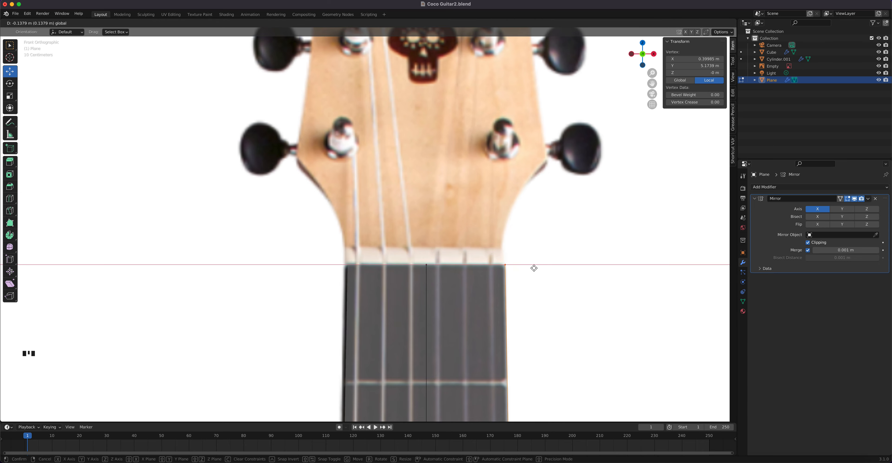
click(531, 267)
- Nudge the fretboard's bottom outer vertex inward along X to about 0.534 m, matching the reference edge near the sound hole
scroll(551, 324, down, 6)
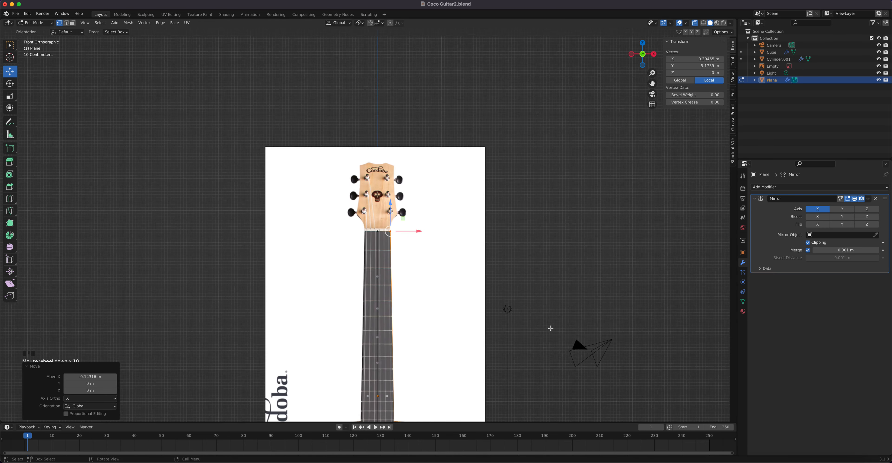
scroll(427, 262, up, 4)
scroll(427, 262, up, 3)
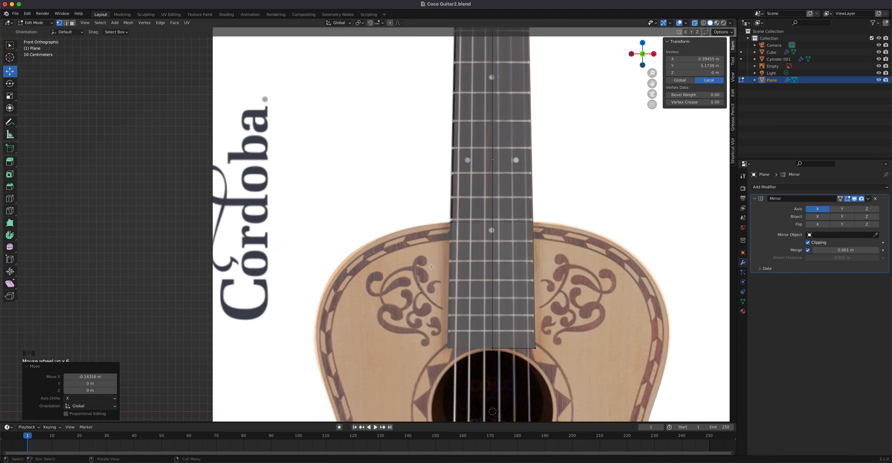
shift+middle_drag(542, 389, 449, 368)
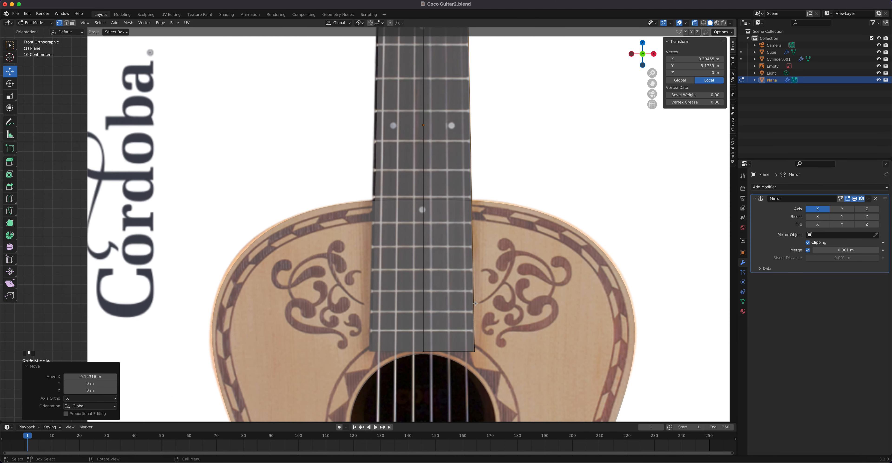
click(474, 352)
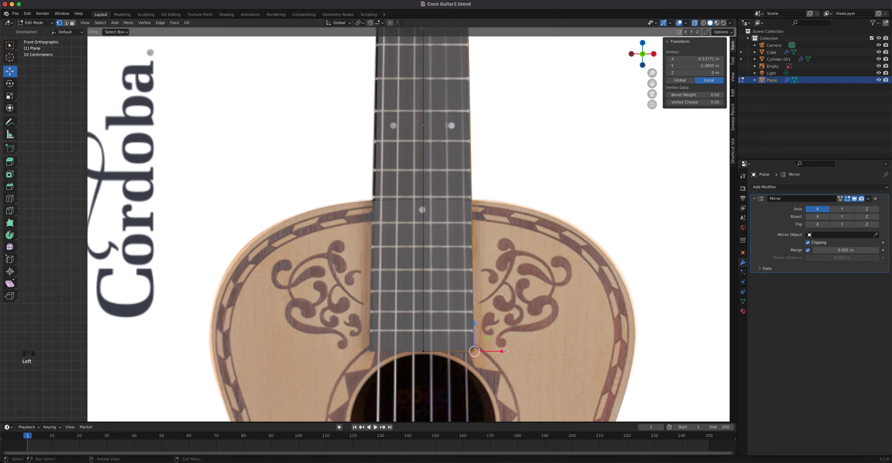
click(475, 351)
drag(503, 352, 504, 339)
scroll(504, 321, down, 1)
scroll(504, 321, down, 3)
scroll(392, 249, up, 6)
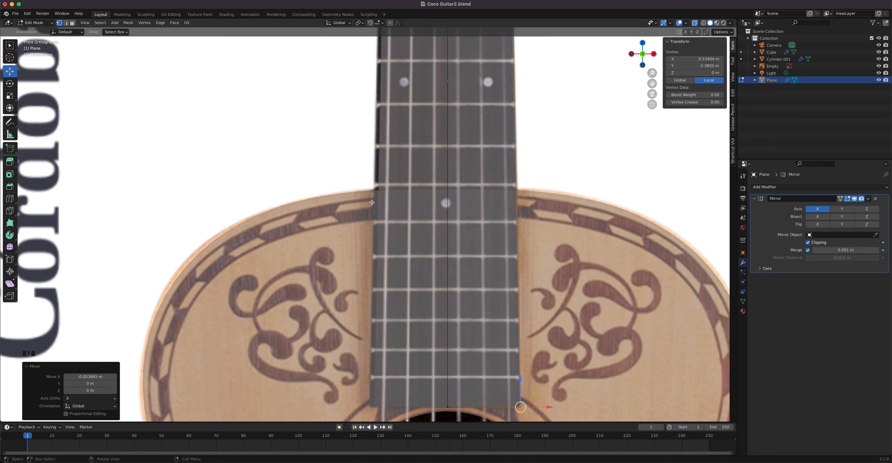
scroll(372, 200, down, 9)
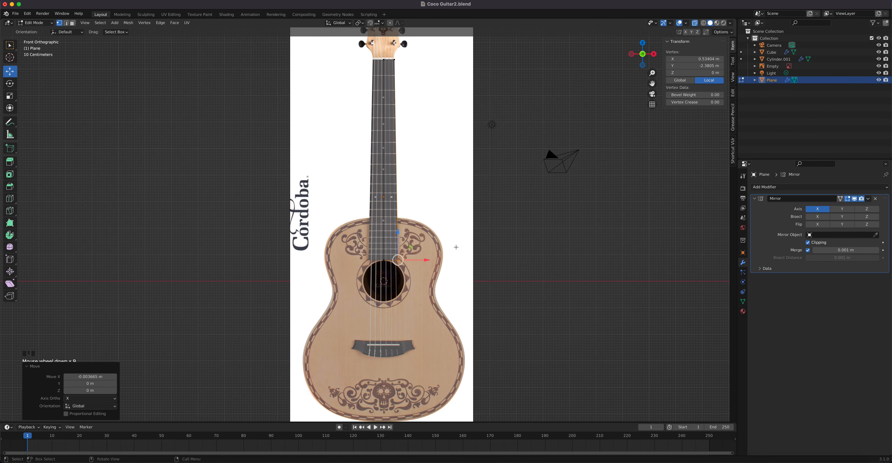
- In the right side view, move the whole fretboard mesh about -1.09 m along Y, just in front of the guitar body
key(KP_3)
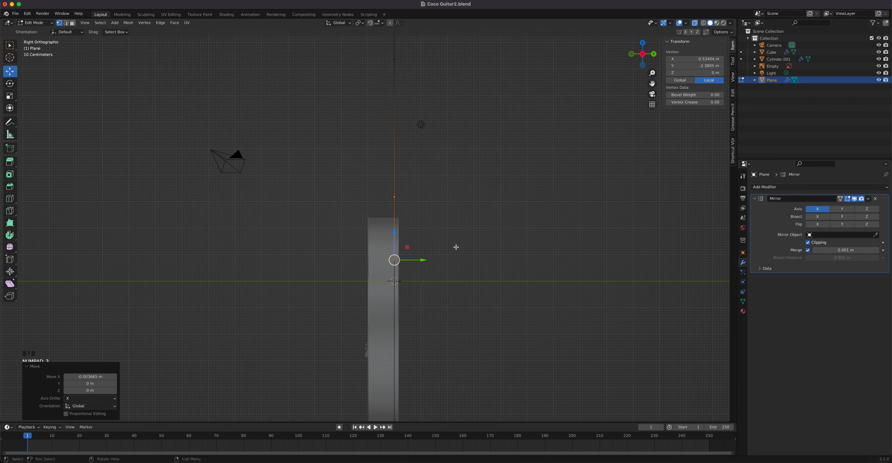
key(a)
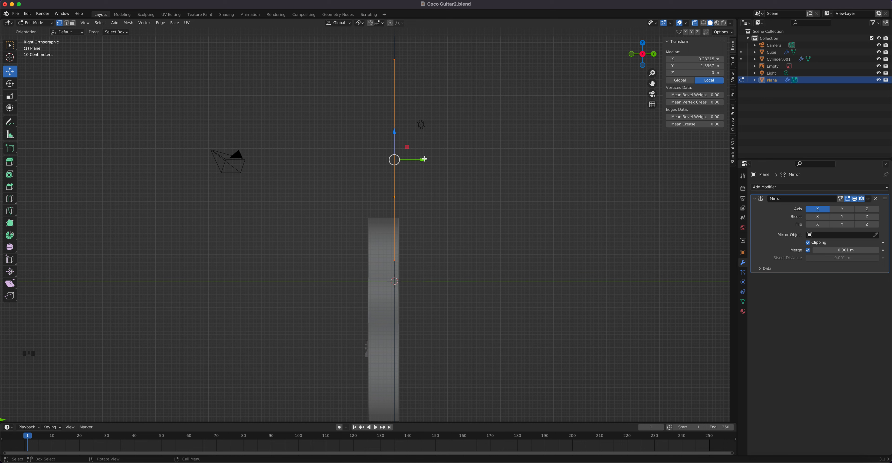
drag(420, 160, 393, 170)
scroll(348, 251, up, 8)
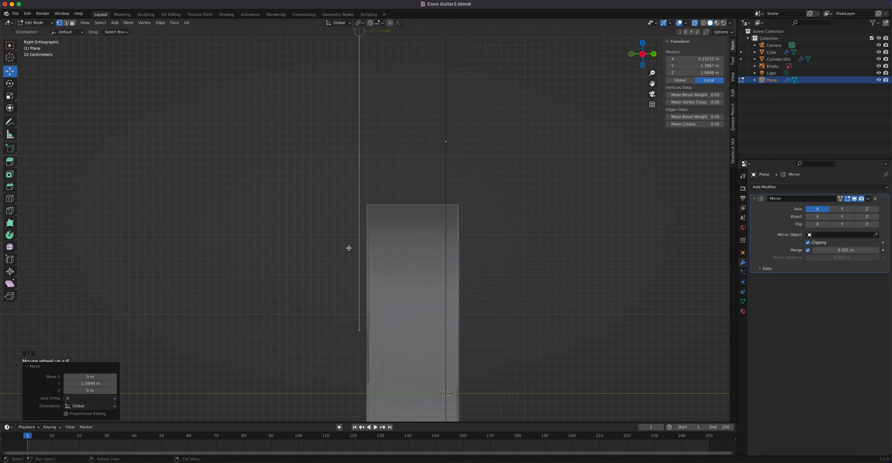
scroll(389, 257, down, 7)
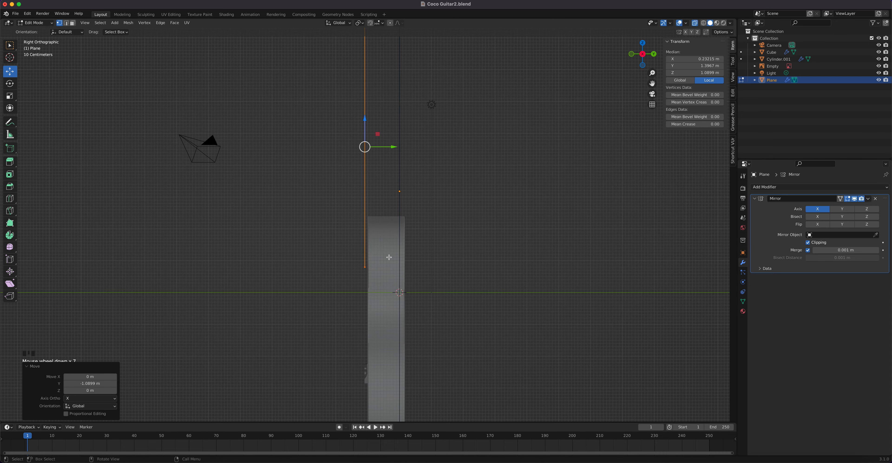
scroll(389, 257, up, 7)
scroll(389, 255, down, 2)
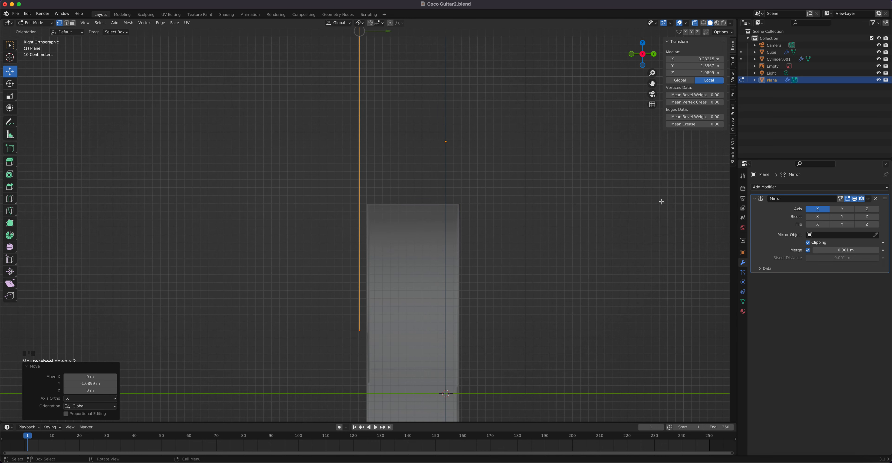
- Add a Solidify modifier to the fretboard with Even Thickness enabled and a thickness of 0.1 m
click(787, 189)
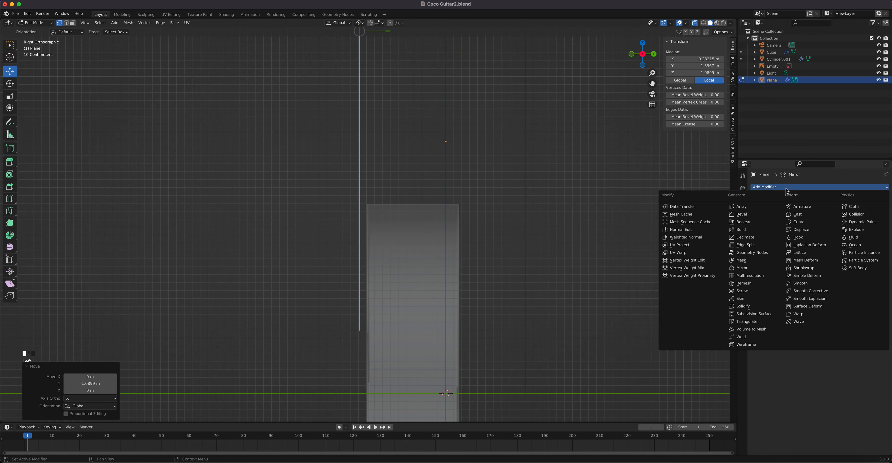
click(747, 306)
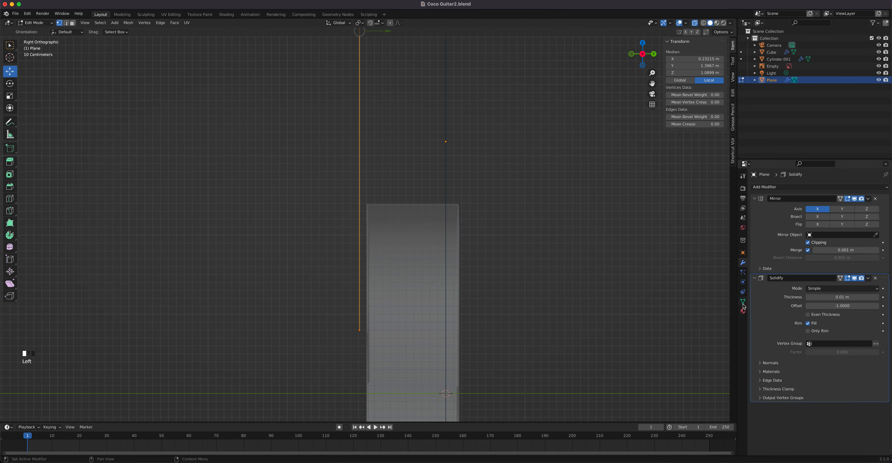
click(808, 314)
click(878, 298)
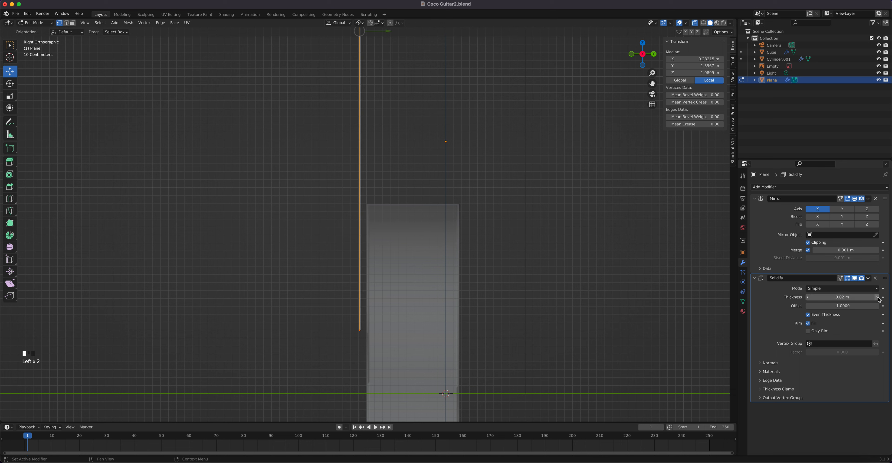
click(877, 297)
click(877, 297)
click(878, 297)
click(877, 297)
click(877, 297)
click(878, 297)
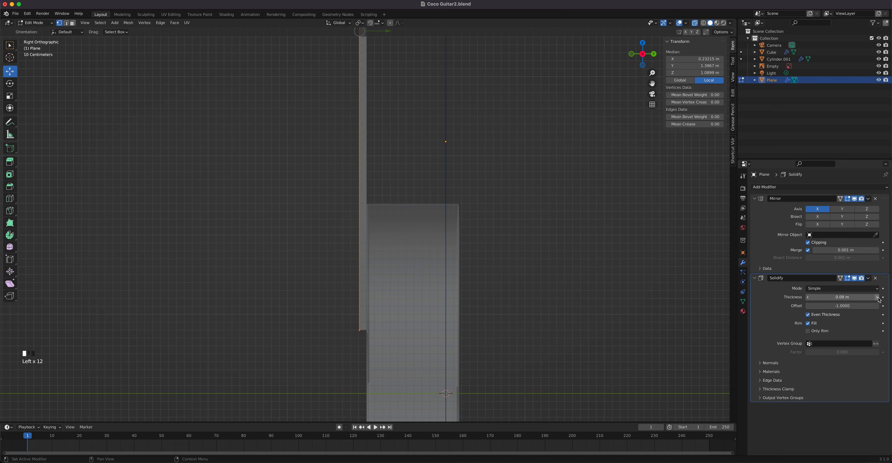
click(878, 297)
click(878, 297)
scroll(402, 209, down, 5)
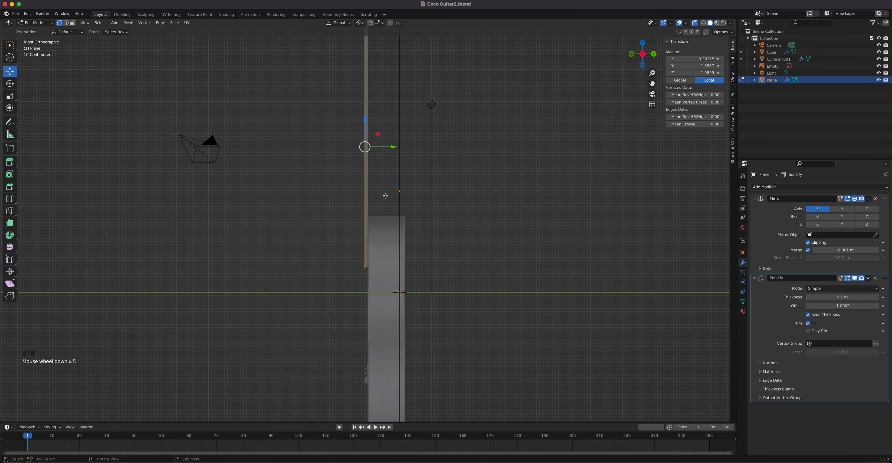
middle_drag(387, 195, 427, 180)
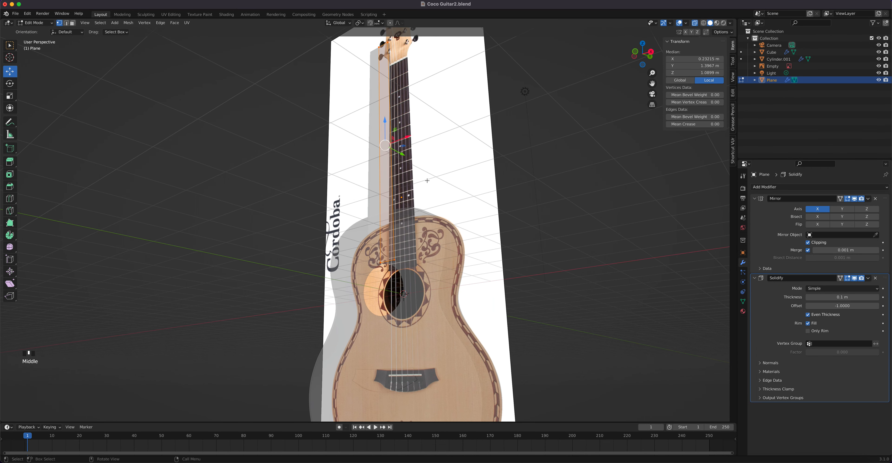
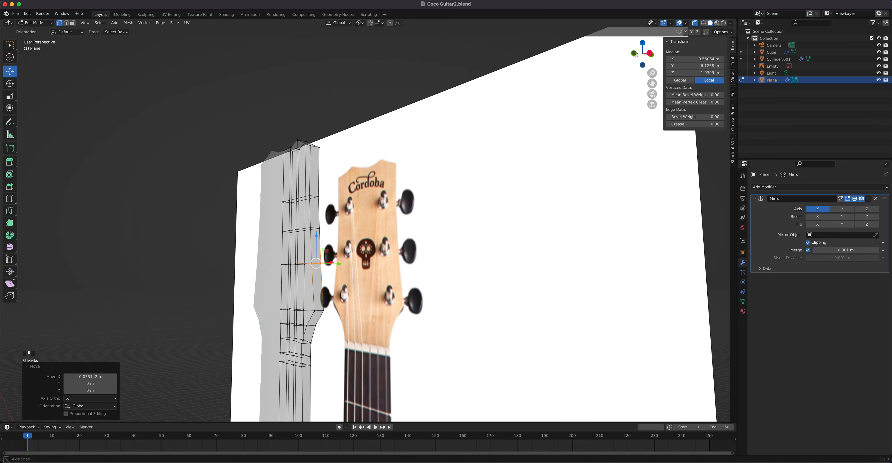
- In face select mode, select the row of three nut faces at the base of the headstock on the mesh's editable half
click(695, 24)
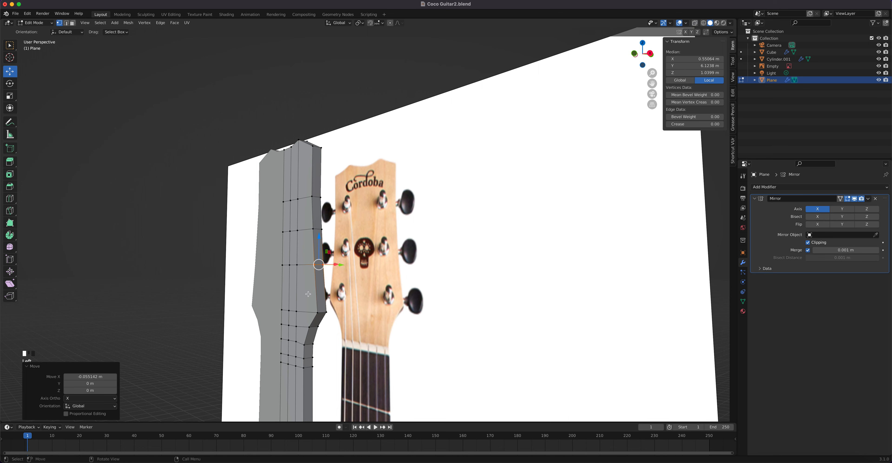
scroll(308, 295, up, 2)
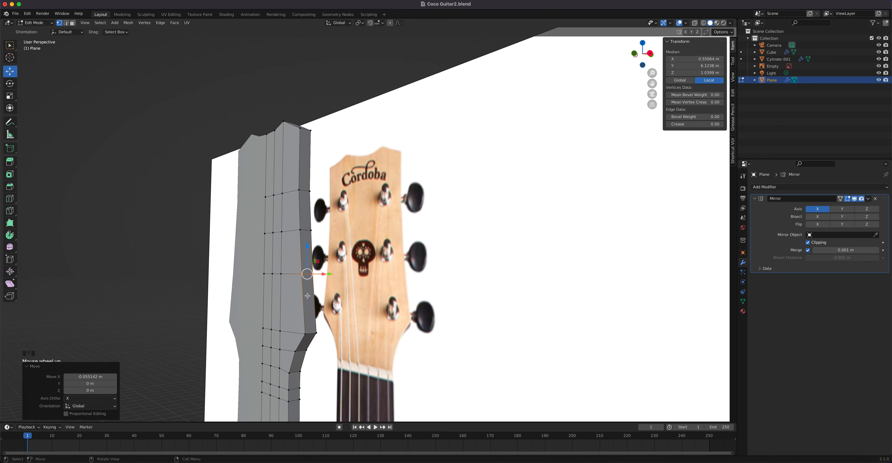
shift+middle_drag(308, 295, 345, 221)
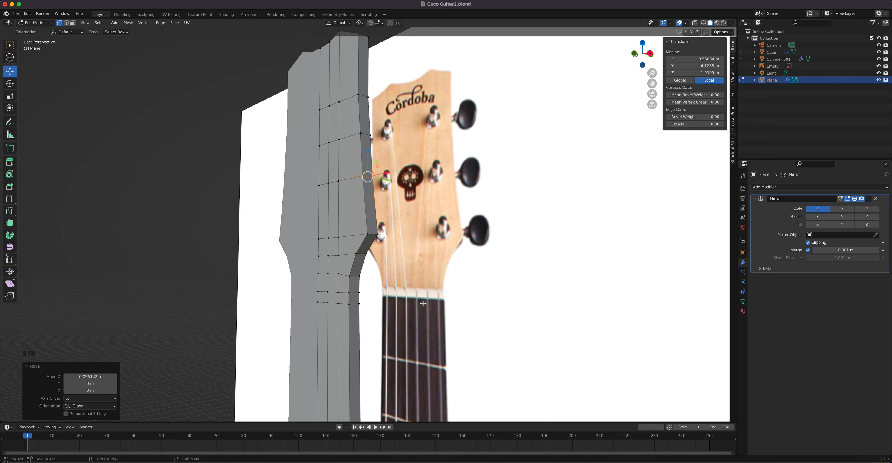
key(KP_1)
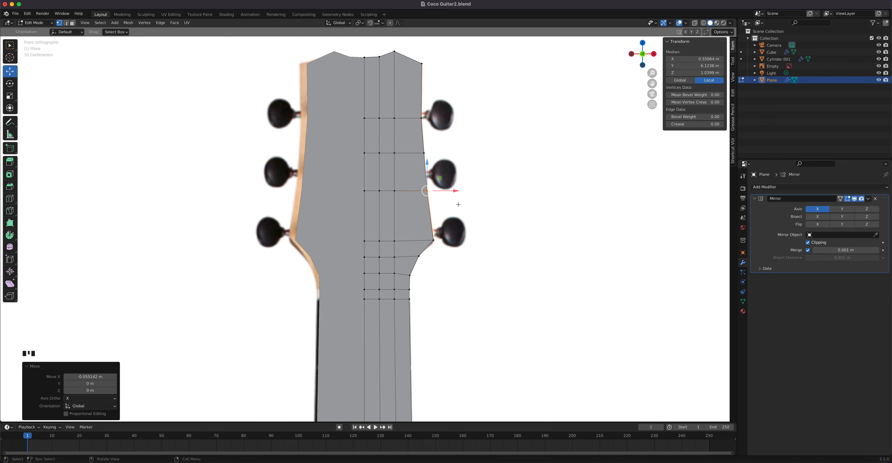
key(alt+z)
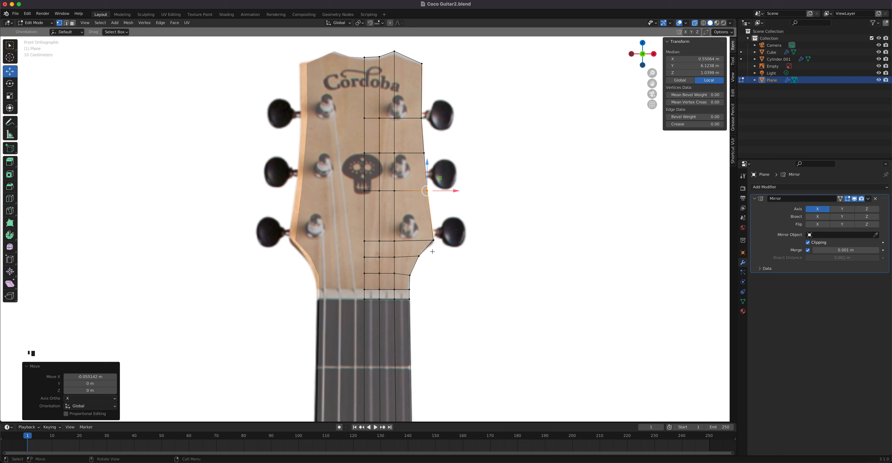
key(3)
click(402, 295)
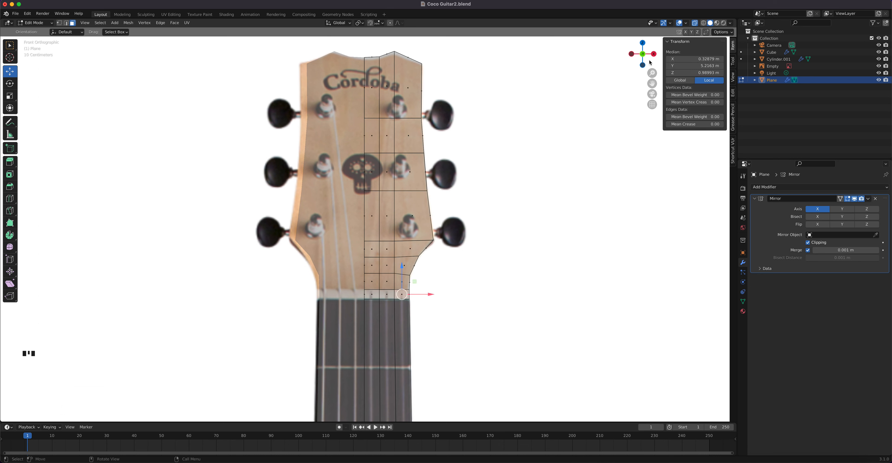
click(695, 23)
middle_drag(529, 130, 403, 279)
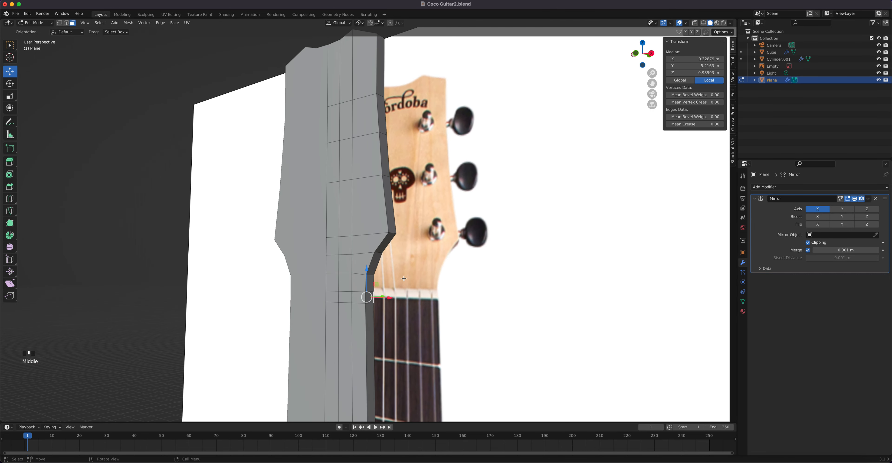
shift+click(337, 297)
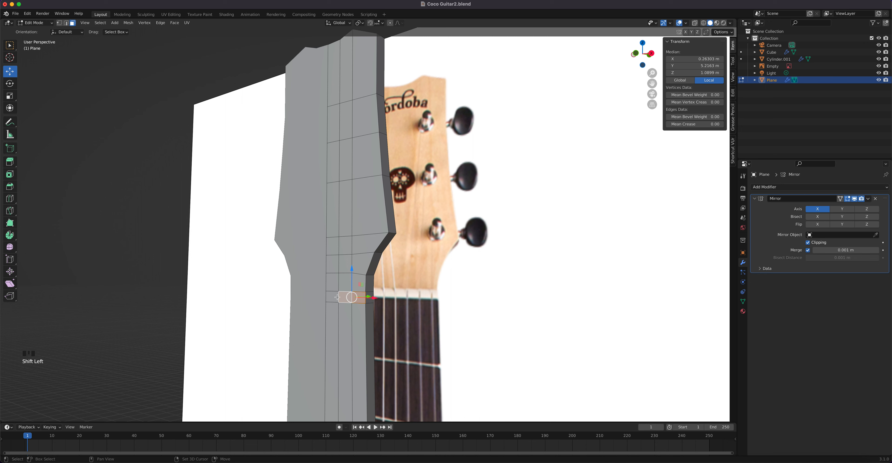
shift+click(332, 297)
- Circle-select the front faces of the headstock from the nut row up to its top edge
drag(10, 45, 48, 77)
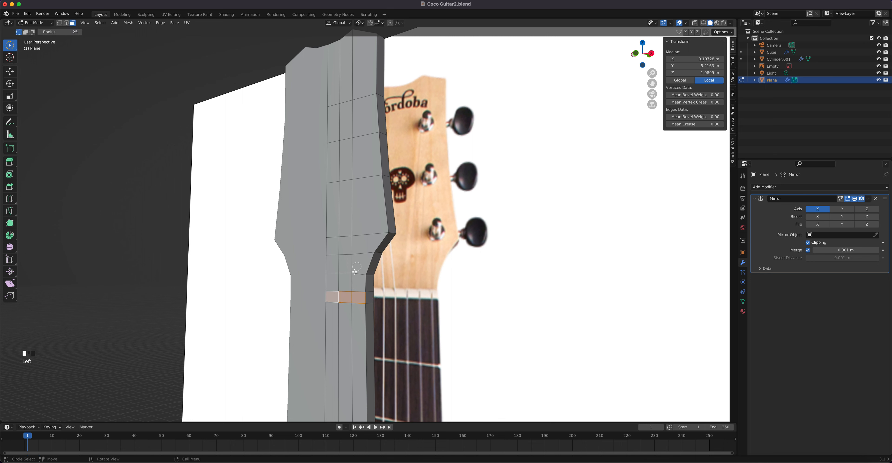
mouse_move(357, 281)
mouse_down()
mouse_move(335, 282)
mouse_move(362, 282)
mouse_move(372, 242)
mouse_move(364, 88)
mouse_move(335, 92)
mouse_move(332, 182)
mouse_move(335, 164)
mouse_up()
drag(331, 211, 333, 209)
middle_drag(333, 209, 328, 251)
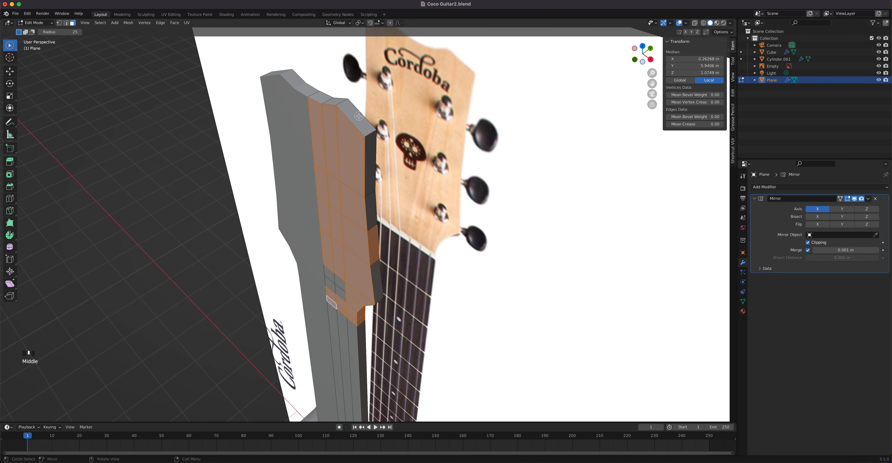
- Switch back to box selection and select the three thin end faces along the headstock's top edge
click(14, 49)
click(34, 59)
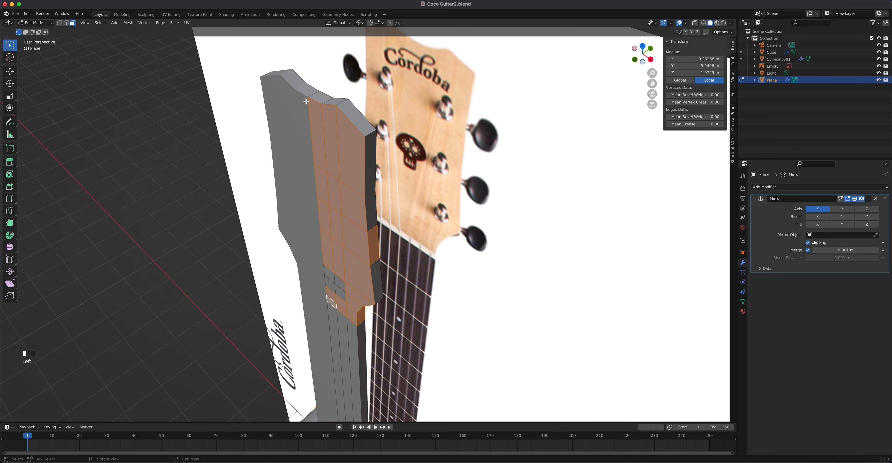
click(318, 97)
shift+click(334, 101)
shift+click(349, 110)
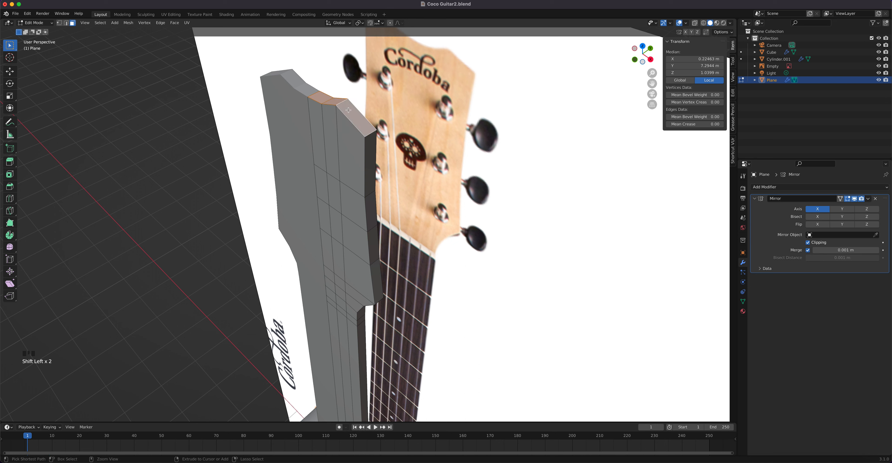
- Grow the face selection downward until it covers the headstock's full thickness down to and including the nut row
key(ctrl+KP_Add)
key(ctrl+KP_Add)
key(ctrl+KP_Add)
key(ctrl+KP_Add)
key(ctrl+KP_Add)
key(ctrl+KP_Add)
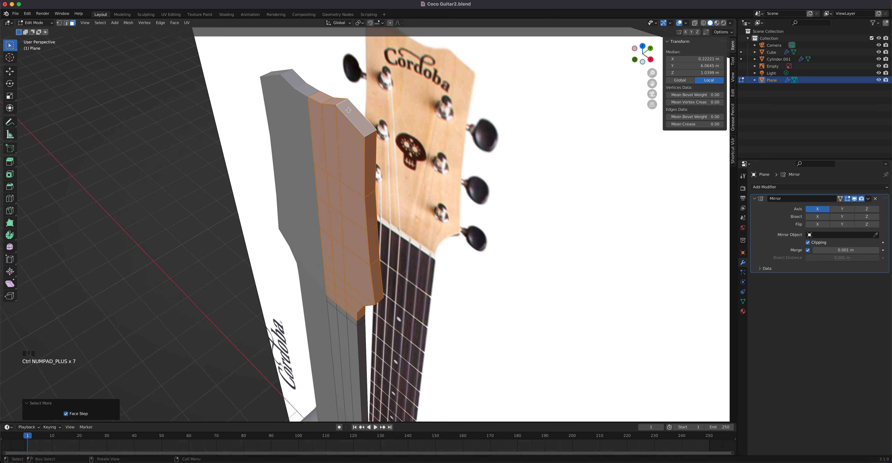
key(KP_1)
key(ctrl)
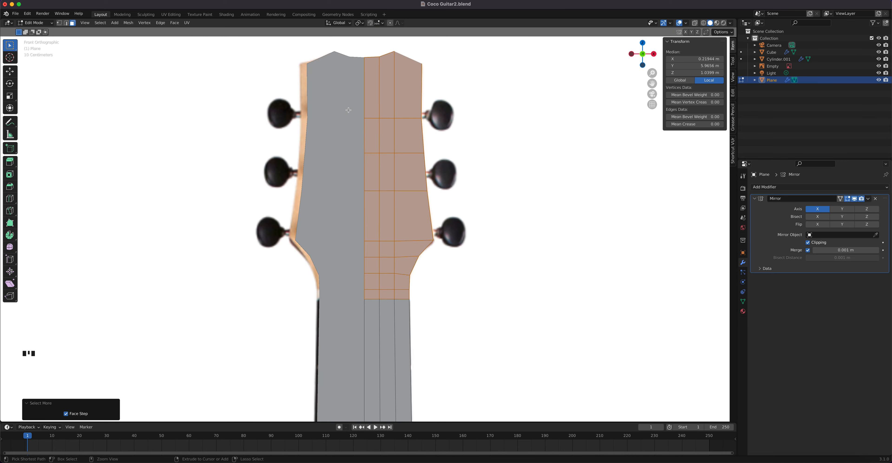
middle_drag(315, 203, 335, 226)
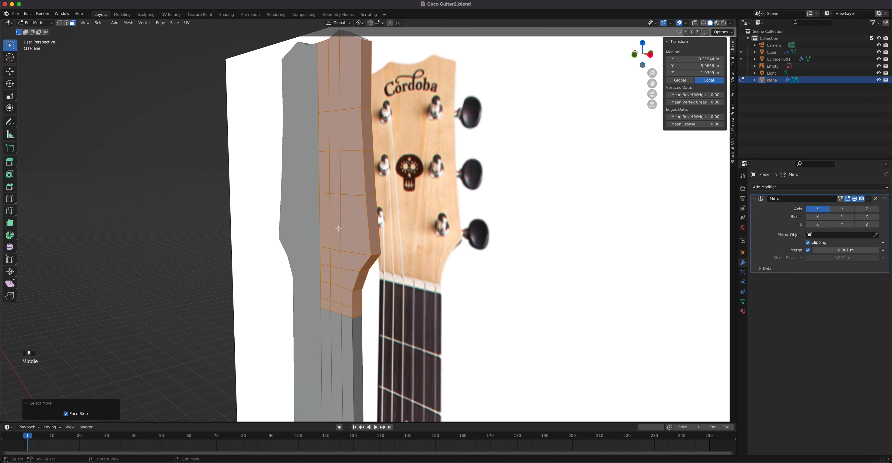
- Separate the selected headstock faces into their own object and select that object in Object Mode
key(p)
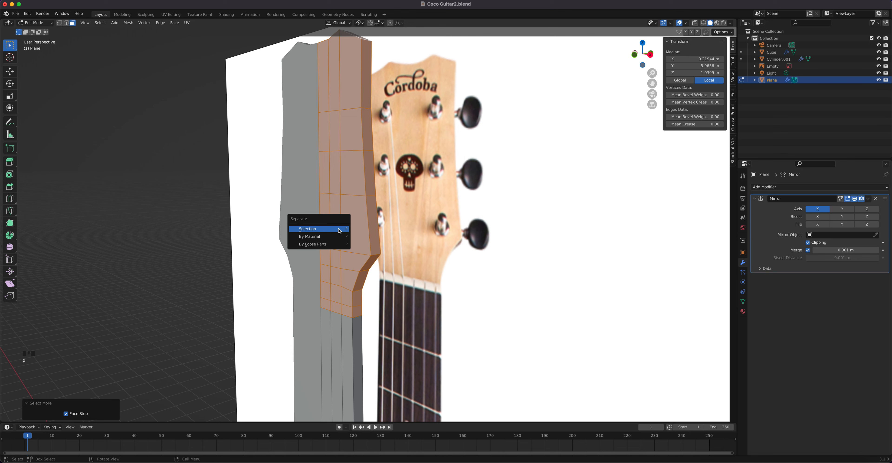
click(339, 230)
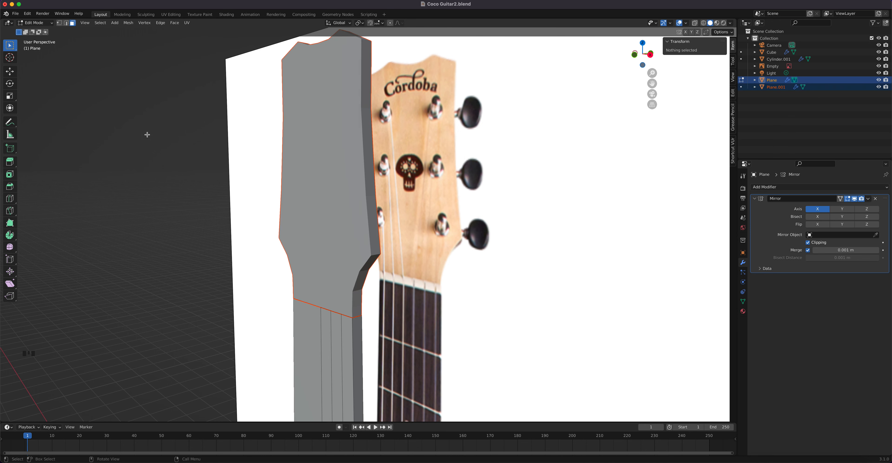
click(36, 23)
click(42, 33)
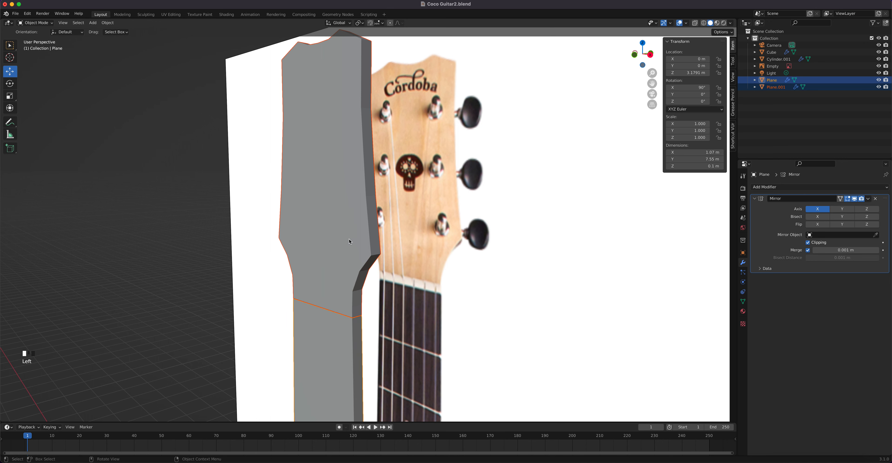
click(342, 226)
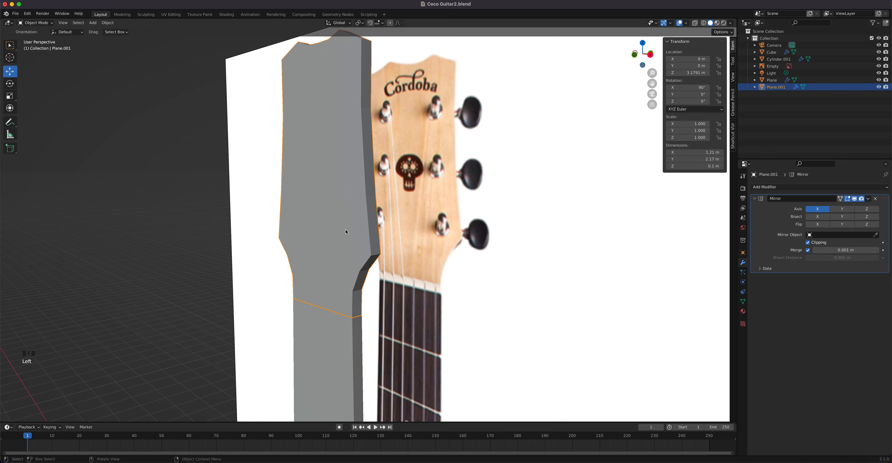
- In the right side view, try to move the separated headstock about 0.099 m along Y behind the fretboard
scroll(345, 229, down, 5)
scroll(344, 232, down, 4)
scroll(344, 233, up, 2)
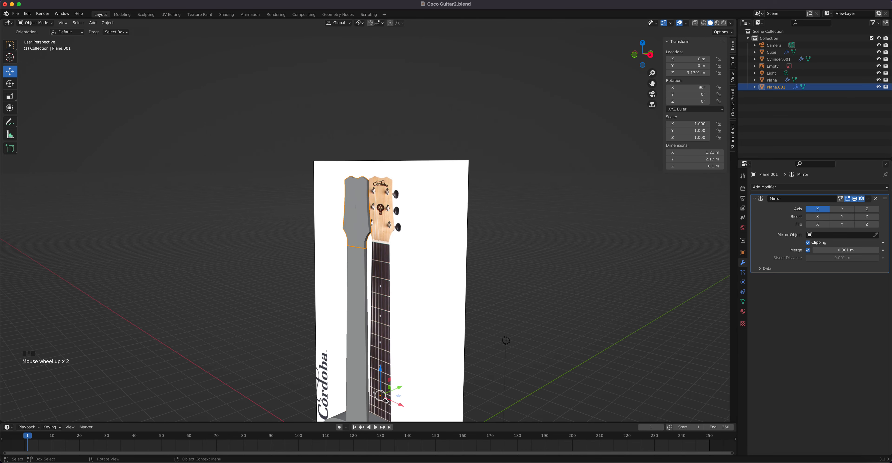
middle_drag(355, 340, 360, 297)
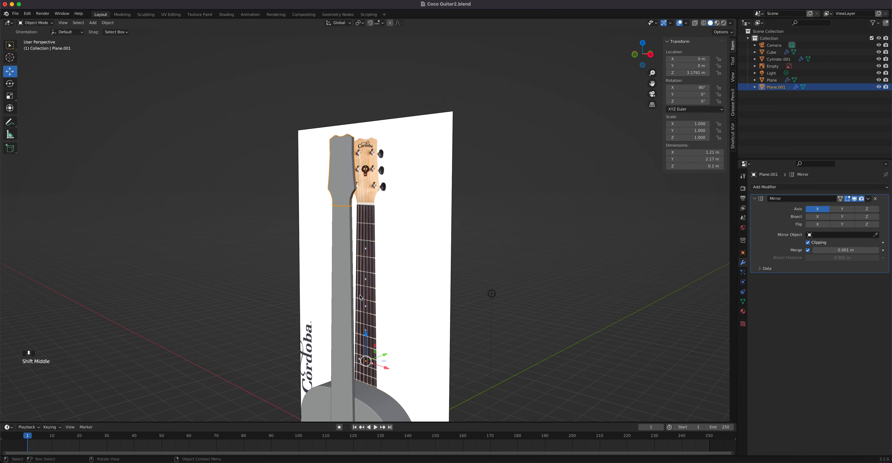
key(KP_3)
scroll(414, 294, up, 6)
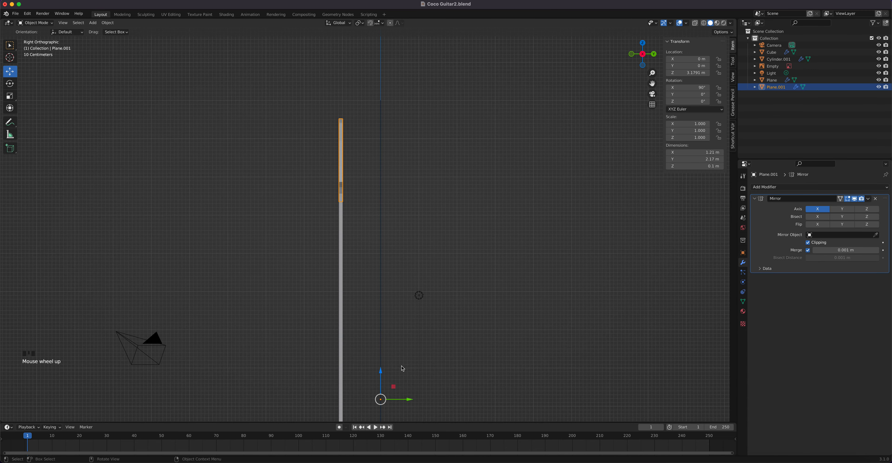
shift+middle_drag(375, 211, 420, 382)
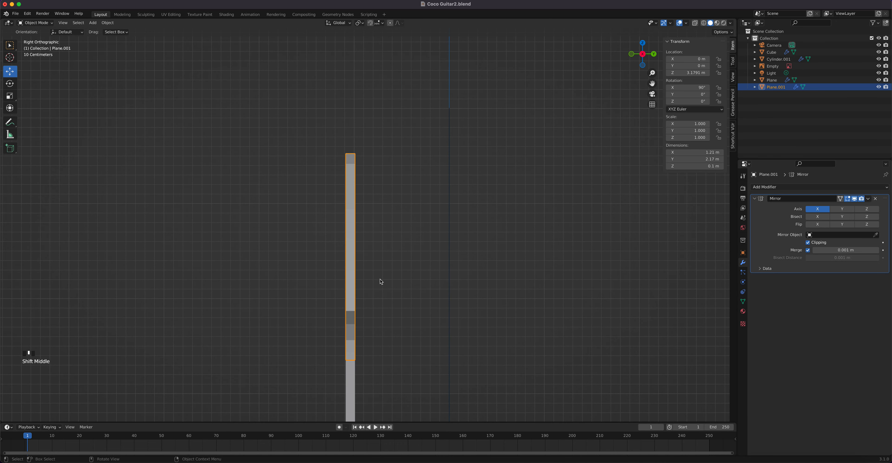
key(g)
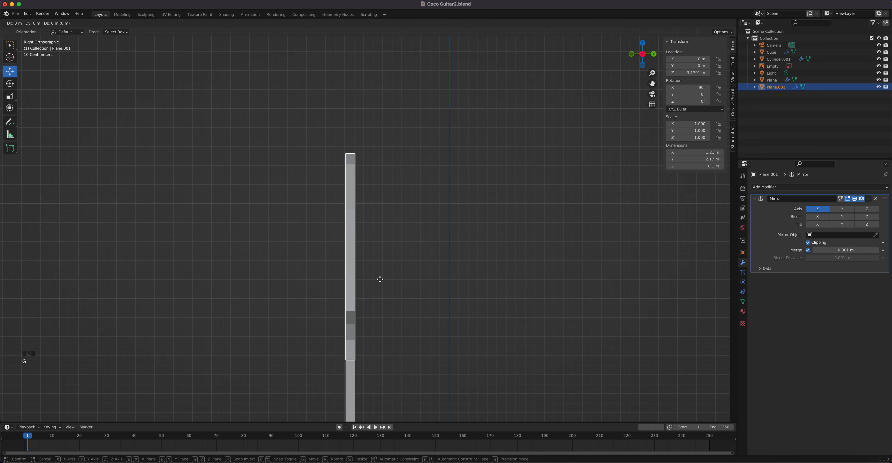
key(y)
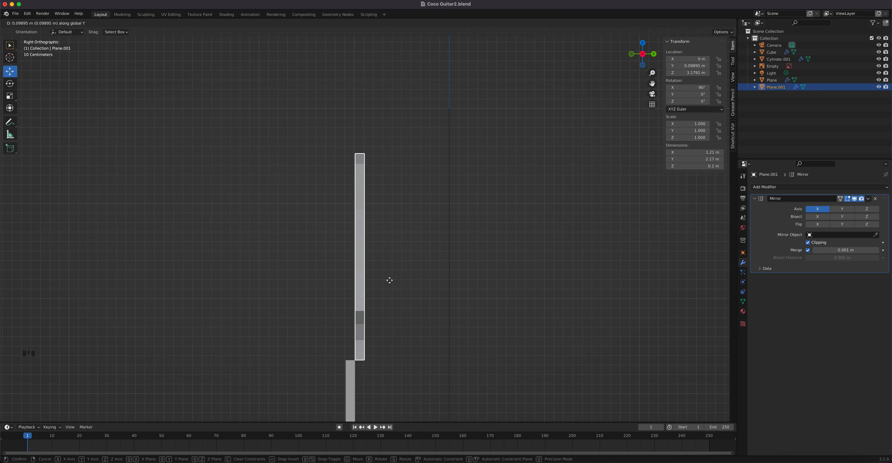
key(Escape)
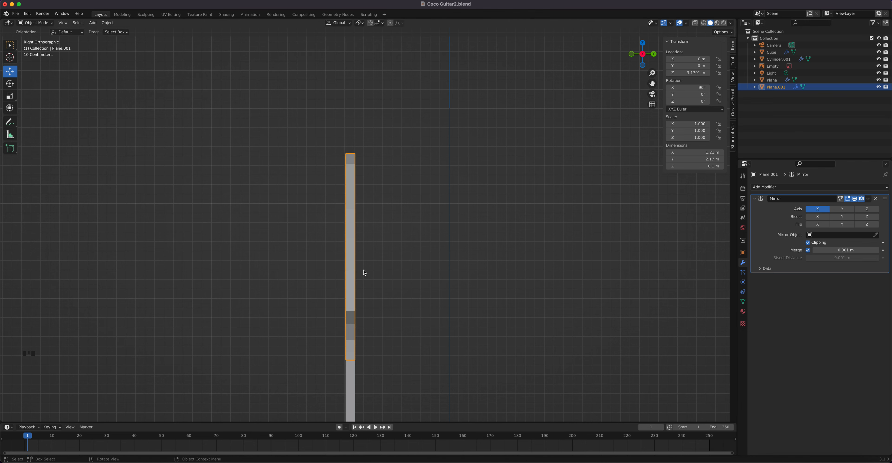
- Undo the separation of the headstock from the fretboard mesh
middle_drag(363, 272, 389, 276)
key(super+z)
key(super+z)
key(super+z)
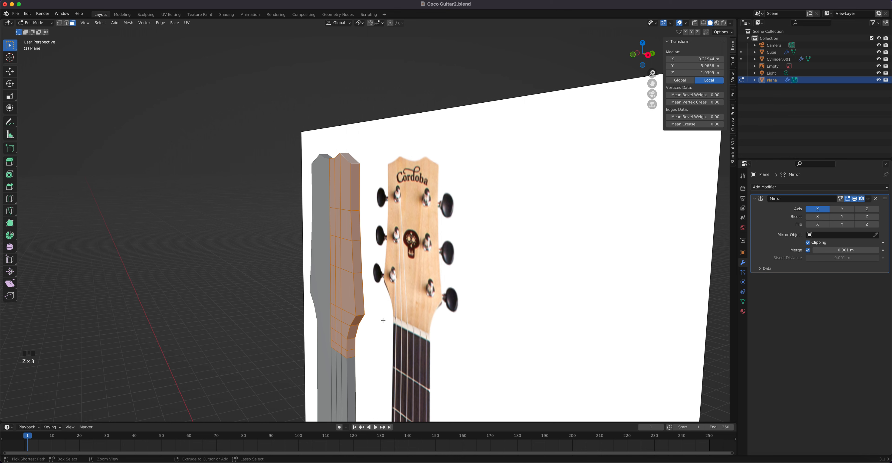
- Duplicate the whole neck object and move the copy about 0.103 m along Y, directly behind the original
key(Tab)
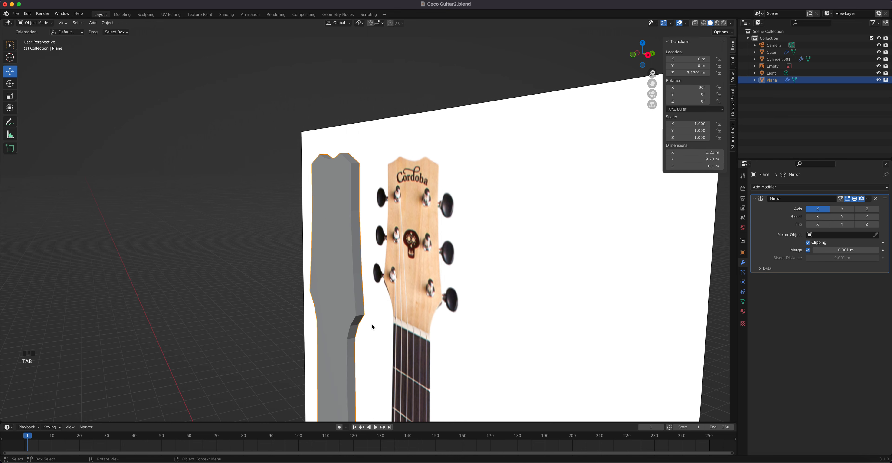
key(KP_3)
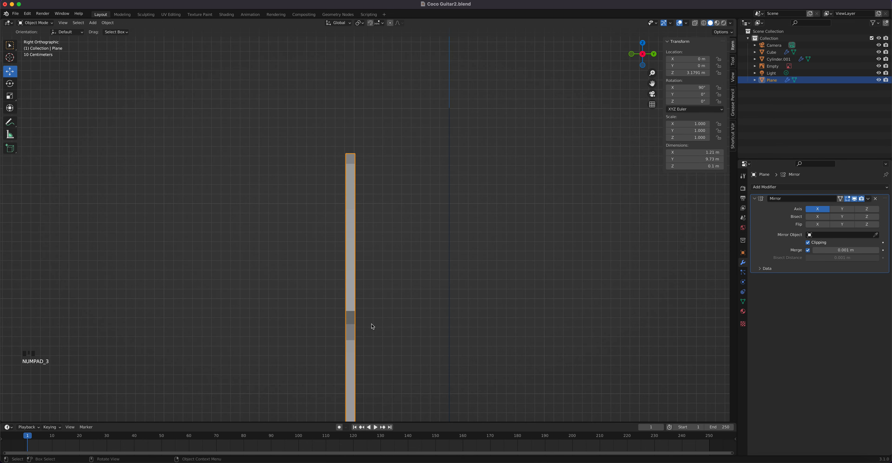
key(shift+d)
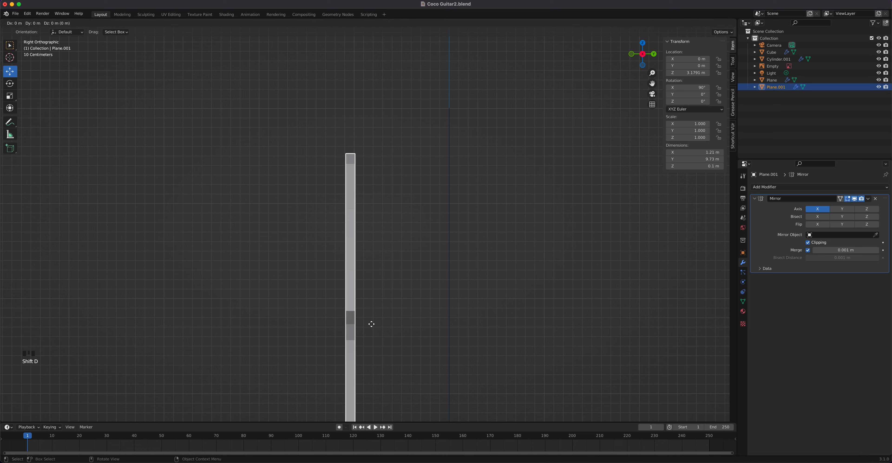
click(371, 324)
key(g)
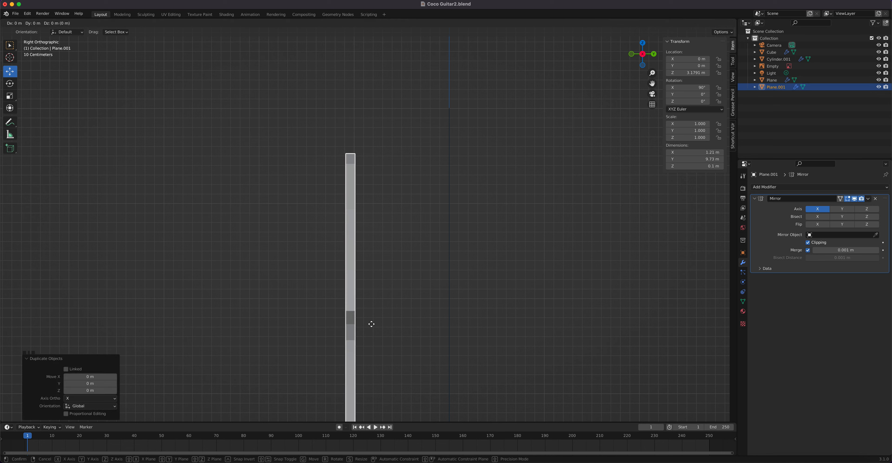
key(y)
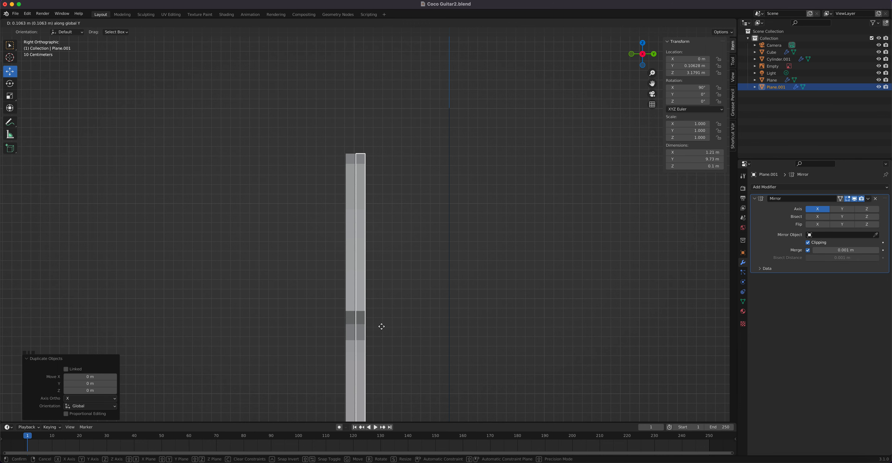
click(381, 328)
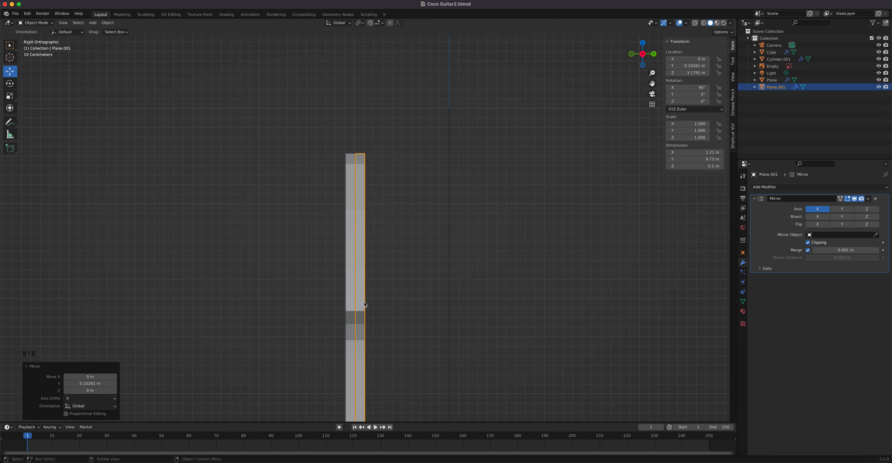
- Select the front neck object and delete its selected headstock faces in Edit Mode, leaving only the fretboard
middle_drag(364, 302, 358, 278)
click(350, 262)
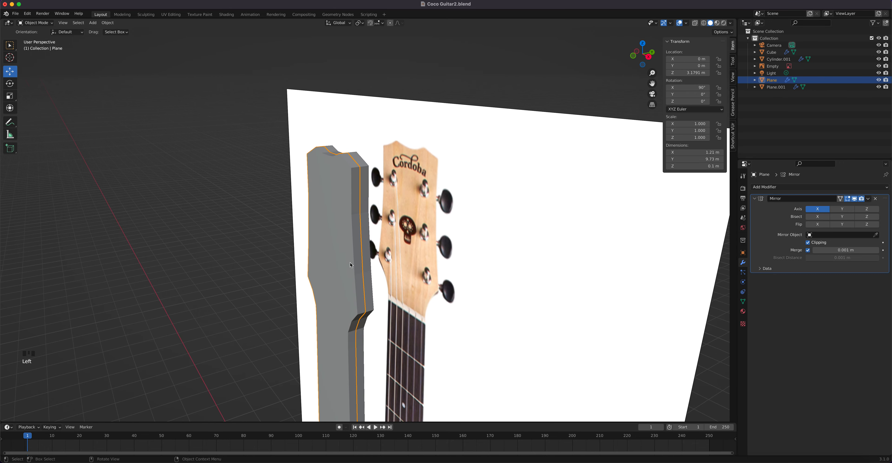
key(Tab)
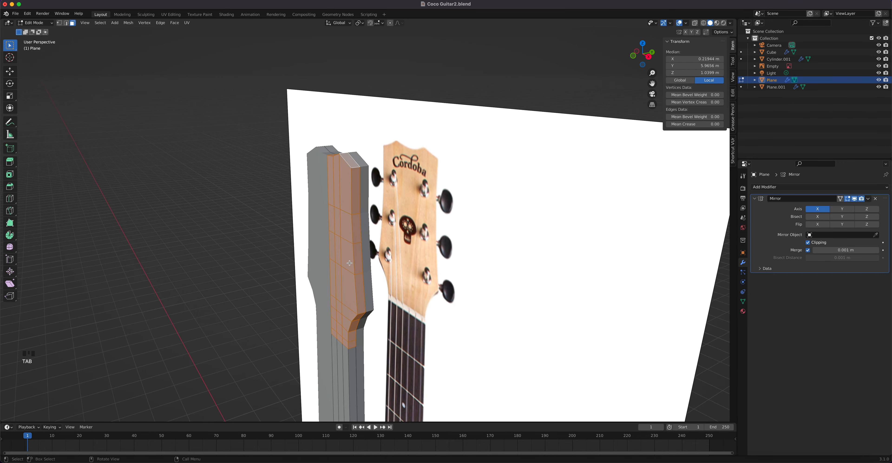
key(x)
click(351, 265)
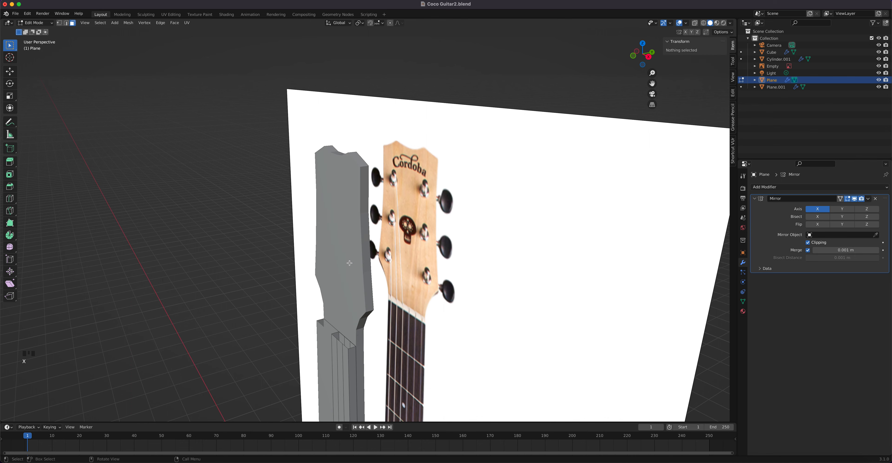
- Delete the interior centre-line face running down the inside of the front fretboard
scroll(346, 343, up, 2)
shift+middle_drag(346, 345, 384, 217)
scroll(369, 250, up, 3)
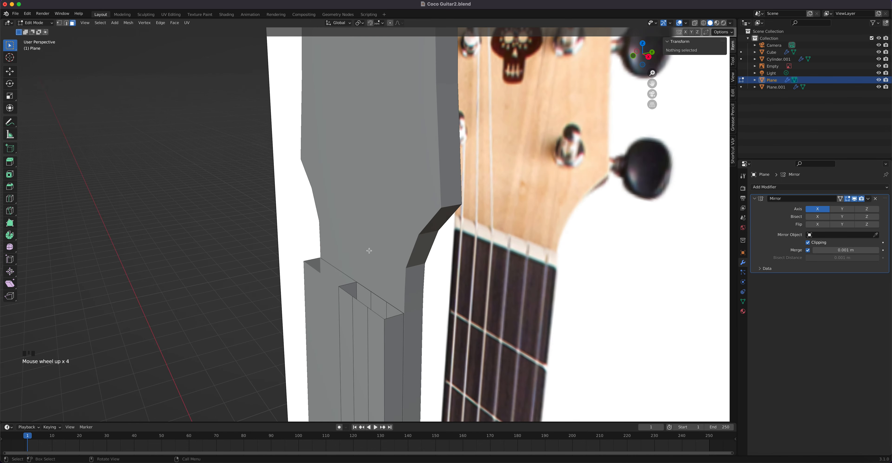
shift+middle_drag(369, 251, 338, 213)
click(353, 203)
scroll(405, 180, up, 2)
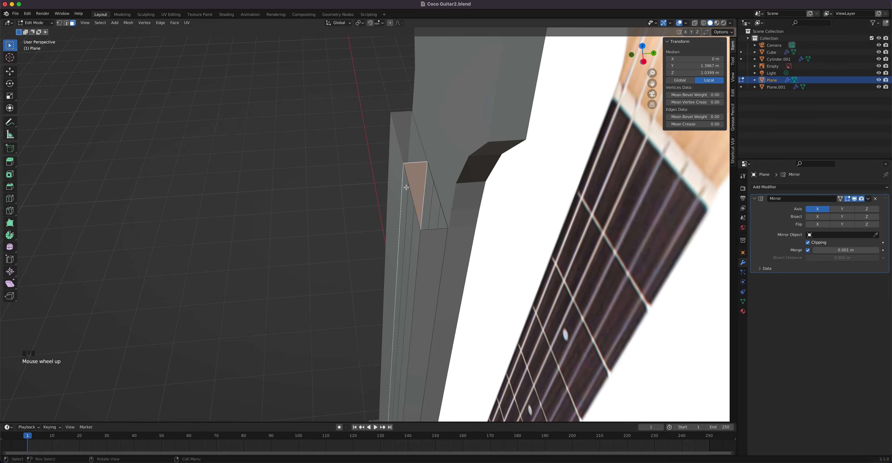
key(x)
click(407, 189)
- Close the open upper end of the fretboard by filling three faces between its front and rear edges, and return to Object Mode
mouse_move(430, 193)
middle_down()
mouse_move(448, 194)
mouse_move(441, 197)
middle_up()
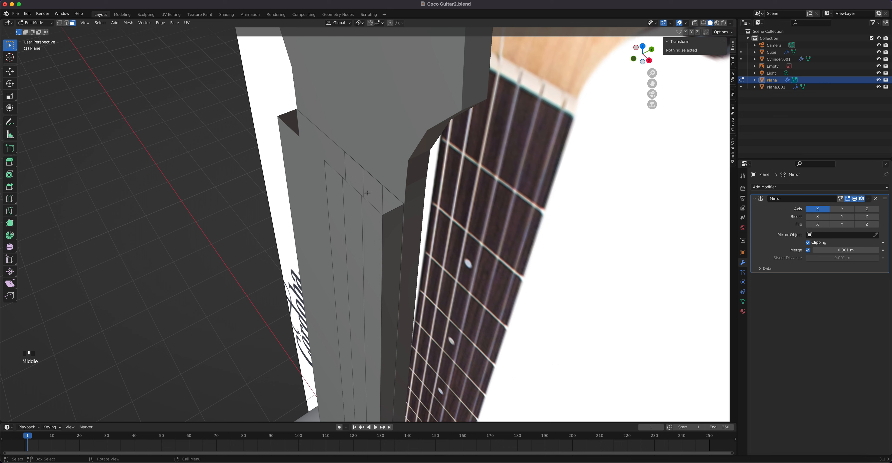
key(2)
click(354, 160)
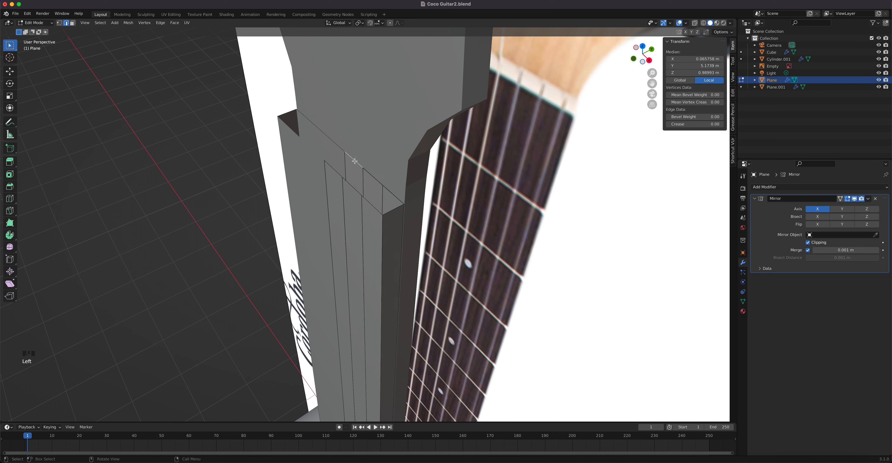
shift+click(335, 170)
key(f)
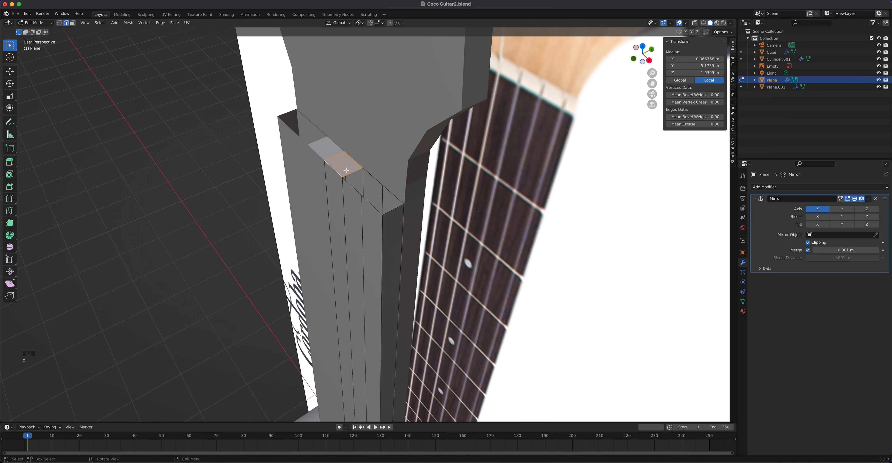
click(369, 177)
shift+click(362, 186)
key(f)
click(392, 195)
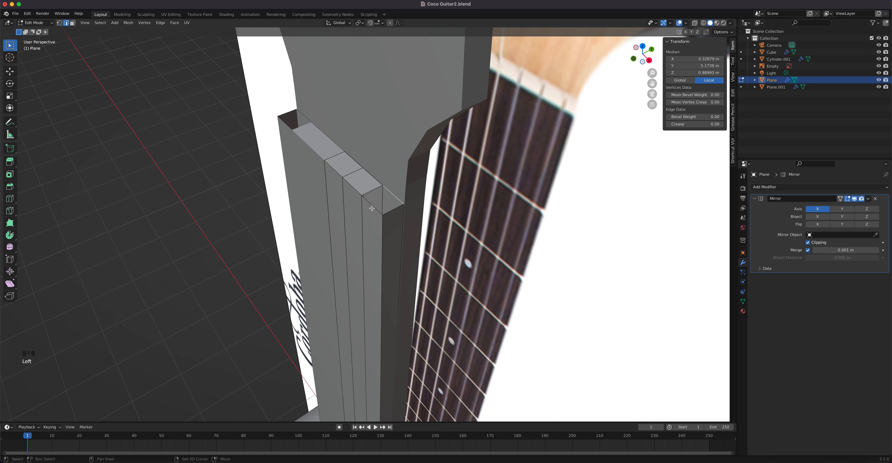
shift+click(373, 207)
key(f)
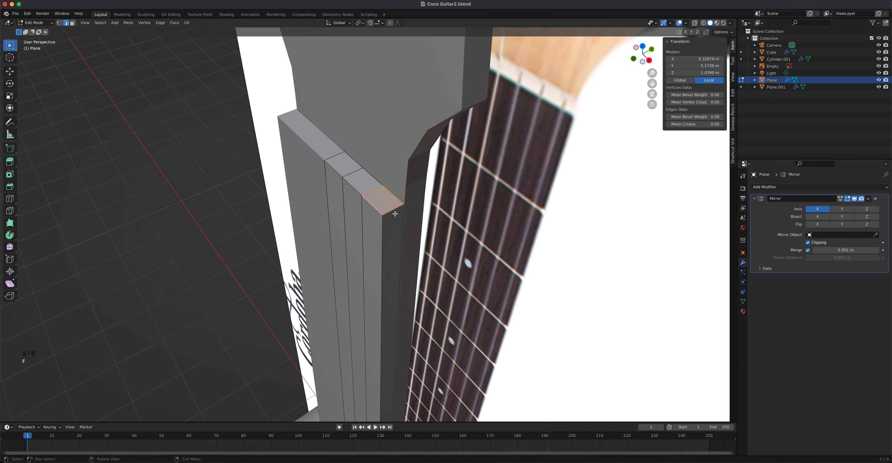
middle_drag(395, 214, 367, 278)
key(Tab)
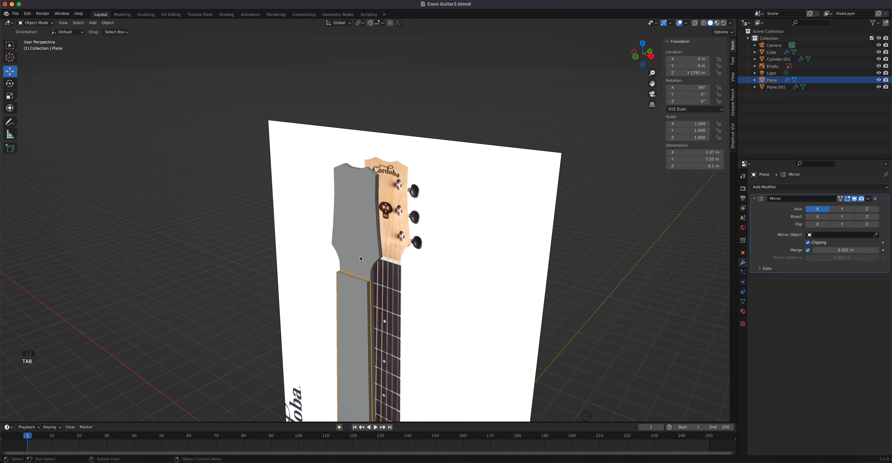
- Isolate the rear neck copy in local view, enter Edit Mode and turn off the viewport display of its Mirror modifier
click(360, 258)
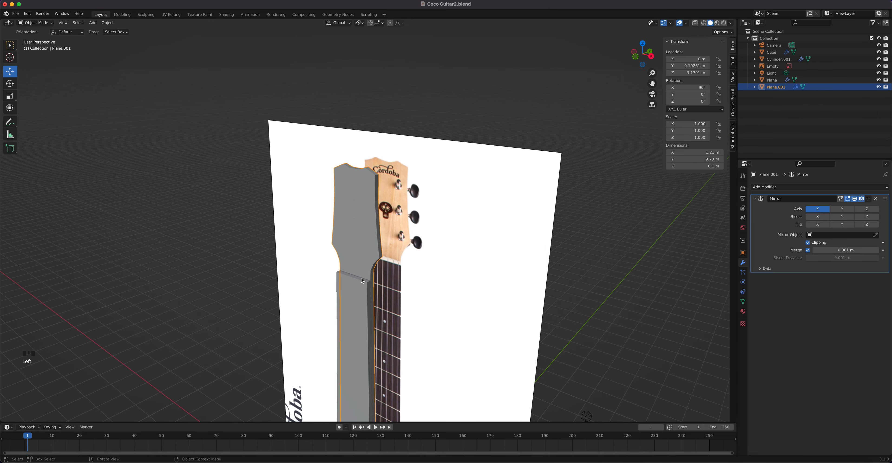
key(KP_Divide)
key(Tab)
scroll(360, 211, up, 8)
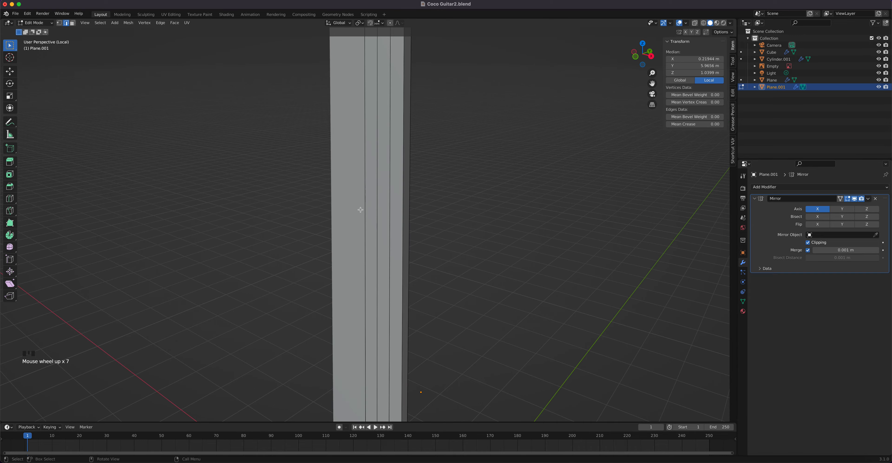
middle_drag(360, 209, 390, 207)
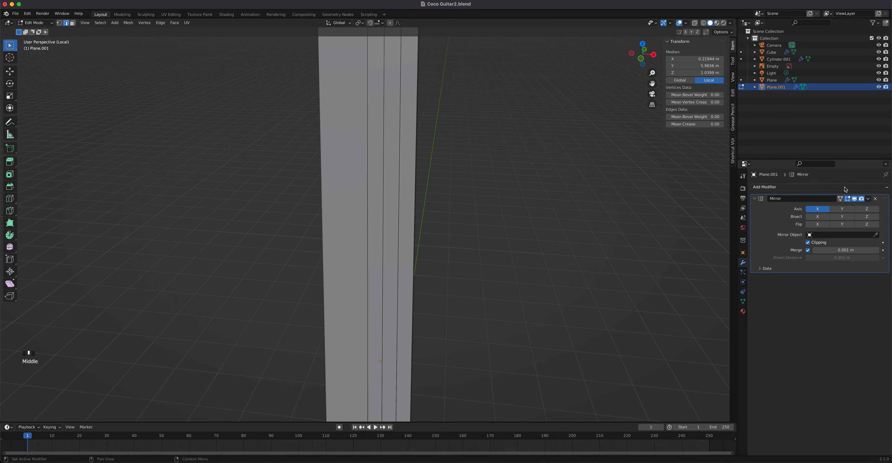
click(854, 199)
- Delete all interior faces along the rear neck's centre line, from neck to headstock top, and restore the Mirror modifier's viewport display
middle_drag(458, 159, 529, 148)
click(365, 227)
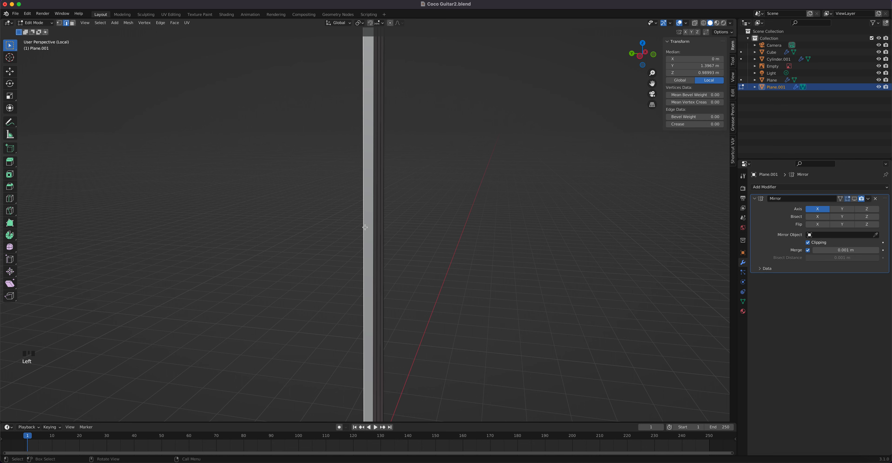
key(3)
click(365, 227)
scroll(385, 213, down, 7)
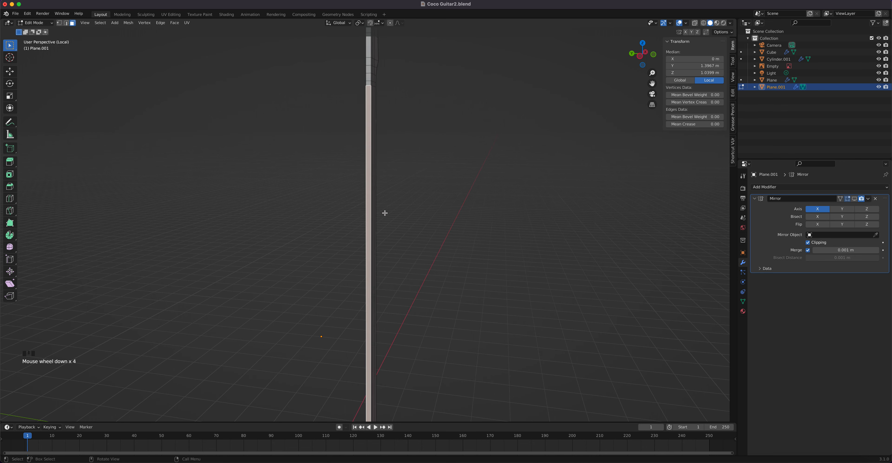
scroll(385, 214, up, 3)
shift+middle_drag(384, 123, 408, 286)
scroll(343, 328, up, 3)
shift+click(392, 315)
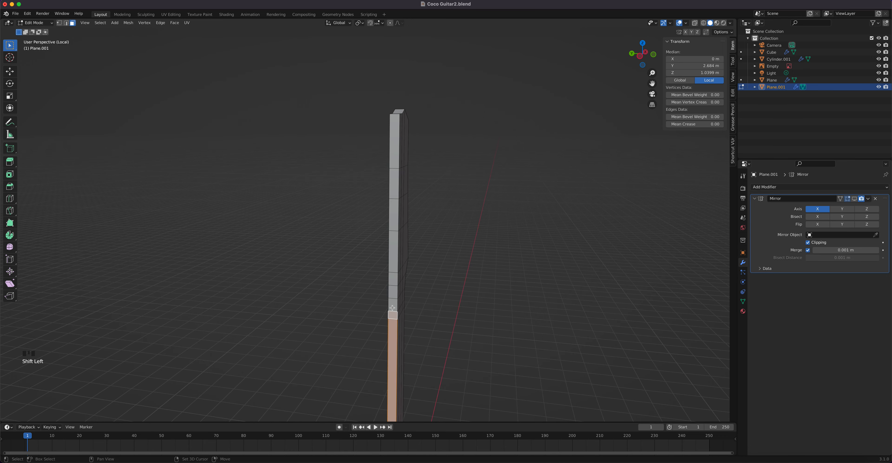
shift+click(393, 304)
shift+click(394, 292)
shift+click(395, 279)
shift+click(393, 259)
shift+click(394, 218)
shift+click(393, 189)
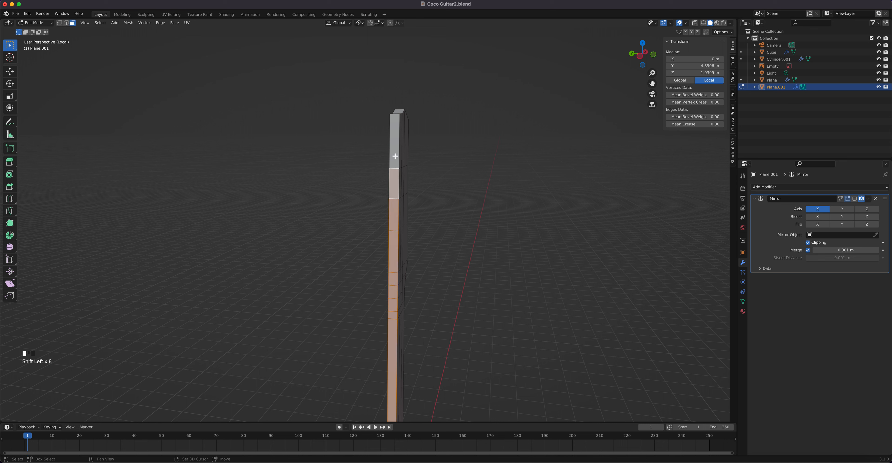
shift+click(394, 156)
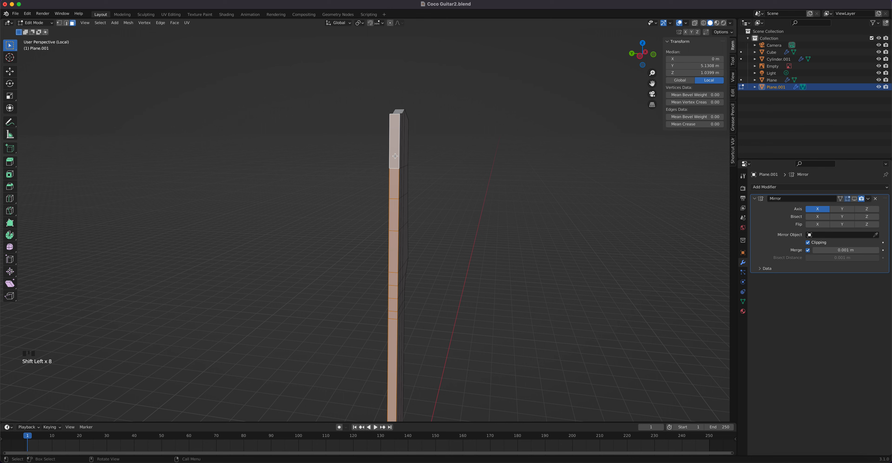
key(x)
click(395, 156)
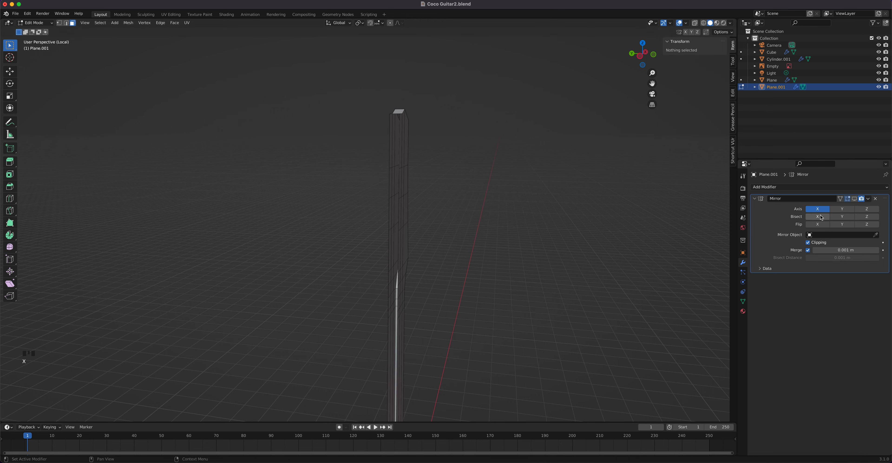
click(855, 199)
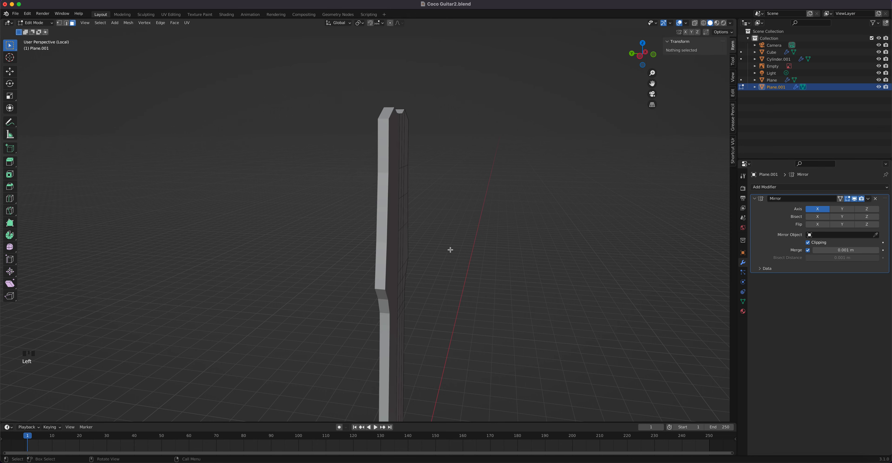
- Thicken the neck by selecting its rear vertices in the right side view with X-ray on and moving them about 0.234 m along Y
middle_drag(451, 249, 330, 239)
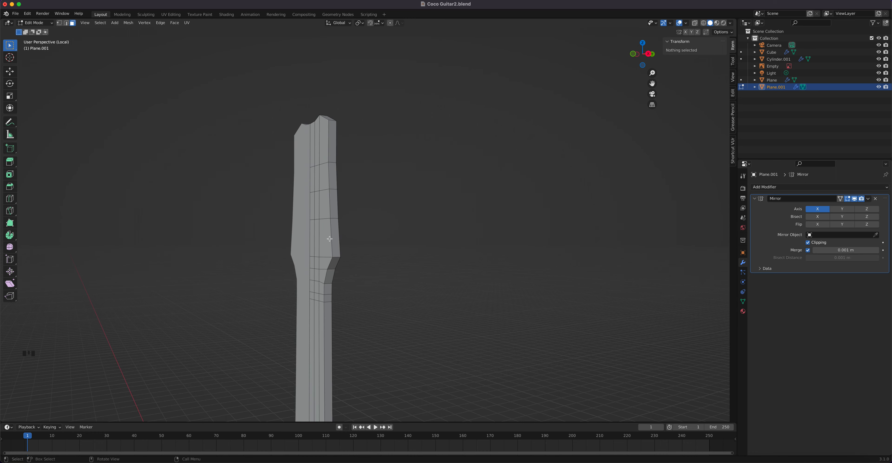
key(KP_1)
mouse_move(303, 236)
middle_down()
mouse_move(261, 273)
mouse_move(221, 269)
mouse_move(303, 233)
middle_up()
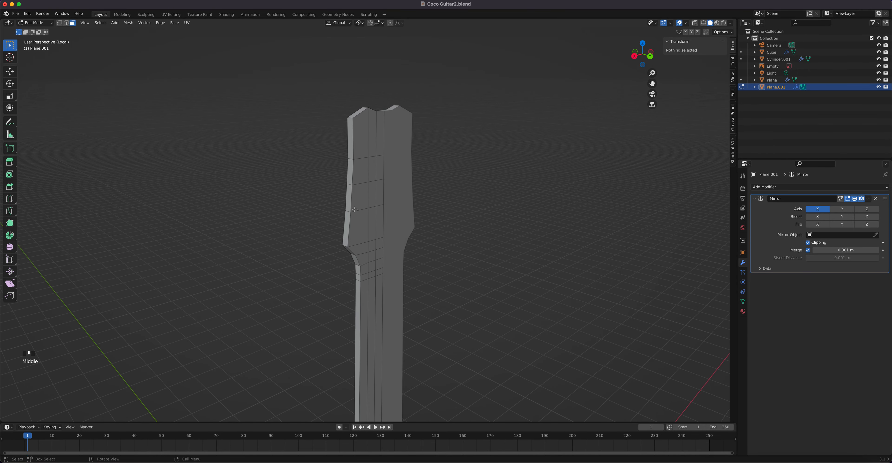
key(KP_3)
click(59, 22)
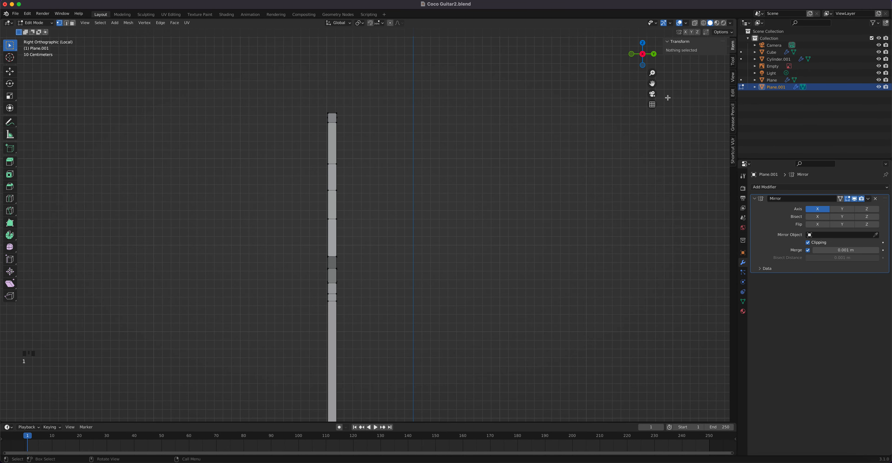
shift+middle_drag(435, 247, 419, 154)
scroll(422, 178, down, 2)
drag(469, 409, 379, 72)
scroll(426, 203, up, 1)
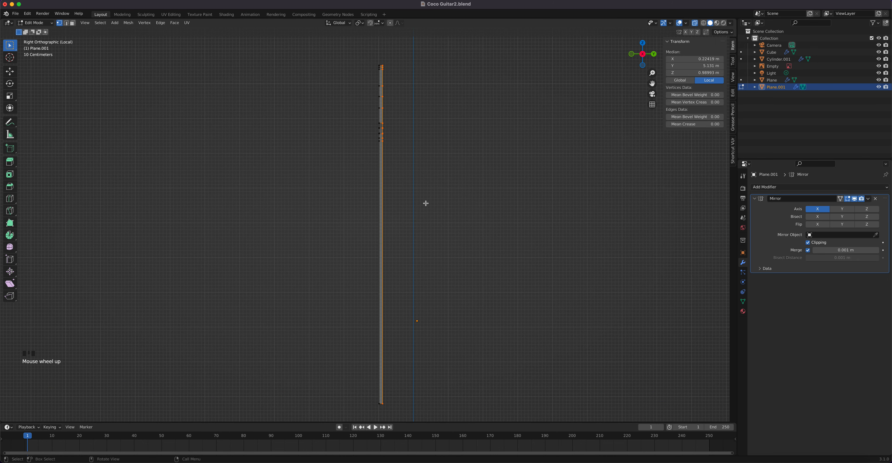
click(10, 71)
scroll(382, 168, up, 1)
drag(414, 126, 427, 126)
- Slim the neck slightly by moving the selected rear vertices about -0.083 m along Y
middle_drag(397, 213, 361, 288)
scroll(368, 272, up, 2)
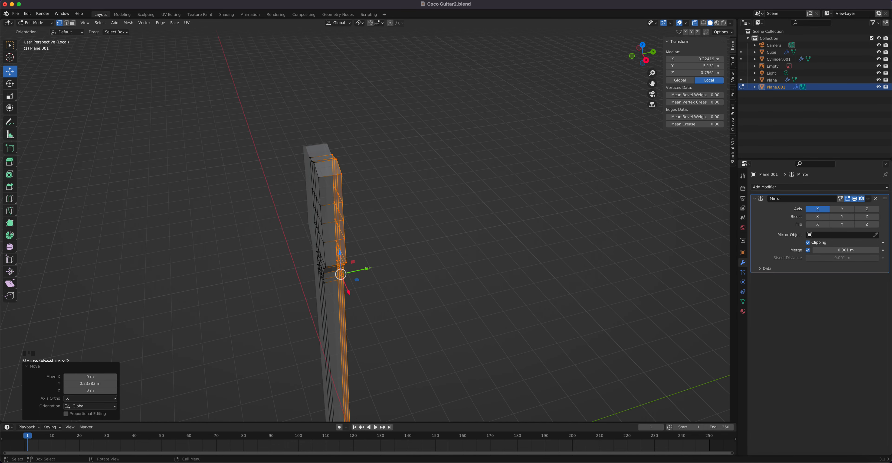
drag(369, 267, 362, 270)
middle_drag(394, 311, 368, 287)
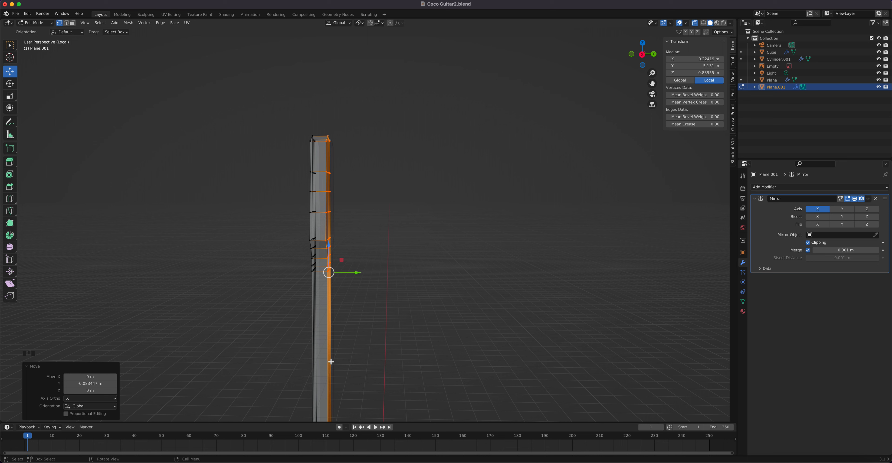
- Select the headstock vertices and rotate them about 11.1° in the right side view so the headstock tilts backward
middle_drag(319, 375, 404, 309)
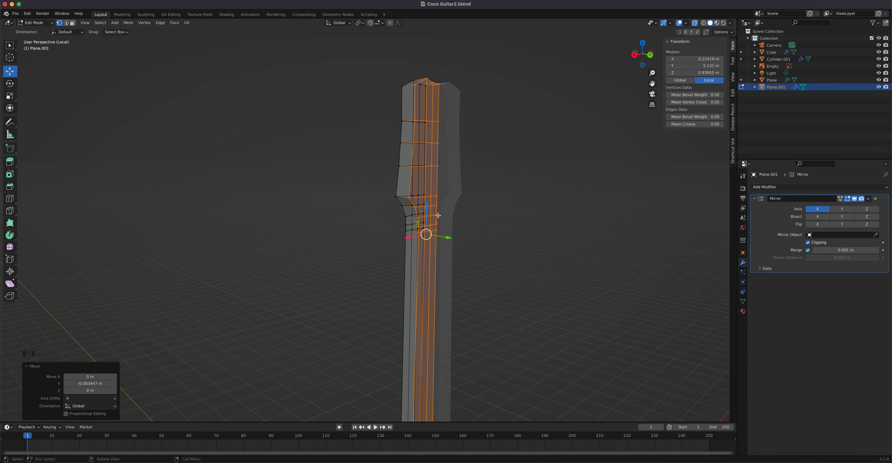
drag(368, 57, 499, 221)
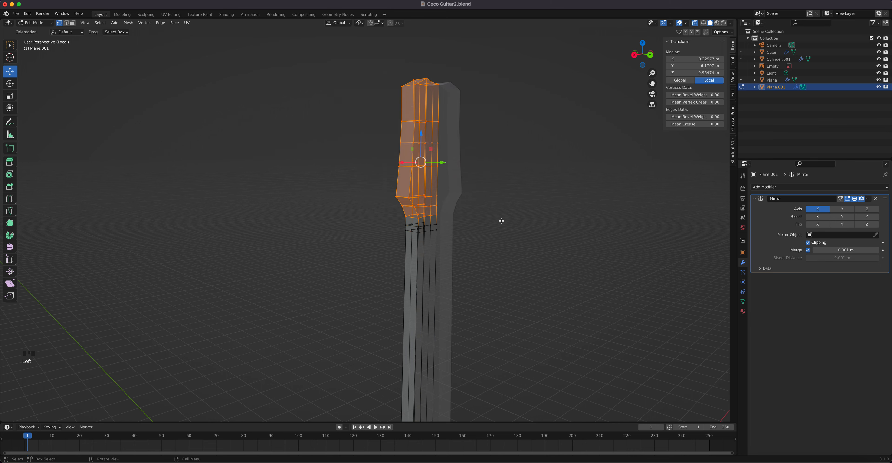
middle_drag(500, 221, 474, 234)
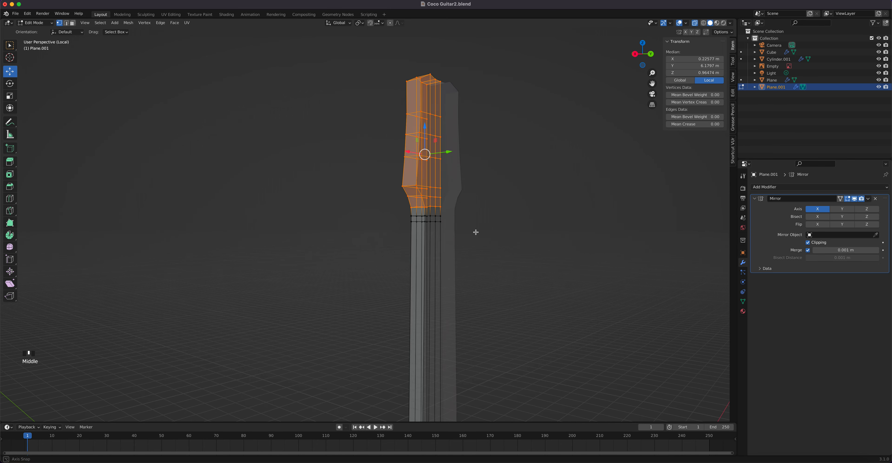
key(KP_3)
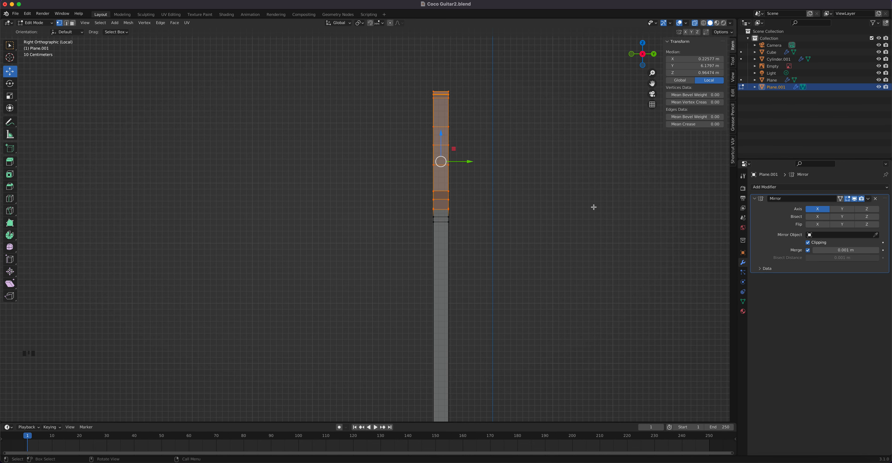
key(r)
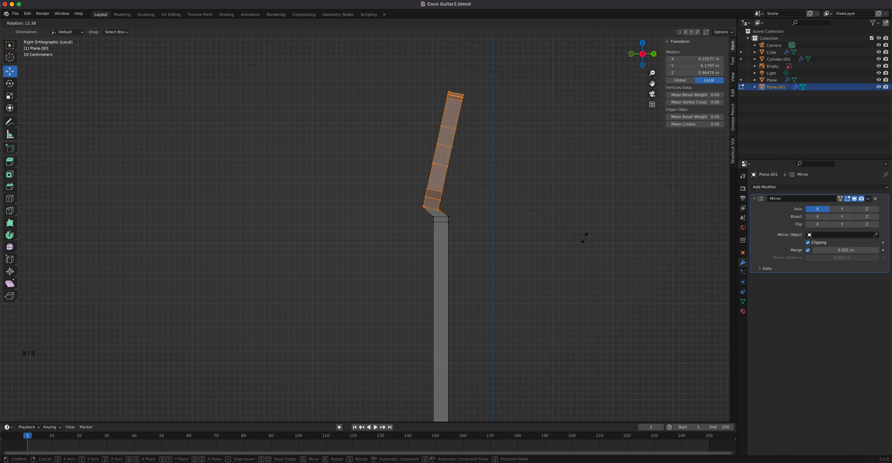
click(578, 229)
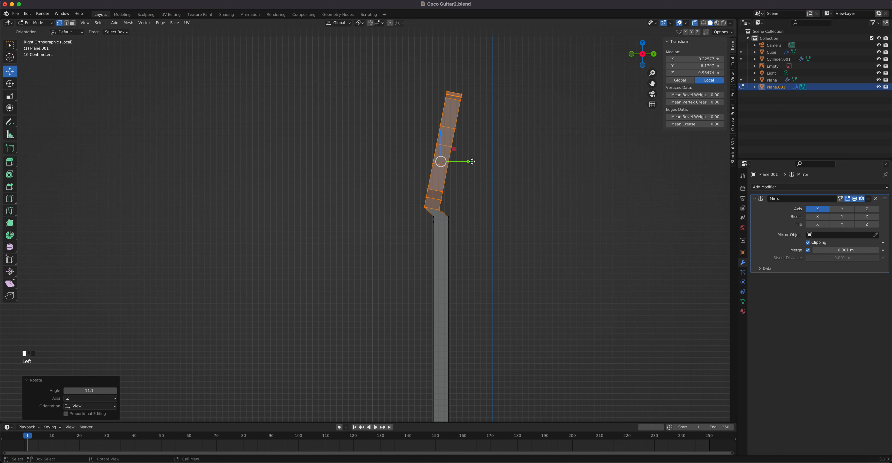
- Move the tilted headstock about 0.186 m along Y, then fine-tune it by about -0.003 m to line up with the neck
drag(472, 161, 483, 164)
scroll(466, 188, up, 4)
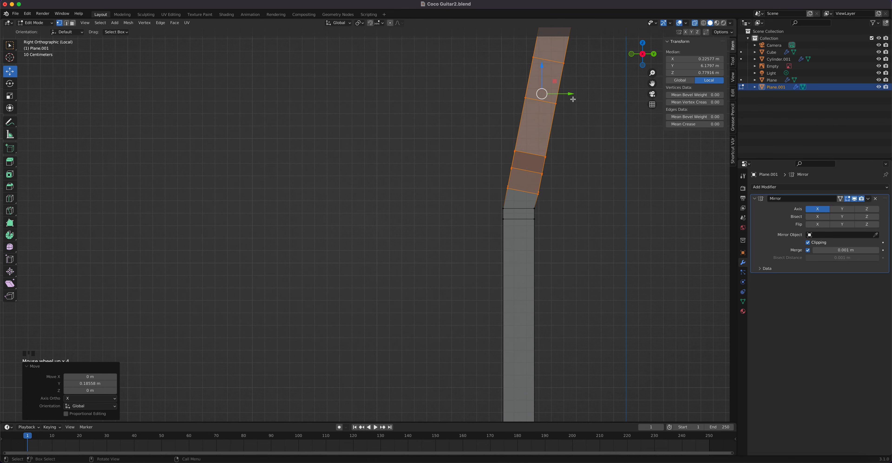
drag(572, 93, 572, 91)
middle_drag(561, 161, 481, 240)
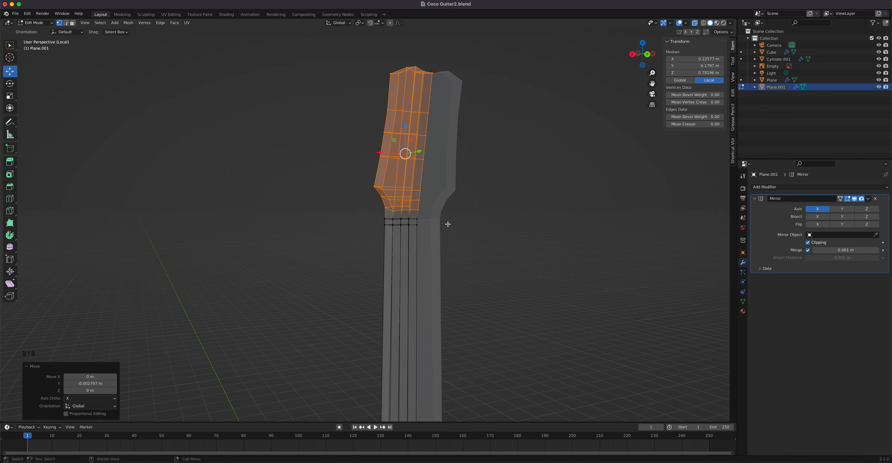
- In the back view, lower the three inner vertices of the headstock's lower rear edge into a curve, fine-tuning the outermost by about -0.027 m along Z
middle_drag(430, 218, 423, 217)
scroll(368, 200, up, 9)
middle_drag(366, 197, 422, 185)
click(439, 173)
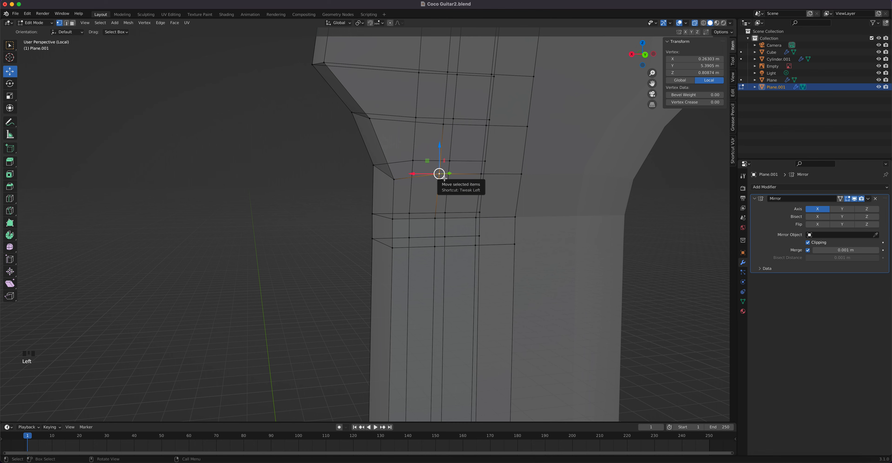
key(ctrl+KP_1)
scroll(359, 170, up, 2)
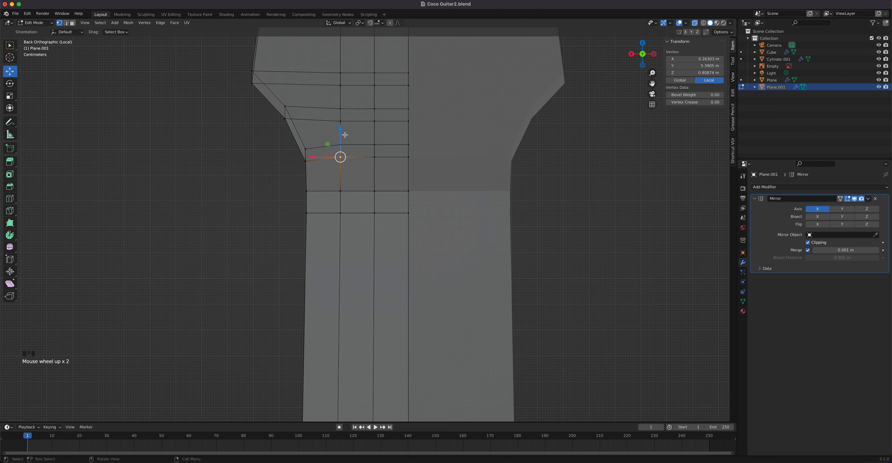
drag(339, 128, 342, 151)
click(374, 155)
click(411, 157)
click(374, 176)
click(339, 167)
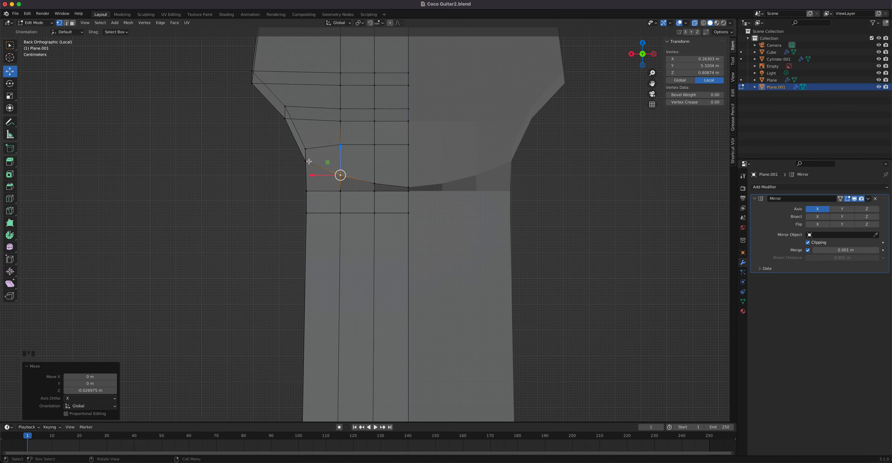
- Select the outer side vertex of the headstock's curved lower edge and raise it about 0.043 m along Z in the back view
click(316, 157)
middle_drag(363, 154, 446, 134)
key(KP_1)
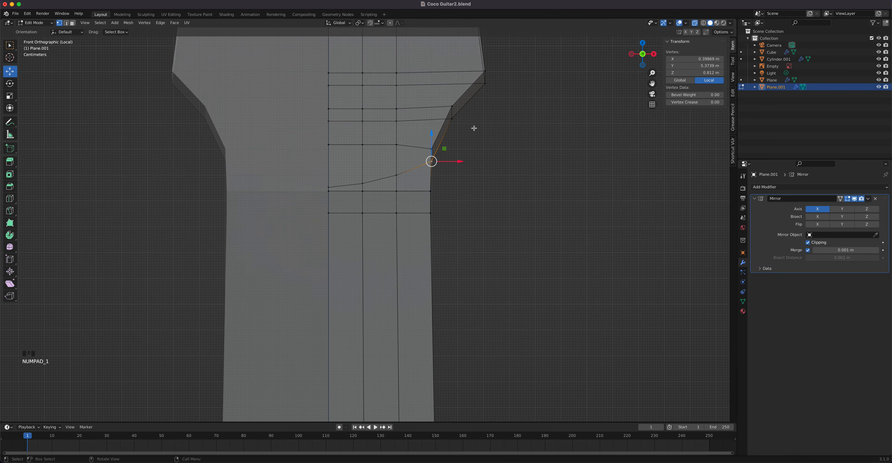
key(ctrl+KP_1)
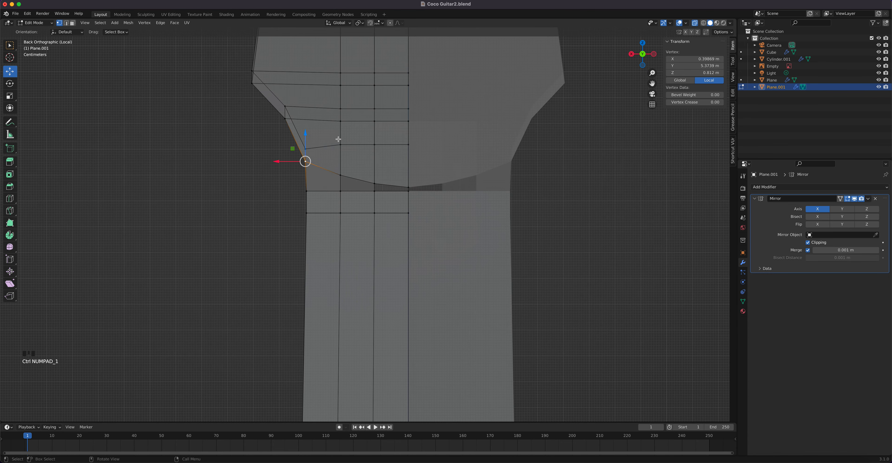
drag(307, 134, 307, 121)
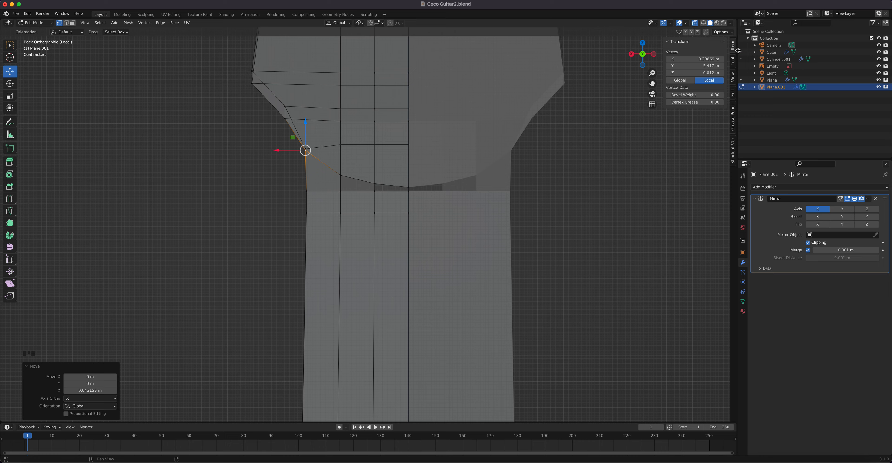
- Turn X-ray off and move the centre vertex of the headstock's curved rear edge about 0.081 m along Y
scroll(456, 192, down, 2)
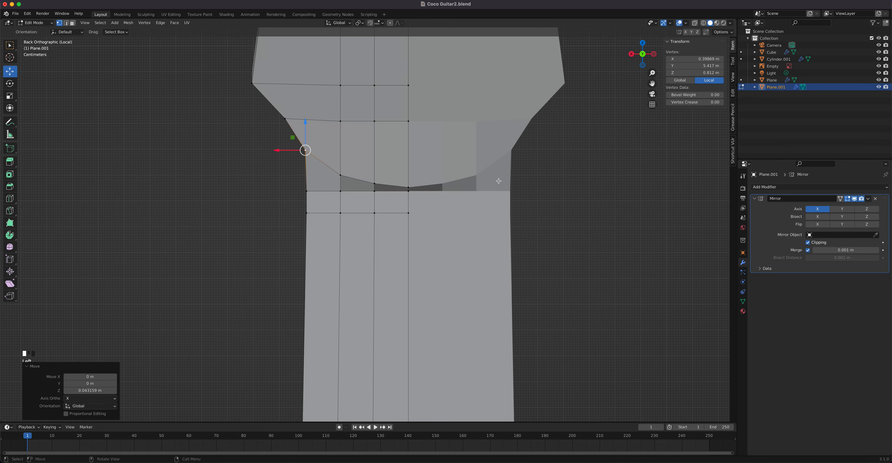
scroll(453, 189, down, 3)
middle_drag(452, 189, 369, 205)
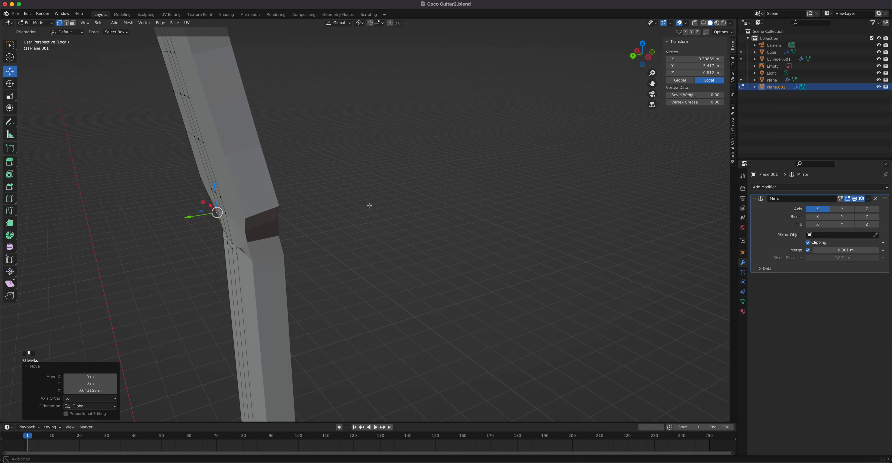
scroll(370, 206, down, 1)
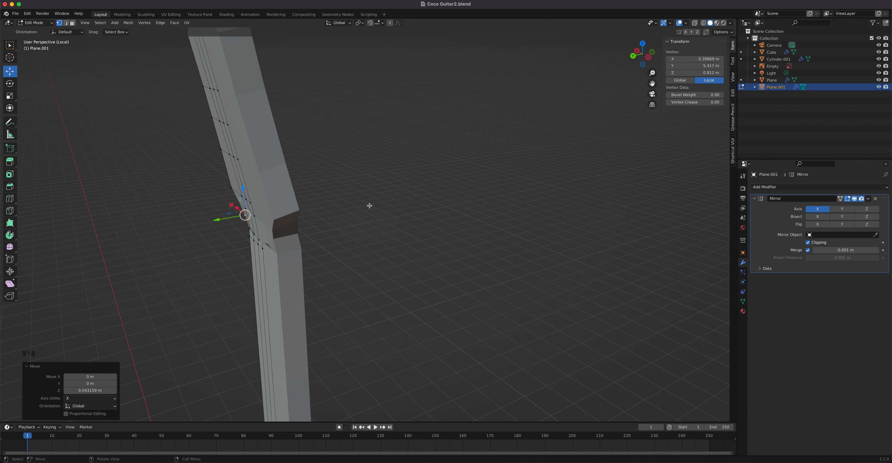
scroll(224, 237, up, 3)
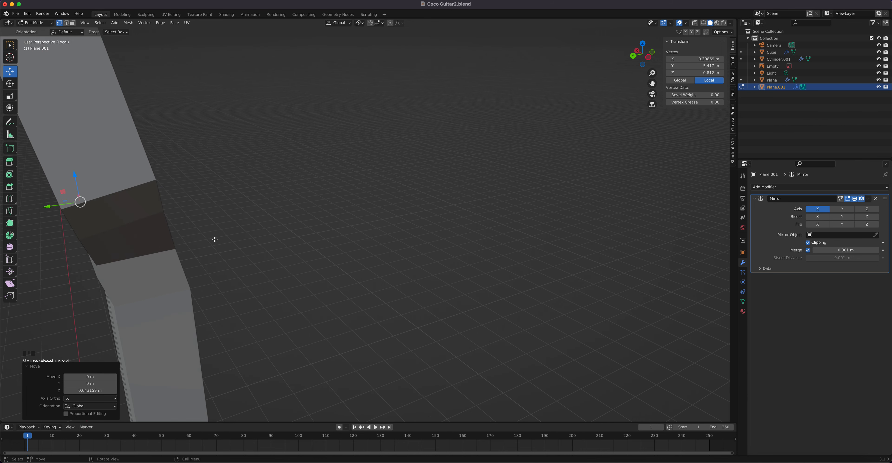
scroll(179, 248, down, 2)
middle_drag(205, 261, 405, 296)
click(418, 288)
middle_drag(423, 324, 297, 330)
drag(288, 319, 279, 326)
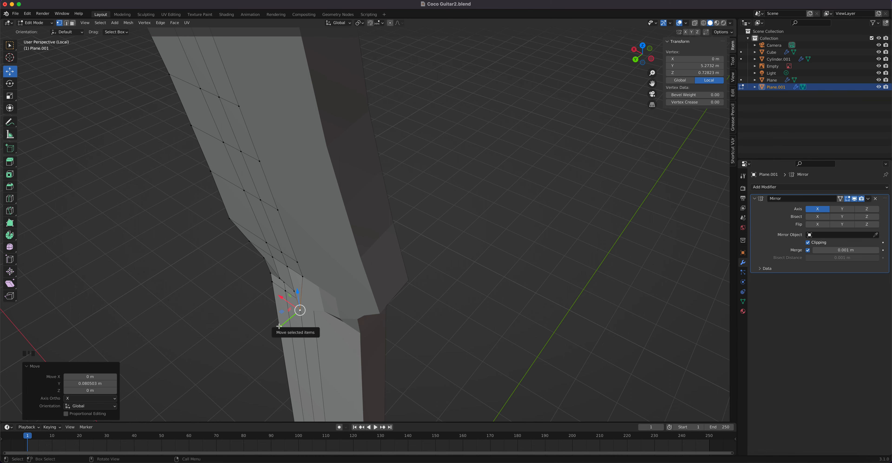
- Move the next two vertices outward from the centre of the curved edge along Y by about 0.059 m and 0.026 m
middle_drag(324, 298, 337, 318)
double_click(494, 293)
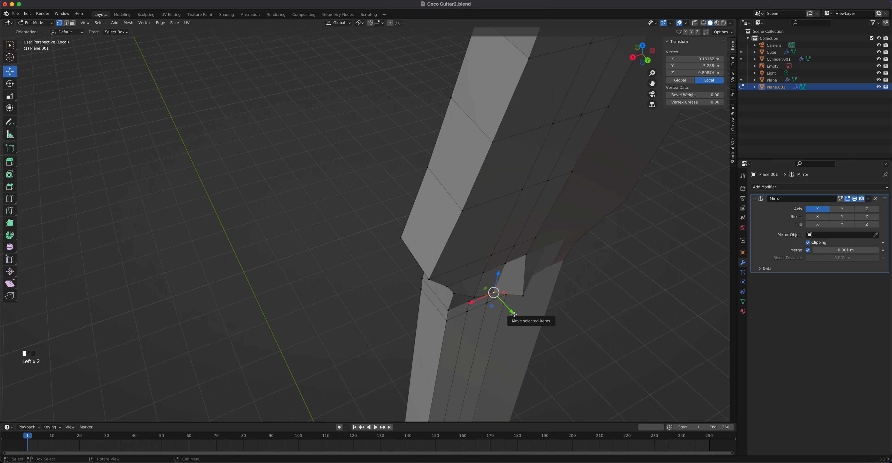
drag(514, 314, 521, 323)
middle_drag(521, 323, 349, 193)
scroll(479, 264, up, 2)
scroll(350, 194, up, 1)
click(379, 241)
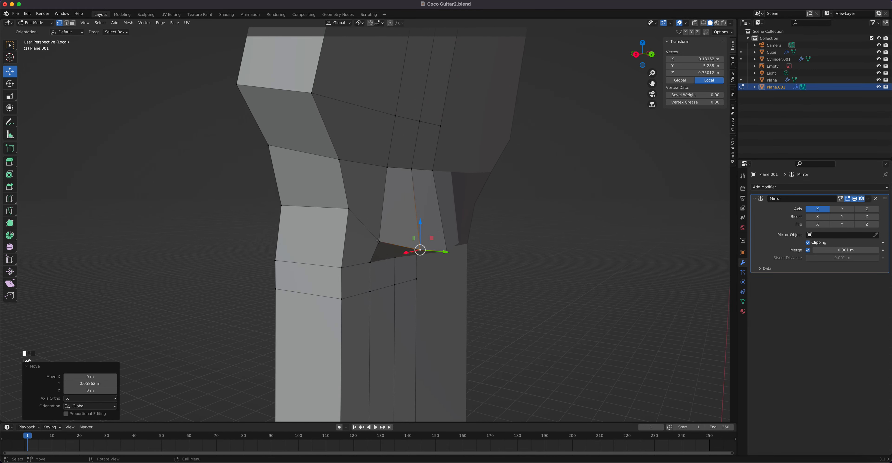
drag(402, 241, 411, 243)
- Adjust the outer vertices of the headstock's curved rear edge along Y from below, moving the outermost by about 0.017 m
middle_drag(411, 243, 382, 184)
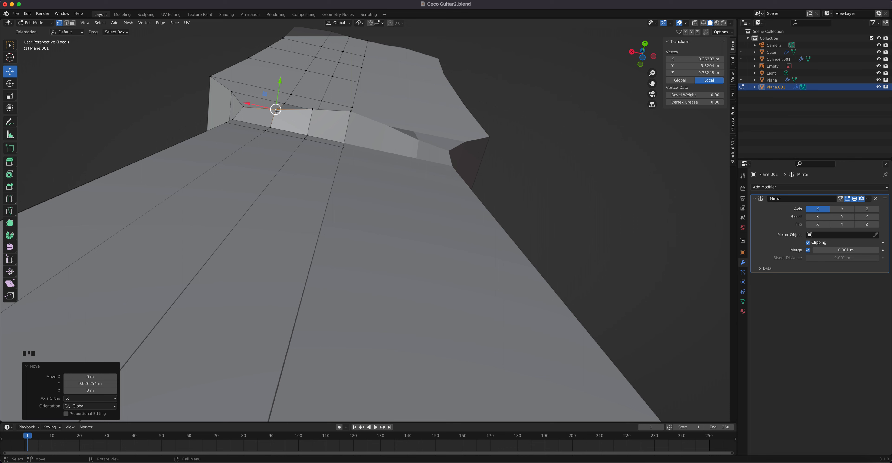
drag(280, 80, 263, 109)
click(242, 108)
drag(246, 79, 237, 61)
click(232, 90)
- Pull the two curved-edge vertices nearest the centre back toward the neck along Y, fine-tuning by about -0.009 m
click(312, 109)
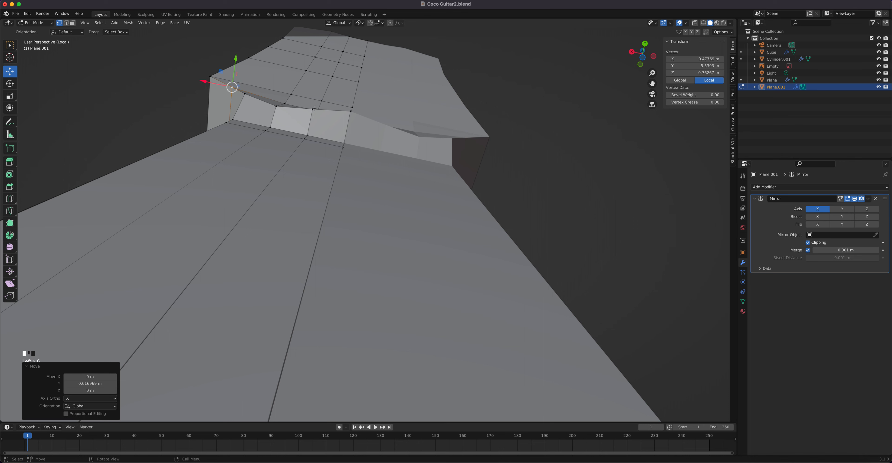
mouse_move(318, 84)
mouse_down()
mouse_move(346, 108)
mouse_move(352, 96)
mouse_move(352, 104)
mouse_move(315, 93)
mouse_up()
click(350, 110)
click(310, 118)
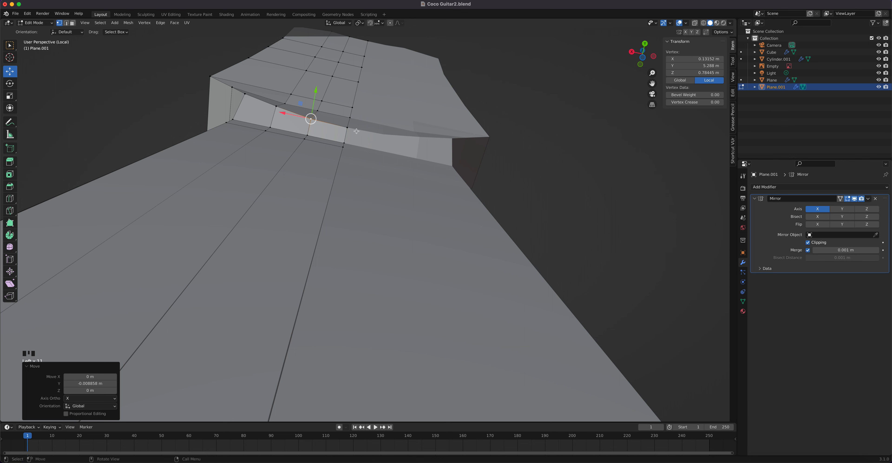
key(Tab)
key(Tab)
key(Tab)
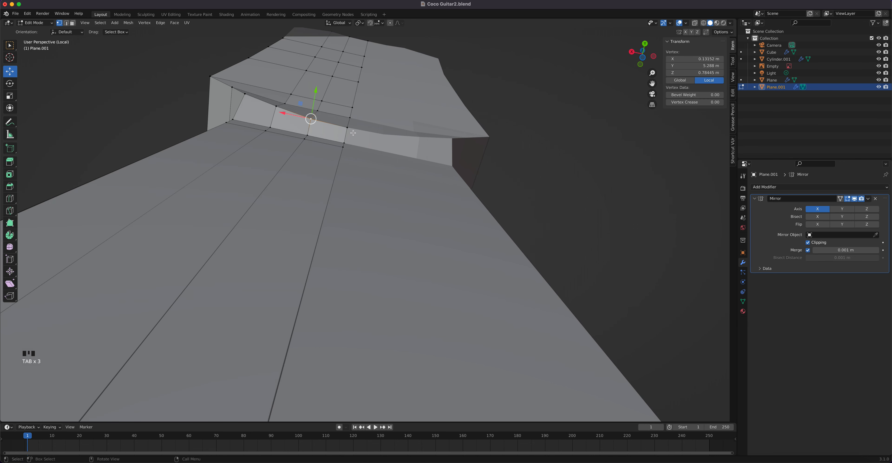
- Select the five vertices of the headstock's curved rear edge and move them together about 0.017 m along Y
click(346, 129)
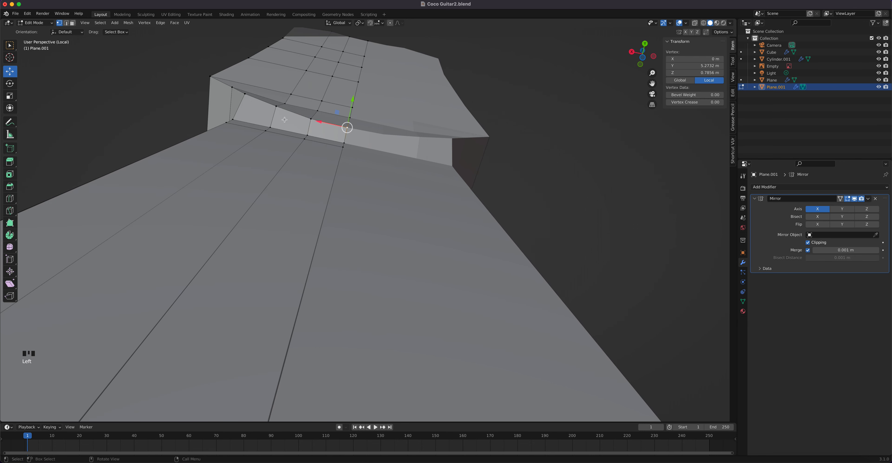
click(275, 107)
shift+click(312, 120)
shift+click(346, 127)
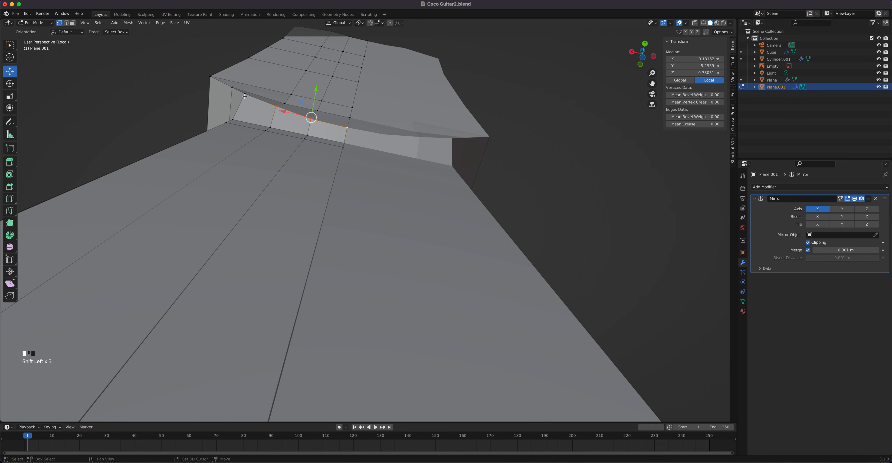
shift+click(244, 96)
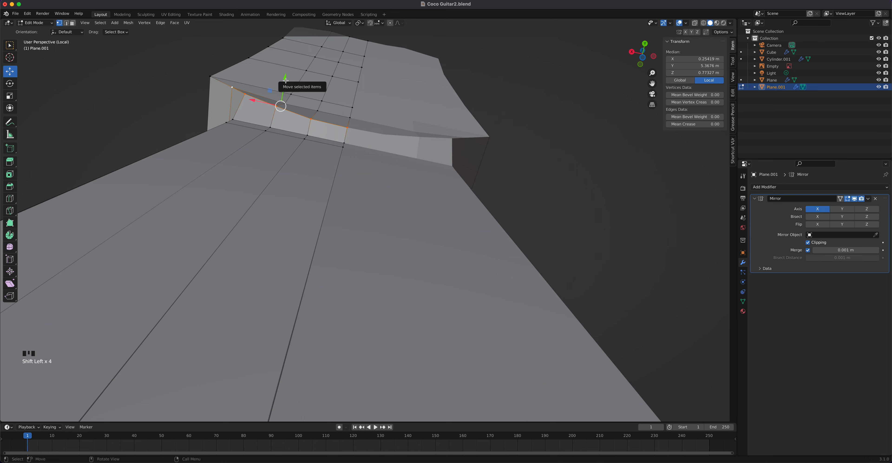
drag(298, 85, 286, 74)
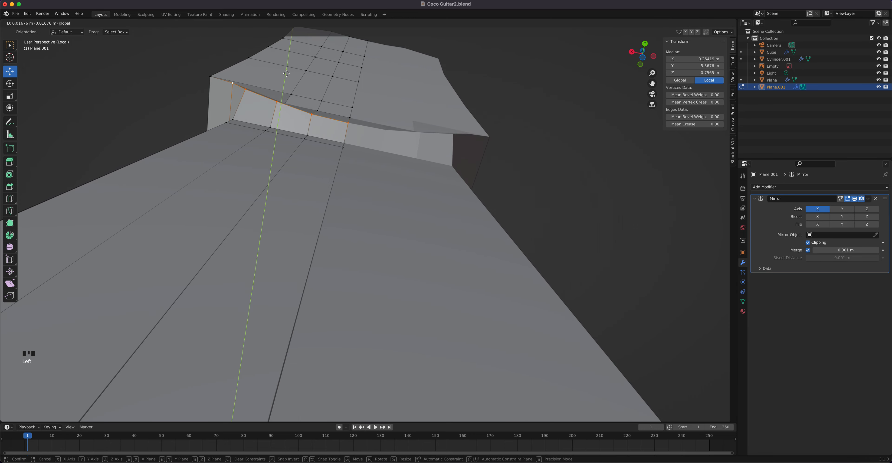
click(286, 73)
- Refine the outer side vertices where the headstock meets the neck along Y, moving the outermost by about -0.022 m
middle_drag(286, 73, 336, 190)
click(349, 206)
drag(372, 207, 366, 206)
middle_drag(353, 212, 381, 204)
click(430, 172)
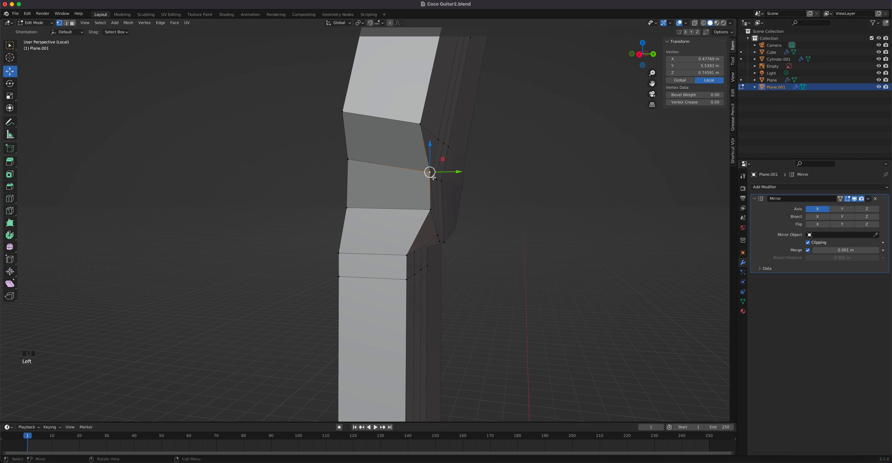
drag(455, 174, 450, 172)
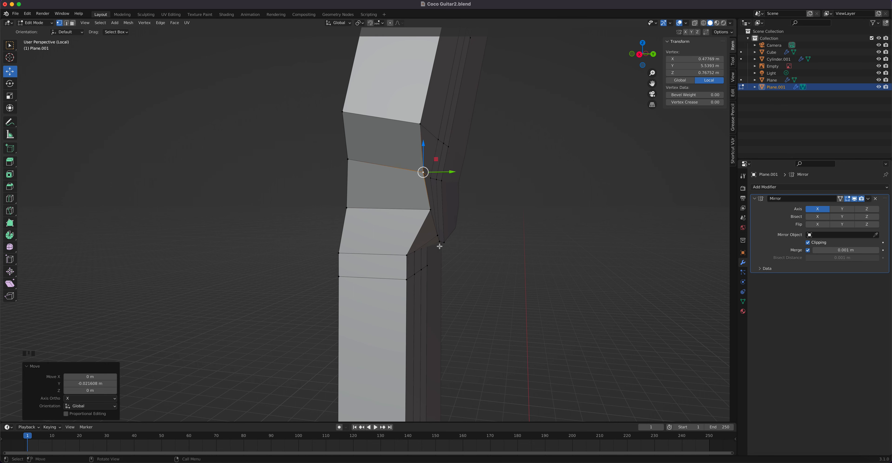
- Examine the headstock transition and the back of the neck from several angles
middle_drag(440, 246, 325, 293)
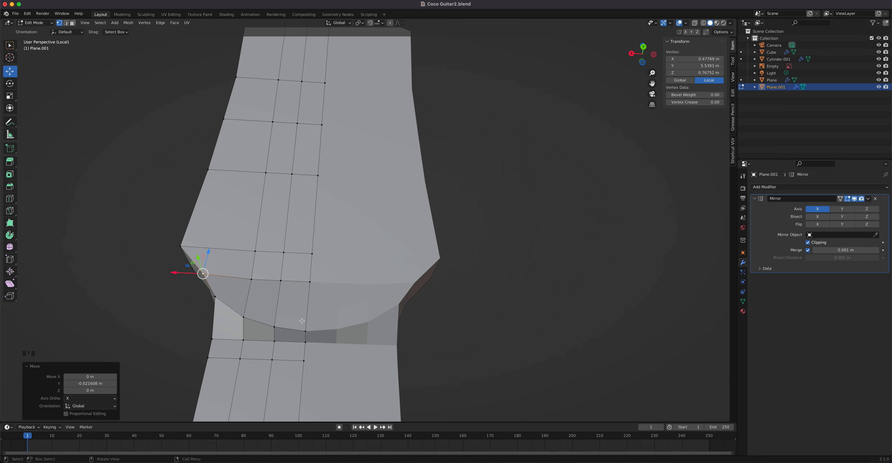
scroll(301, 321, down, 5)
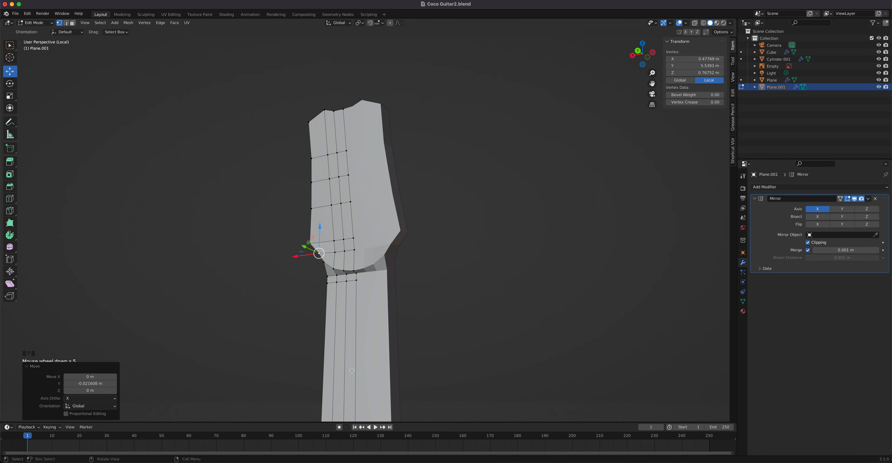
middle_drag(352, 371, 467, 305)
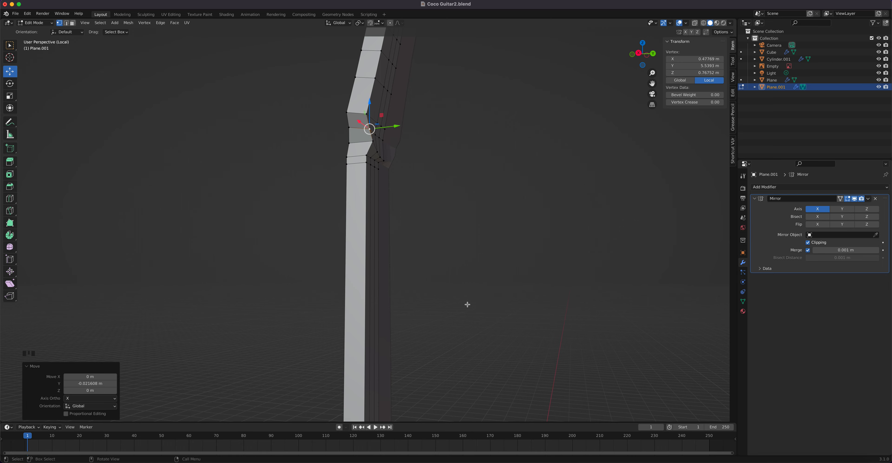
middle_drag(399, 326, 386, 278)
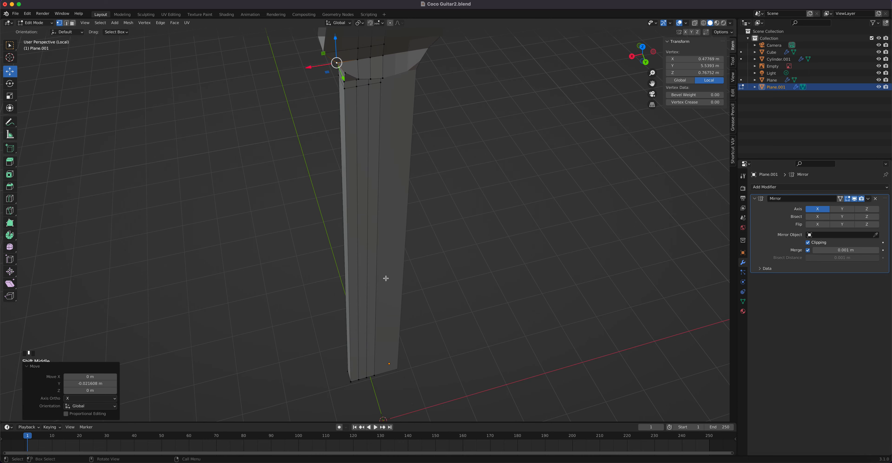
scroll(344, 237, up, 2)
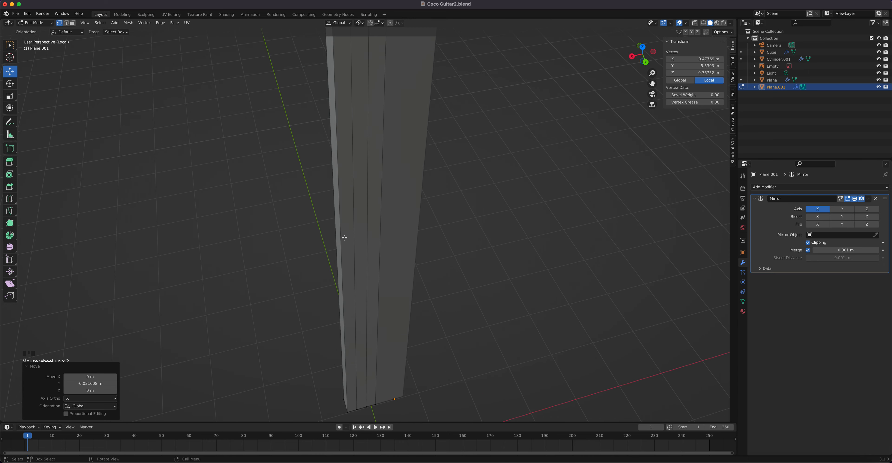
middle_drag(385, 169, 374, 143)
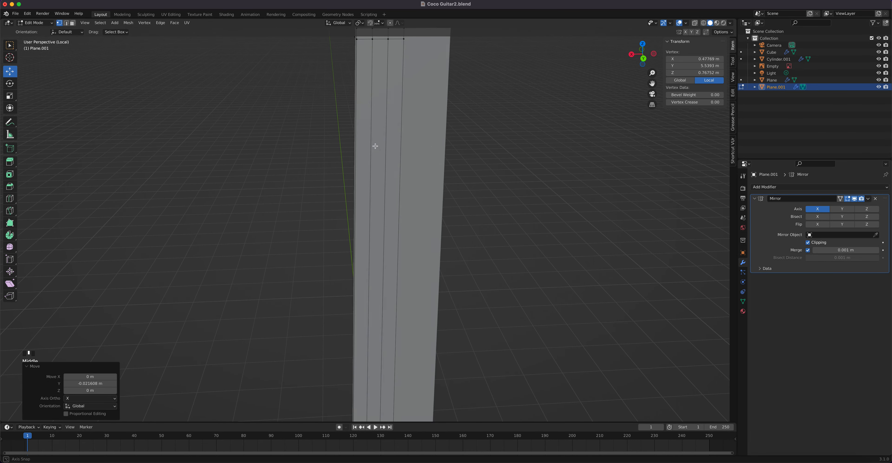
scroll(388, 194, down, 3)
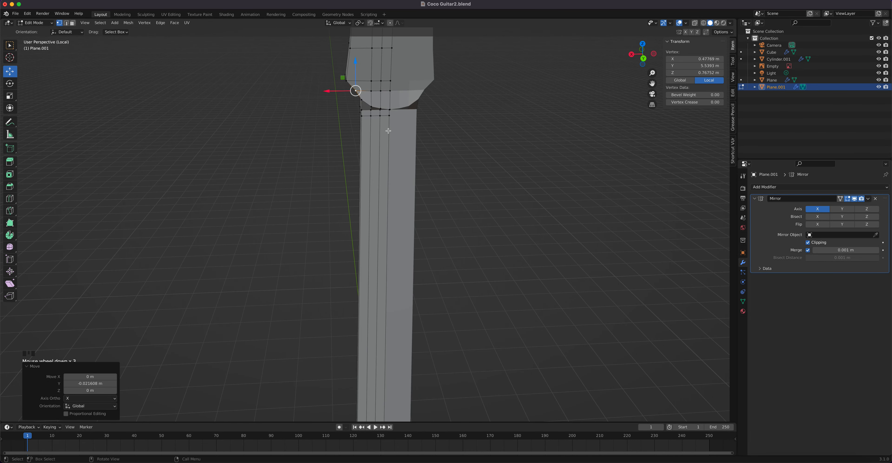
- Select the centre edge running down the back of the neck and move it about 0.205 m along Y
scroll(391, 132, up, 5)
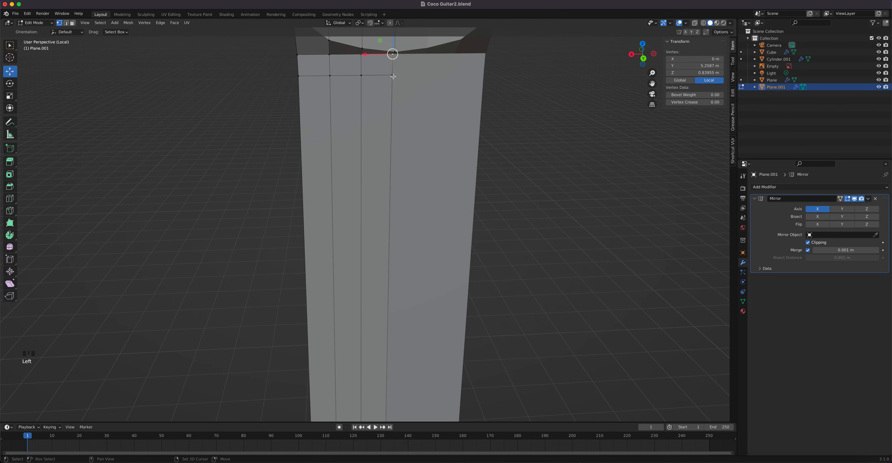
alt+click(394, 76)
scroll(402, 265, down, 4)
shift+middle_drag(401, 266, 413, 79)
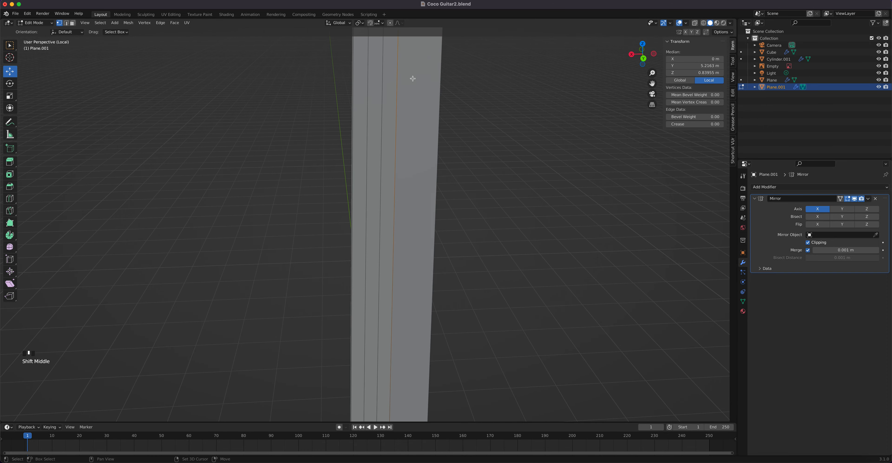
scroll(401, 258, down, 4)
middle_drag(382, 405, 355, 229)
drag(349, 205, 356, 207)
- Move the top centre vertex on the back of the neck about -0.113 m along Y, just below the headstock
shift+middle_drag(338, 132, 342, 239)
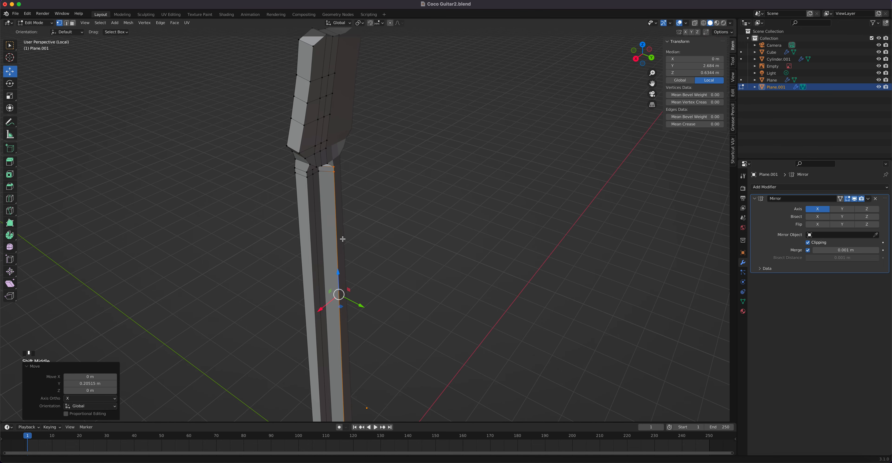
scroll(343, 238, down, 3)
scroll(348, 241, up, 8)
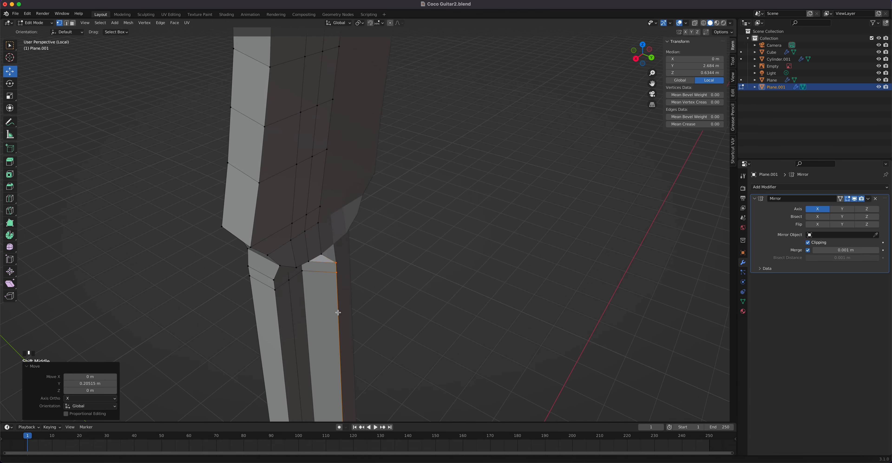
scroll(348, 305, up, 2)
click(316, 284)
mouse_move(318, 285)
mouse_down()
mouse_move(334, 292)
mouse_move(321, 286)
mouse_up()
mouse_move(322, 286)
middle_down()
mouse_move(301, 270)
mouse_move(311, 232)
mouse_move(329, 296)
middle_up()
scroll(311, 232, up, 2)
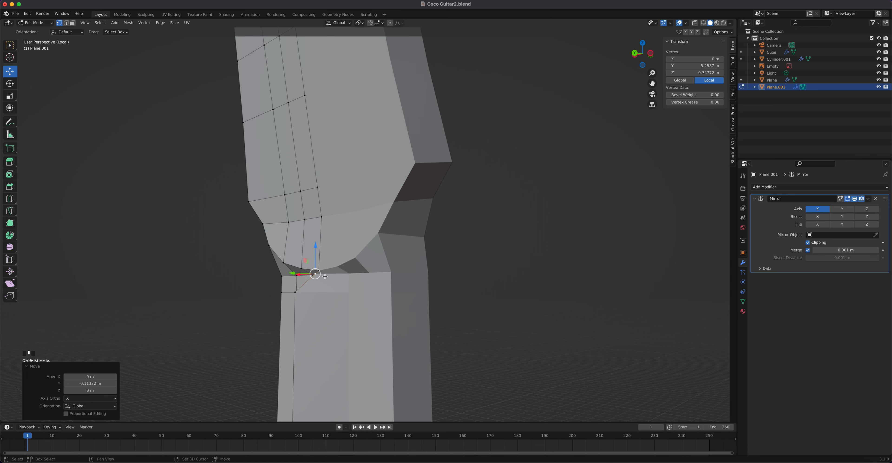
- Move the top centre vertex on the back of the neck a further -0.016 m or so along Y
scroll(308, 301, up, 3)
middle_drag(265, 307, 387, 322)
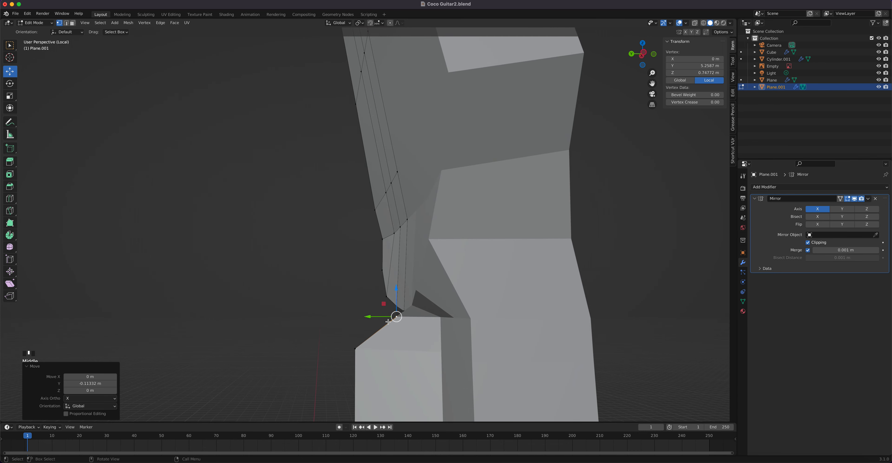
drag(367, 317, 375, 315)
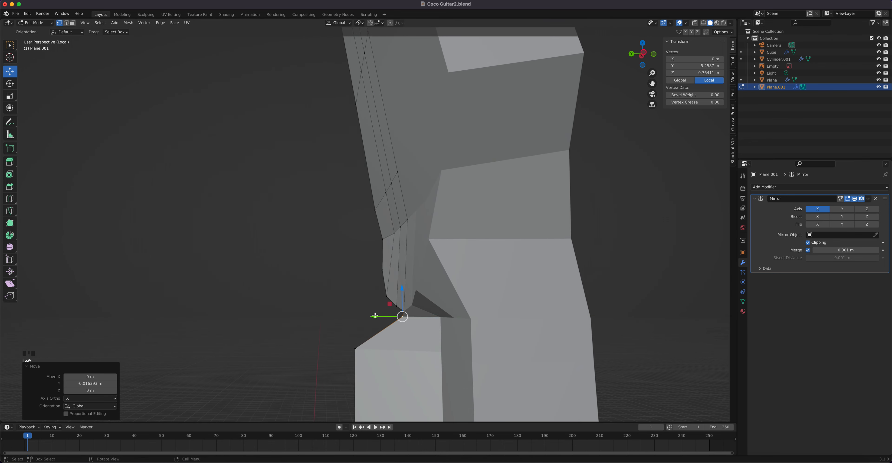
- Select both end vertices of the centre edge on the back of the neck and move them about -0.070 m along Y
key(KP_3)
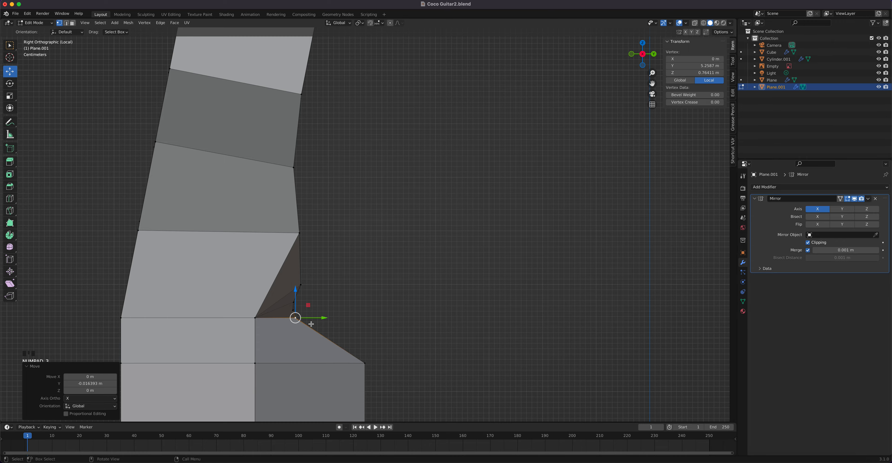
scroll(326, 321, down, 8)
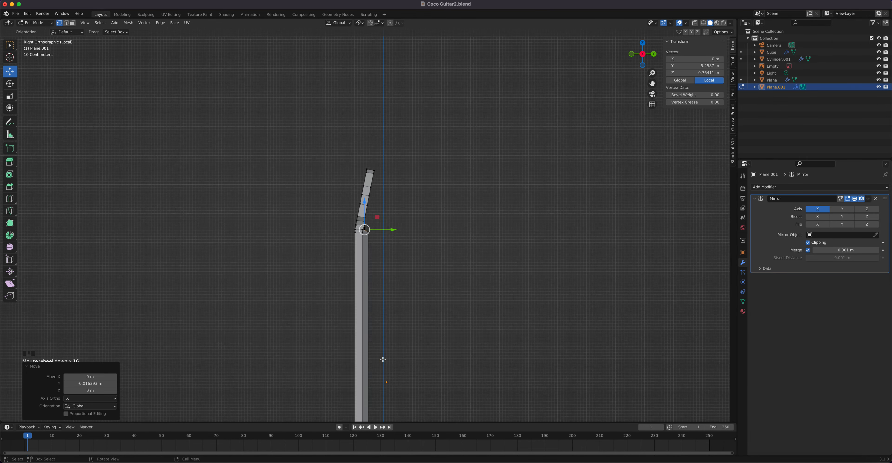
scroll(384, 360, up, 9)
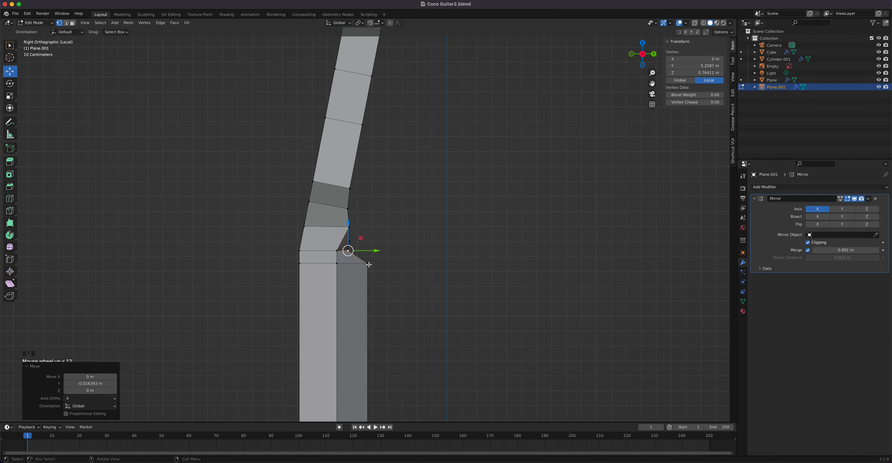
scroll(410, 366, down, 5)
shift+middle_drag(410, 367, 432, 138)
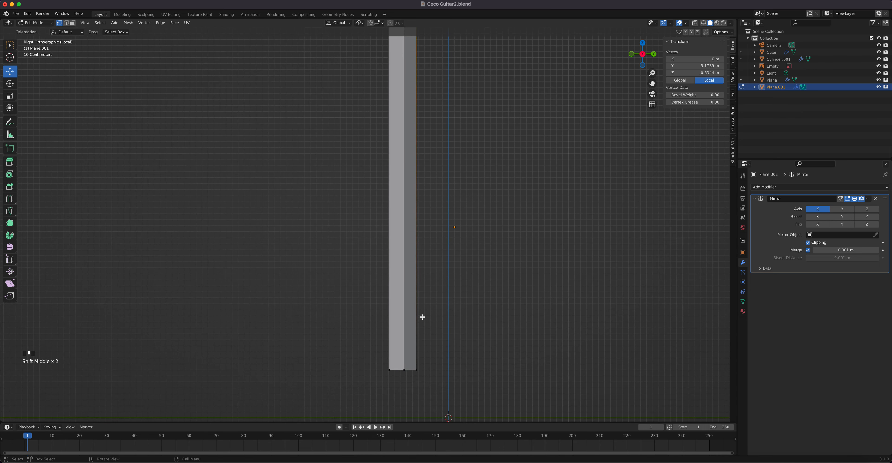
shift+click(418, 370)
shift+middle_drag(480, 203, 459, 338)
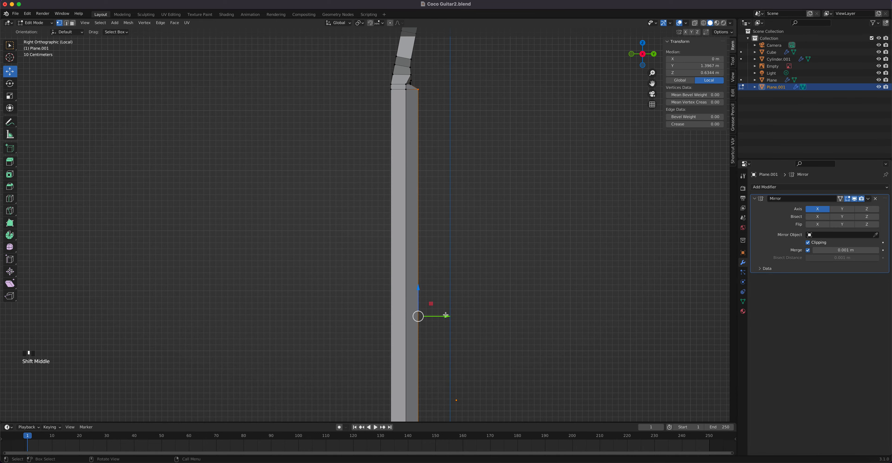
drag(446, 315, 441, 314)
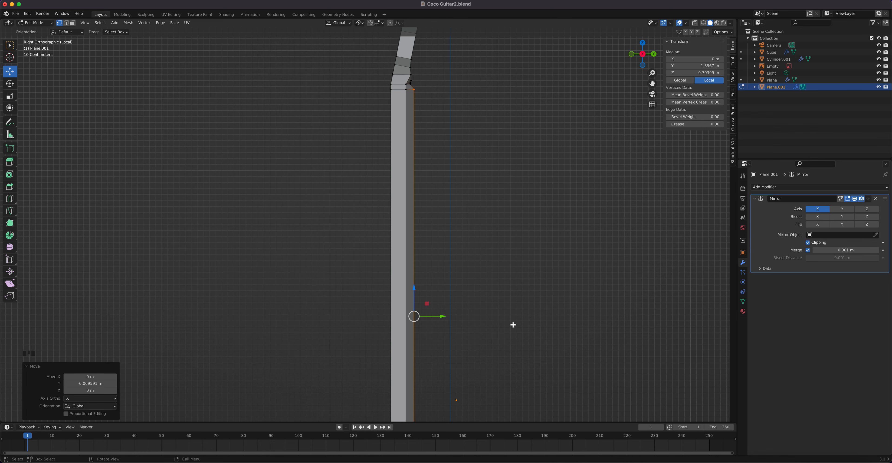
- Select the four vertices along the headstock's lower rear curve and move them about 0.085 m along Y
scroll(415, 240, down, 1)
scroll(422, 139, up, 3)
shift+middle_drag(452, 110, 393, 349)
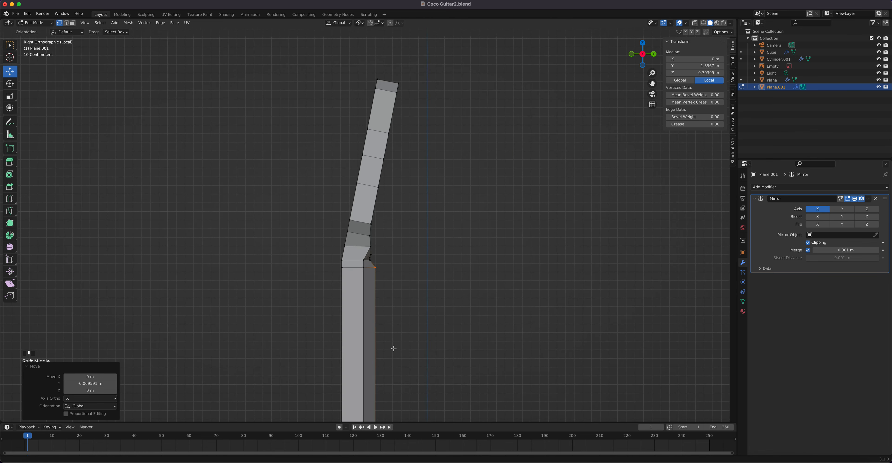
scroll(377, 243, up, 2)
middle_drag(377, 243, 257, 300)
click(377, 298)
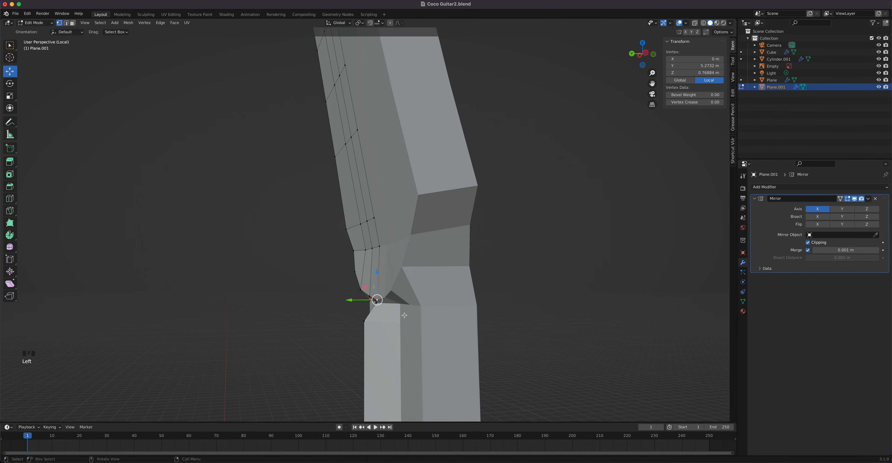
middle_drag(377, 298, 532, 313)
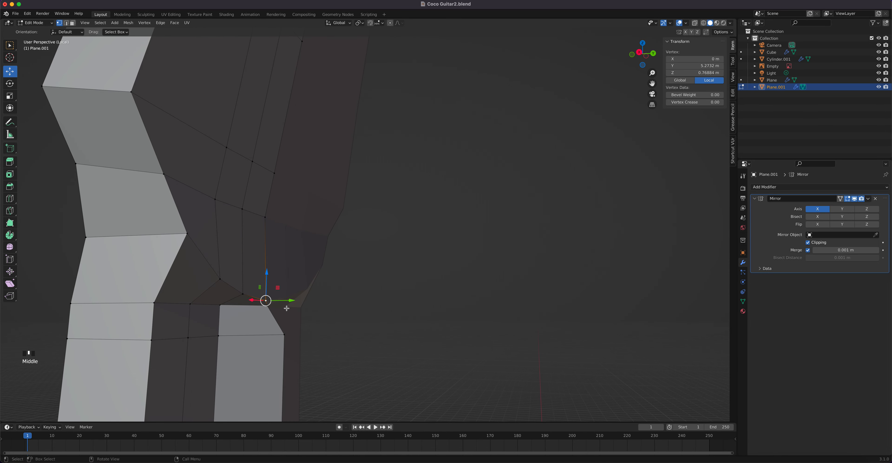
shift+click(243, 294)
shift+click(221, 279)
shift+click(188, 234)
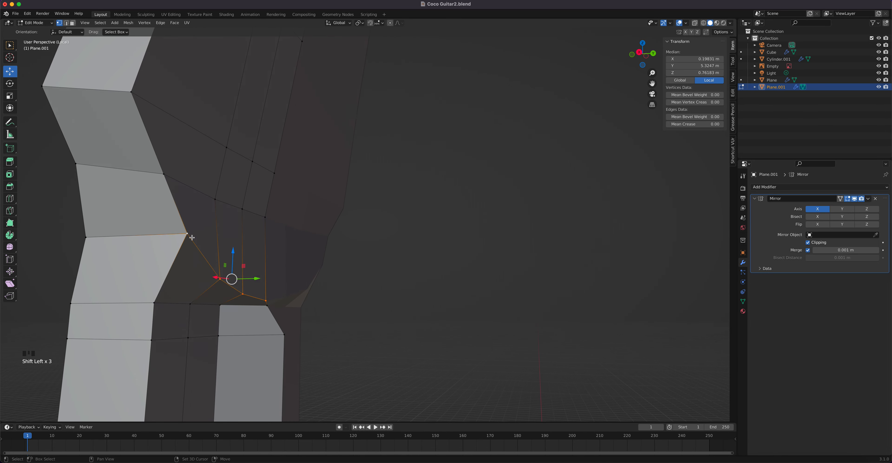
drag(259, 278, 288, 276)
middle_drag(329, 315, 335, 319)
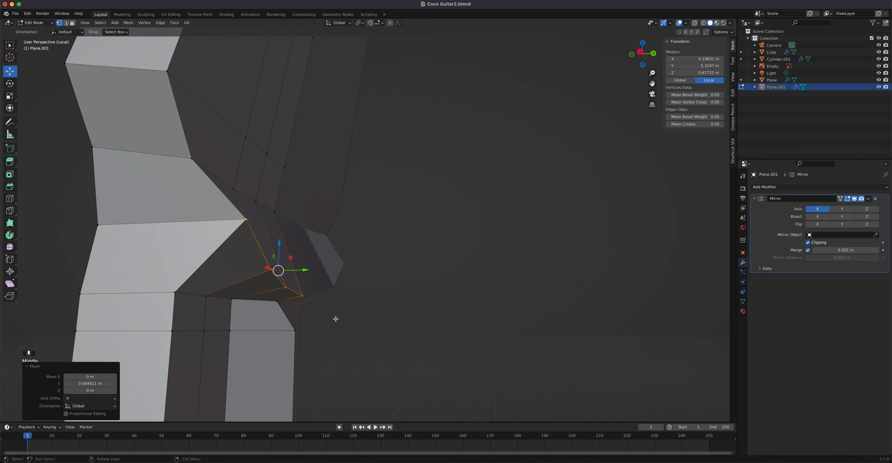
- Move the outermost vertex of the headstock's rear curve about -0.070 m along Y and pull the neighbouring vertices in by smaller amounts
key(KP_3)
scroll(360, 303, up, 1)
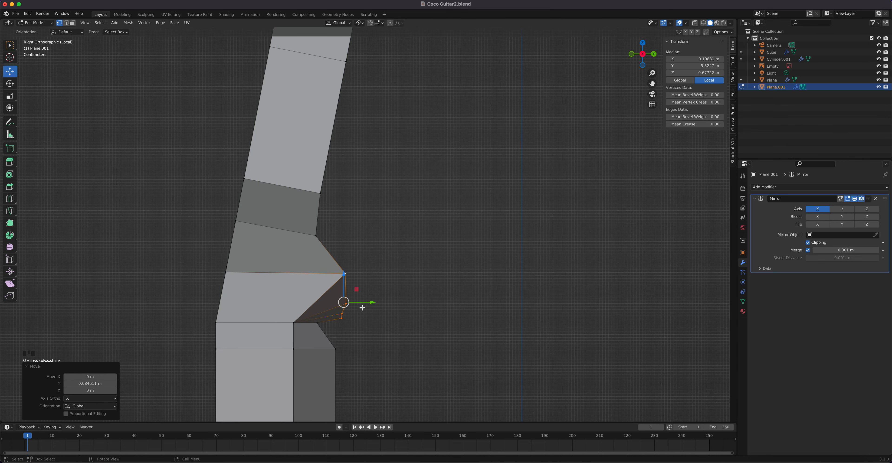
scroll(363, 309, up, 1)
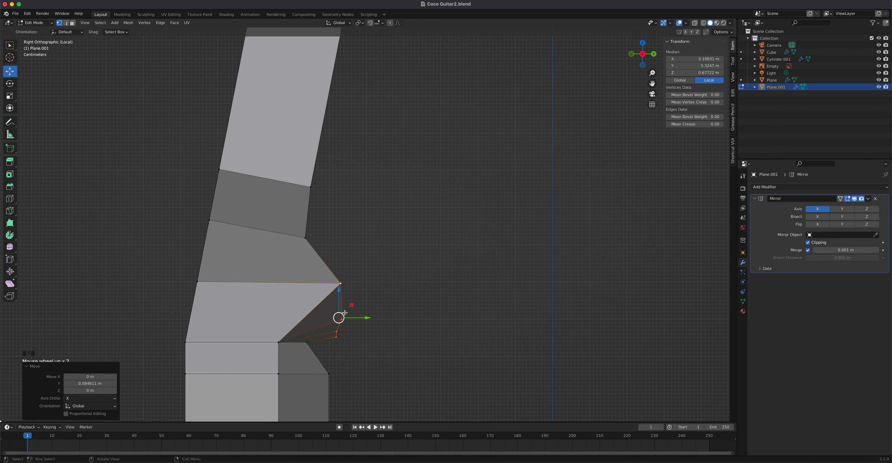
click(340, 284)
drag(366, 284, 341, 282)
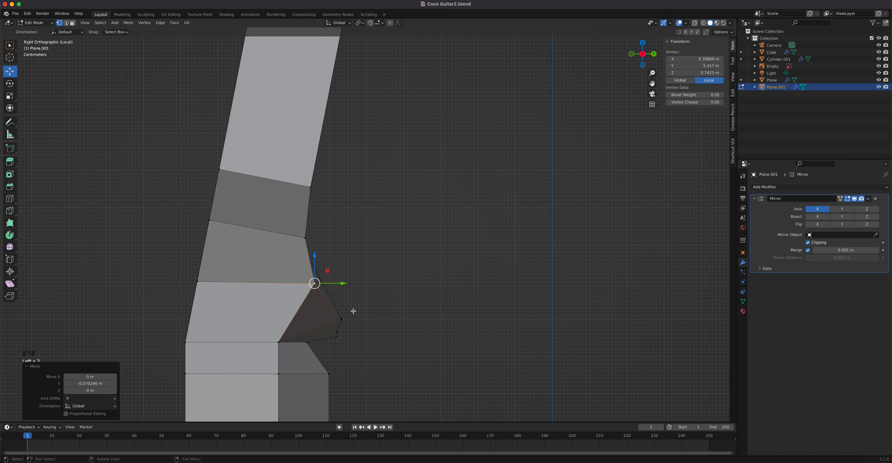
click(344, 319)
mouse_move(373, 319)
mouse_down()
mouse_move(359, 319)
mouse_move(363, 332)
mouse_up()
click(338, 331)
mouse_move(362, 331)
middle_down()
mouse_move(385, 332)
mouse_move(333, 338)
mouse_move(298, 308)
mouse_move(351, 307)
mouse_move(360, 318)
middle_up()
- Move the three top vertices on the back of the neck outward along Y, with the centre one a further 0.030 m
click(209, 303)
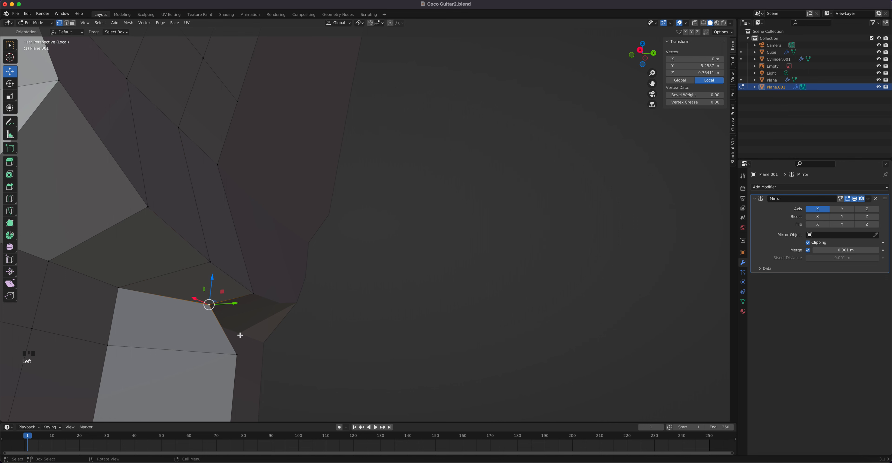
scroll(238, 336, down, 3)
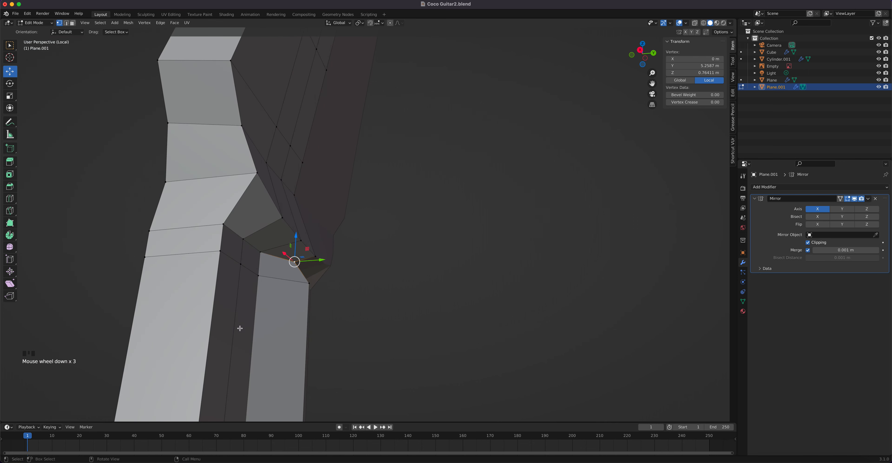
shift+click(261, 252)
shift+click(245, 239)
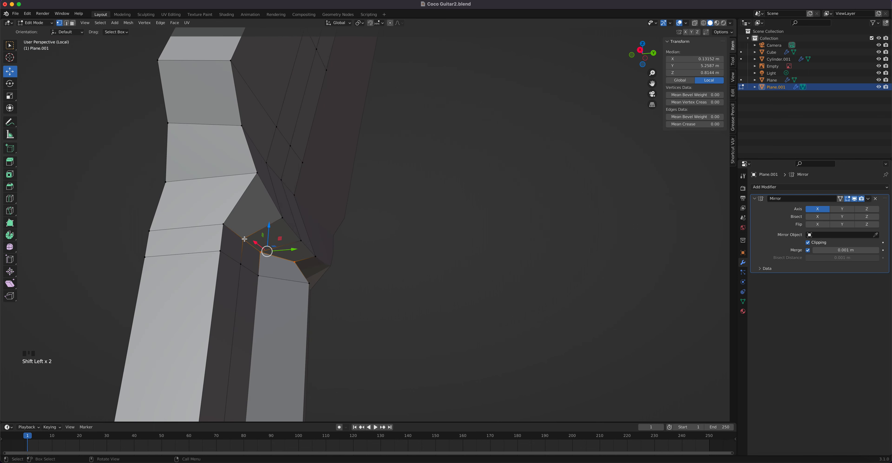
key(KP_3)
scroll(311, 374, up, 4)
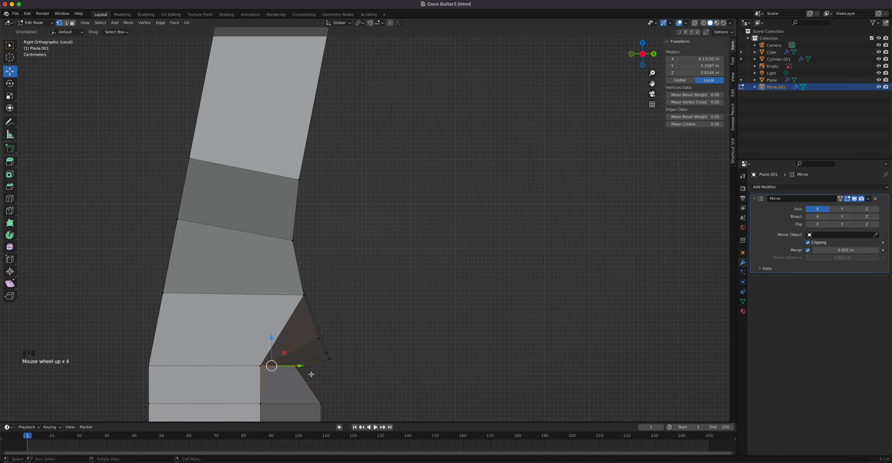
drag(302, 366, 367, 367)
click(323, 366)
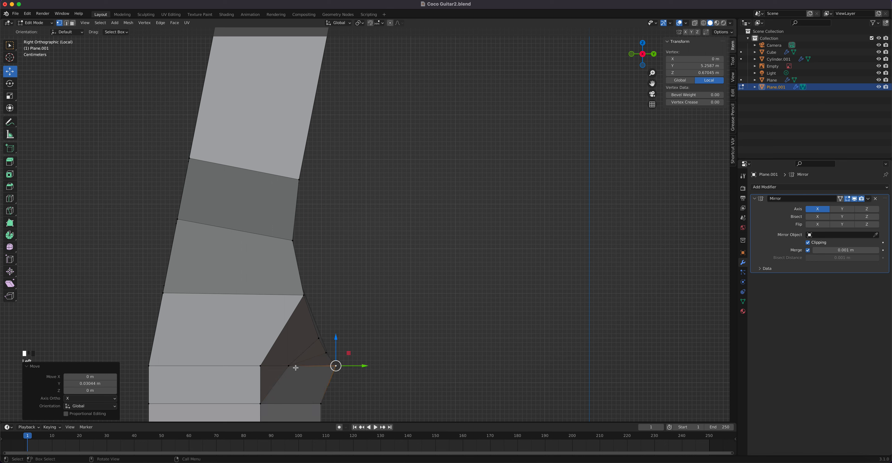
- Move the vertex beside the centre in the neck's top rear row about 0.066 m along Y
click(295, 368)
middle_drag(311, 373, 275, 334)
scroll(299, 368, down, 3)
click(267, 327)
click(225, 259)
key(KP_3)
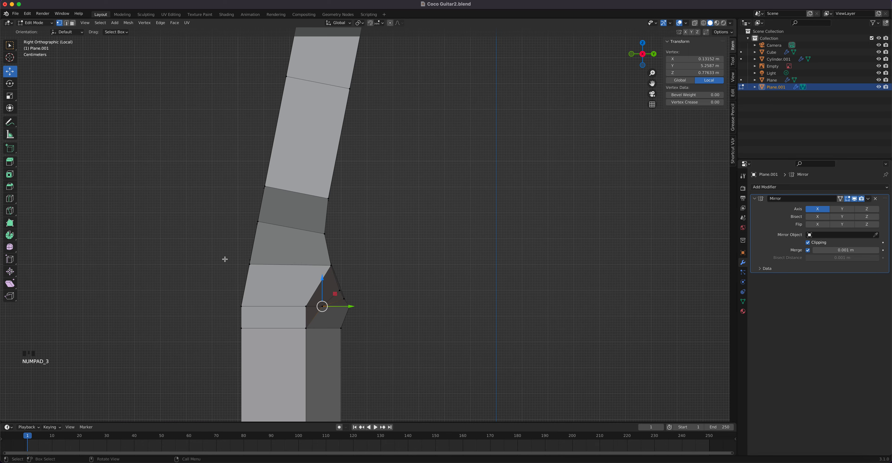
scroll(349, 308, up, 4)
shift+middle_drag(348, 365, 383, 302)
drag(340, 335, 377, 345)
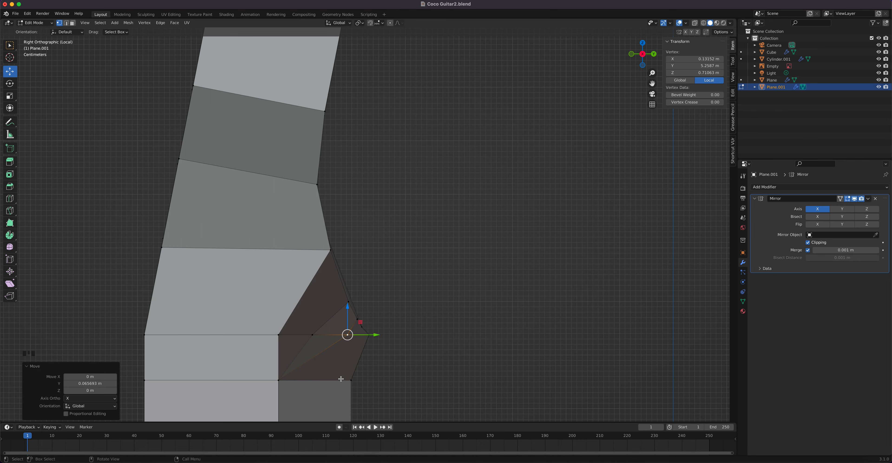
- In edge selection mode, move the lengthwise neck edge next to the rear centre edge about 0.087 m along Y
middle_drag(336, 380, 308, 362)
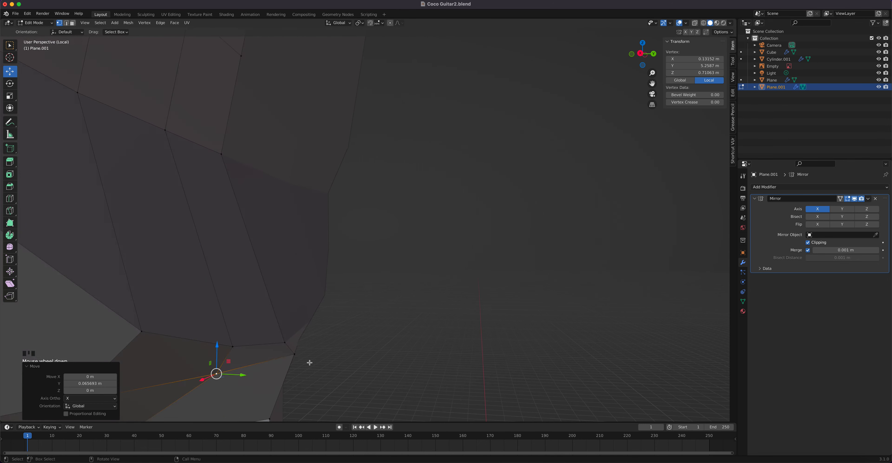
scroll(308, 365, down, 4)
key(2)
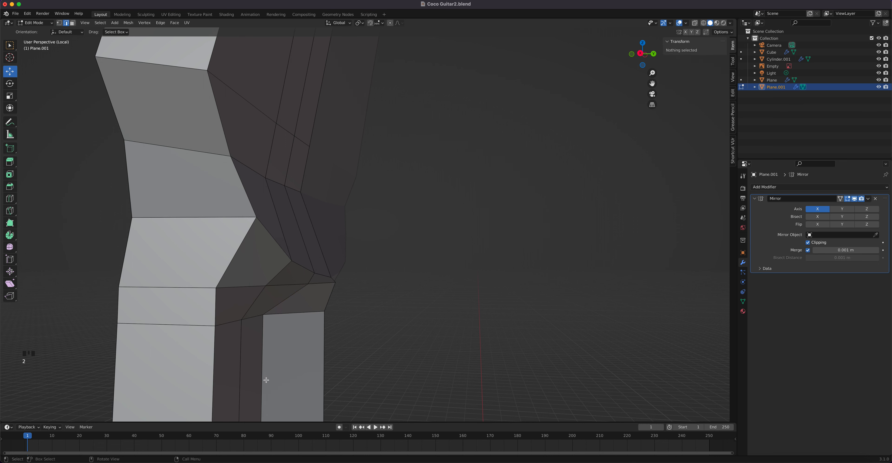
click(262, 377)
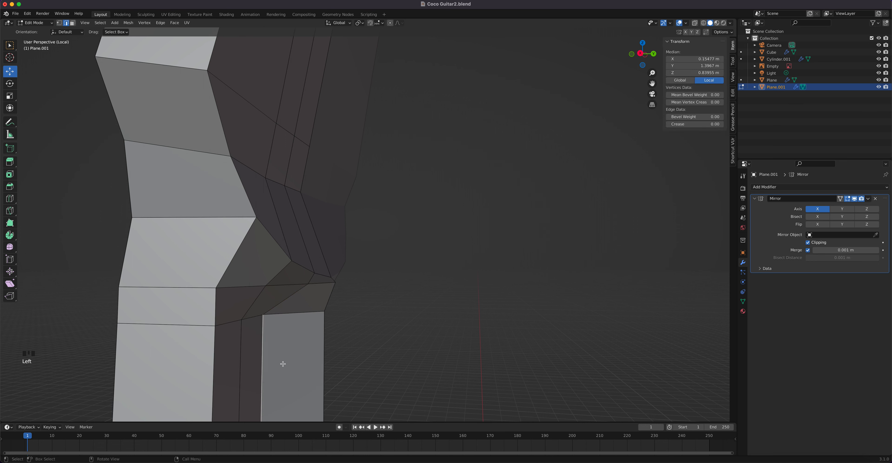
key(g)
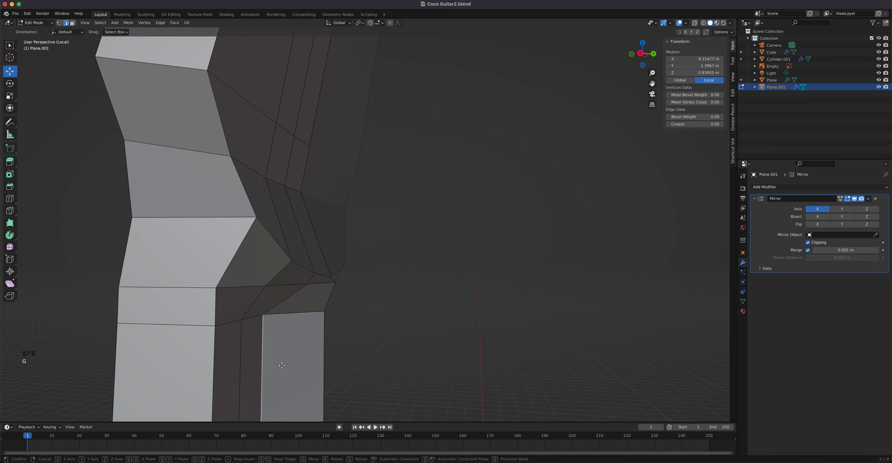
click(322, 374)
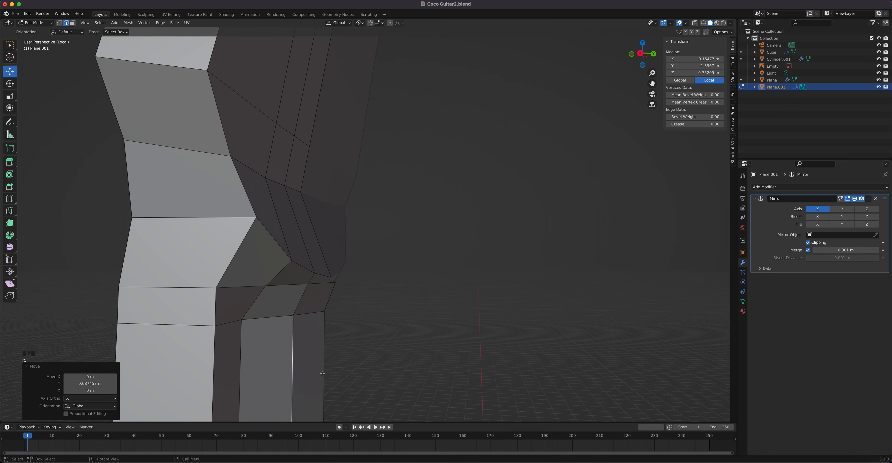
- Move the lengthwise neck edge closest to the side face about 0.035 m along Y
click(242, 370)
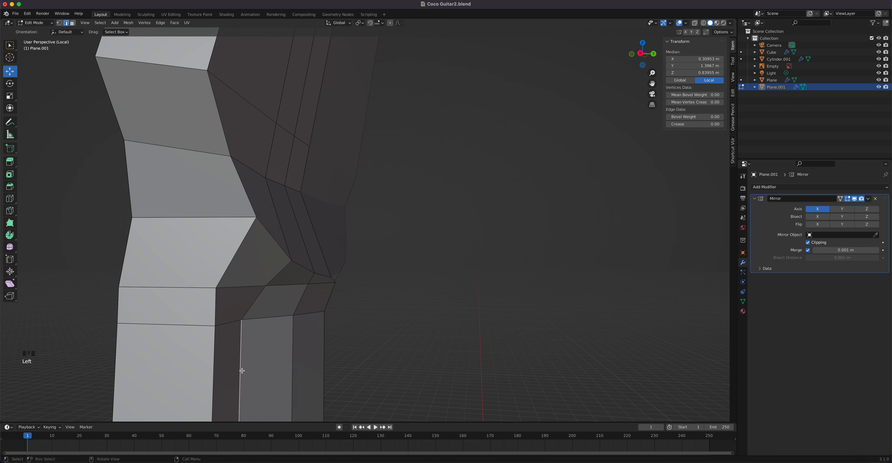
key(g)
click(260, 375)
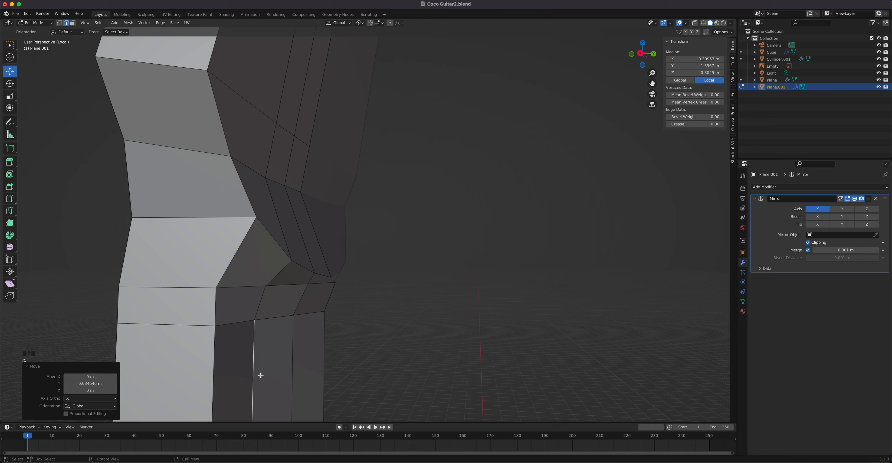
- Move the lengthwise edge beside the neck's rear centre edge about 0.030 m further along Y
key(KP_3)
shift+middle_drag(330, 344, 388, 229)
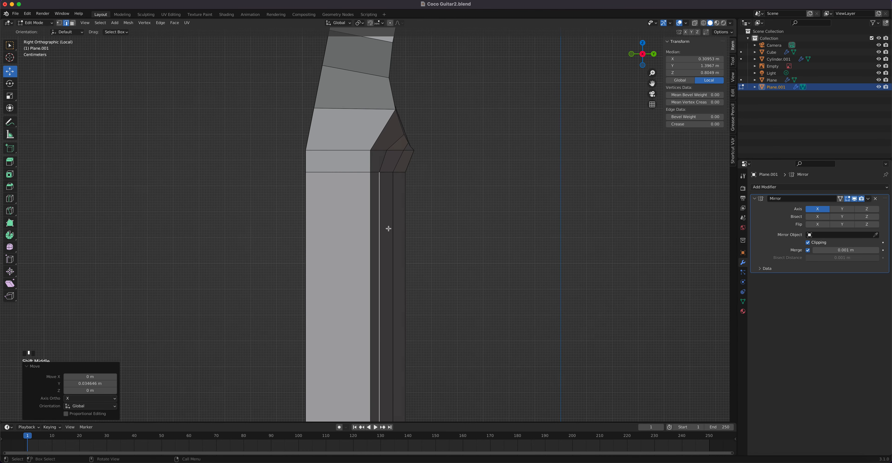
click(391, 227)
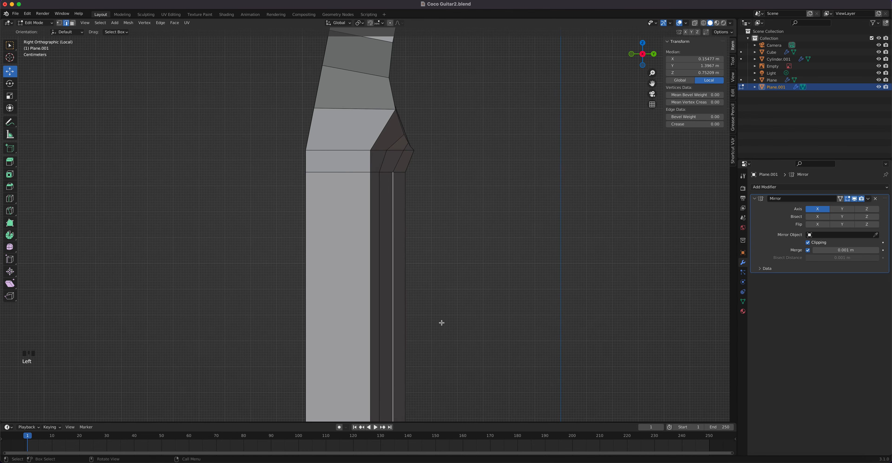
key(g)
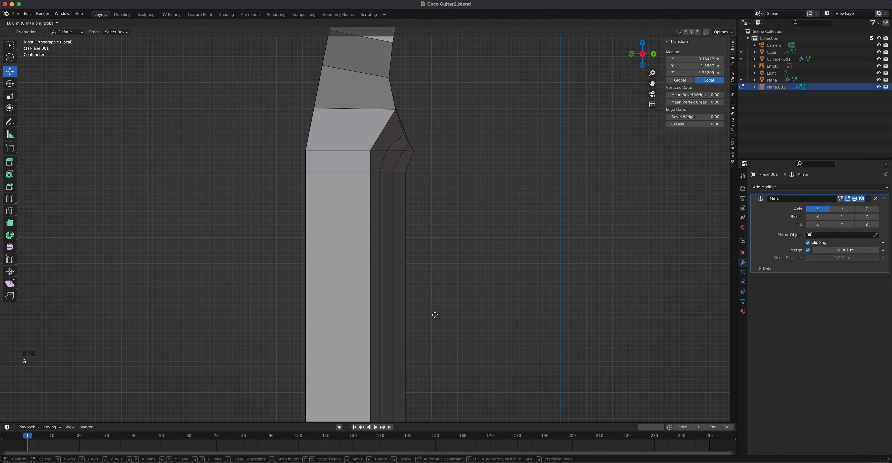
click(441, 317)
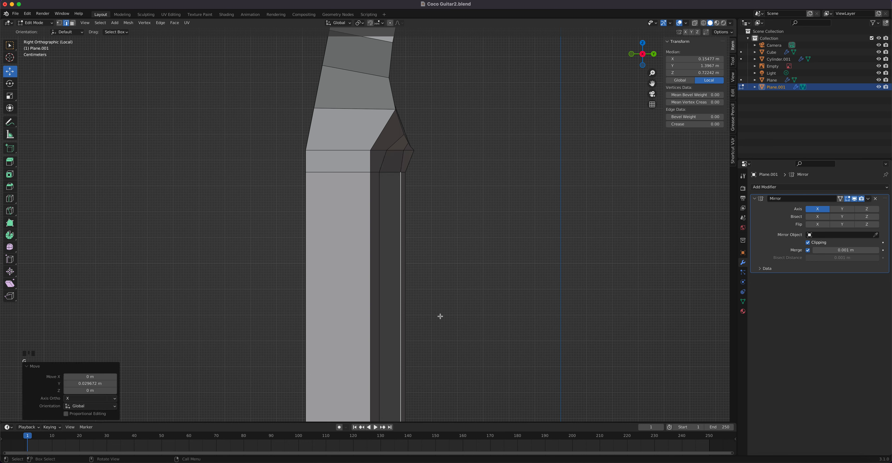
- Move the lengthwise rear neck edge closest to the side face about 0.028 m further along Y
click(380, 311)
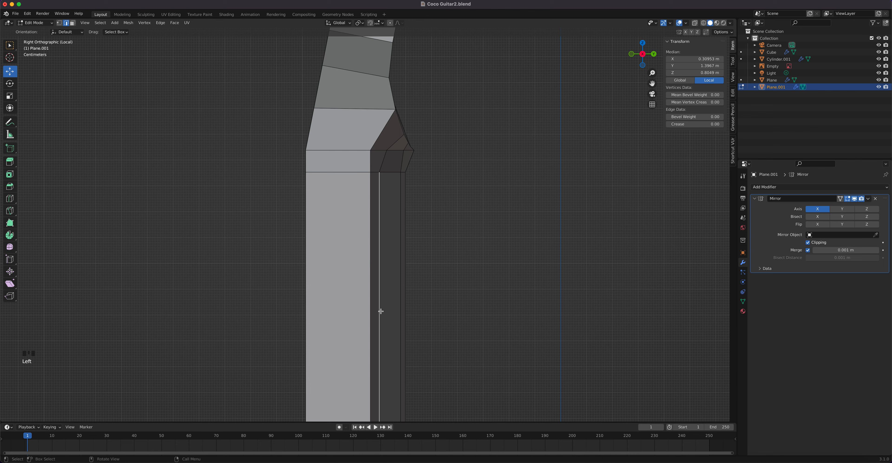
key(g)
key(y)
click(389, 312)
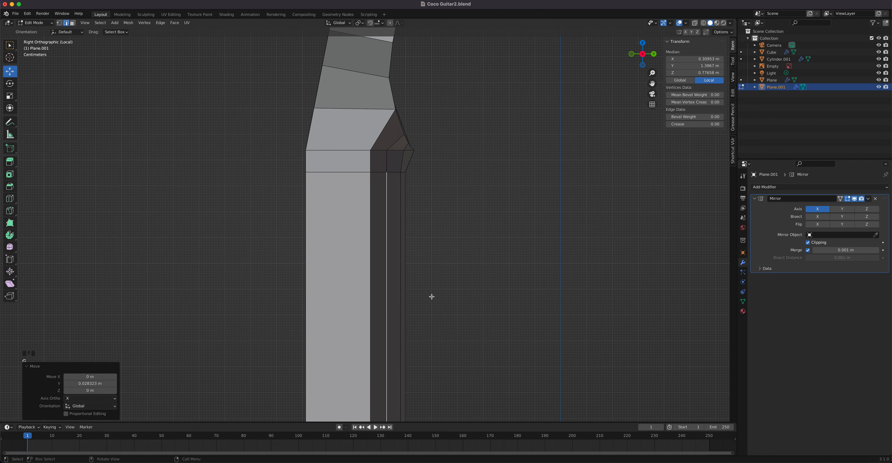
- In vertex selection mode, move the protruding rear centre vertex at the headstock transition about -0.023 m along Y
middle_drag(432, 297, 441, 40)
scroll(377, 223, down, 2)
scroll(363, 224, down, 3)
scroll(410, 358, up, 4)
scroll(460, 168, up, 2)
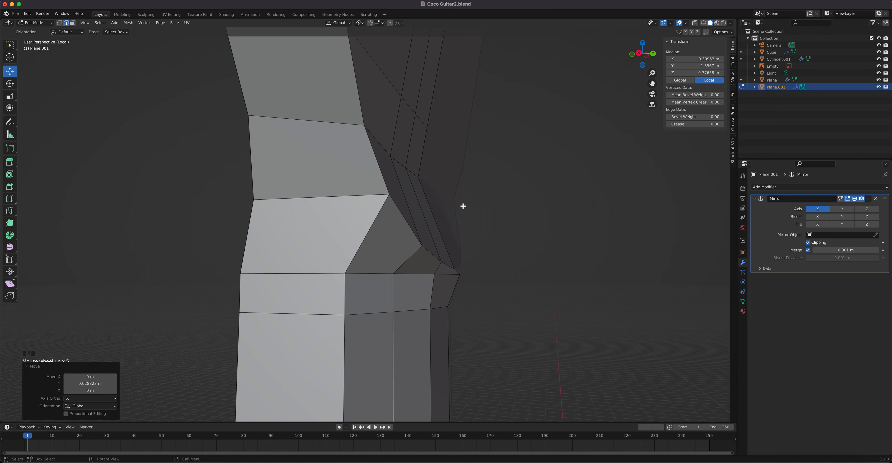
key(1)
click(460, 274)
drag(487, 275, 480, 275)
middle_drag(493, 246, 451, 247)
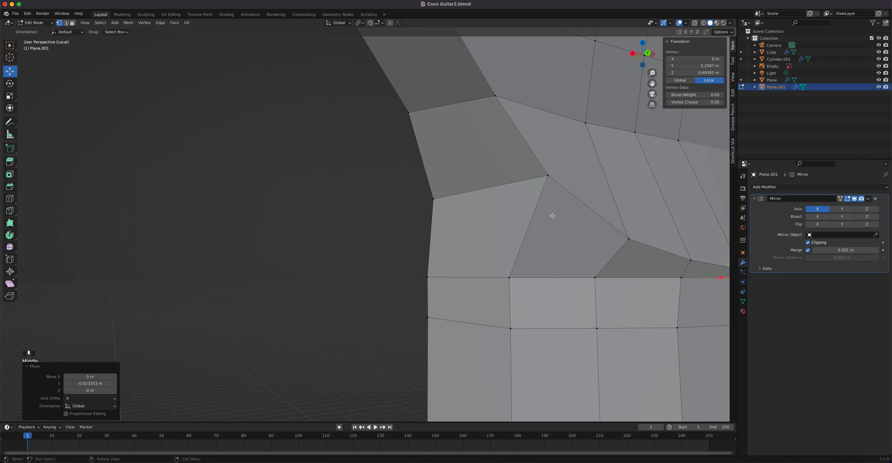
- In the back view, raise the outermost vertex of the transition row just above the neck about 0.048 m along Z
key(ctrl+KP_1)
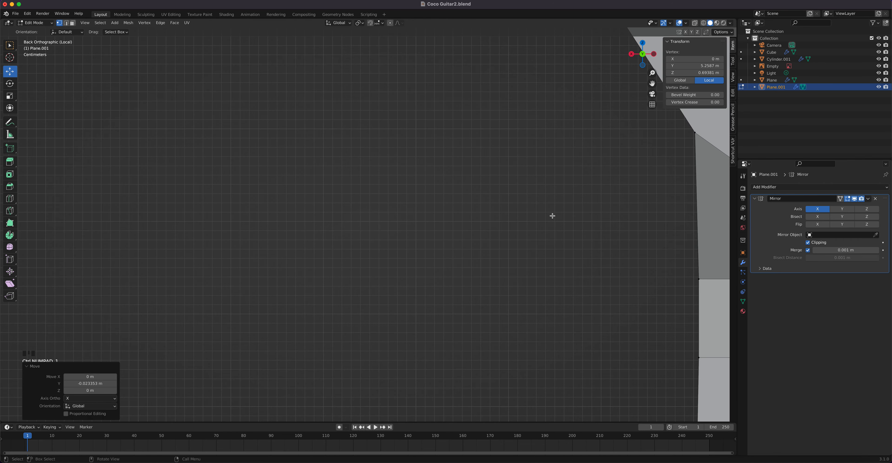
shift+middle_drag(687, 225, 10, 243)
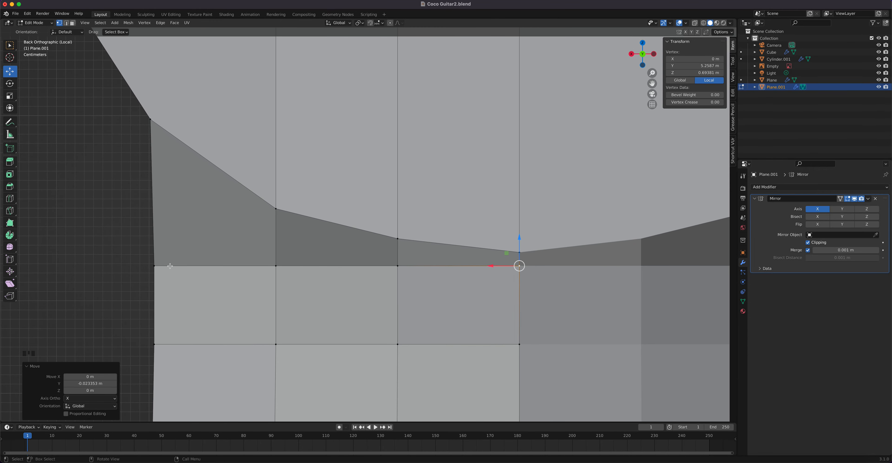
click(155, 265)
drag(153, 238, 204, 221)
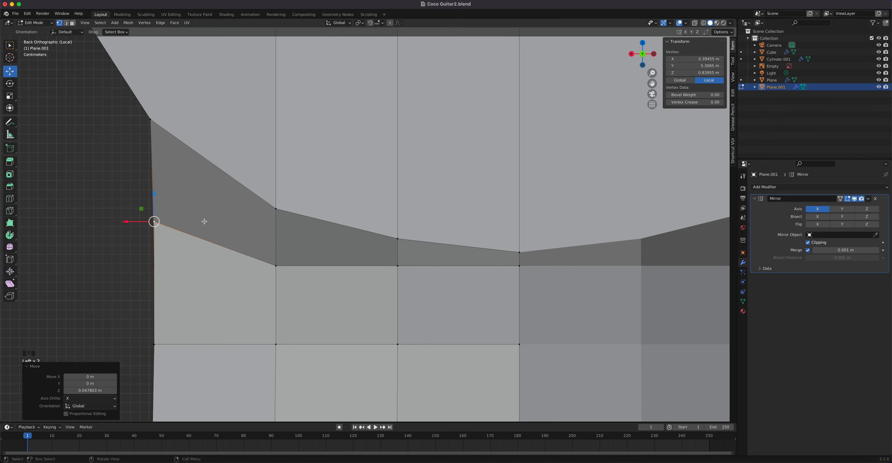
- Raise the outermost transition vertex together with its inner neighbour along Z, and lower the neighbour slightly on its own
shift+click(273, 263)
drag(215, 215, 219, 188)
click(276, 236)
drag(276, 207, 275, 212)
- Lower the centre vertex and the next two vertices of the transition row into a curve, moving the outer one about -0.006 m along Z
click(519, 266)
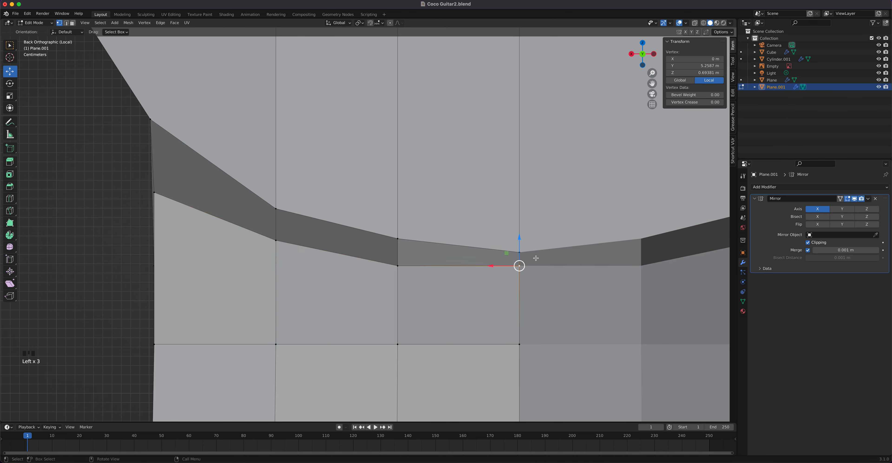
drag(520, 241, 518, 261)
click(397, 266)
drag(397, 239, 397, 249)
click(276, 240)
drag(275, 212, 275, 217)
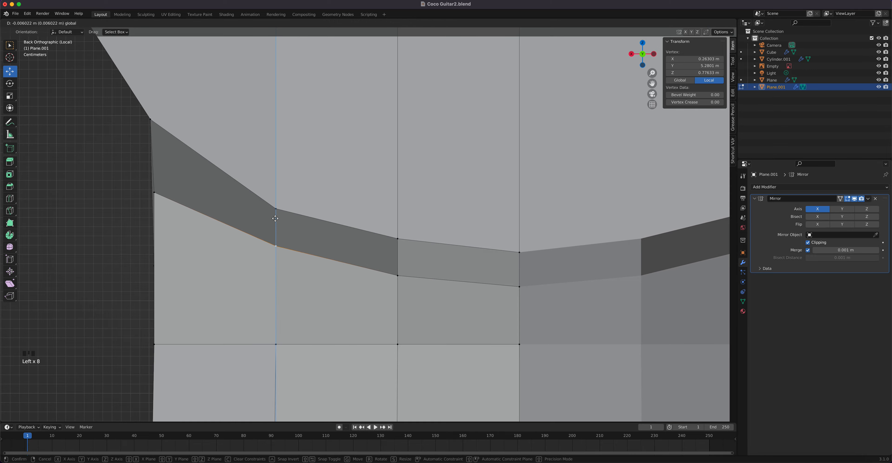
- Move the transition-row vertex next to the outer corner about 0.020 m along Y
scroll(276, 217, down, 6)
middle_drag(398, 264, 468, 268)
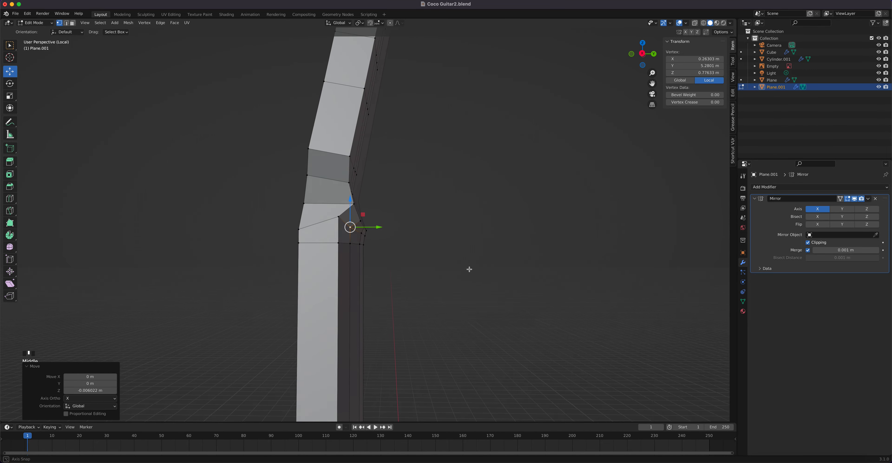
scroll(364, 247, up, 6)
middle_drag(357, 264, 298, 207)
middle_drag(302, 283, 378, 336)
drag(327, 207, 343, 207)
- Move the outer corner vertex of the transition row about 0.036 m along Y
middle_drag(269, 181, 295, 149)
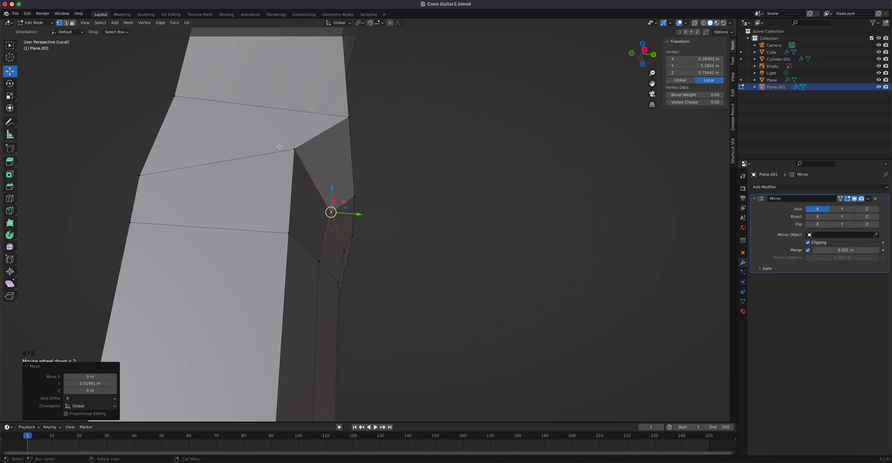
click(295, 147)
drag(325, 153, 345, 158)
- Add both end vertices of the neck's rear side edge to the selected corner vertex and move them all about -0.072 m along Y
middle_drag(359, 207, 374, 310)
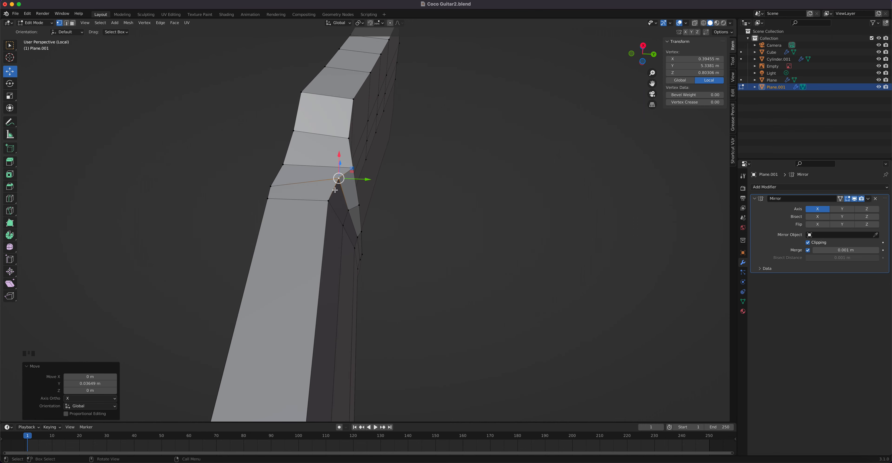
shift+click(329, 200)
scroll(364, 288, down, 1)
scroll(364, 288, down, 10)
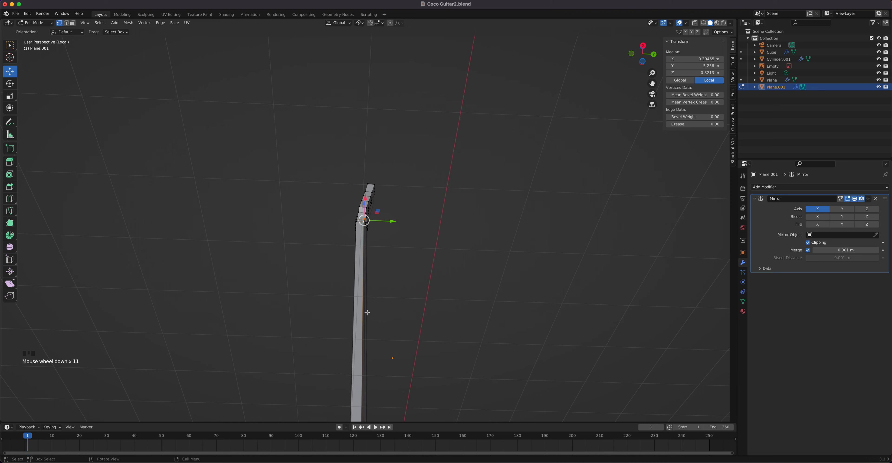
shift+middle_drag(381, 318, 378, 178)
scroll(275, 214, up, 6)
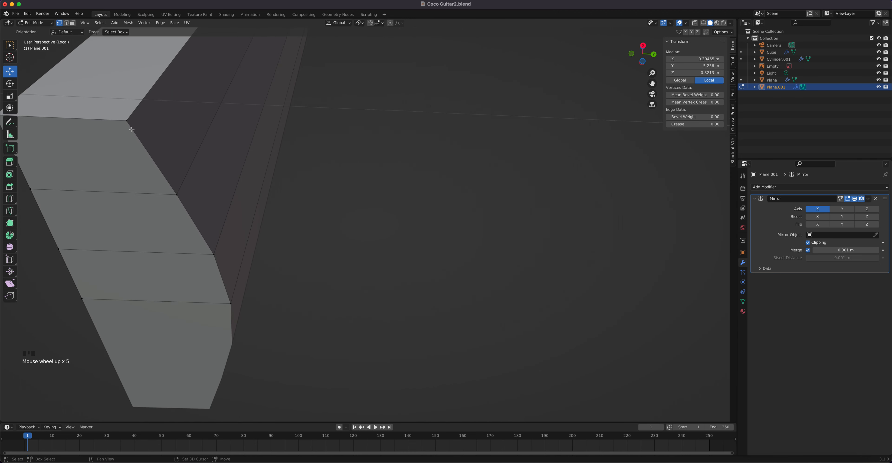
shift+click(127, 121)
shift+middle_drag(241, 176, 378, 251)
scroll(378, 251, down, 5)
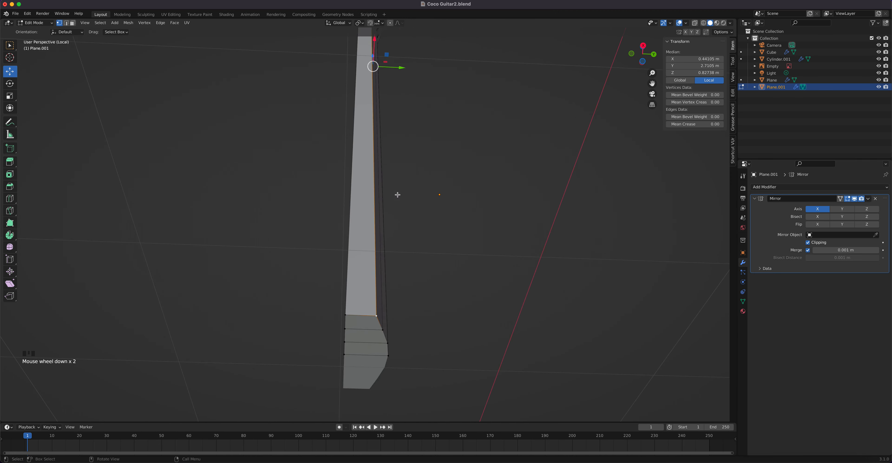
drag(399, 66, 394, 64)
- Move only the outer corner vertex of the headstock transition inward about -0.011 m along X
middle_drag(447, 180, 325, 245)
scroll(303, 237, up, 2)
shift+middle_drag(250, 232, 408, 254)
middle_drag(408, 255, 426, 277)
scroll(405, 249, up, 1)
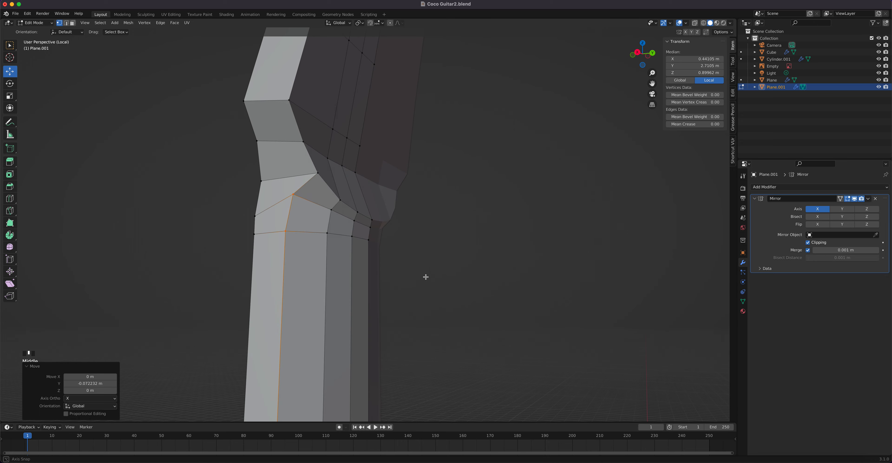
click(293, 194)
middle_drag(293, 194, 270, 255)
drag(56, 218, 59, 217)
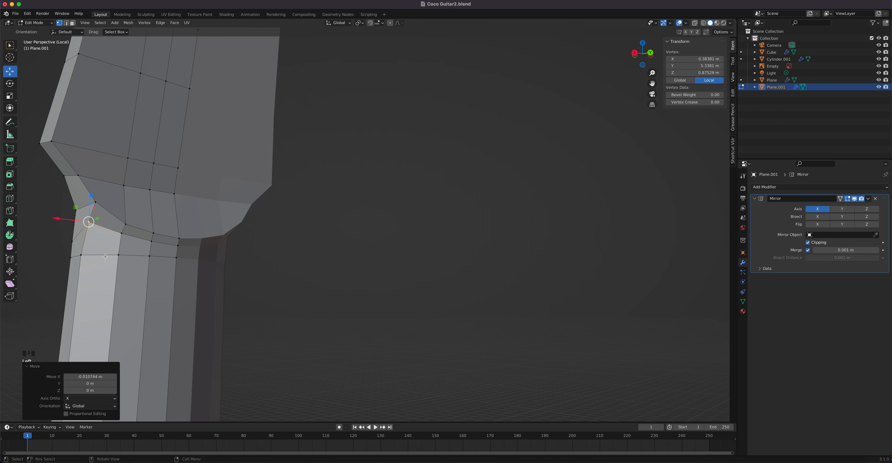
- Leave local view to bring back the guitar body and reference image, and examine where the neck meets the body
scroll(112, 267, down, 3)
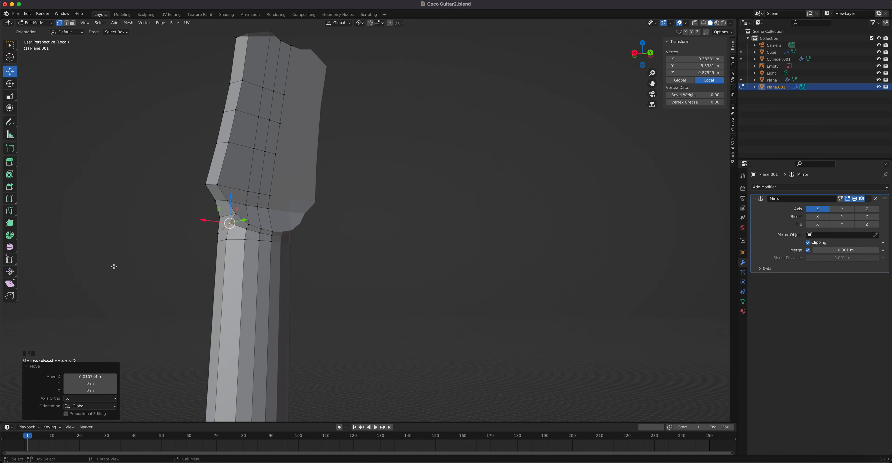
middle_drag(114, 265, 411, 163)
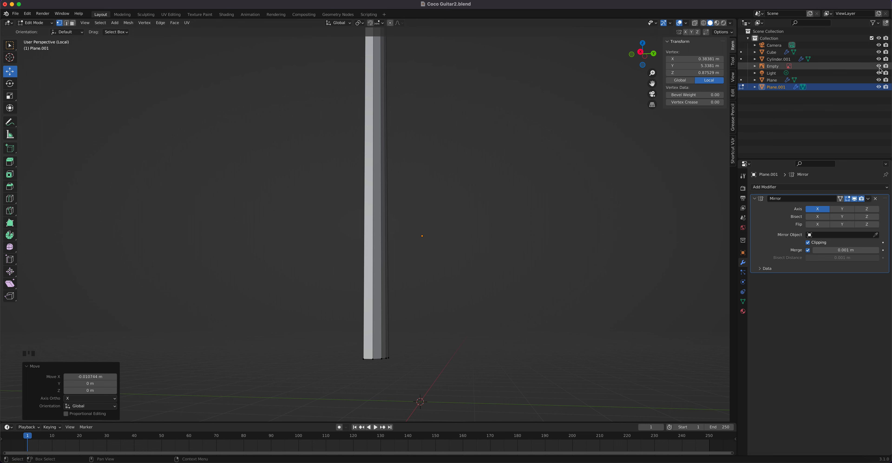
key(KP_Divide)
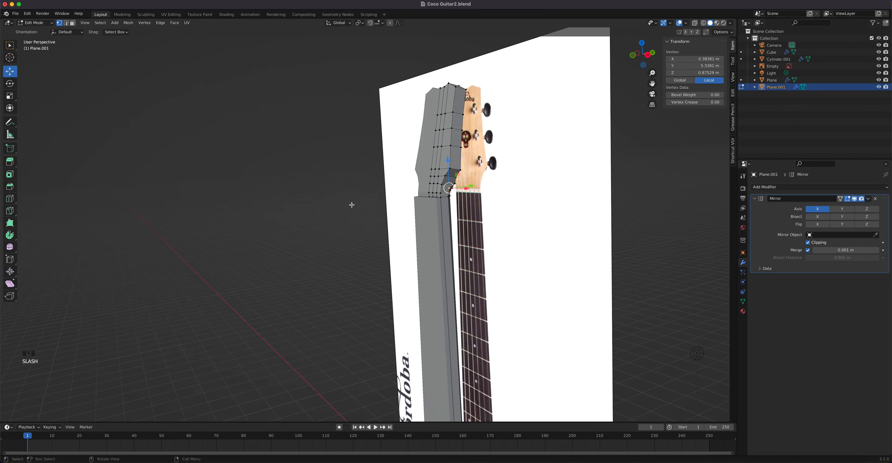
scroll(381, 280, down, 2)
scroll(381, 280, down, 2)
middle_drag(381, 279, 449, 173)
scroll(477, 263, up, 3)
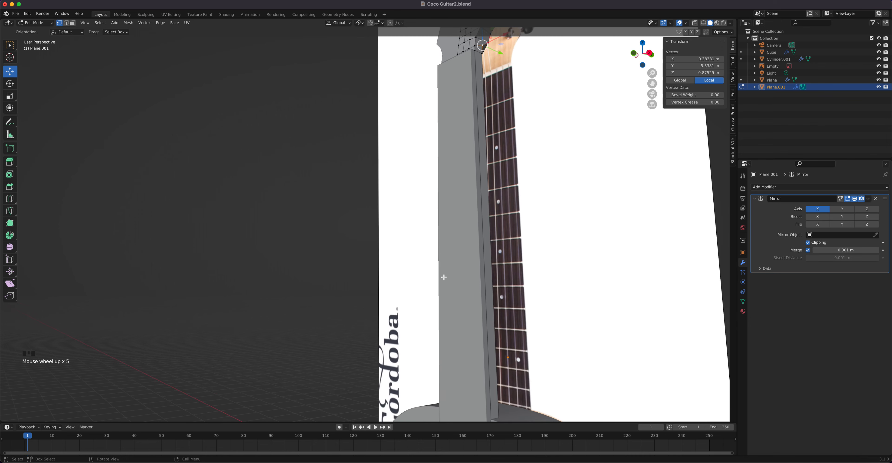
shift+middle_drag(495, 305, 467, 248)
middle_drag(467, 248, 481, 259)
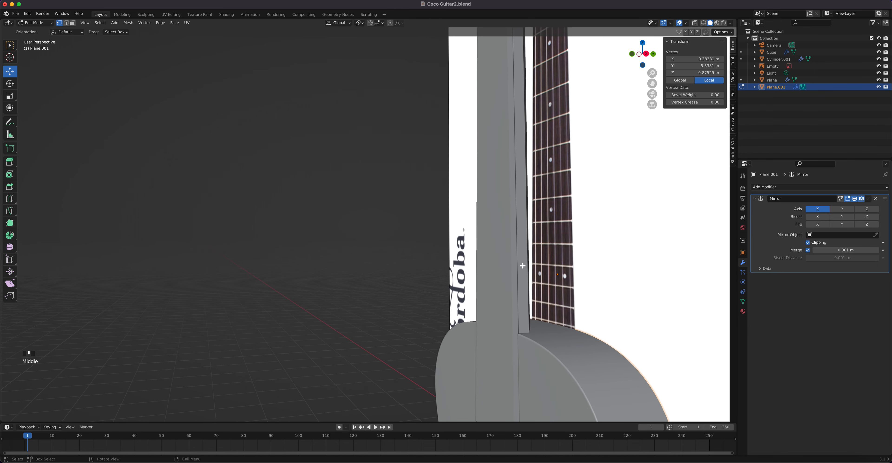
- Turn on X-ray display and view the neck over the reference image from the front
click(694, 23)
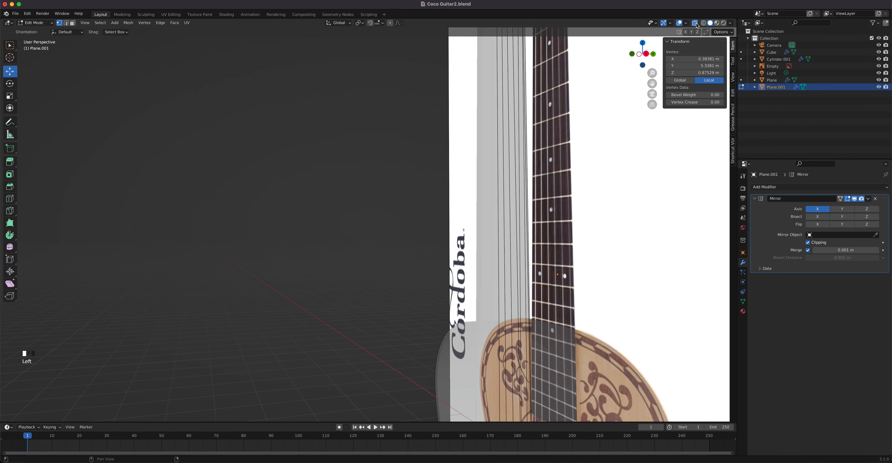
key(KP_1)
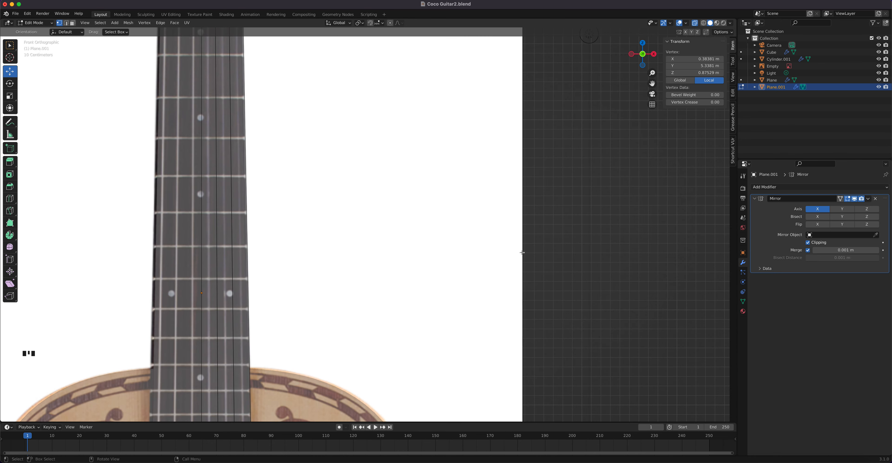
scroll(219, 253, down, 6)
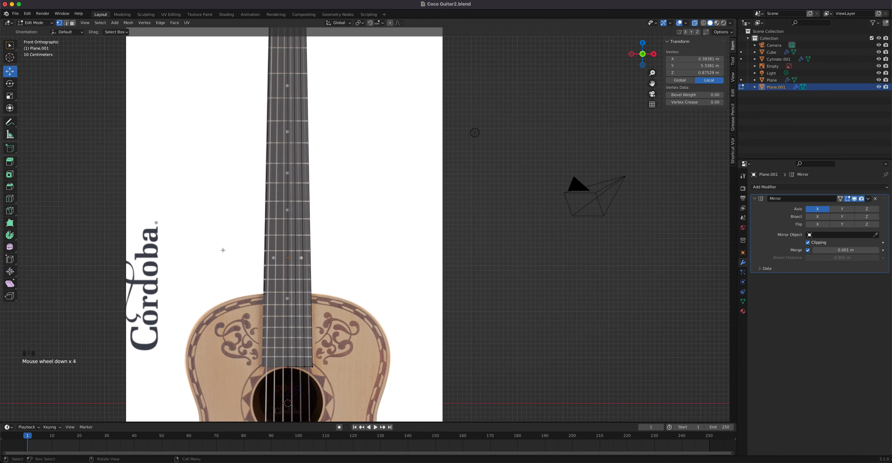
scroll(312, 228, up, 2)
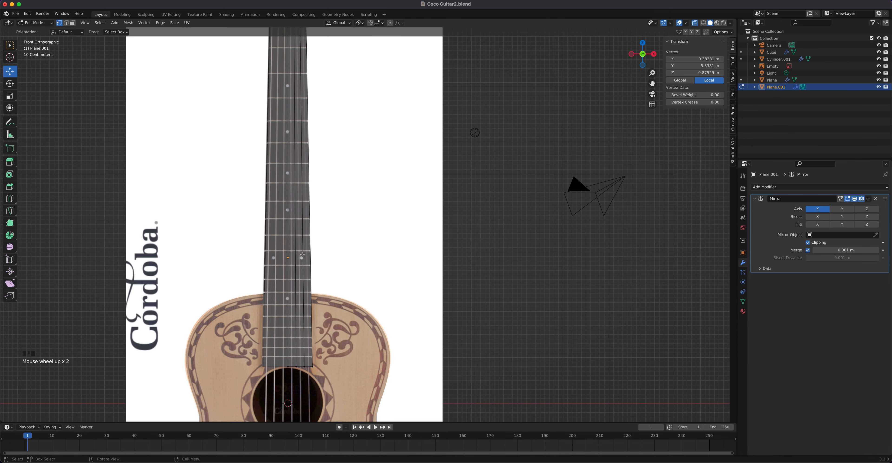
- Try to add a crosswise loop cut to the neck, sliding it fully to the lower end and shifting it along Z
key(ctrl+r)
click(288, 265)
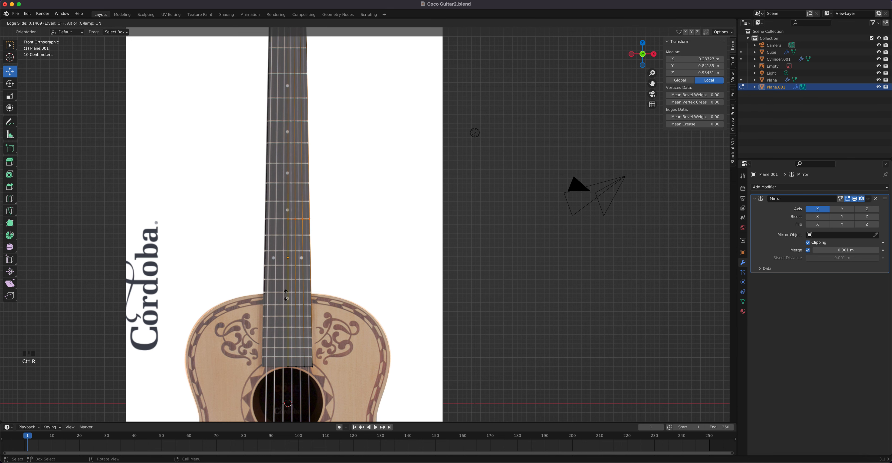
click(261, 52)
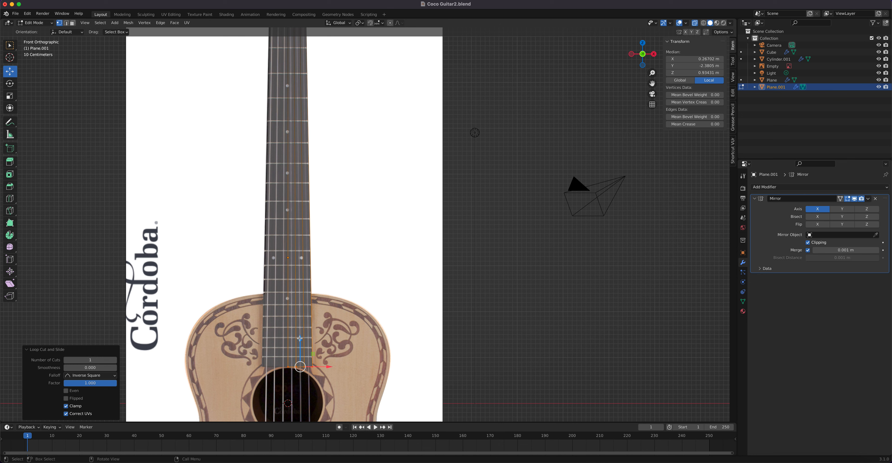
key(g)
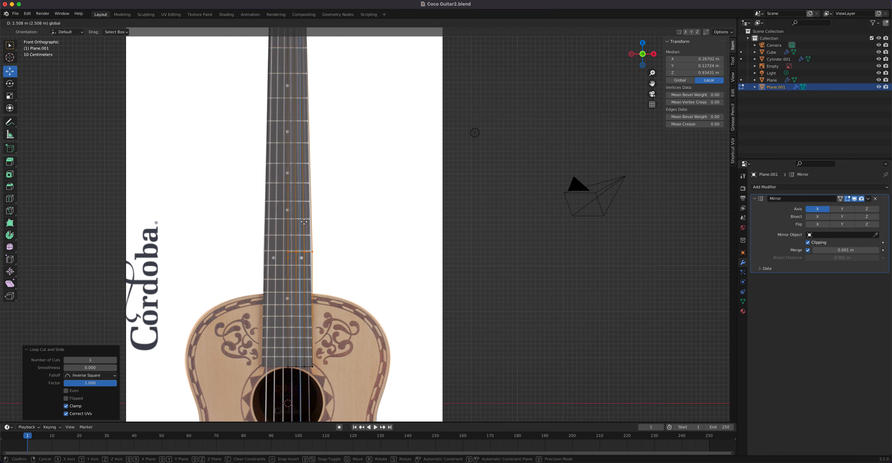
click(287, 305)
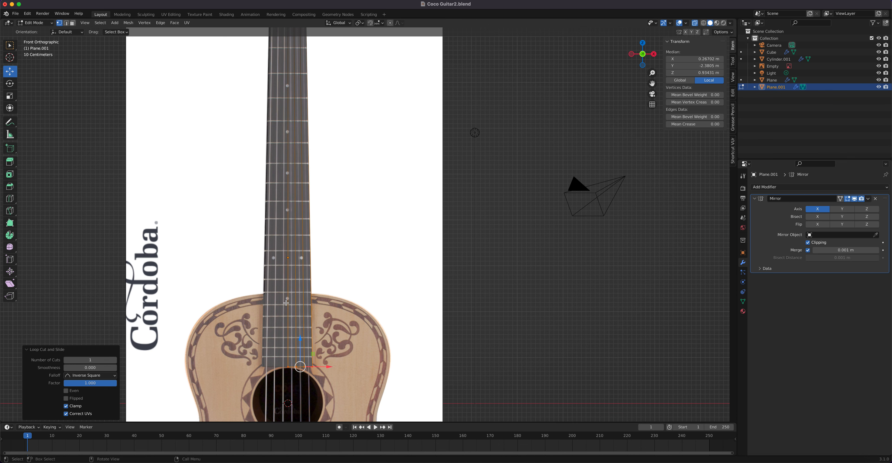
key(ctrl+z)
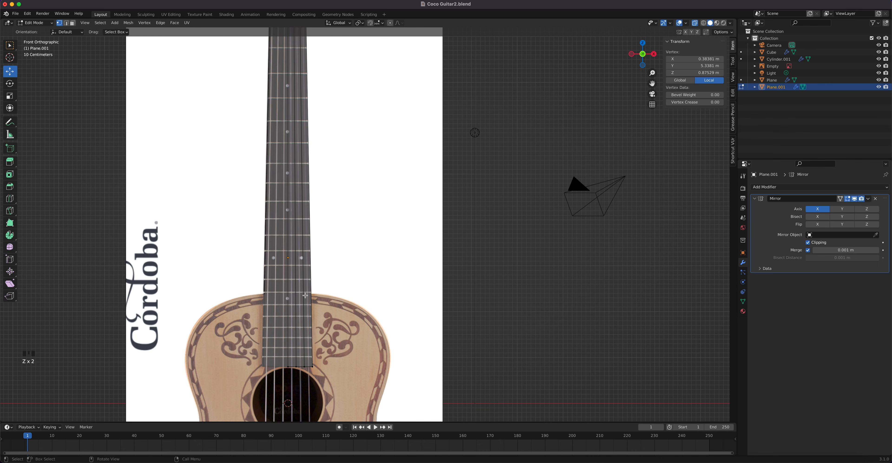
- Add one crosswise loop cut around the neck above the guitar body, with a slide factor of about 0.241
scroll(305, 295, down, 4)
scroll(319, 254, up, 3)
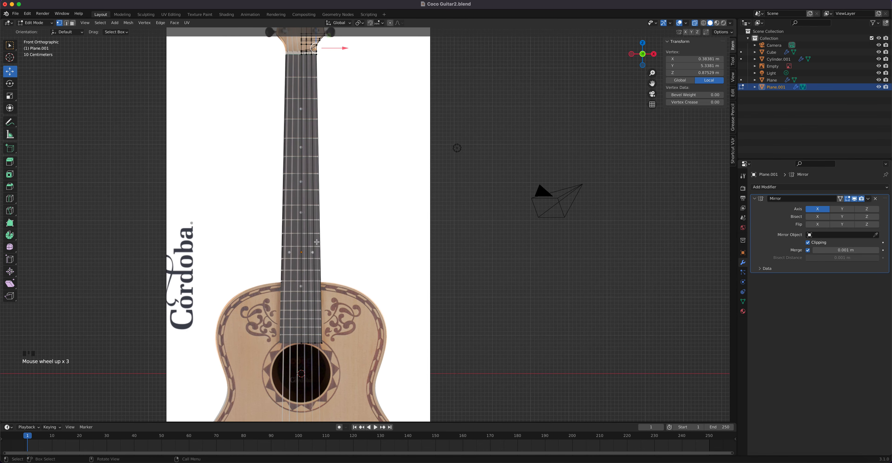
key(ctrl+r)
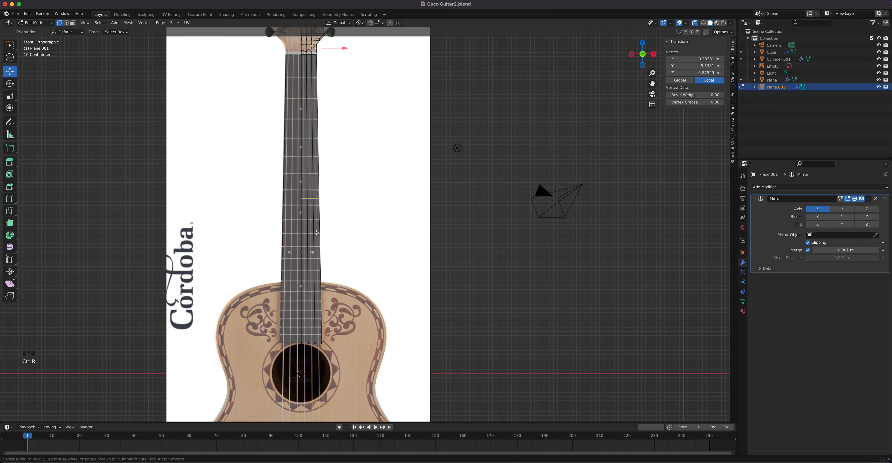
click(316, 232)
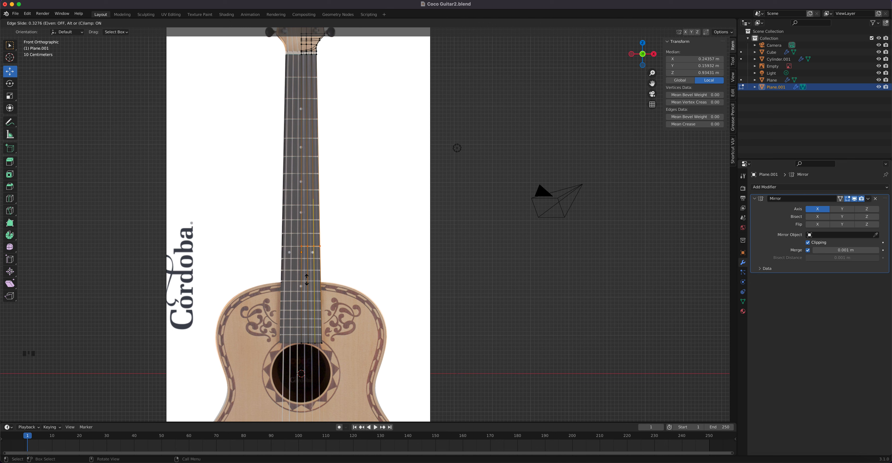
click(309, 267)
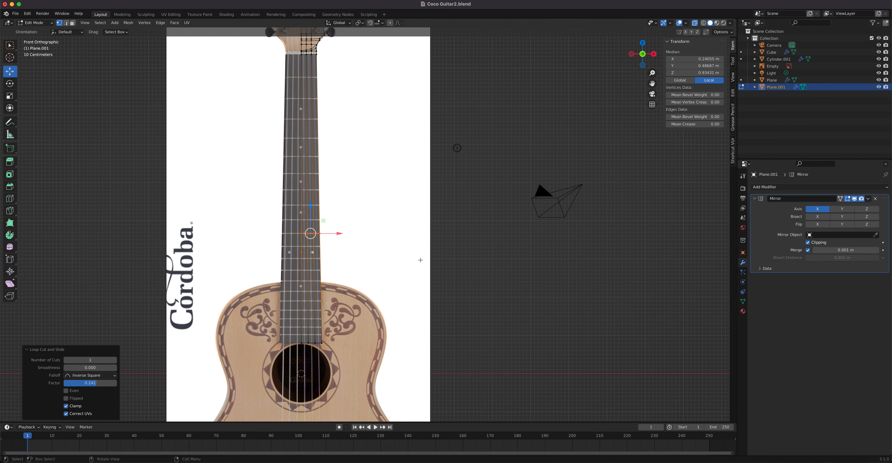
- Isolate the neck in local view and extrude the rounded back faces below the loop cut about 0.775 m along Y to form a heel
middle_drag(400, 259, 314, 262)
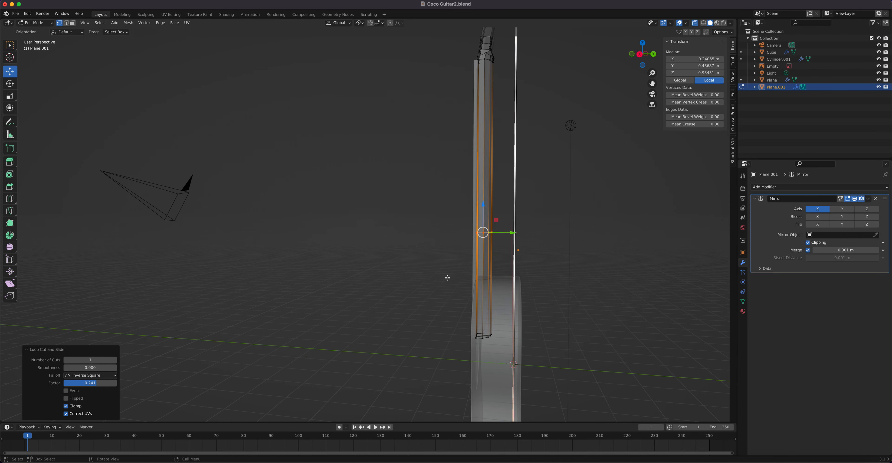
key(KP_Divide)
scroll(399, 287, up, 4)
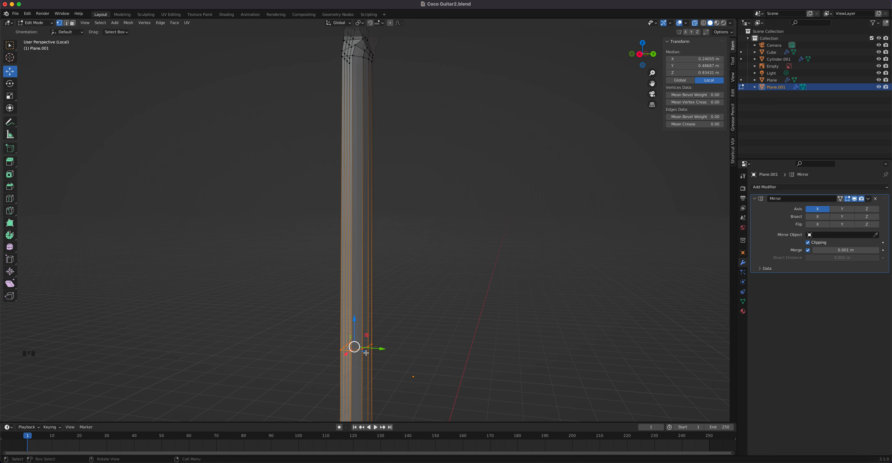
shift+middle_drag(379, 366, 375, 255)
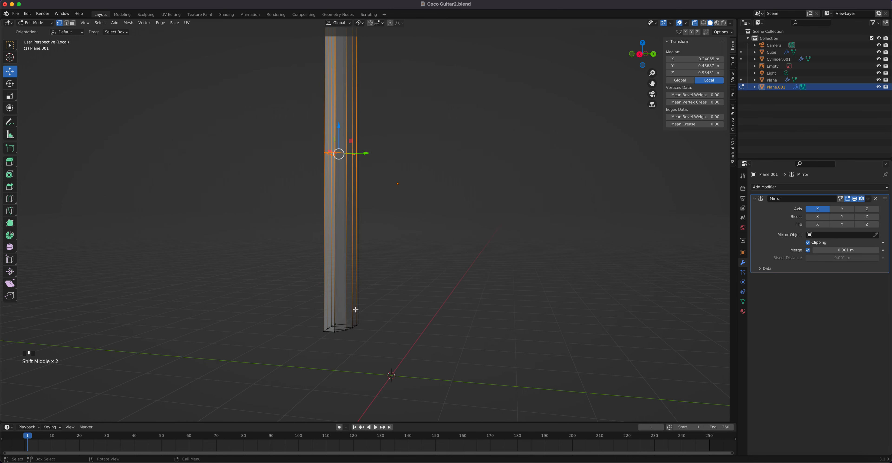
middle_drag(355, 310, 318, 323)
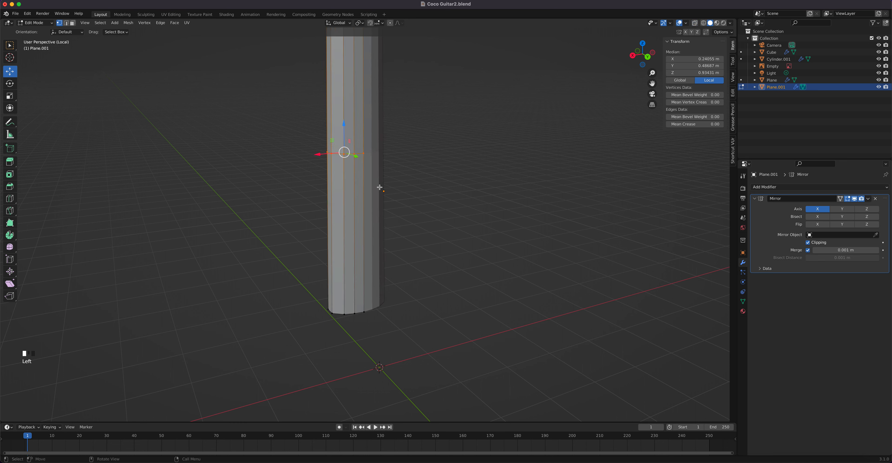
key(3)
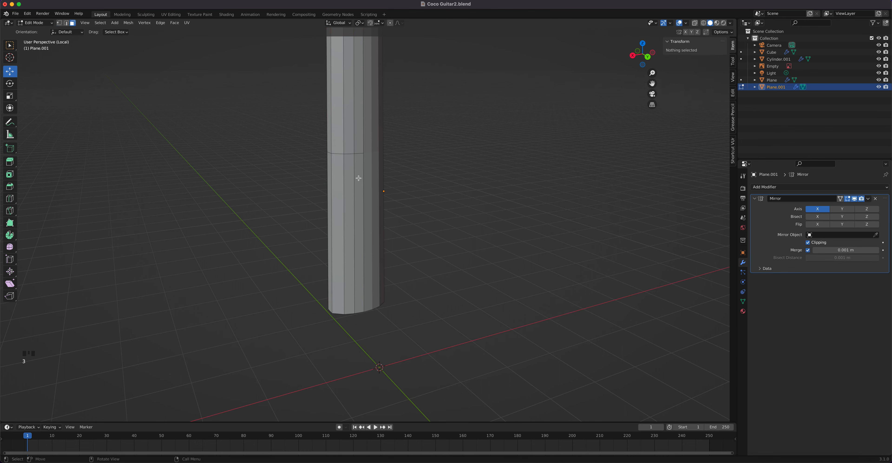
shift+click(358, 179)
shift+click(350, 182)
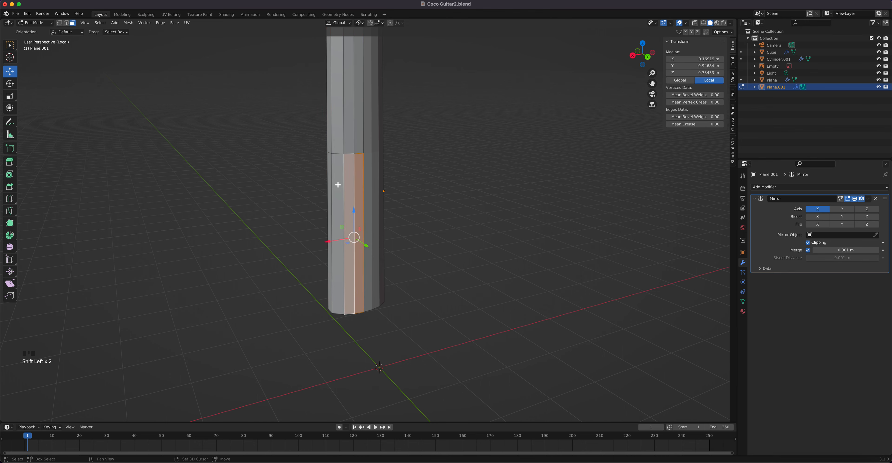
middle_drag(385, 197, 412, 205)
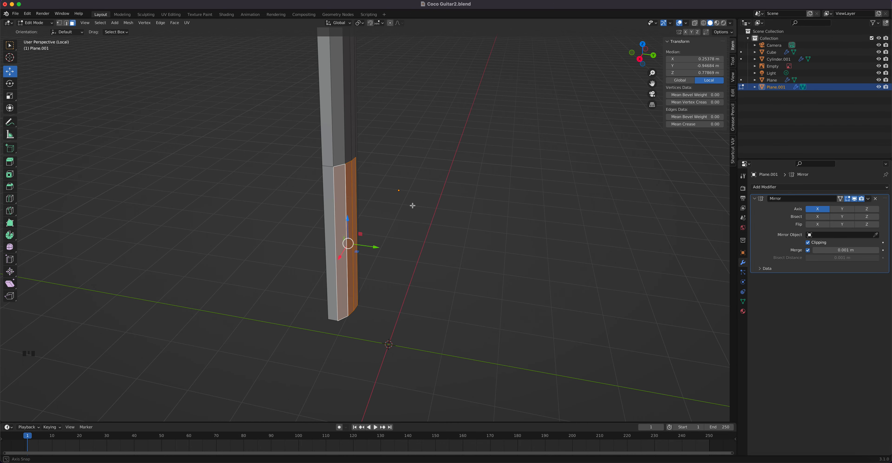
key(e)
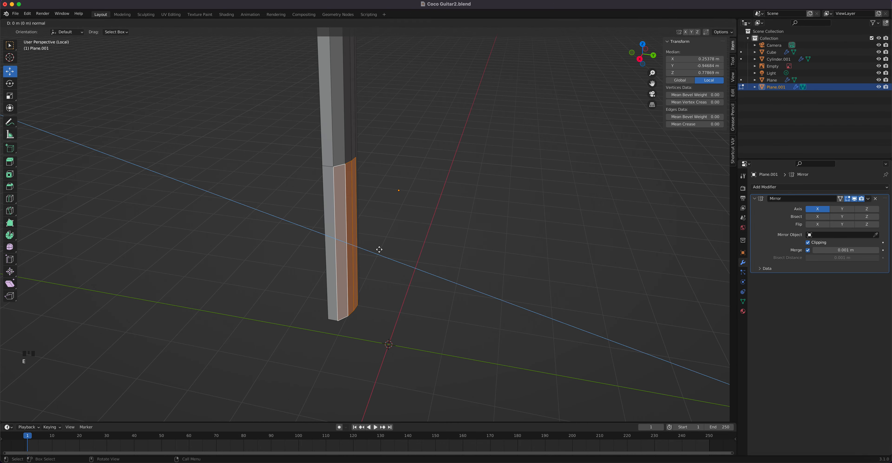
right_click(379, 249)
drag(379, 249, 422, 264)
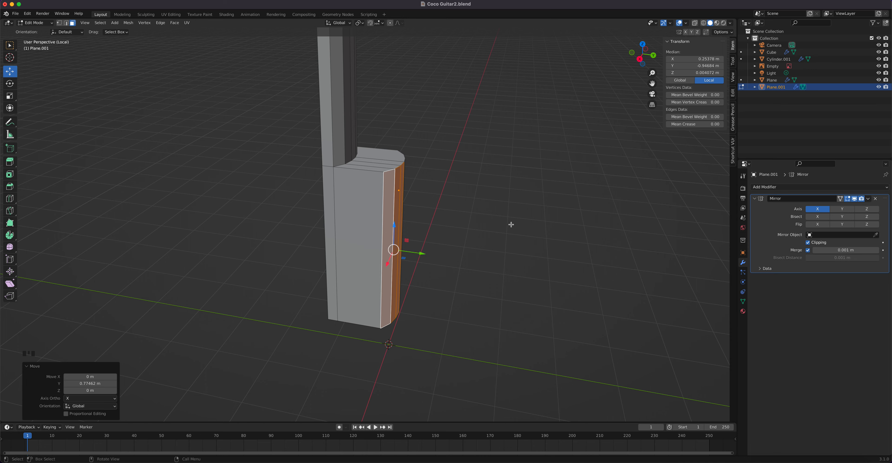
- Leave local view and fine-tune the heel's back faces against the body depth, moving them about -0.008 m and then 0.011 m along Y
key(KP_Divide)
scroll(550, 272, up, 2)
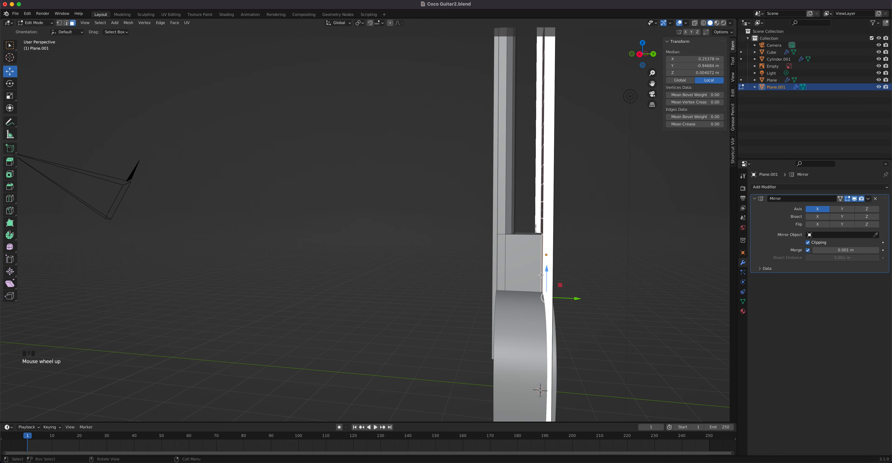
scroll(554, 280, down, 4)
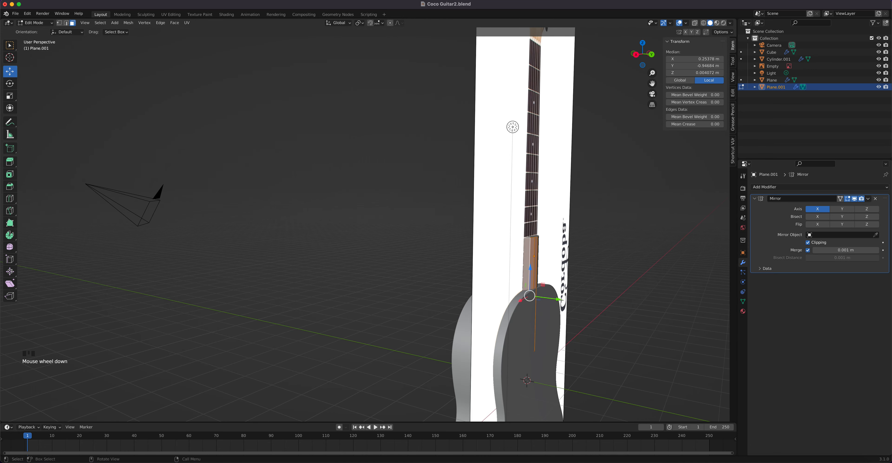
drag(559, 301, 560, 300)
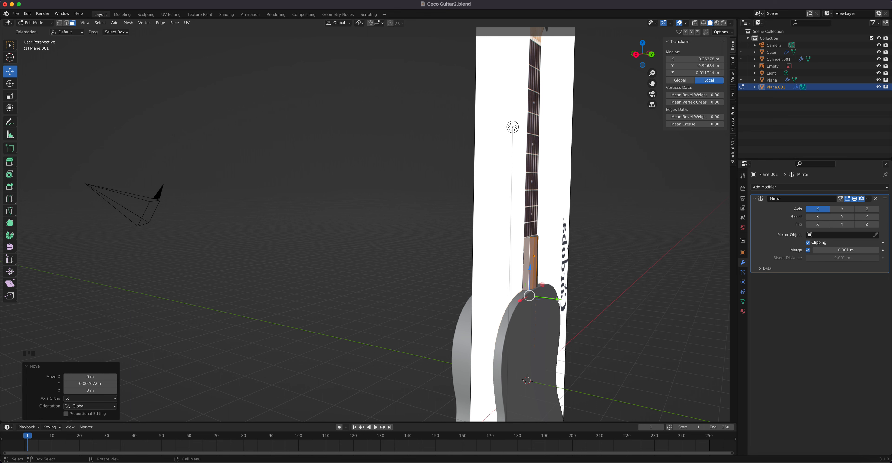
click(550, 278)
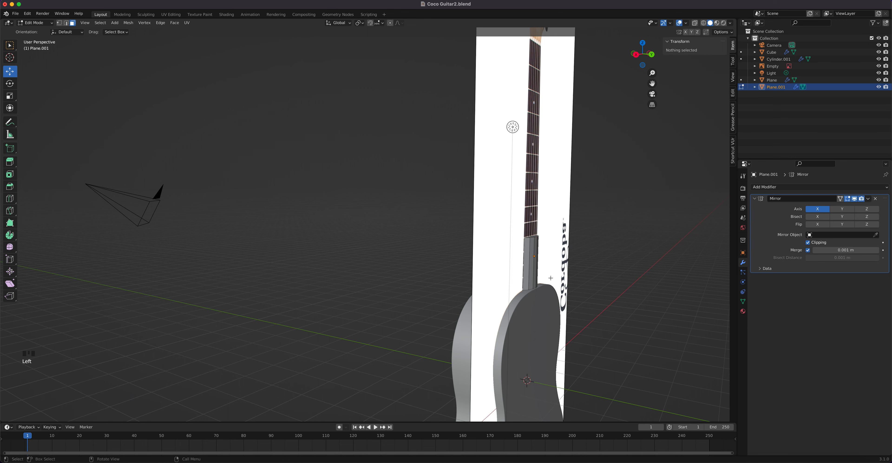
scroll(541, 281, up, 6)
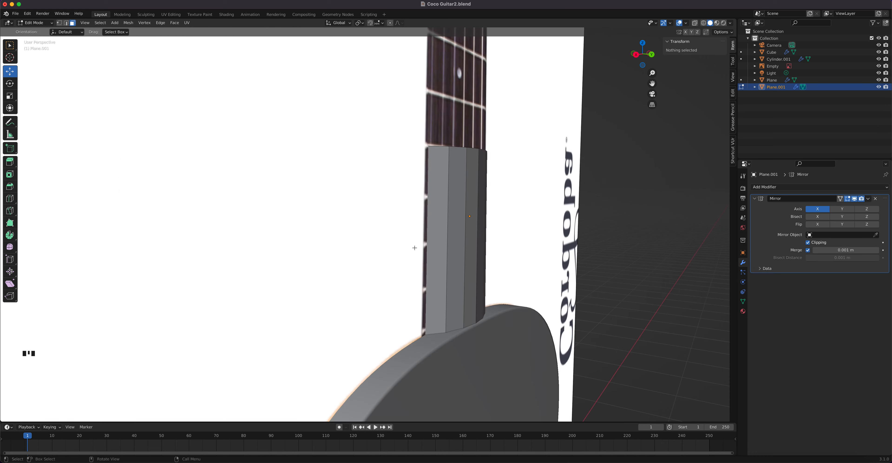
alt+click(441, 259)
middle_drag(474, 266, 475, 301)
drag(464, 383, 466, 385)
middle_drag(469, 362, 469, 329)
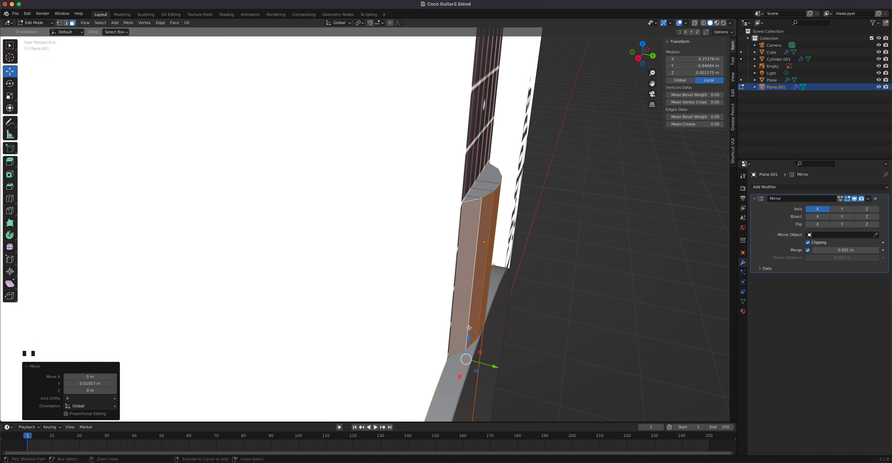
- Add a crosswise loop cut around the heel and slide it up to where the heel meets the guitar body
key(ctrl+r)
click(469, 327)
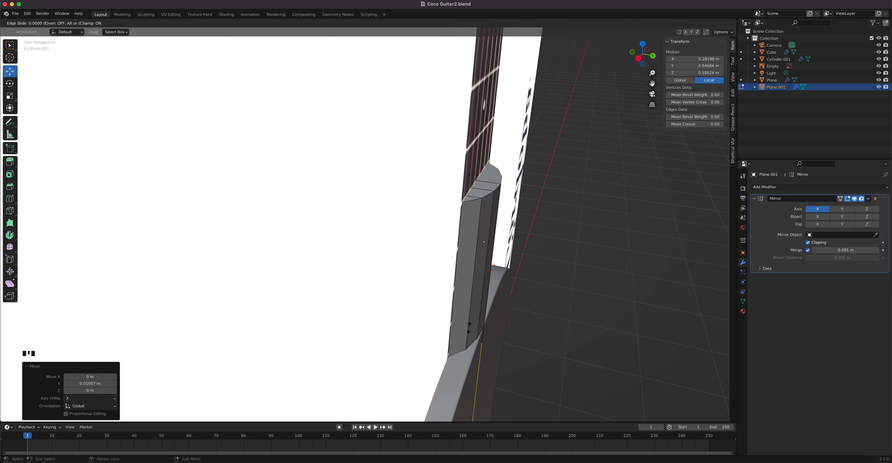
click(467, 312)
middle_drag(467, 311, 491, 303)
middle_drag(472, 364, 392, 318)
- Isolate the neck again and delete the heel faces below the new loop cut, including the bottom faces
key(KP_Divide)
scroll(383, 325, up, 3)
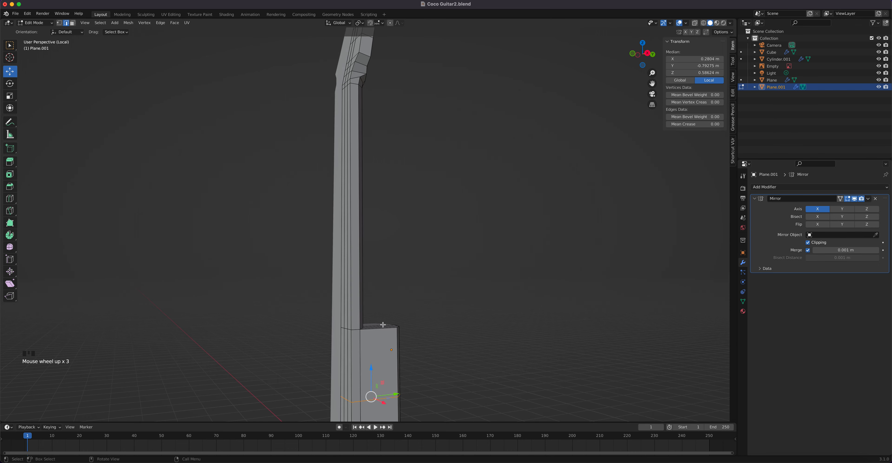
middle_drag(380, 342, 365, 281)
key(3)
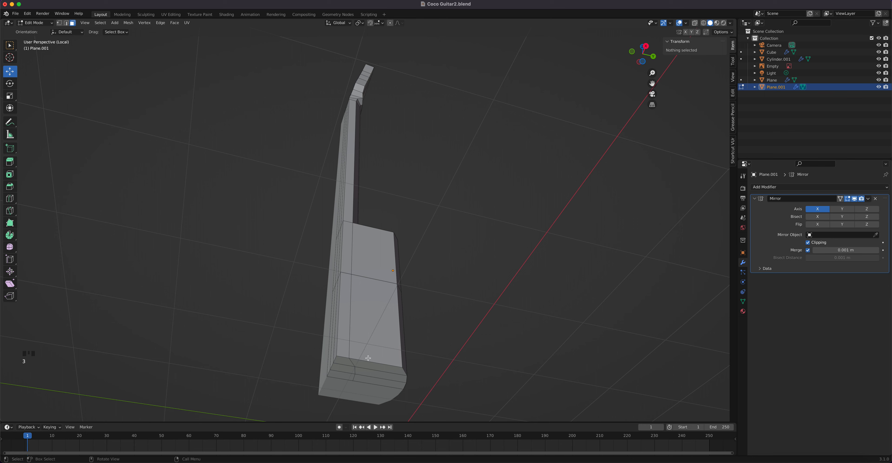
middle_drag(349, 340, 349, 317)
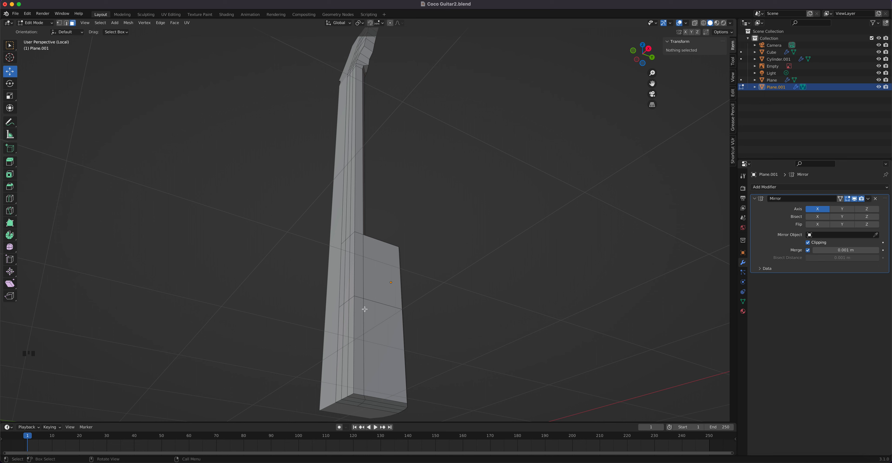
drag(417, 417, 320, 327)
middle_drag(367, 381, 372, 380)
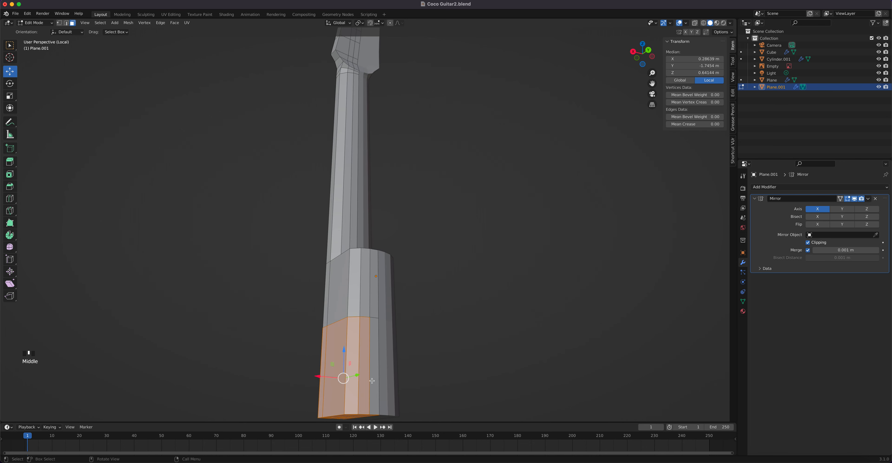
shift+click(372, 379)
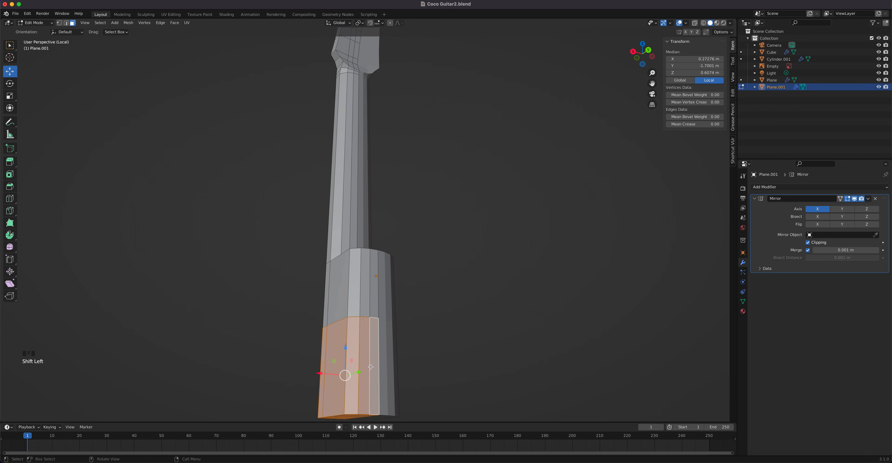
key(x)
click(372, 368)
- Begin closing the heel's open underside with a face joining the front and back edges beside the mirror centreline
middle_drag(407, 361, 454, 330)
scroll(368, 274, up, 3)
scroll(367, 274, up, 2)
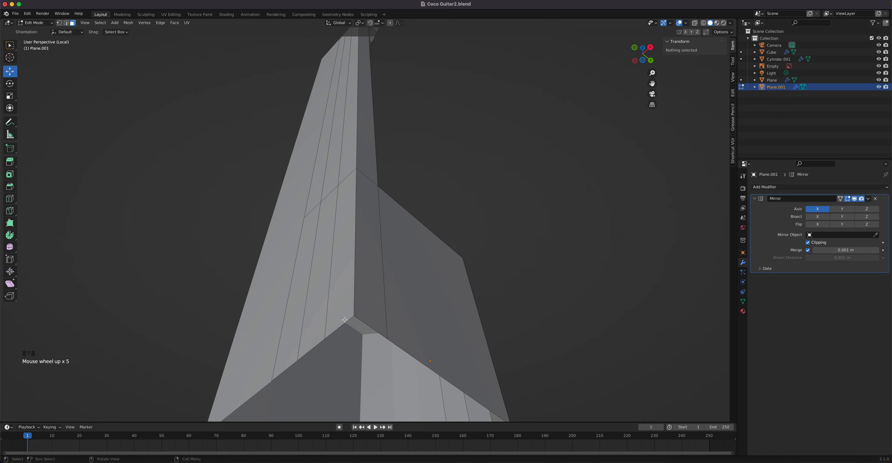
middle_drag(345, 320, 409, 304)
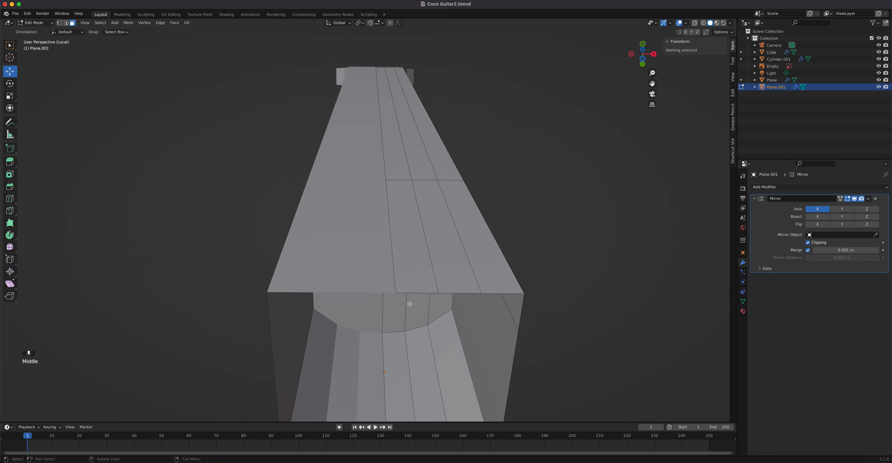
click(420, 292)
shift+middle_drag(419, 293, 407, 357)
shift+click(407, 357)
key(f)
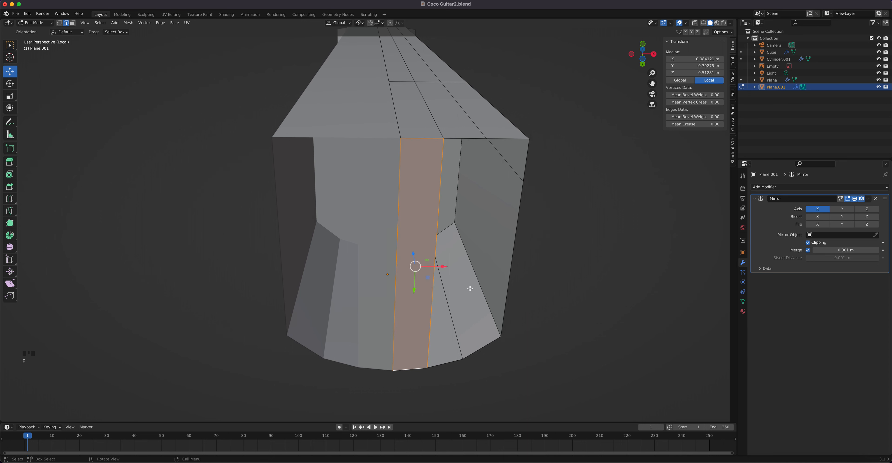
- Fill the two outer strips of the heel's underside with faces between their matching front and back edges
click(457, 139)
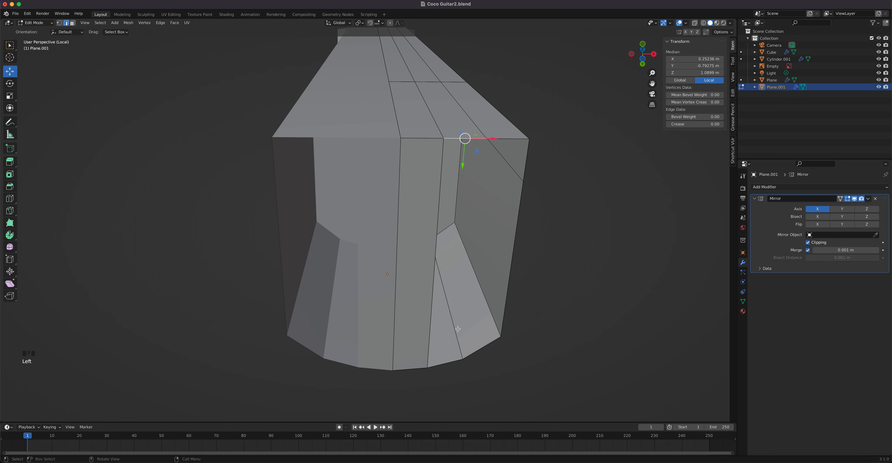
shift+click(447, 361)
key(f)
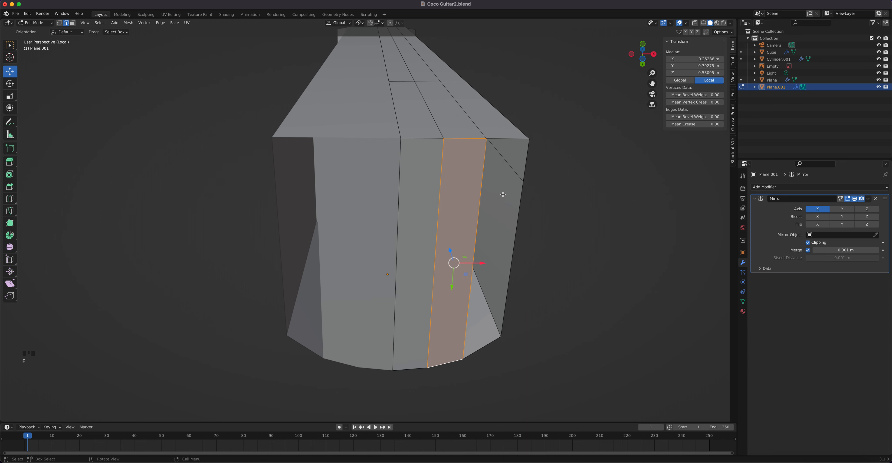
click(506, 145)
shift+click(492, 343)
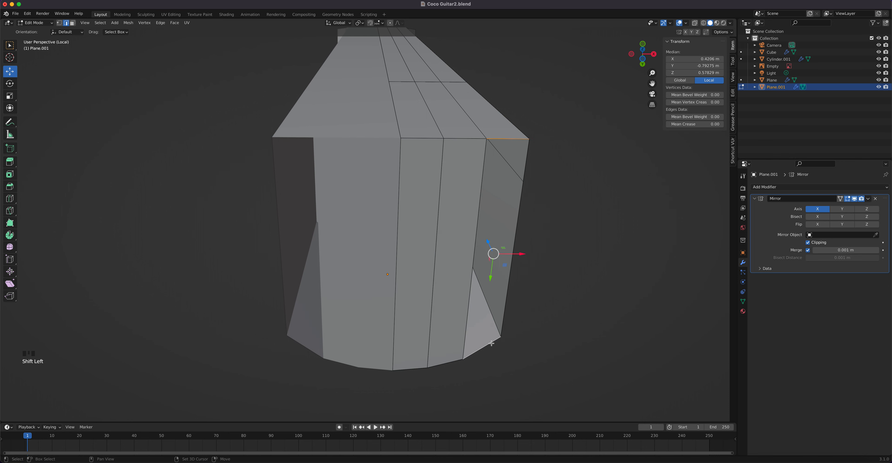
key(f)
- Return from local view, hide the Empty reference image, and inspect the heel's fit against the guitar body
middle_drag(489, 321, 454, 340)
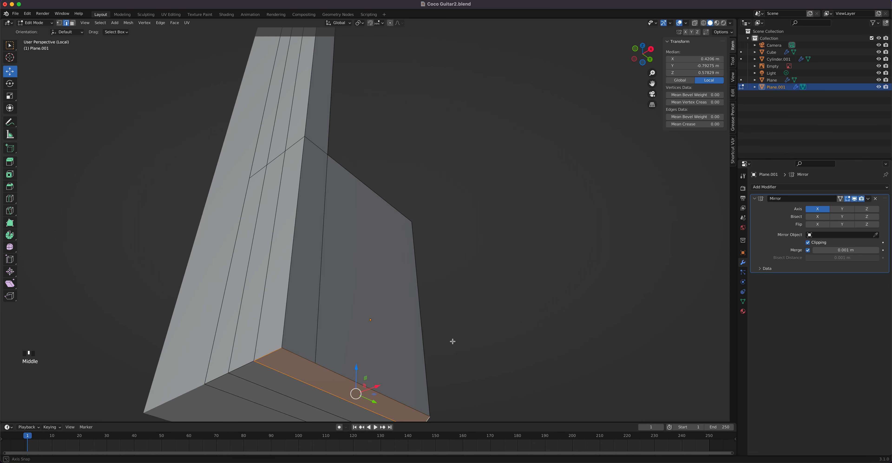
key(slash)
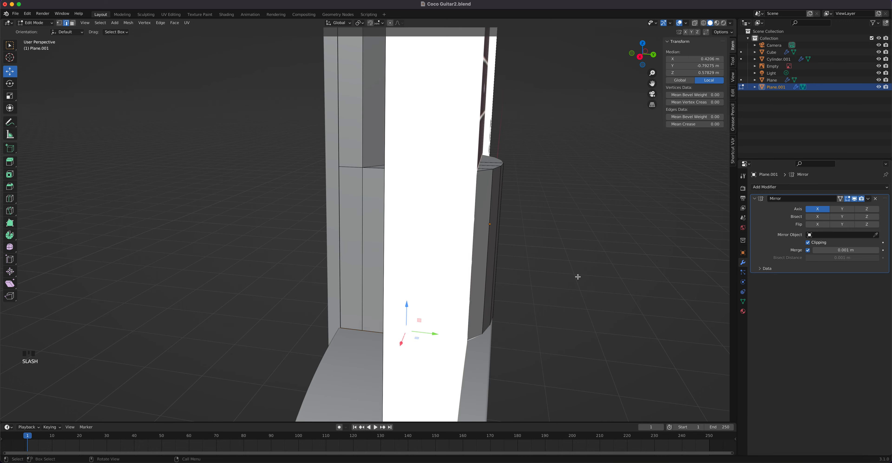
key(slash)
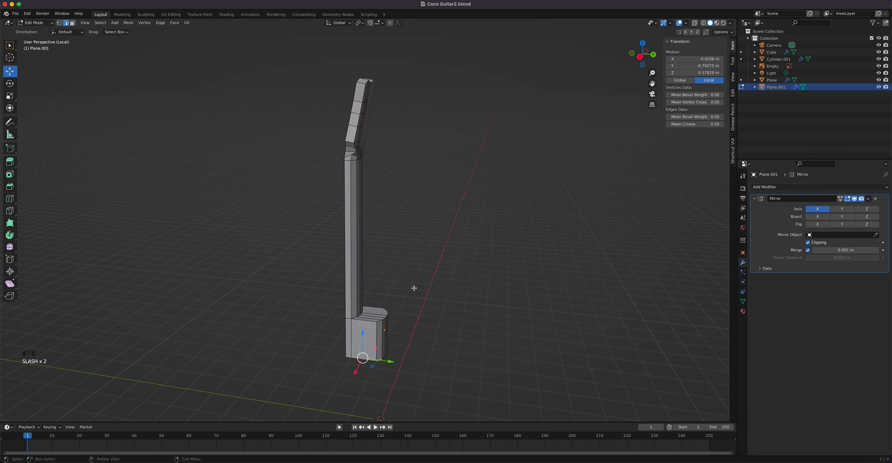
middle_drag(408, 303, 448, 224)
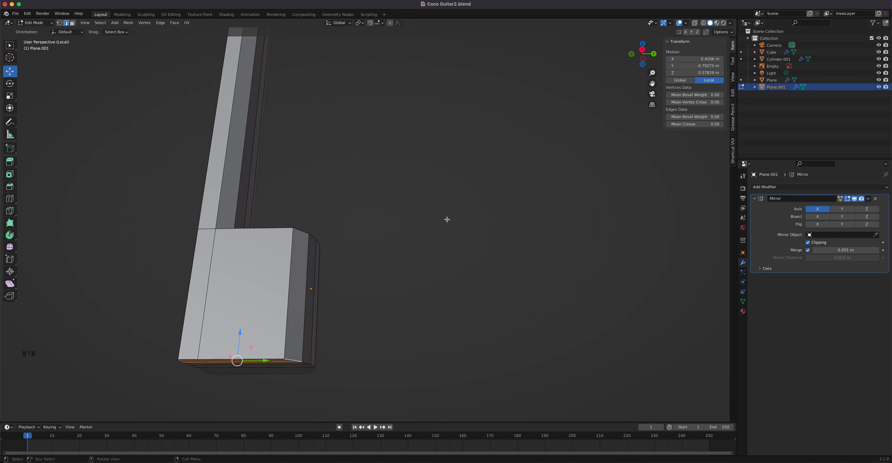
key(backslash)
key(Escape)
key(slash)
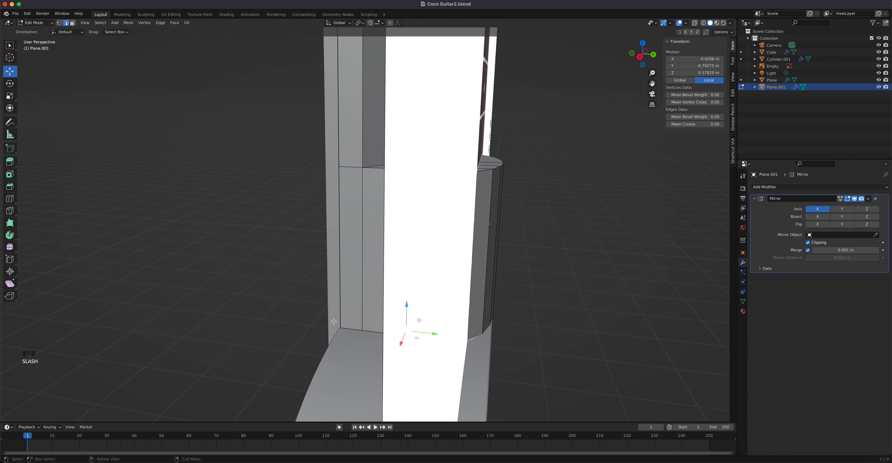
mouse_move(464, 220)
middle_down()
mouse_move(492, 219)
mouse_move(461, 221)
middle_up()
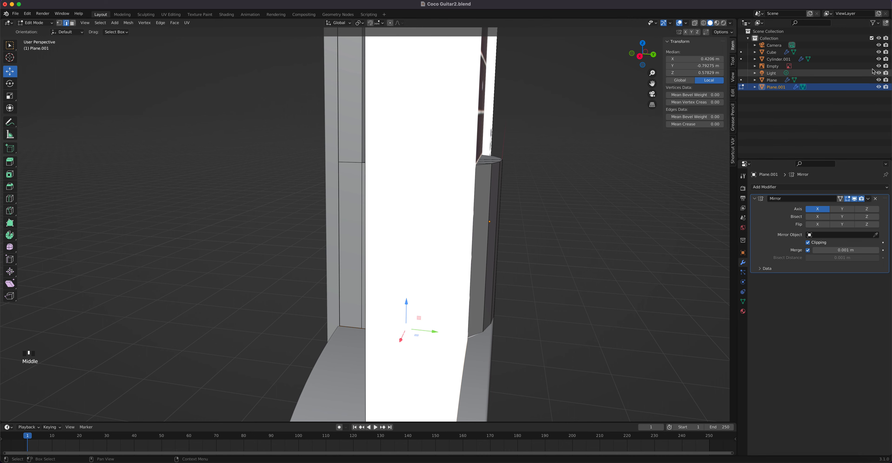
click(879, 67)
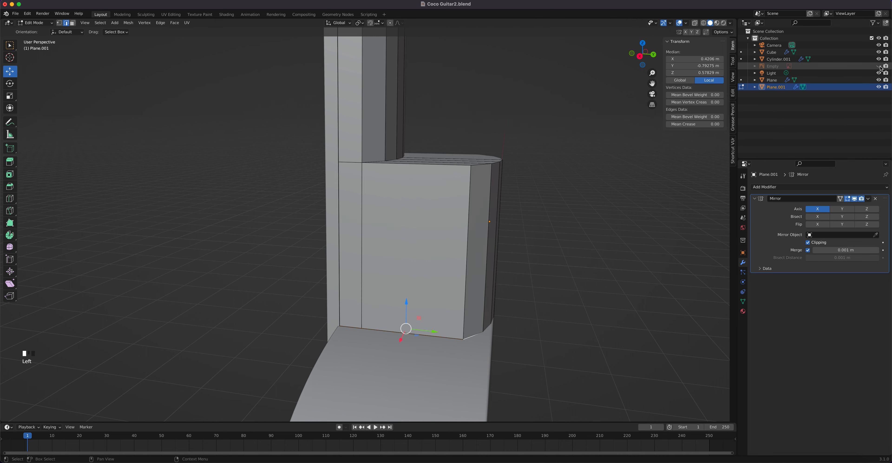
scroll(554, 180, up, 2)
middle_drag(507, 195, 424, 250)
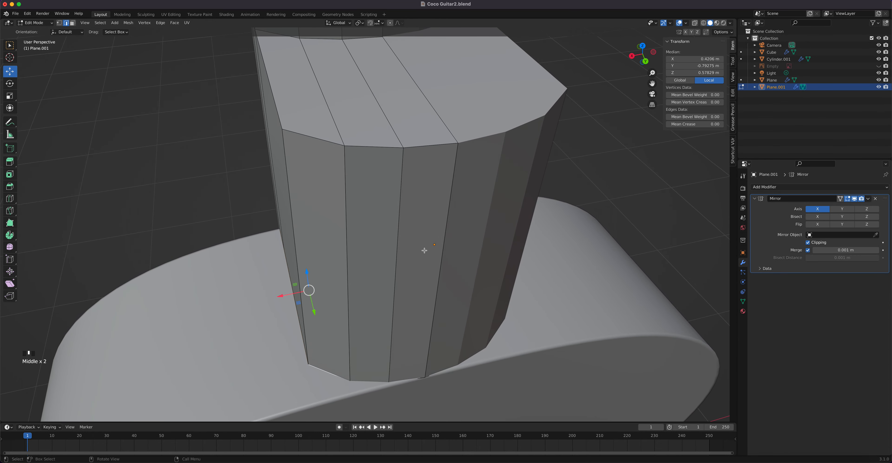
- Flatten the heel's three outer end faces along Y with scale 0 and move them about 0.074 m along Y
click(412, 252)
key(3)
click(413, 253)
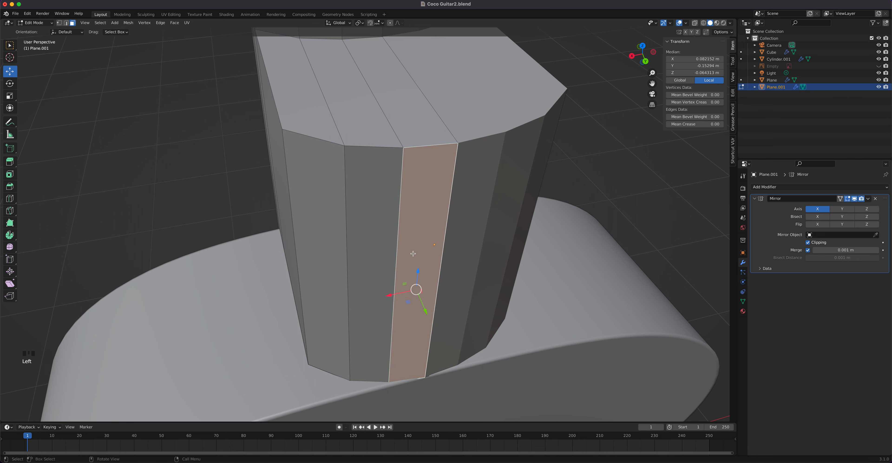
shift+click(381, 252)
shift+click(332, 250)
middle_drag(389, 227, 429, 242)
scroll(448, 282, down, 1)
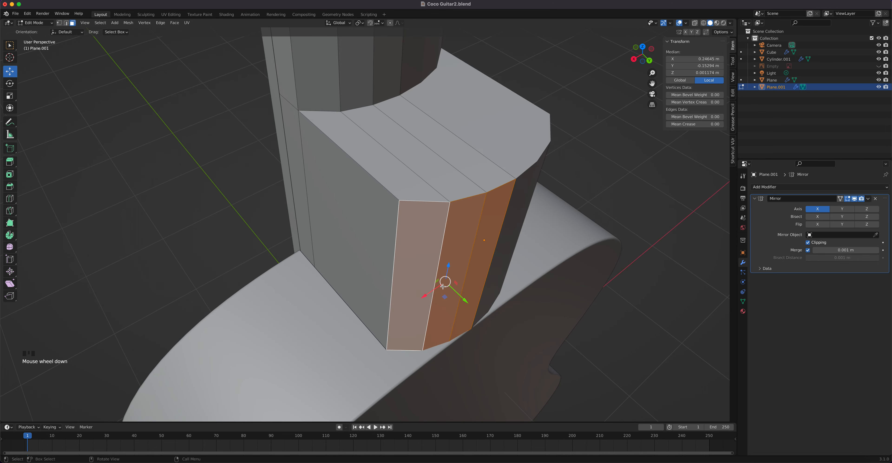
key(s)
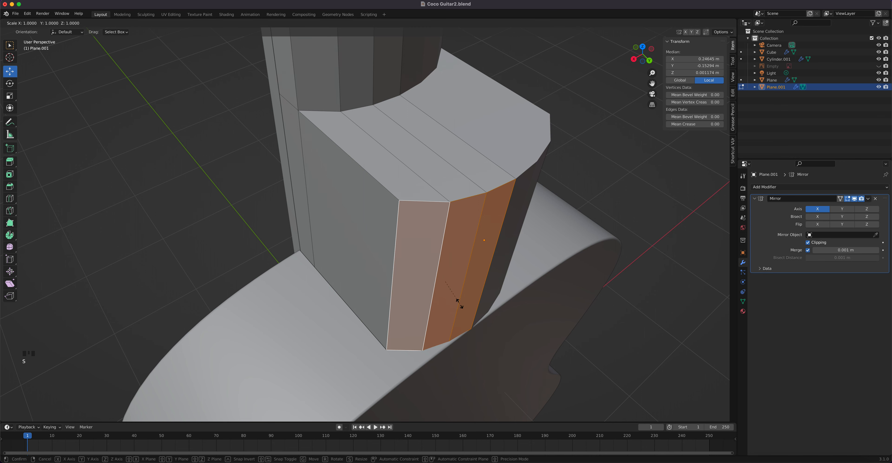
key(y)
key(0)
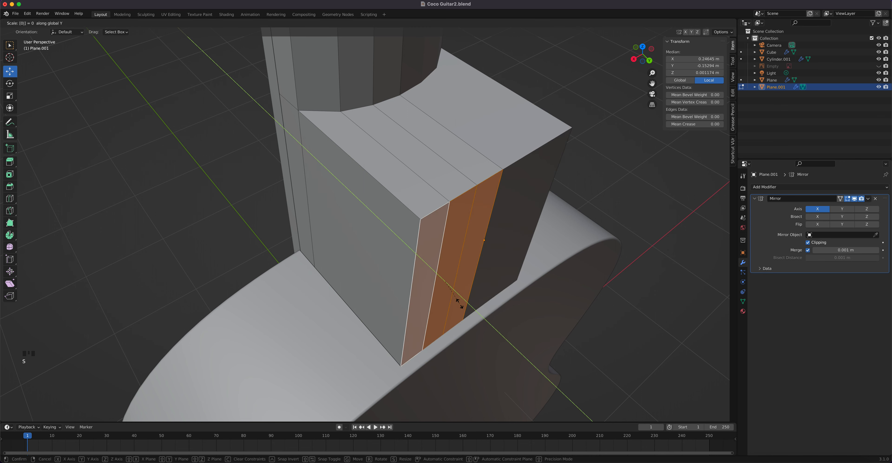
key(Return)
drag(467, 304, 474, 316)
middle_drag(483, 294, 459, 292)
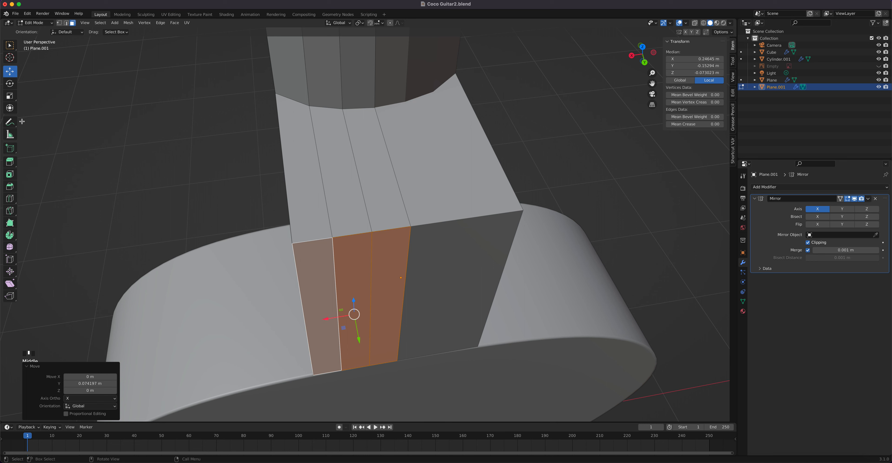
- Narrow the selected heel end faces to 0.321 along X and move them about 0.19 m toward the mirror centreline
click(10, 95)
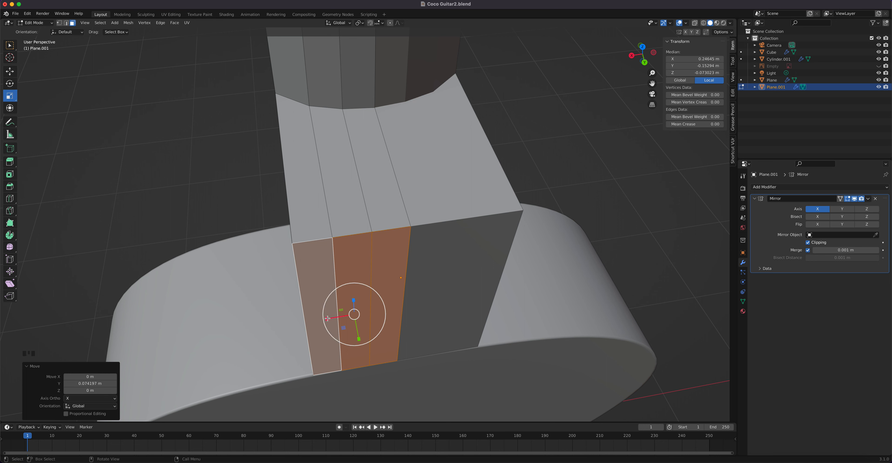
drag(330, 318, 349, 319)
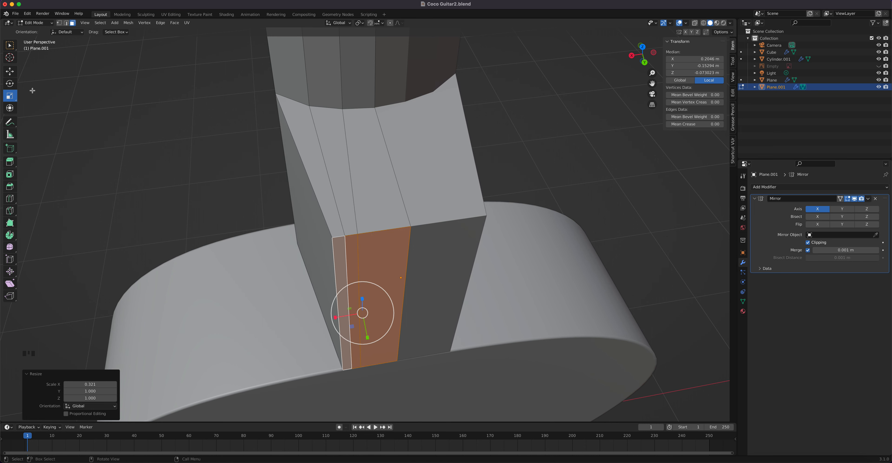
click(13, 71)
drag(336, 317, 380, 313)
scroll(380, 313, up, 1)
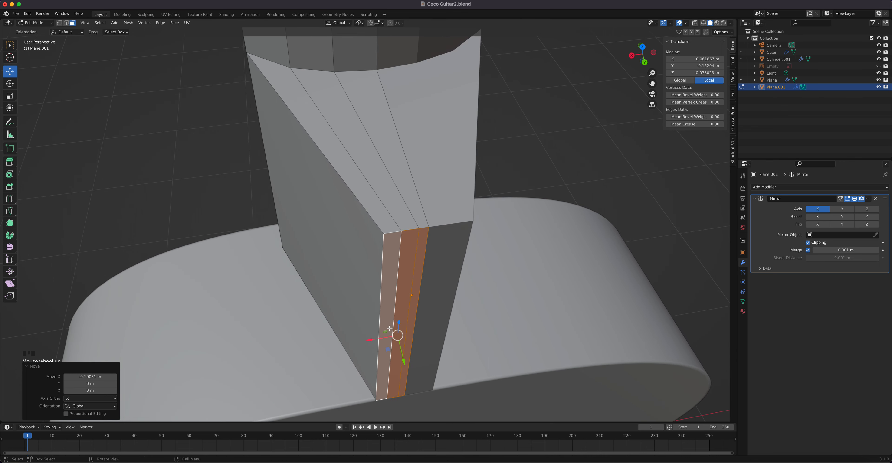
- Scale the end faces further to 0.638 along X and move them about 0.025 m closer to the mirror centreline
key(s)
key(x)
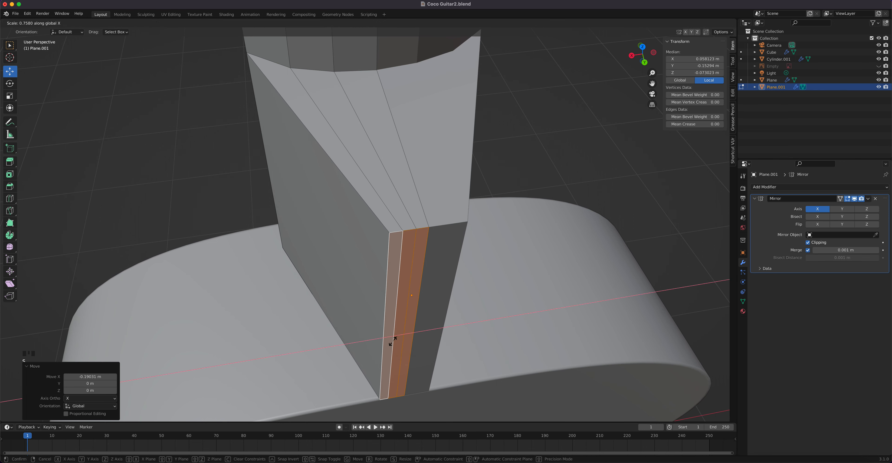
click(394, 341)
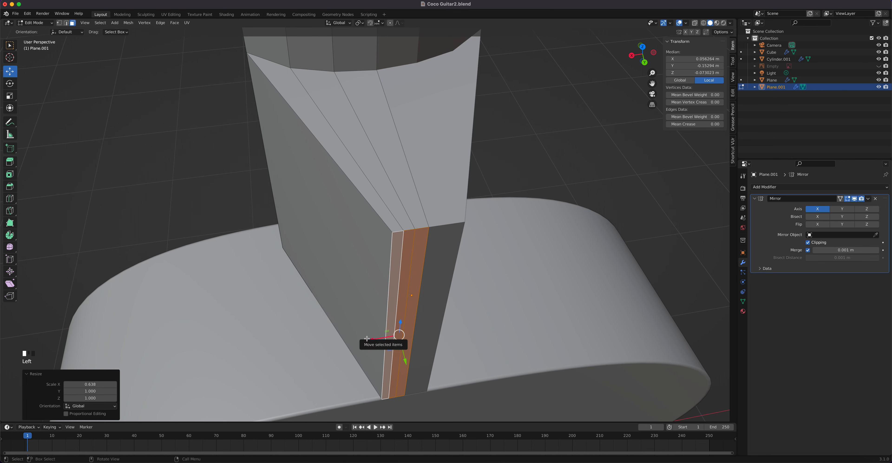
drag(371, 339, 376, 337)
middle_drag(379, 336, 422, 270)
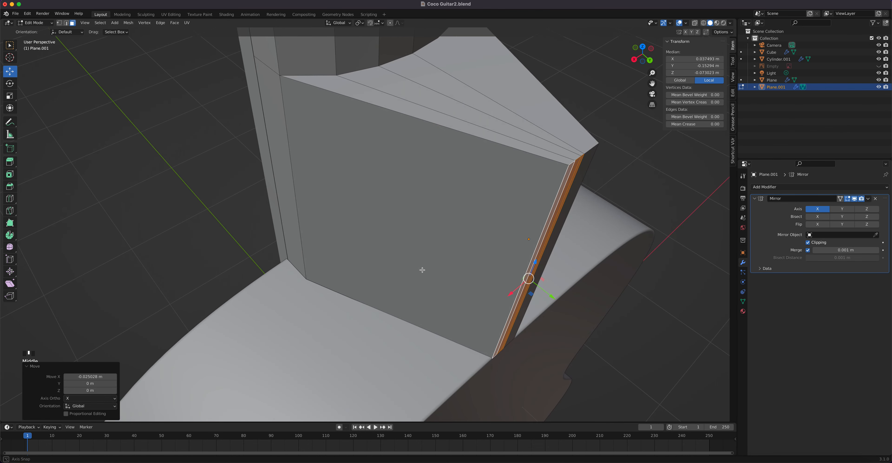
middle_drag(460, 239, 453, 242)
- Lower the heel end's upper vertices more than 1.03 m along Z toward the body, and drop the outer corner vertex about 0.032 m further
key(1)
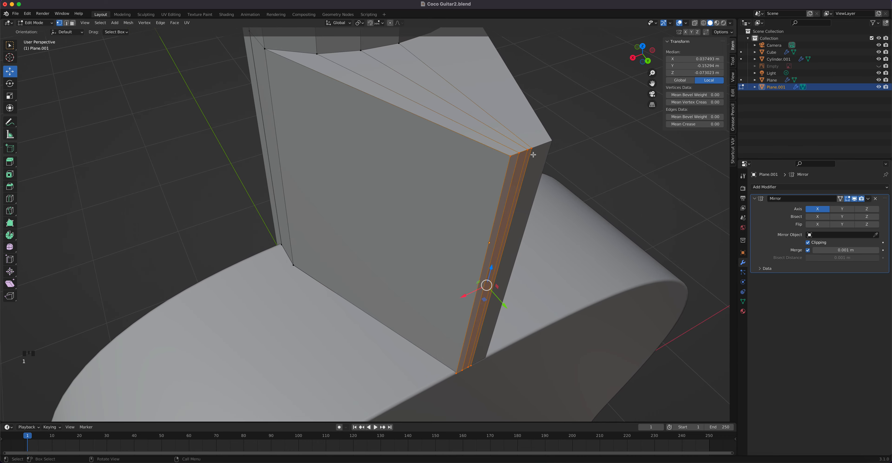
click(533, 155)
drag(528, 129, 483, 322)
middle_drag(483, 323, 409, 293)
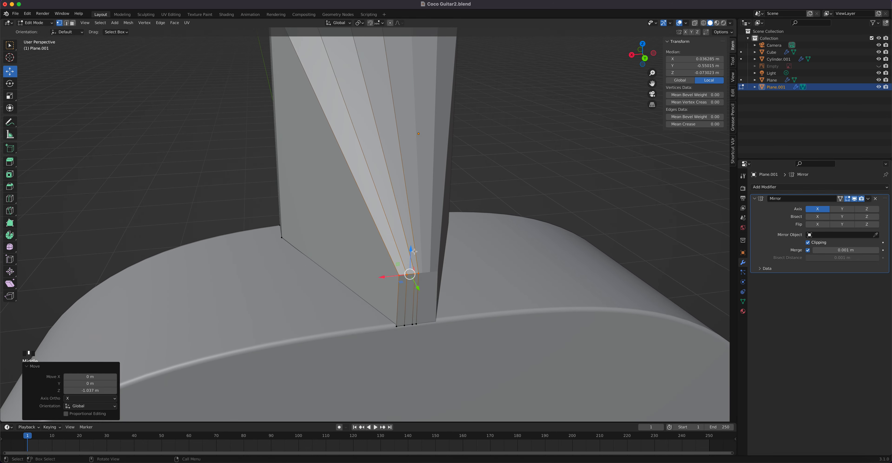
drag(414, 252, 399, 264)
click(399, 282)
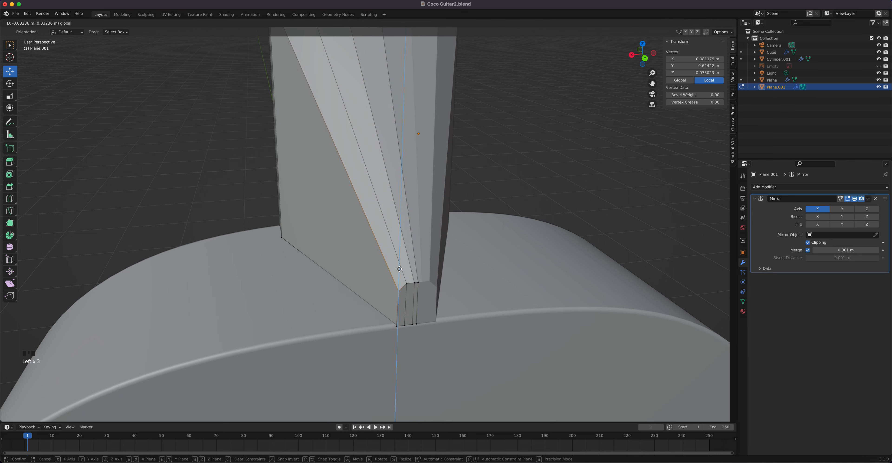
drag(399, 269, 399, 269)
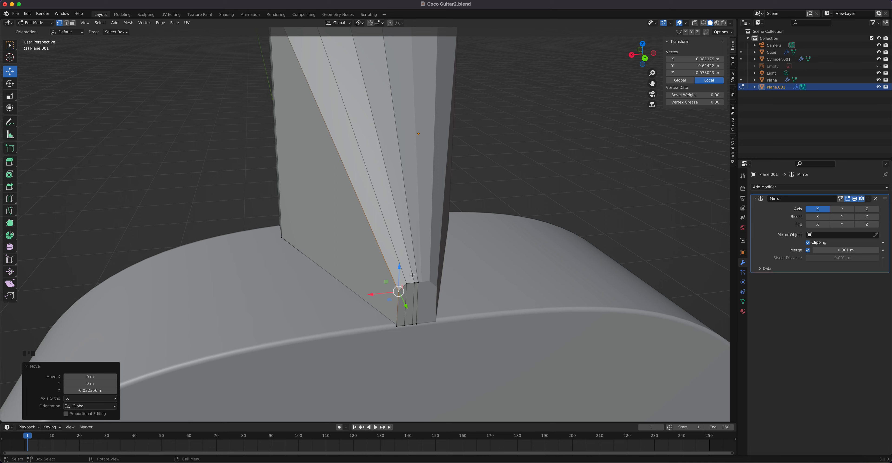
- Adjust the X position of the vertical edge next to the outer corner on the heel's end, using both its upper and lower vertices
middle_drag(412, 275, 413, 270)
scroll(412, 273, up, 2)
click(417, 287)
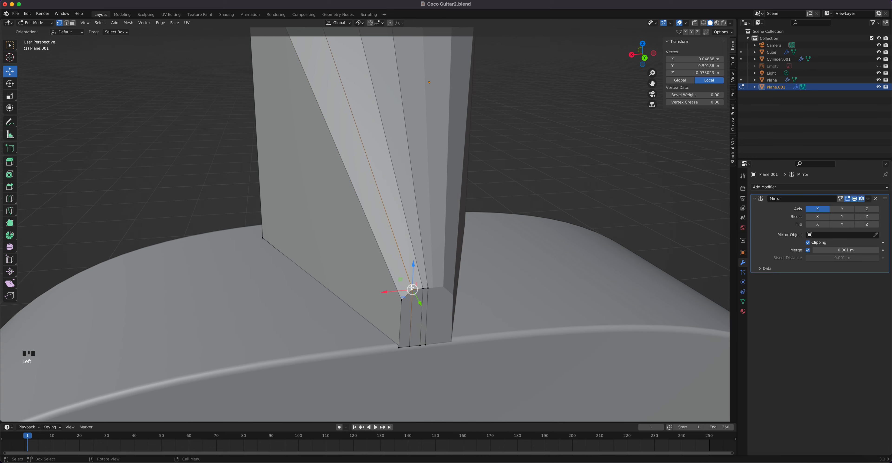
drag(389, 293, 422, 293)
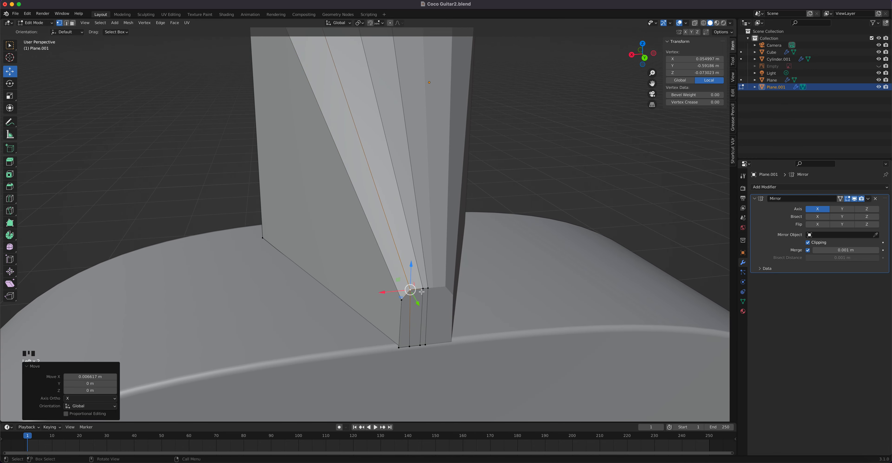
key(super+z)
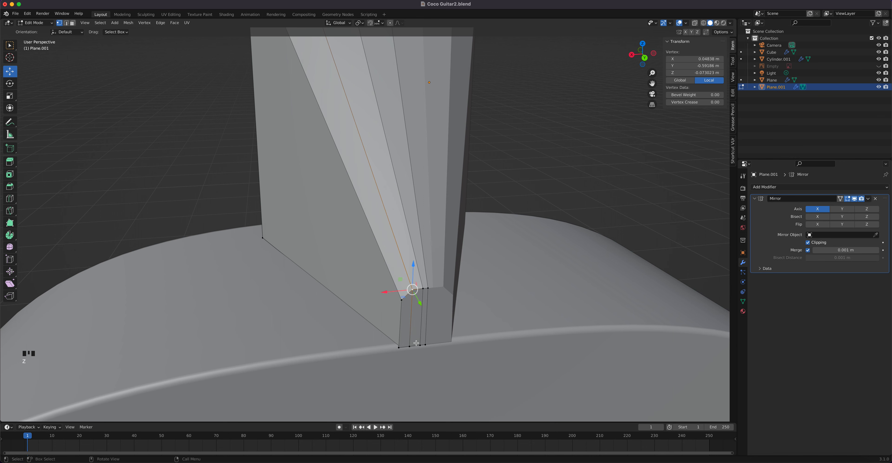
shift+click(411, 346)
drag(387, 320, 385, 323)
- Move the vertical edge nearest the mirror centreline on the heel's end about 0.01 m outward along X
click(422, 291)
shift+click(418, 347)
scroll(447, 287, up, 1)
scroll(447, 286, down, 3)
middle_drag(448, 286, 462, 229)
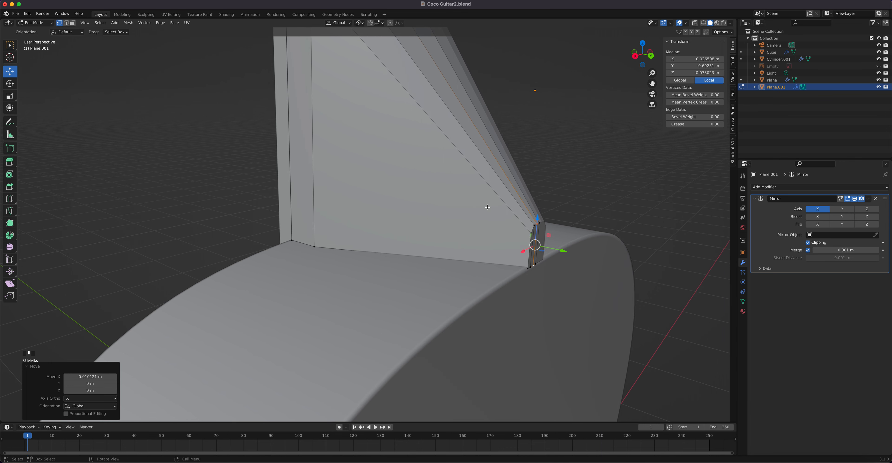
- Add a centred loop cut across the heel's sloping part and lower it about 0.464 m along Z in right view
key(ctrl+r)
click(442, 135)
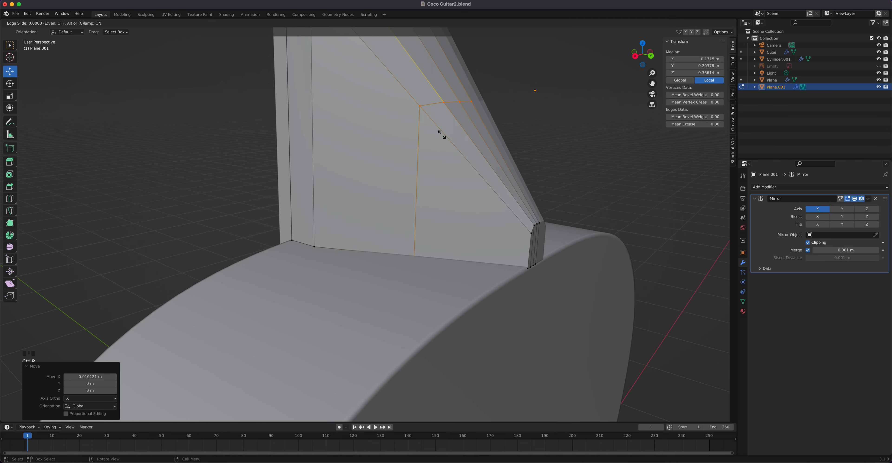
right_click(442, 135)
key(KP_3)
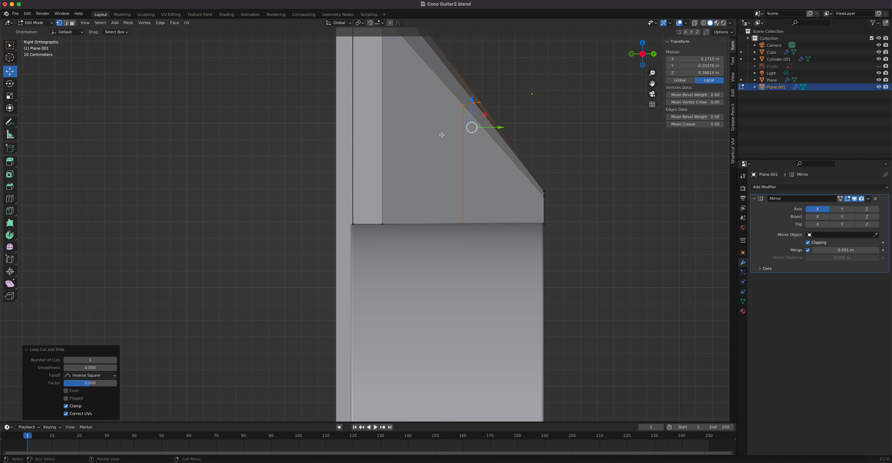
drag(474, 97, 468, 178)
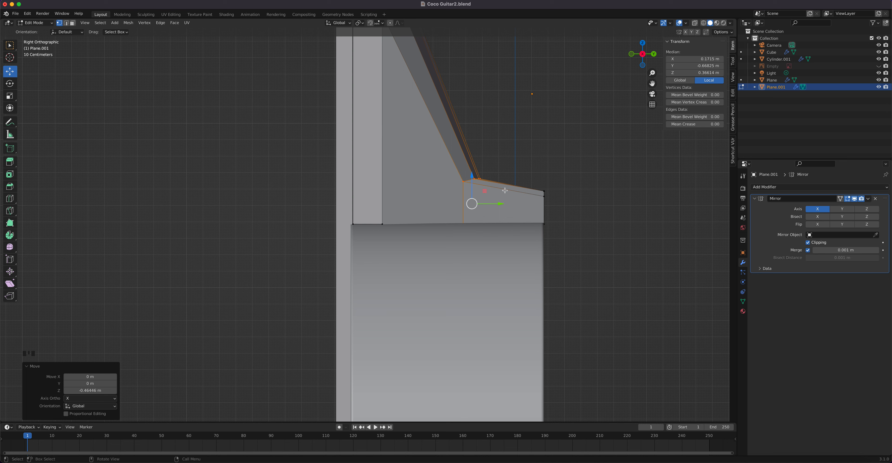
- Add a loop cut between the lowered loop and the heel's end, and lower it about 0.03 m along Z
key(ctrl+r)
click(504, 190)
drag(504, 191, 504, 177)
right_click(497, 190)
- Start a loop cut across the heel's steep slope between the neck and the lowered loop
shift+middle_drag(468, 139, 482, 237)
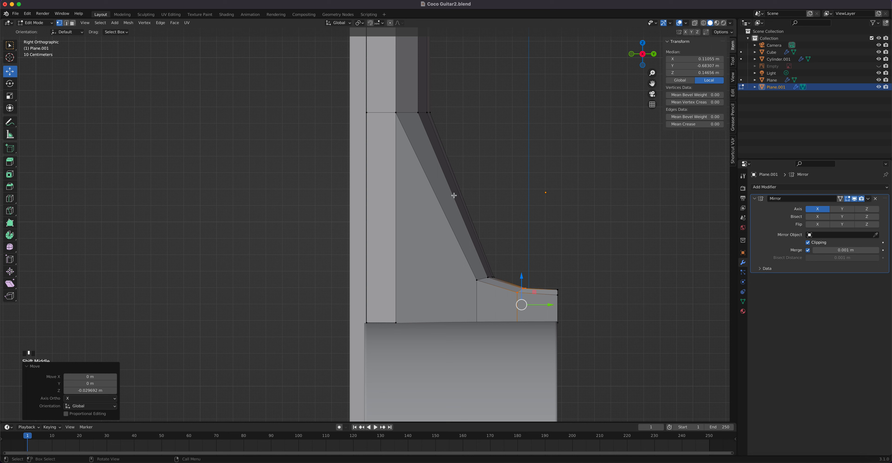
key(ctrl+r)
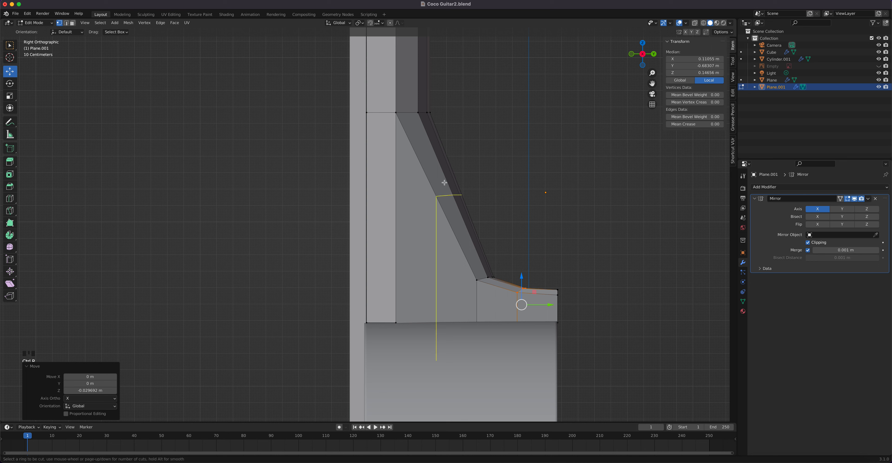
- Add a loop cut across the neck heel's slope near its upper end and lower it about 0.37 m along Z
click(445, 182)
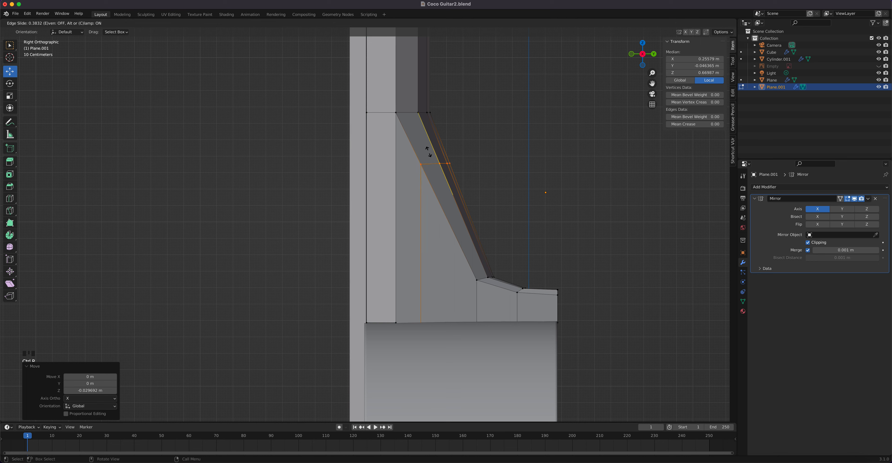
click(431, 157)
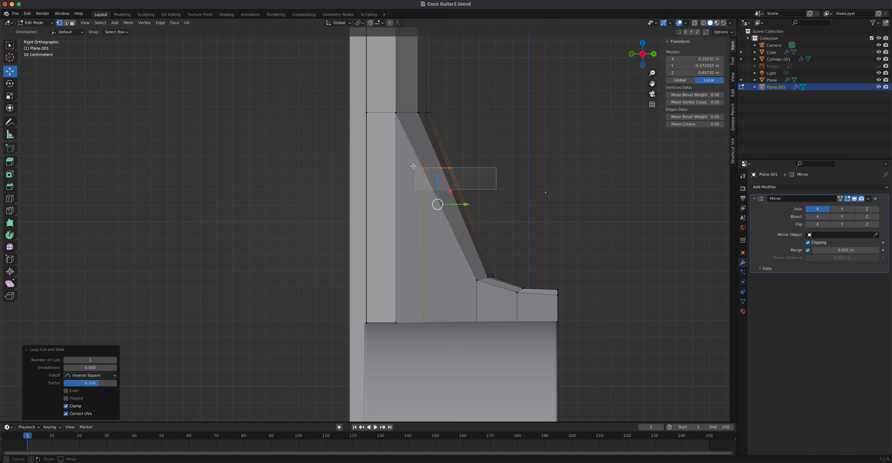
click(444, 155)
drag(442, 142, 428, 216)
- Add a centred loop cut on the heel's lower slope and lower it about 0.083 m to round the curve
key(ctrl+r)
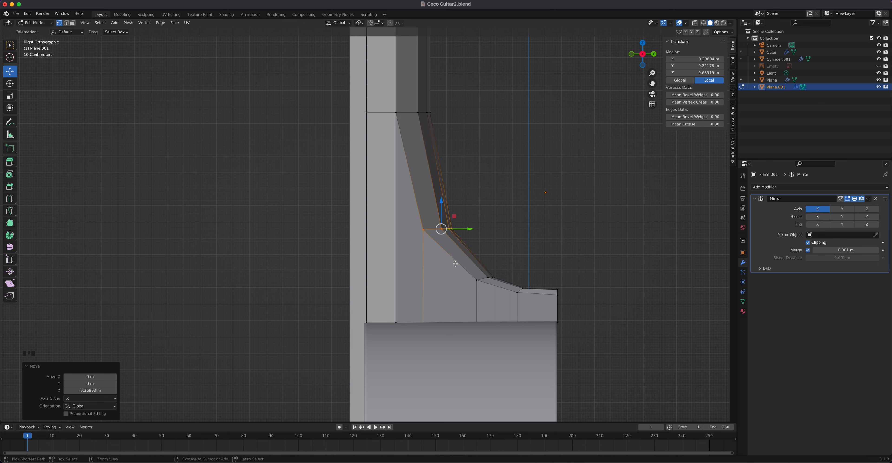
click(457, 257)
right_click(447, 255)
click(468, 242)
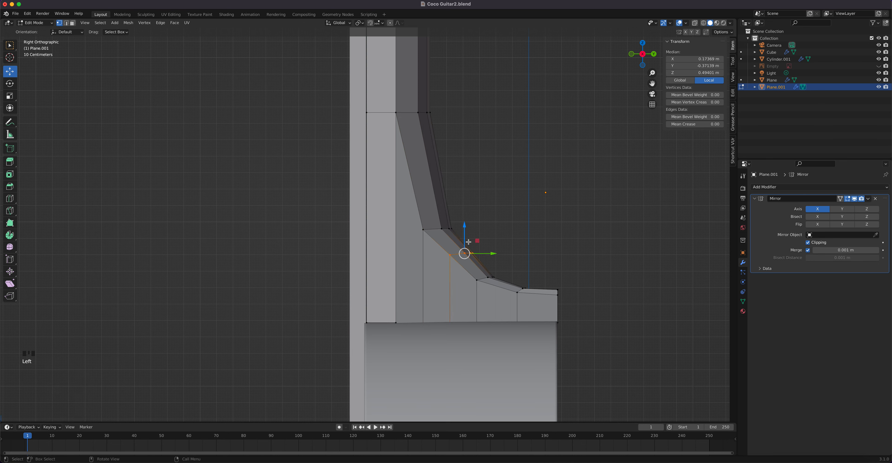
drag(464, 222, 457, 239)
middle_drag(457, 239, 531, 243)
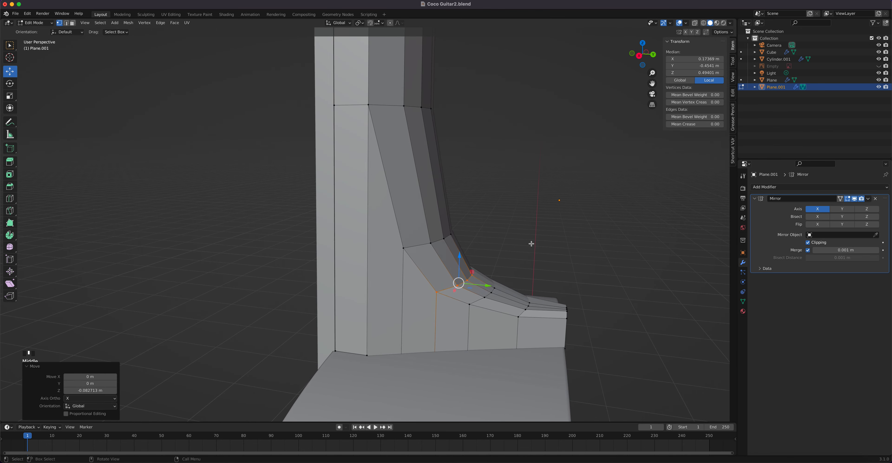
scroll(476, 232, down, 2)
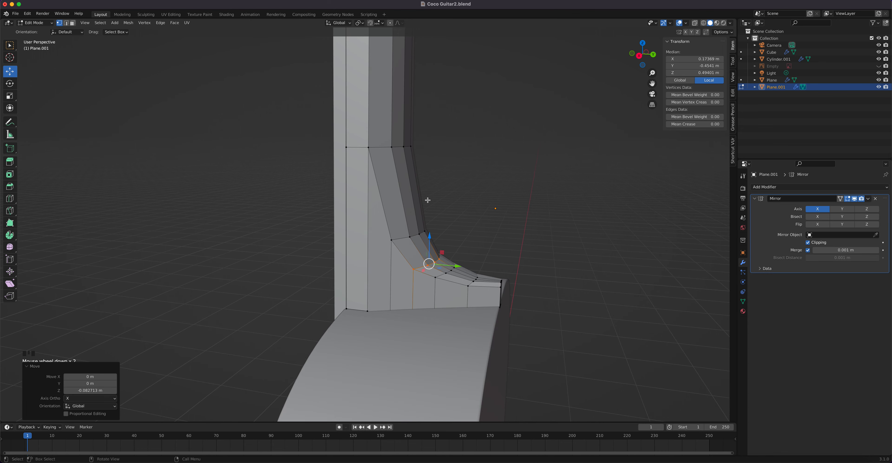
middle_drag(425, 199, 452, 268)
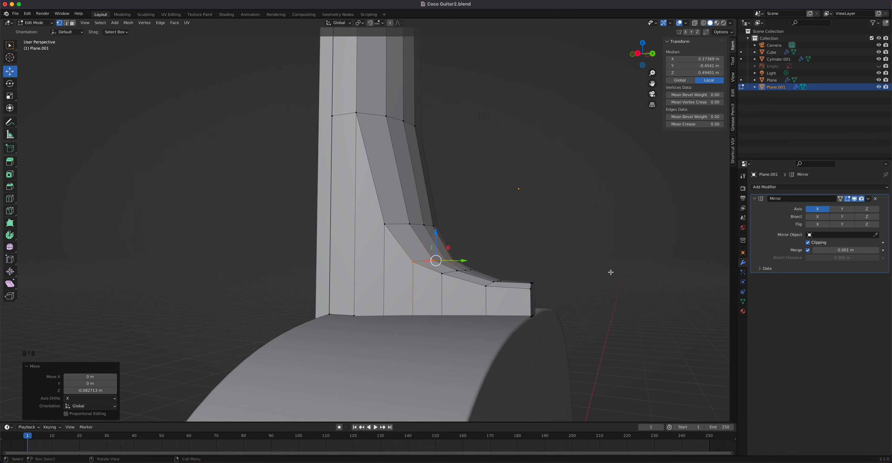
- Isolate the neck object in local view so the underside of its heel is exposed
key(slash)
middle_drag(392, 318, 416, 308)
scroll(417, 327, up, 6)
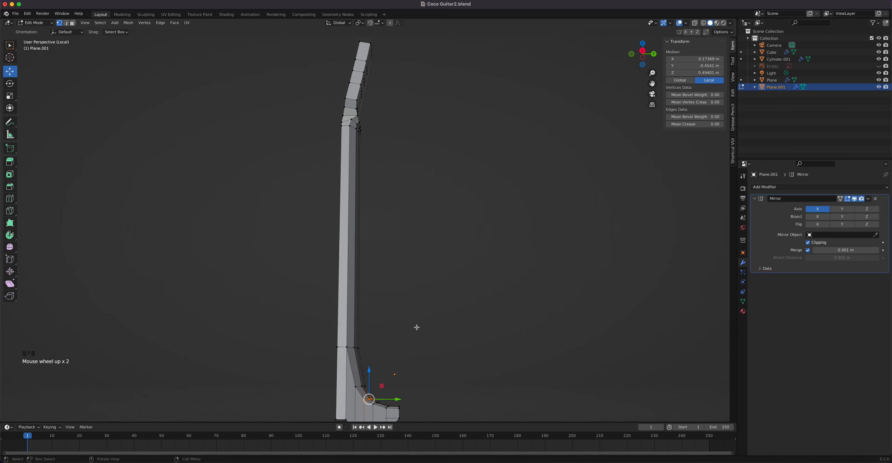
shift+middle_drag(421, 253, 484, 32)
scroll(484, 243, up, 1)
shift+middle_drag(514, 275, 441, 215)
middle_drag(455, 216, 432, 263)
- Flatten the heel's protruding bottom vertices by scaling them to 0 along Z, and raise them about 0.27 m
drag(454, 310, 327, 245)
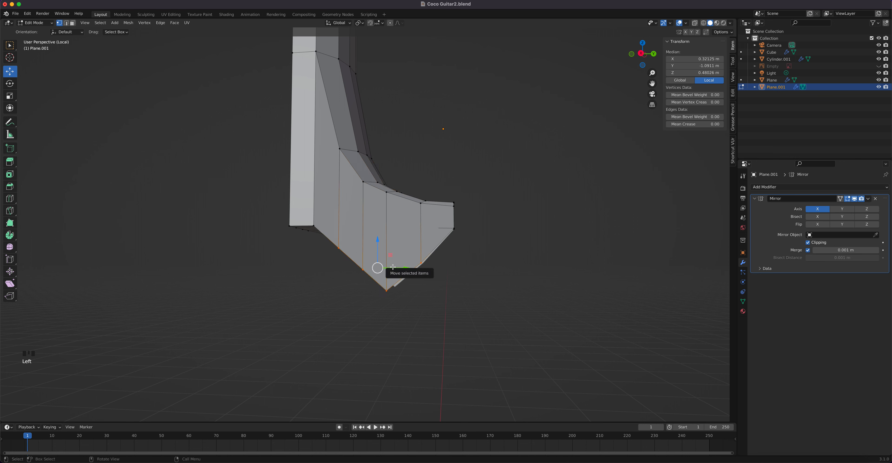
key(s)
key(z)
key(0)
key(Return)
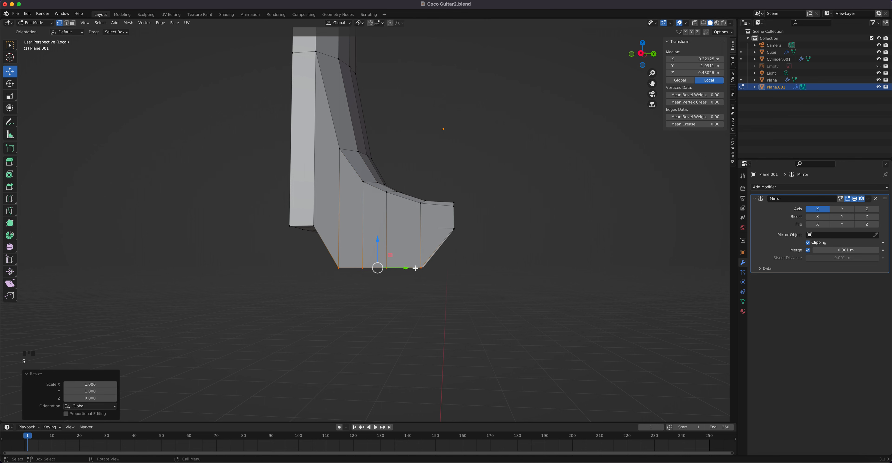
drag(378, 240, 379, 201)
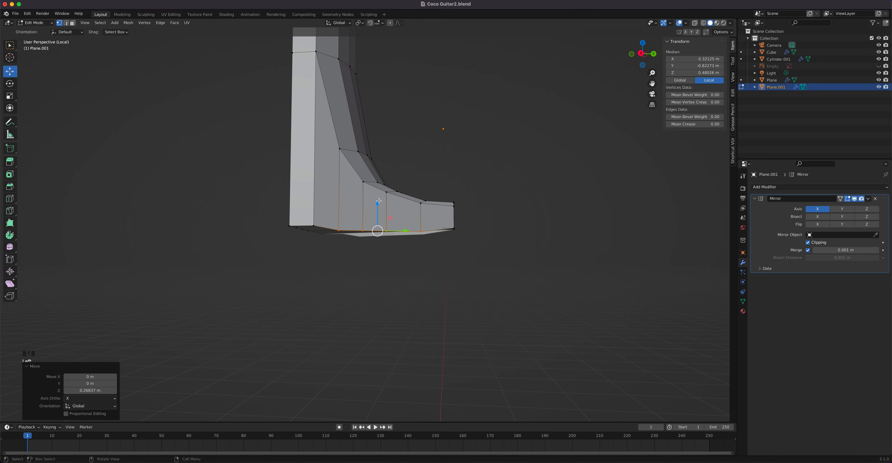
- Raise those vertices level with the heel's base in right view and, using X-ray selection, scale all the base vertices to 0 along Z
key(KP_3)
scroll(379, 201, up, 7)
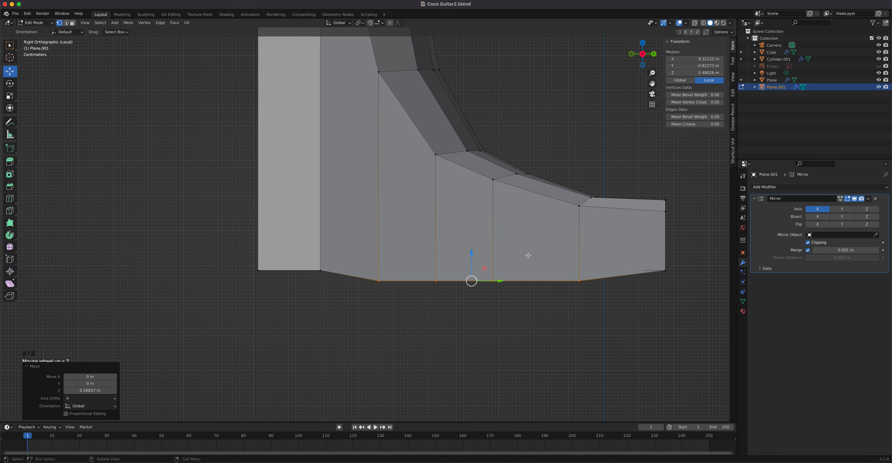
drag(477, 262, 474, 240)
drag(696, 304, 208, 234)
click(694, 23)
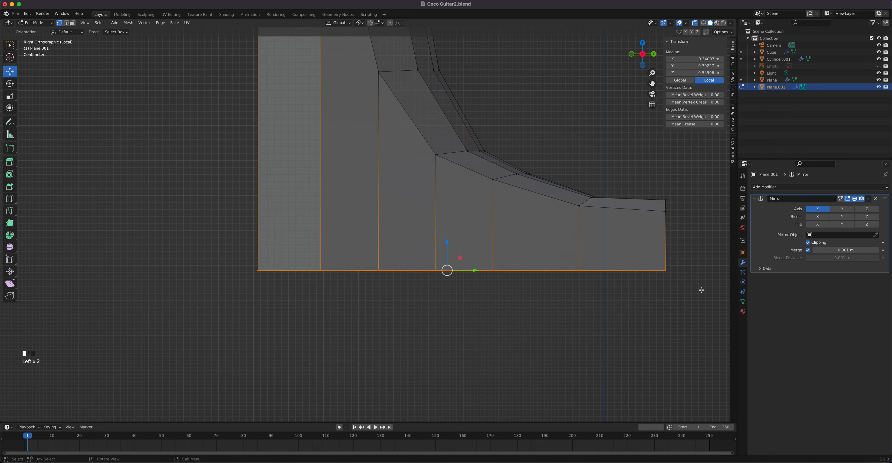
drag(706, 290, 204, 251)
text(sz)
text(0)
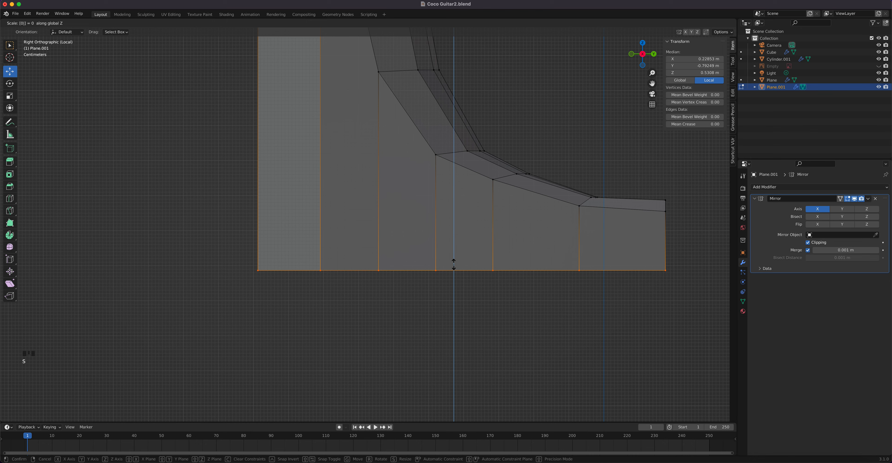
key(Return)
scroll(544, 257, down, 1)
middle_drag(537, 245, 517, 247)
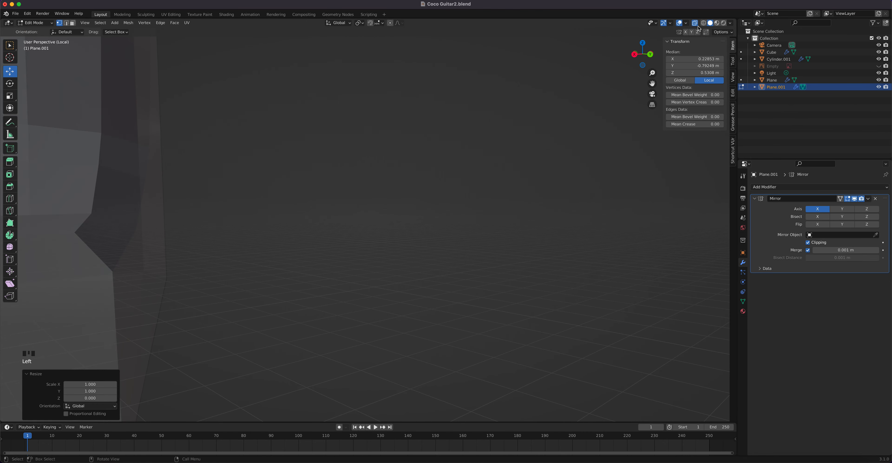
- Return to Object Mode and shade the neck smooth
scroll(356, 234, down, 4)
shift+middle_drag(297, 162, 357, 259)
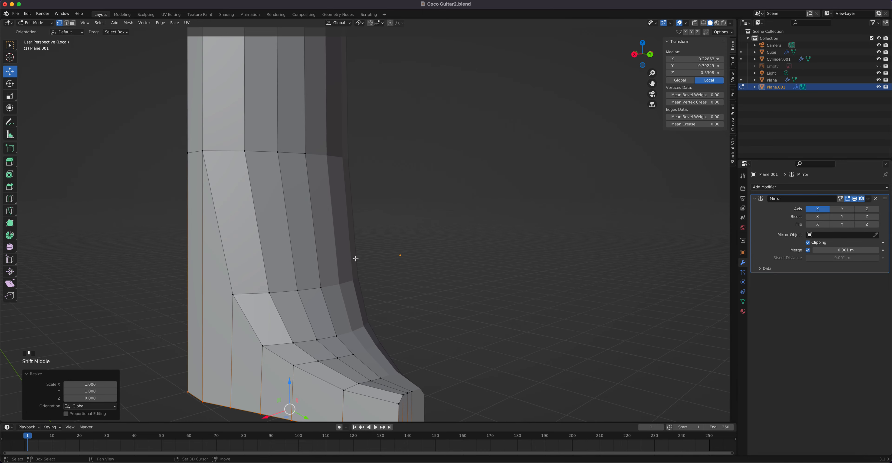
scroll(353, 246, down, 5)
shift+middle_drag(357, 207, 370, 297)
scroll(367, 272, down, 3)
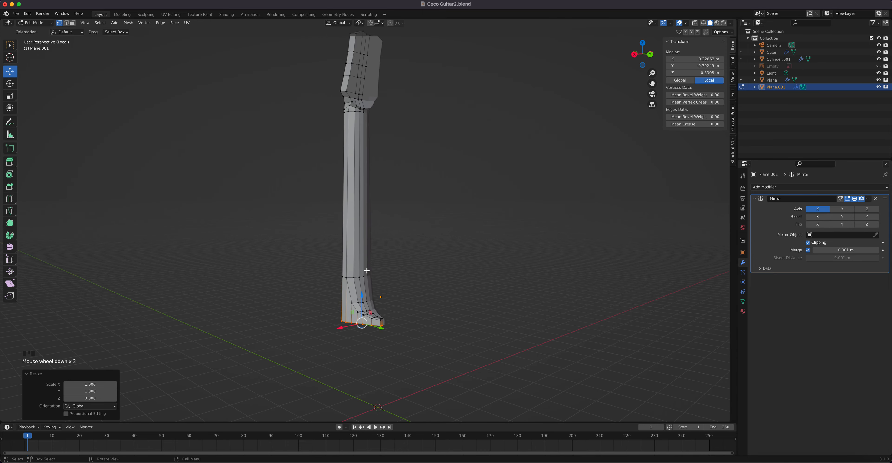
key(Tab)
right_click(354, 250)
click(350, 246)
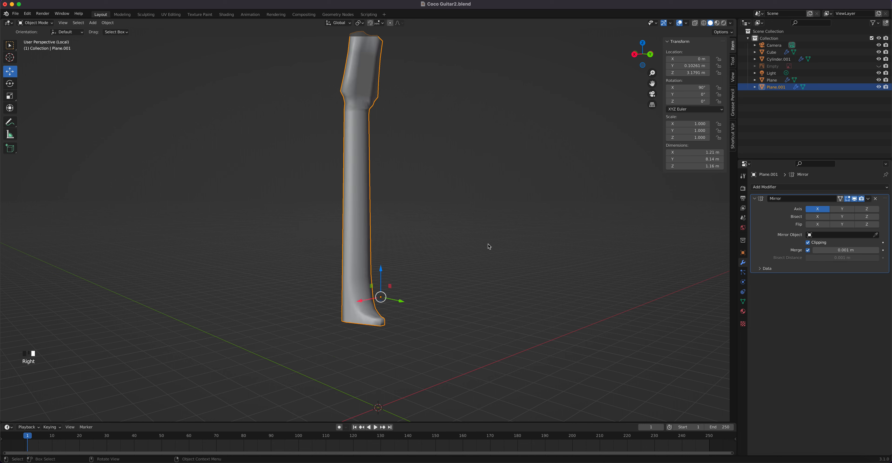
- Add a Subdivision Surface modifier to the neck with viewport level 2 and inspect the heel
click(764, 187)
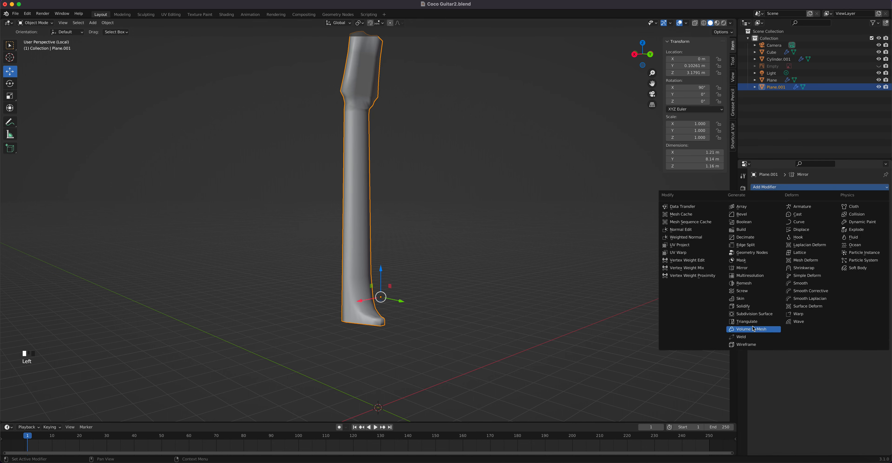
click(756, 316)
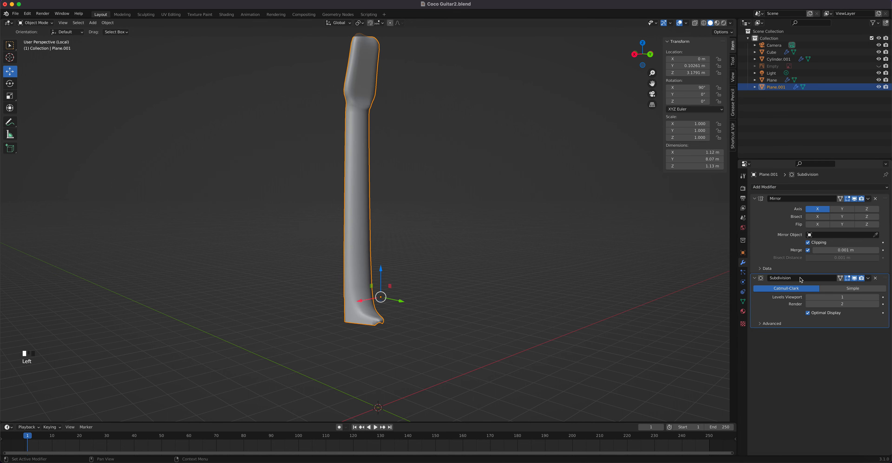
click(878, 297)
scroll(378, 372, up, 2)
shift+middle_drag(376, 377, 396, 271)
scroll(396, 271, up, 3)
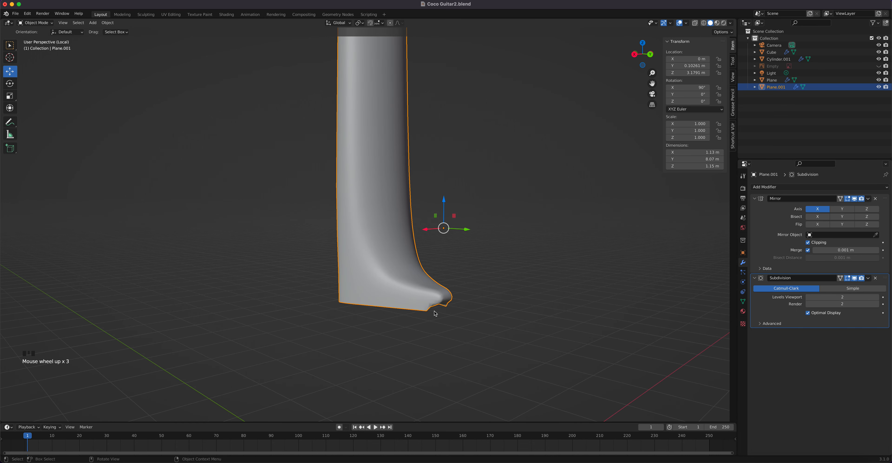
middle_drag(435, 313, 393, 272)
scroll(405, 246, up, 3)
- In Edit Mode, add four loop cuts across the heel's bottom face and slide them toward its wide end
key(Tab)
scroll(341, 287, up, 2)
scroll(396, 291, up, 1)
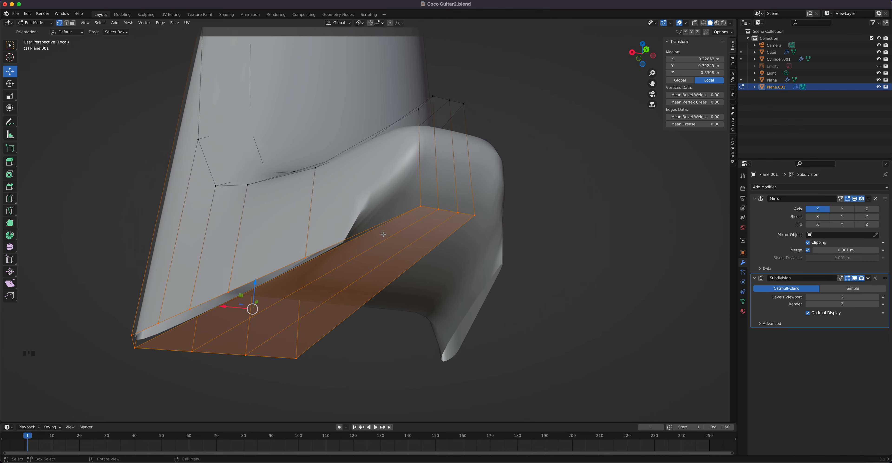
middle_drag(178, 331, 223, 322)
middle_drag(388, 308, 525, 101)
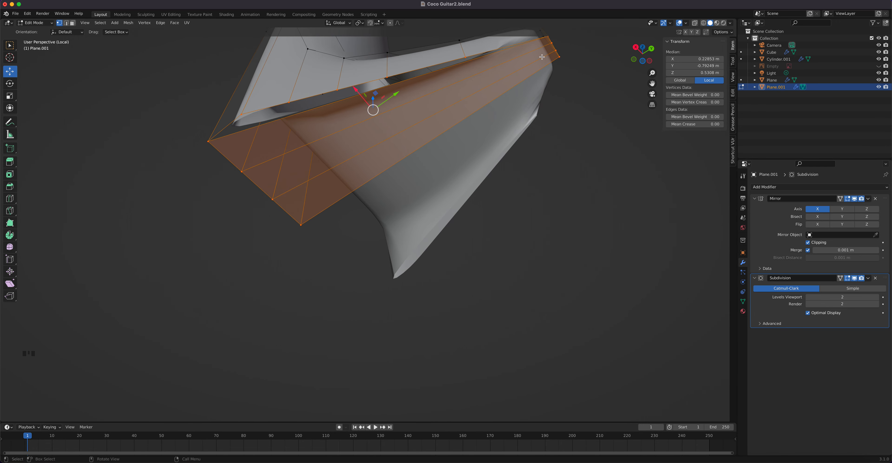
middle_drag(370, 124, 327, 236)
scroll(326, 236, up, 2)
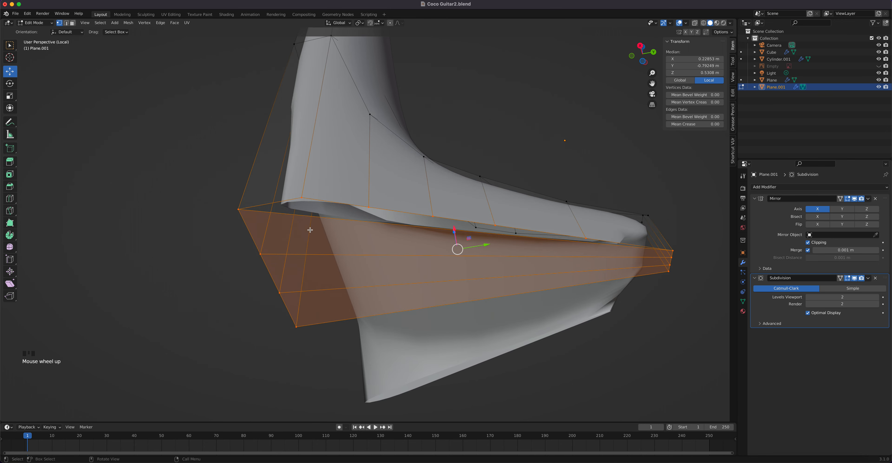
key(ctrl+r)
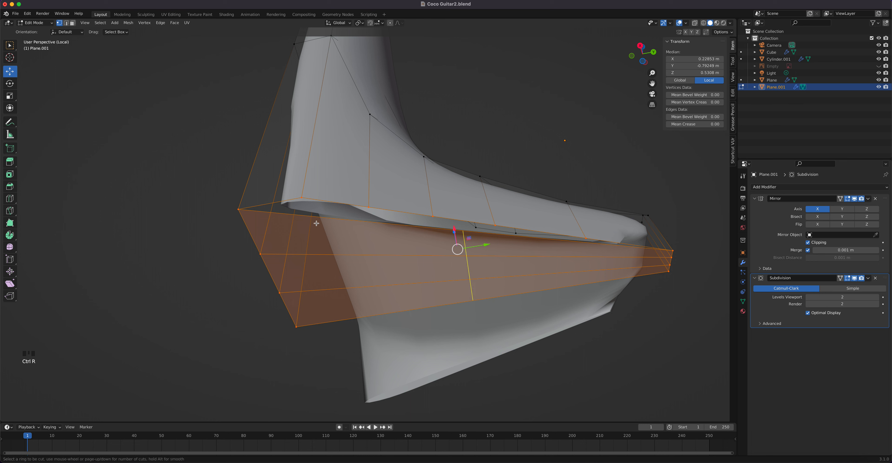
scroll(391, 265, up, 4)
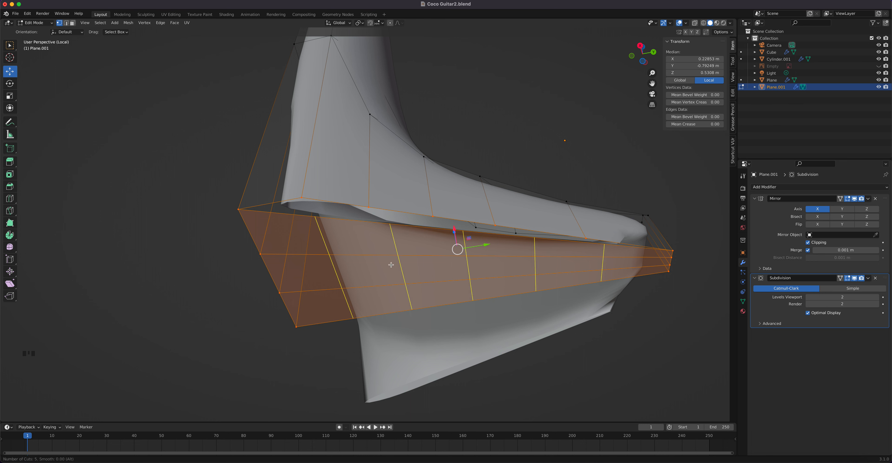
scroll(391, 265, down, 1)
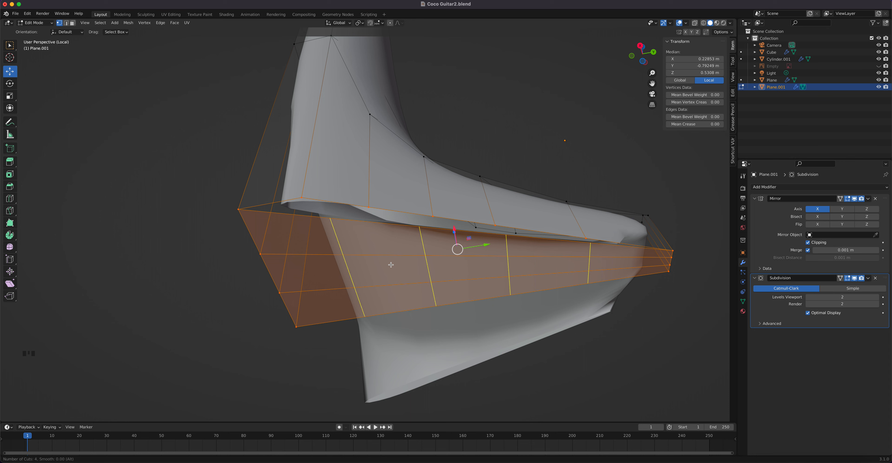
click(391, 265)
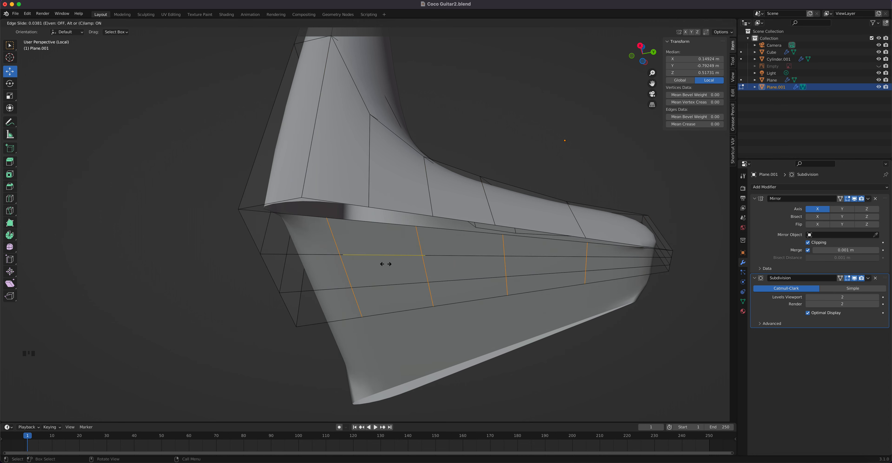
click(366, 261)
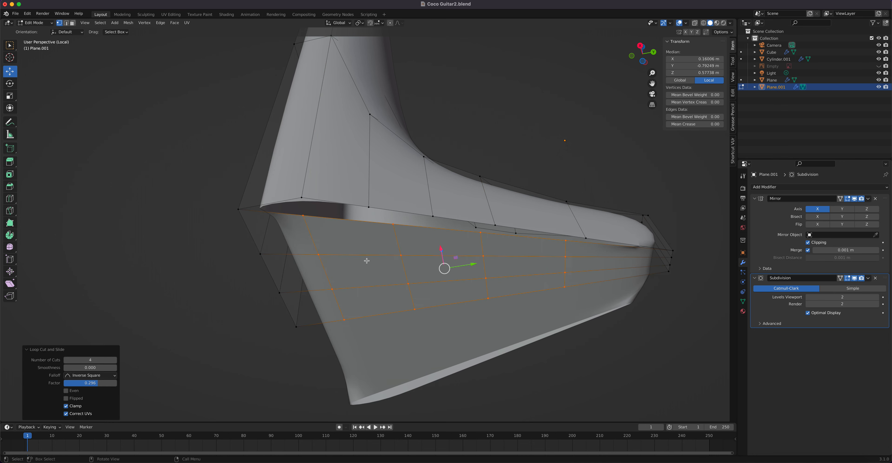
- Slide the edges of the second cut from the bottom face's wide end toward that end, in line with the side edge
key(2)
click(397, 245)
shift+click(402, 266)
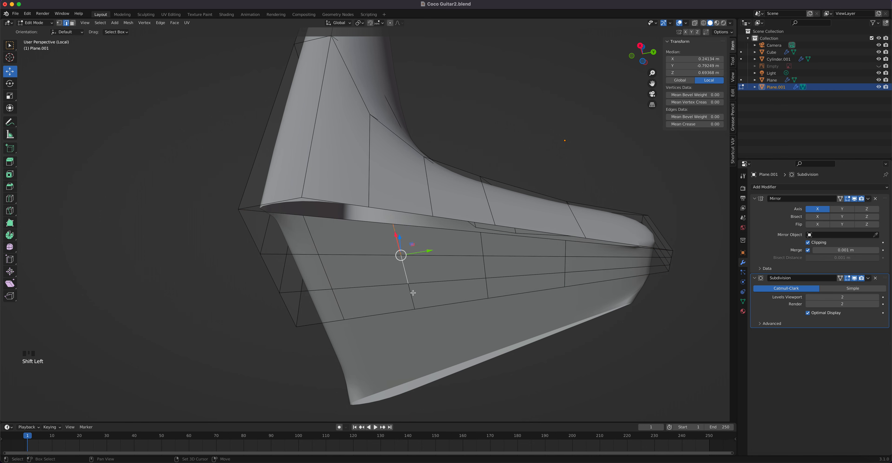
shift+click(413, 292)
key(g)
key(g)
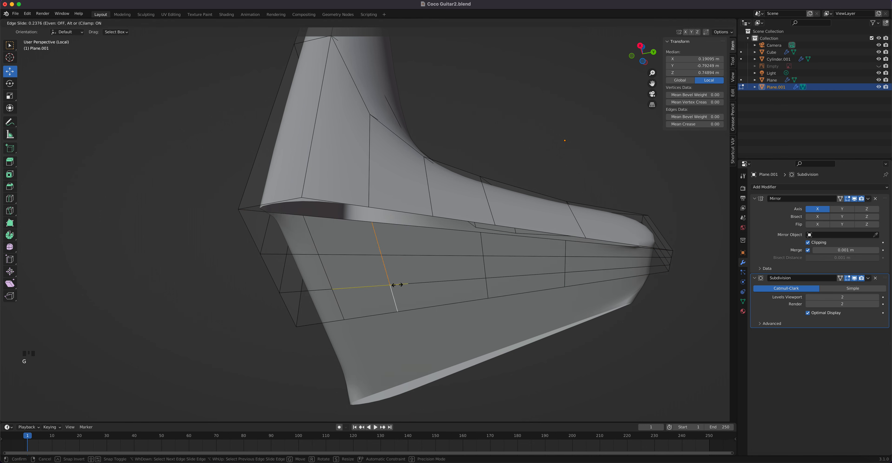
click(454, 275)
- Slide the edges of the third bottom-face cut toward the wide end by a factor of about 0.44
click(484, 248)
shift+click(486, 272)
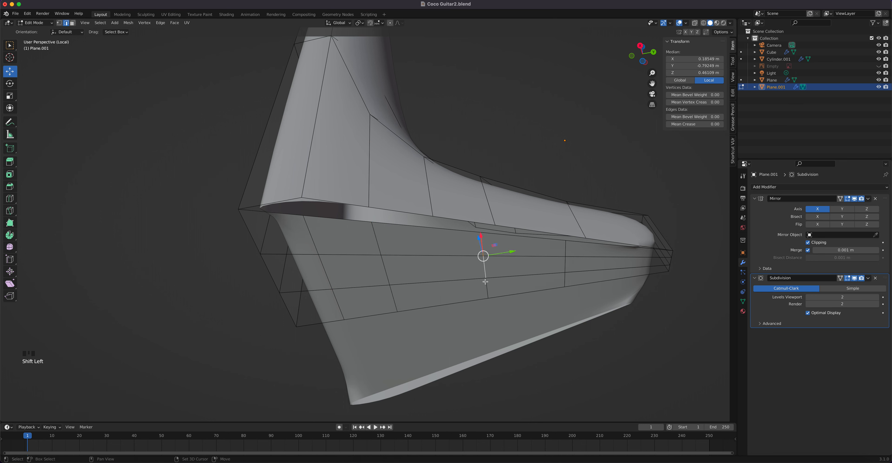
shift+click(486, 284)
key(g)
key(g)
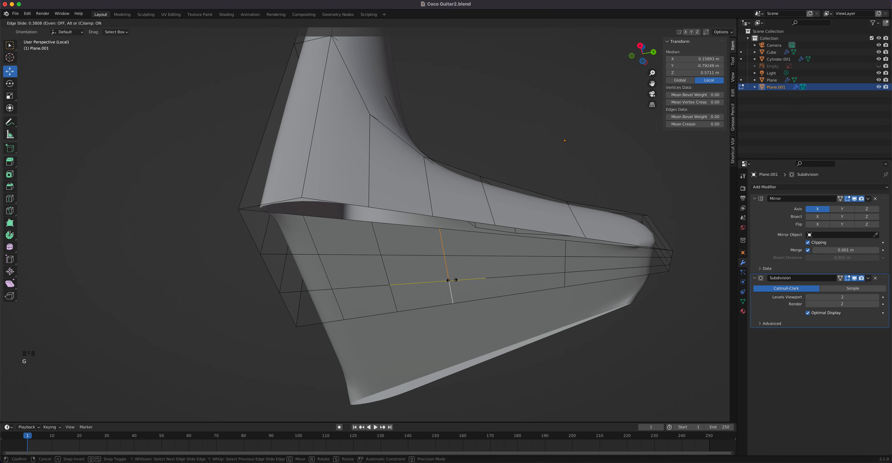
click(533, 274)
- Slide the edges of the fourth bottom-face cut toward the heel's narrow end by a factor of about 0.197
click(566, 248)
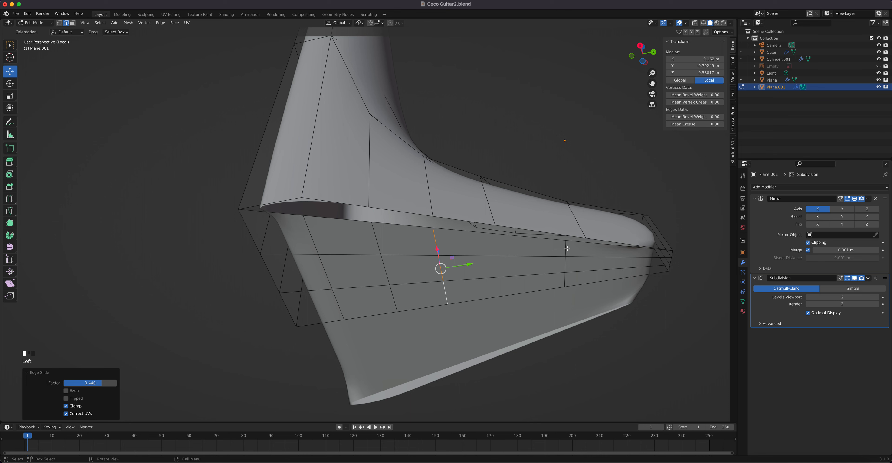
shift+click(562, 265)
shift+click(564, 279)
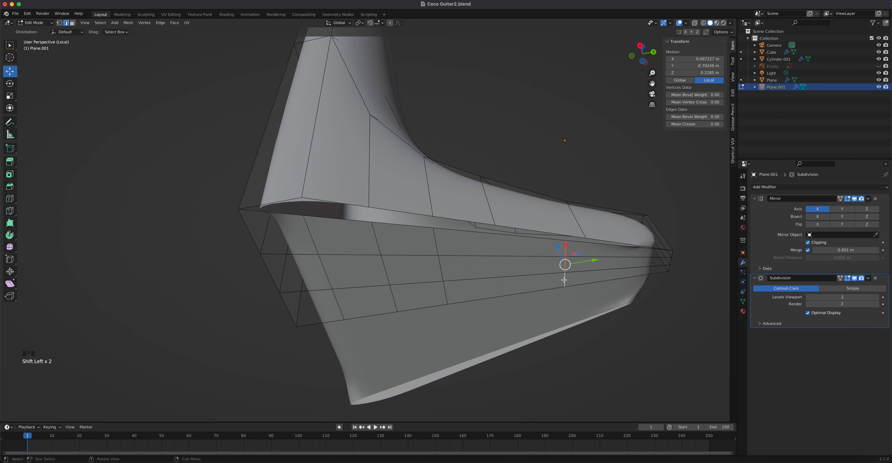
key(g)
key(g)
click(584, 280)
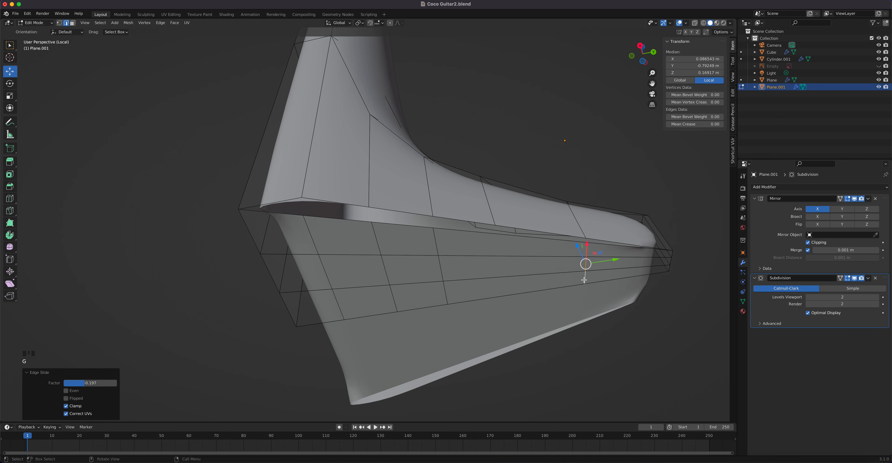
- Add one loop cut across the bottom face between the third and fourth cuts, slid toward the wide end by about 0.174
key(ctrl+r)
click(505, 258)
click(490, 259)
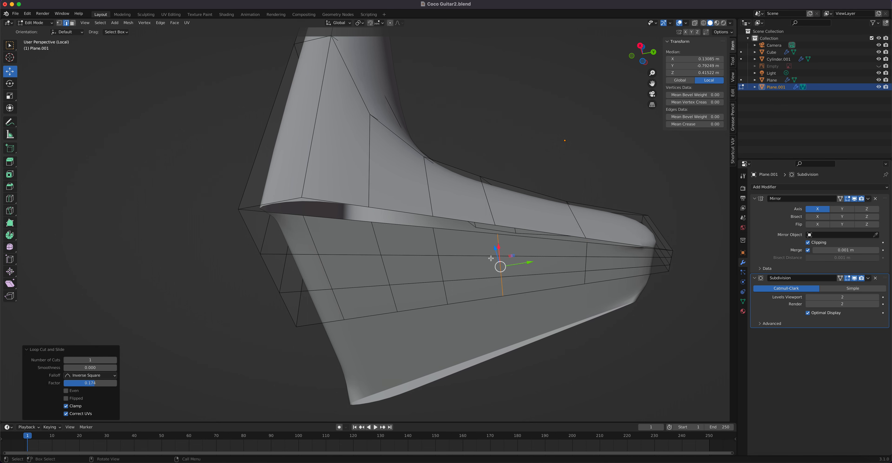
- Merge the side wall's first lower vertex near the wide end into the matching bottom-face vertex, using At Last
key(1)
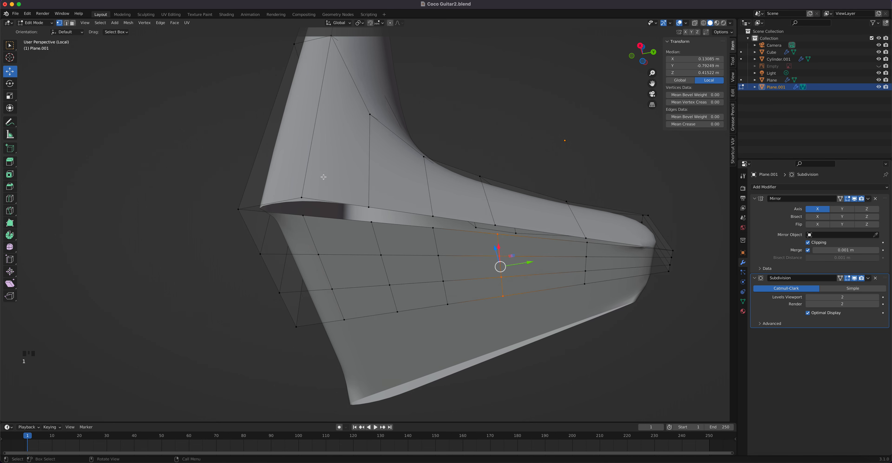
click(299, 195)
scroll(299, 195, up, 3)
shift+middle_drag(239, 215, 358, 264)
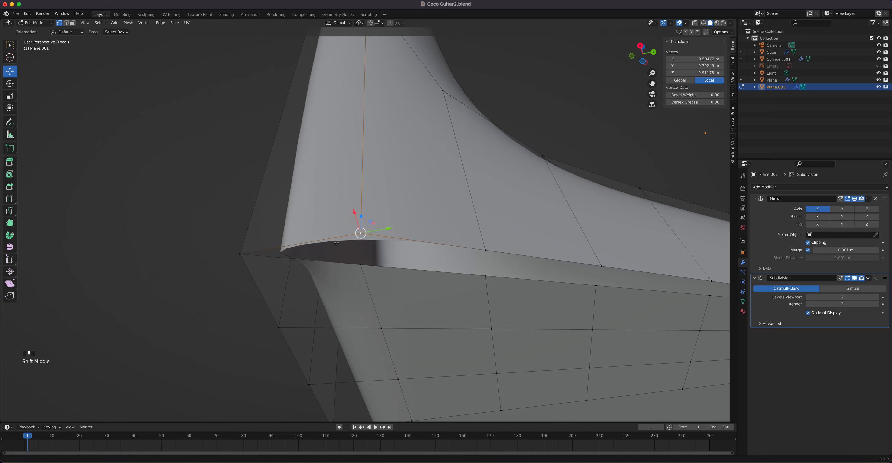
shift+click(361, 266)
key(m)
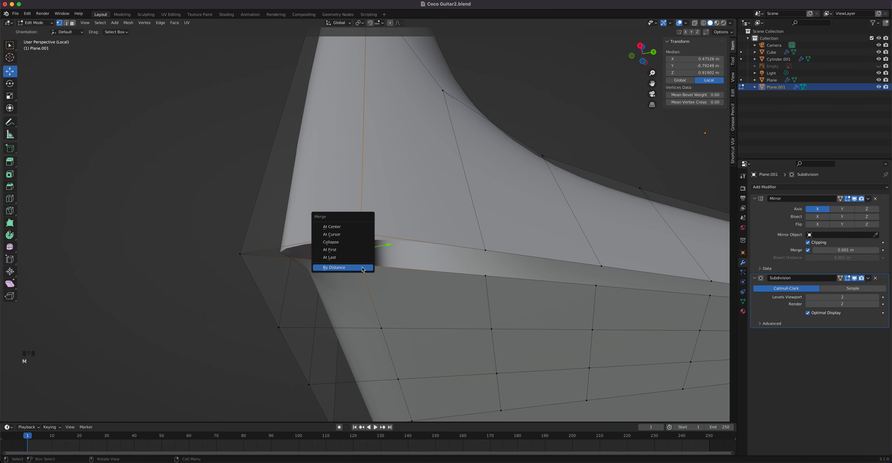
click(348, 259)
- Merge the second and third lower side-wall vertices from the wide end into their matching bottom-face vertices
click(487, 252)
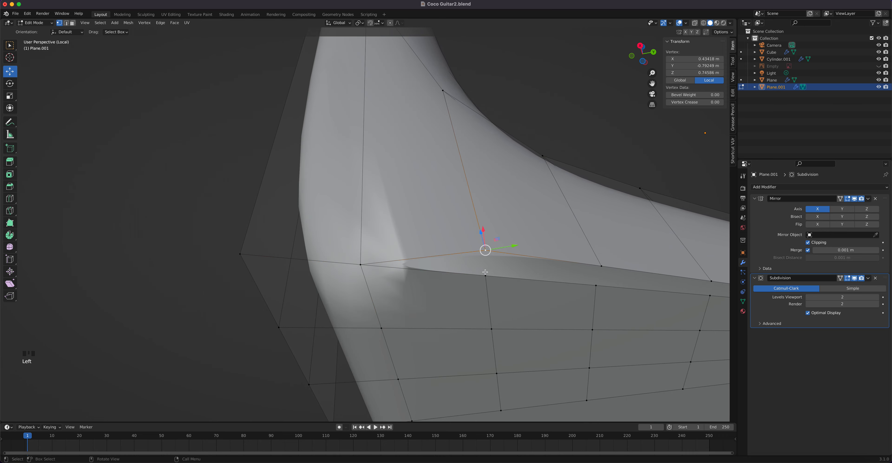
shift+click(486, 277)
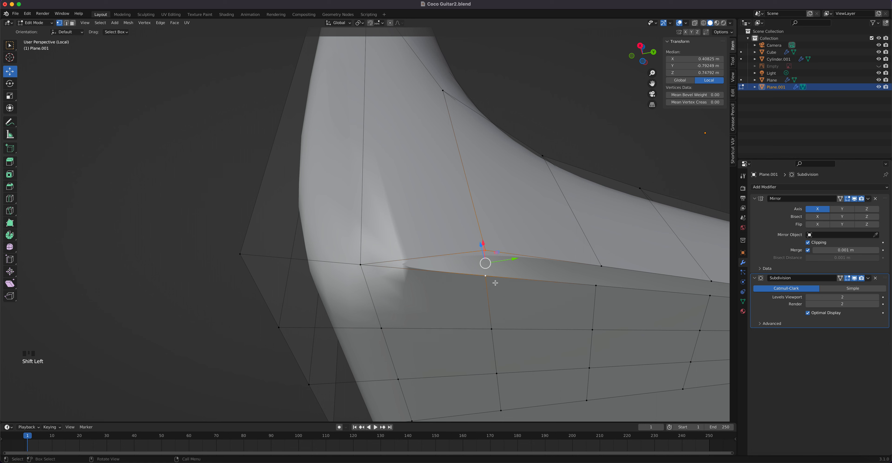
key(shift+r)
click(600, 269)
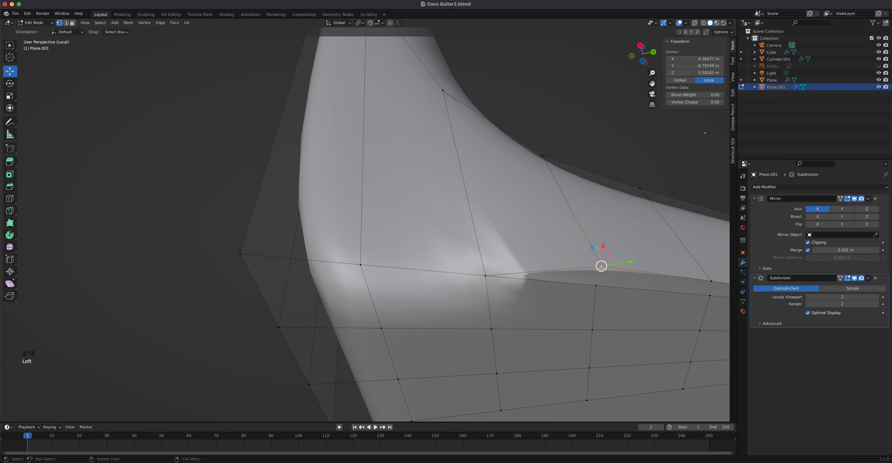
shift+click(601, 287)
key(shift+r)
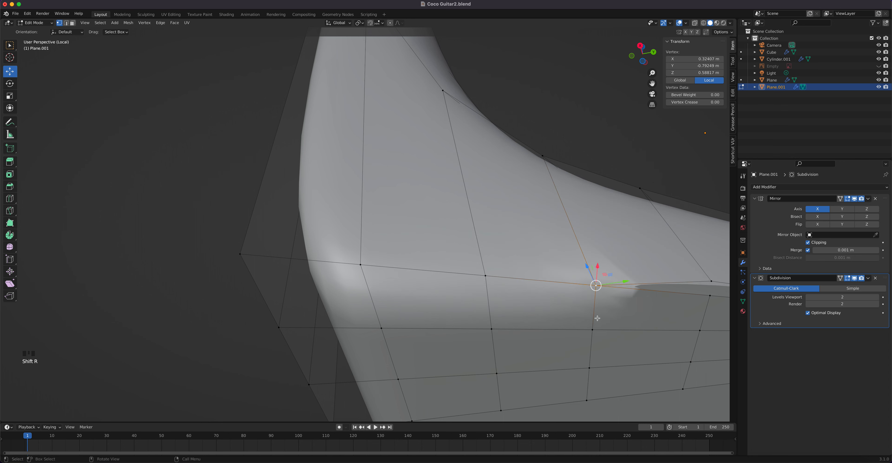
shift+middle_drag(595, 318, 442, 292)
click(451, 236)
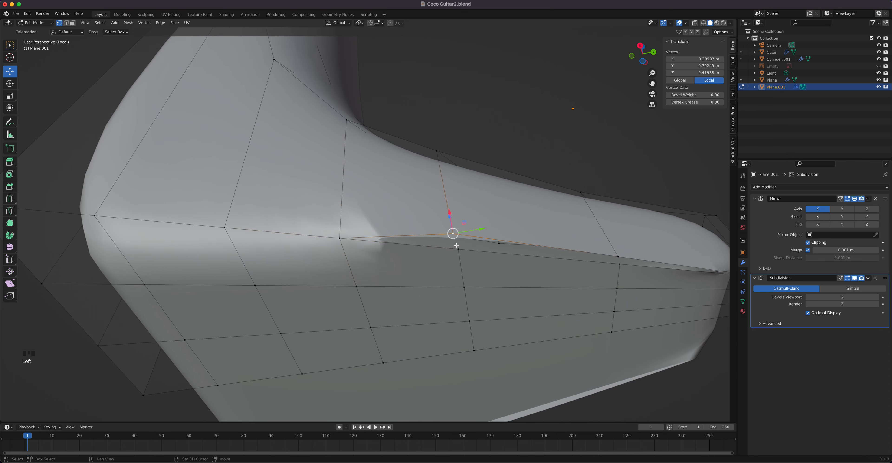
click(499, 244)
key(g)
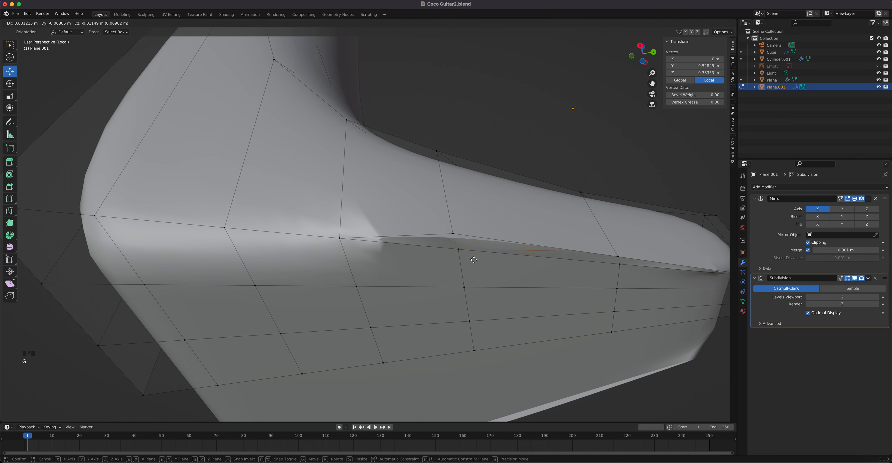
key(Escape)
- Merge the remaining two lower side-wall vertices toward the narrow end into their matching bottom-face vertices with At Last
click(457, 235)
shift+click(457, 255)
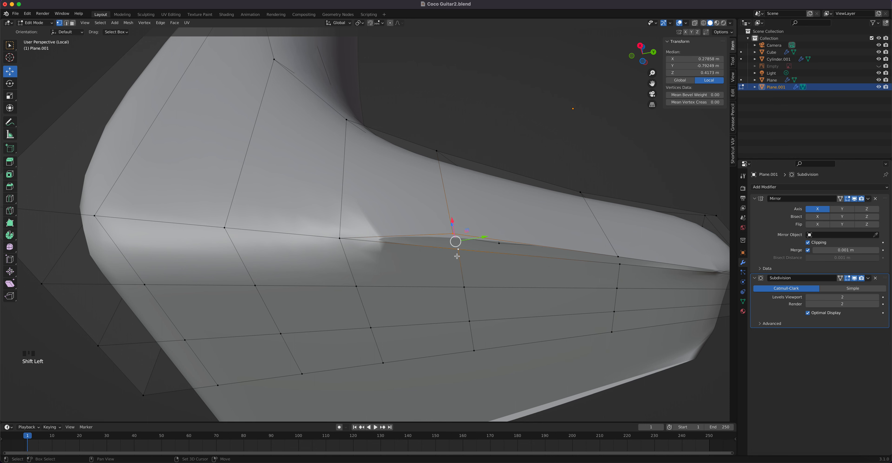
key(m)
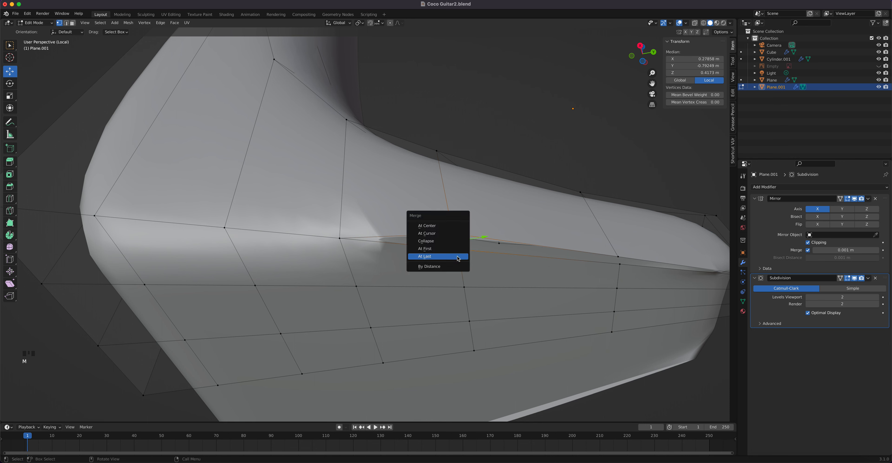
click(458, 257)
click(616, 259)
shift+click(618, 267)
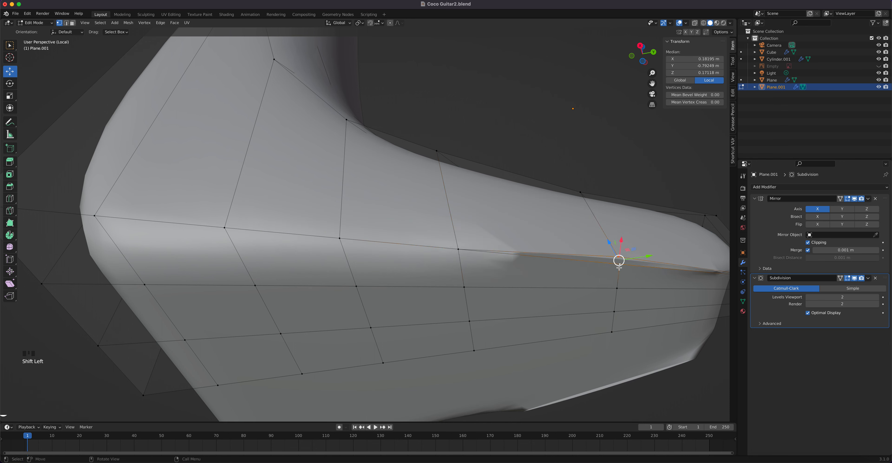
key(shift+r)
- Add a loop cut at the heel's narrow end, slid fully to its end edge, and slide it back by a factor of about 0.05
middle_drag(619, 284, 502, 319)
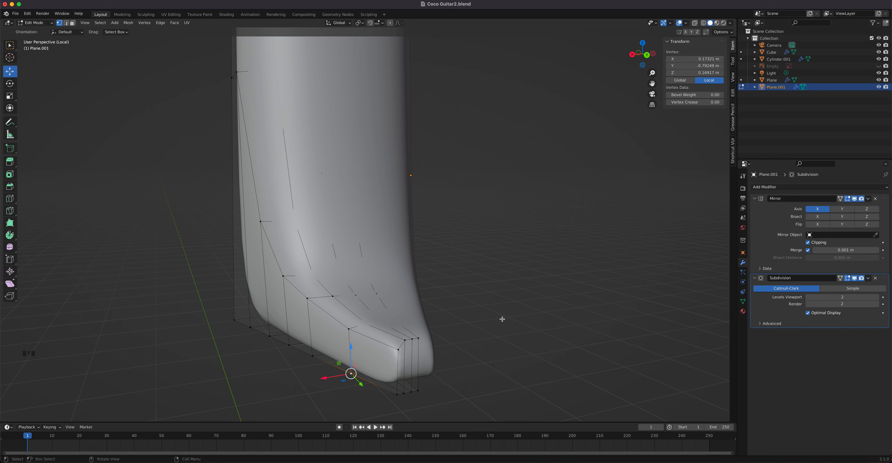
scroll(437, 337, up, 1)
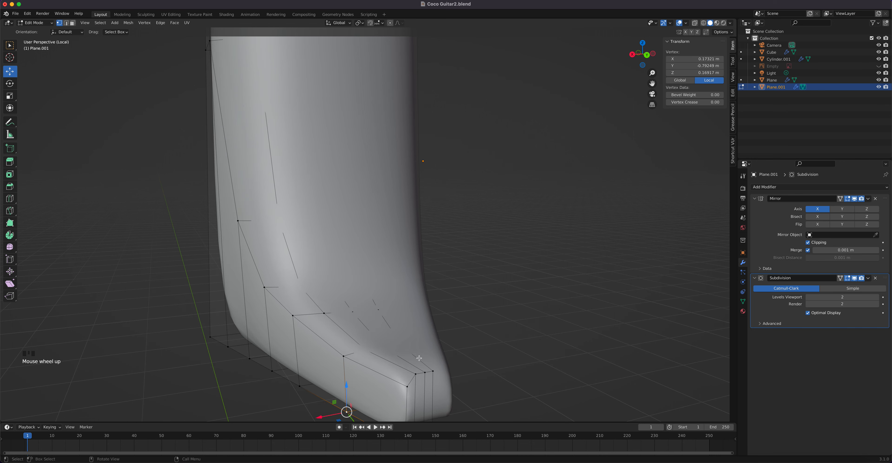
key(ctrl+r)
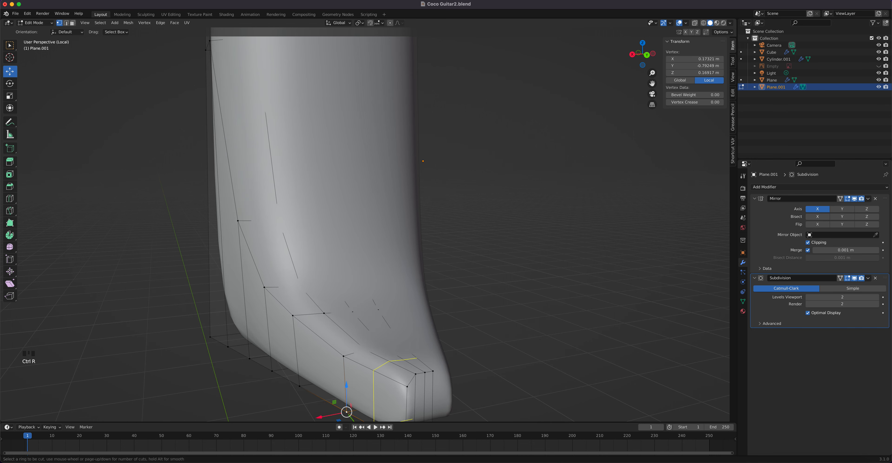
click(404, 385)
click(431, 403)
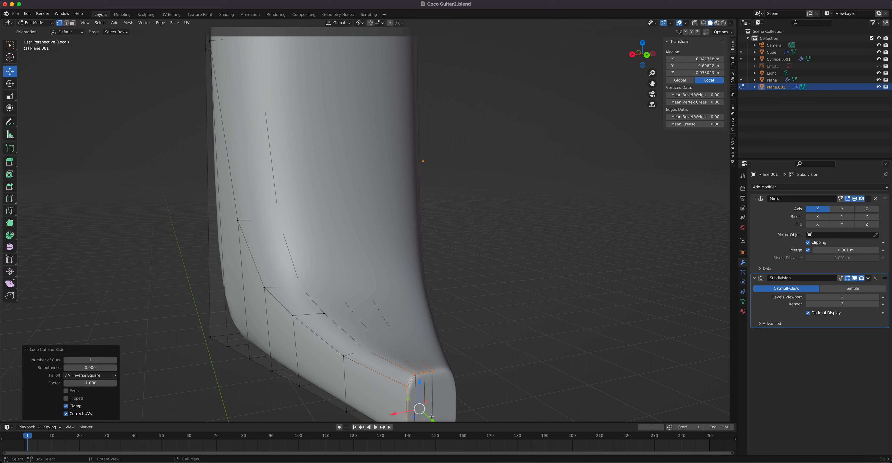
key(g)
key(g)
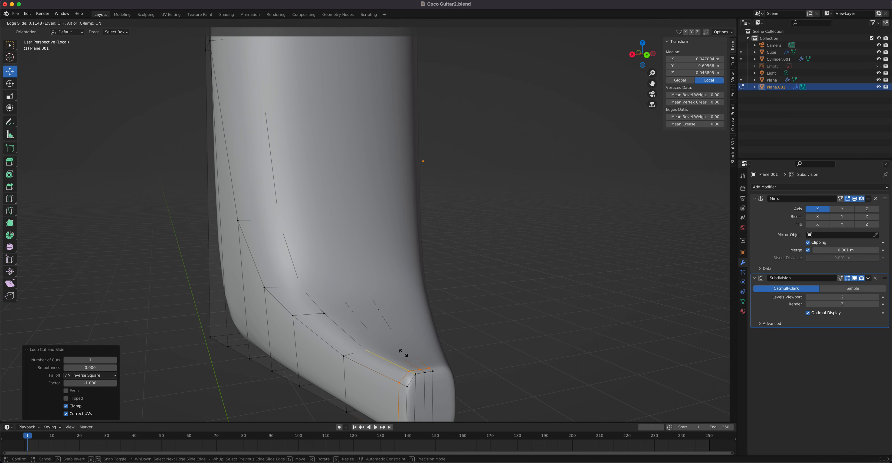
click(404, 353)
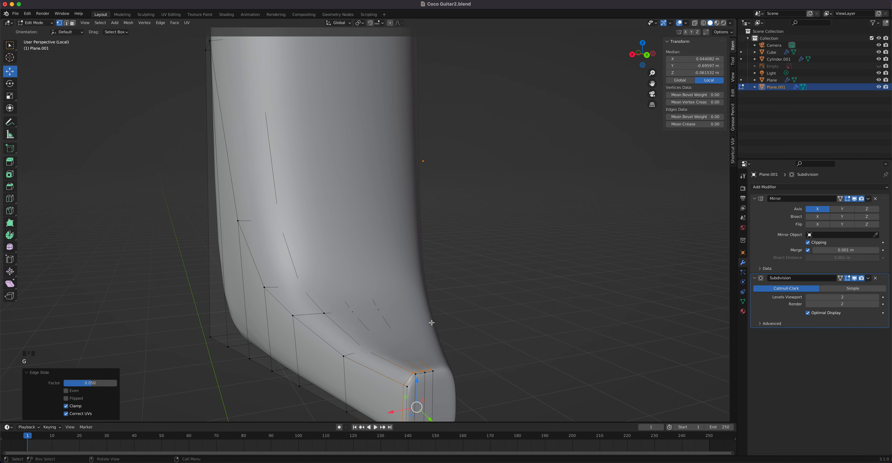
- Add a horizontal loop cut around the heel, slid fully down to the bottom edge, and raise it about 0.0071 m along Z
middle_drag(432, 322, 512, 324)
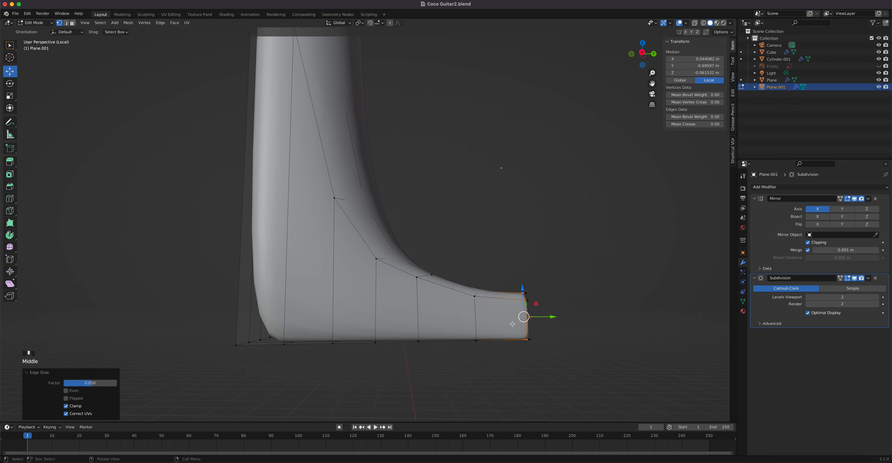
key(ctrl+r)
click(475, 332)
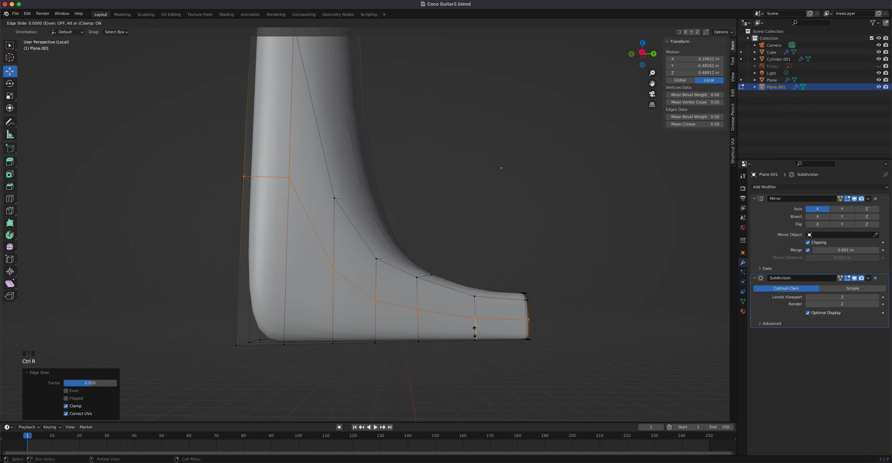
click(479, 359)
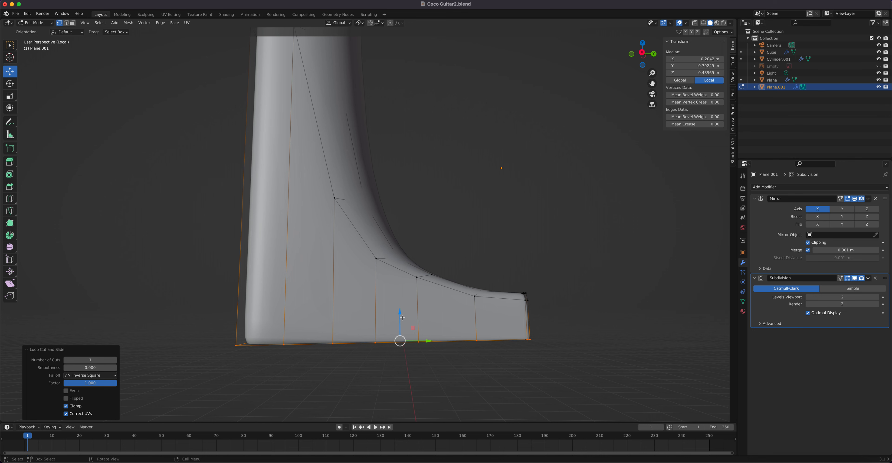
drag(400, 312, 400, 308)
middle_drag(400, 309, 329, 351)
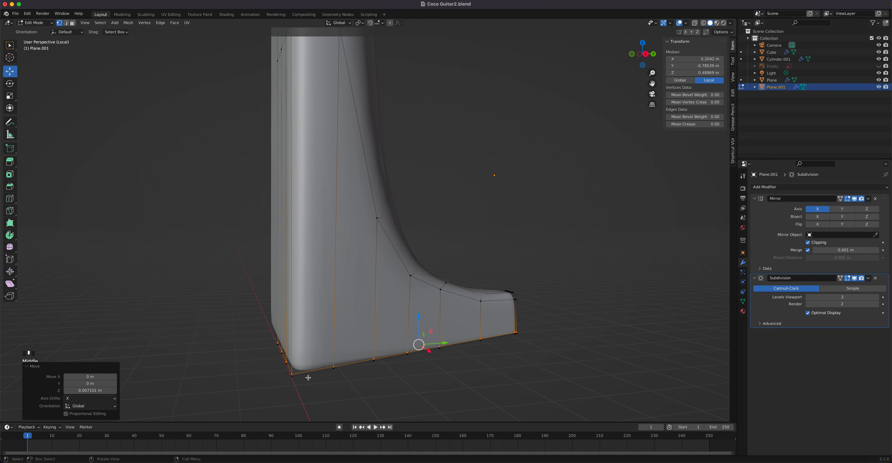
- Add a lengthwise loop cut along the neck's side, slid by a factor of 1.000 onto the corner with the flat face
key(ctrl)
scroll(330, 356, up, 4)
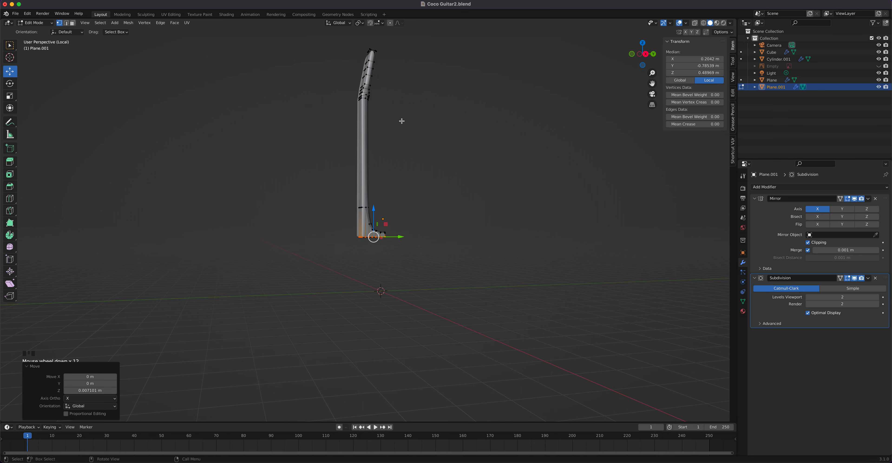
shift+middle_drag(394, 122, 434, 350)
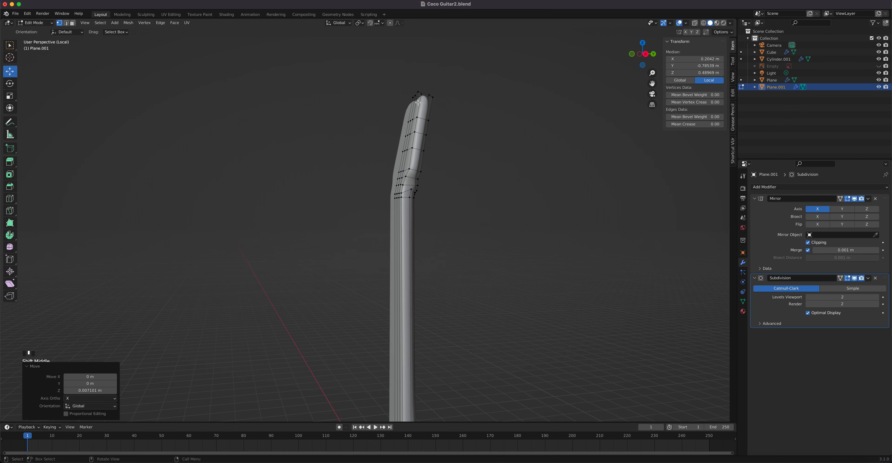
shift+middle_drag(436, 276, 421, 24)
scroll(420, 185, up, 7)
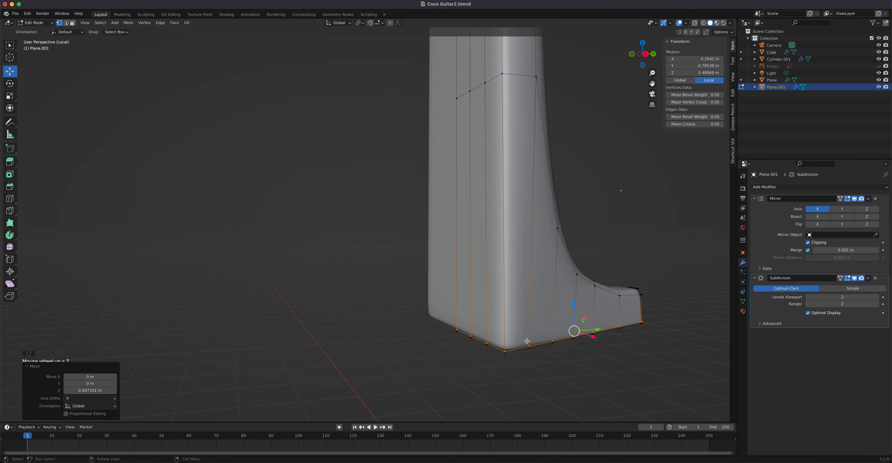
key(ctrl+r)
click(516, 348)
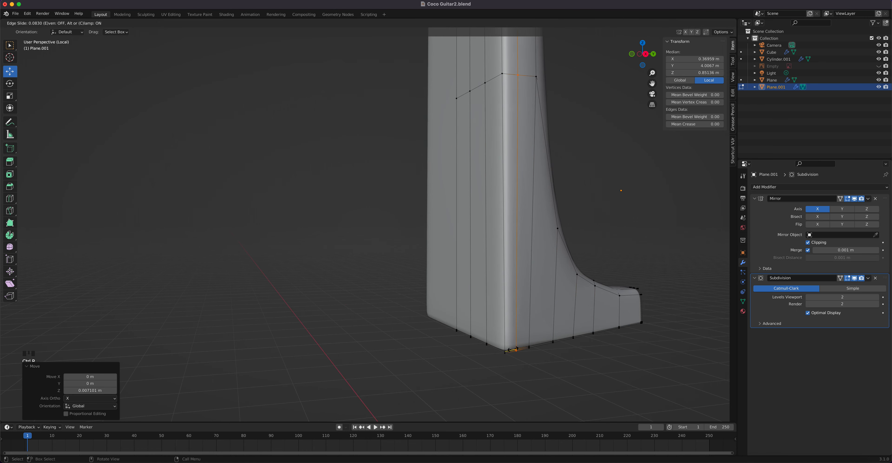
click(504, 353)
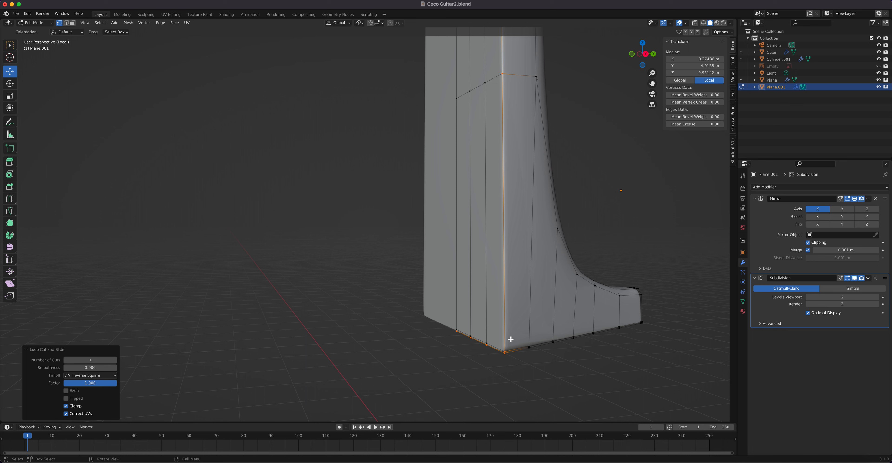
- Slide the lengthwise loop slightly off the corner edge onto the side by a factor of about -0.041
key(g)
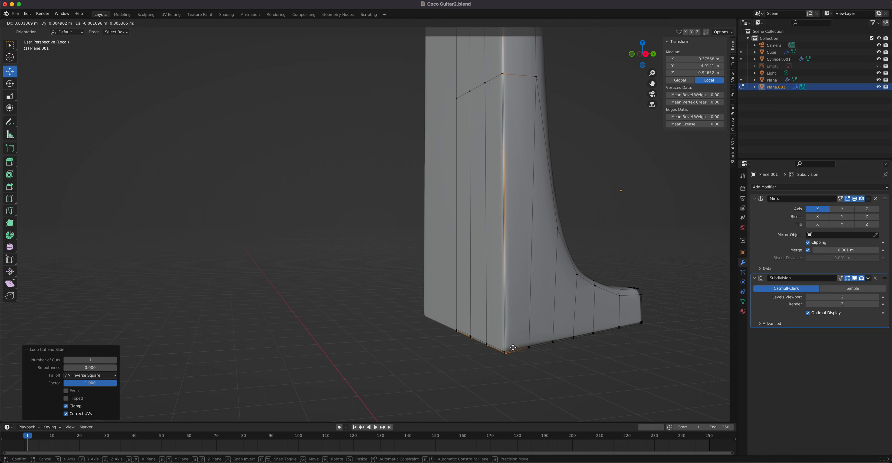
right_click(514, 348)
shift+middle_drag(507, 318, 454, 214)
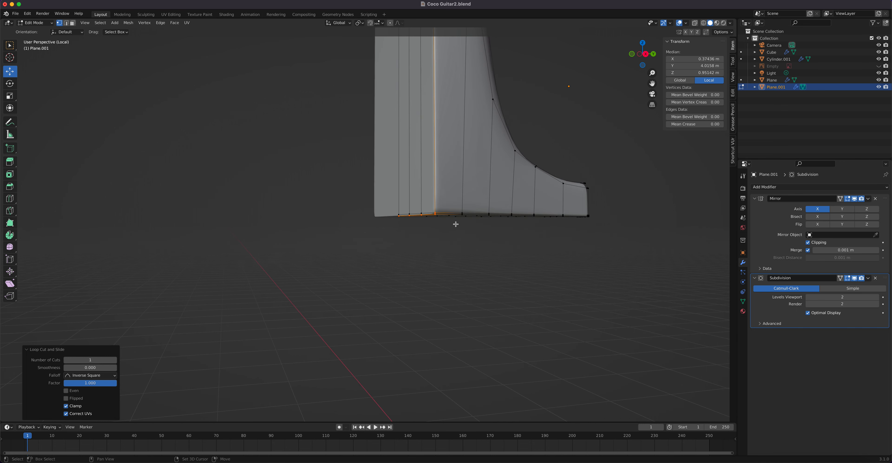
scroll(454, 227, up, 3)
key(g)
key(g)
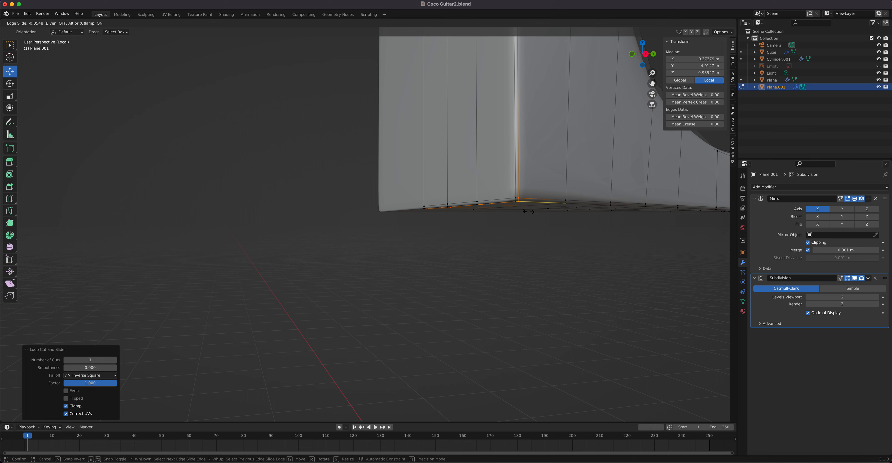
click(528, 211)
scroll(528, 210, down, 7)
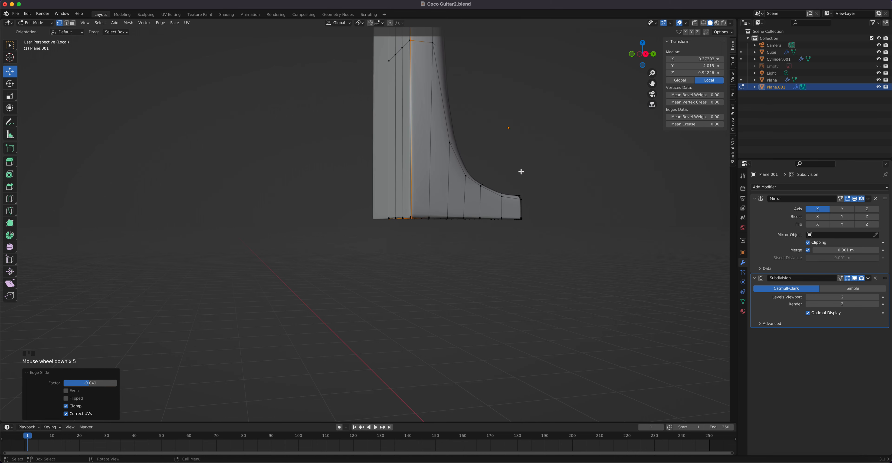
- Add a centred lengthwise loop cut along the side of the neck and headstock
shift+middle_drag(448, 149, 402, 195)
shift+middle_drag(385, 165, 443, 231)
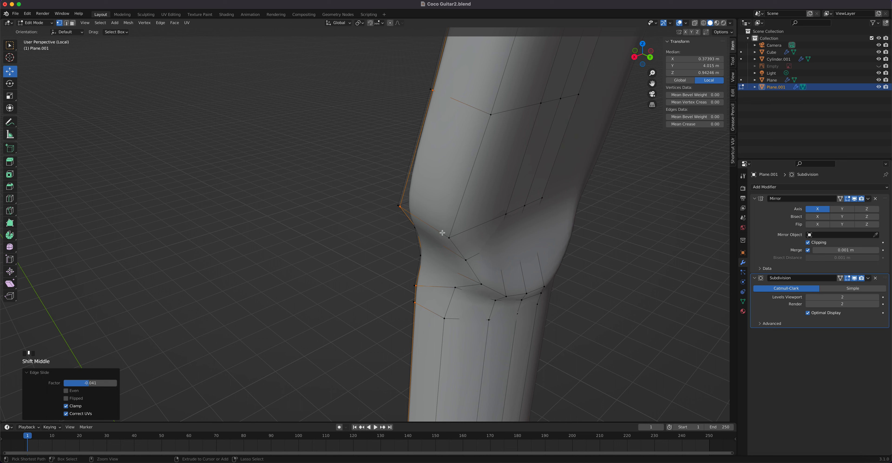
key(ctrl+r)
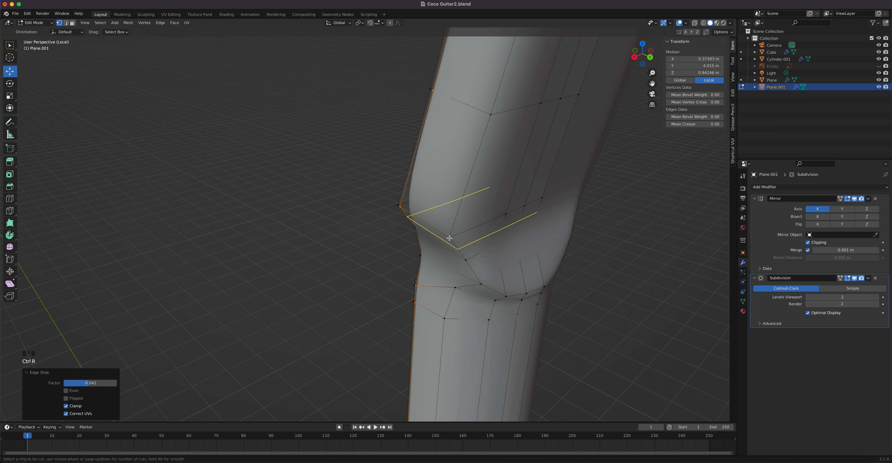
click(445, 234)
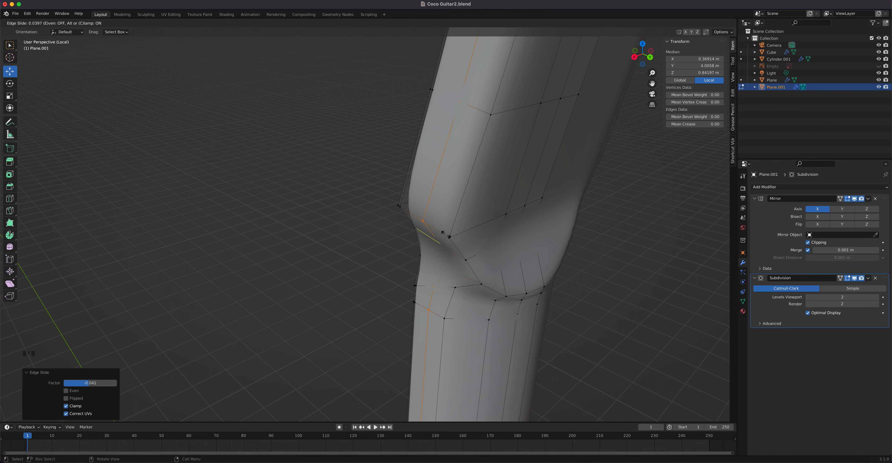
right_click(447, 236)
scroll(508, 227, down, 5)
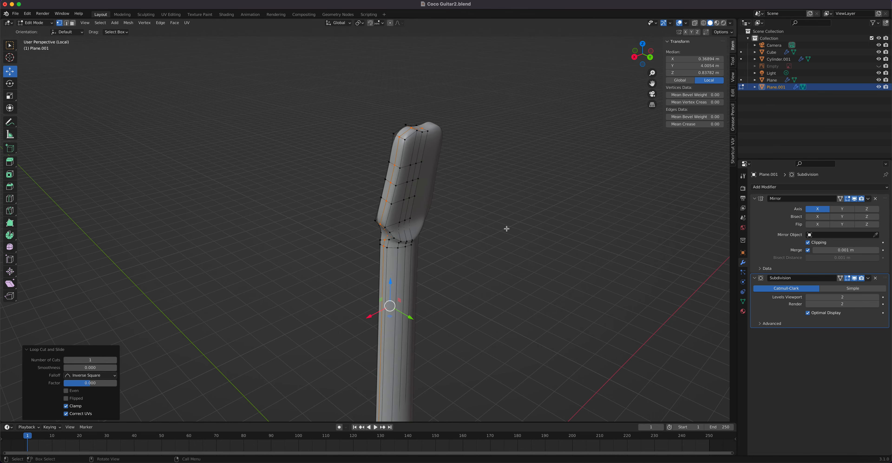
- Inset all faces on the flat side of the headstock, down to the neck transition, by about 0.013 m
middle_drag(419, 203, 457, 244)
scroll(457, 244, up, 6)
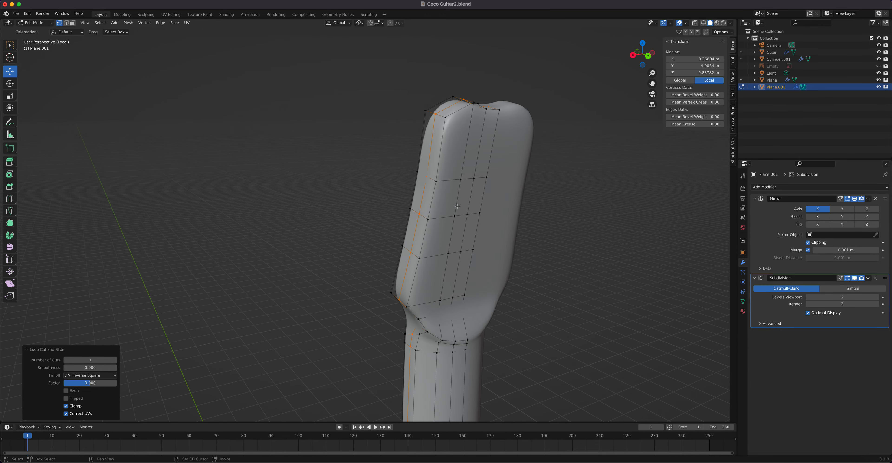
key(3)
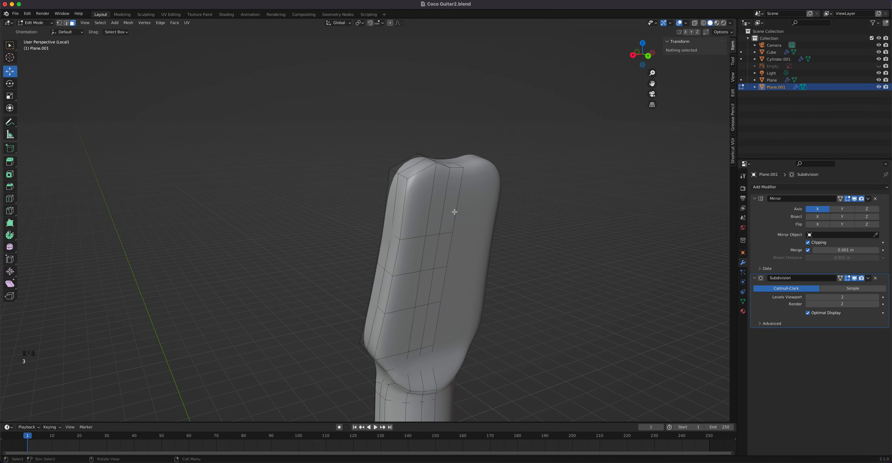
click(433, 210)
shift+click(421, 215)
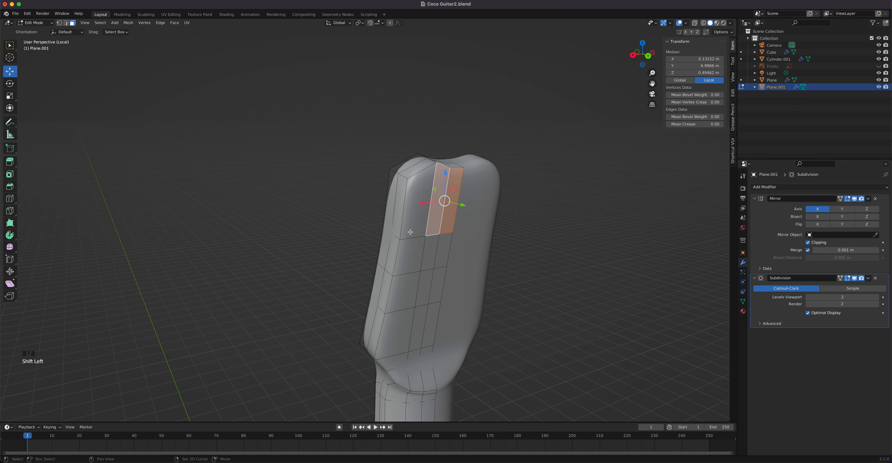
shift+click(414, 204)
shift+click(407, 254)
shift+click(428, 254)
shift+click(444, 249)
shift+click(430, 293)
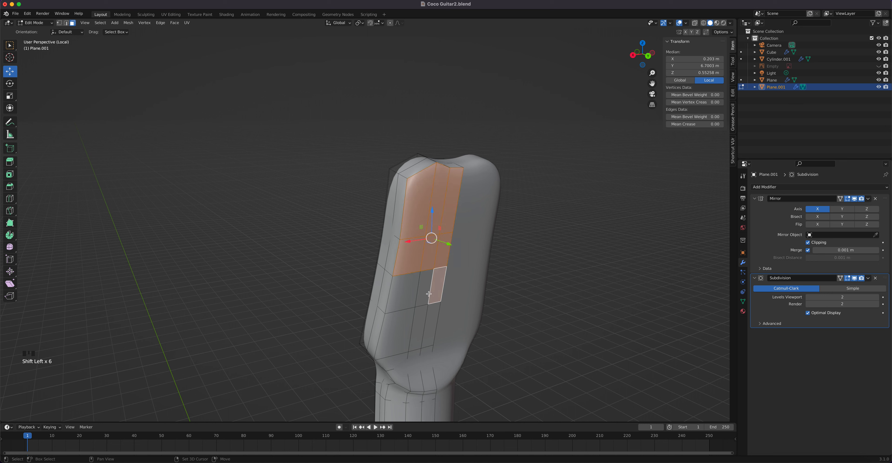
shift+click(425, 290)
shift+click(397, 301)
shift+click(396, 334)
shift+click(427, 333)
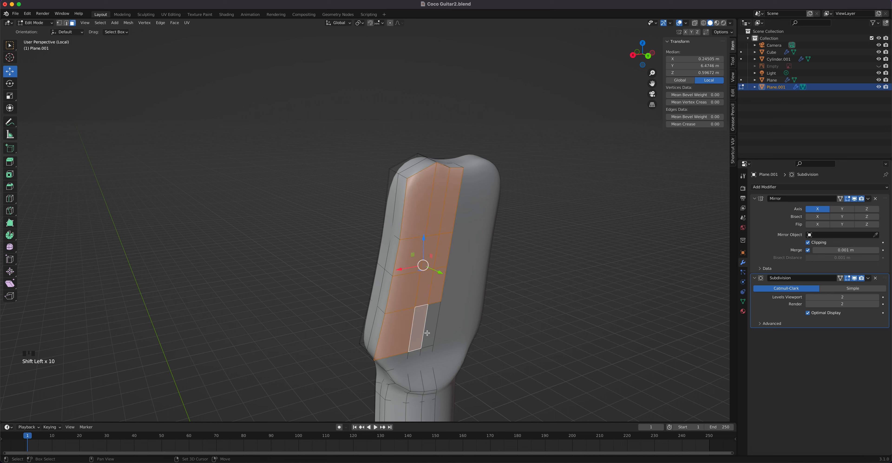
shift+click(433, 327)
shift+click(426, 360)
shift+click(426, 371)
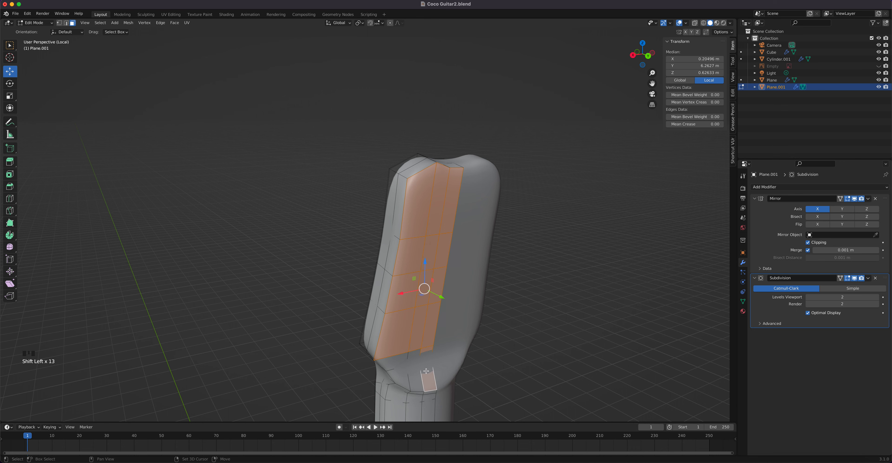
shift+click(415, 377)
shift+click(415, 373)
shift+click(412, 371)
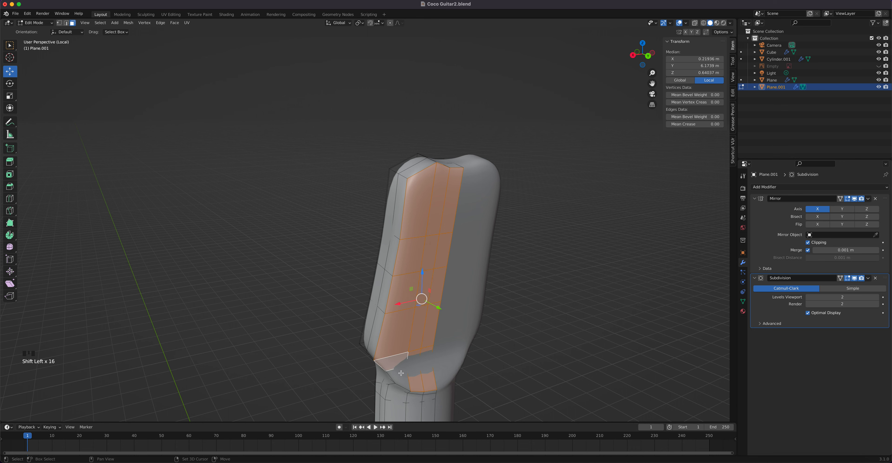
shift+click(414, 368)
scroll(455, 302, up, 2)
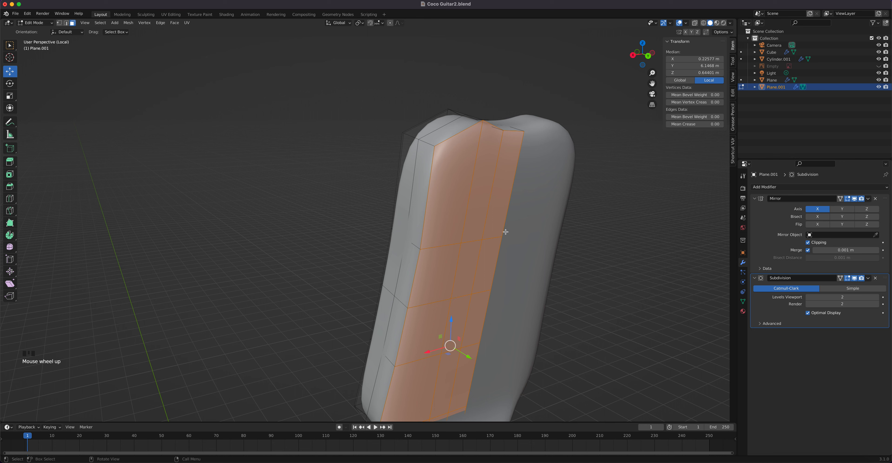
key(i)
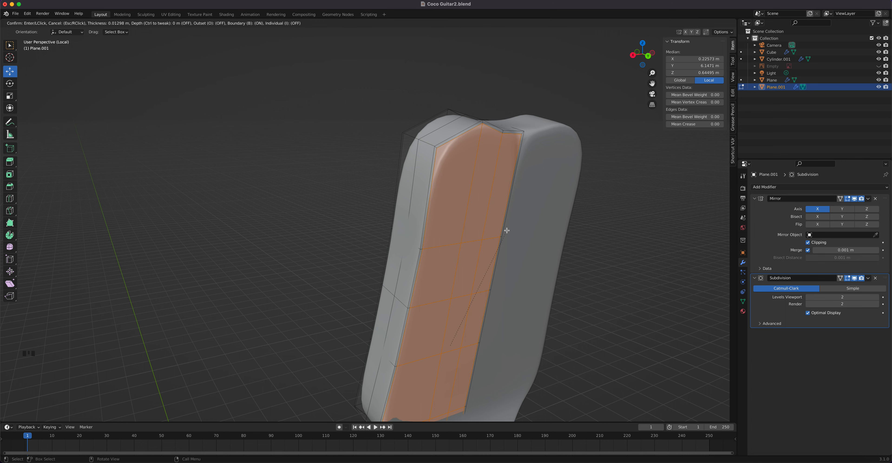
click(507, 230)
- Deselect everything and turn off the Subdivision modifier's display in the viewport
middle_drag(476, 270, 468, 254)
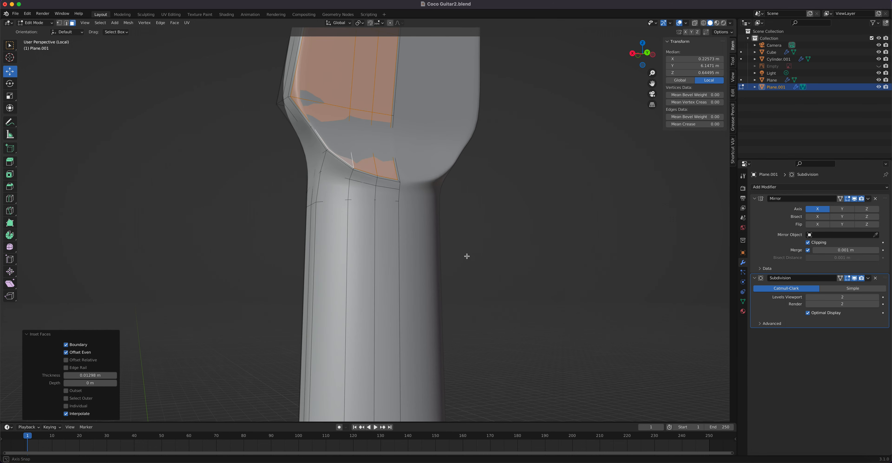
middle_drag(443, 230, 412, 237)
scroll(381, 269, up, 3)
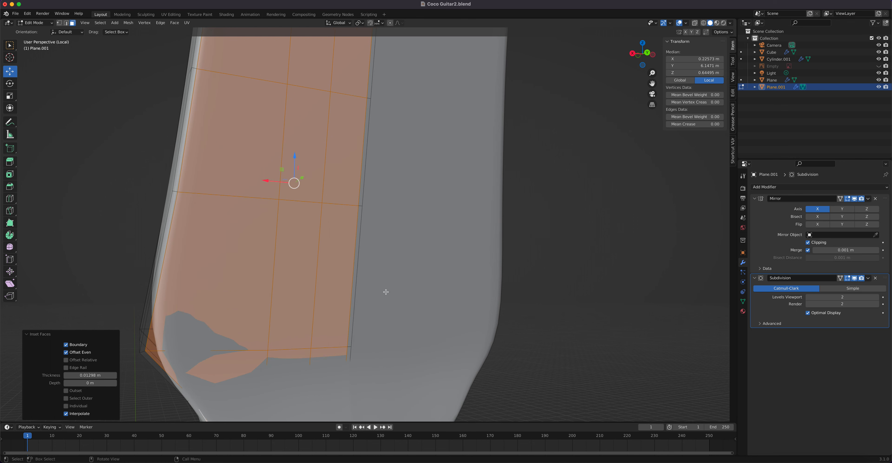
scroll(384, 292, down, 3)
click(365, 306)
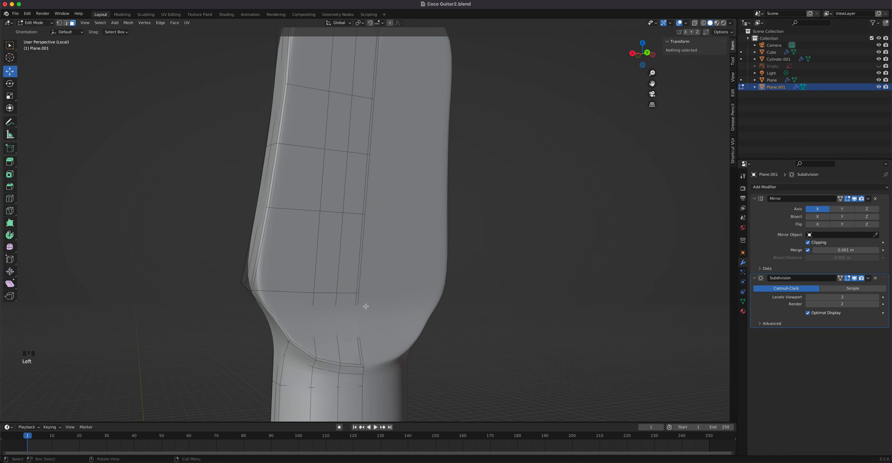
click(854, 279)
- Delete the narrow strip of inset faces running along the headstock's mirror centreline
click(360, 348)
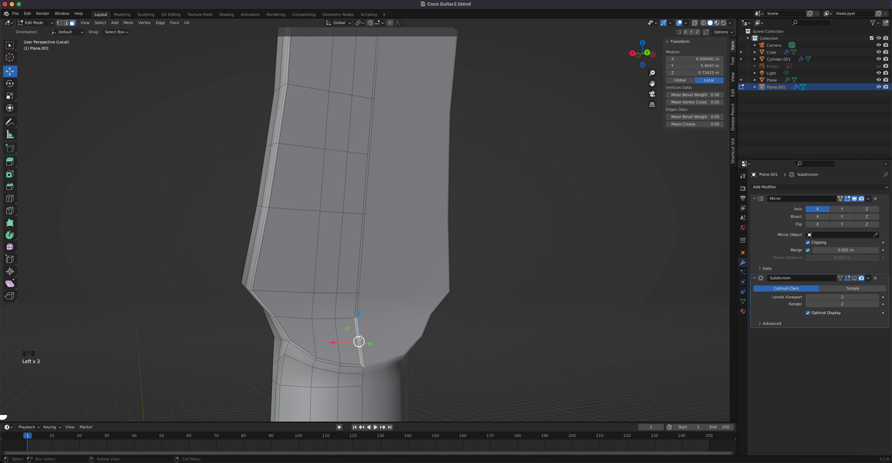
shift+click(361, 308)
shift+click(361, 271)
shift+middle_drag(396, 230, 373, 204)
shift+click(371, 208)
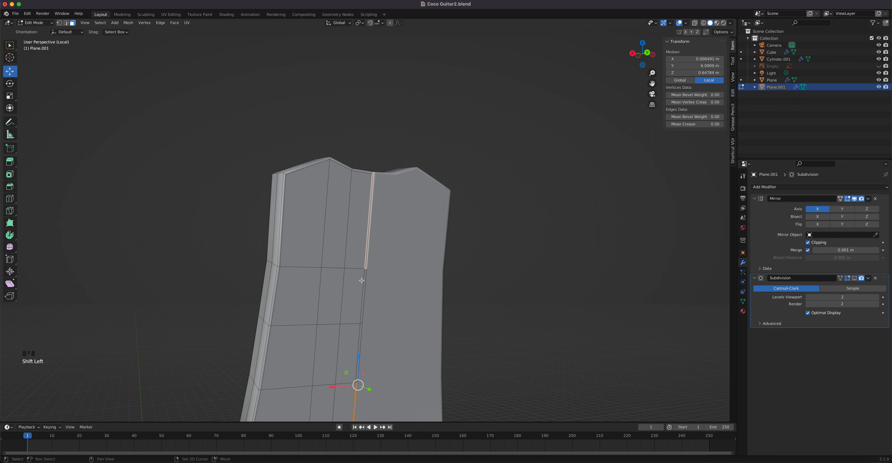
shift+click(362, 290)
shift+click(361, 333)
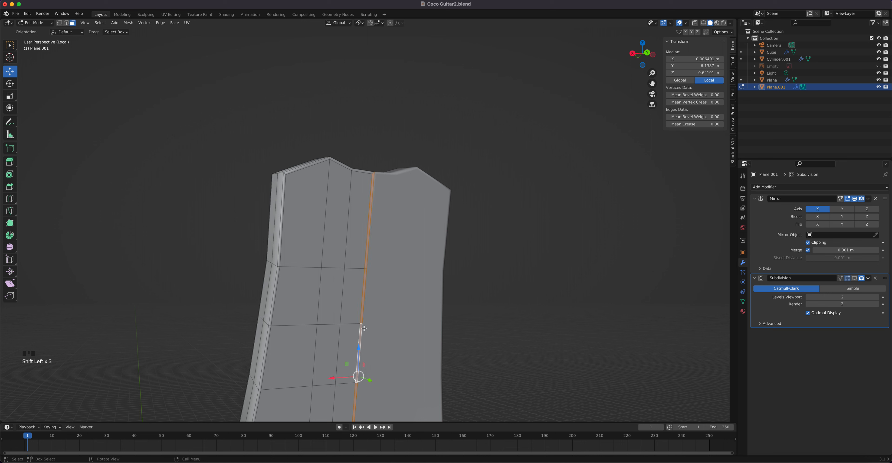
key(x)
click(380, 260)
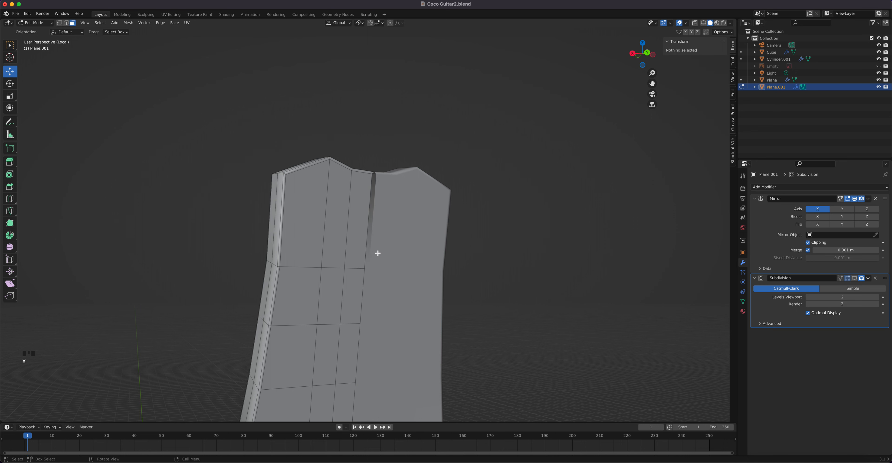
- Move the open edges along the headstock's central gap in X onto the mirror plane to close it
key(2)
click(368, 244)
shift+click(363, 292)
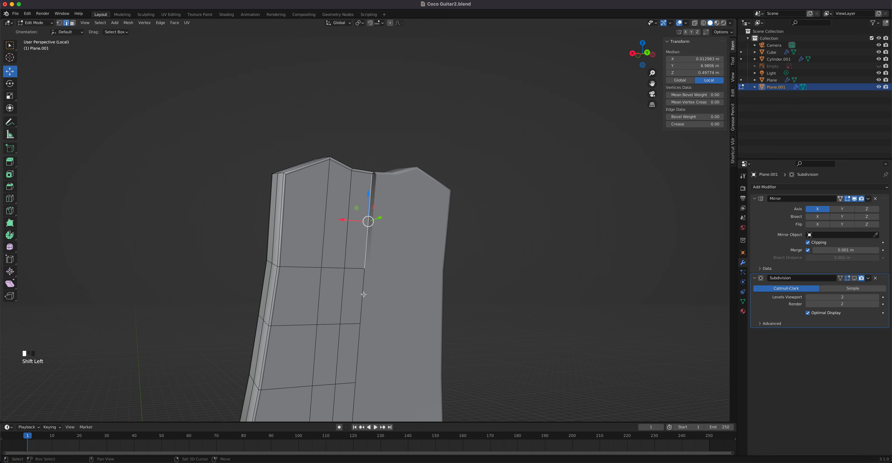
shift+click(354, 347)
shift+middle_drag(354, 347, 378, 267)
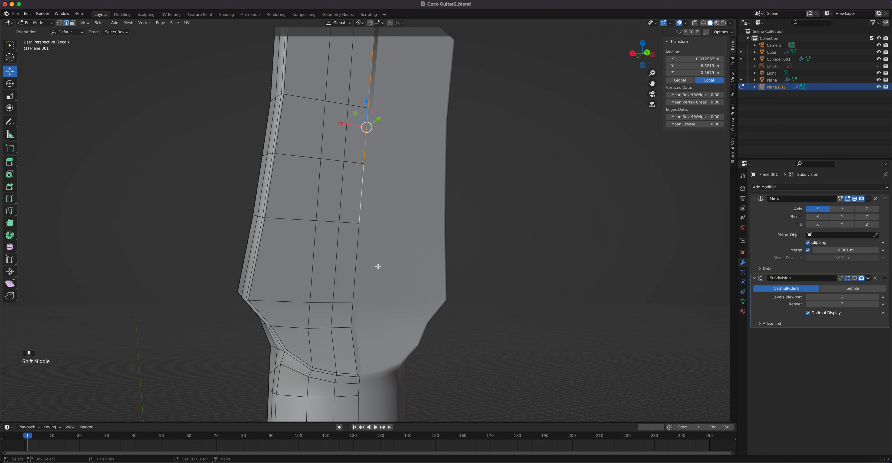
shift+click(355, 271)
shift+click(350, 310)
shift+click(351, 339)
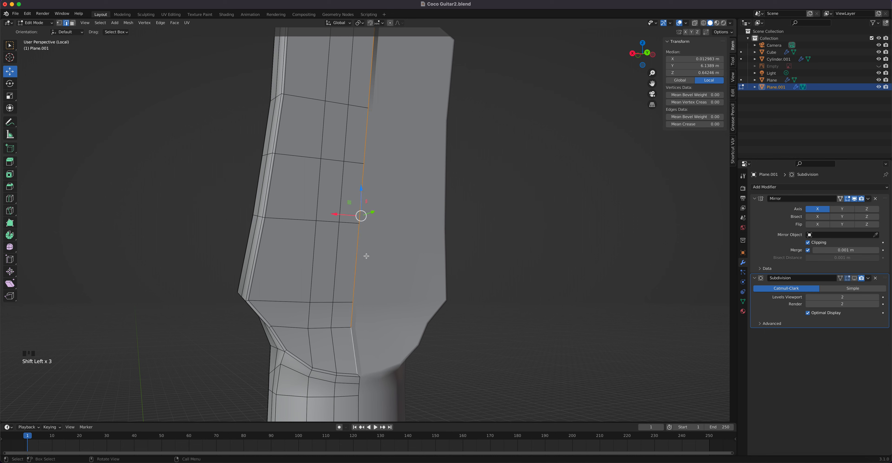
drag(342, 217, 368, 217)
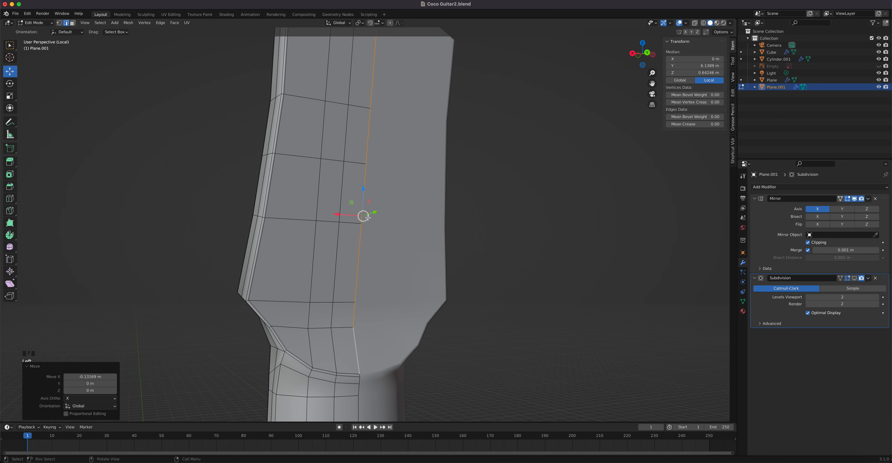
- Examine the headstock and its transition into the neck from several angles
key(Tab)
key(Tab)
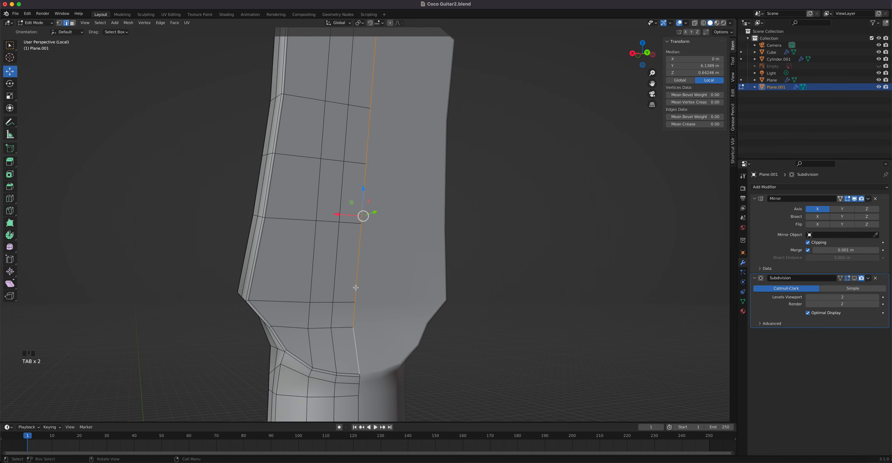
middle_drag(357, 290, 453, 222)
scroll(452, 225, up, 1)
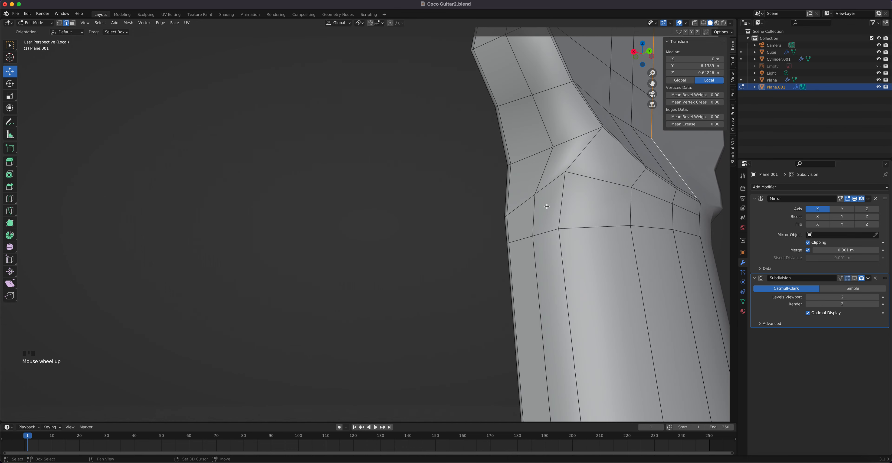
shift+middle_drag(554, 199, 503, 214)
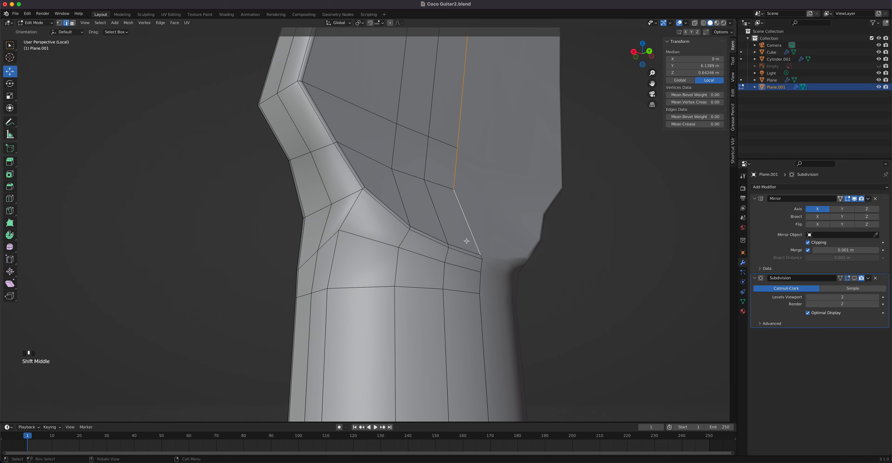
scroll(469, 241, down, 5)
scroll(464, 247, down, 3)
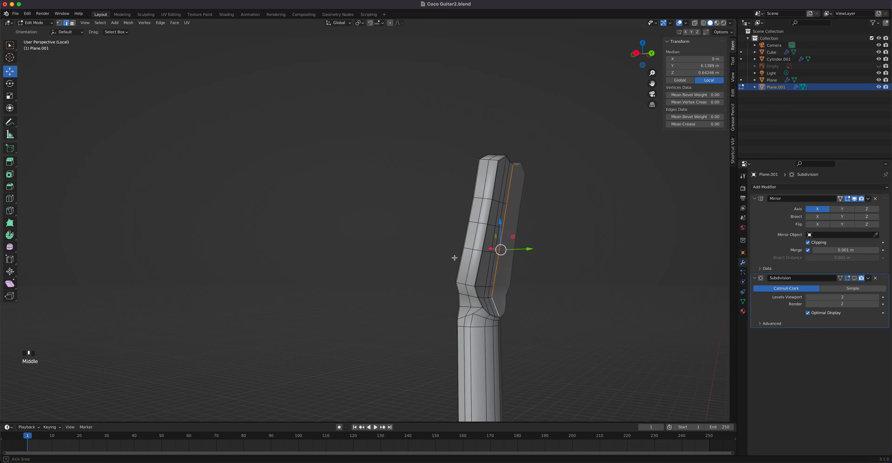
middle_drag(458, 254, 410, 209)
scroll(410, 214, up, 2)
scroll(416, 224, up, 2)
shift+middle_drag(450, 232, 361, 253)
middle_drag(361, 252, 420, 289)
middle_drag(306, 269, 364, 283)
scroll(294, 252, up, 2)
scroll(291, 254, down, 2)
middle_drag(364, 284, 313, 302)
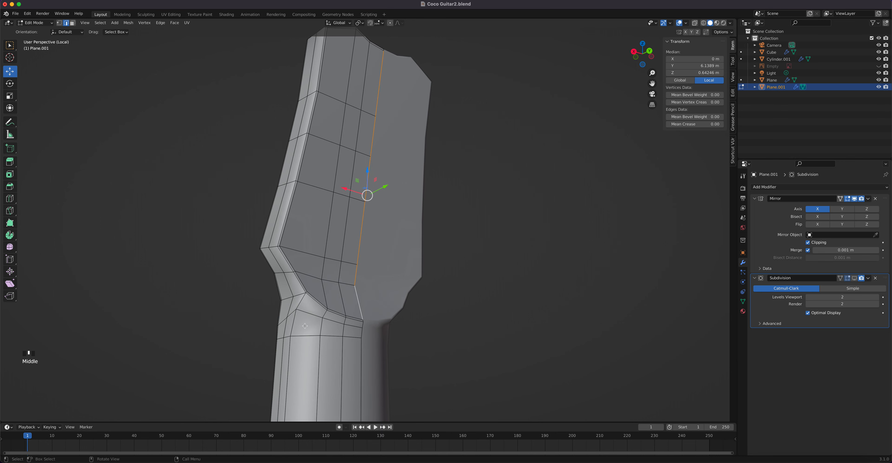
- Shift two vertices on the neck's side just below the headstock slightly along X, one after the other
key(1)
click(297, 310)
shift+middle_drag(303, 341, 375, 303)
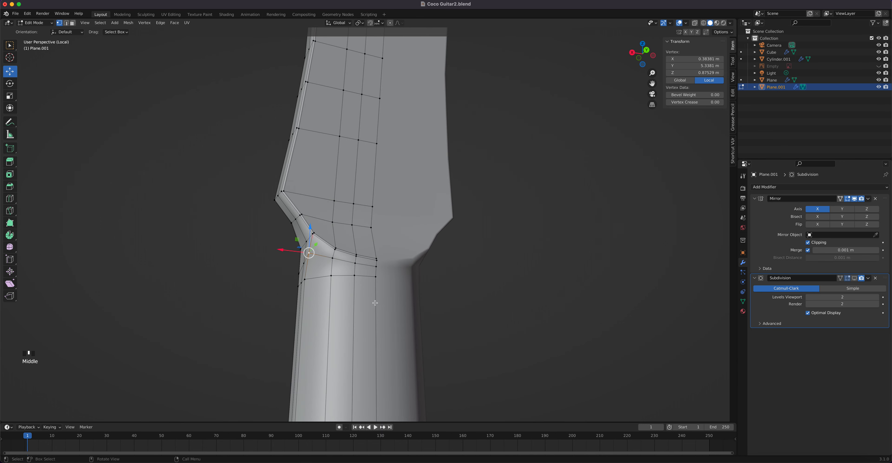
scroll(288, 283, up, 2)
drag(259, 258, 260, 258)
click(283, 301)
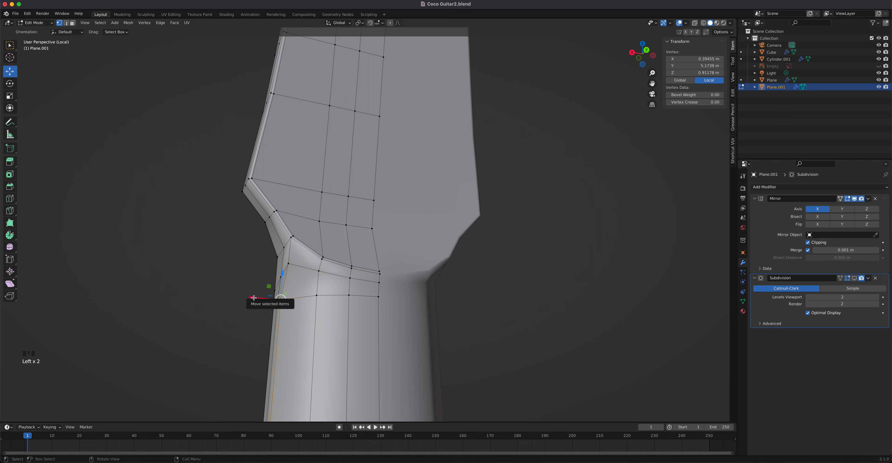
drag(258, 298, 257, 298)
- Move two adjacent vertices at the headstock-neck transition by about -0.032 m along X and 0.022 m along Y
middle_drag(260, 297, 272, 379)
click(390, 267)
shift+click(382, 301)
middle_drag(360, 251, 356, 240)
drag(354, 231, 361, 233)
middle_drag(361, 233, 450, 377)
scroll(381, 247, down, 4)
scroll(431, 274, up, 5)
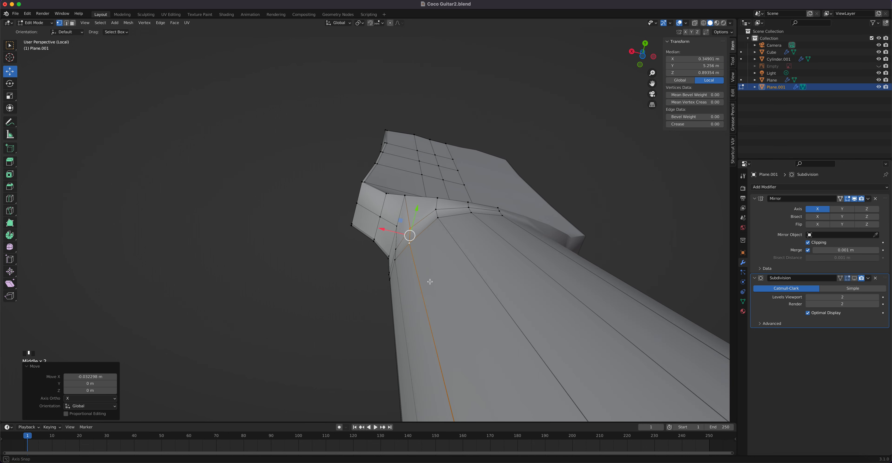
drag(432, 219, 430, 254)
- Add a loop cut around the headstock's outer side, slid towards the flat face's edge by a factor of -0.779
middle_drag(430, 255, 472, 324)
middle_drag(453, 358, 449, 308)
key(ctrl+r)
click(449, 311)
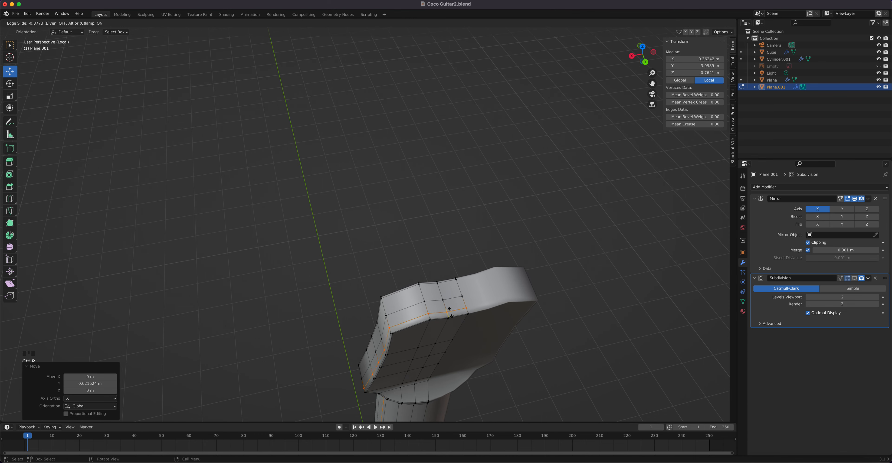
click(450, 312)
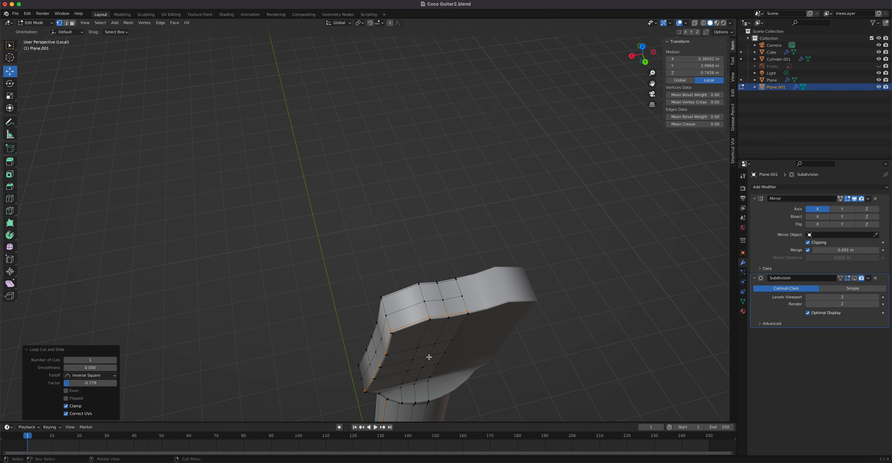
middle_drag(432, 369, 443, 292)
key(Tab)
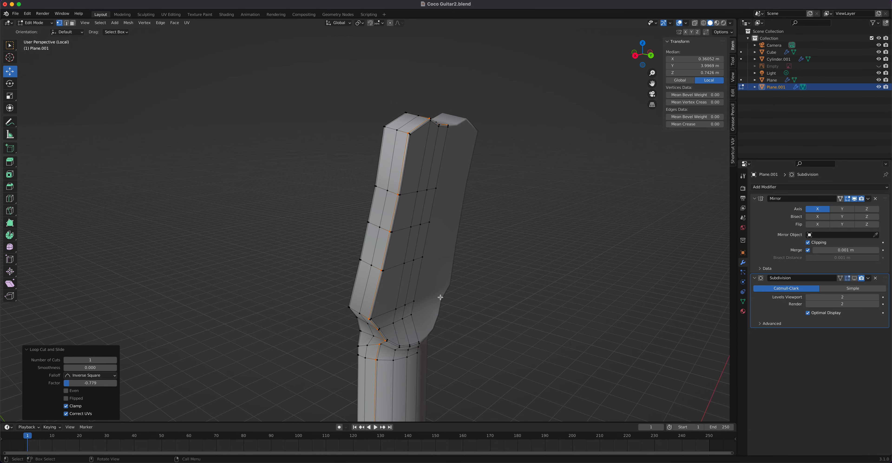
- Inspect the headstock-neck transition and undo the loop cut around the headstock's outer side
middle_drag(391, 375, 439, 303)
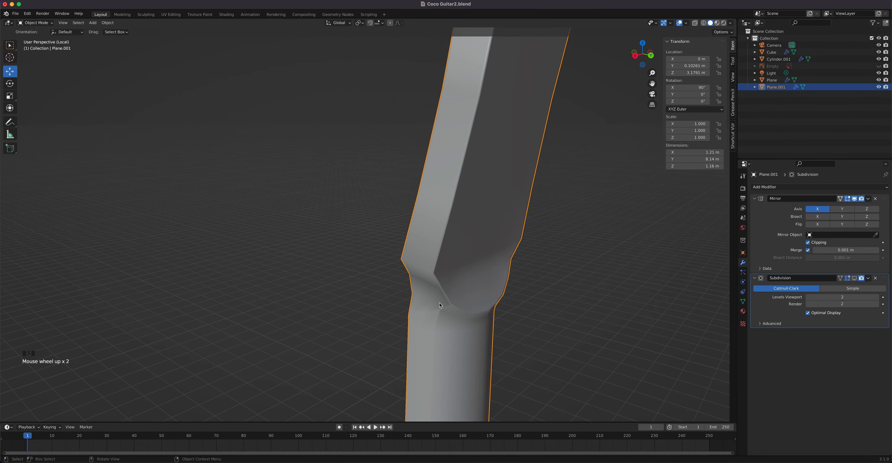
key(Tab)
middle_drag(451, 338, 404, 275)
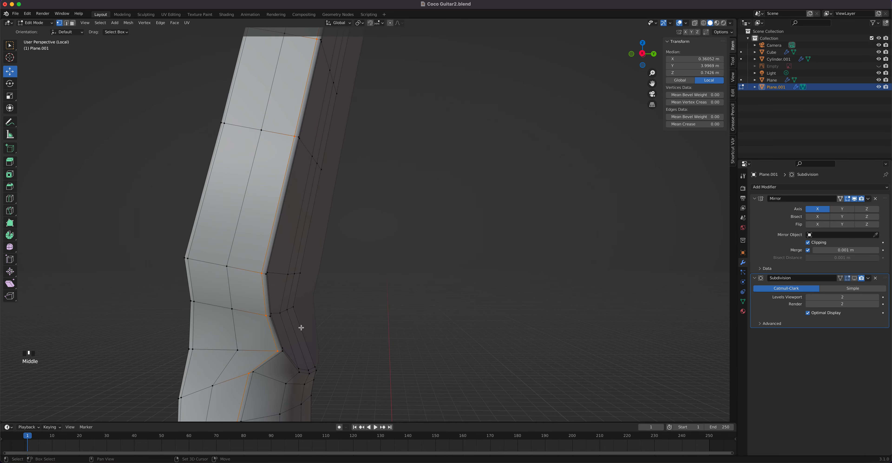
shift+middle_drag(300, 328, 384, 231)
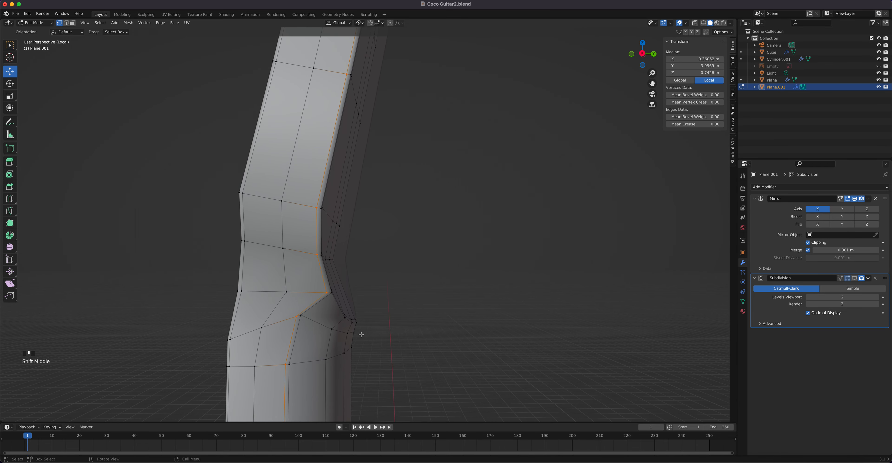
scroll(351, 331, up, 2)
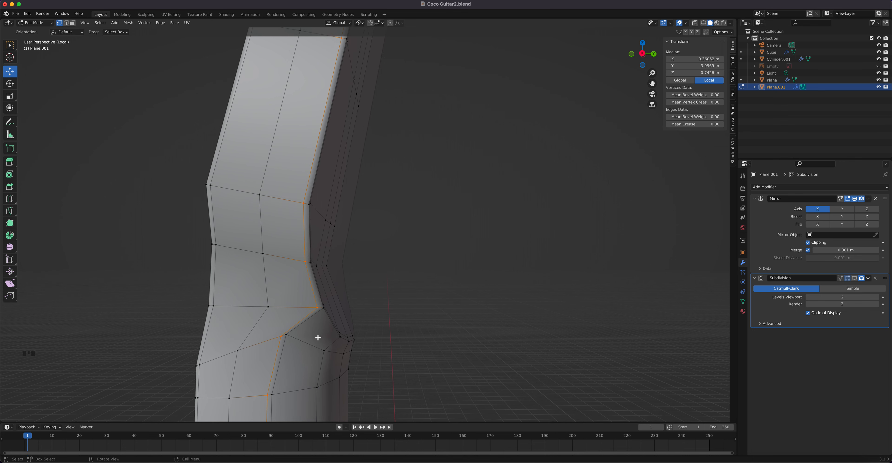
key(super+z)
key(super+z)
key(super+z)
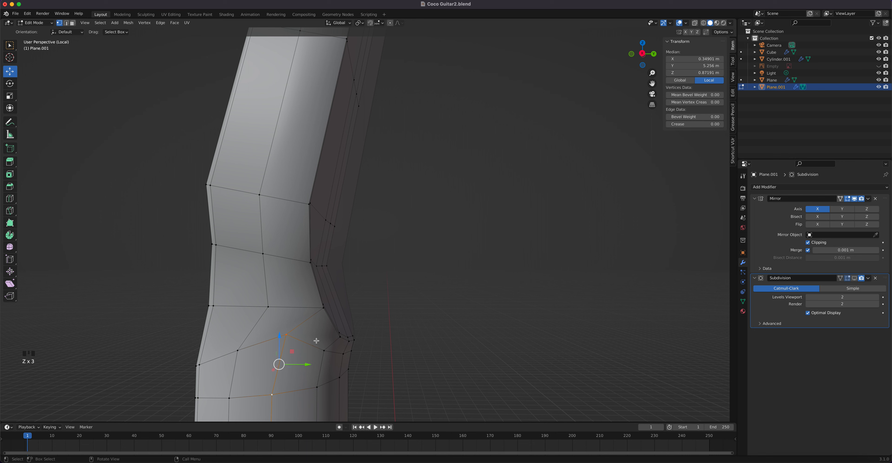
- Bevel the edge loop outlining the headstock's flat face with a very narrow single-segment bevel
mouse_move(329, 333)
shift+middle_down()
mouse_move(336, 339)
mouse_move(335, 329)
mouse_move(319, 335)
shift+middle_up()
shift+middle_drag(377, 353, 305, 333)
scroll(312, 336, up, 1)
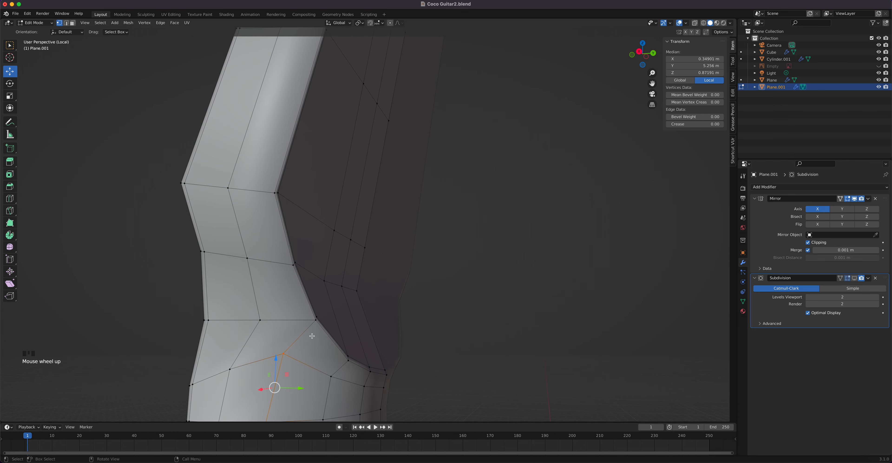
key(2)
click(326, 338)
alt+click(327, 338)
alt+click(309, 314)
scroll(369, 342, up, 2)
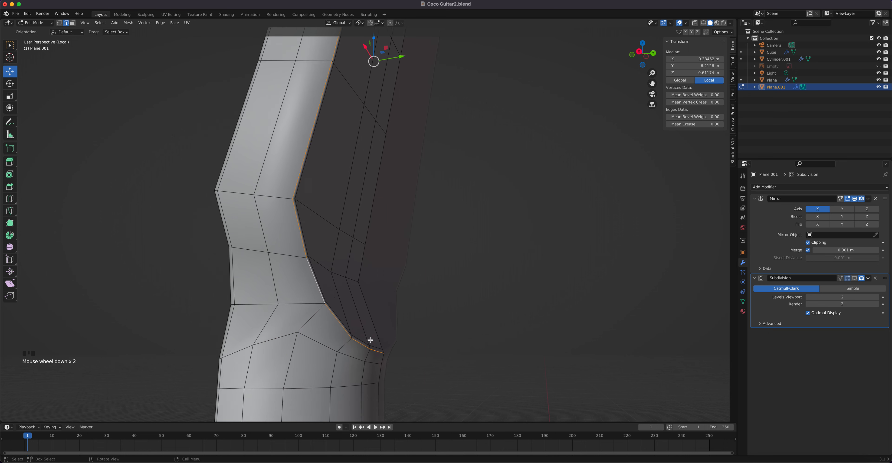
scroll(330, 335, up, 3)
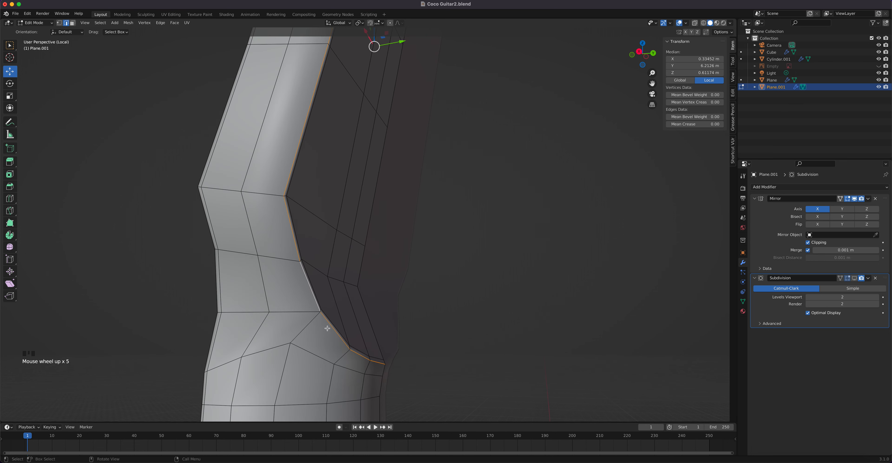
right_drag(330, 325, 316, 274)
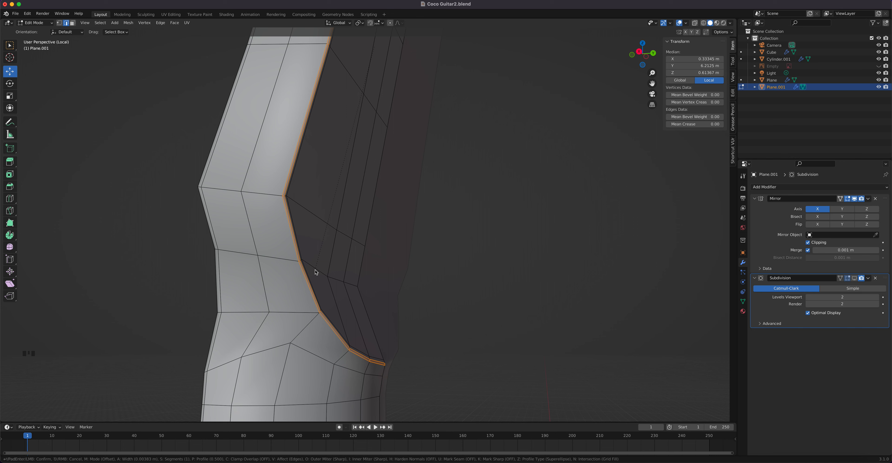
click(315, 271)
- Show the Subdivision modifier's result in the viewport and inspect the smoothed headstock in Object Mode
key(Tab)
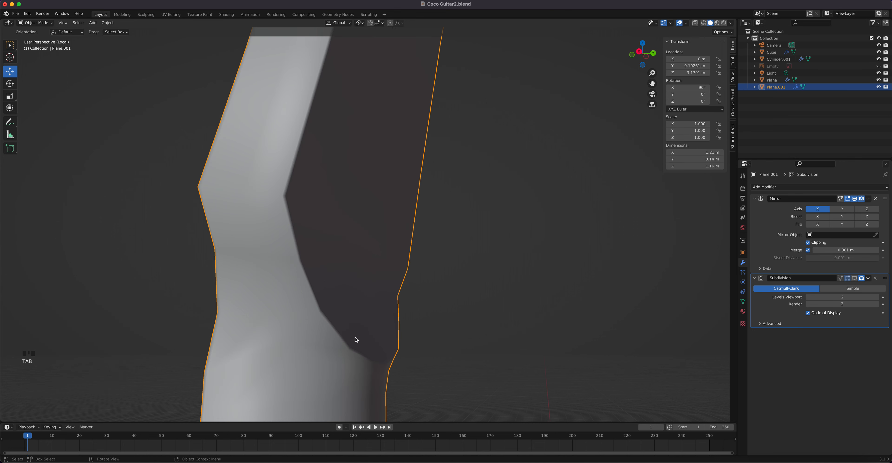
middle_drag(355, 340, 717, 320)
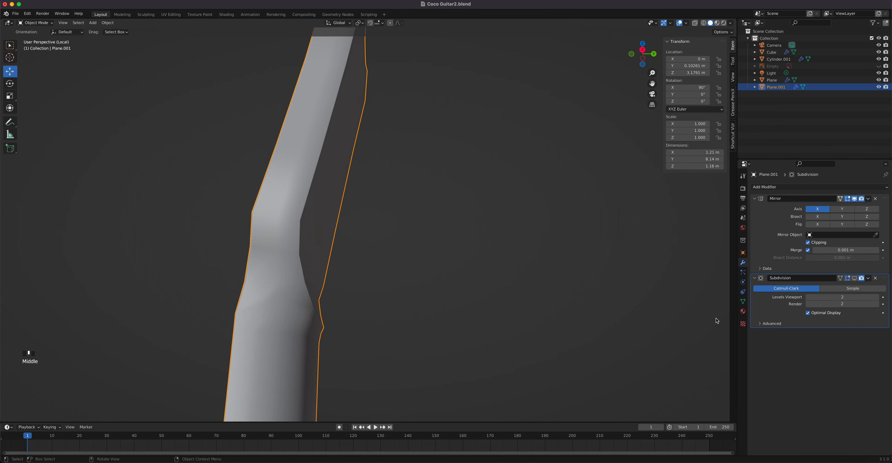
click(854, 279)
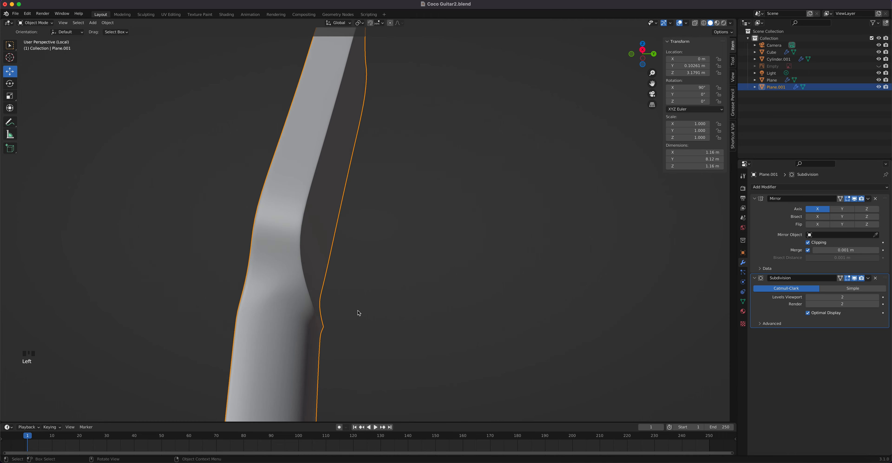
middle_drag(358, 312, 338, 313)
- Nudge two vertices on the neck's side below the headstock inward along X, and move the upper one by about -0.011 m
key(Tab)
scroll(295, 303, up, 4)
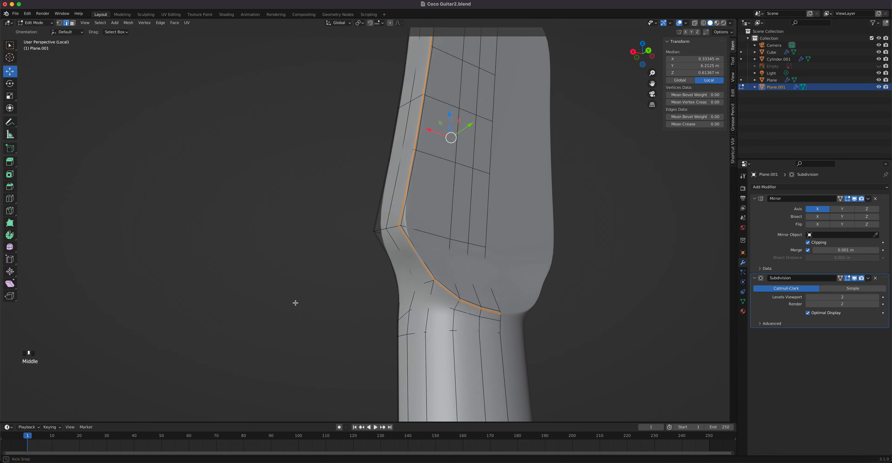
middle_drag(458, 318, 331, 255)
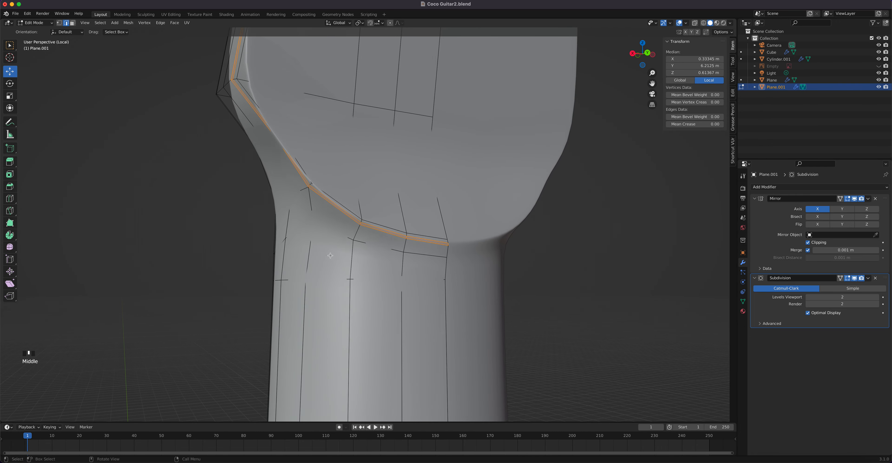
key(1)
click(295, 236)
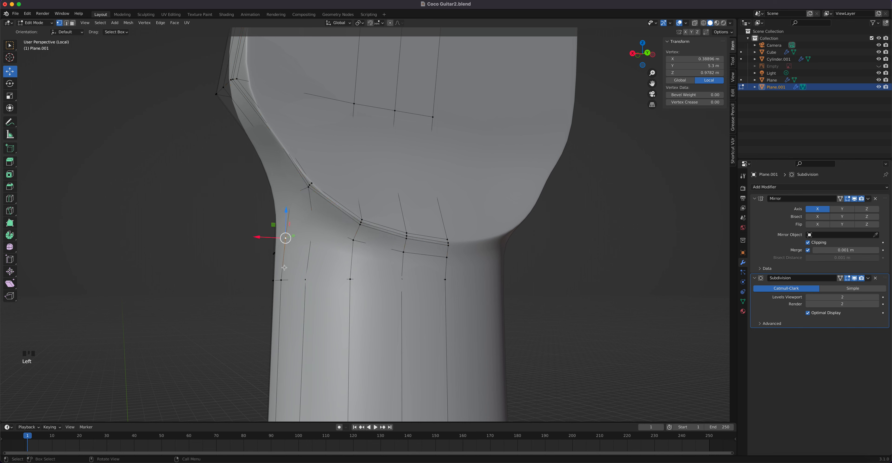
shift+click(281, 280)
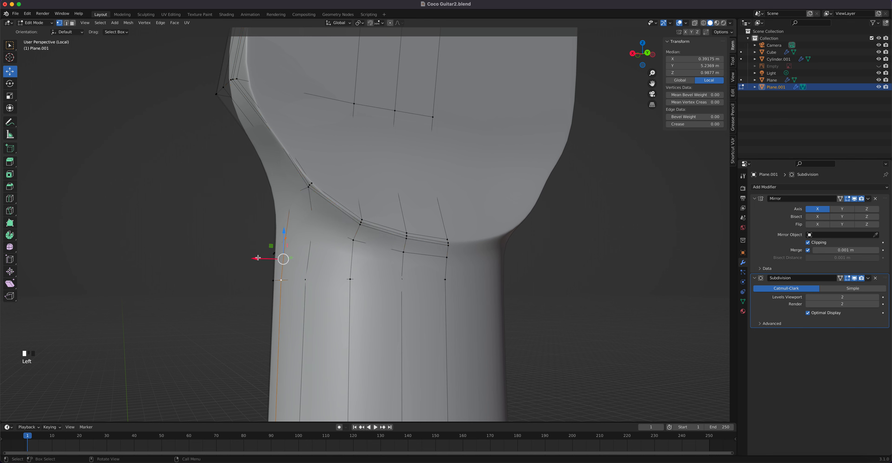
drag(258, 258, 270, 239)
click(266, 240)
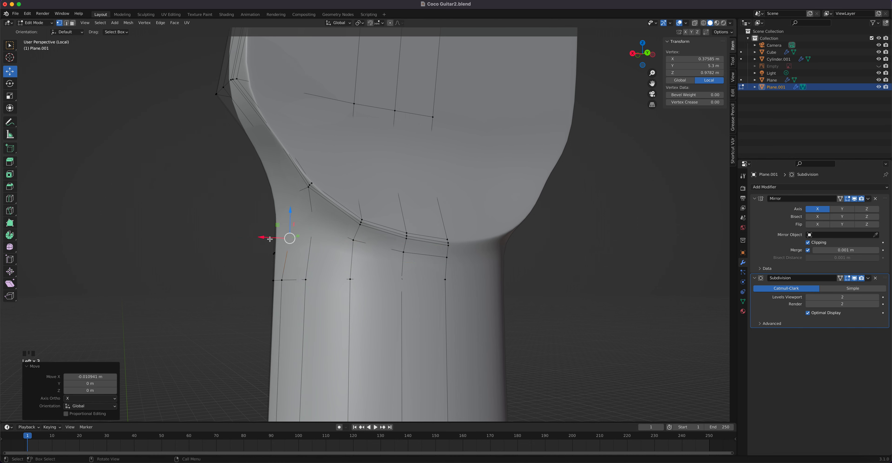
- Select the vertices halfway along the headstock's side taper in the back view and turn on X-ray
scroll(372, 257, down, 8)
scroll(377, 258, up, 5)
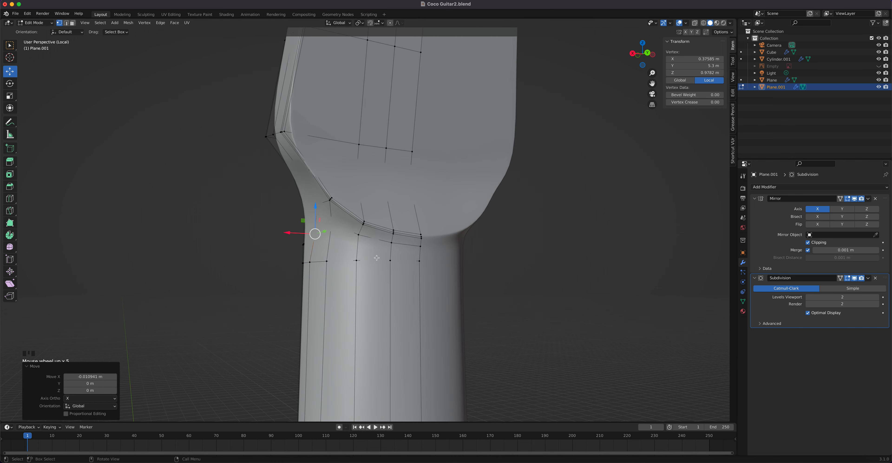
key(ctrl+KP_1)
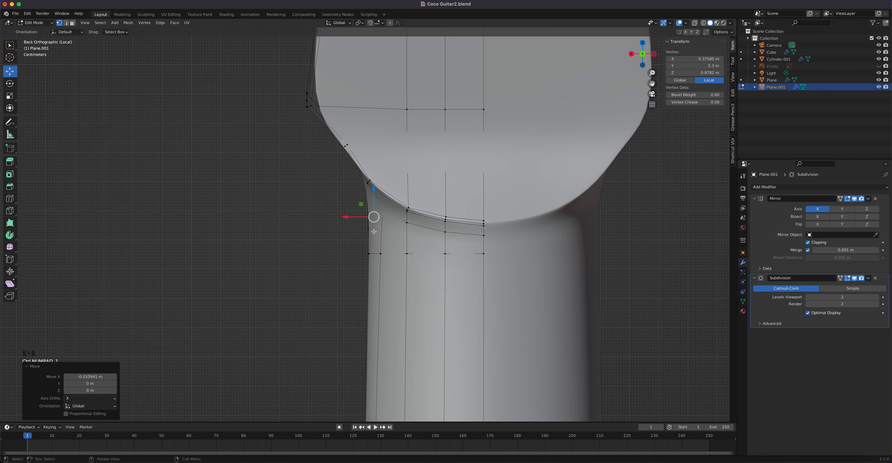
drag(335, 137, 352, 154)
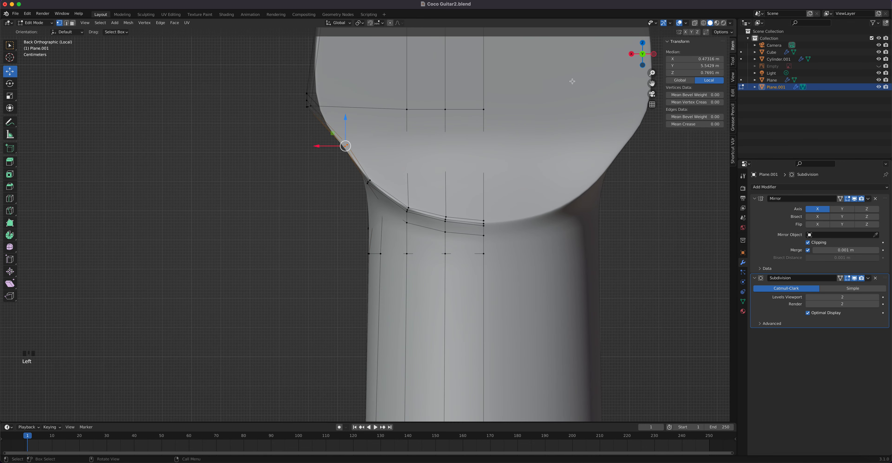
click(694, 23)
scroll(337, 131, up, 3)
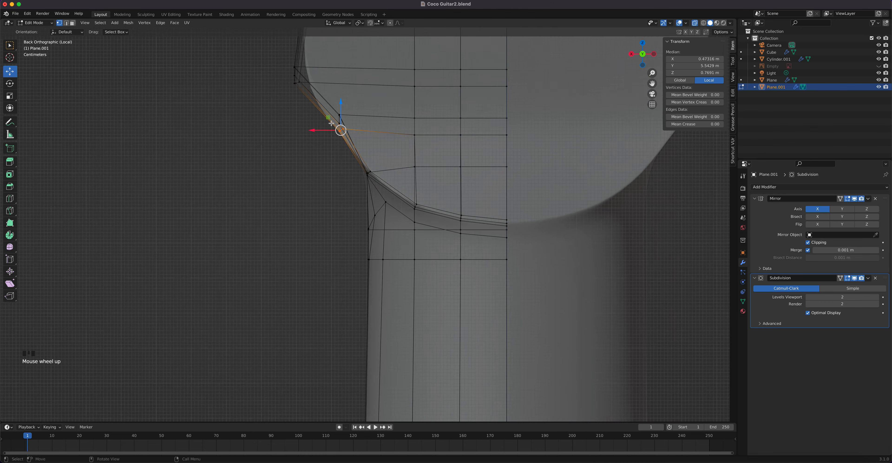
- Try to move all side vertices halfway along the headstock's taper by about 0.027 m along X and -0.017 m along Z
shift+middle_drag(336, 131, 319, 301)
drag(284, 224, 335, 279)
key(g)
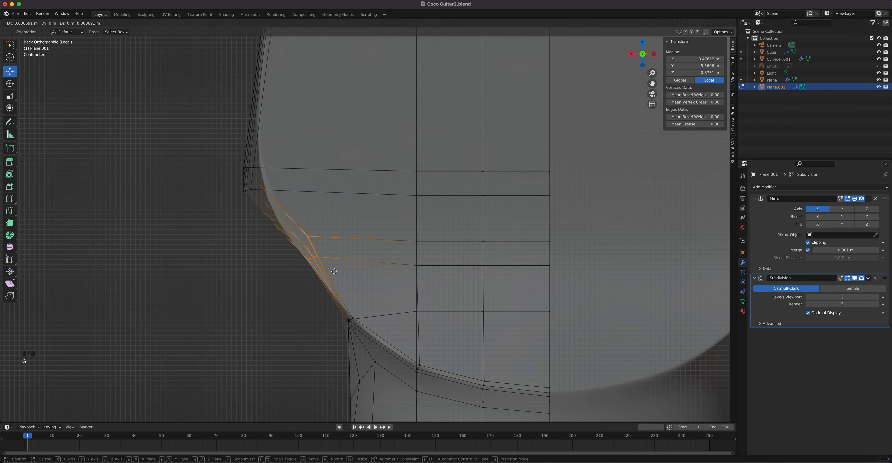
click(321, 279)
scroll(321, 279, down, 8)
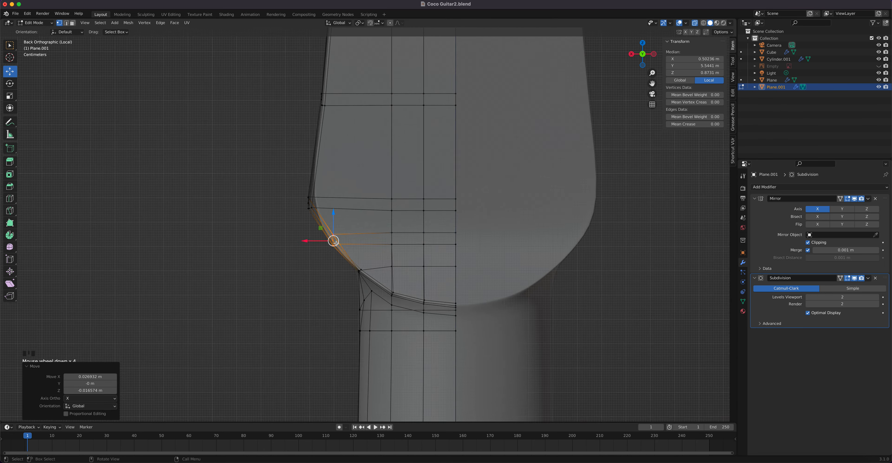
middle_drag(360, 236, 401, 216)
key(ctrl+z)
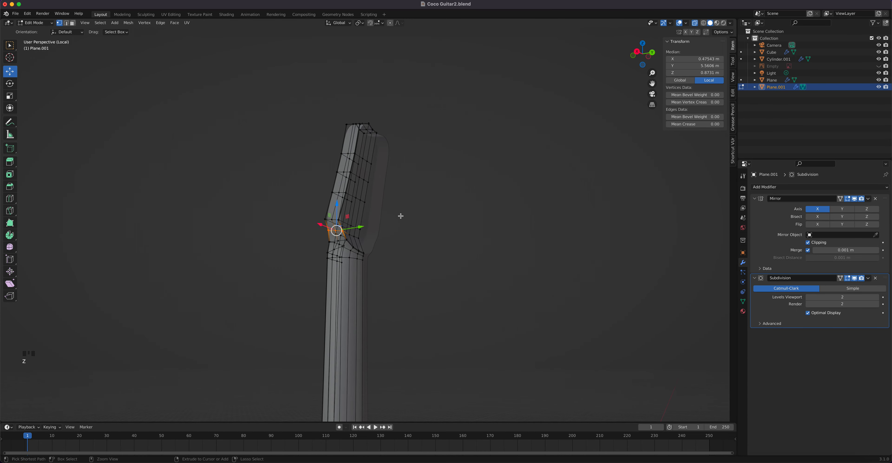
- Move only the beveled flat-face edge vertices halfway along the taper by about 0.023 m along X and -0.017 m along Z in back view
scroll(401, 214, up, 10)
mouse_move(261, 257)
middle_down()
mouse_move(249, 259)
mouse_move(255, 246)
middle_up()
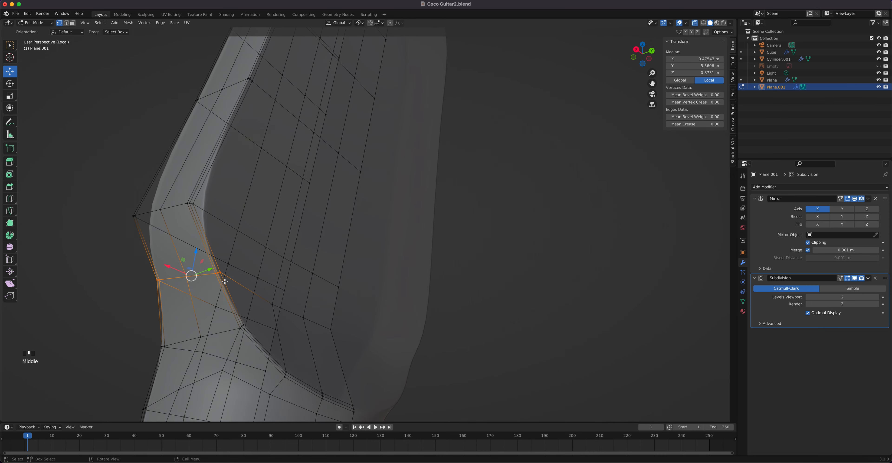
mouse_move(225, 282)
middle_down()
mouse_move(235, 272)
mouse_move(228, 280)
middle_up()
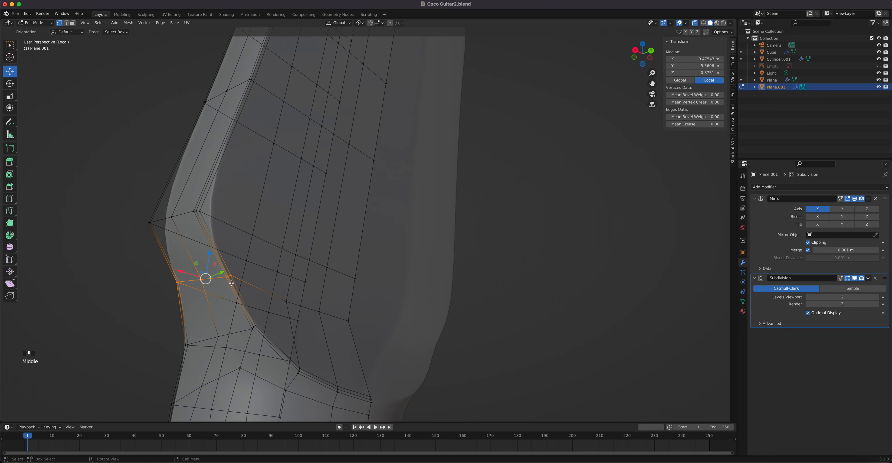
click(229, 278)
drag(222, 269, 222, 269)
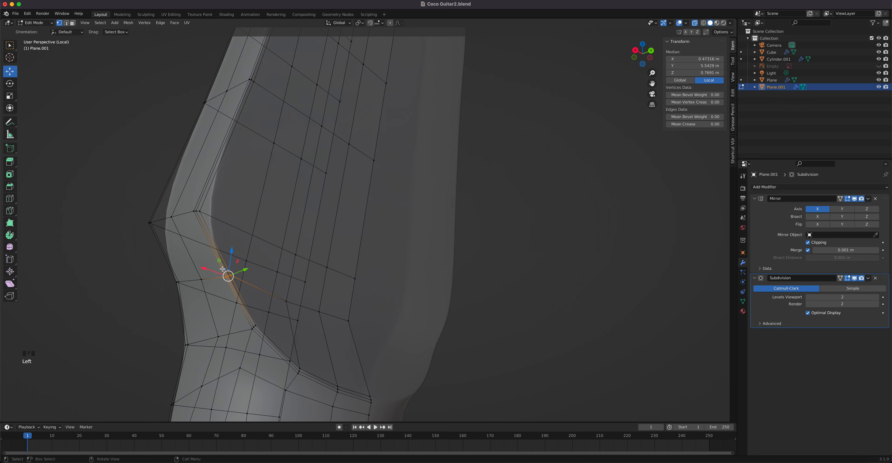
shift+click(203, 282)
key(ctrl+KP_1)
scroll(364, 281, up, 2)
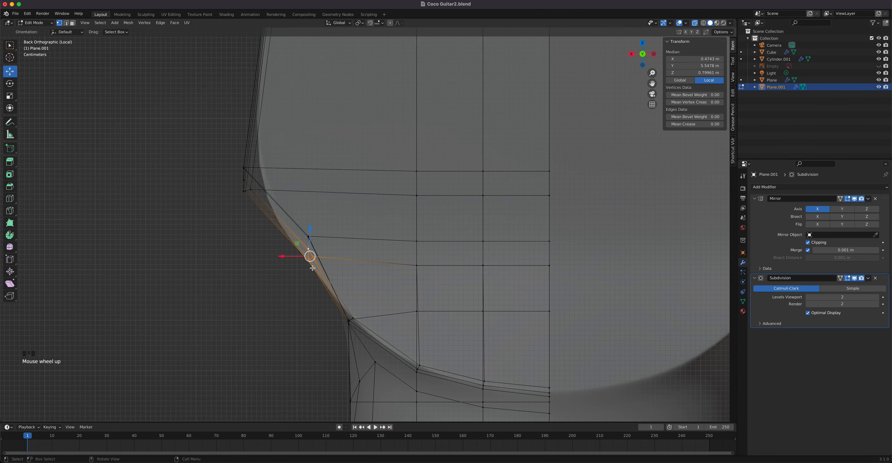
drag(316, 274, 300, 254)
key(g)
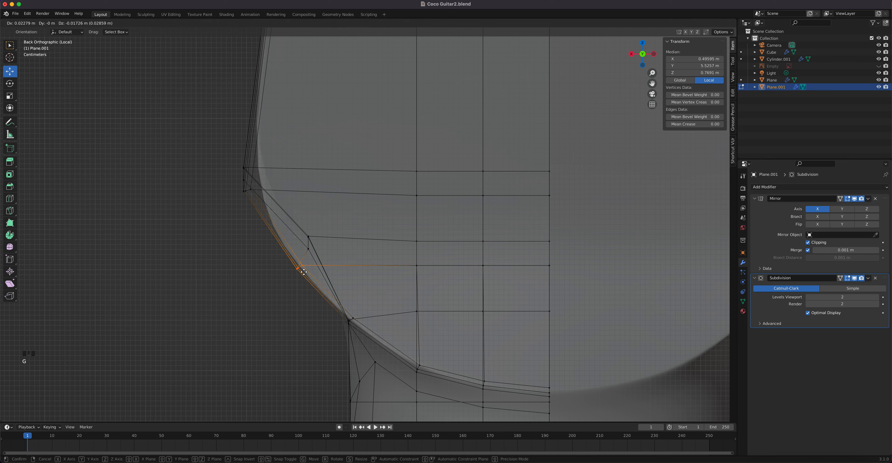
click(304, 271)
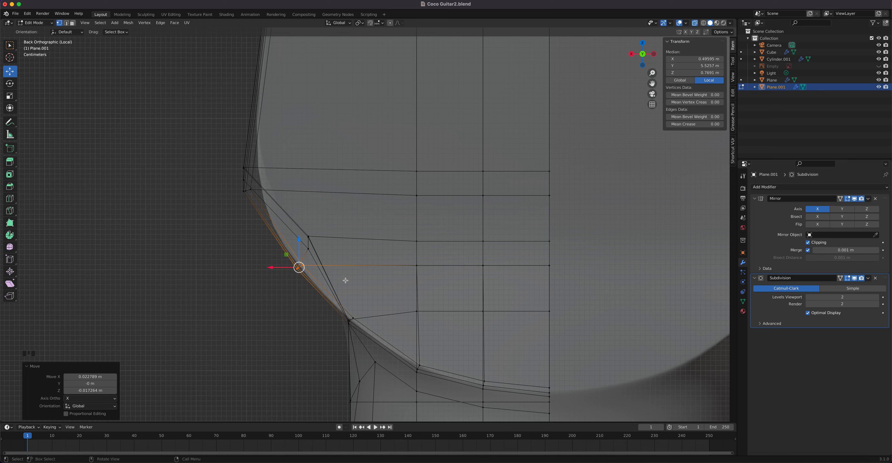
- Move the same taper vertices back by about -0.036 m along X and 0.012 m along Z, and turn off X-ray
key(g)
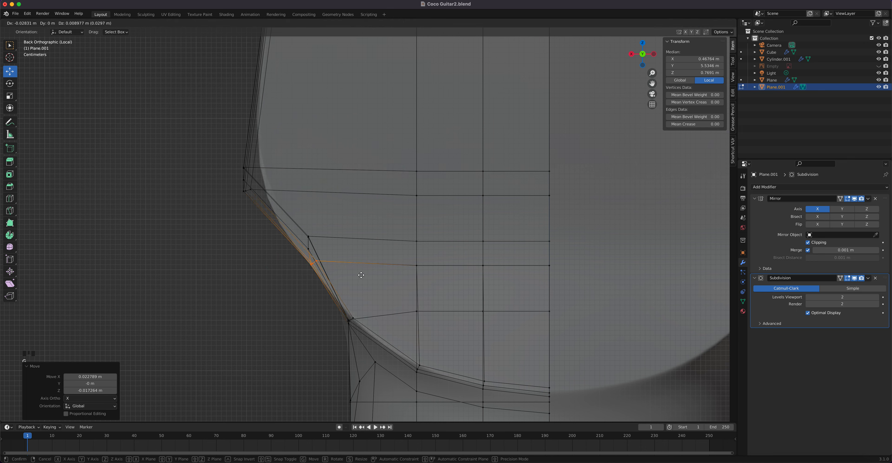
click(368, 275)
middle_drag(442, 224, 589, 246)
click(695, 22)
scroll(455, 216, down, 5)
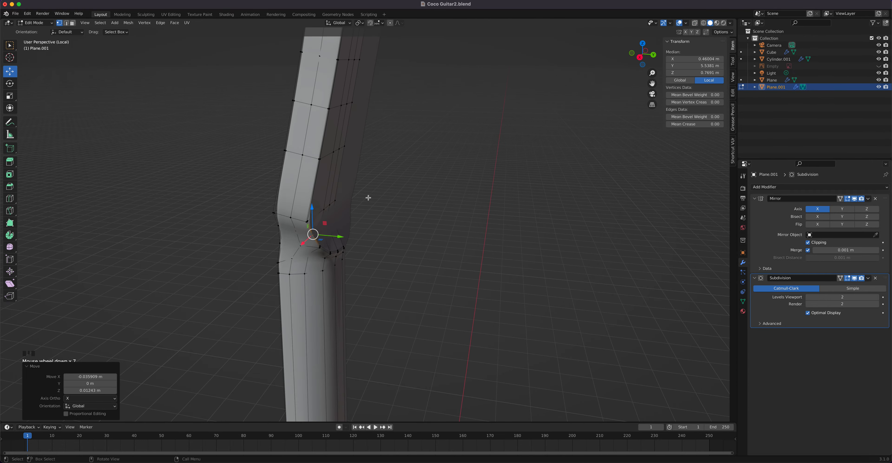
middle_drag(365, 197, 379, 131)
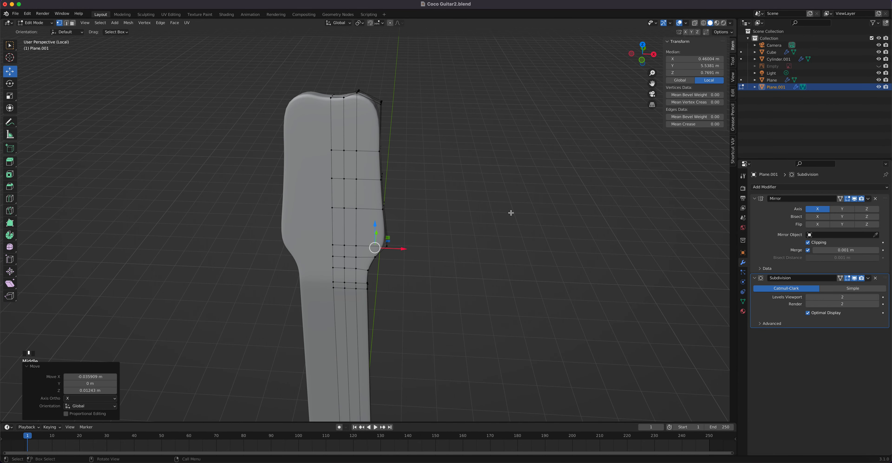
- Unhide the Empty reference image, leave local view, and show the headstock over it in the front view with X-ray on
click(879, 65)
key(KP_Divide)
key(KP_1)
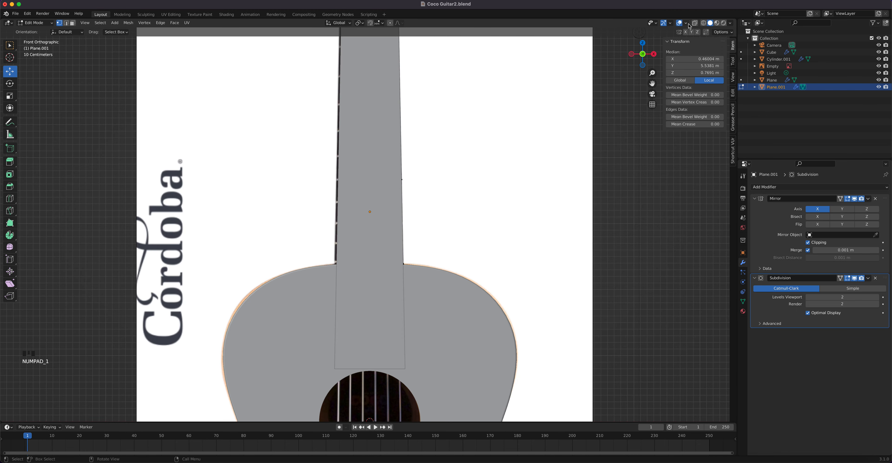
click(695, 23)
shift+middle_drag(464, 119, 421, 276)
scroll(422, 276, up, 9)
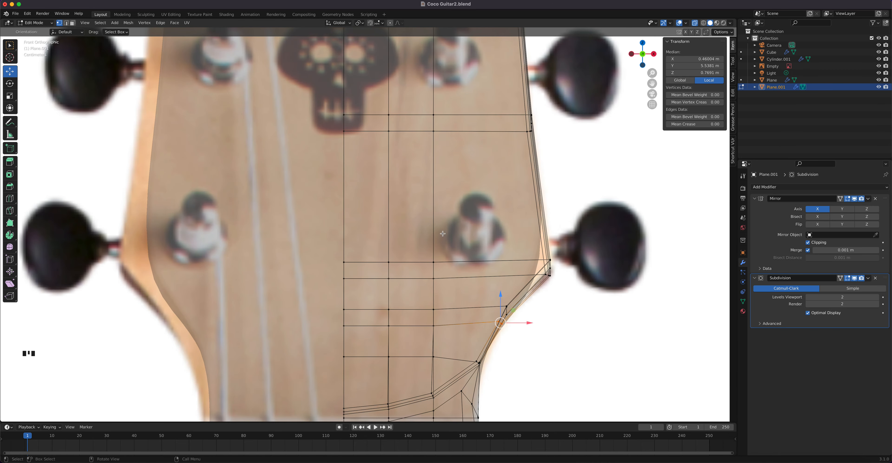
- Try to add an edge loop across the headstock, slid fully down onto the loop at its widest point
key(ctrl+r)
click(436, 231)
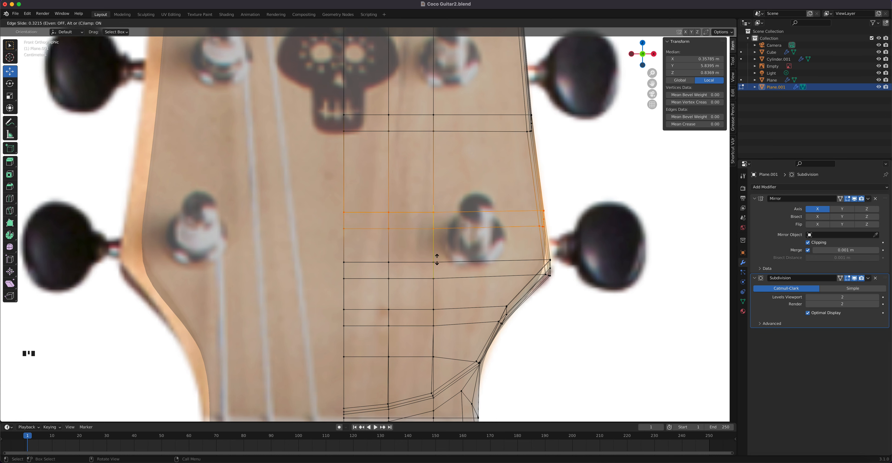
click(446, 311)
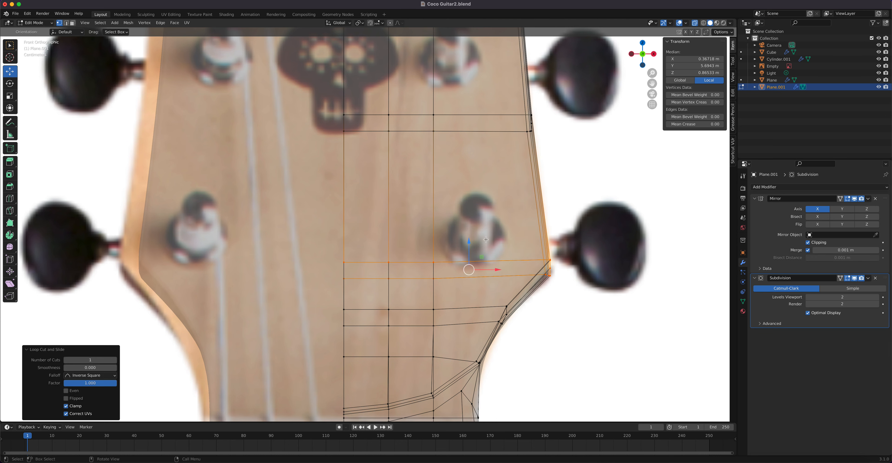
key(ctrl+z)
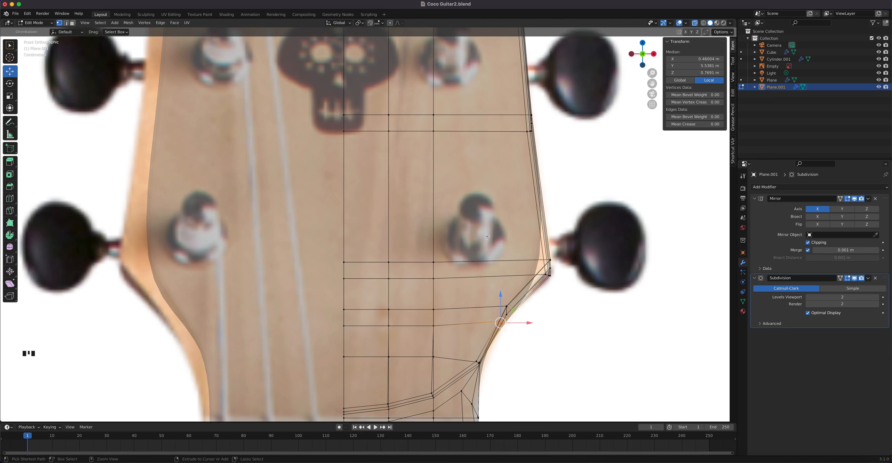
- Add an edge loop across the headstock just above its widest point, slid by a factor of about 0.955
key(ctrl+r)
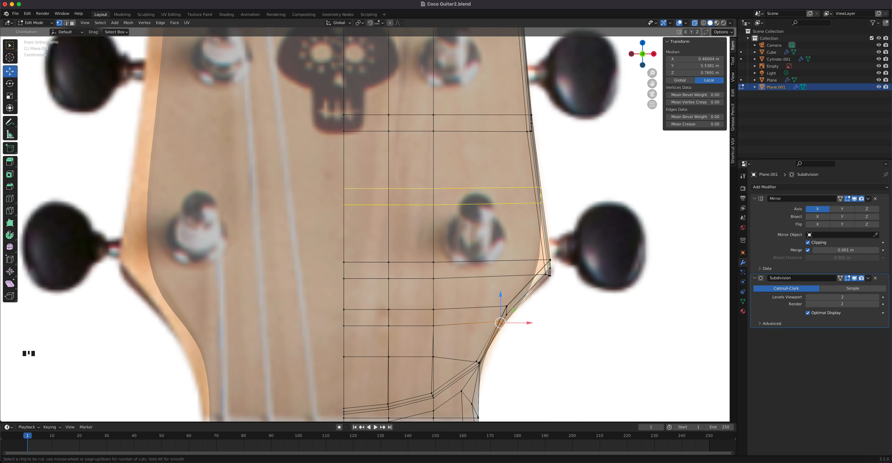
click(435, 204)
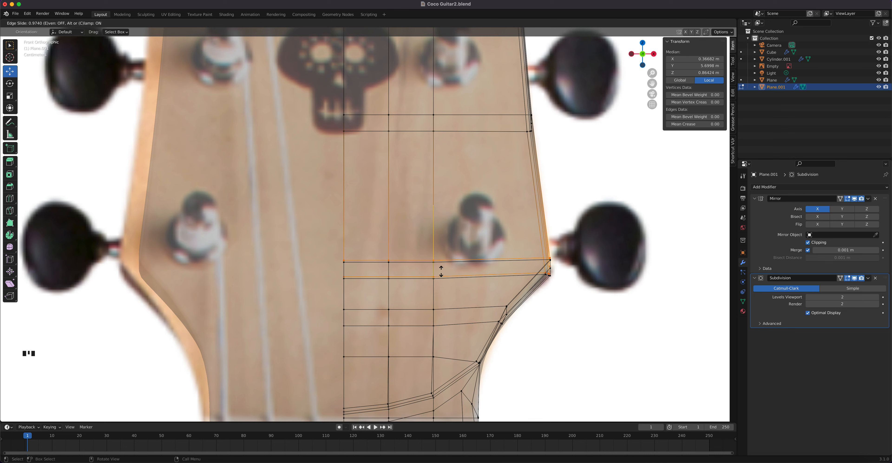
click(441, 270)
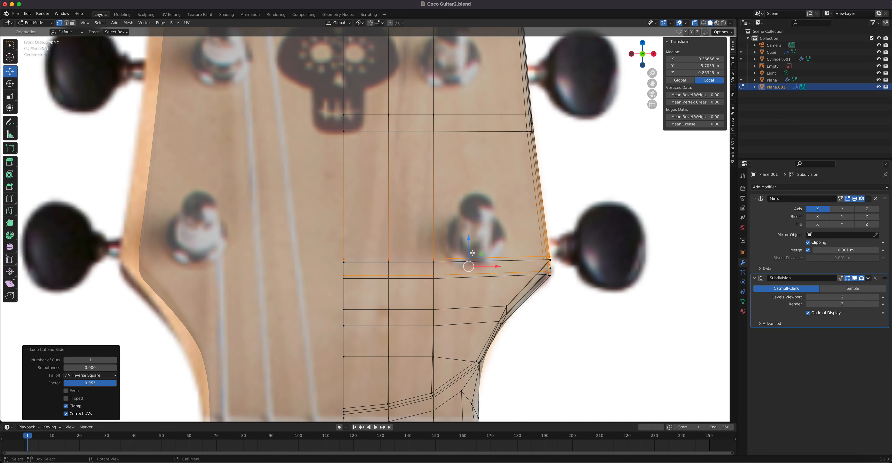
click(695, 22)
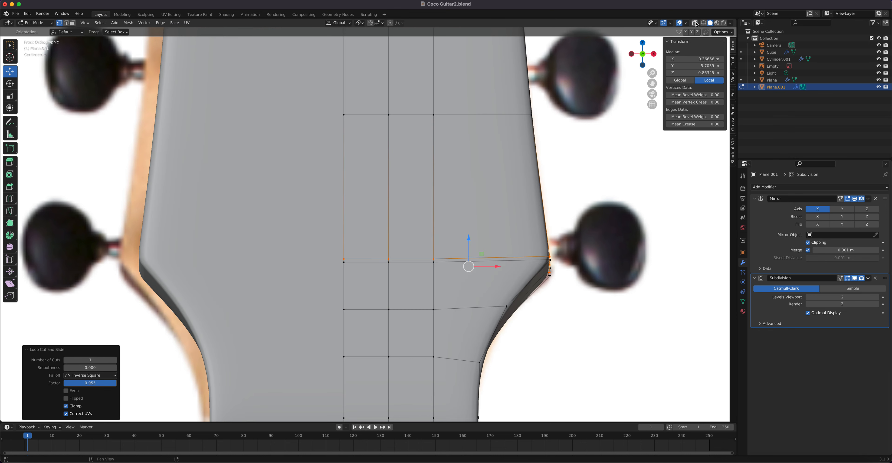
click(695, 23)
- Add another edge loop across the headstock at the height of the lowest tuning pegs, slid by a factor of about 0.276
key(ctrl+r)
click(535, 190)
click(540, 205)
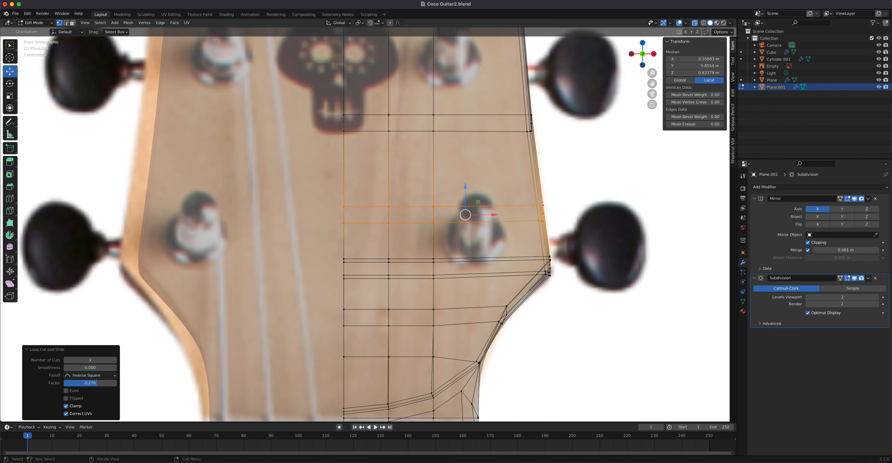
- Add an edge loop across the headstock just below its top edge, slid by a factor of about -0.955
shift+middle_drag(499, 82, 480, 419)
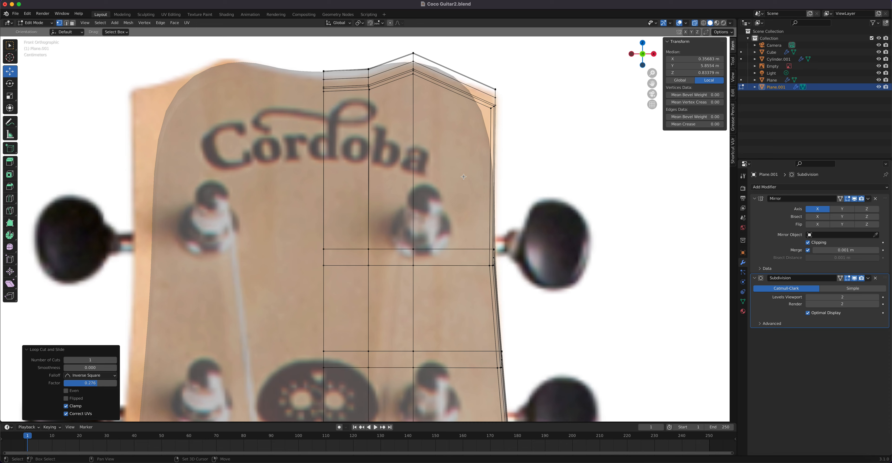
shift+middle_drag(493, 154, 482, 226)
alt+click(486, 221)
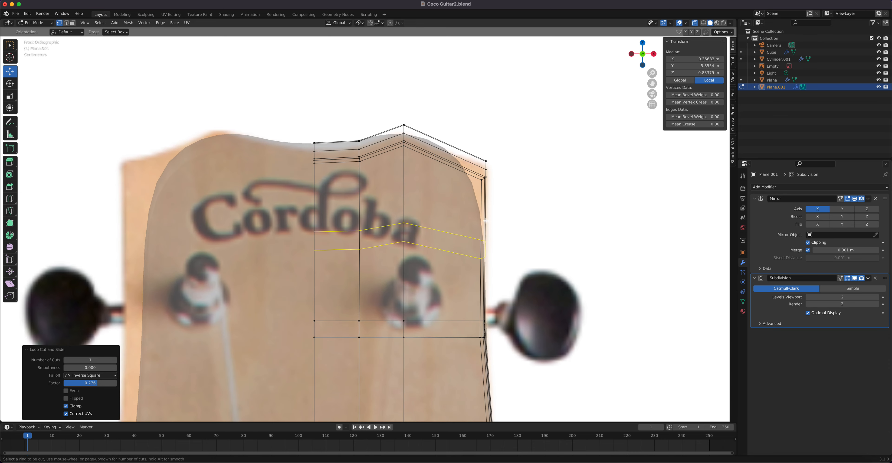
key(g)
key(g)
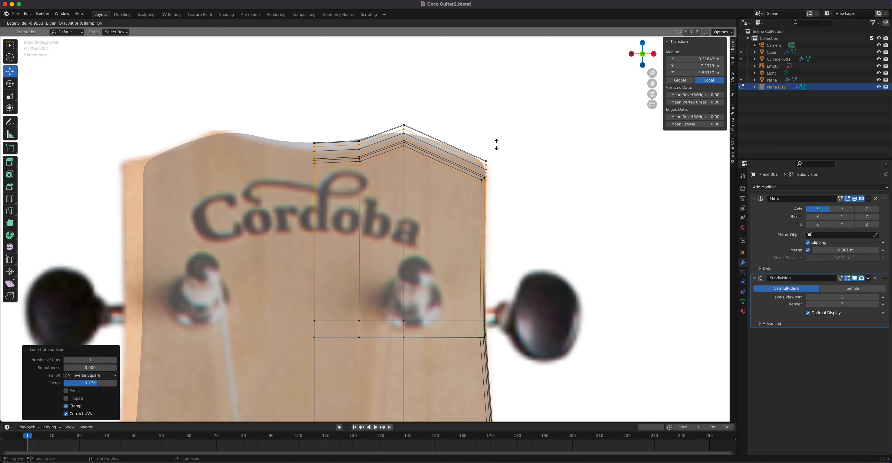
click(497, 144)
- Add a lengthwise edge loop just inside the headstock's side edge, slid by a factor of about -0.681
scroll(456, 243, down, 4)
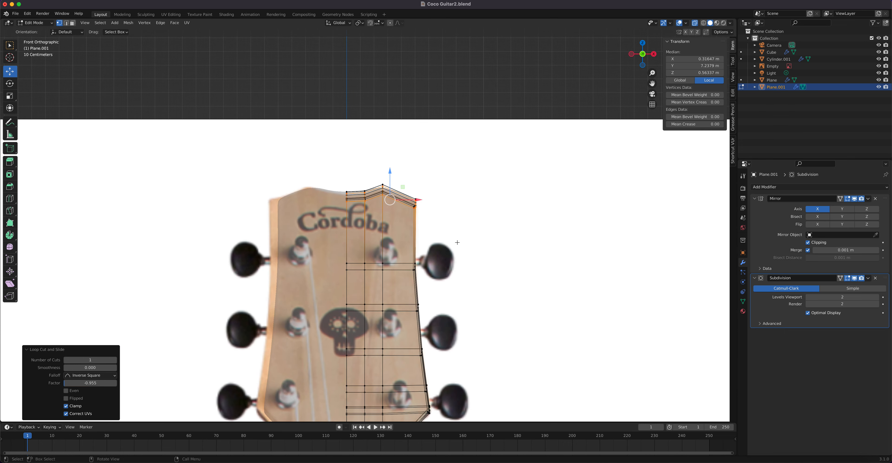
scroll(479, 188, up, 2)
scroll(444, 211, down, 5)
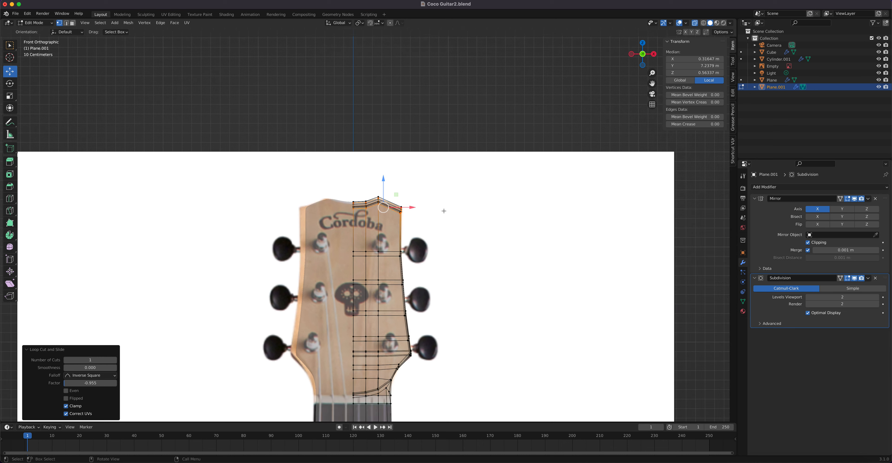
scroll(403, 226, up, 2)
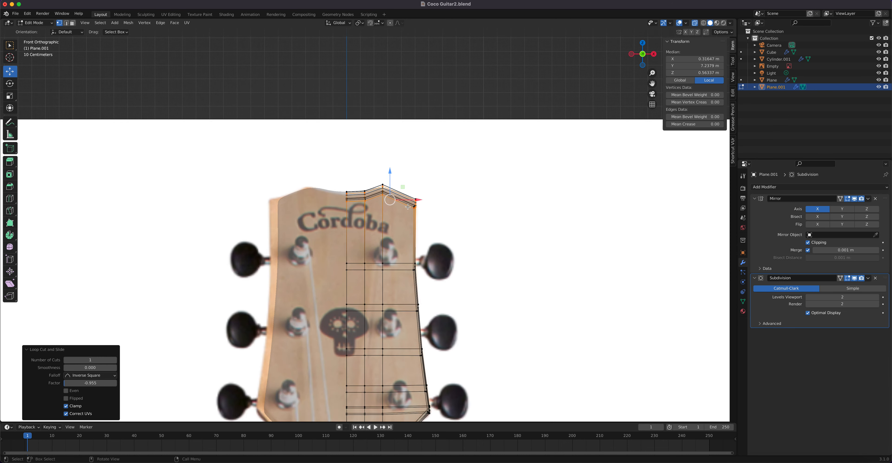
key(ctrl+r)
click(408, 207)
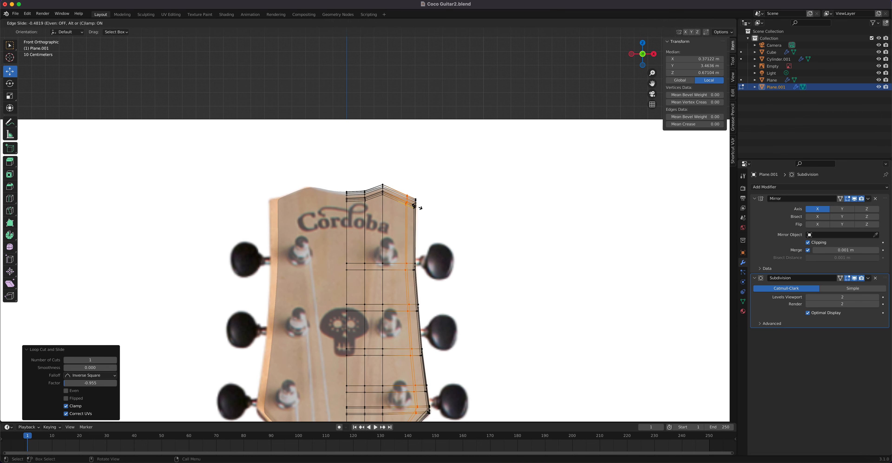
click(417, 205)
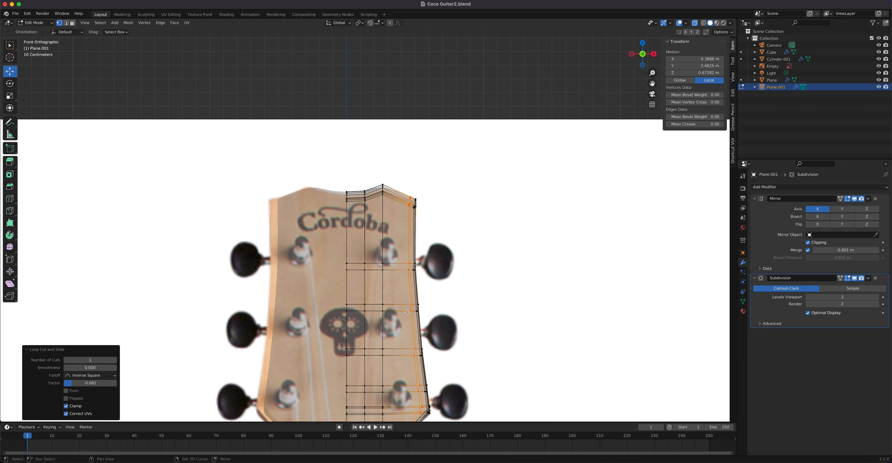
- Isolate the neck in local view and turn off X-ray
shift+scroll(408, 313, down, 10)
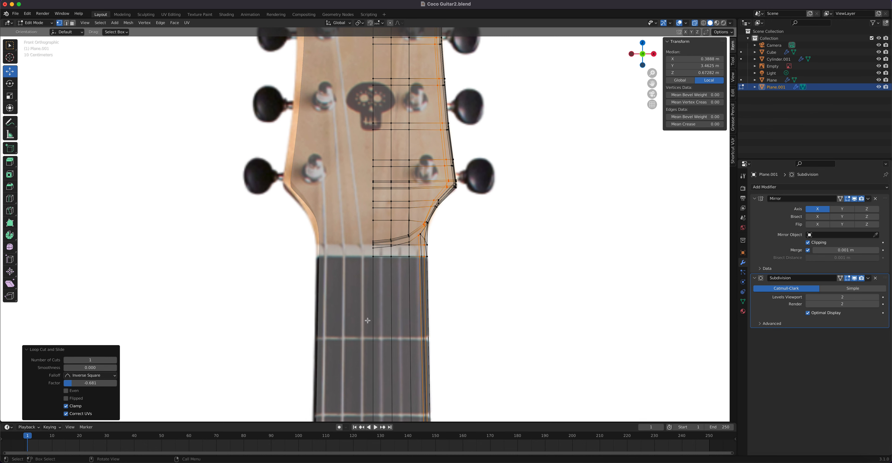
key(slash)
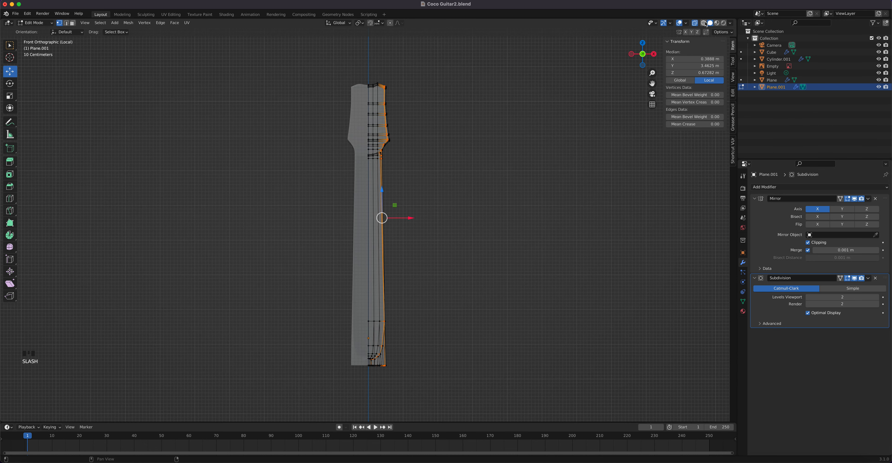
key(alt+z)
- Examine the smoothed transition between headstock and neck from behind, in Object Mode and with the edit mesh shown
middle_drag(454, 205, 366, 204)
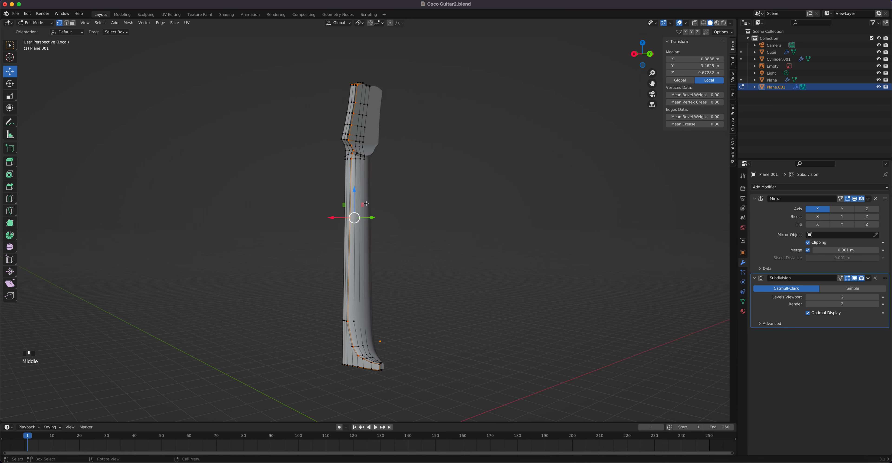
key(Tab)
scroll(357, 195, up, 6)
shift+middle_drag(346, 145, 389, 298)
scroll(381, 260, up, 5)
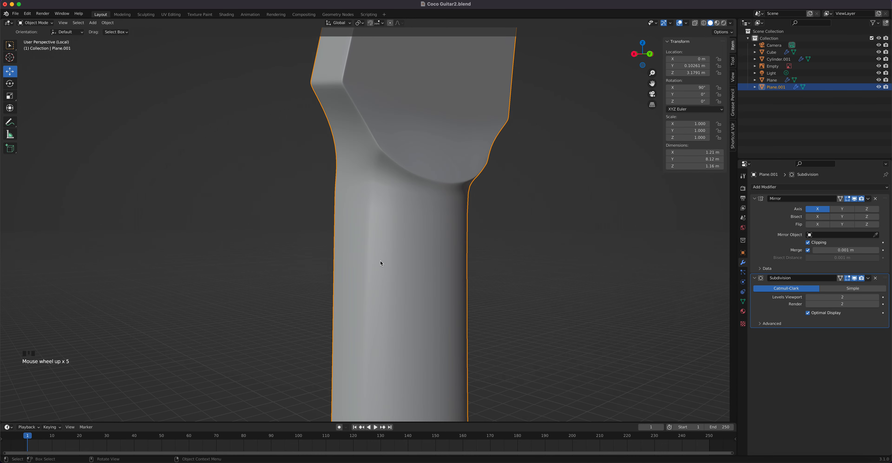
middle_drag(381, 264, 355, 200)
key(Tab)
scroll(383, 279, up, 3)
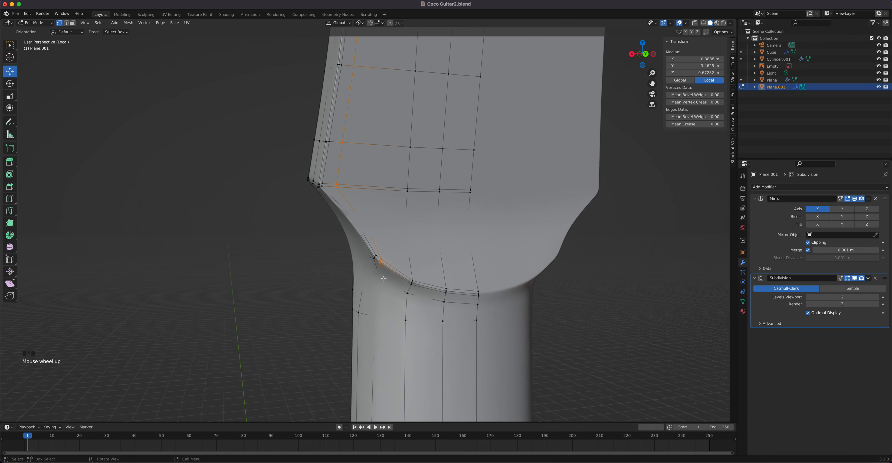
scroll(383, 278, up, 1)
shift+middle_drag(392, 297, 396, 250)
scroll(395, 250, up, 2)
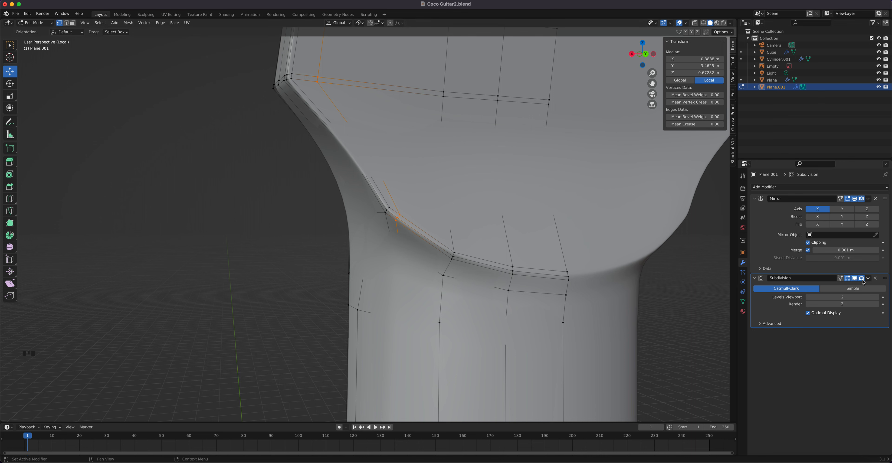
- Turn off the Subdivision modifier's viewport display and dissolve the lengthwise loop's edge just below the headstock's beveled rim
click(855, 278)
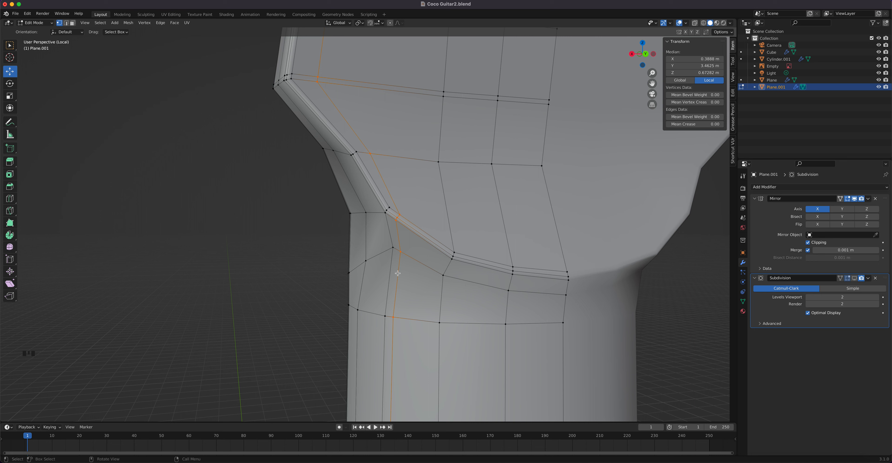
key(2)
click(398, 239)
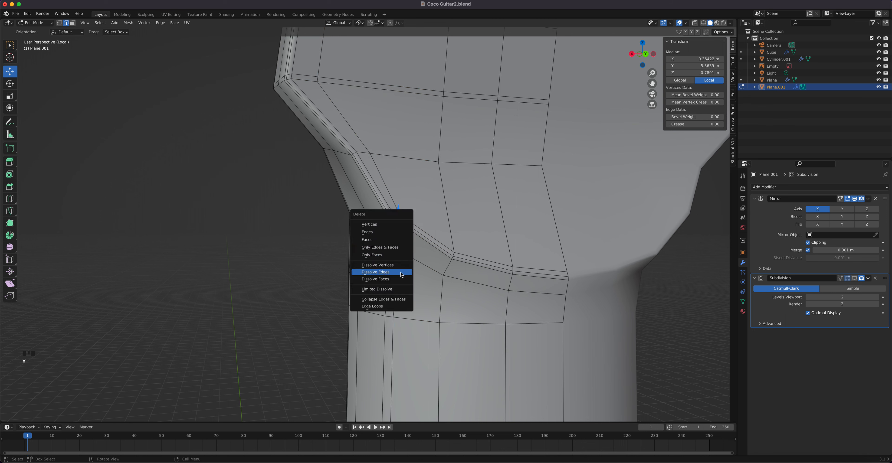
click(401, 275)
- Try to dissolve the whole remaining lengthwise edge loop running down the neck
click(397, 277)
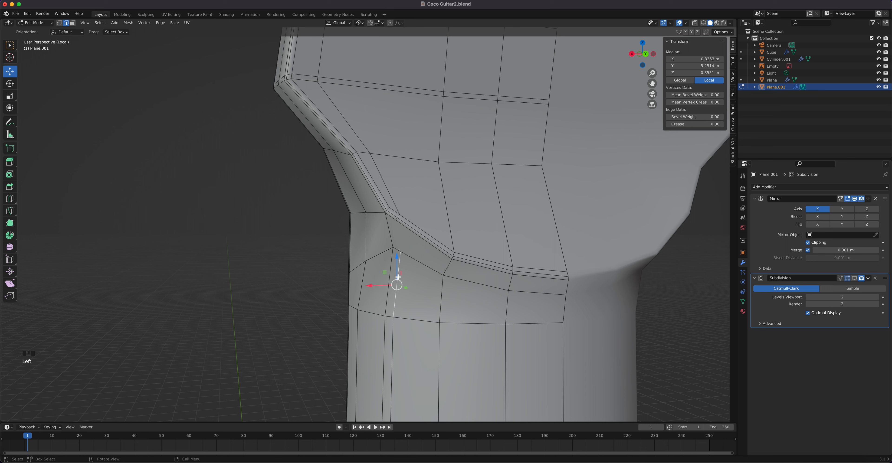
alt+click(398, 277)
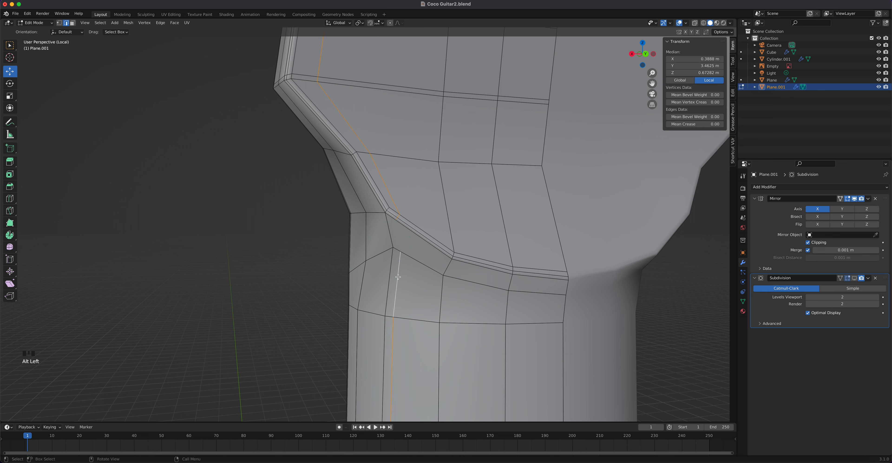
key(x)
click(399, 278)
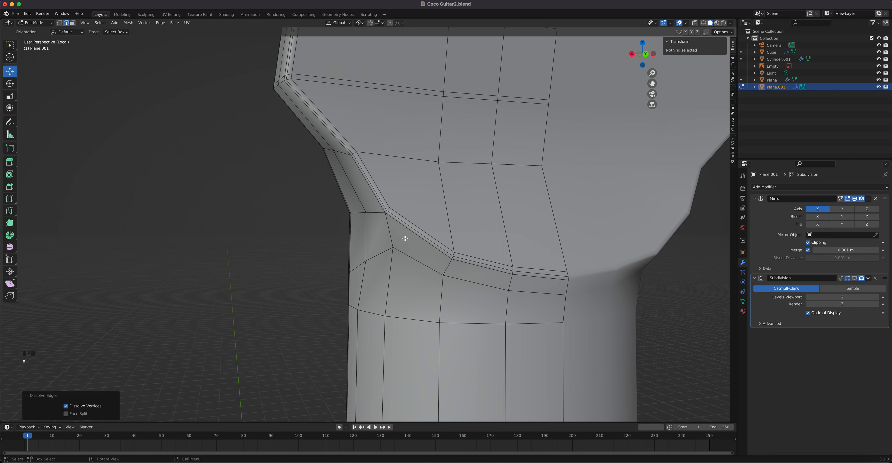
click(397, 274)
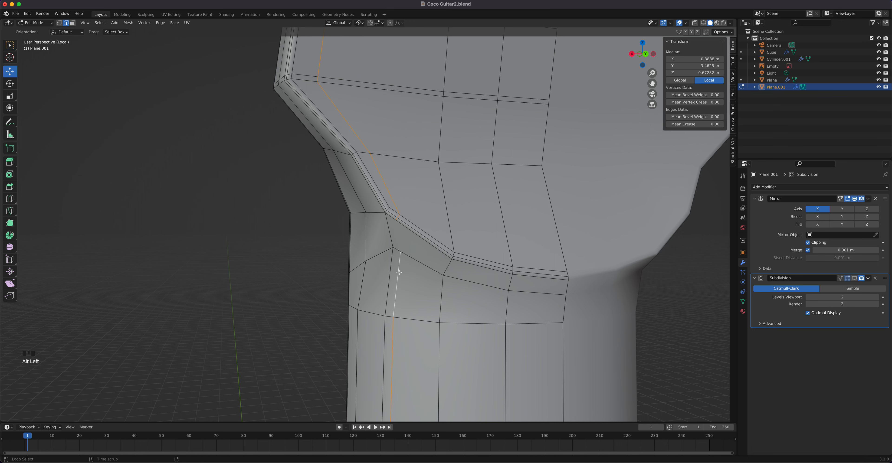
- Examine the path of the lengthwise edge loop from the headstock down the neck to the heel, with the loop selected
scroll(409, 274, down, 5)
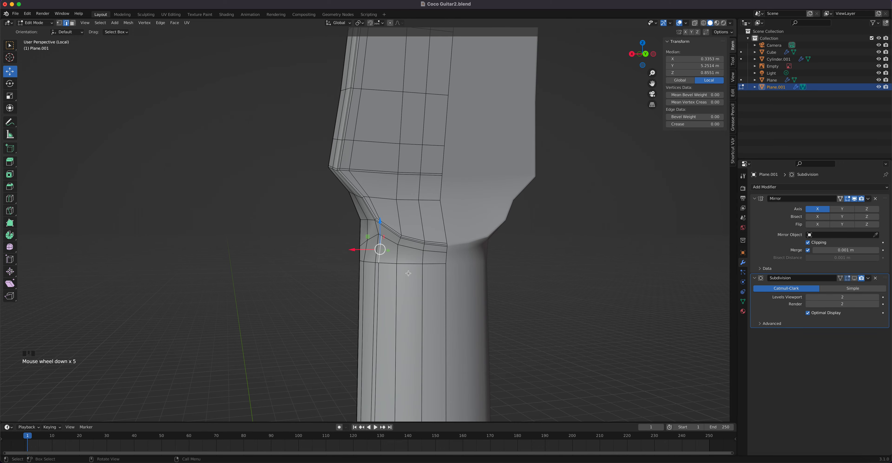
scroll(408, 278, up, 3)
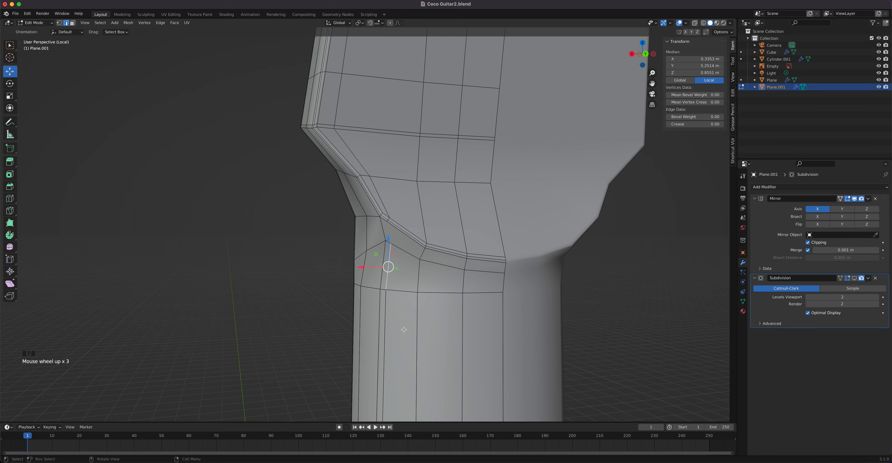
shift+middle_drag(404, 330, 463, 142)
scroll(438, 285, down, 5)
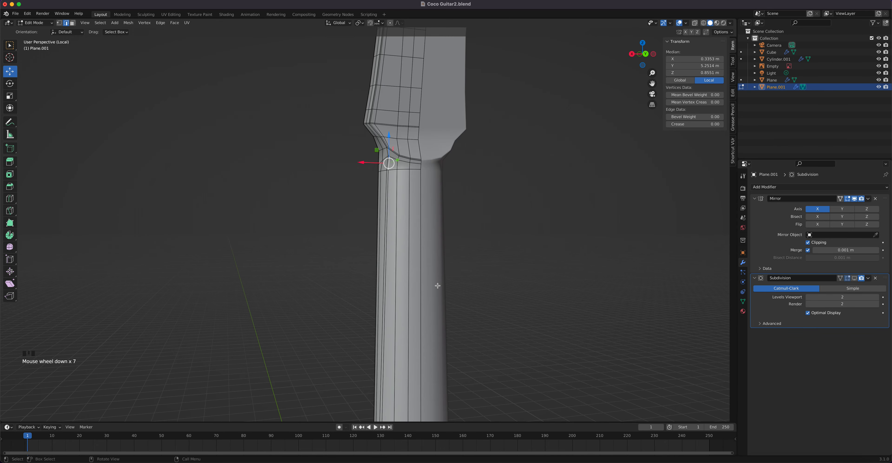
shift+middle_drag(433, 295, 411, 231)
scroll(411, 235, up, 5)
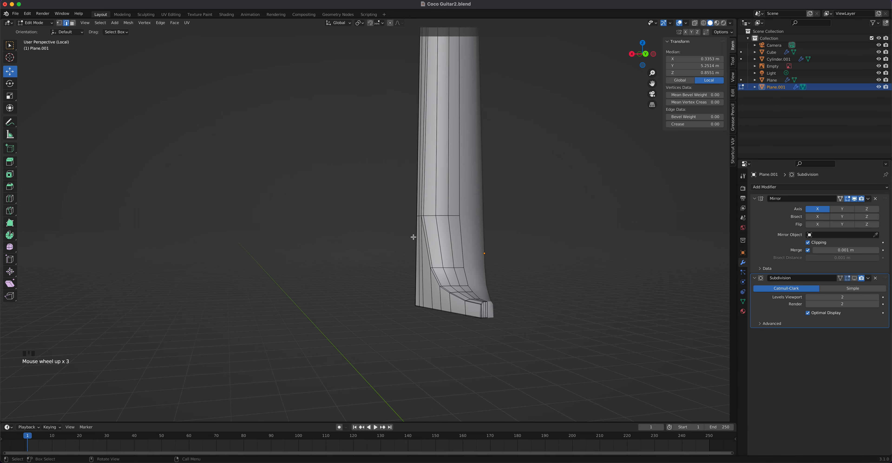
scroll(459, 156, down, 4)
shift+middle_drag(458, 171, 403, 207)
scroll(404, 206, up, 3)
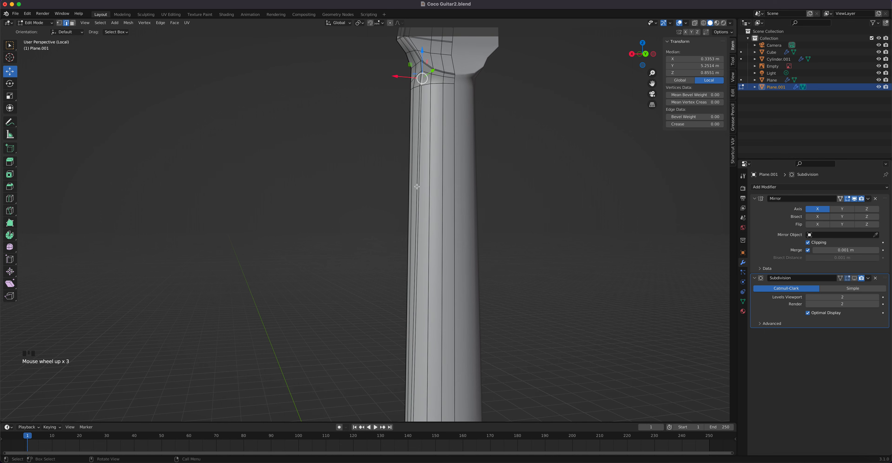
alt+click(422, 192)
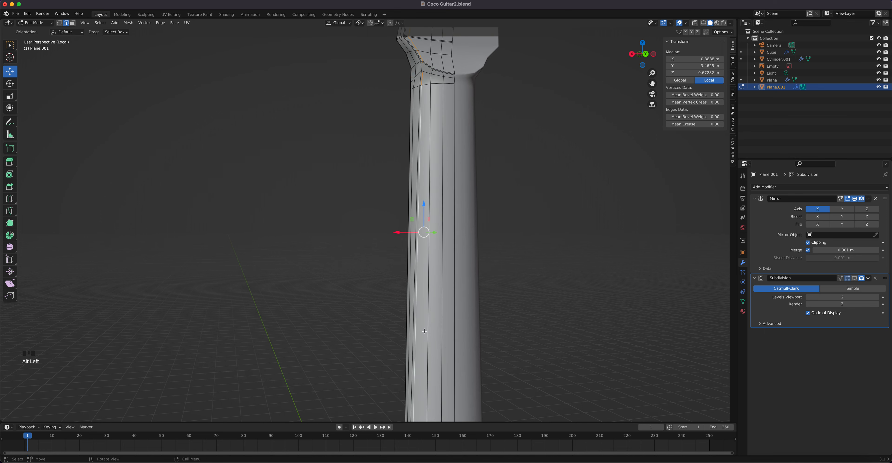
shift+middle_drag(424, 331, 424, 178)
middle_drag(446, 298, 437, 307)
scroll(437, 308, up, 4)
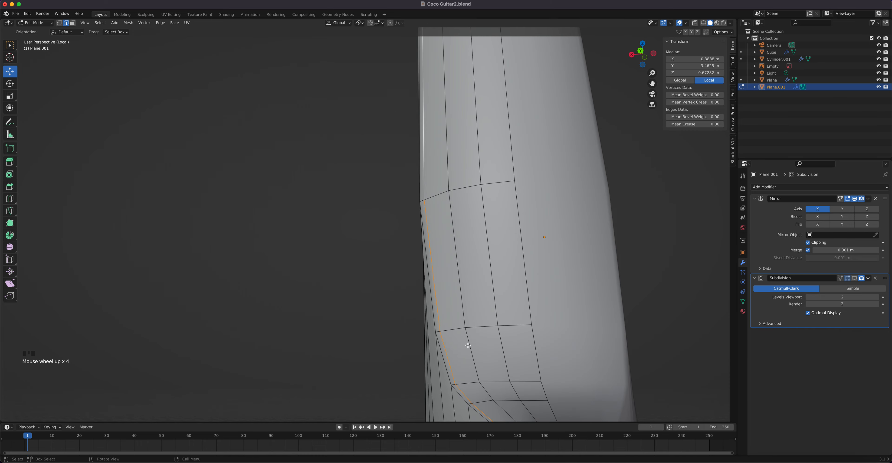
- Dissolve the lengthwise loop's short edge where it crosses the beveled rim at the corner of the neck's heel end
shift+middle_drag(468, 345, 417, 286)
middle_drag(431, 319, 530, 285)
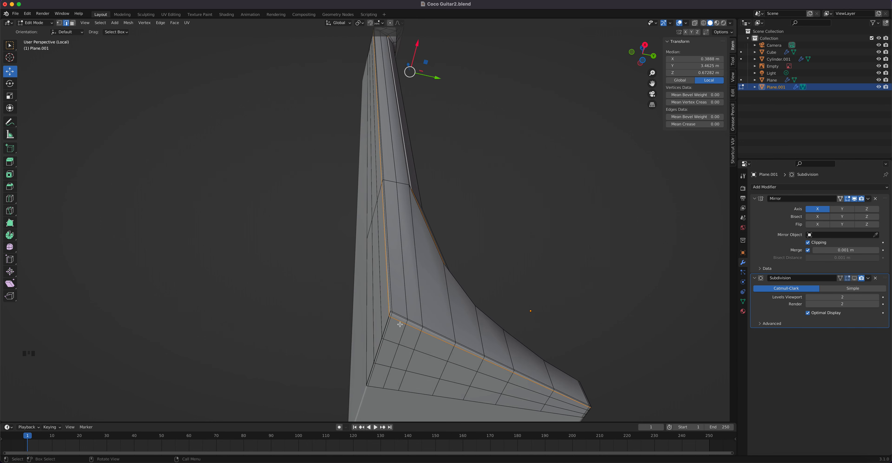
middle_drag(392, 304, 390, 338)
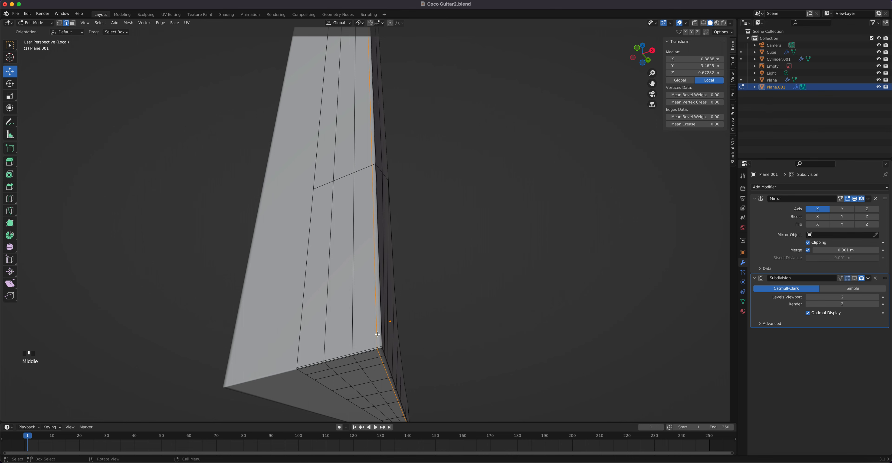
scroll(382, 347, up, 2)
shift+middle_drag(383, 347, 404, 211)
scroll(404, 211, up, 6)
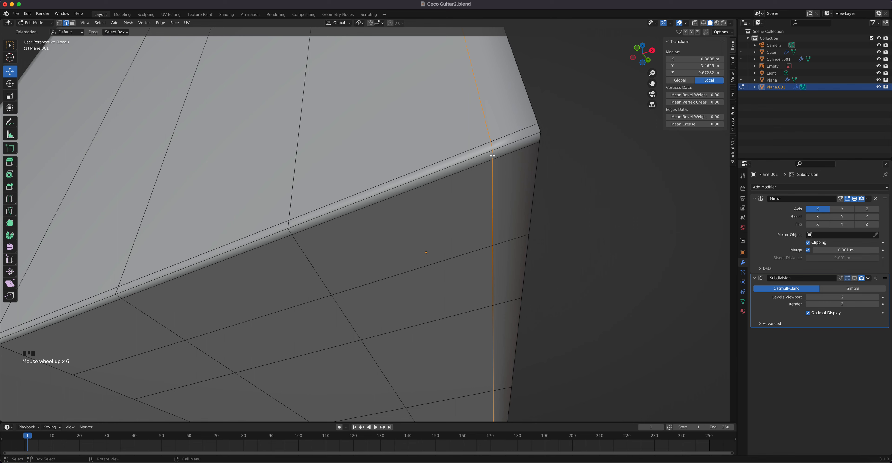
click(493, 155)
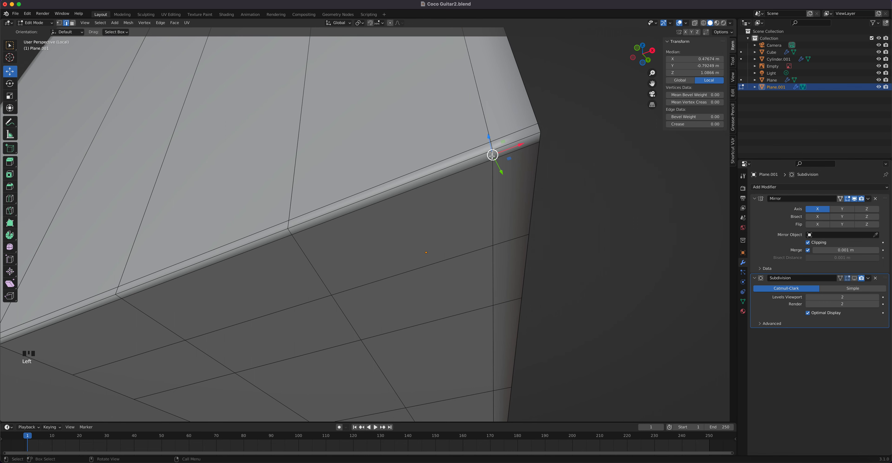
key(x)
click(492, 156)
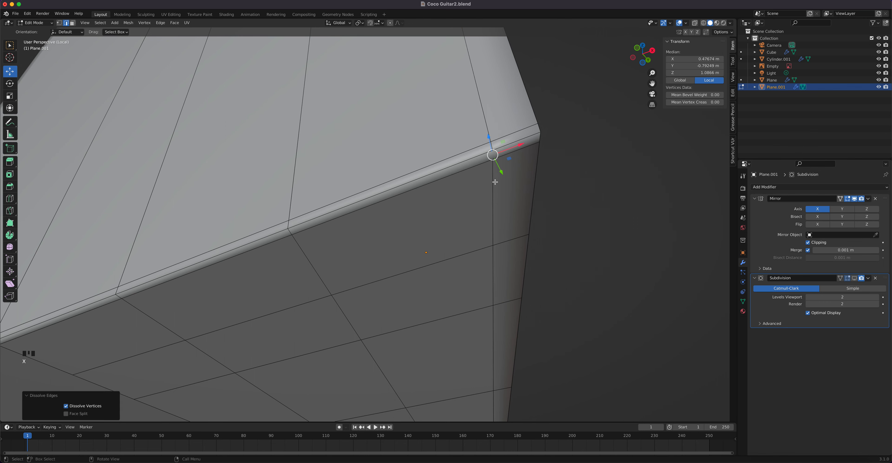
- Dissolve the remaining lengthwise edge loop running from the heel end up along the side of the neck
alt+click(494, 187)
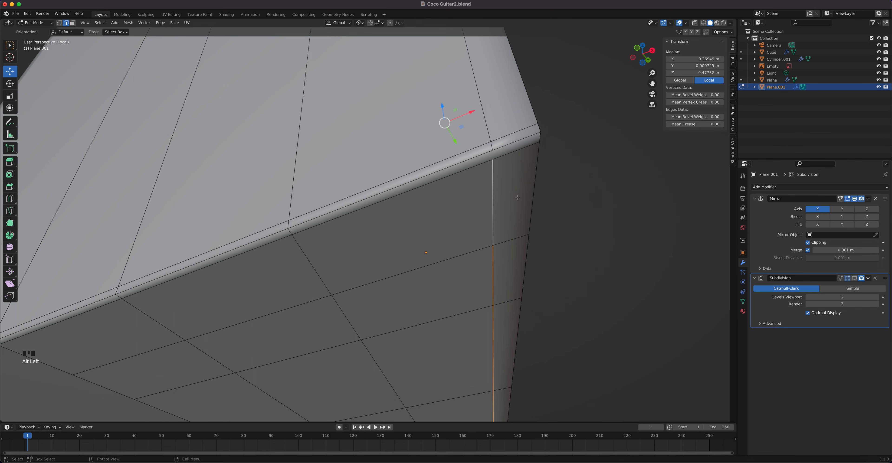
middle_drag(518, 197, 426, 216)
scroll(426, 144, down, 6)
shift+middle_drag(425, 145, 454, 361)
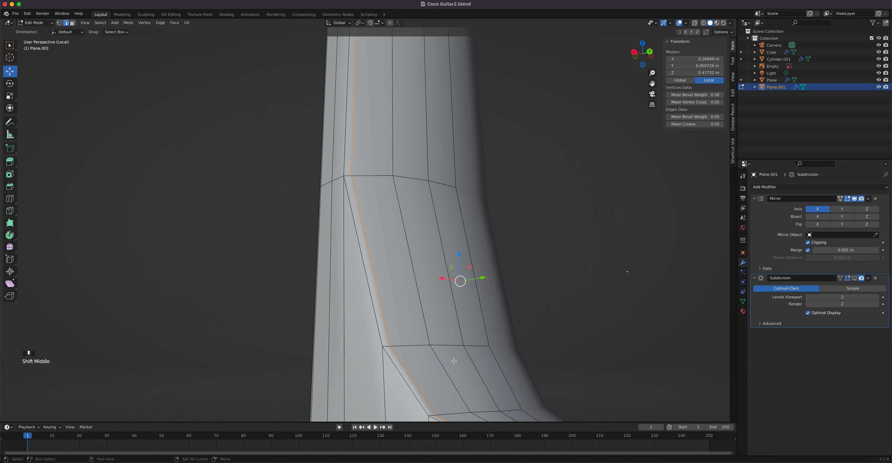
key(x)
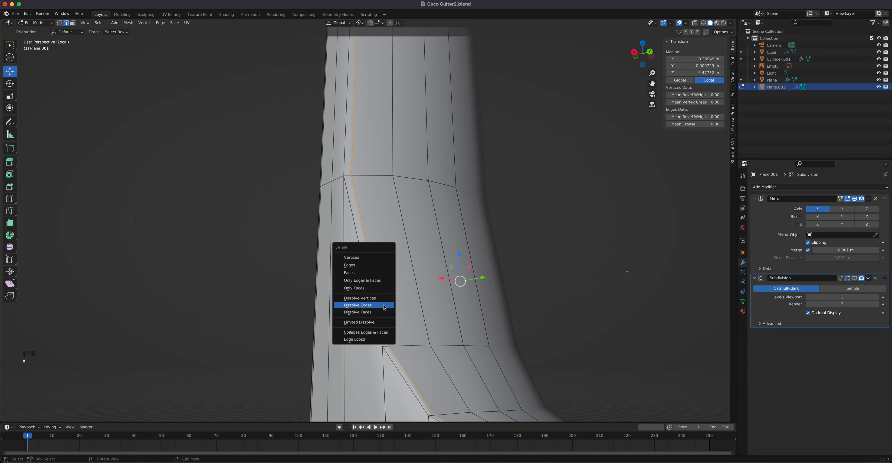
click(383, 308)
- Knife a supporting edge path just inside the headstock's beveled lower rim, from the mirror center line out to the rim's corner
shift+middle_drag(424, 155, 413, 181)
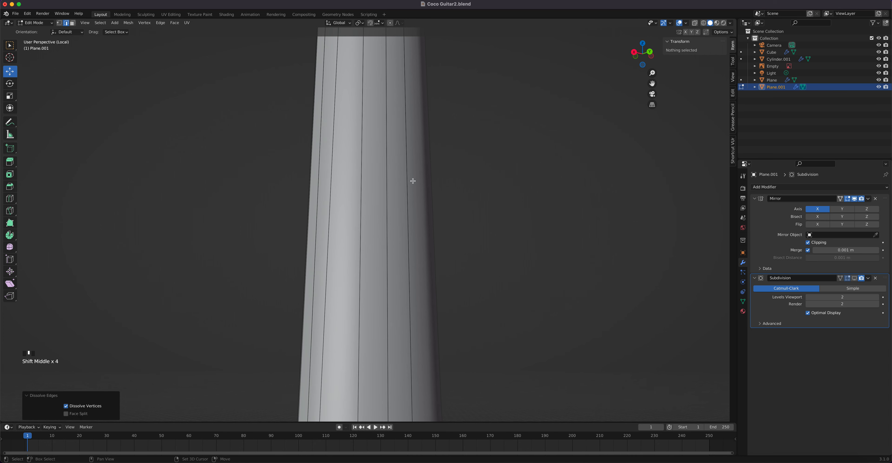
scroll(413, 181, up, 4)
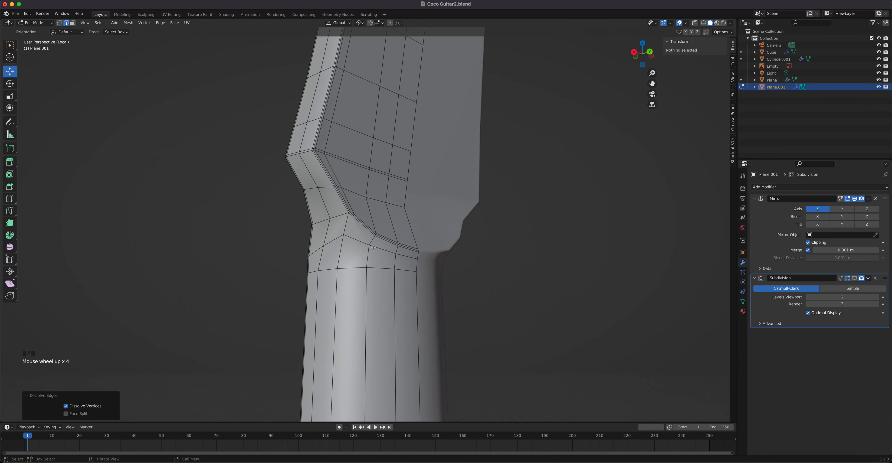
scroll(372, 244, up, 10)
shift+middle_drag(382, 290, 325, 269)
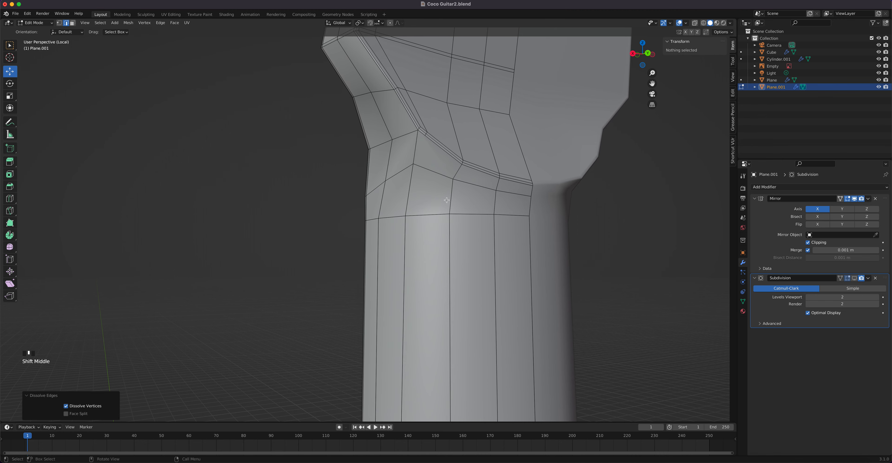
click(460, 158)
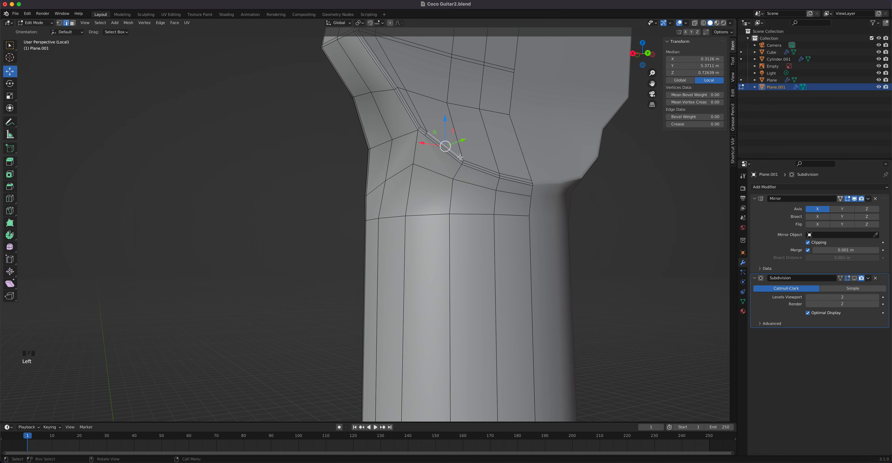
key(KP_Decimal)
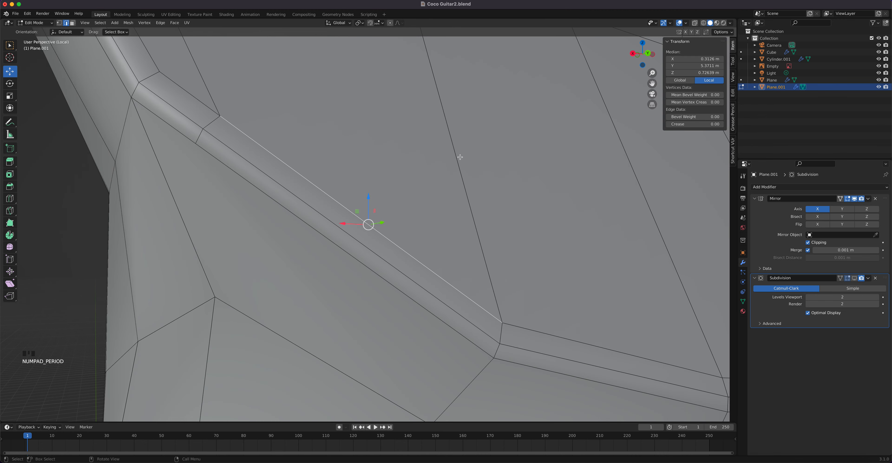
scroll(458, 155, down, 4)
shift+middle_drag(456, 195, 338, 273)
key(k)
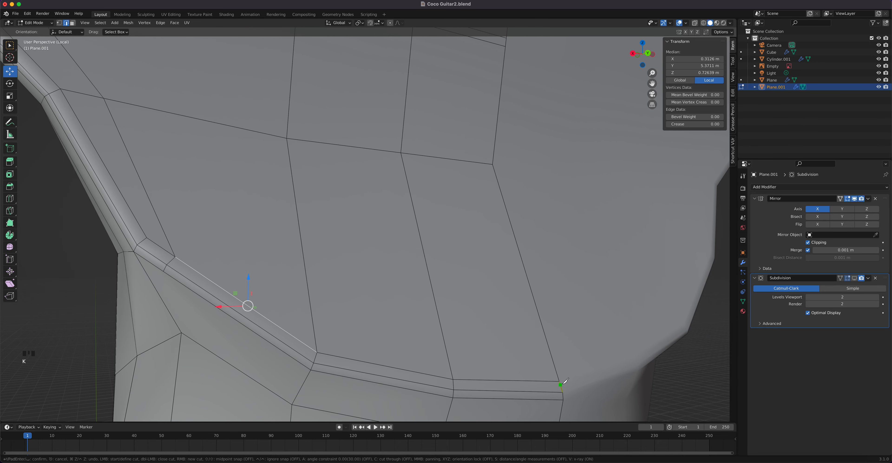
click(557, 374)
click(450, 371)
click(316, 345)
click(162, 227)
key(Return)
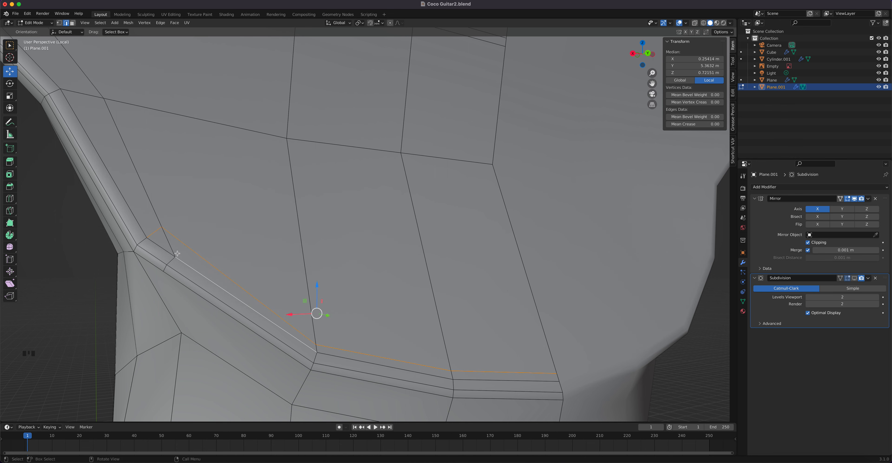
- Knife a short connection from the rim's inner corner vertex to the new supporting path and dissolve the leftover diagonal edge beside it
key(k)
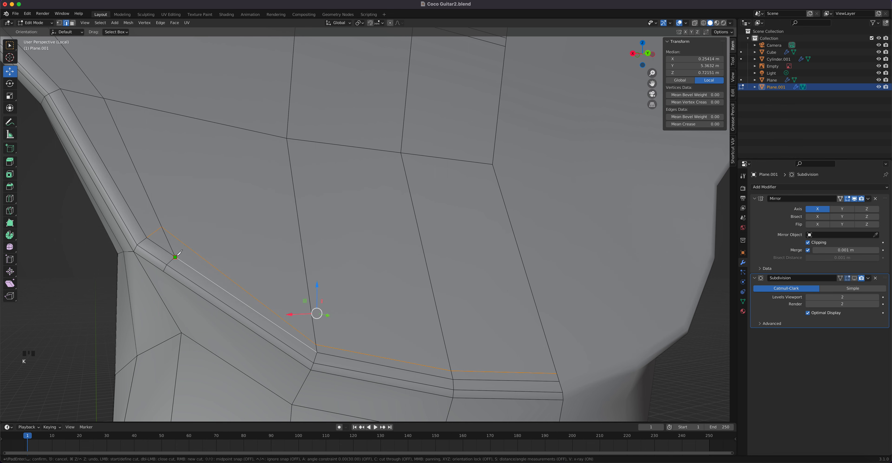
key(Return)
click(168, 242)
key(x)
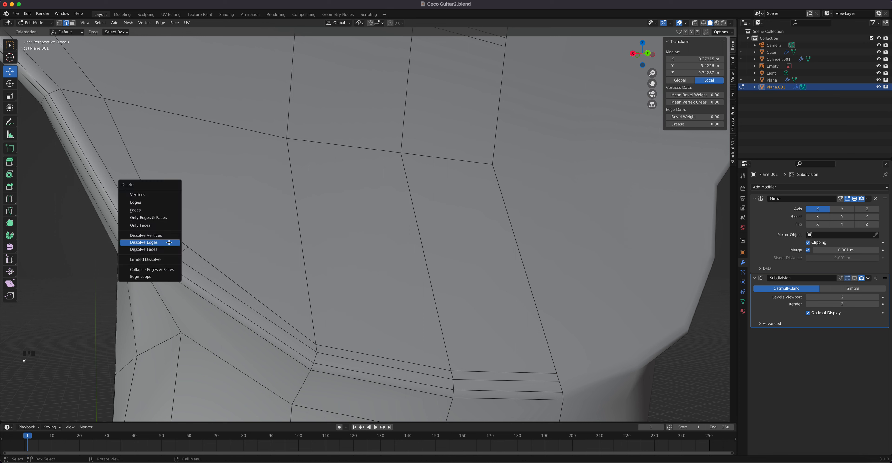
click(168, 243)
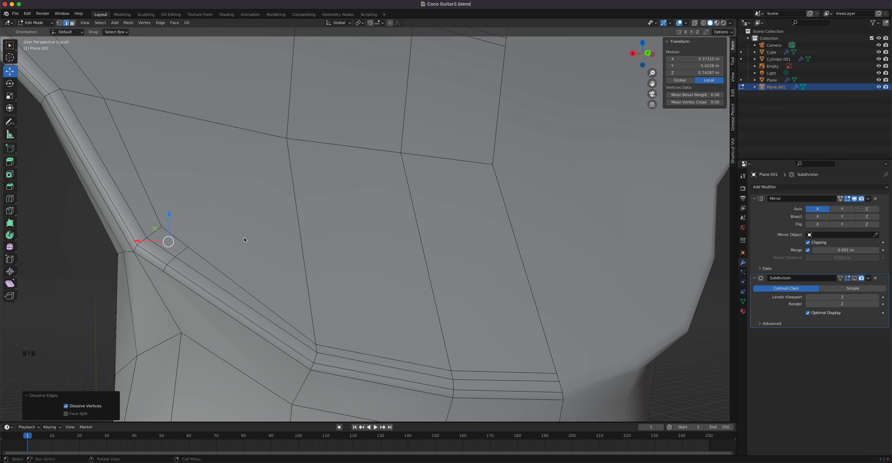
- Turn the Subdivision modifier's viewport display back on and check the smoothed headstock in Object Mode
key(Tab)
scroll(276, 257, down, 6)
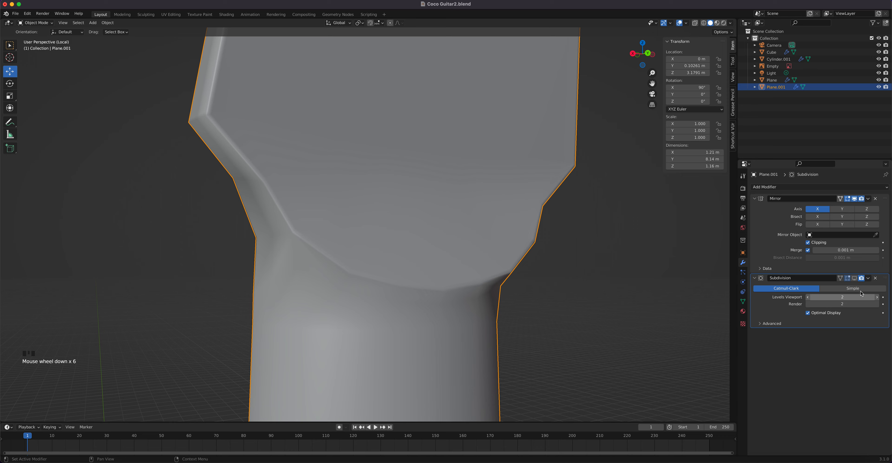
scroll(412, 281, down, 6)
mouse_move(381, 270)
middle_down()
mouse_move(422, 268)
mouse_move(353, 251)
mouse_move(392, 272)
mouse_move(400, 262)
mouse_move(511, 281)
mouse_move(483, 260)
mouse_move(404, 358)
mouse_move(368, 239)
mouse_move(379, 257)
middle_up()
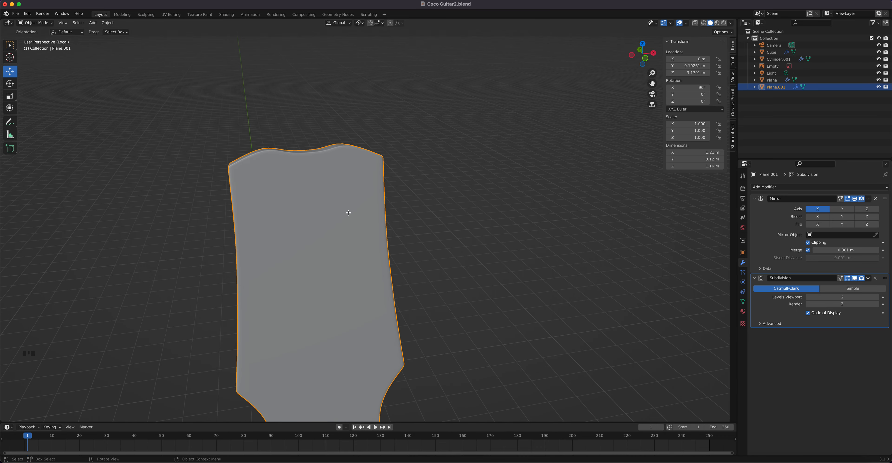
- Select the edges across the peak on the headstock's end face in Edit Mode and set their mean crease to 1.00
key(Tab)
key(grave)
middle_drag(347, 238, 345, 181)
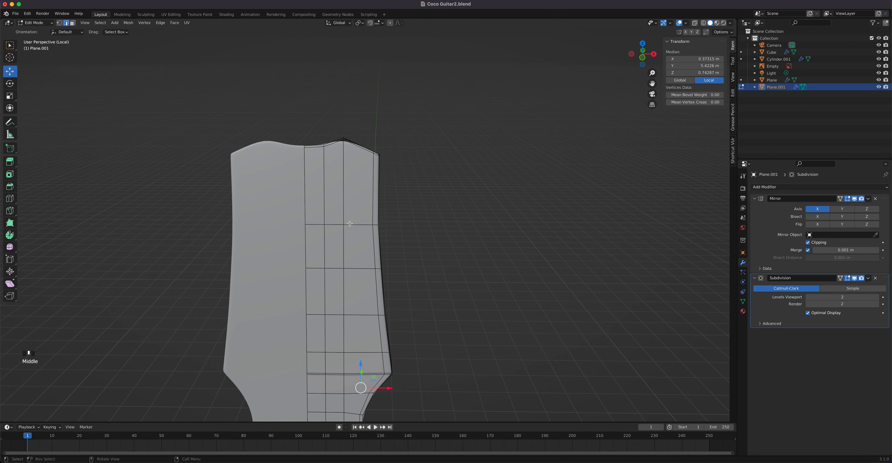
shift+middle_drag(319, 312, 265, 312)
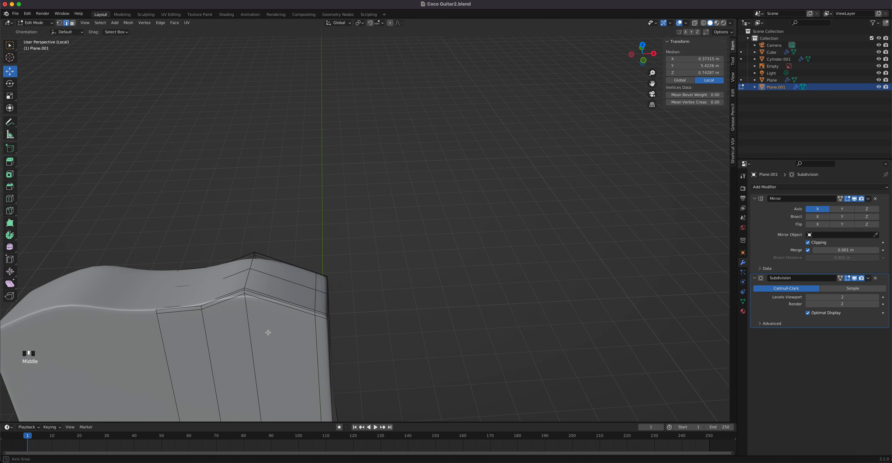
scroll(260, 283, up, 2)
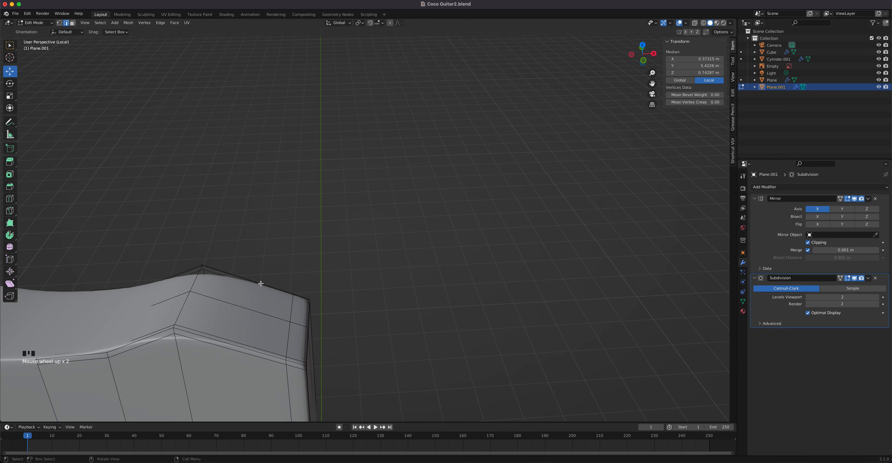
key(2)
click(175, 326)
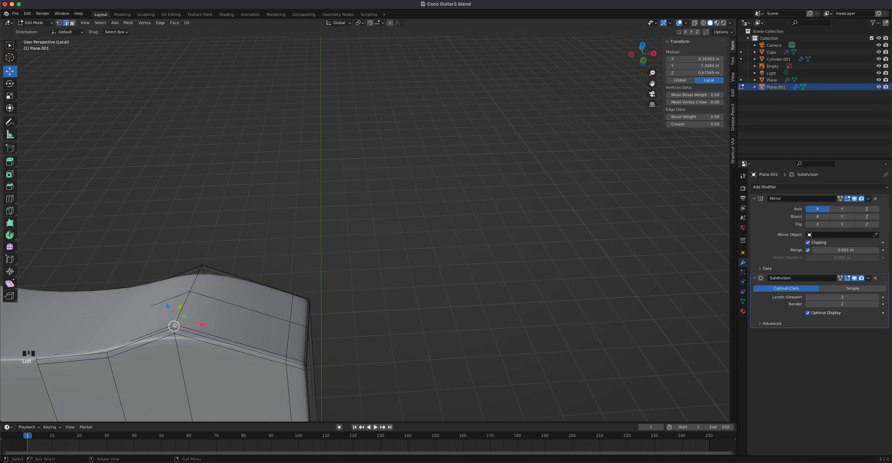
shift+click(190, 295)
shift+click(196, 279)
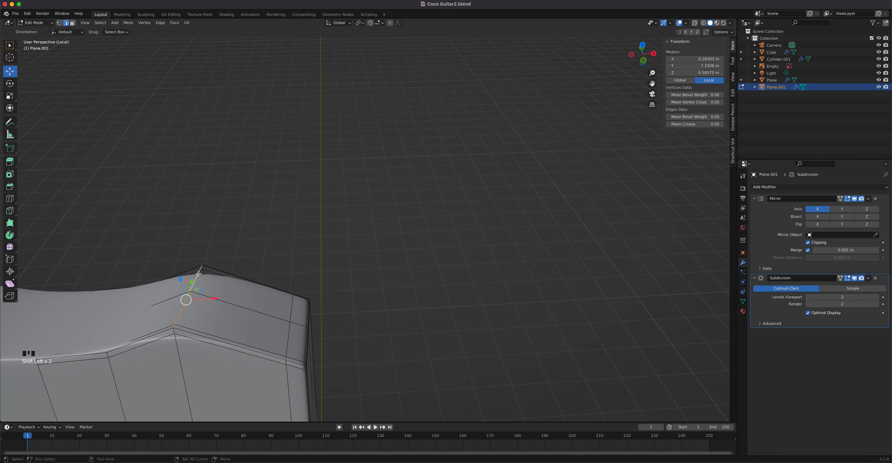
middle_drag(214, 300, 125, 298)
scroll(293, 298, up, 6)
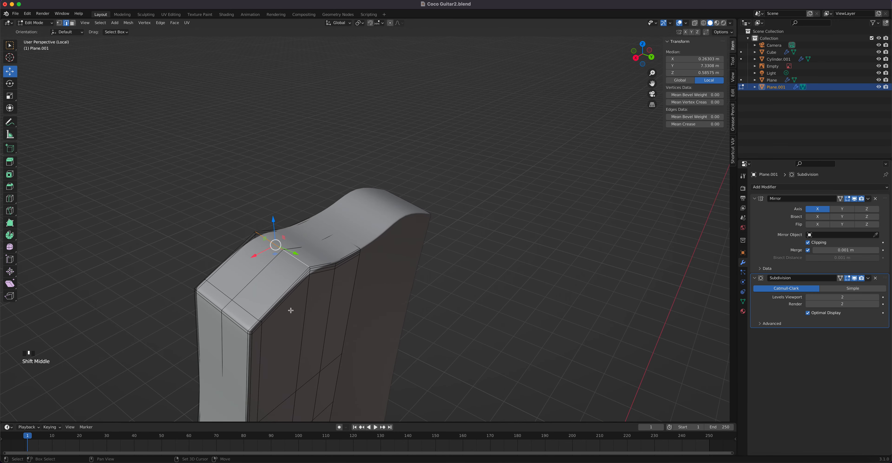
mouse_move(293, 298)
shift+middle_down()
mouse_move(316, 291)
mouse_move(268, 324)
mouse_move(306, 296)
shift+middle_up()
key(KP_Decimal)
middle_drag(362, 275, 393, 233)
scroll(512, 293, down, 5)
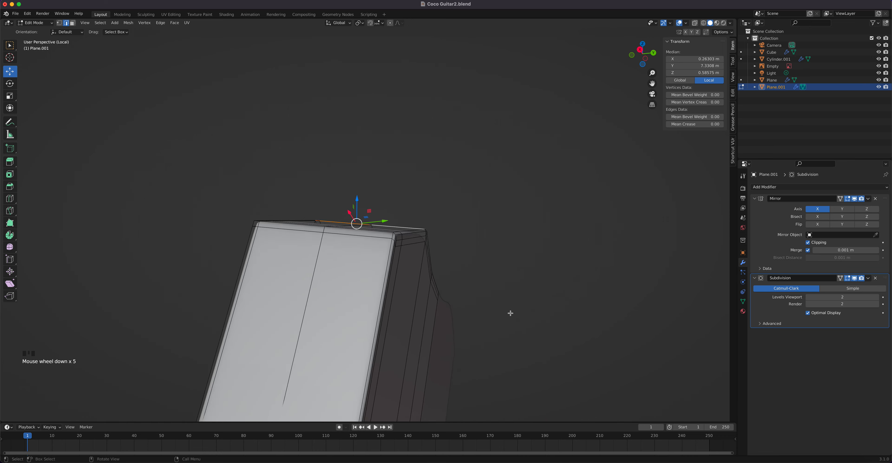
middle_drag(414, 342, 403, 277)
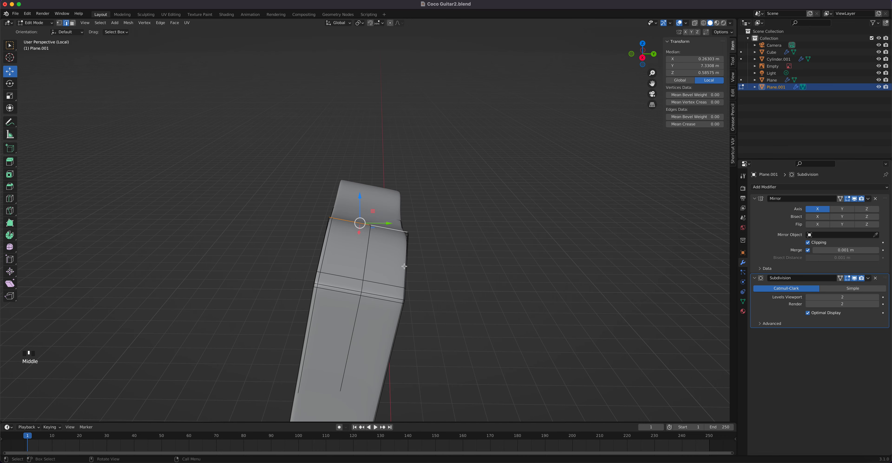
scroll(403, 266, up, 5)
drag(689, 124, 717, 124)
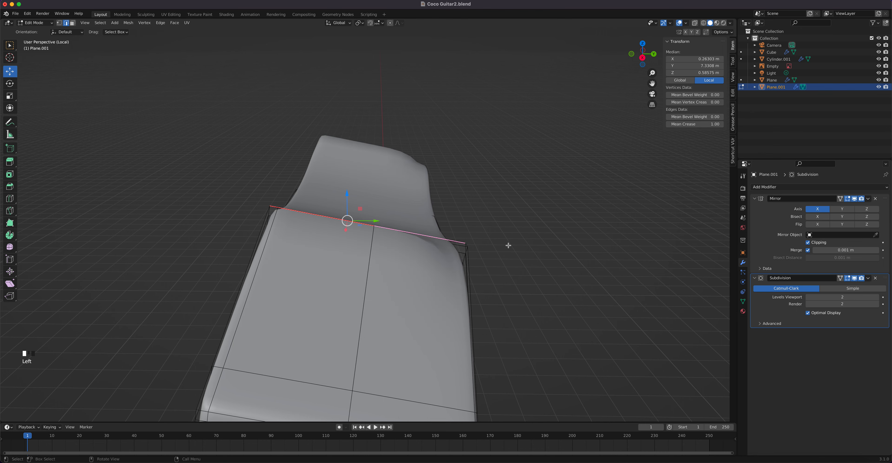
- Set the crease of the short rim edge at the end of the creased ridge to 1.00 and check the smoothed result in Object Mode
middle_drag(507, 247, 459, 260)
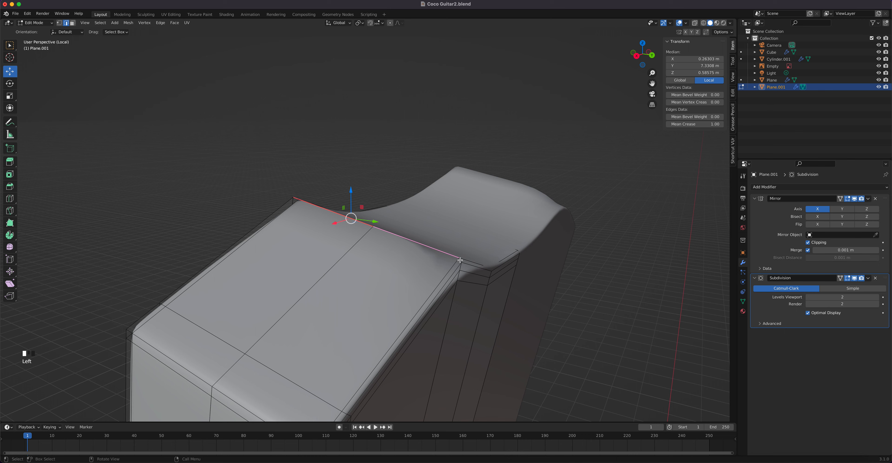
click(460, 259)
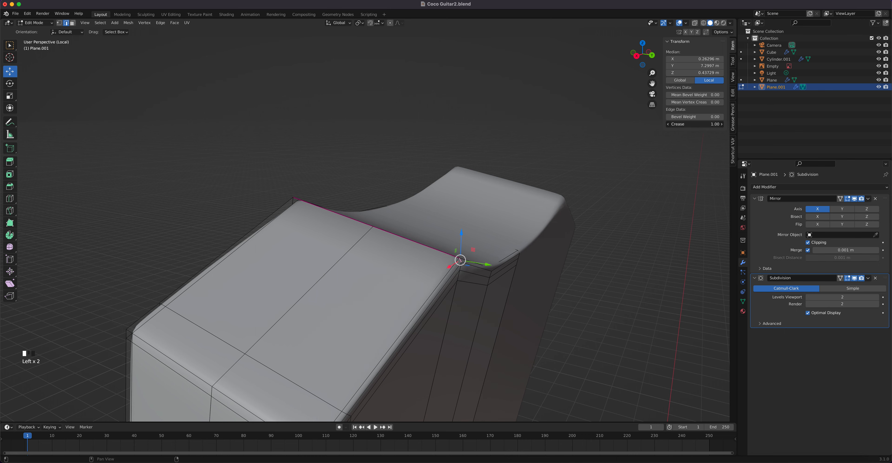
key(Tab)
middle_drag(410, 352, 461, 367)
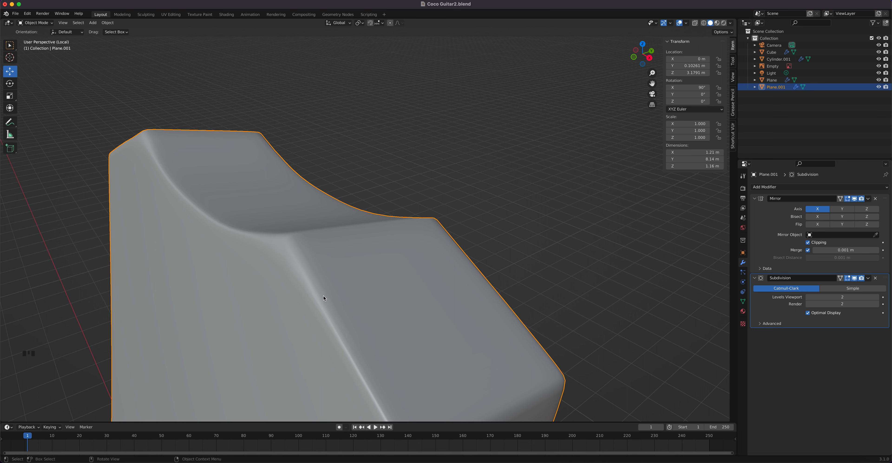
- Undo the creases on the ridge edges across the headstock's end face
key(super+z)
key(super+z)
key(super+z)
key(super+z)
key(super+z)
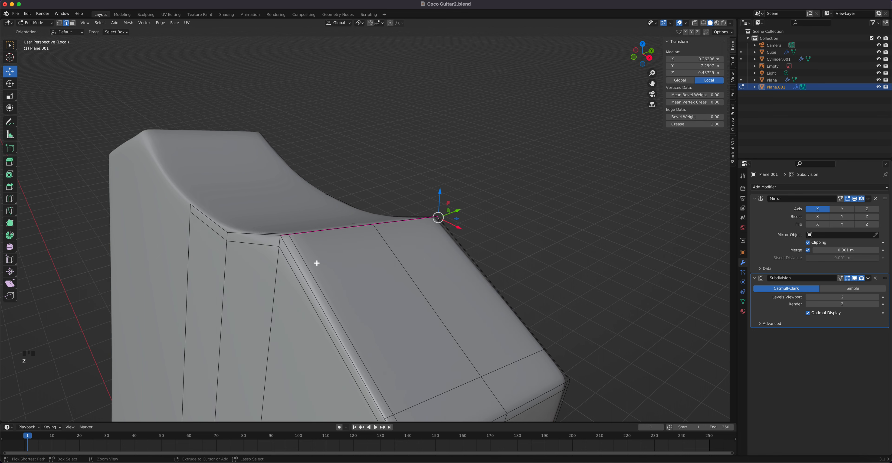
key(super+z)
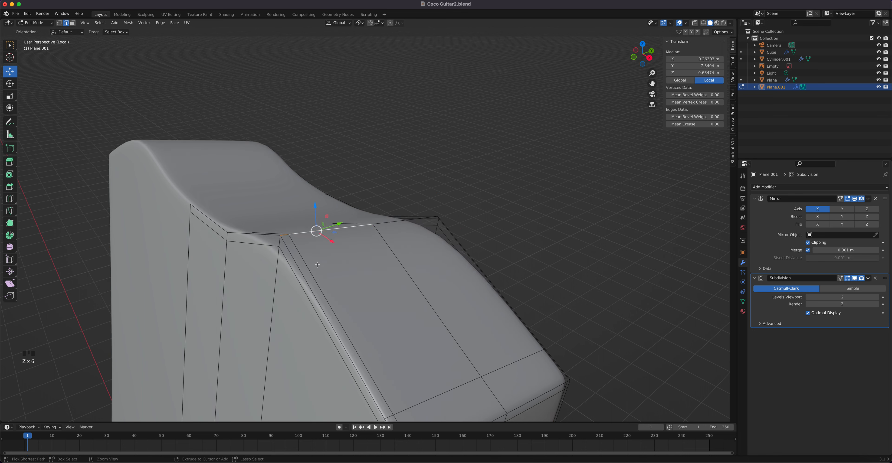
middle_drag(293, 265, 324, 265)
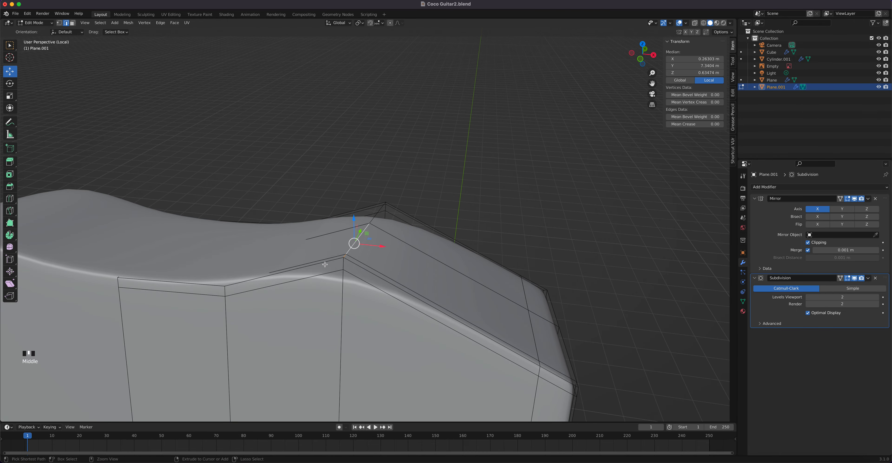
- Add a loop cut on the concave side of the headstock end's peak ridge, slid close to the ridge with factor -0.935
key(ctrl+r)
click(325, 264)
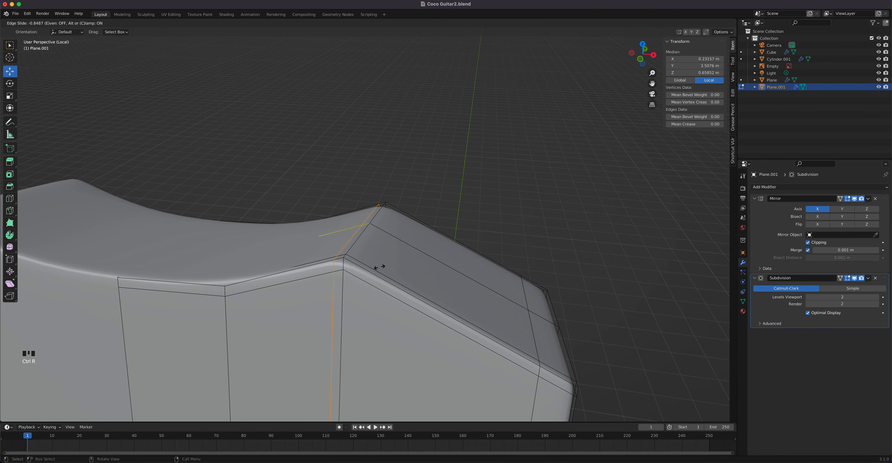
click(384, 267)
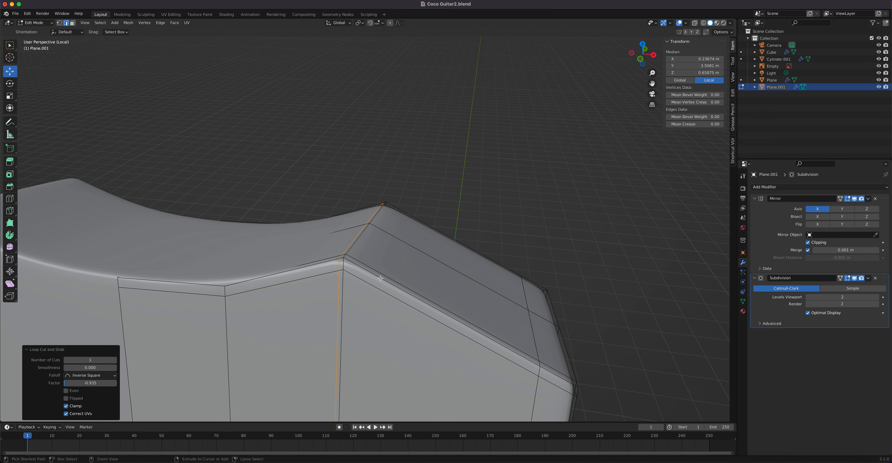
key(Tab)
key(Tab)
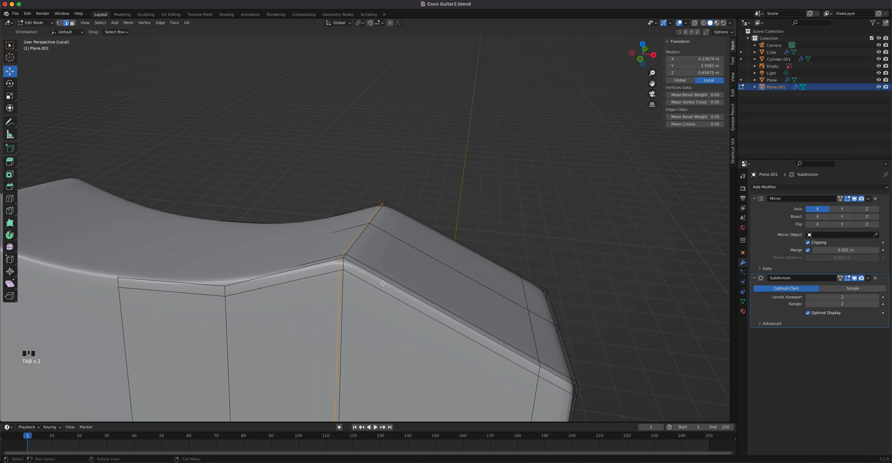
- Add a second loop cut on the sloping side of the peak ridge, slid close to it, and check the smoothed headstock in Object Mode
key(ctrl+r)
click(383, 283)
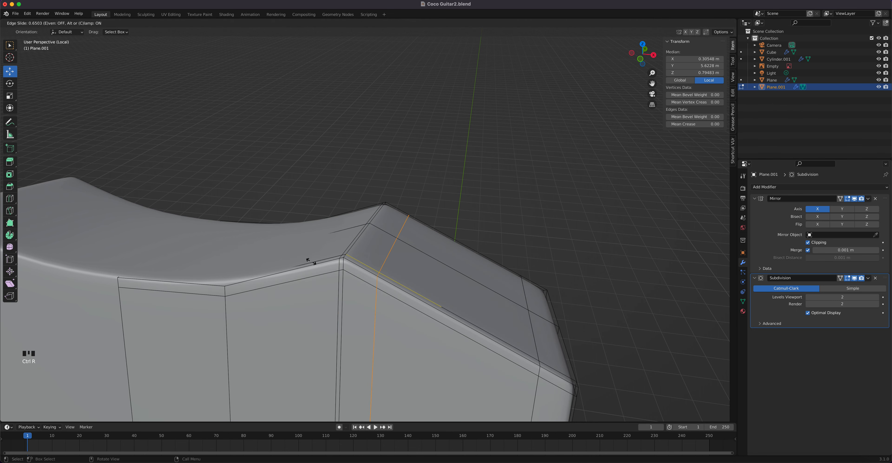
click(280, 252)
key(Tab)
scroll(401, 298, down, 7)
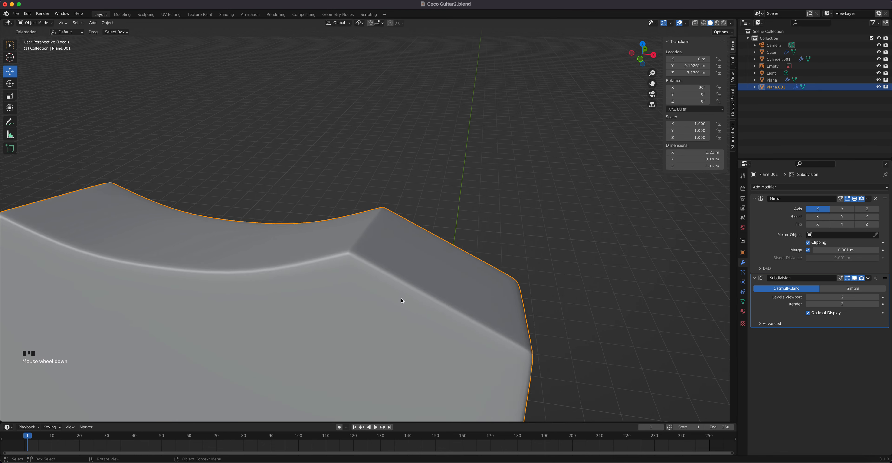
middle_drag(399, 302, 273, 273)
scroll(361, 318, up, 3)
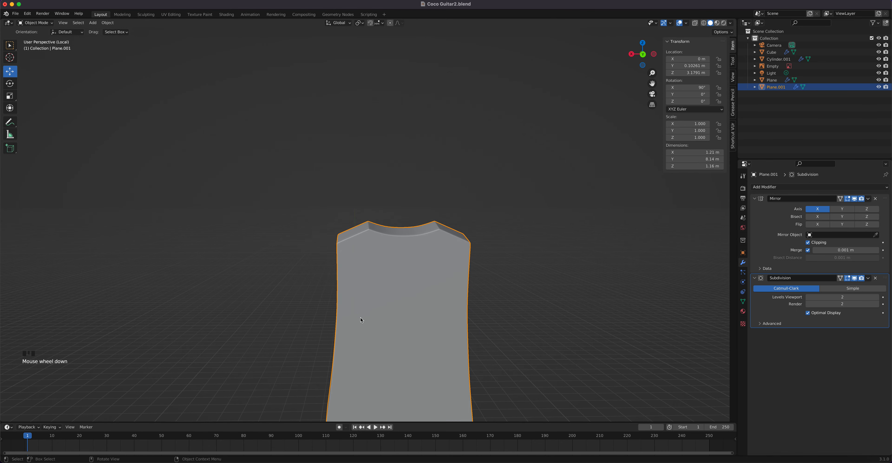
shift+middle_drag(375, 353, 351, 99)
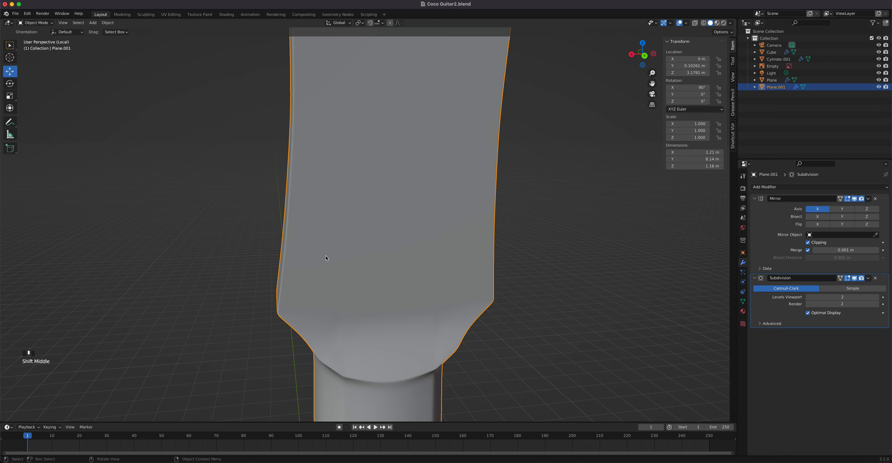
shift+middle_drag(325, 256, 362, 171)
scroll(361, 220, up, 4)
- Hide the Subdivision modifier in the viewport and knife an edge from the rim corner near the neck to the end of the selected loop
key(Tab)
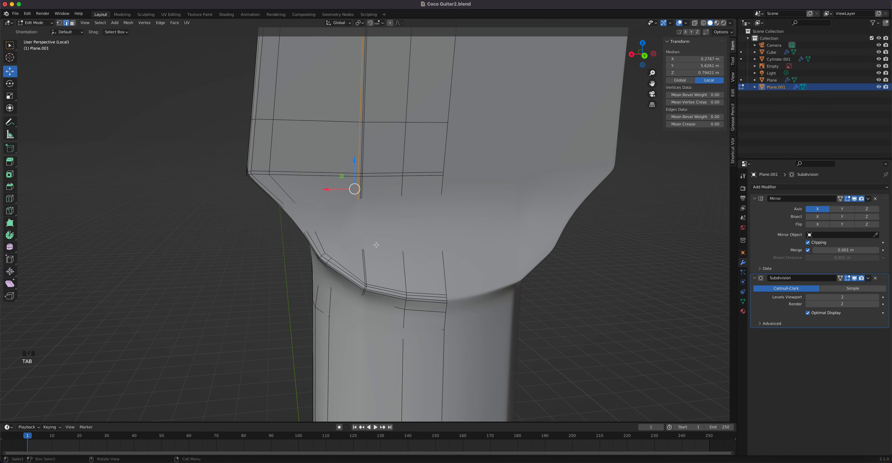
middle_drag(377, 244, 411, 225)
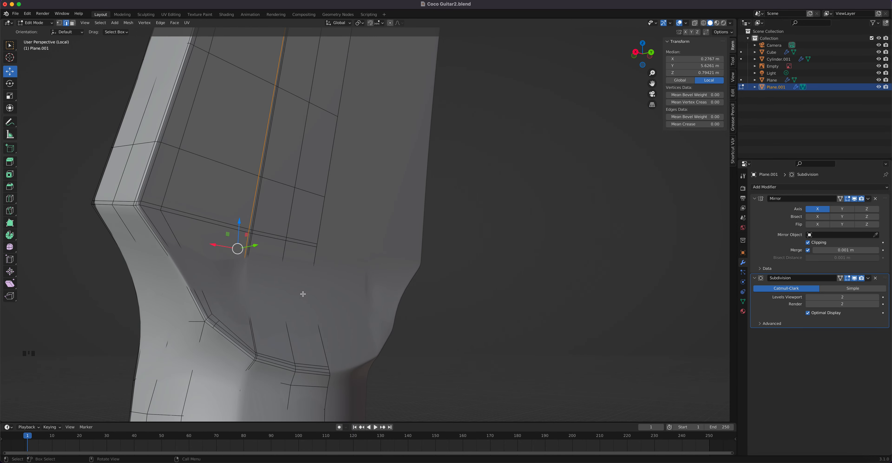
click(855, 279)
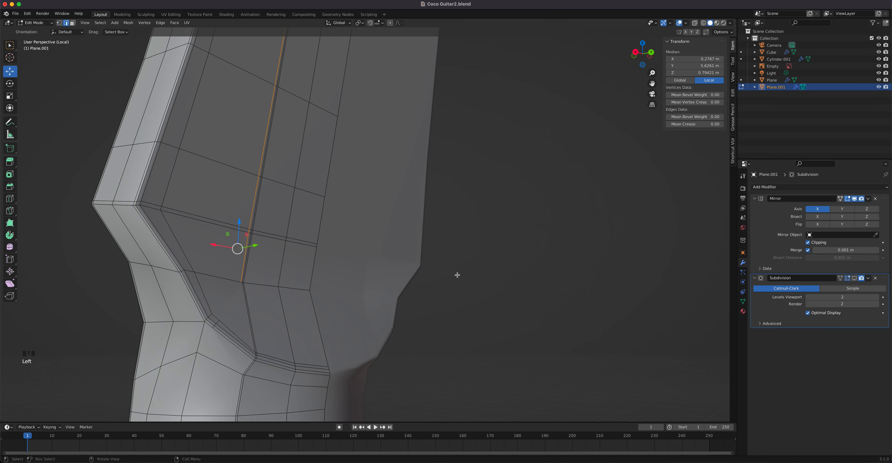
middle_drag(456, 275, 323, 269)
scroll(428, 279, up, 4)
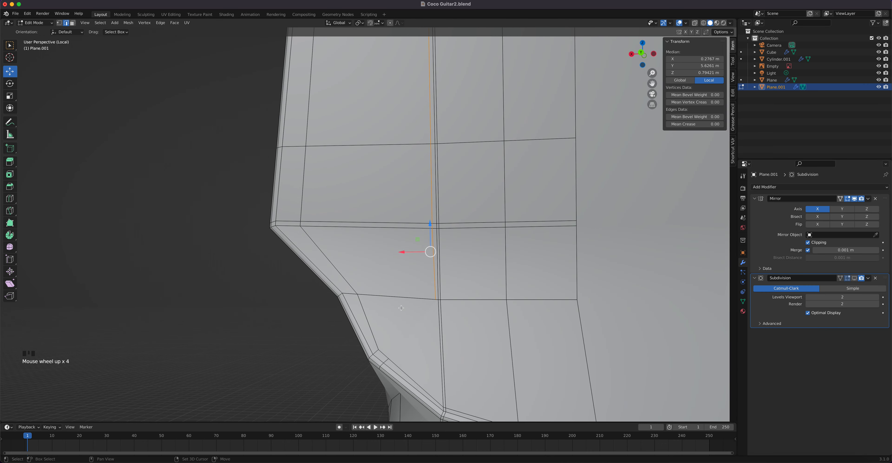
shift+middle_drag(401, 308, 399, 187)
scroll(309, 234, up, 2)
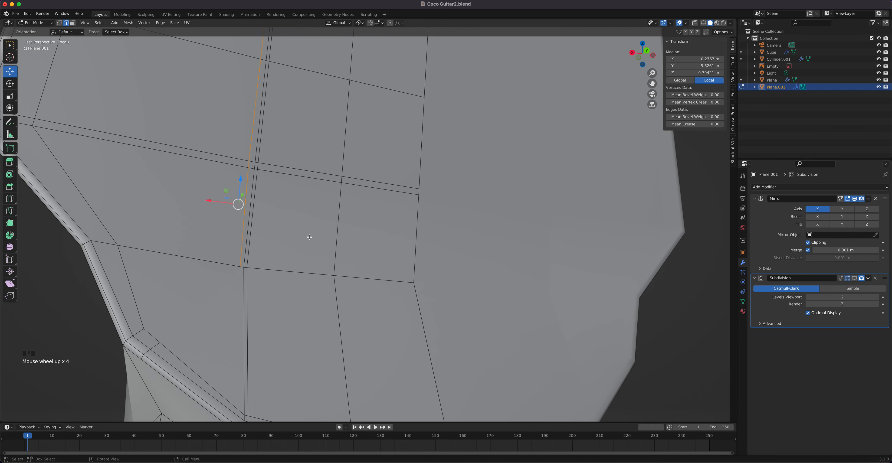
shift+middle_drag(308, 236, 439, 123)
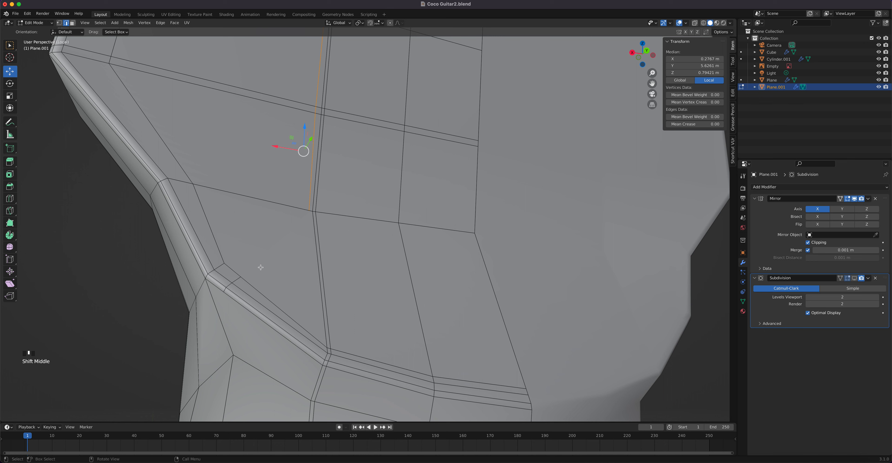
key(k)
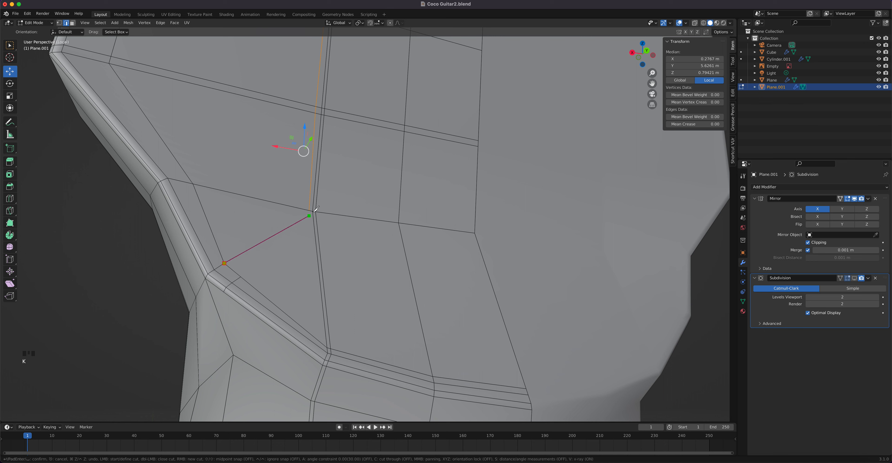
click(309, 209)
key(Return)
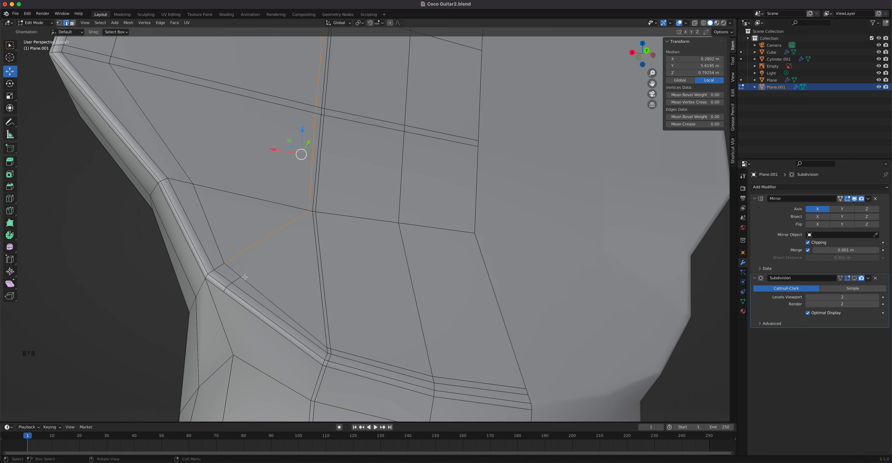
- Knife a second edge from the neighbouring rim vertex to the same loop end and turn the Subdivision viewport display back on
key(k)
click(259, 263)
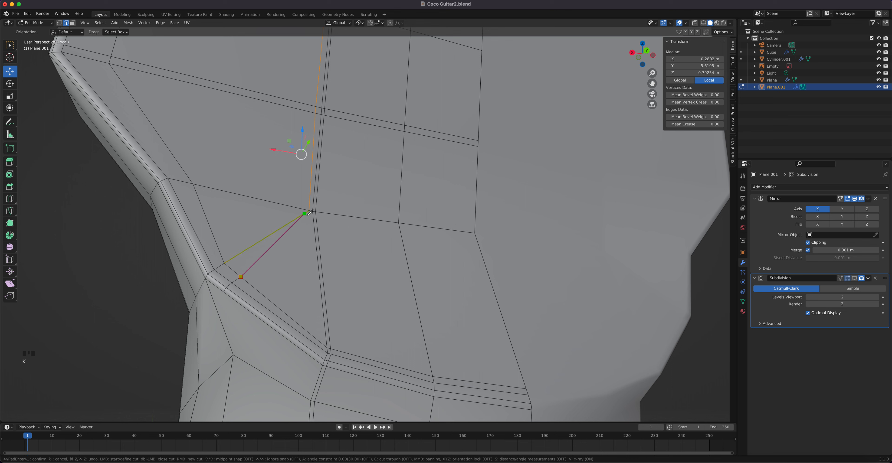
click(309, 210)
key(Return)
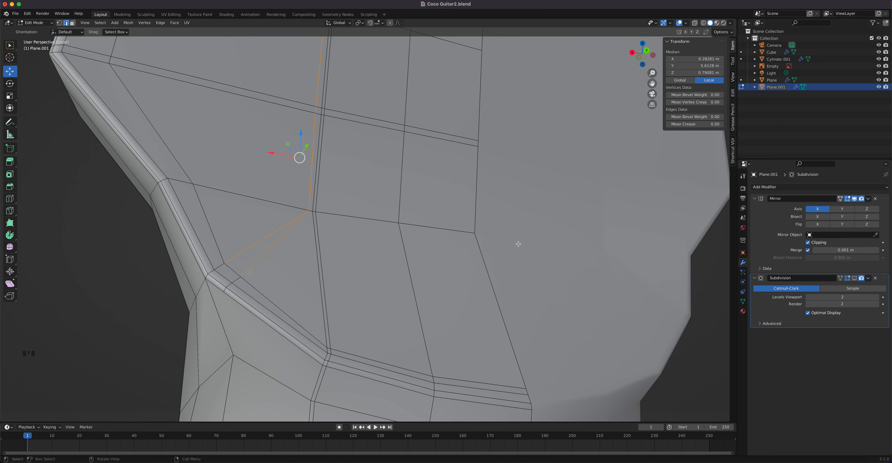
click(854, 279)
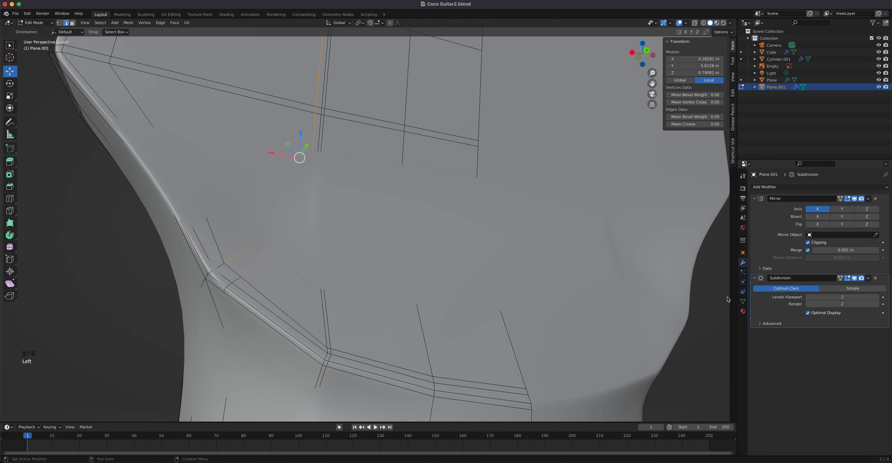
scroll(351, 233, down, 1)
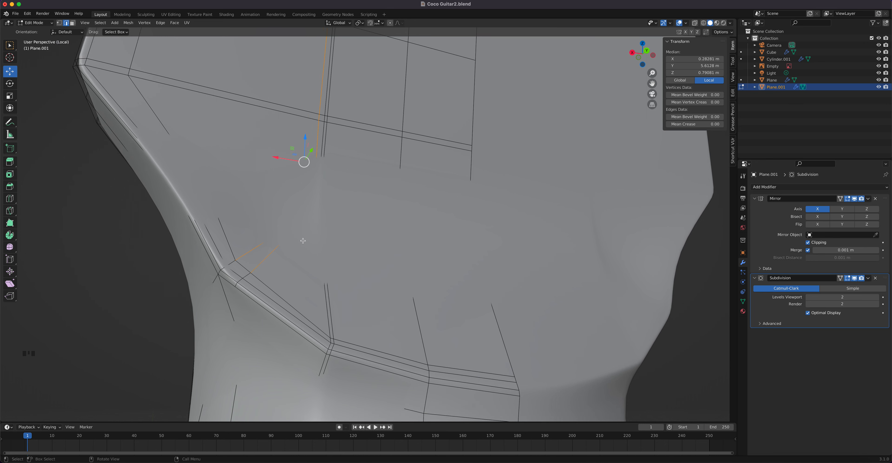
- Undo both knife cuts near the neck and the second loop cut beside the peak ridge
key(ctrl+z)
key(ctrl+z)
key(ctrl+z)
key(ctrl+z)
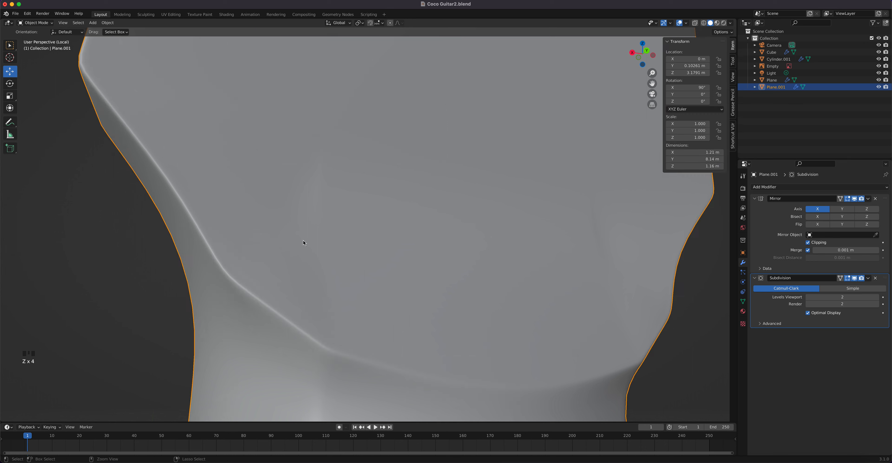
key(ctrl+z)
key(ctrl+z)
key(ctrl+z)
key(ctrl+z)
scroll(381, 282, down, 8)
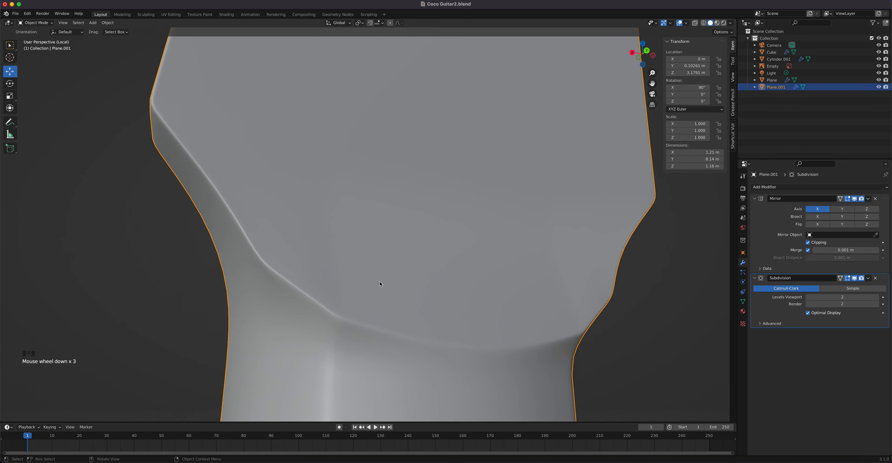
- Return to Edit Mode and undo the remaining loop cut beside the peak ridge
key(Tab)
scroll(378, 266, up, 3)
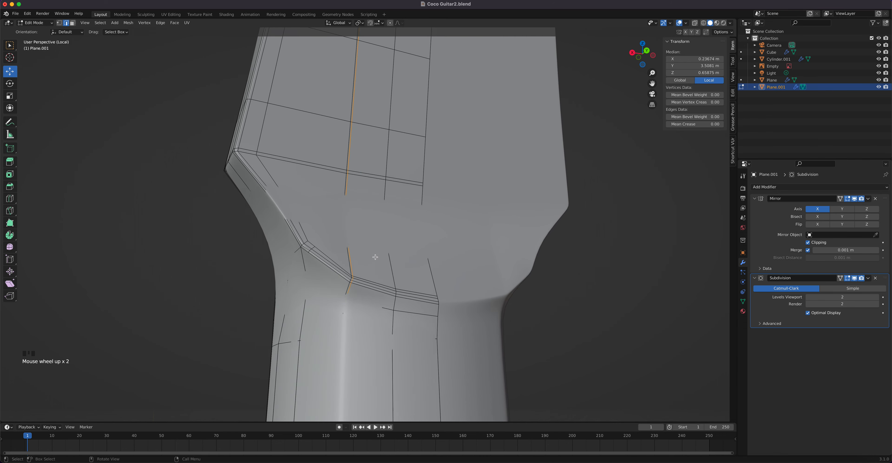
shift+middle_drag(372, 246, 384, 383)
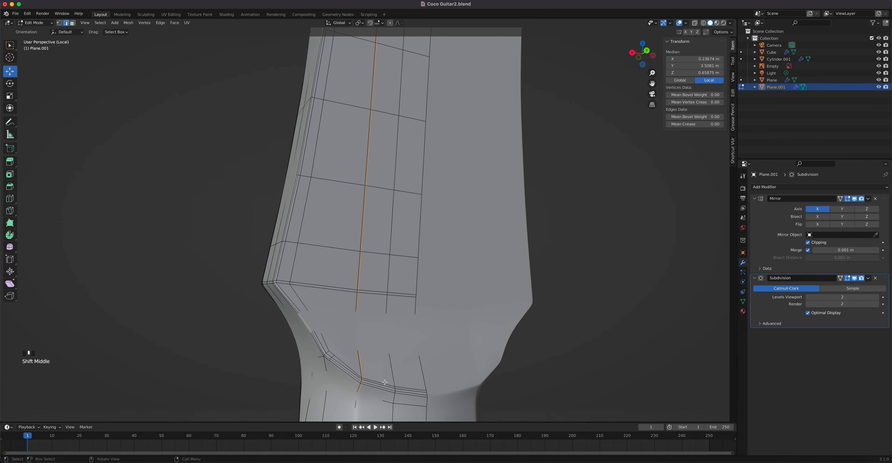
key(ctrl+z)
key(ctrl+z)
key(ctrl+z)
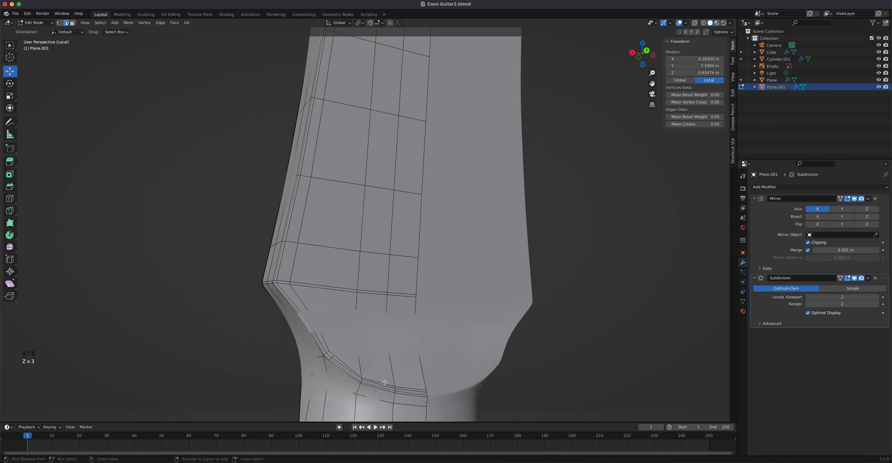
- Turn off Clipping in the headstock's Mirror modifier
scroll(377, 362, up, 1)
scroll(371, 326, down, 4)
shift+middle_drag(384, 288, 384, 327)
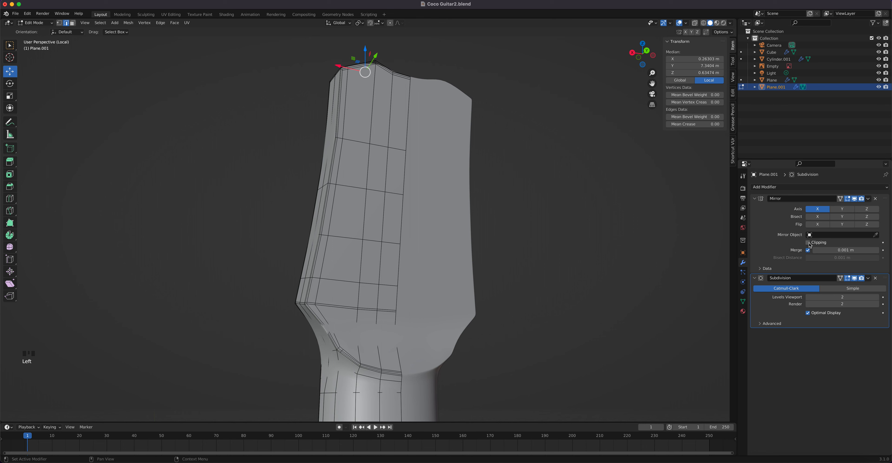
- Select all faces of the headstock's flat face from the end peak down to the neck in face select mode and inset them
key(3)
click(399, 135)
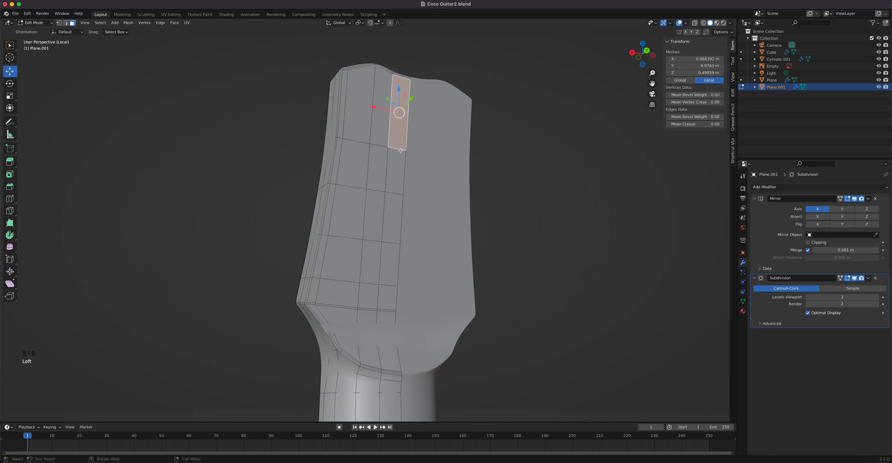
shift+click(395, 172)
shift+click(391, 216)
shift+click(391, 267)
shift+click(388, 298)
shift+click(386, 319)
shift+click(371, 353)
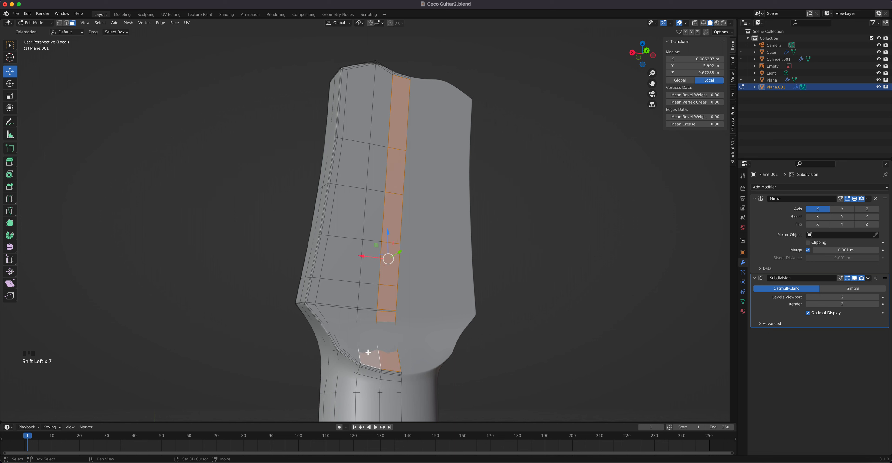
shift+click(354, 351)
shift+click(335, 313)
shift+click(366, 316)
shift+click(368, 296)
shift+click(353, 308)
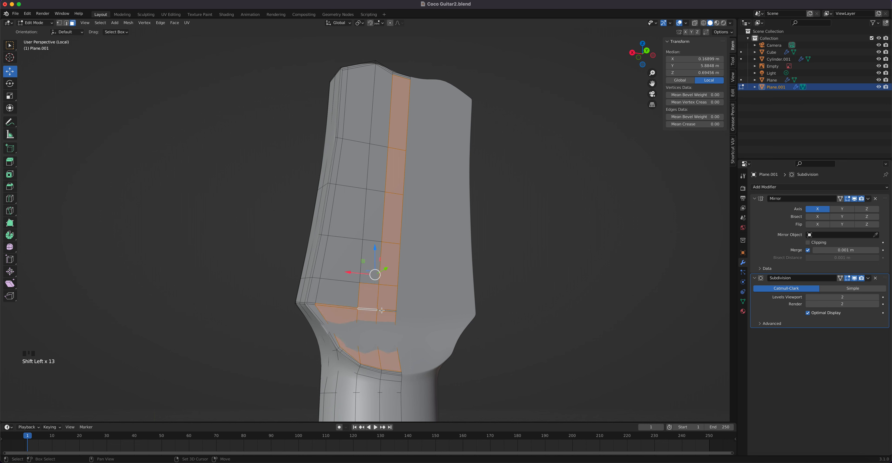
shift+click(337, 297)
shift+click(343, 258)
shift+click(373, 260)
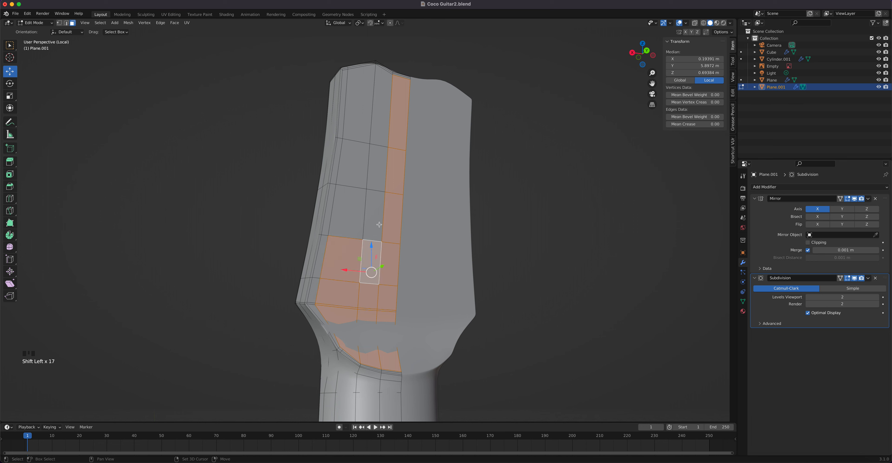
shift+click(376, 222)
shift+click(351, 217)
shift+click(353, 163)
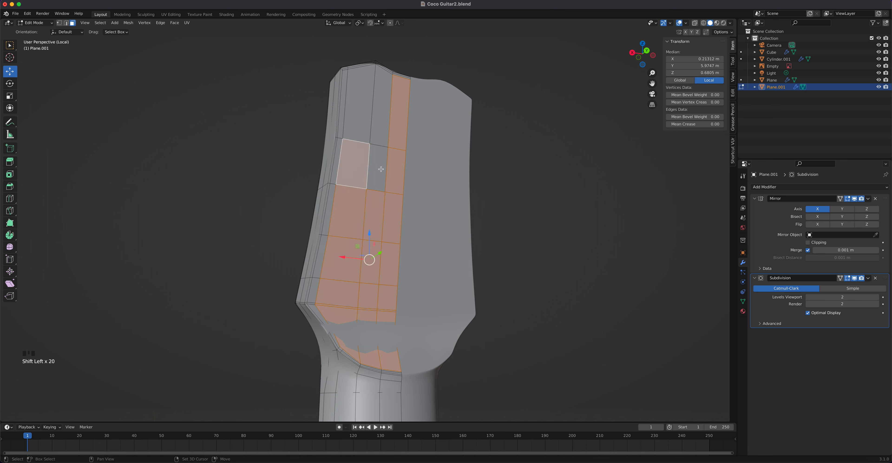
shift+click(383, 156)
shift+click(380, 131)
shift+click(361, 120)
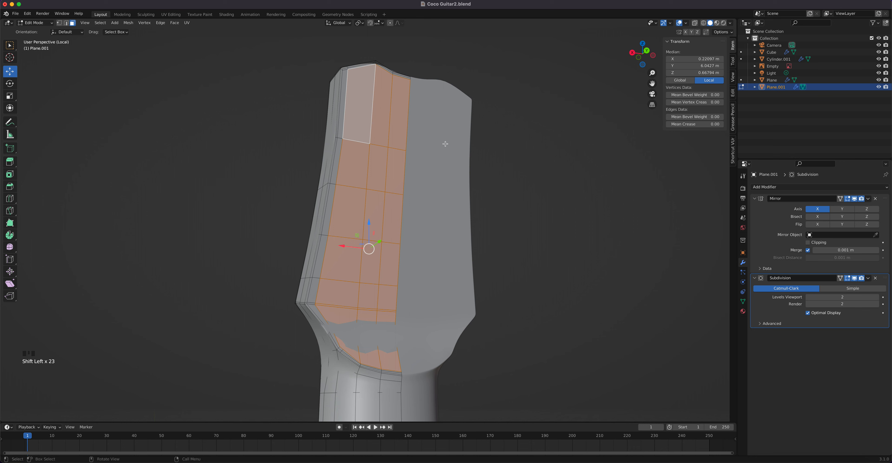
key(i)
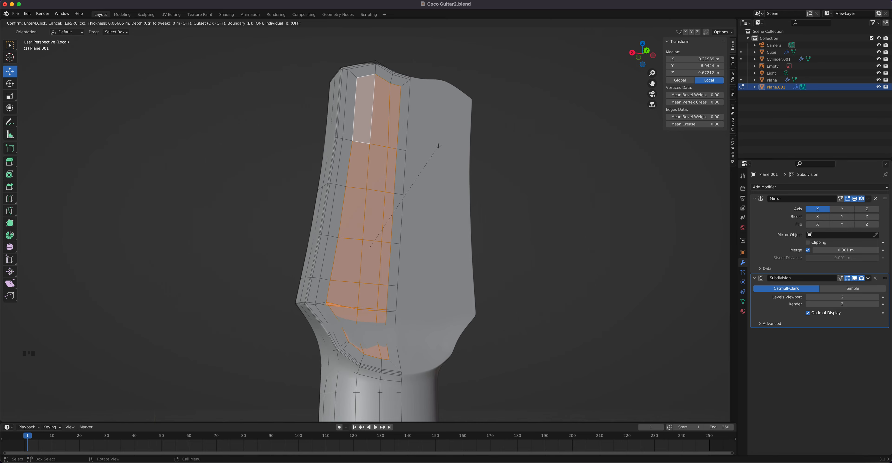
click(426, 169)
- Undo the inset and check the smoothed transition between headstock and neck in Object Mode
mouse_move(424, 173)
middle_down()
mouse_move(451, 253)
mouse_move(408, 231)
mouse_move(366, 190)
mouse_move(440, 186)
mouse_move(438, 173)
middle_up()
key(ctrl+z)
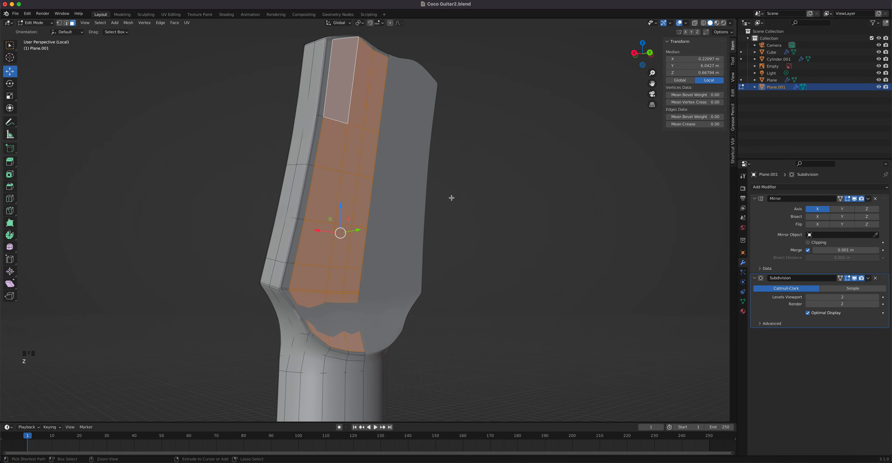
scroll(363, 272, up, 1)
scroll(363, 272, up, 2)
shift+middle_drag(372, 305, 394, 195)
key(Tab)
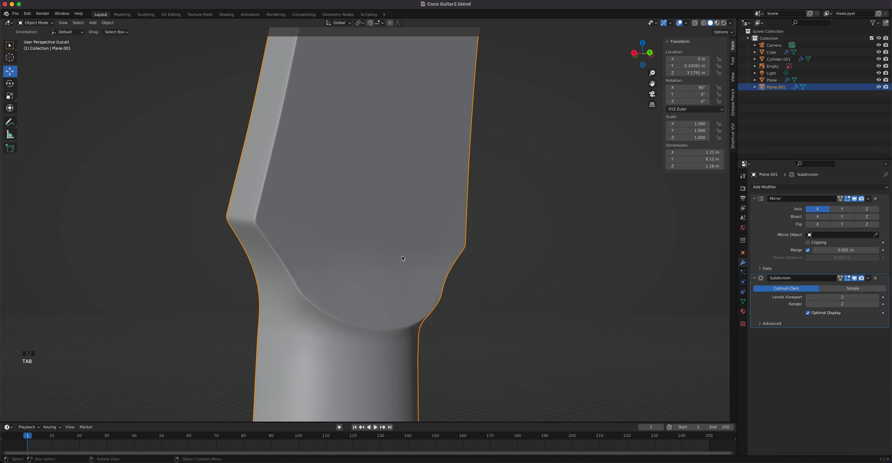
middle_drag(404, 259, 385, 271)
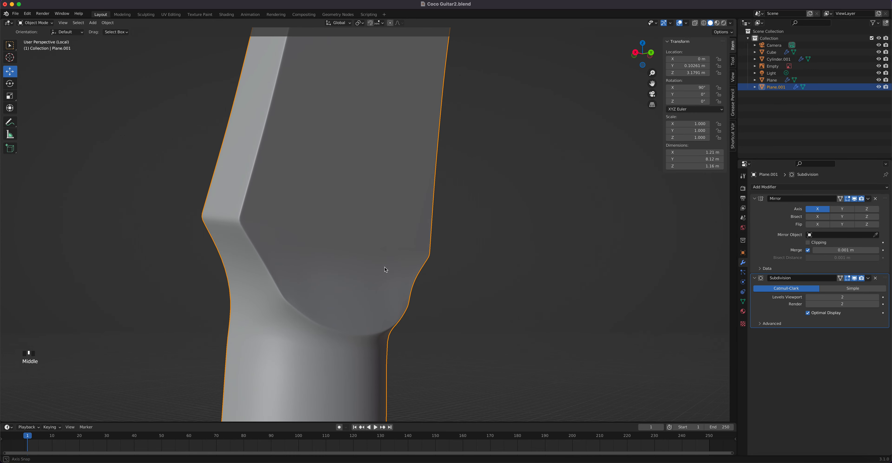
- Return to Edit Mode and turn off the Subdivision modifier's viewport display to expose the cage at the headstock-neck corner
key(Tab)
scroll(323, 289, up, 2)
shift+middle_drag(293, 304, 321, 258)
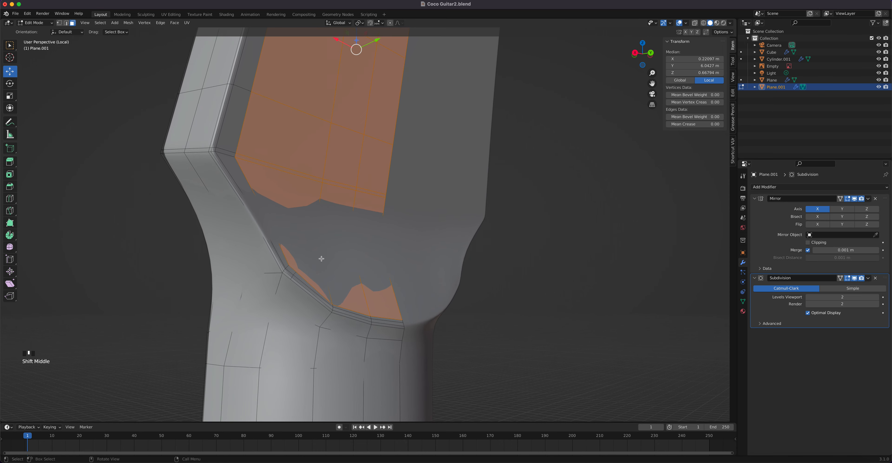
scroll(300, 285, up, 4)
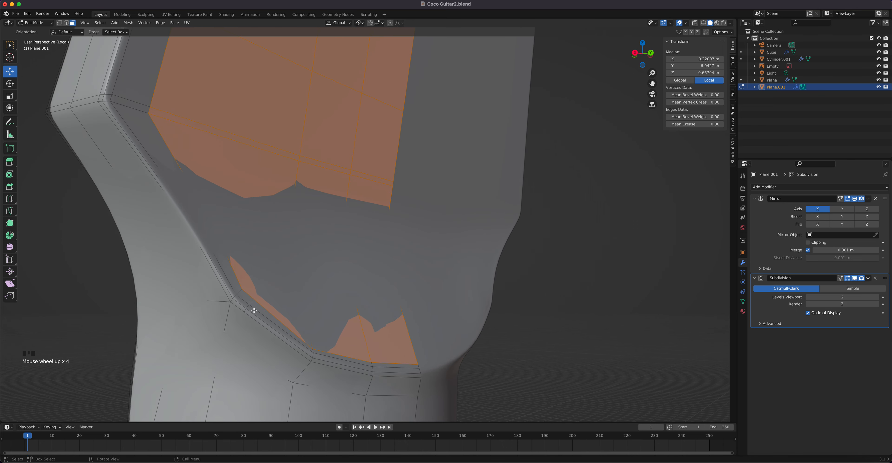
click(855, 278)
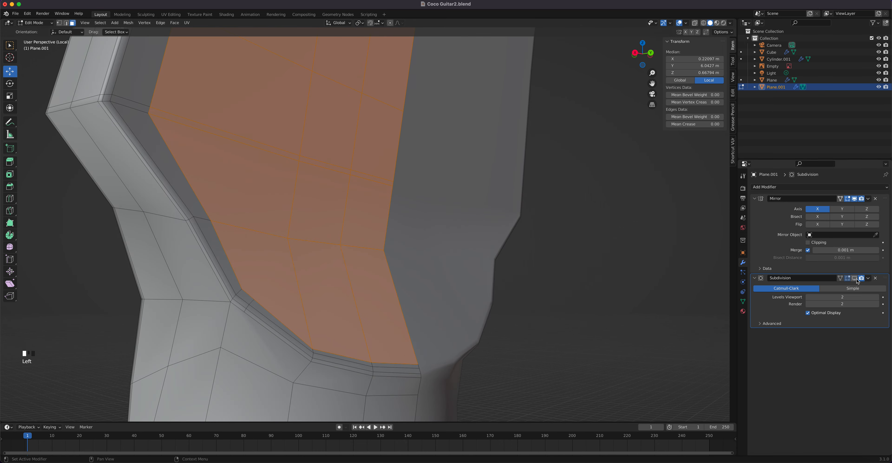
mouse_move(350, 278)
middle_down()
mouse_move(359, 282)
mouse_move(348, 284)
middle_up()
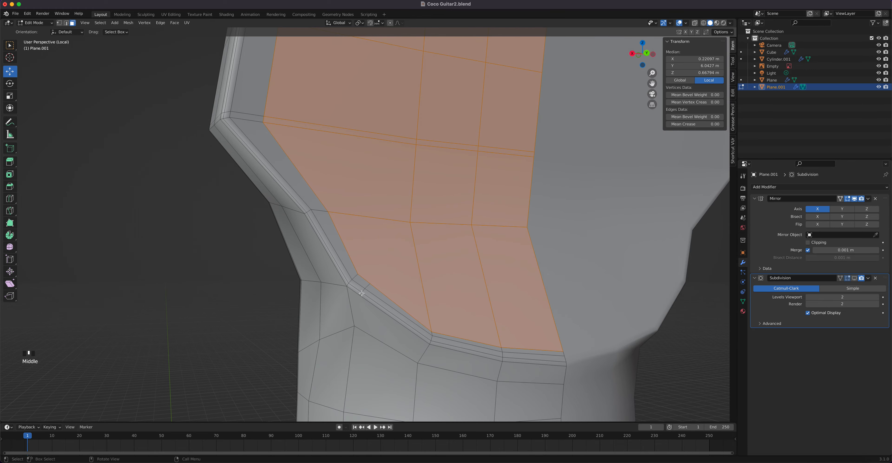
- Select the short cross edges on the rim beside the headstock-neck corner in edge select mode and dissolve them
scroll(361, 293, up, 5)
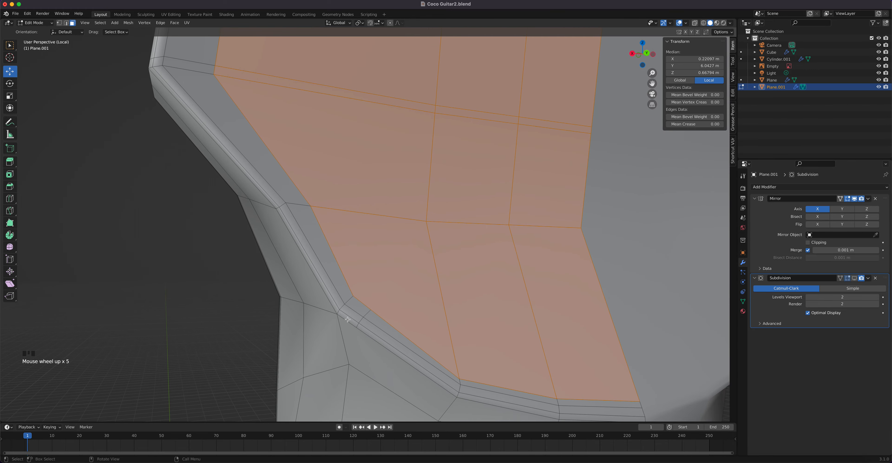
key(2)
click(357, 328)
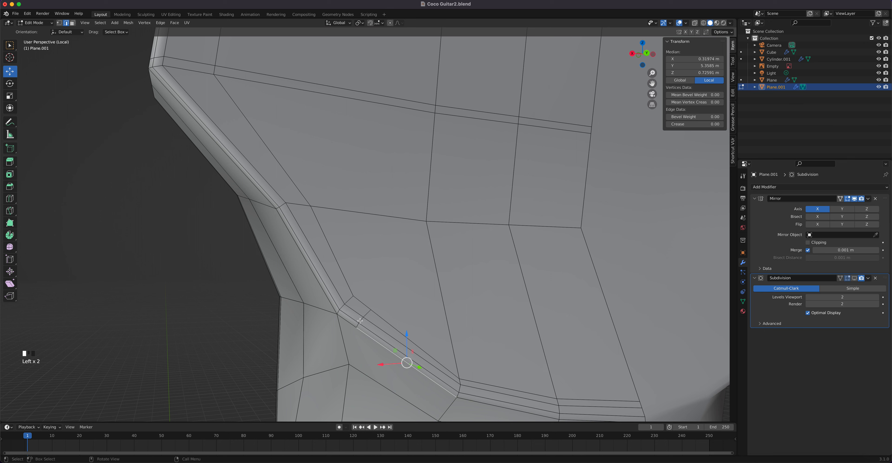
click(360, 320)
shift+click(358, 325)
shift+click(368, 314)
key(x)
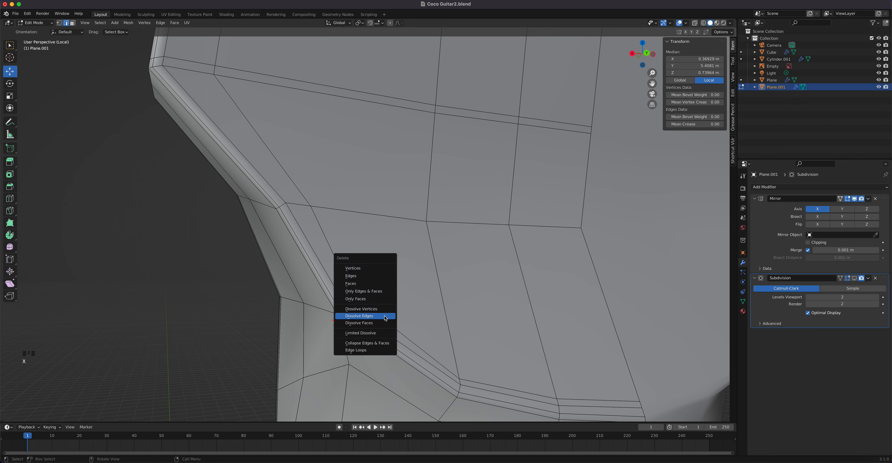
click(385, 318)
- Turn the Subdivision modifier's viewport display back on and check the smoothed rim in Object Mode before returning to Edit Mode
key(Tab)
key(Tab)
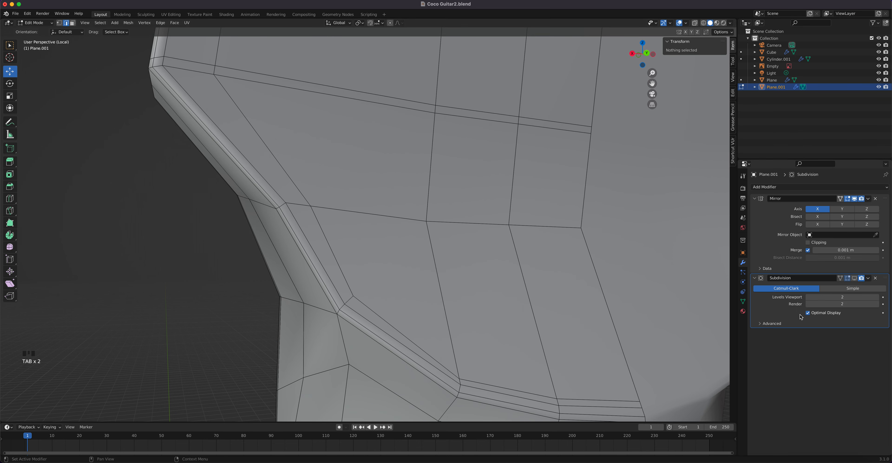
click(854, 279)
key(Tab)
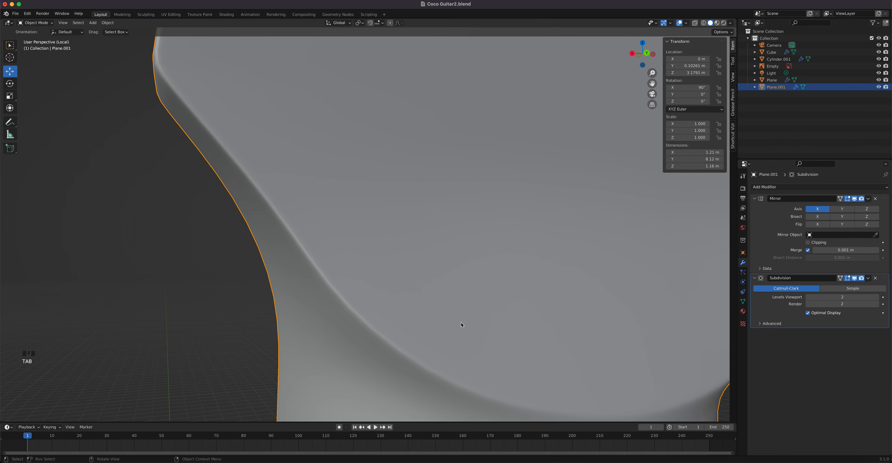
scroll(461, 322, down, 11)
middle_drag(391, 269, 472, 235)
scroll(394, 193, up, 5)
key(Tab)
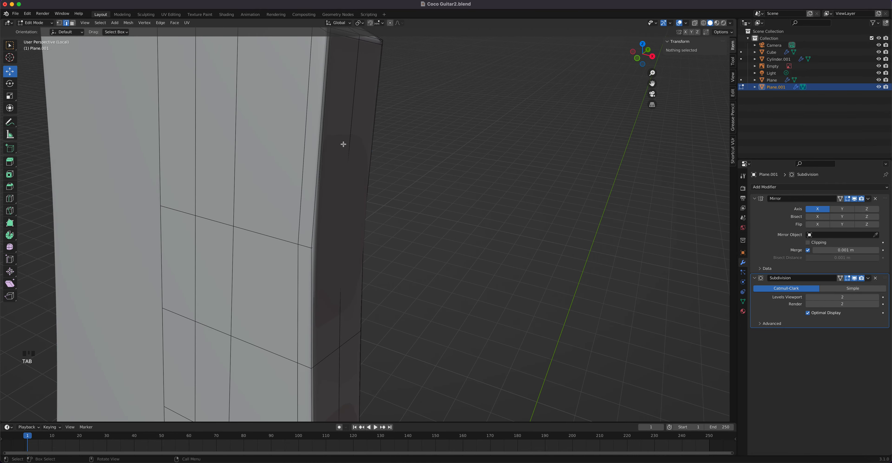
- Select the edge loop along the headstock's flat-face rim and examine its run between the end notch and the neck
middle_drag(343, 143, 364, 303)
scroll(260, 223, up, 2)
mouse_move(261, 222)
middle_down()
mouse_move(323, 250)
mouse_move(245, 247)
mouse_move(254, 231)
middle_up()
click(262, 172)
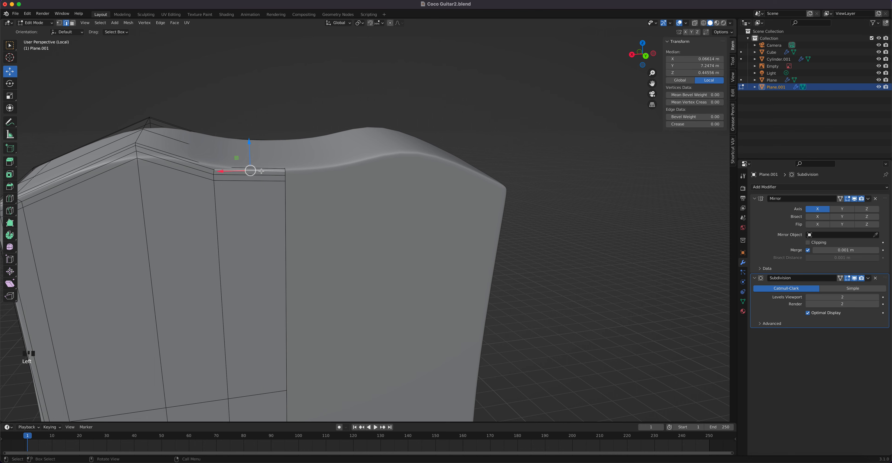
middle_drag(261, 171, 328, 195)
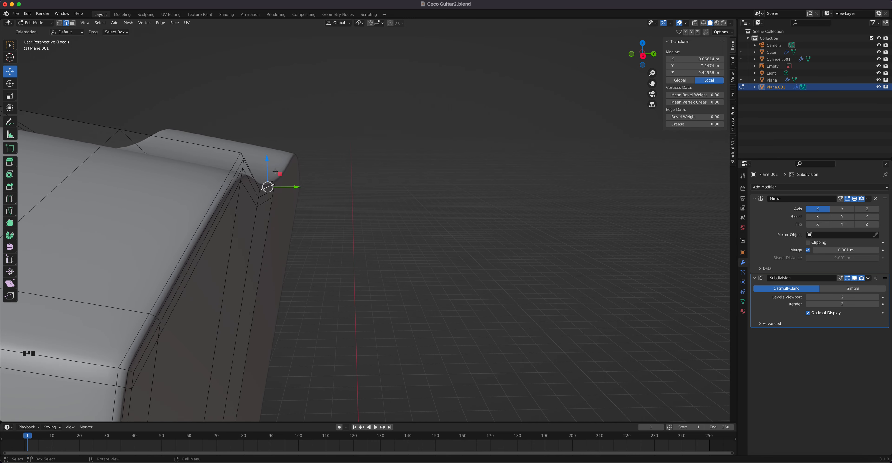
click(238, 165)
alt+click(238, 166)
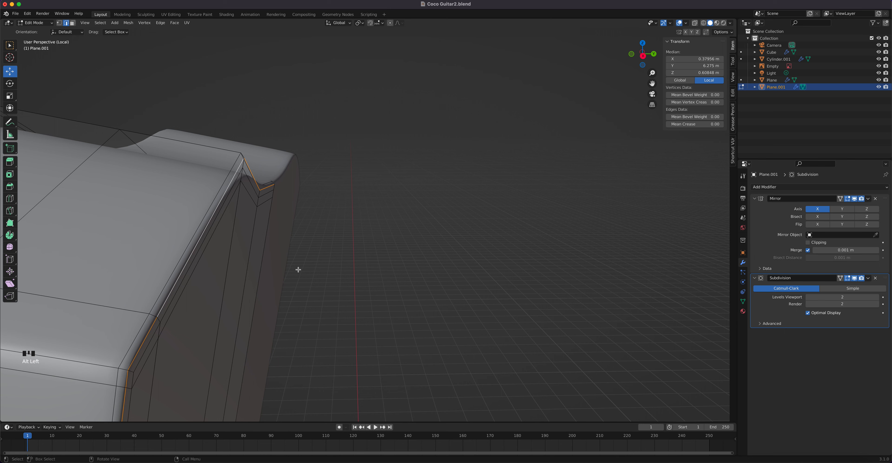
scroll(298, 270, down, 5)
shift+middle_drag(335, 323, 289, 124)
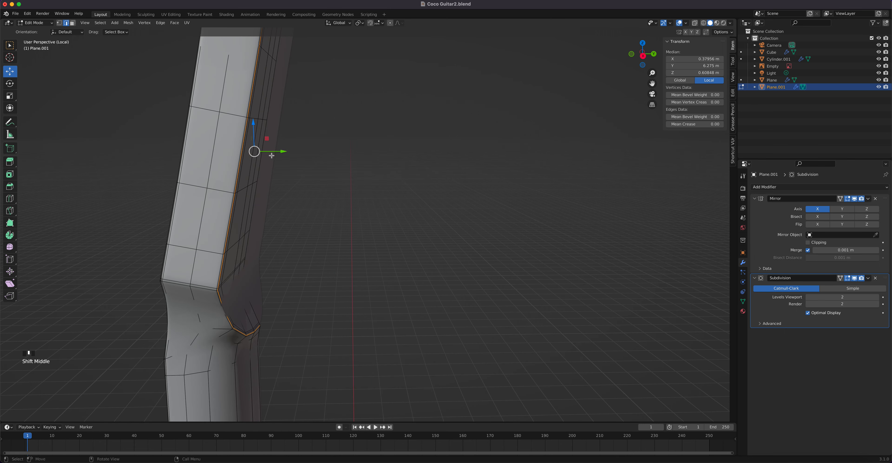
shift+middle_drag(271, 156, 303, 359)
scroll(337, 175, up, 5)
shift+middle_drag(318, 160, 336, 298)
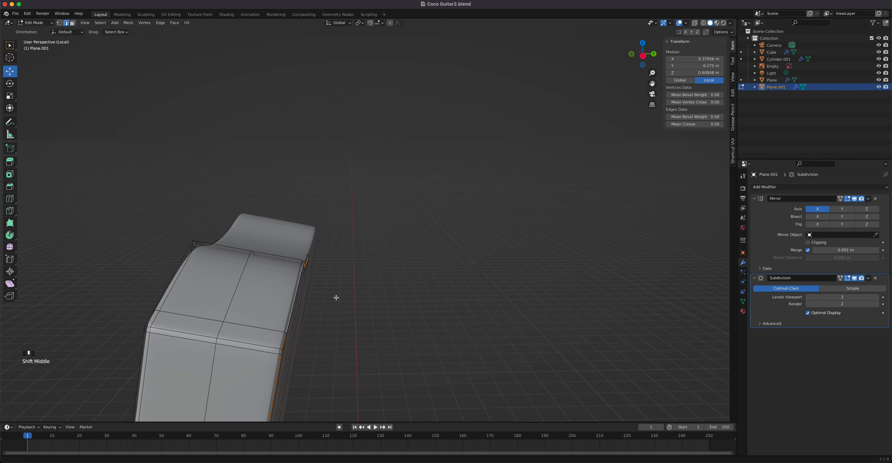
scroll(306, 269, up, 3)
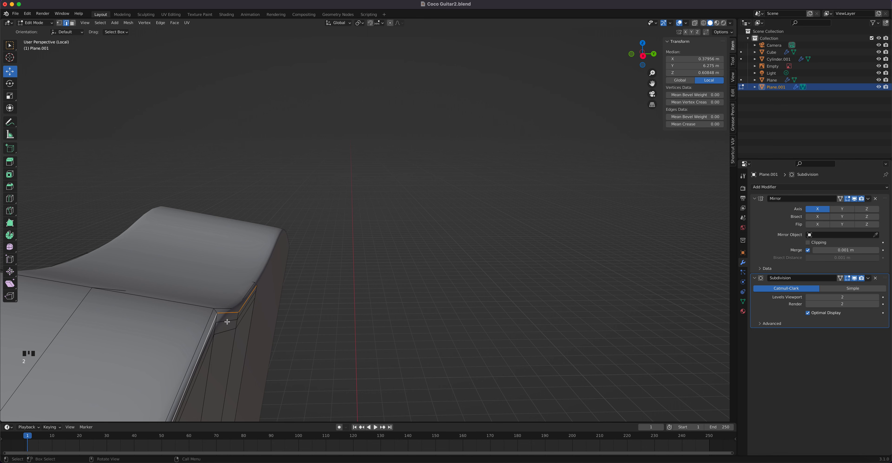
- Select the connected edges across the peak ridge of the headstock's end face and set their mean crease to 1.00
click(214, 312)
shift+click(197, 303)
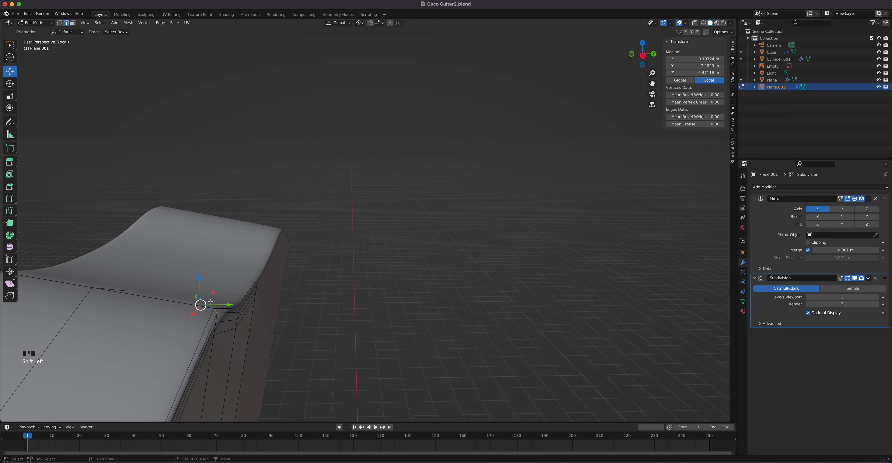
middle_drag(199, 304, 226, 310)
click(221, 308)
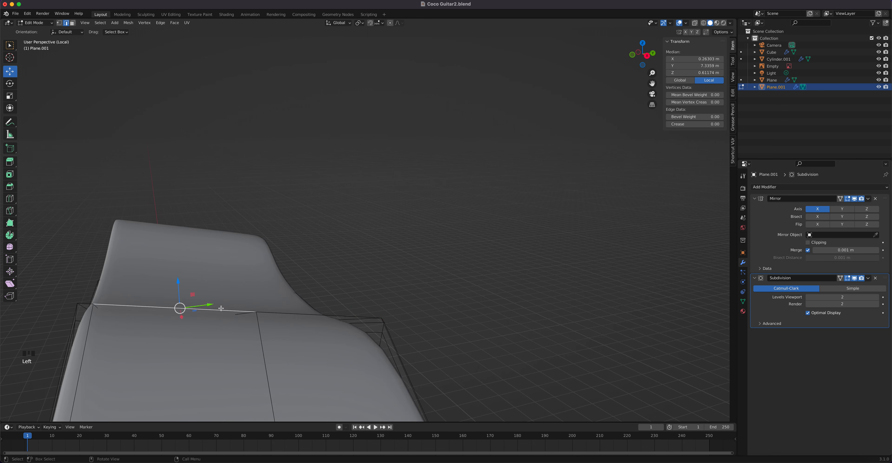
shift+click(283, 311)
middle_drag(388, 322, 203, 333)
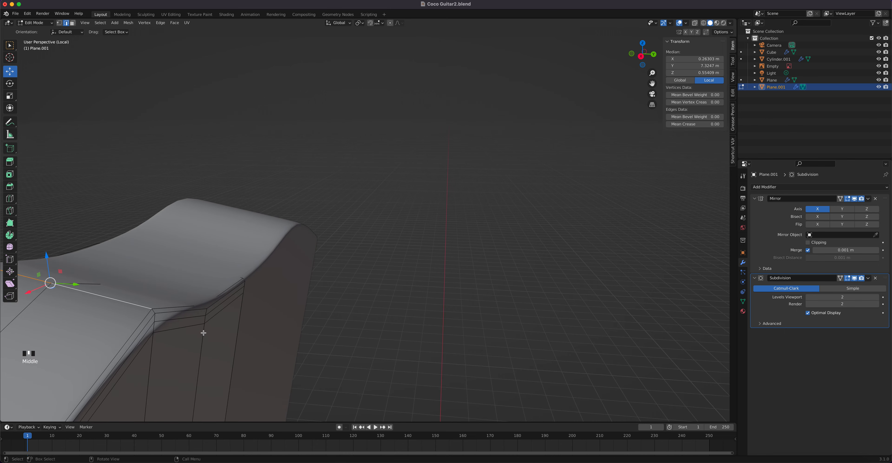
shift+click(154, 312)
middle_drag(155, 311, 271, 319)
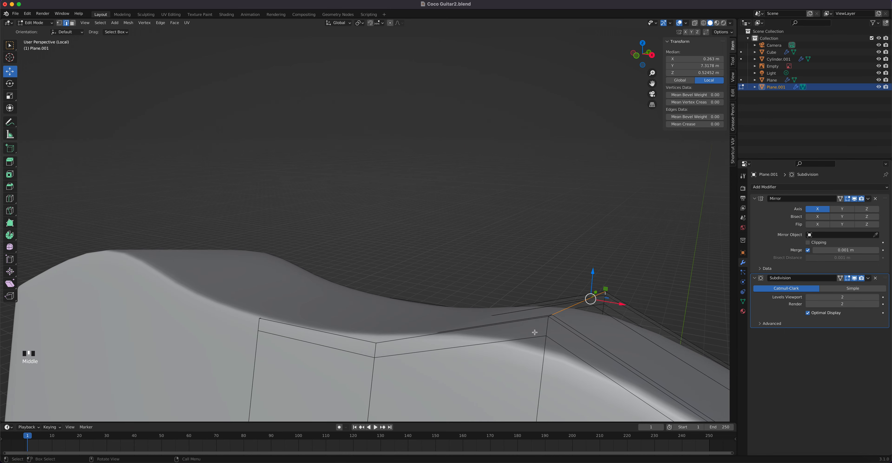
scroll(544, 332, up, 2)
shift+middle_drag(544, 340, 390, 366)
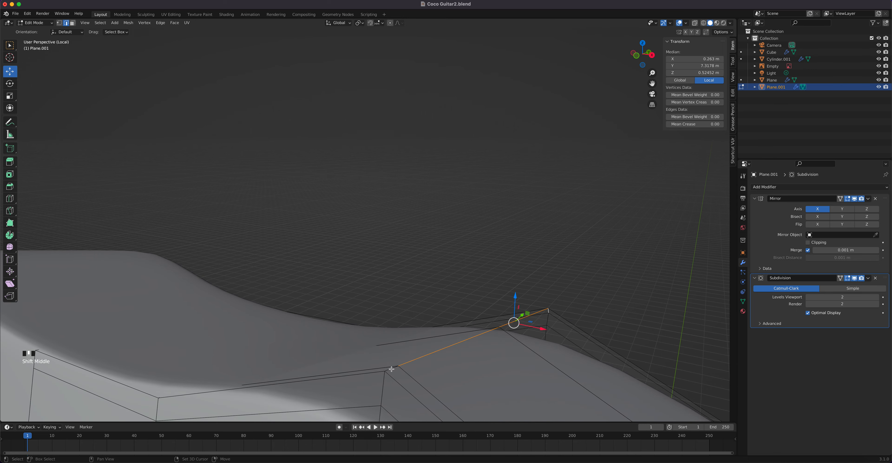
shift+click(391, 369)
drag(672, 125, 722, 125)
- Mark the creased peak ridge edges as sharp and check the headstock and neck heel in Object Mode
right_click(480, 341)
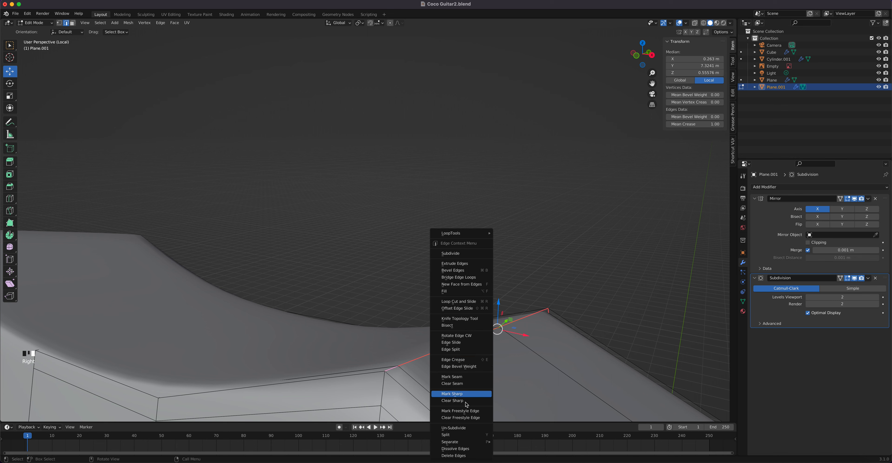
click(467, 394)
key(Tab)
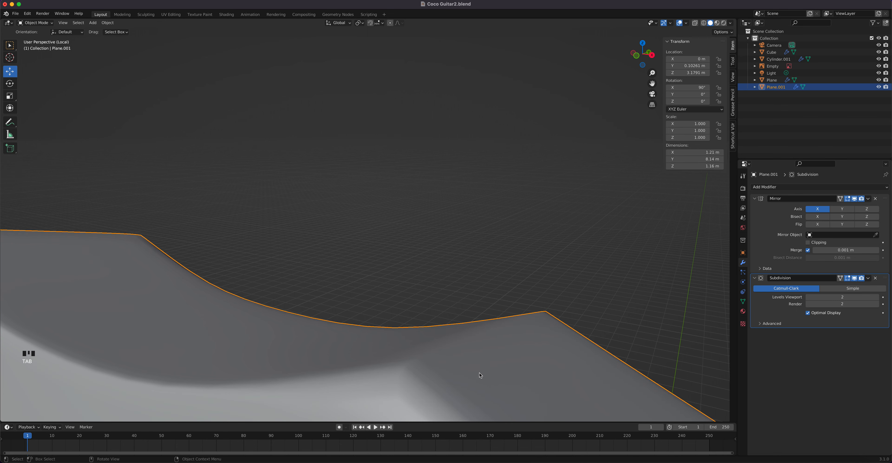
middle_drag(478, 374, 367, 282)
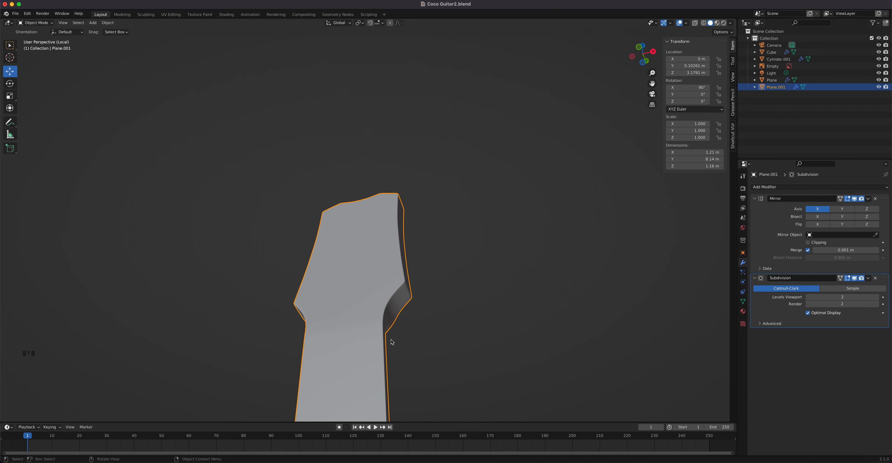
scroll(397, 370, down, 4)
middle_drag(382, 380, 415, 296)
scroll(433, 276, up, 3)
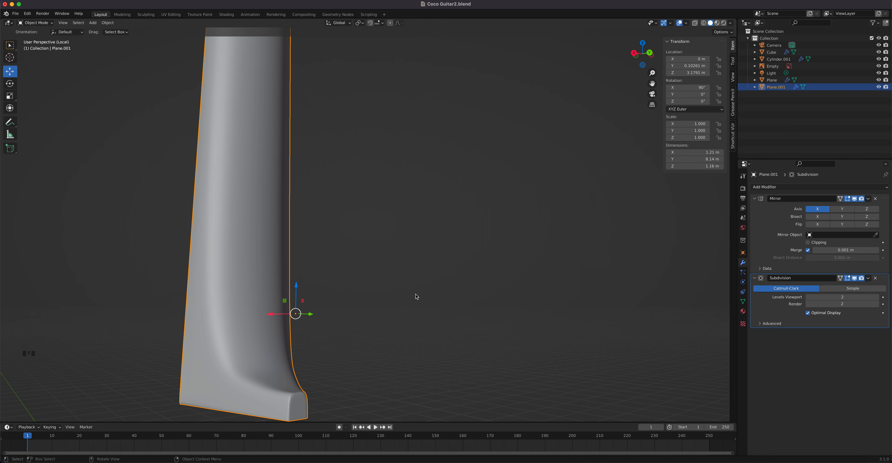
- In Edit Mode, add one centred loop cut through the curved transition between the neck and its heel
key(Tab)
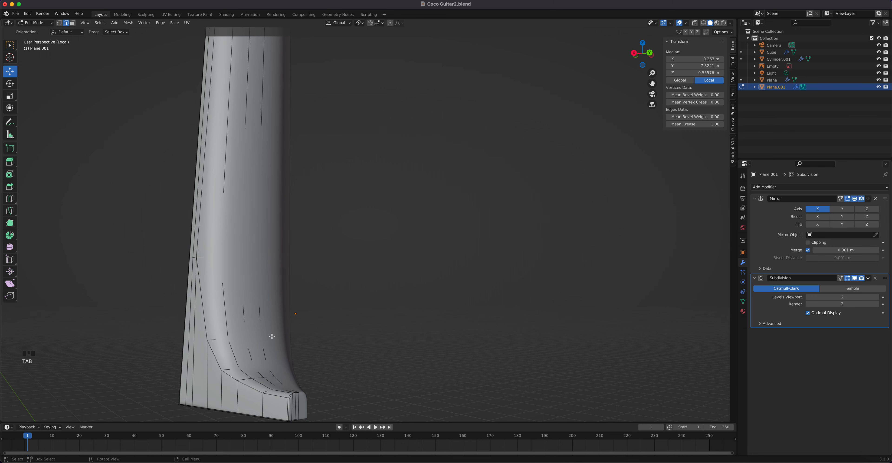
middle_drag(274, 337, 227, 304)
key(ctrl+r)
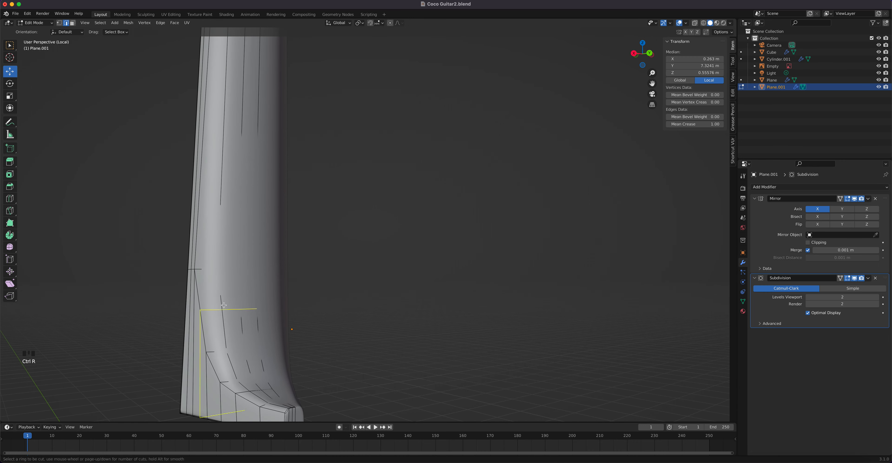
click(224, 303)
right_click(223, 334)
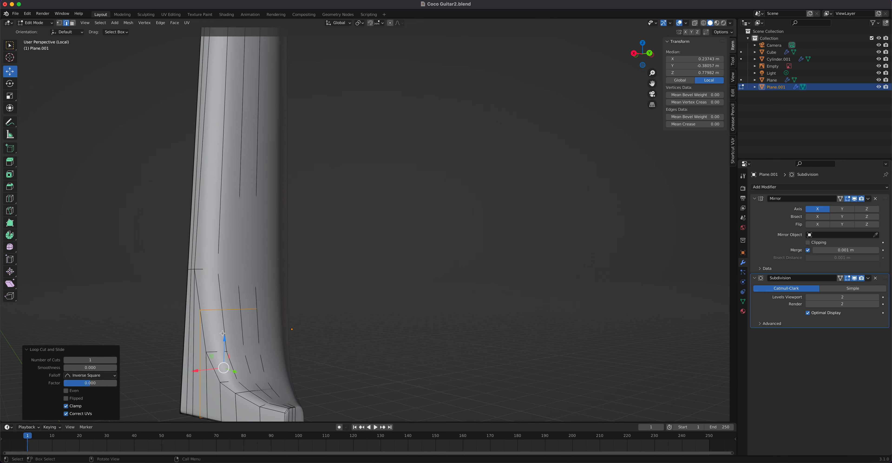
- In right view, move the new loop's vertices on the heel curve about -0.027 m along Y and check the shape in Object Mode
middle_drag(271, 342, 304, 334)
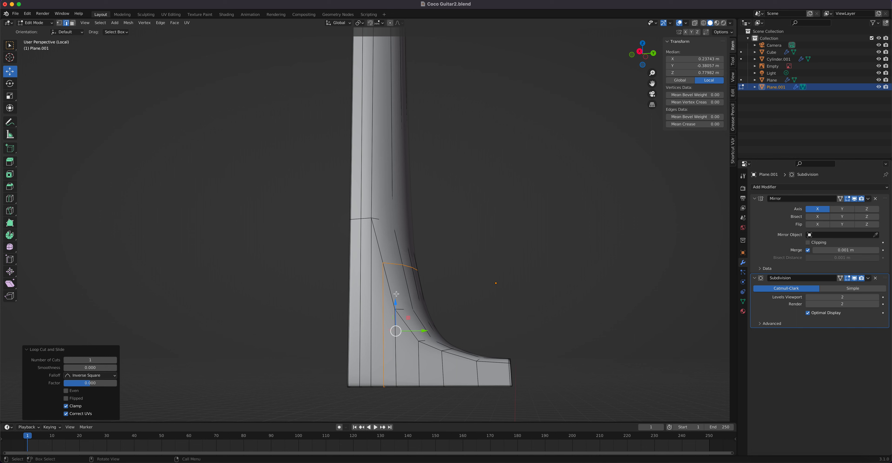
key(KP_3)
scroll(450, 302, up, 5)
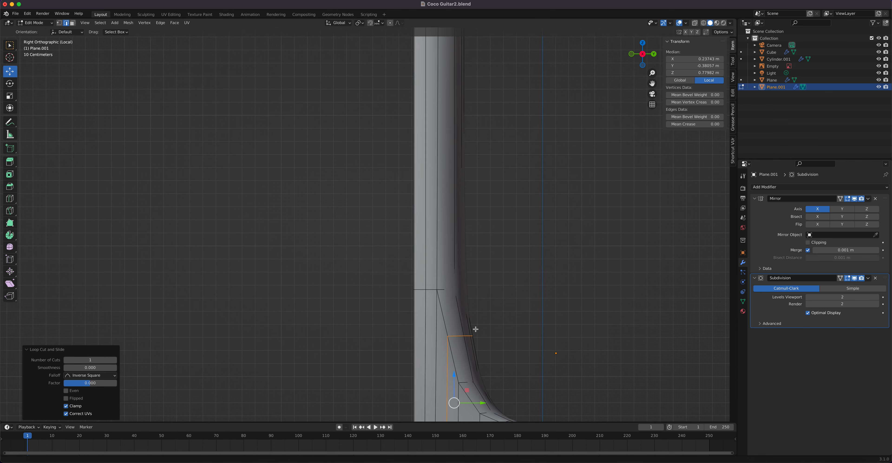
drag(466, 329, 420, 297)
drag(476, 314, 471, 314)
key(grave)
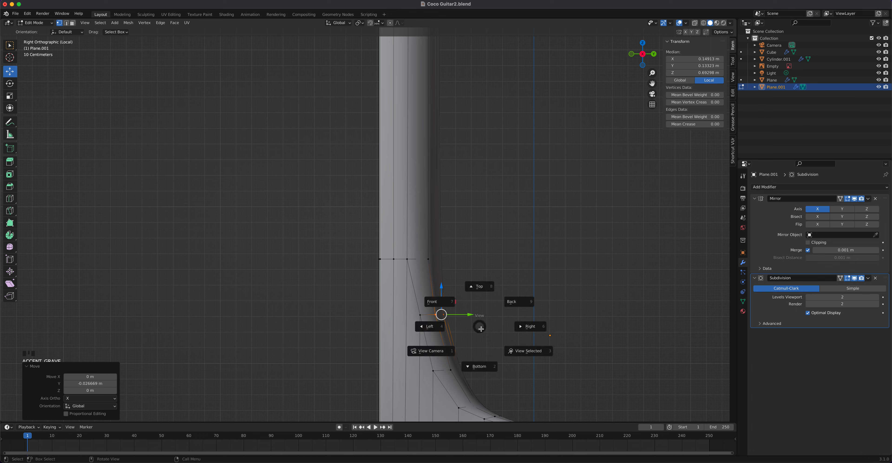
key(Tab)
scroll(472, 337, down, 4)
middle_drag(471, 337, 391, 307)
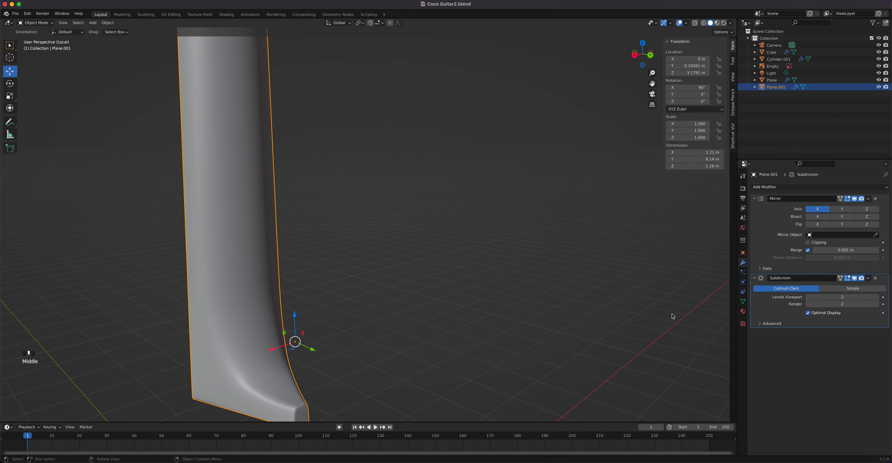
- Leave local view, hide the Empty reference image in the viewport, and enter Edit Mode on the neck with the whole guitar in view
key(KP_Divide)
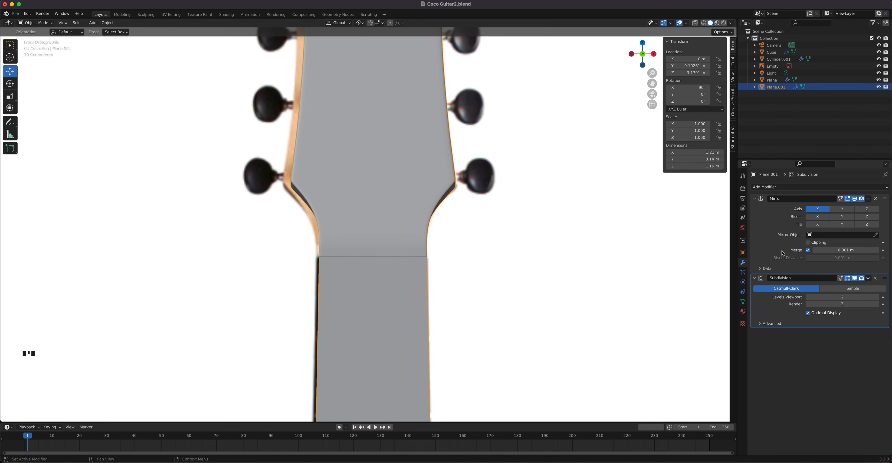
click(878, 65)
scroll(497, 276, down, 6)
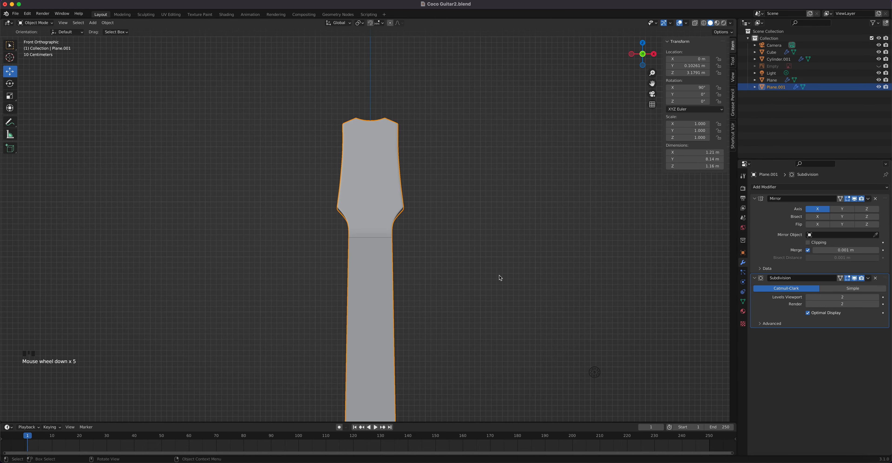
middle_drag(466, 296, 447, 277)
key(Tab)
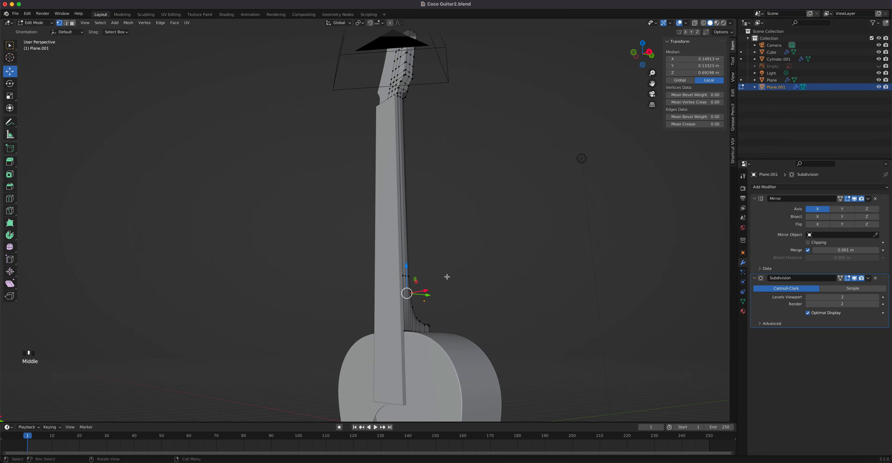
- Return to Object Mode, deselect the neck and examine the headstock and its transition into the neck up close
key(Tab)
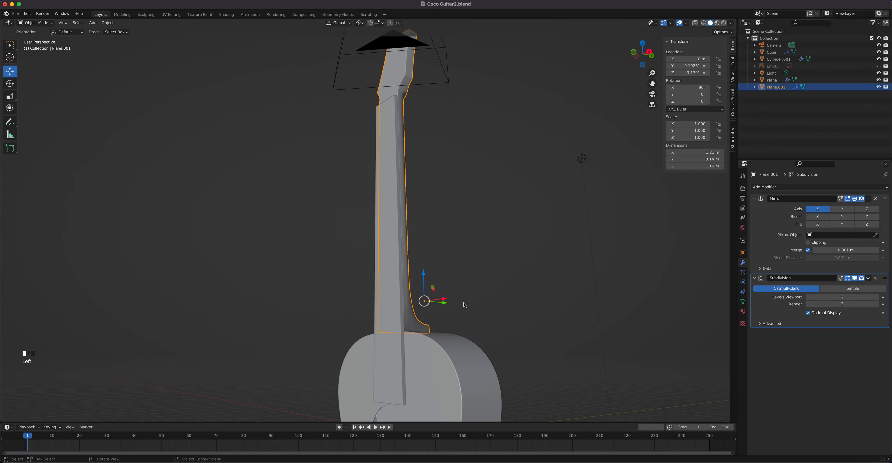
click(465, 304)
middle_drag(464, 305, 448, 344)
scroll(412, 252, up, 2)
shift+middle_drag(438, 222, 450, 367)
scroll(407, 254, up, 6)
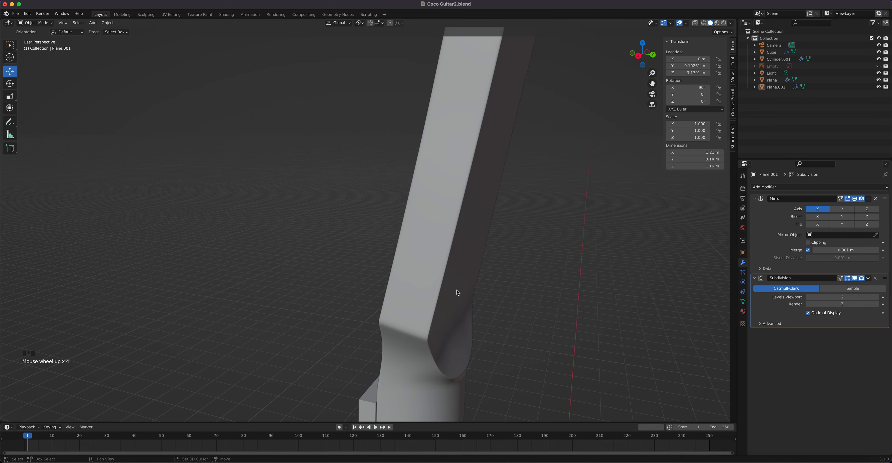
shift+middle_drag(458, 292, 416, 164)
- In Edit Mode in right view, move the vertex beside the headstock transition's rear ridge about 0.006 m along Y and -0.017 m along Z
key(Tab)
middle_drag(428, 267, 489, 232)
scroll(502, 225, up, 2)
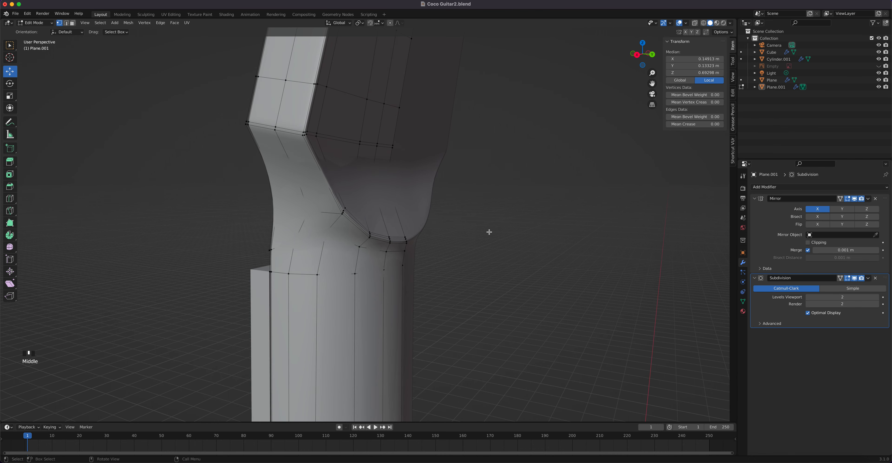
key(KP_3)
scroll(489, 231, up, 5)
shift+middle_drag(693, 200, 419, 273)
scroll(418, 273, up, 2)
shift+middle_drag(443, 216, 422, 211)
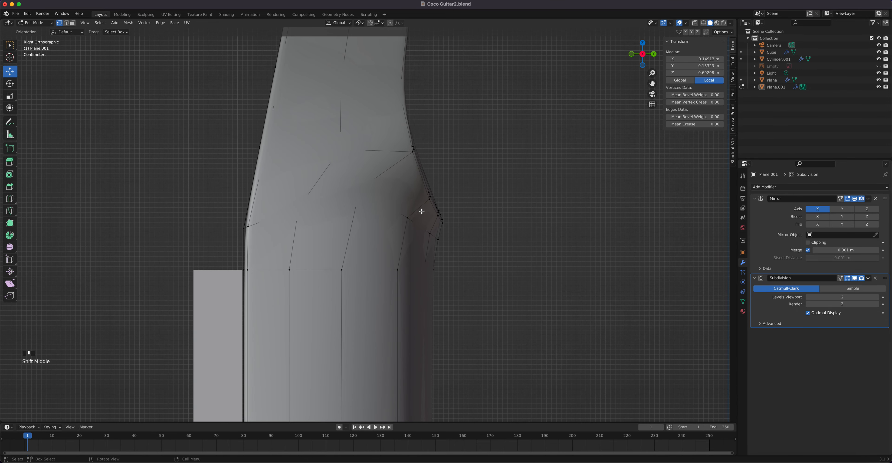
click(412, 218)
key(g)
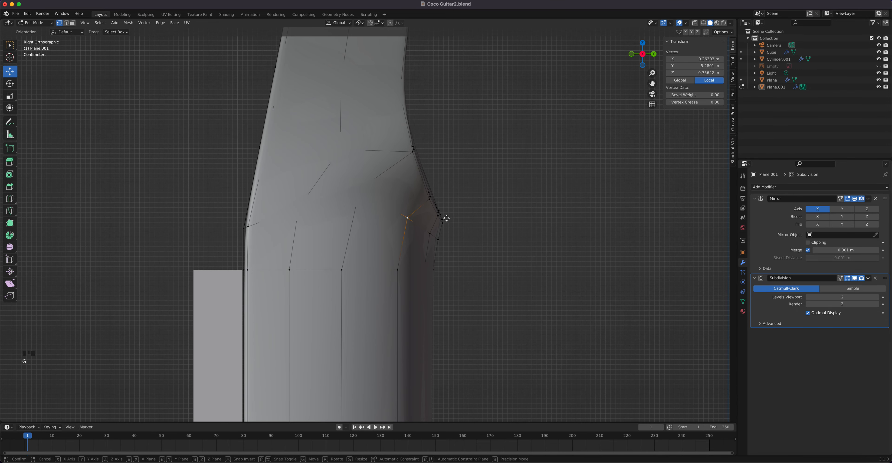
click(449, 226)
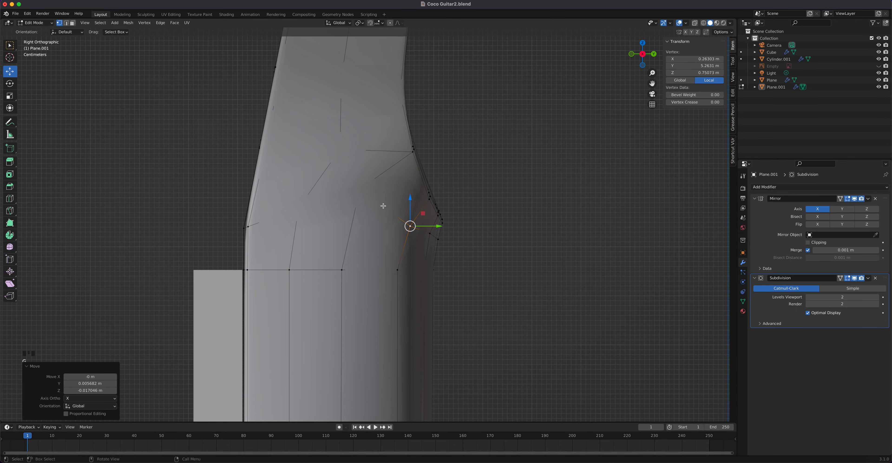
- Move the transition's mid-side vertex about 0.016 m along Y and -0.013 m along Z, and nudge the vertex nearest the ridge about -0.005 m along Z
click(364, 200)
key(g)
click(371, 206)
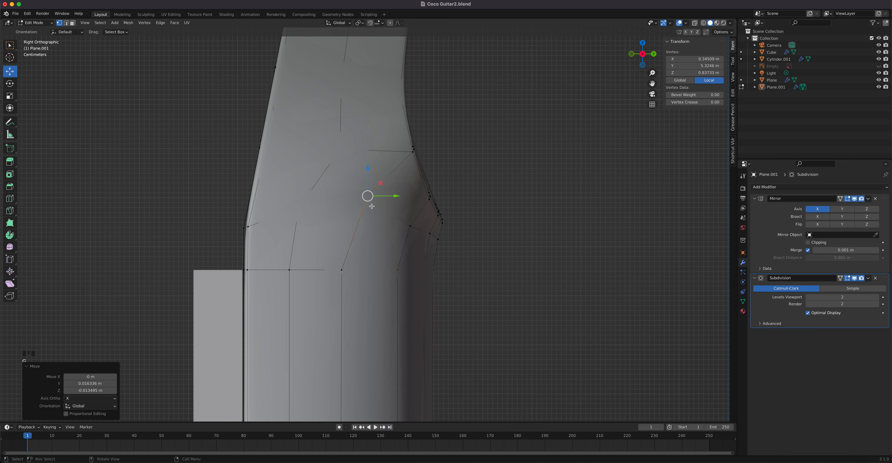
click(429, 233)
key(g)
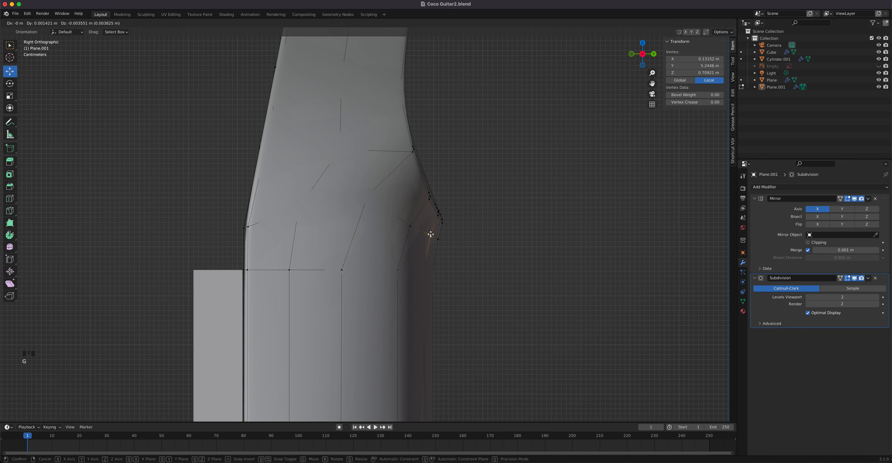
click(430, 234)
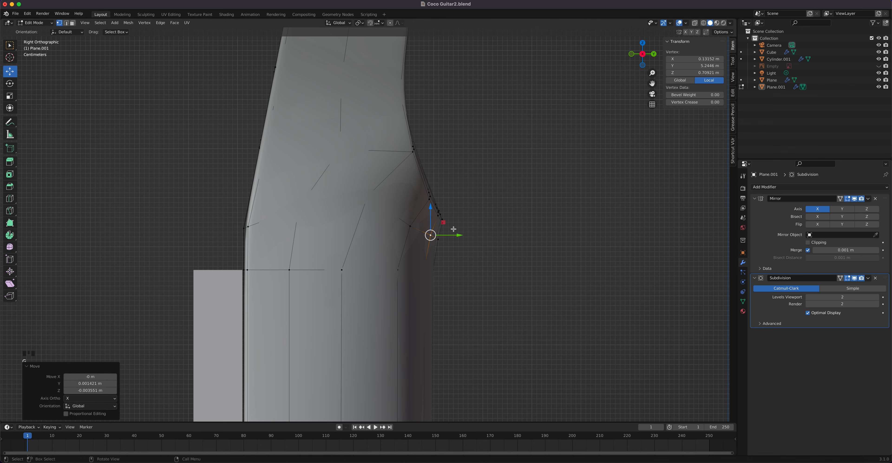
scroll(430, 235, up, 5)
key(g)
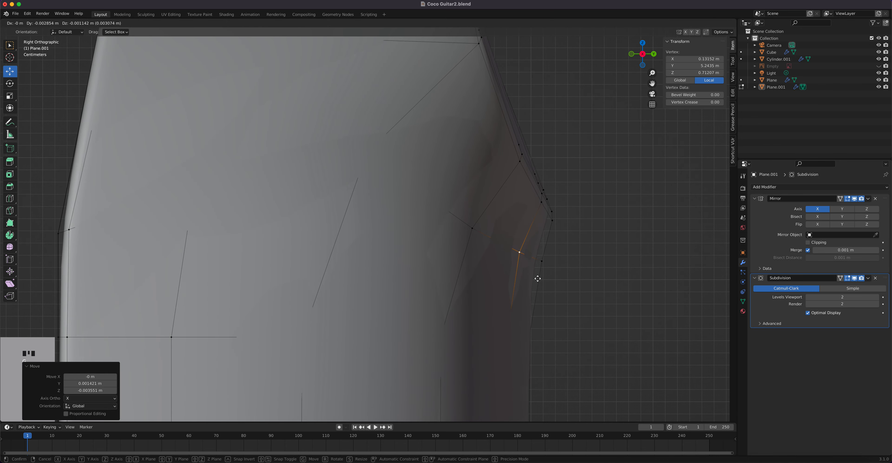
click(538, 279)
- Examine the smoothed headstock transition in Object Mode and Edit Mode, and view the whole guitar from the front in Object Mode
key(Tab)
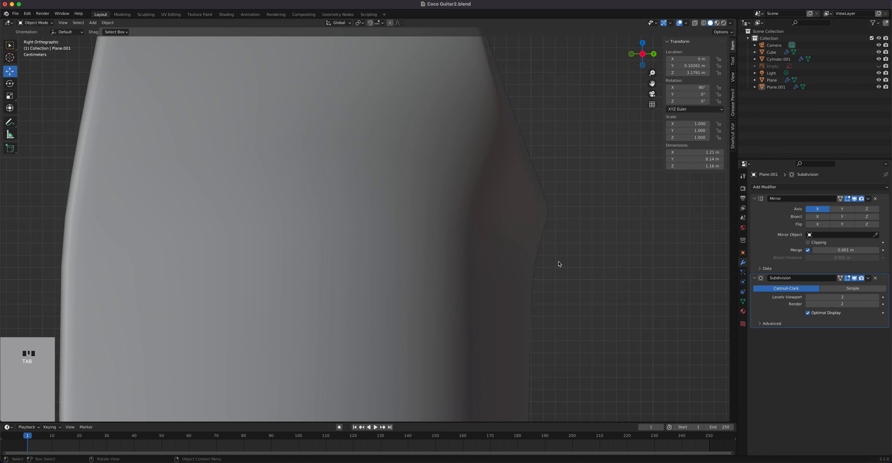
scroll(534, 263, down, 4)
middle_drag(534, 263, 400, 237)
key(Tab)
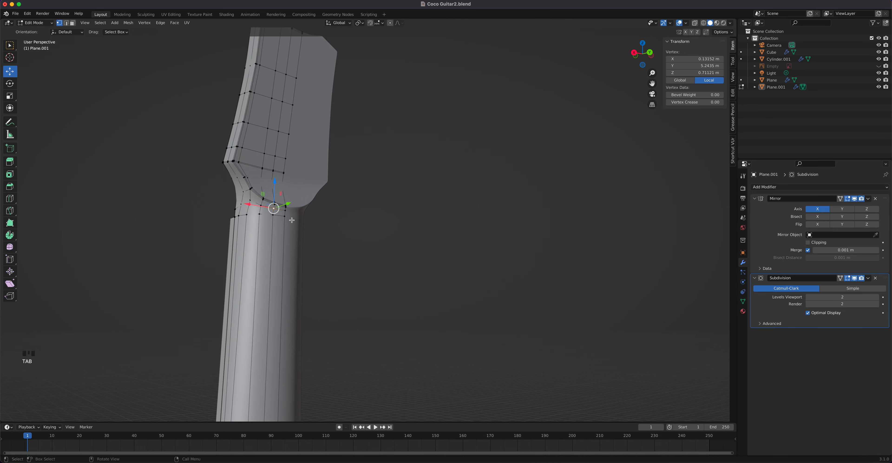
scroll(292, 219, up, 3)
middle_drag(234, 216, 487, 265)
key(Tab)
scroll(487, 263, down, 8)
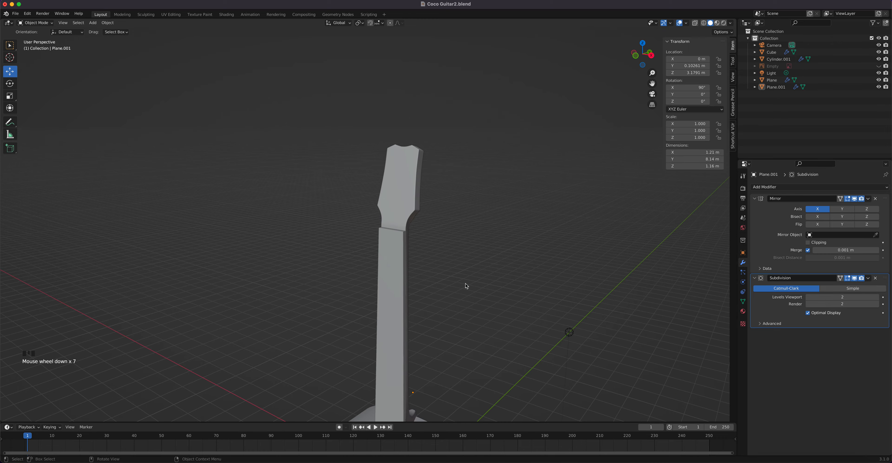
middle_drag(372, 275, 435, 228)
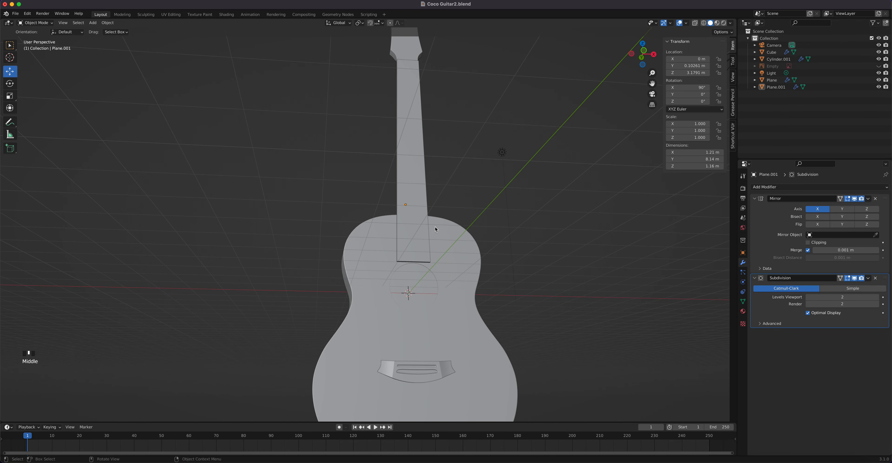